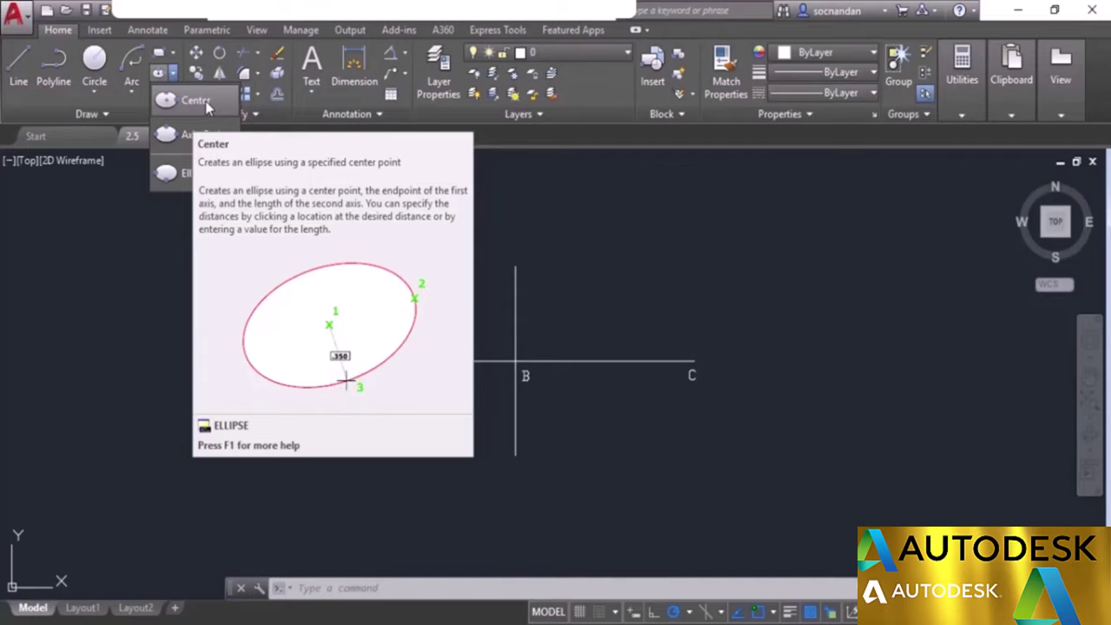
Step: Draw an ellipse centred at B with one axis ending at C and the other reaching the vertical line's upper endpoint
click(195, 101)
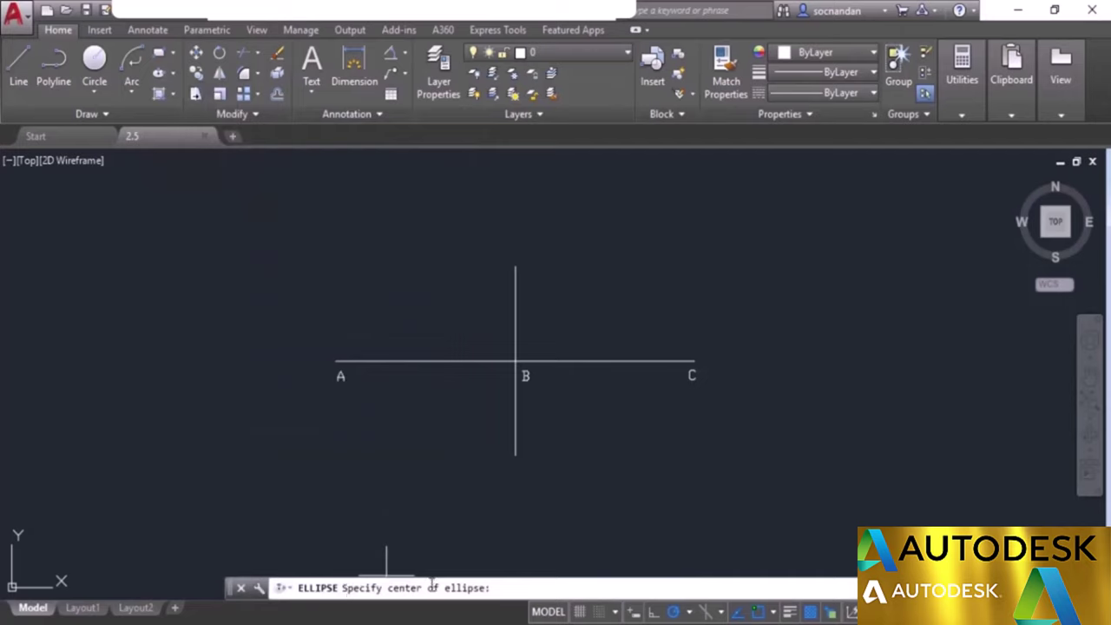
click(515, 363)
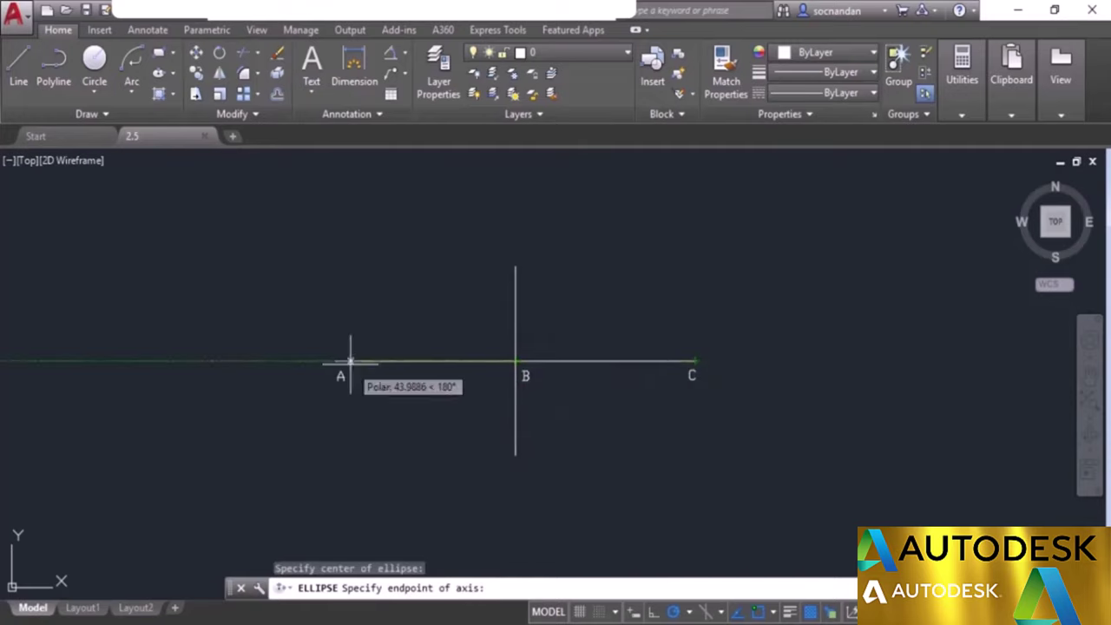
click(695, 361)
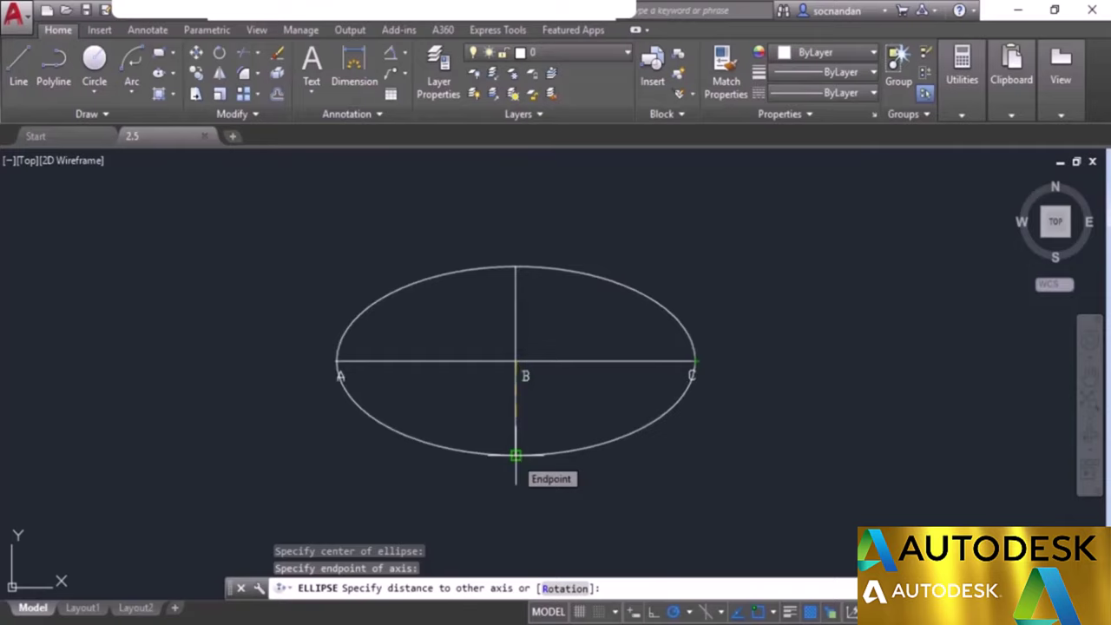
click(516, 266)
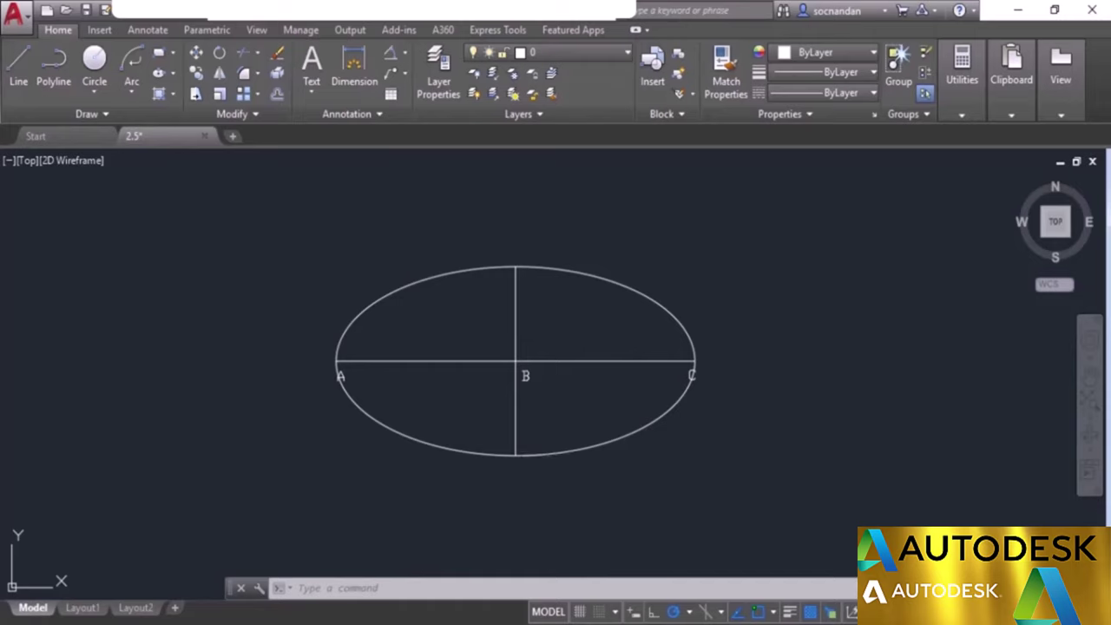
Step: Erase the centre-defined ellipse, keeping the crossing lines and labels
key(ctrl+a)
right_click(579, 419)
click(615, 106)
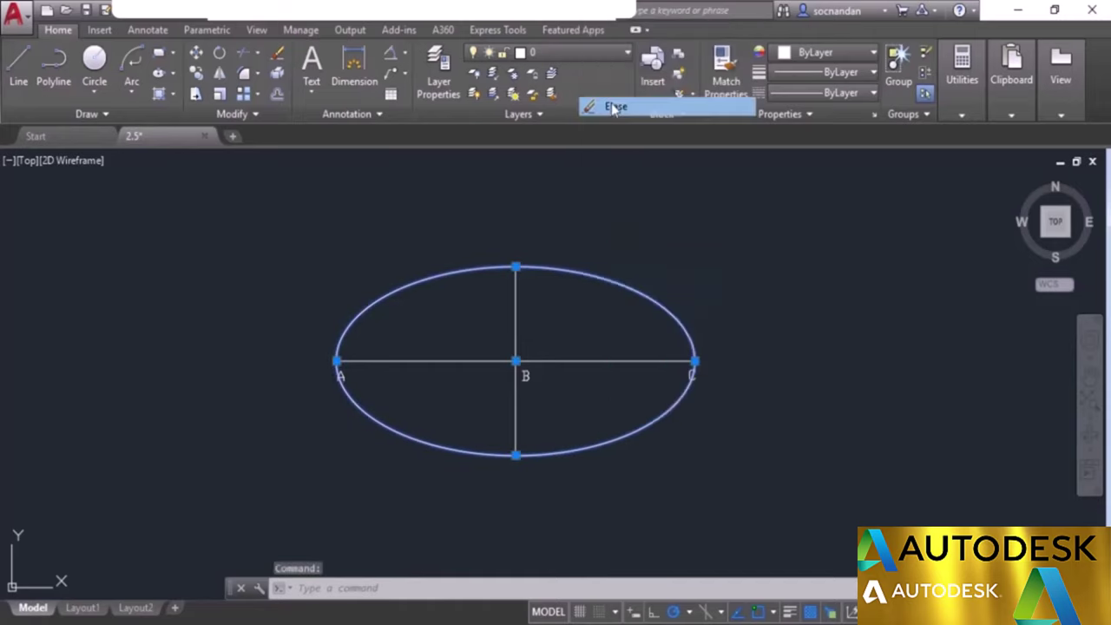
Step: Draw an Axis, End ellipse from A to C, with the other axis reaching the vertical line's upper endpoint
click(175, 73)
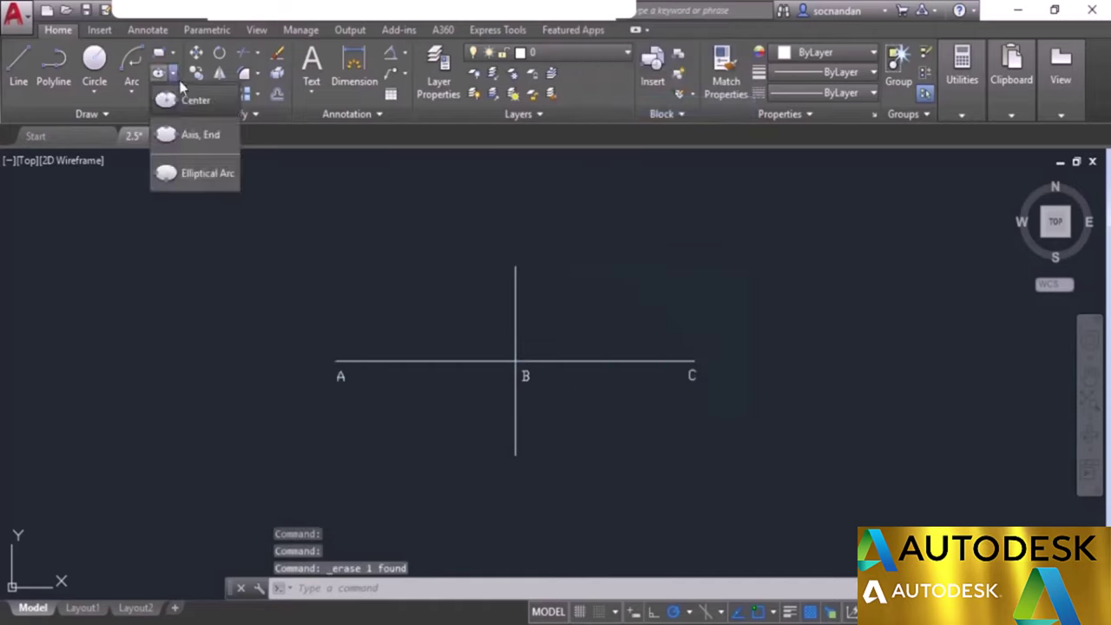
click(205, 138)
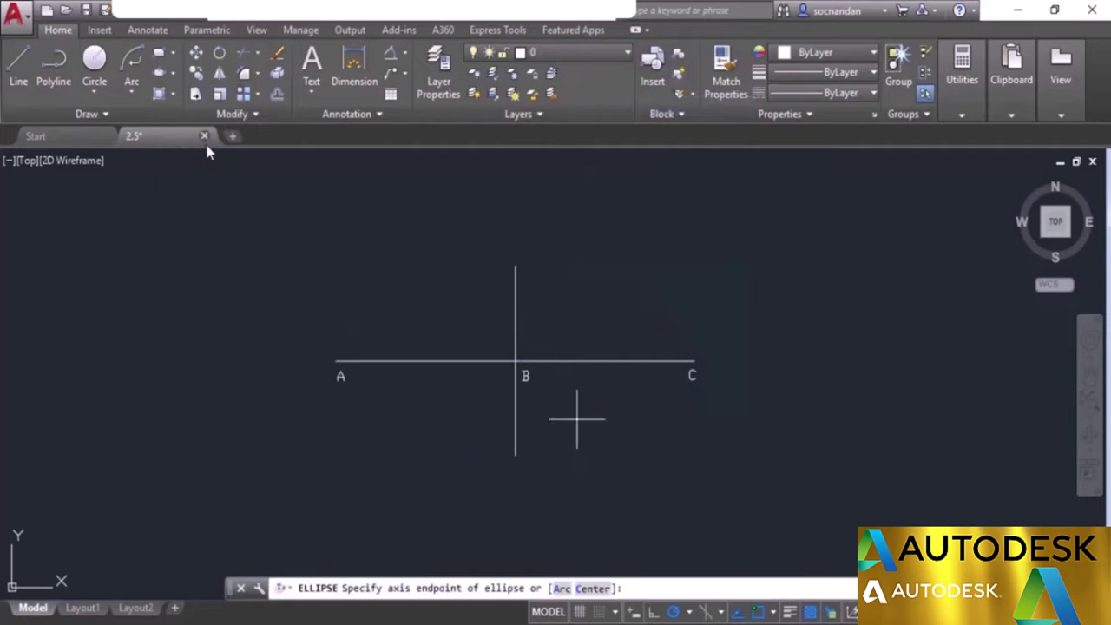
click(337, 361)
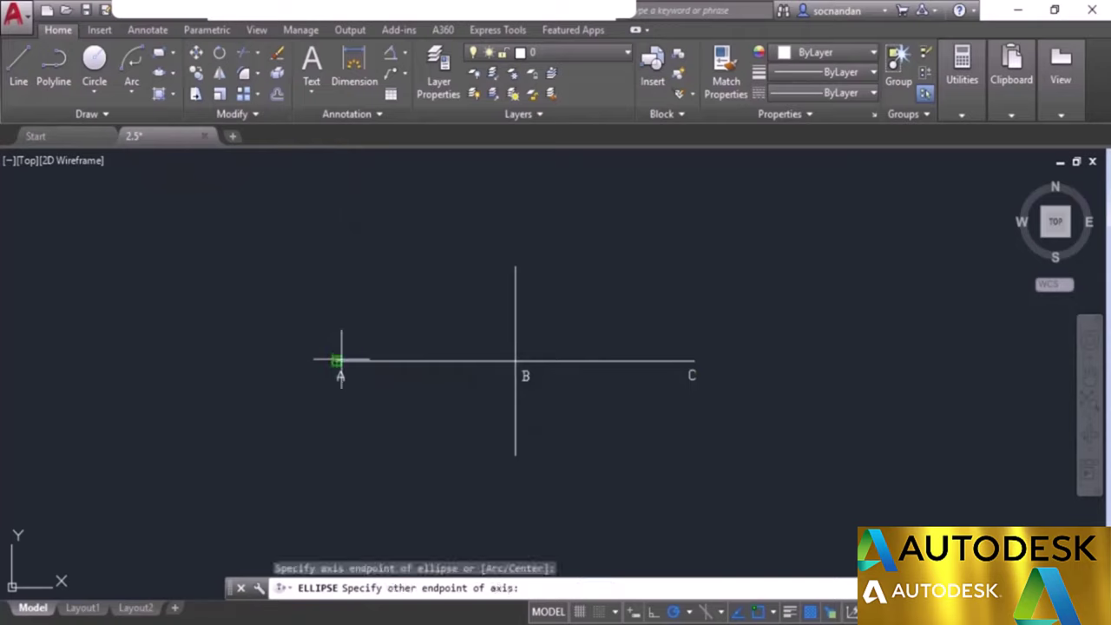
click(695, 361)
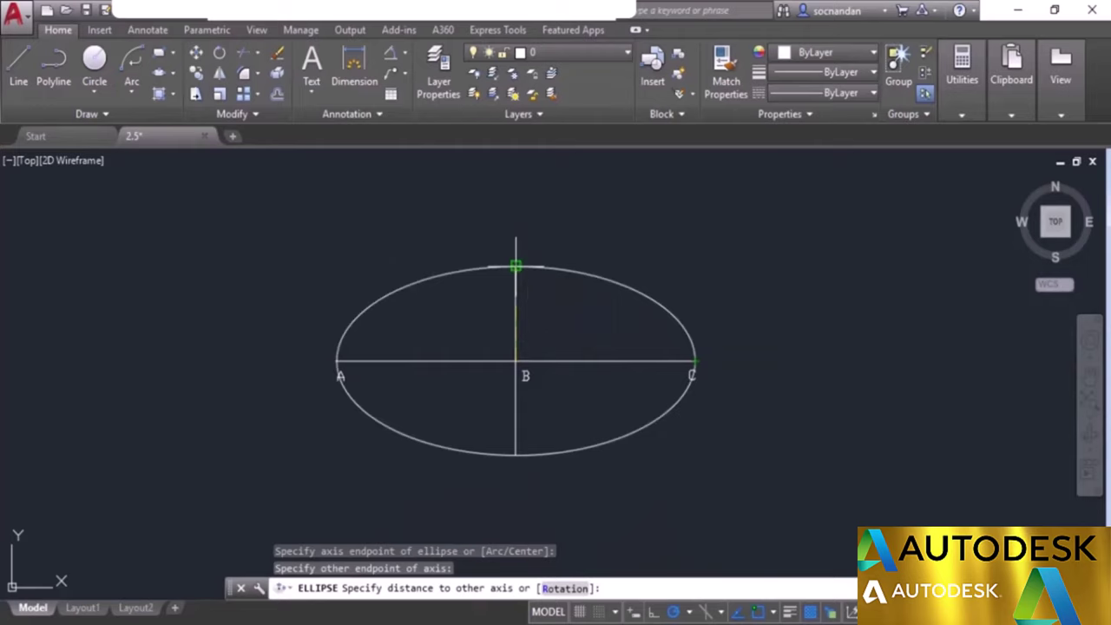
click(515, 266)
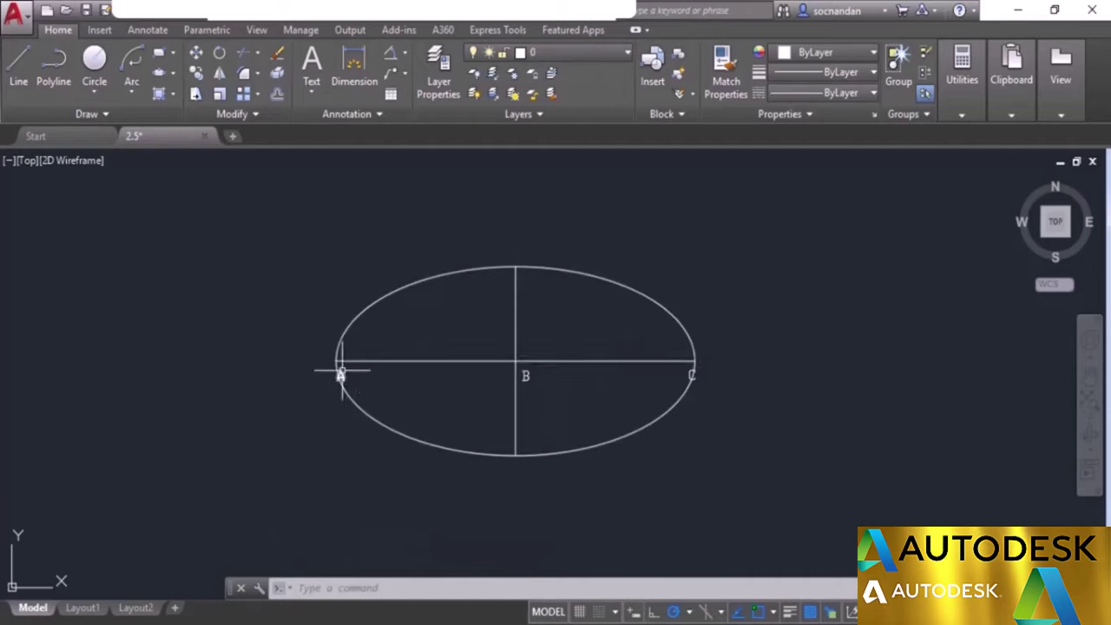
Step: Erase the ellipse spanning A to C, leaving only the crossing lines and labels
click(666, 311)
right_click(702, 295)
click(740, 312)
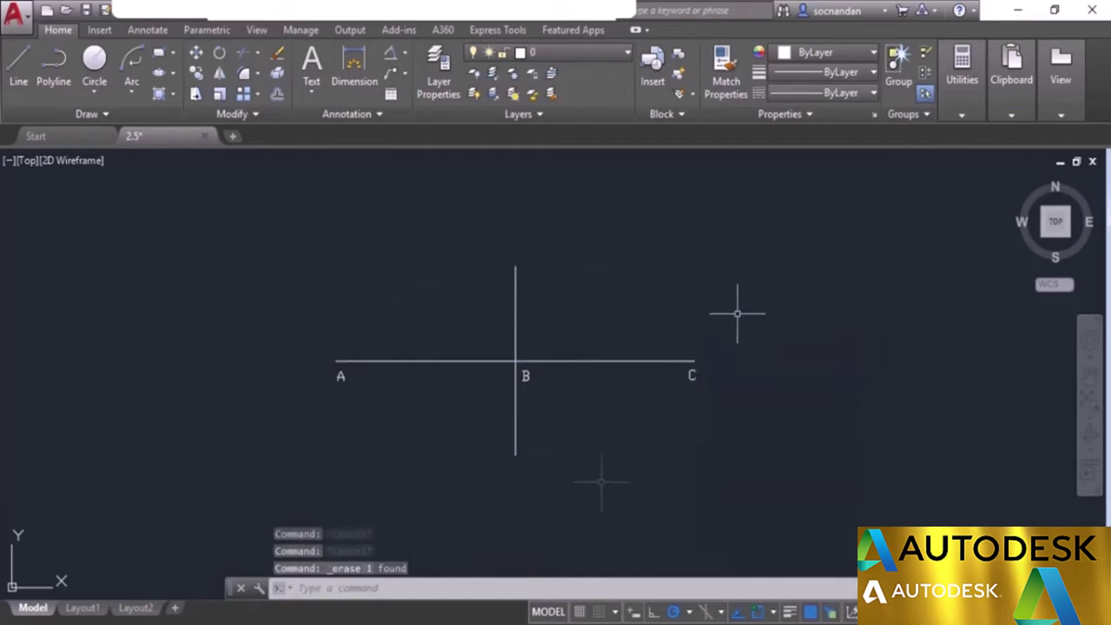
key(Escape)
key(Escape)
key(Escape)
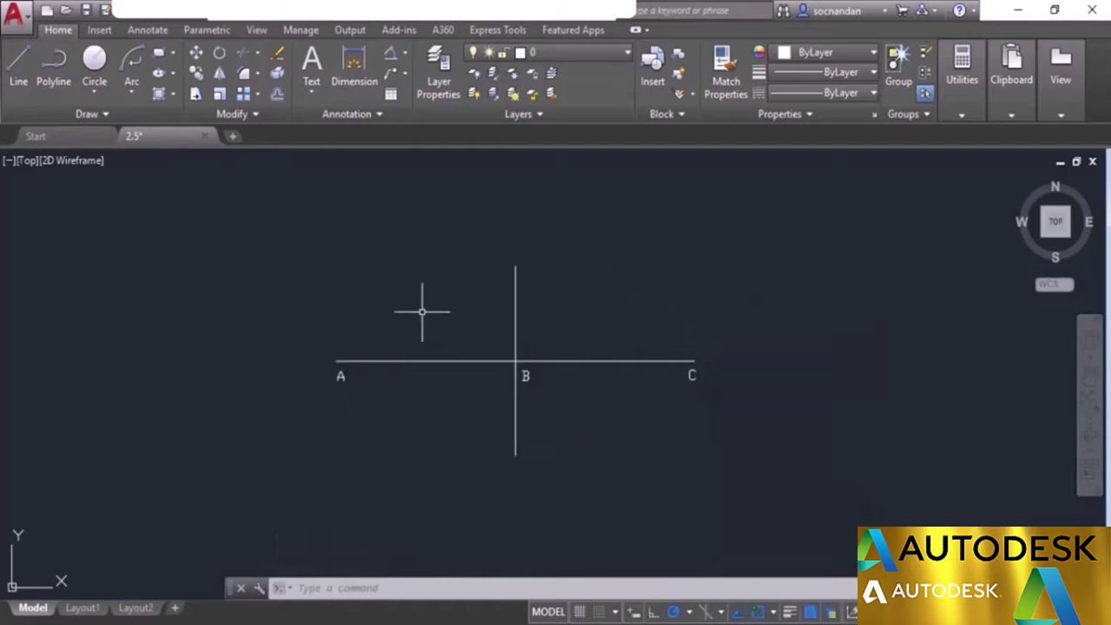
Step: Draw an elliptical arc centred at B through C and the vertical line's upper endpoint, running counterclockwise from the upper right to the lower left
click(173, 74)
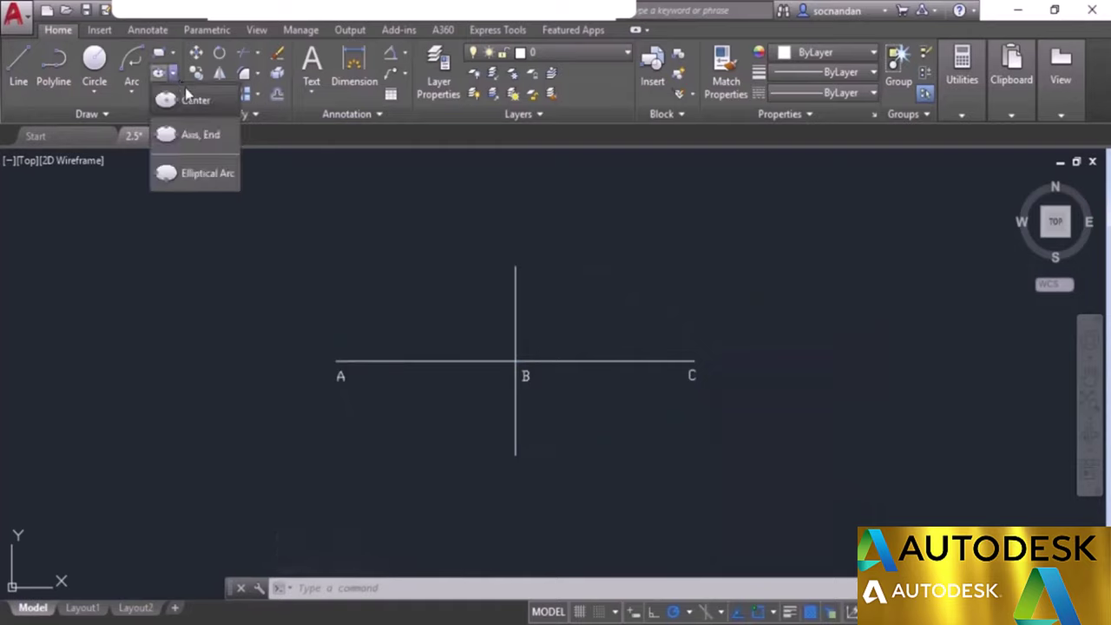
click(223, 173)
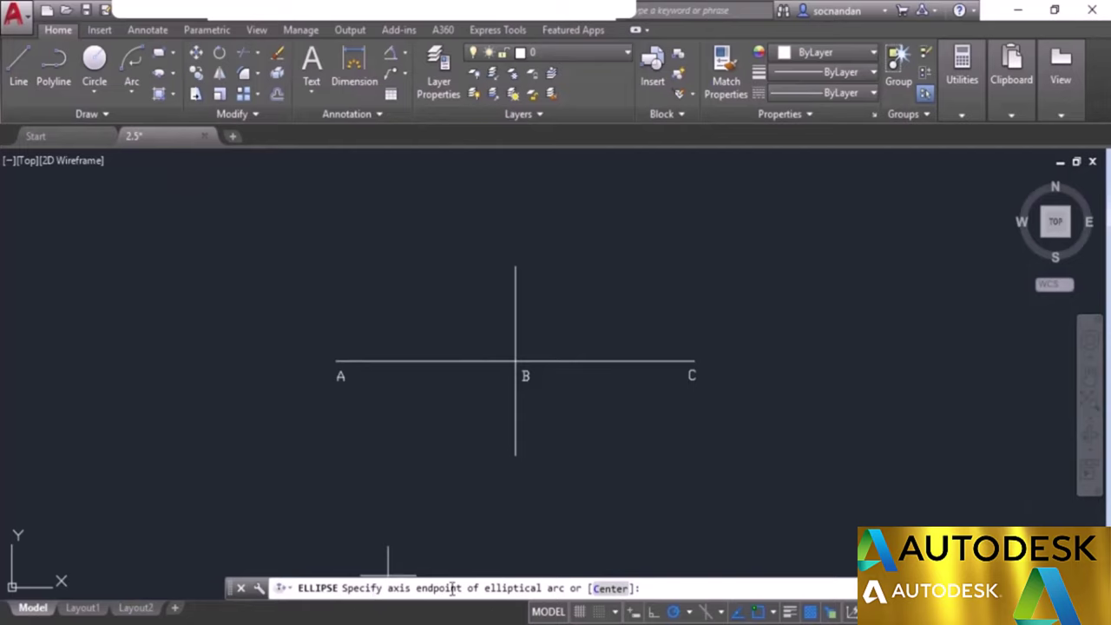
click(610, 589)
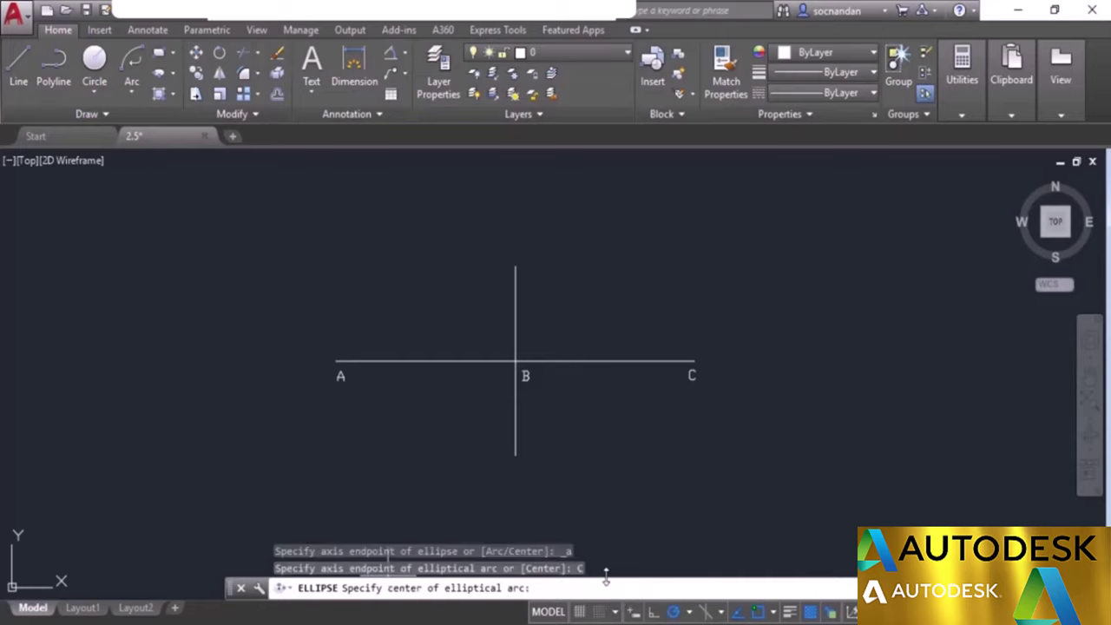
click(516, 361)
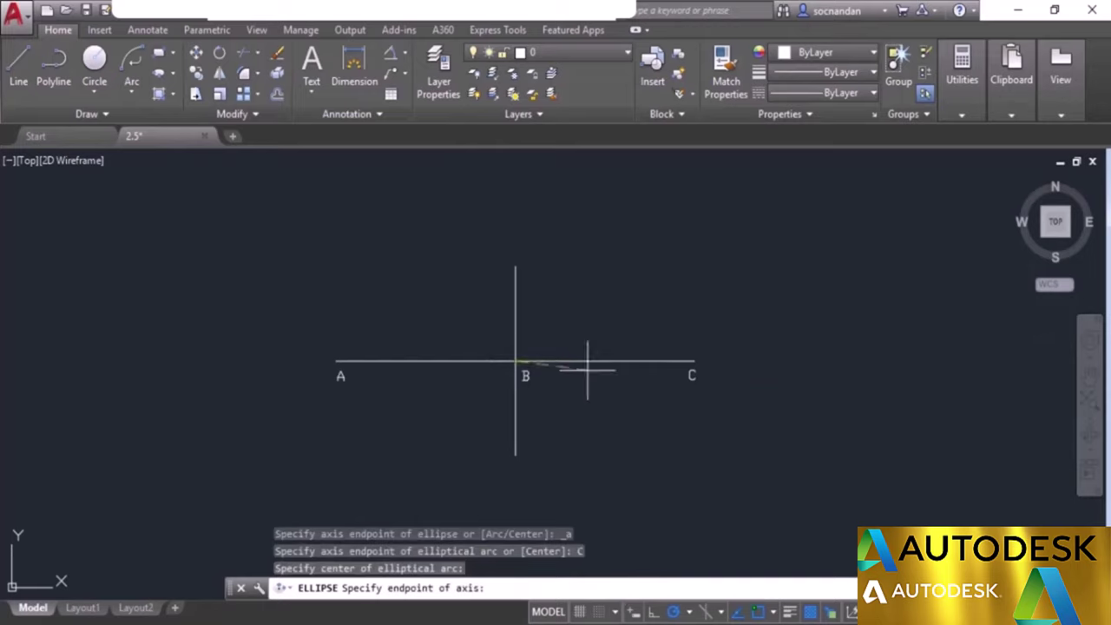
click(694, 360)
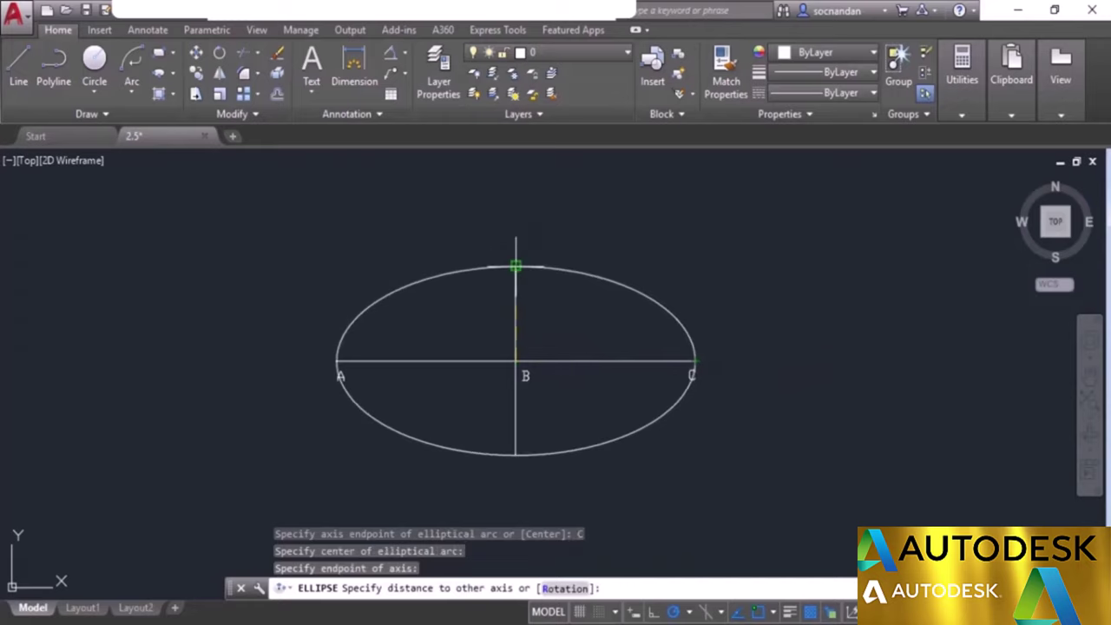
click(516, 265)
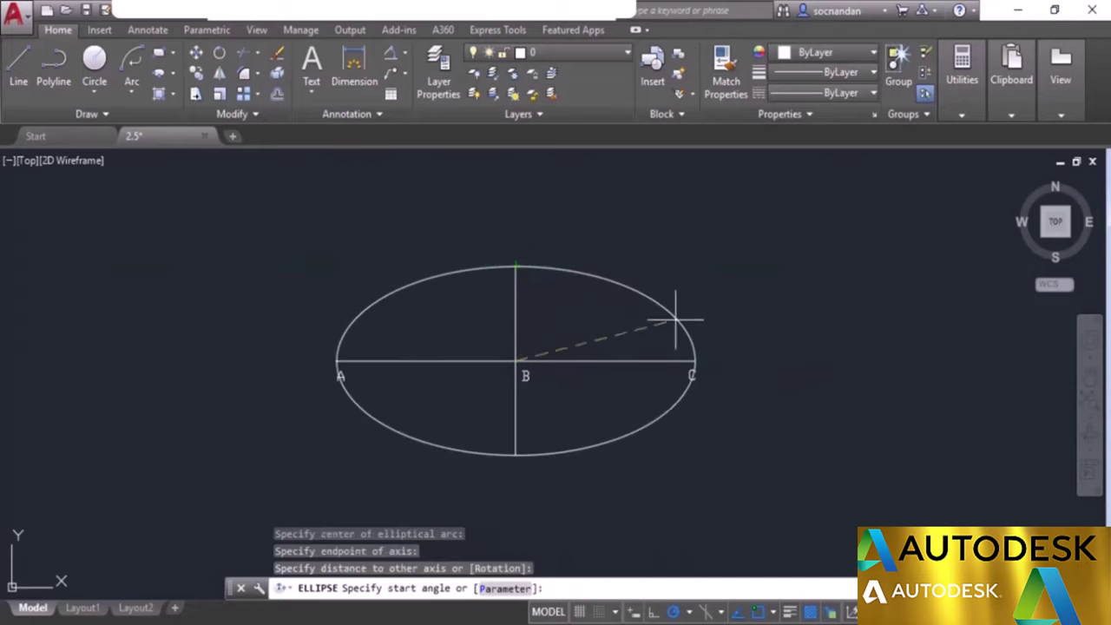
click(789, 280)
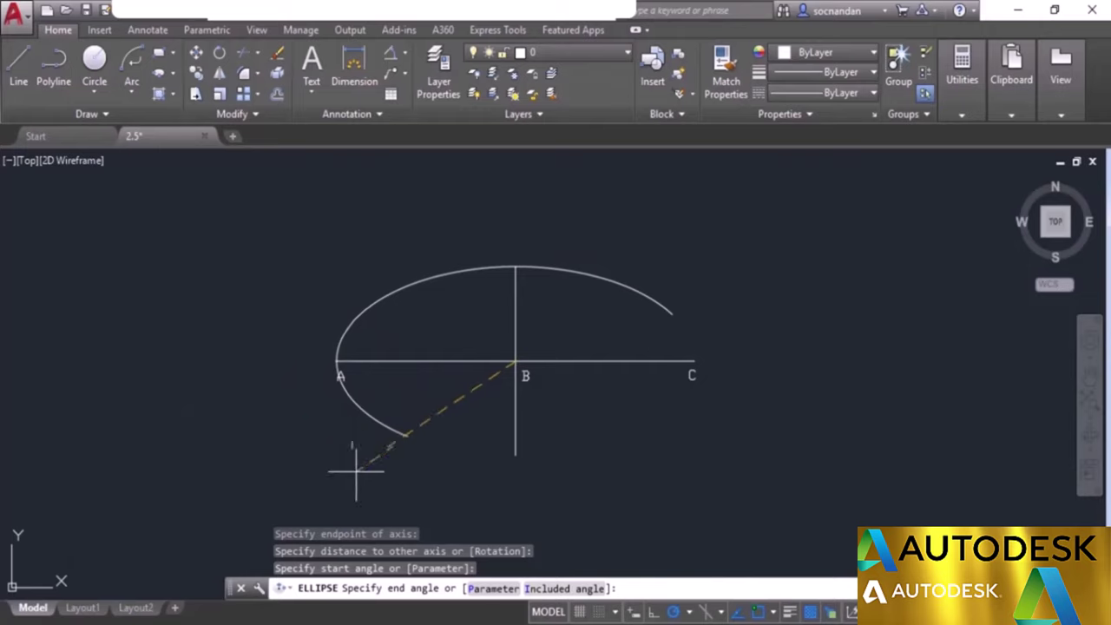
click(290, 479)
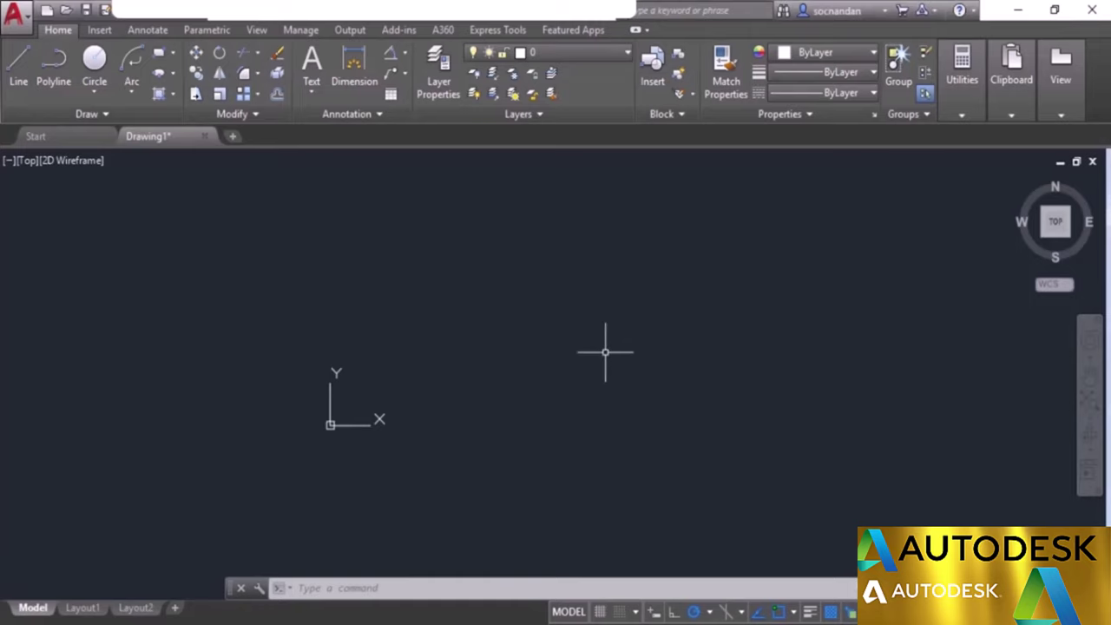
Step: Draw a rectangle in the empty drawing with its first corner at 0,0 and the opposite corner at 10,5
middle_drag(605, 353, 543, 409)
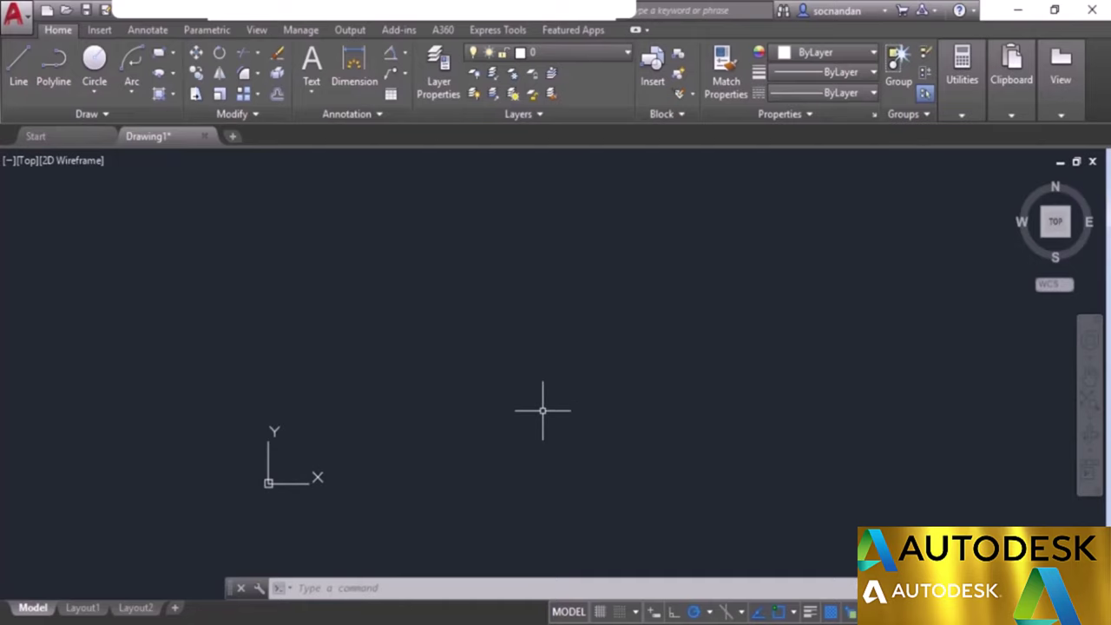
click(173, 54)
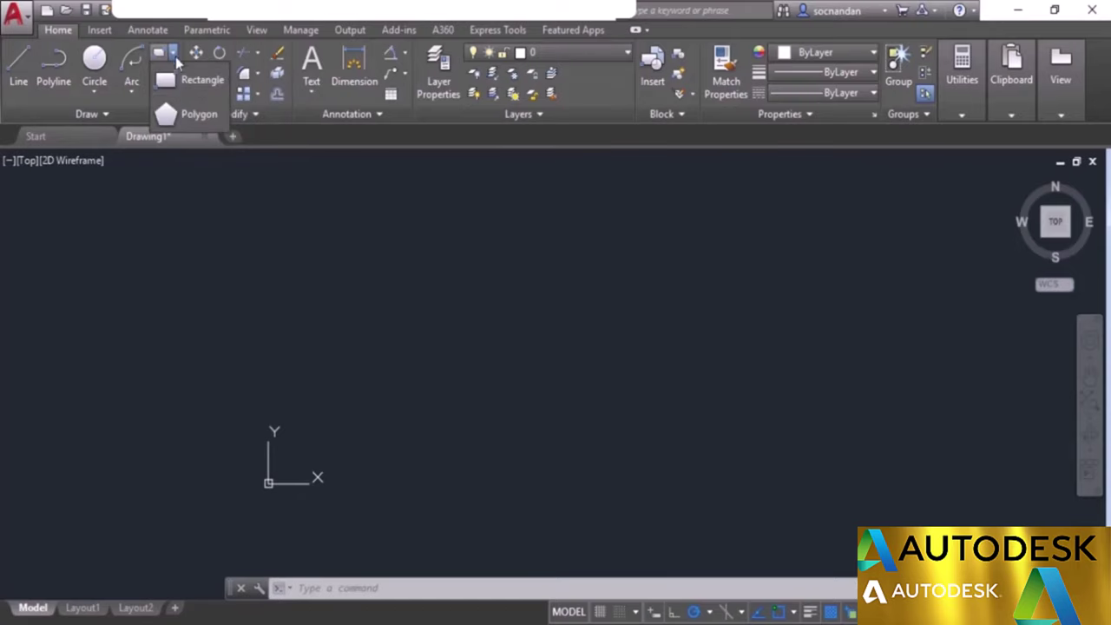
click(187, 80)
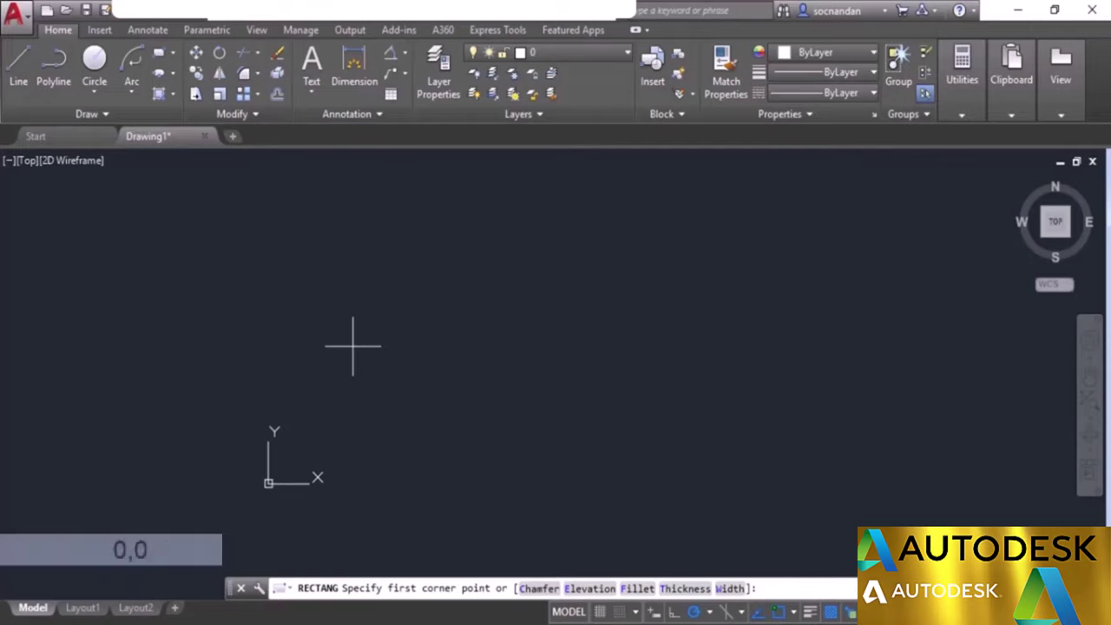
text(0,0)
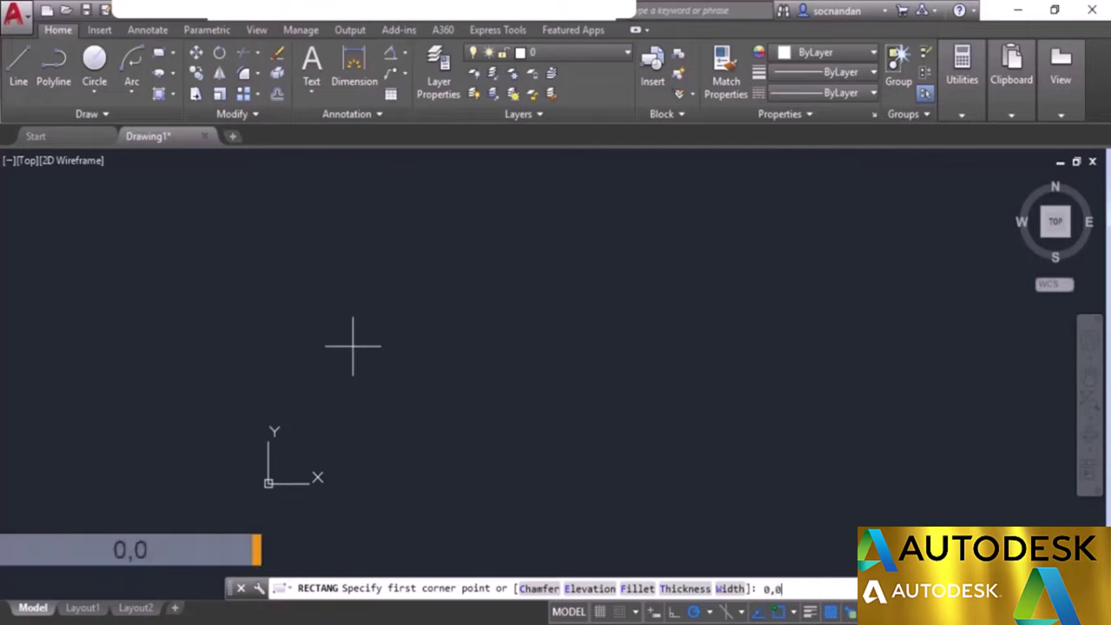
key(Return)
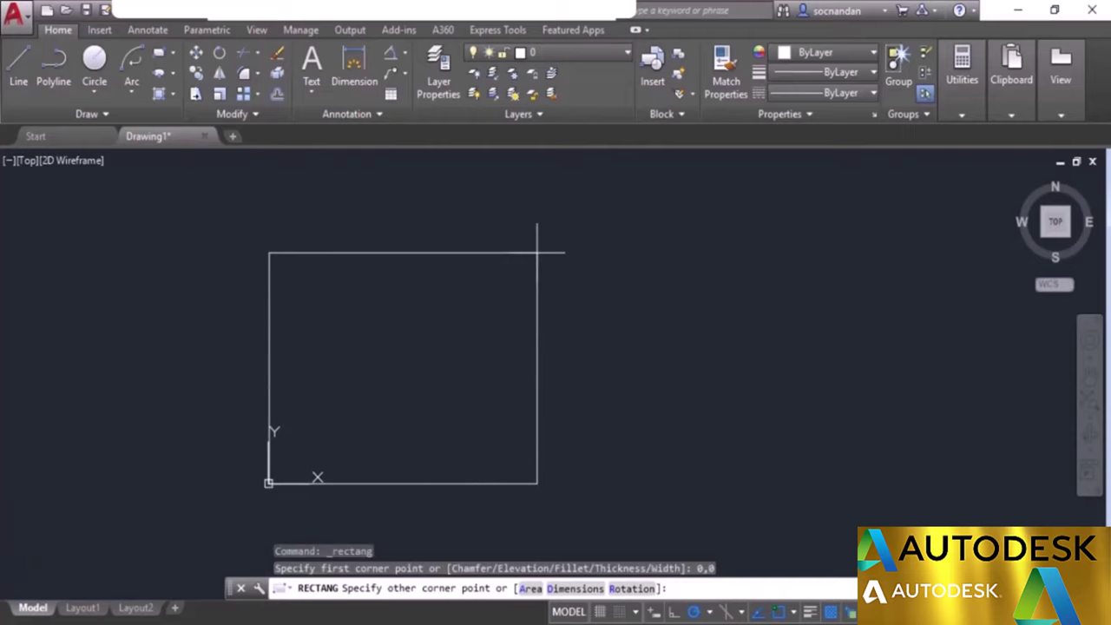
click(537, 253)
text(1)
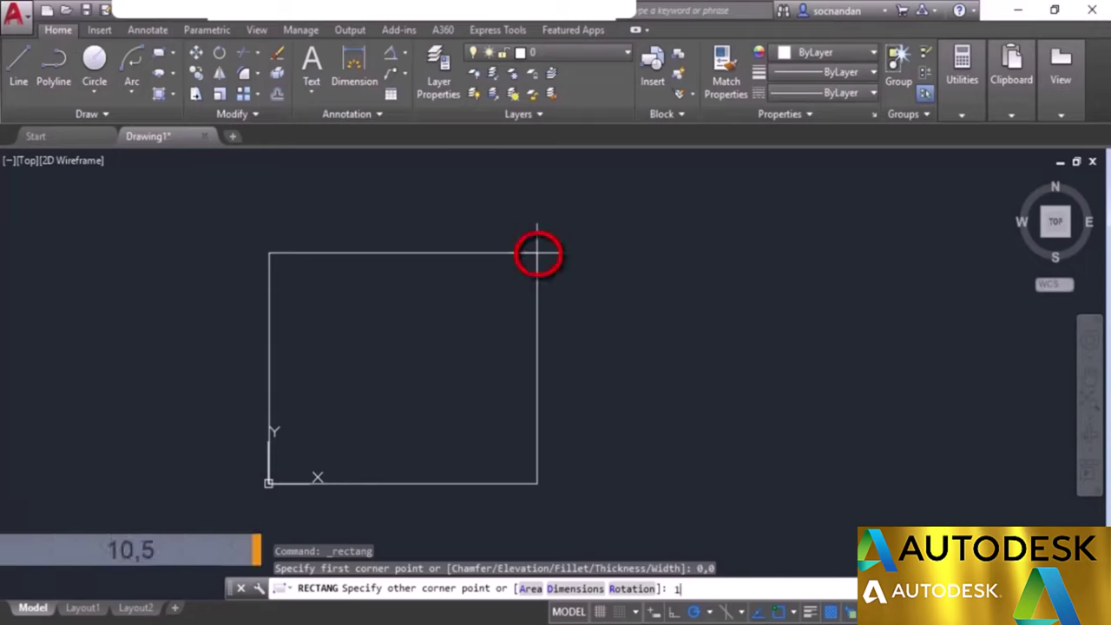
text(0,5)
key(Return)
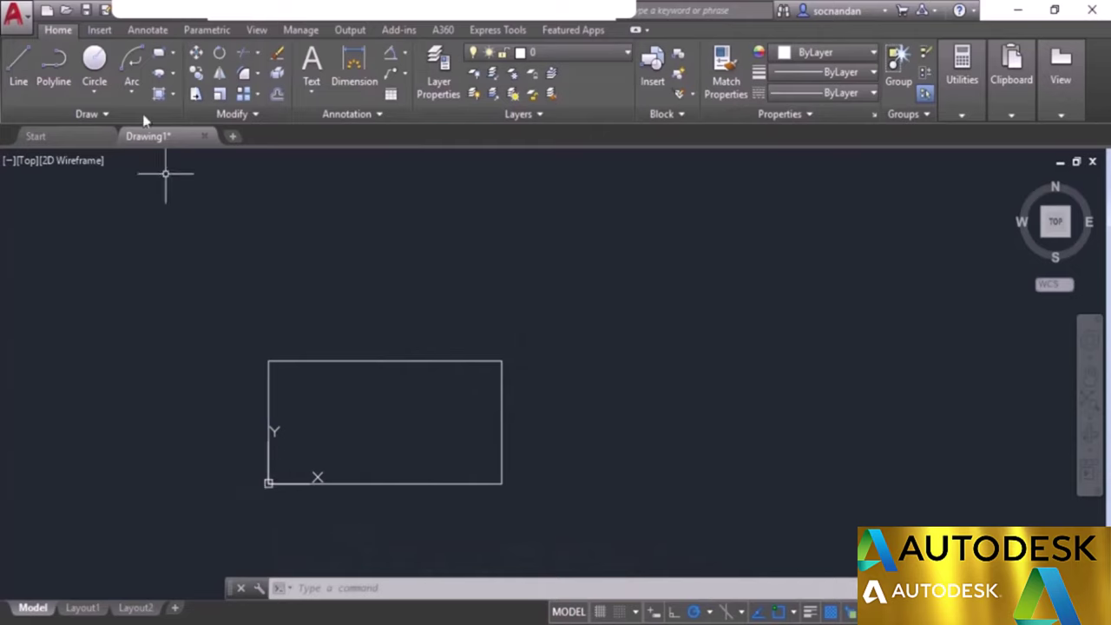
Step: Draw a second rectangle from a free point below the first rectangle to the absolute corner point 10,5
click(159, 57)
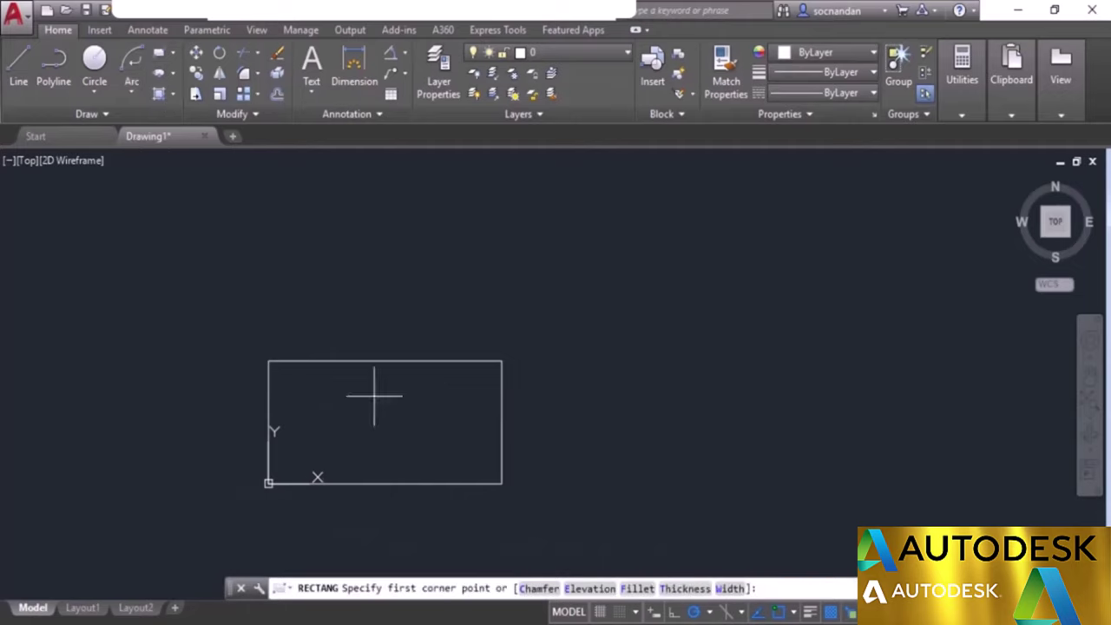
middle_drag(419, 426, 426, 367)
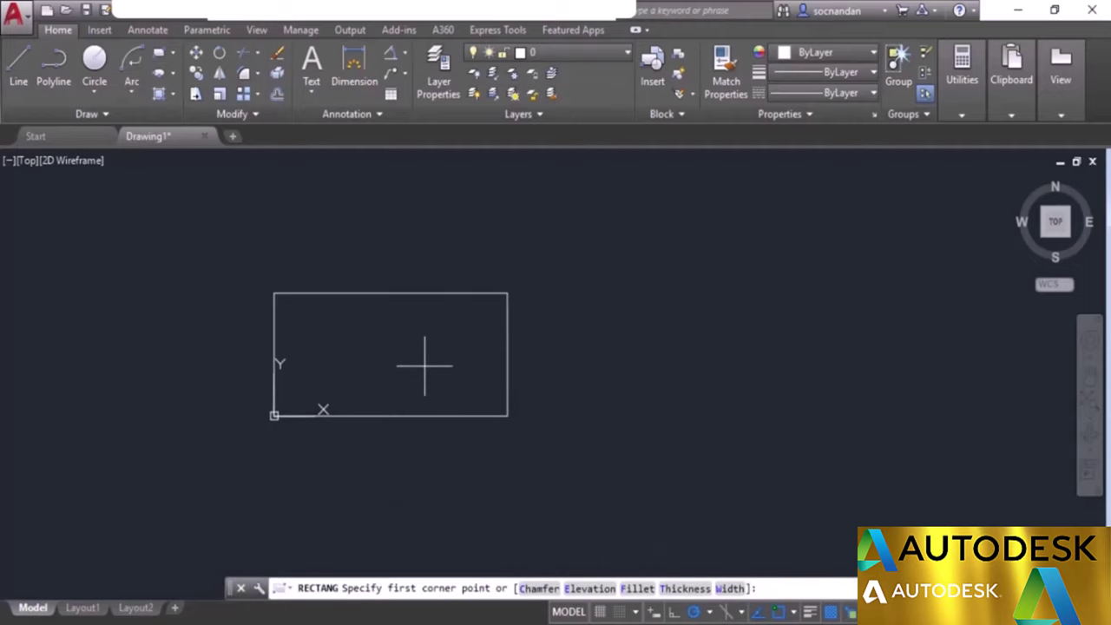
click(389, 506)
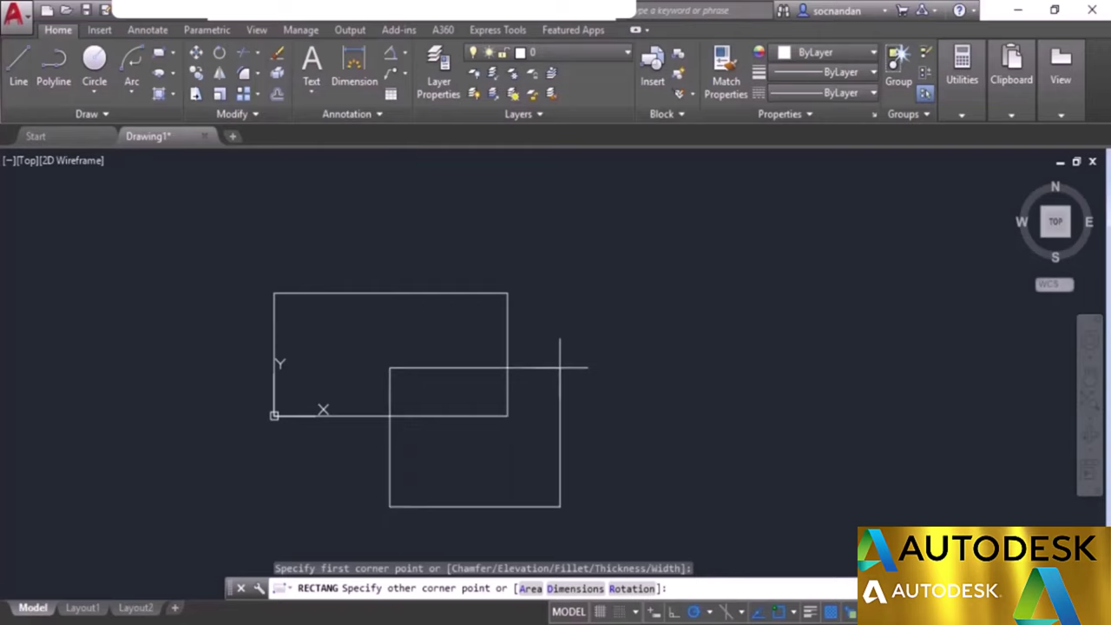
text(10,)
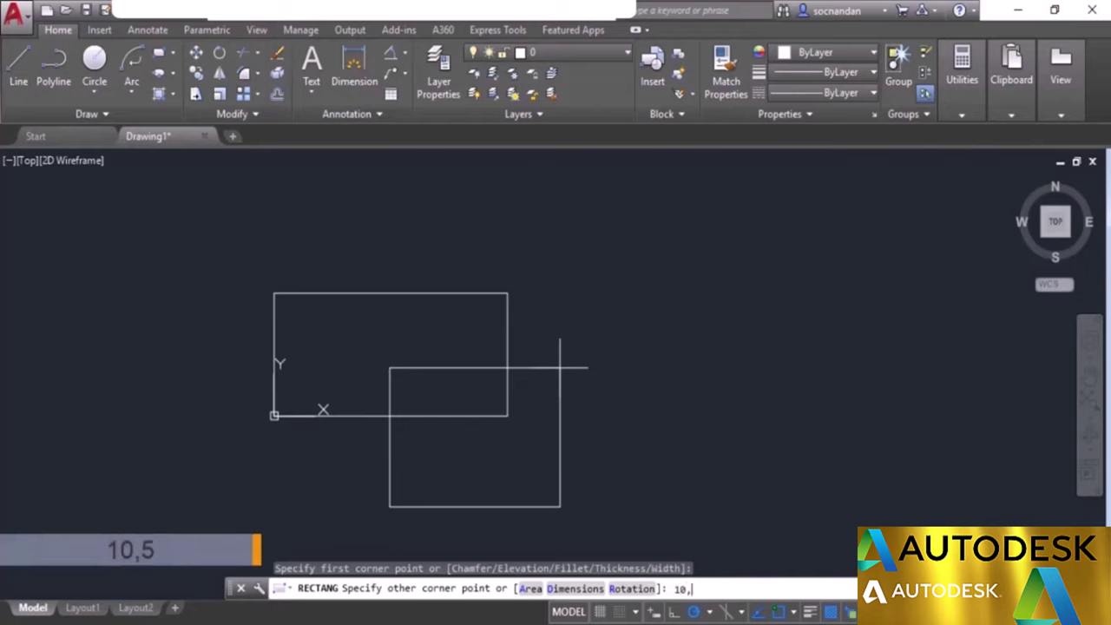
text(5)
key(Return)
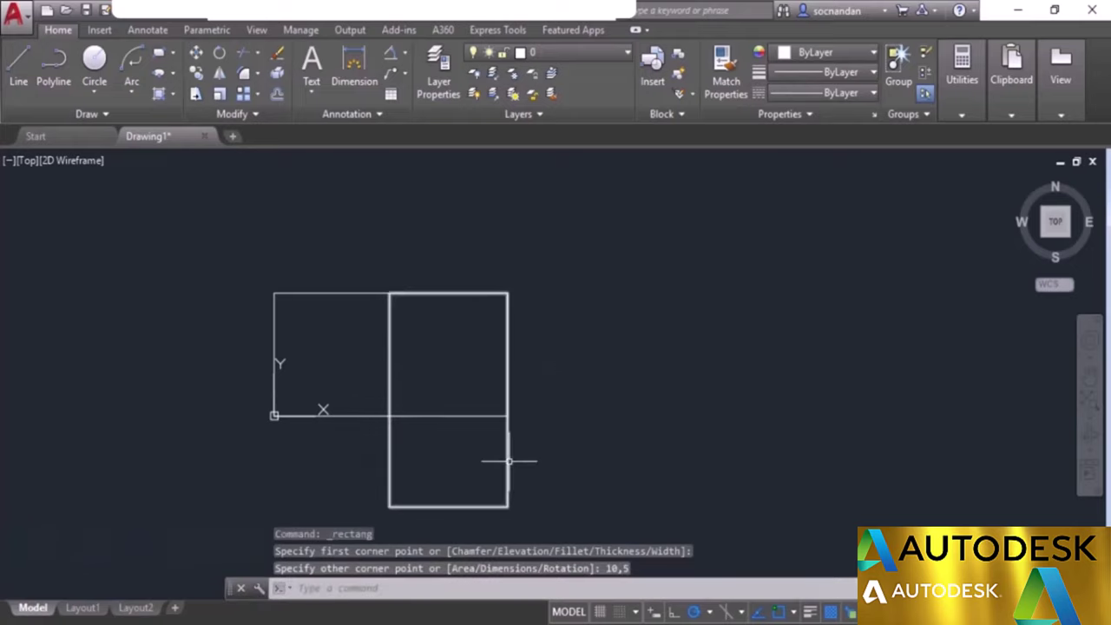
Step: Erase the second rectangle that overlaps the one starting at the origin
click(511, 288)
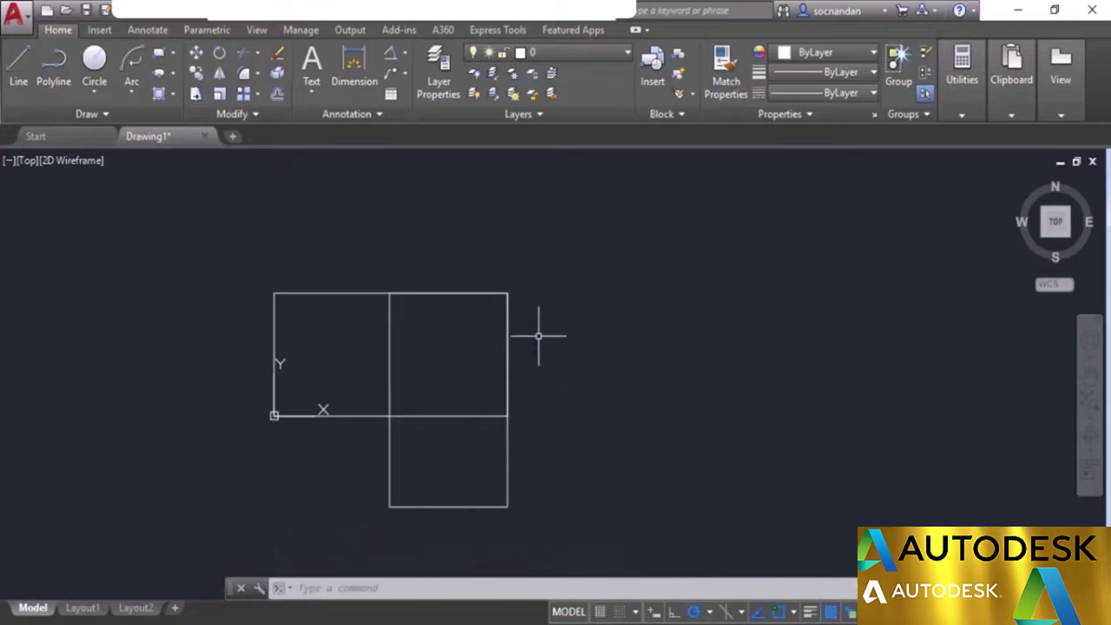
click(507, 446)
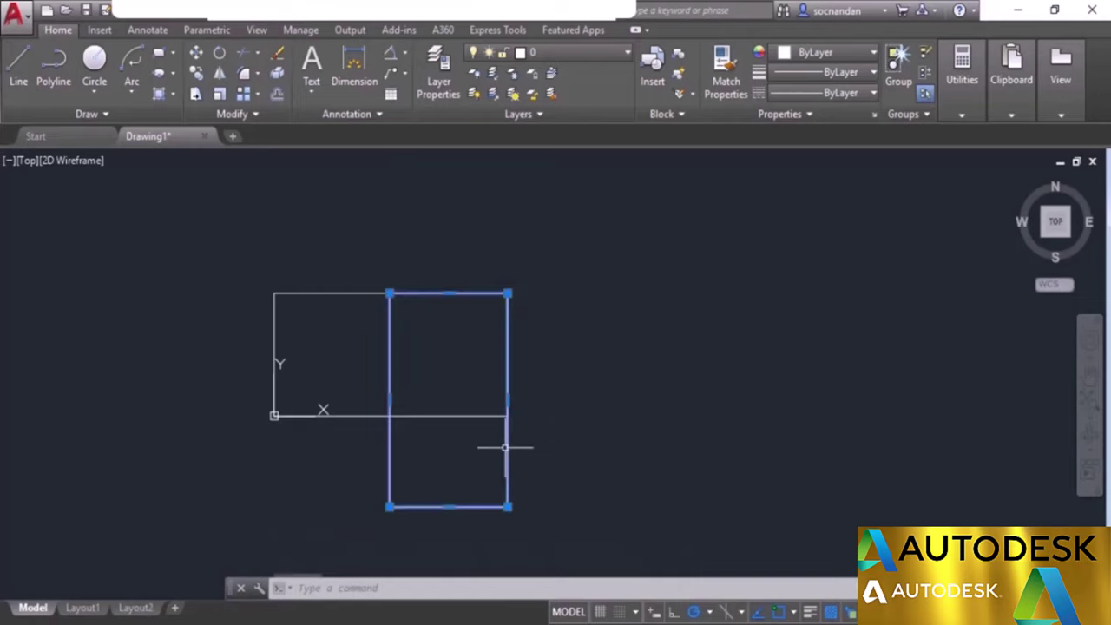
right_click(553, 345)
click(571, 311)
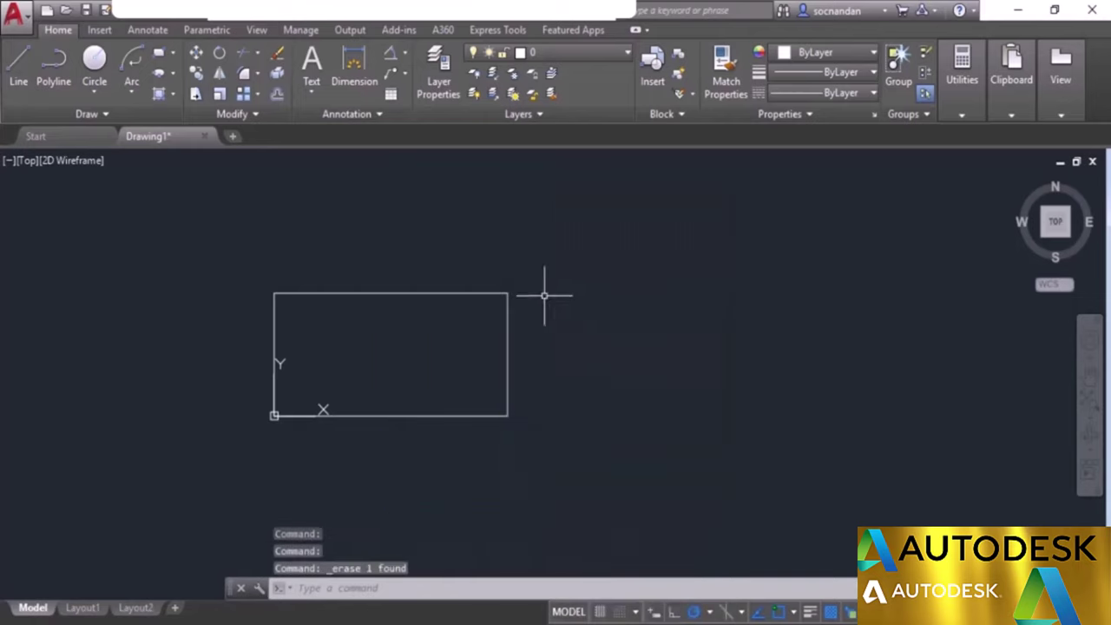
click(159, 52)
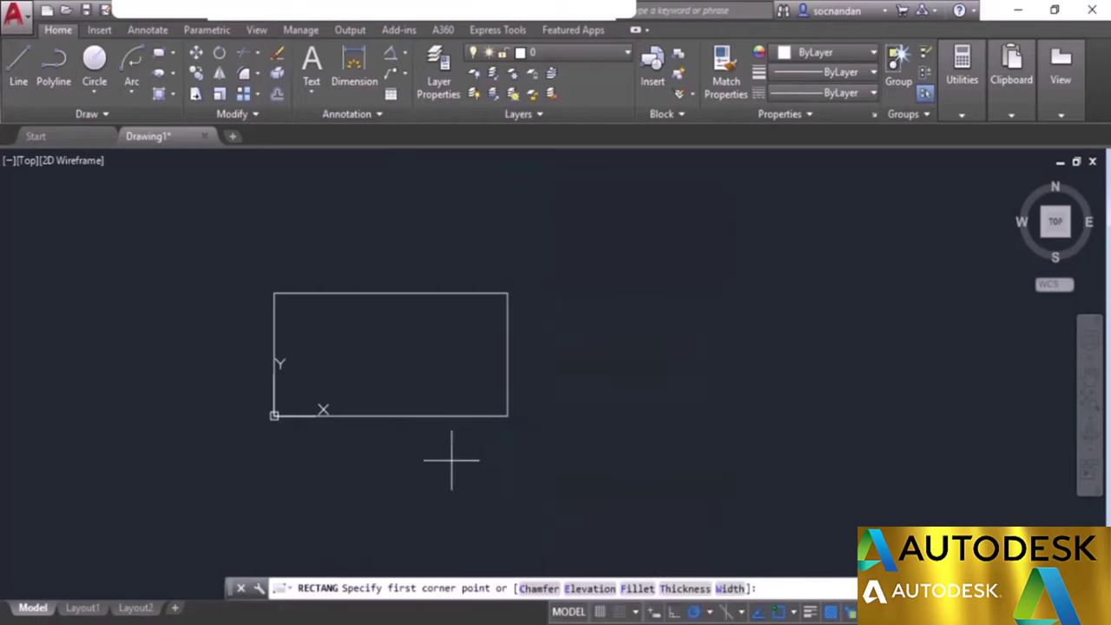
click(441, 508)
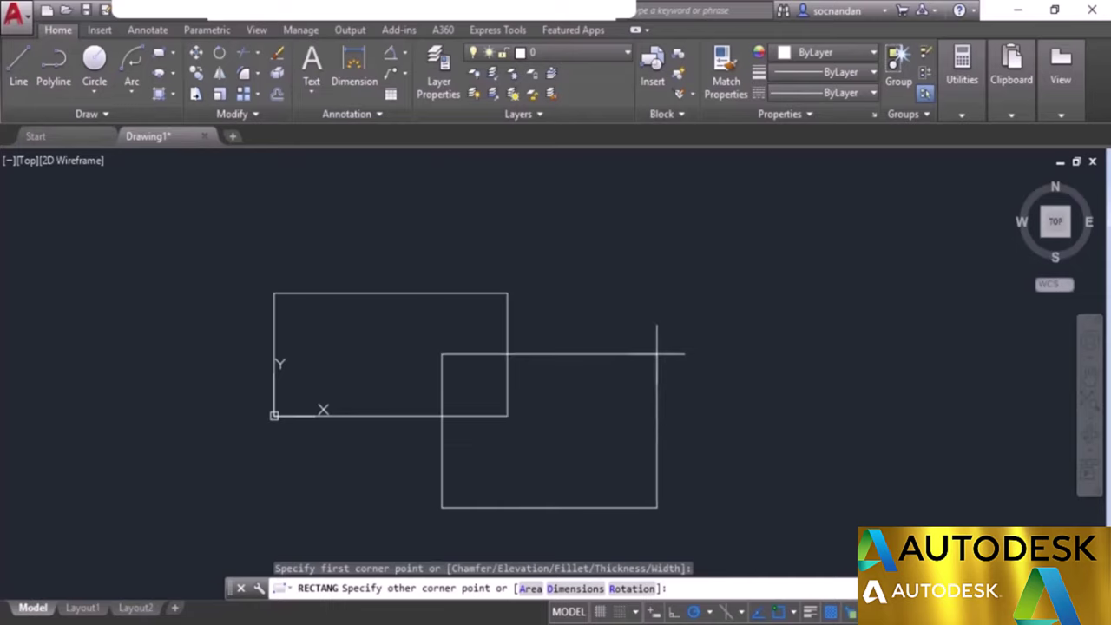
key(F8)
text(@)
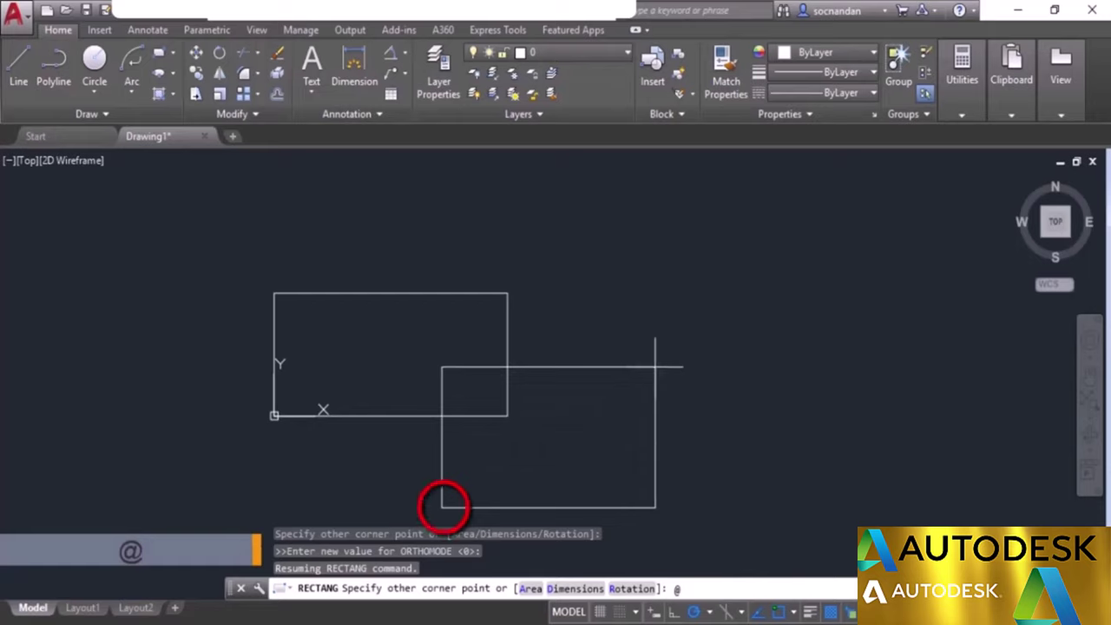
text(10,)
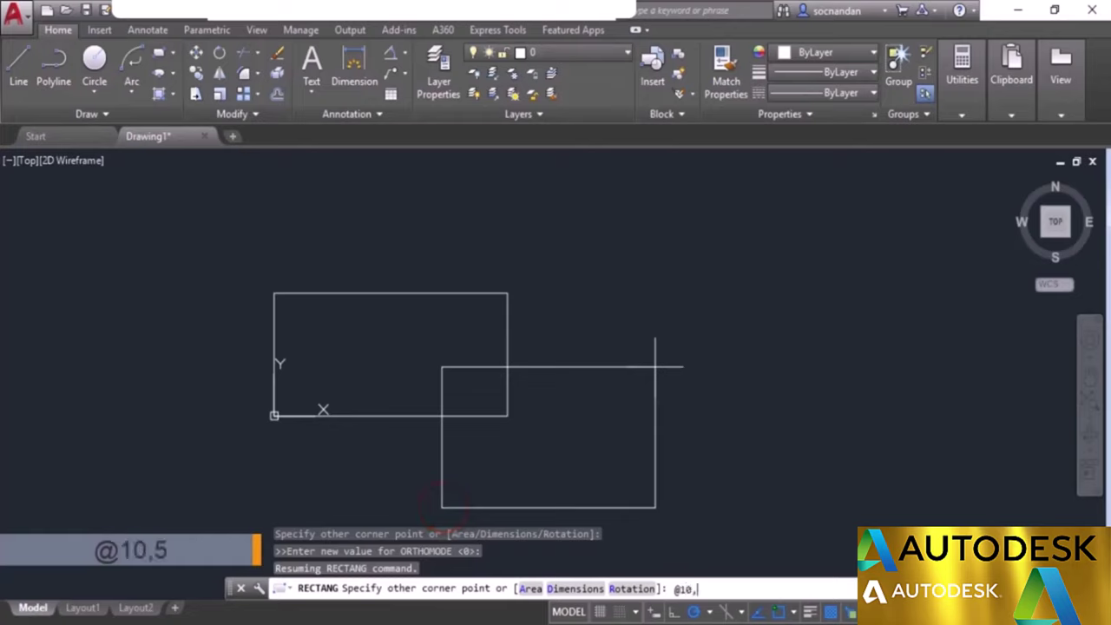
text(5)
key(Return)
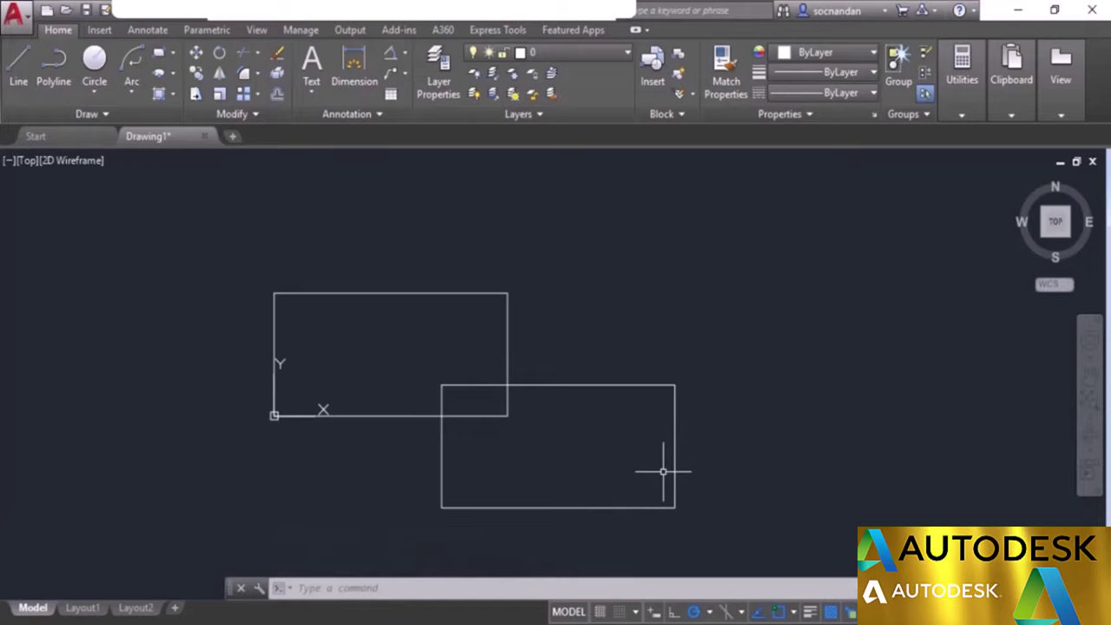
drag(664, 472, 506, 331)
key(Delete)
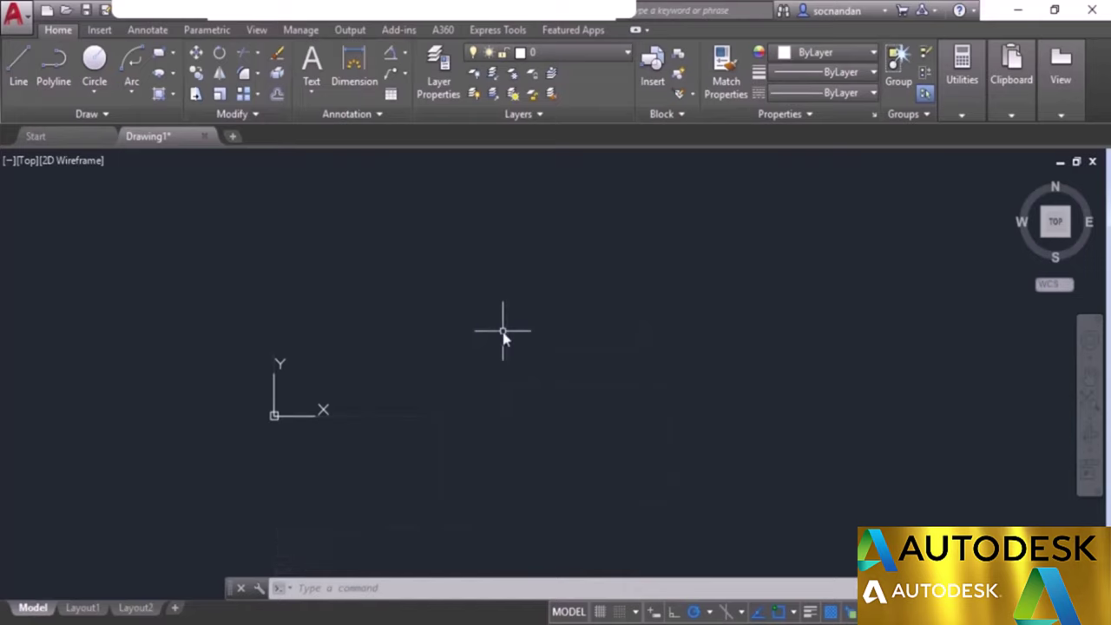
click(160, 57)
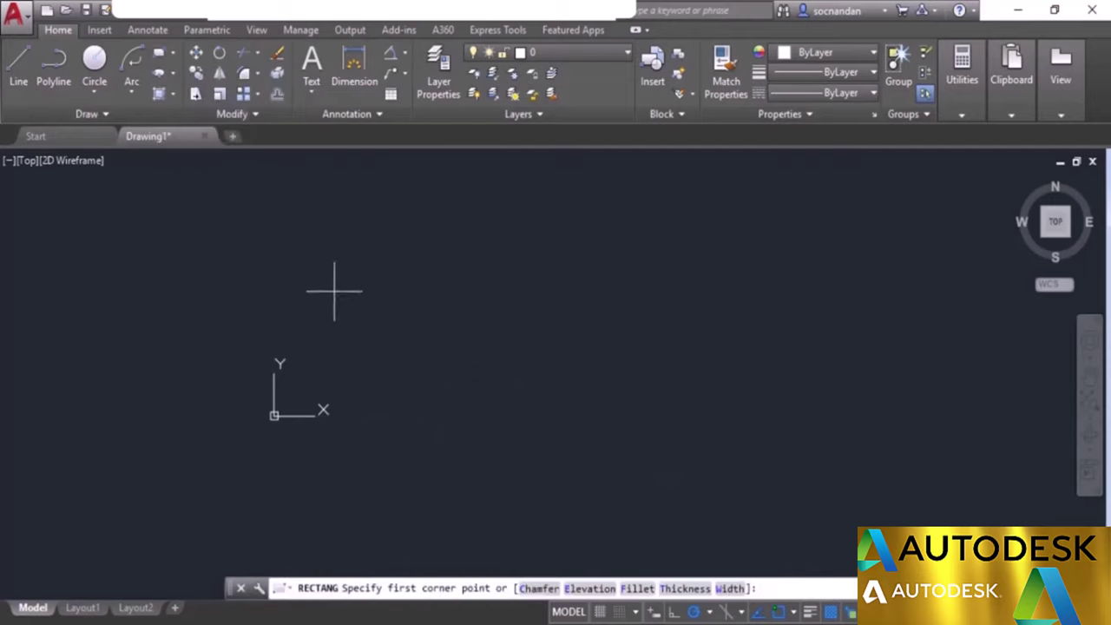
click(638, 588)
text(1)
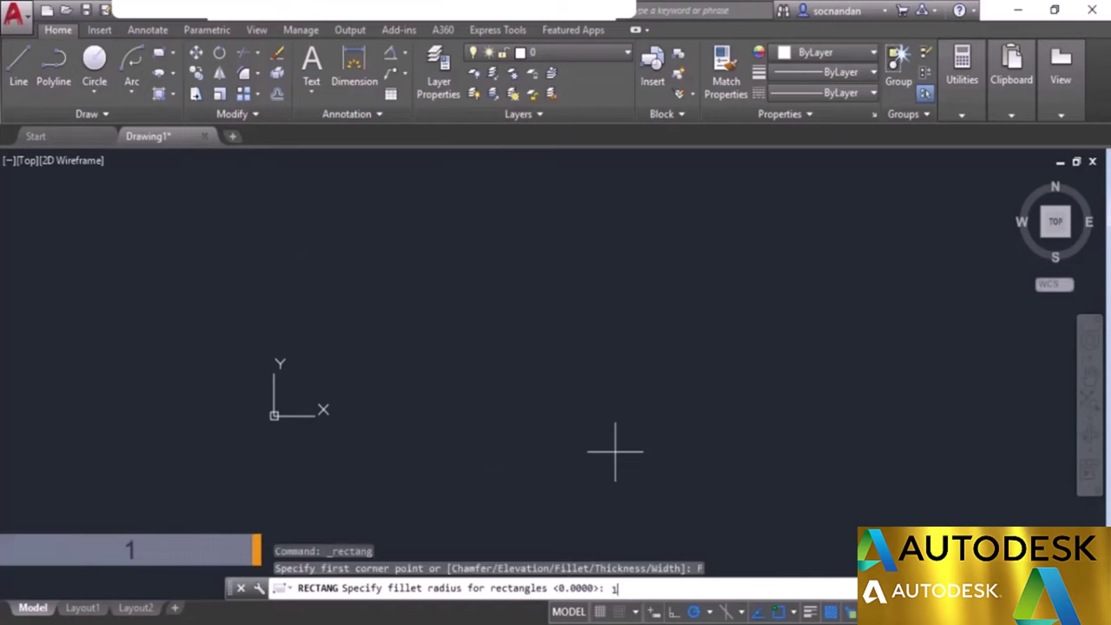
key(Return)
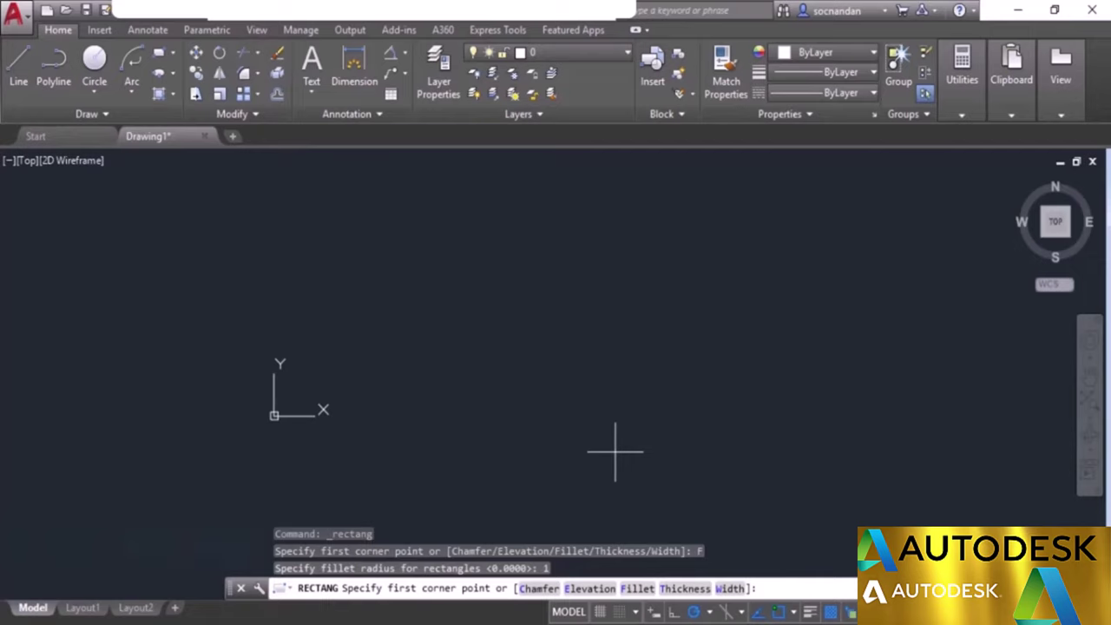
click(423, 448)
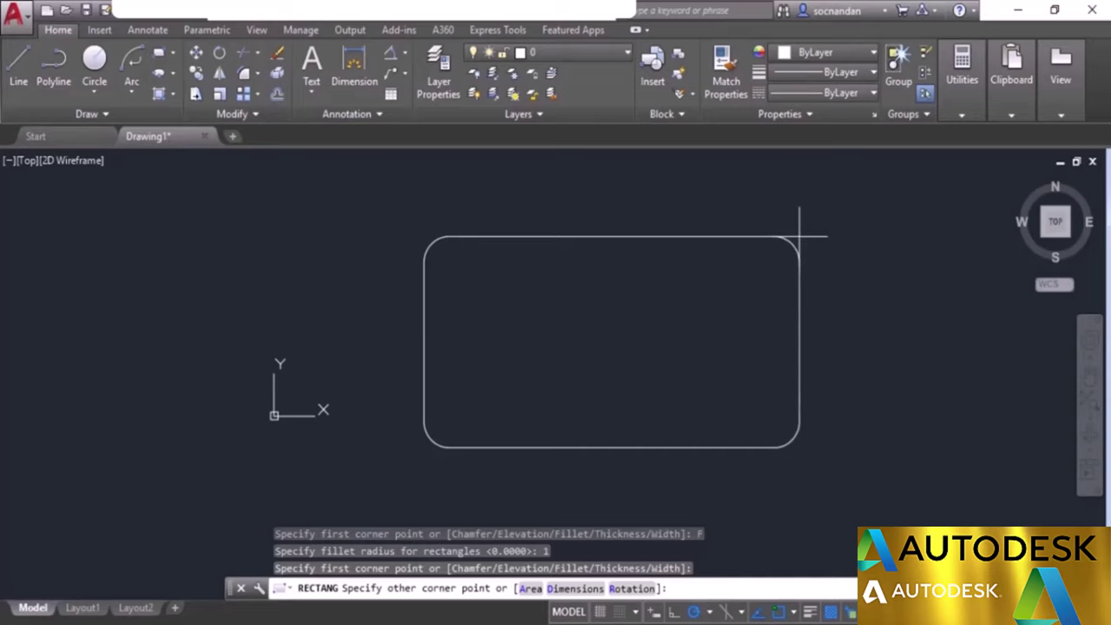
text(@)
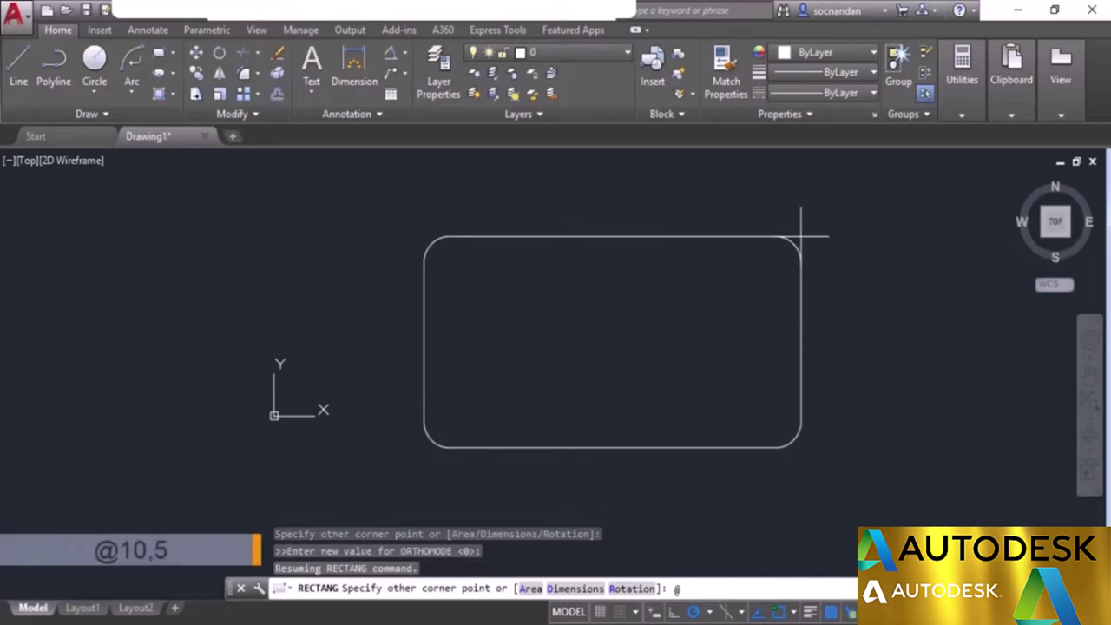
text(10,5)
key(Return)
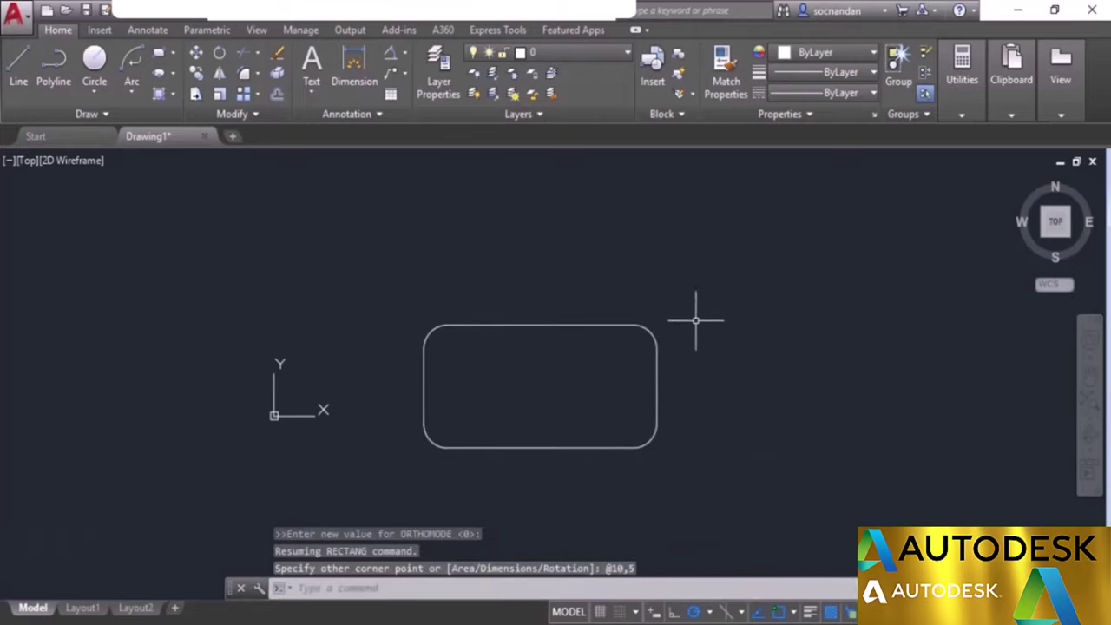
Step: Erase the rectangle with rounded corners
click(656, 334)
right_click(667, 295)
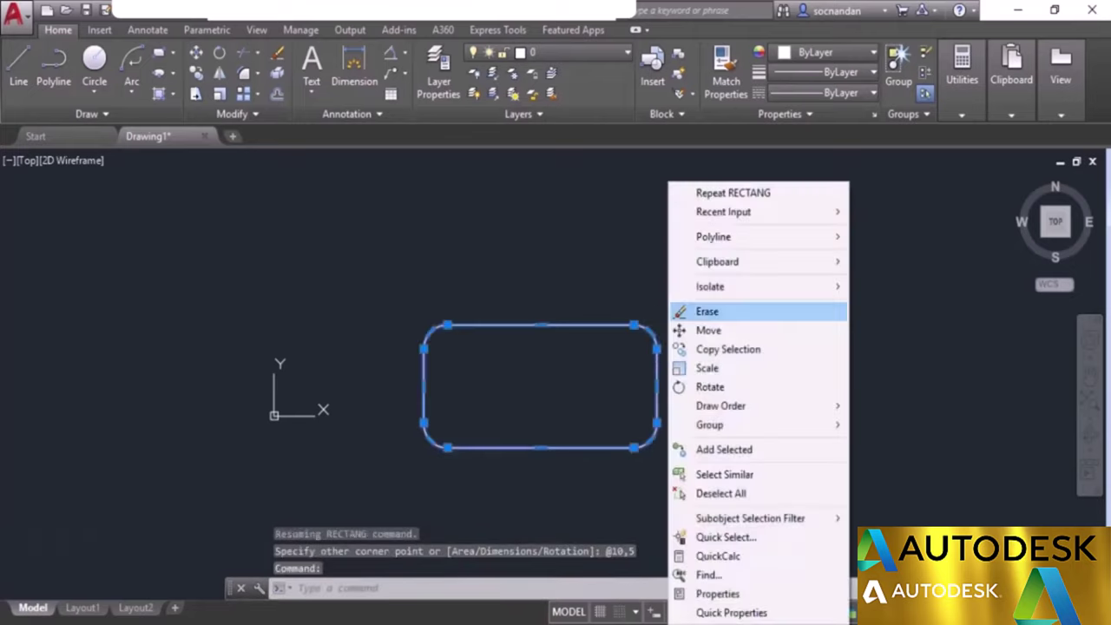
click(699, 314)
Step: Reset the rectangle fillet radius to 0 and draw a sharp-cornered rectangle between two free points right of the origin
click(159, 52)
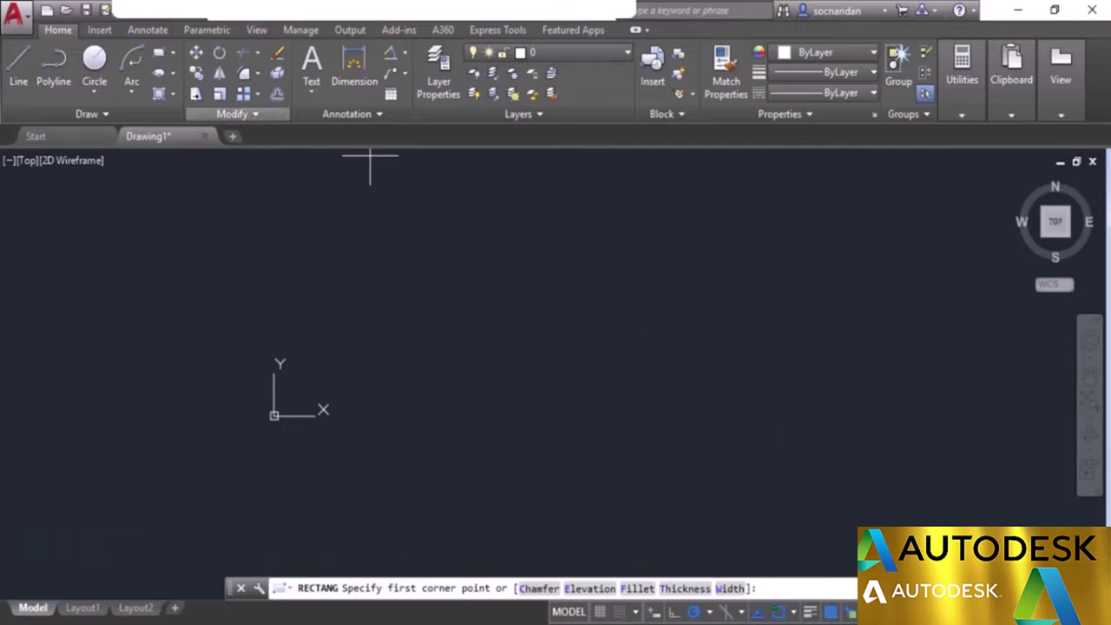
click(638, 589)
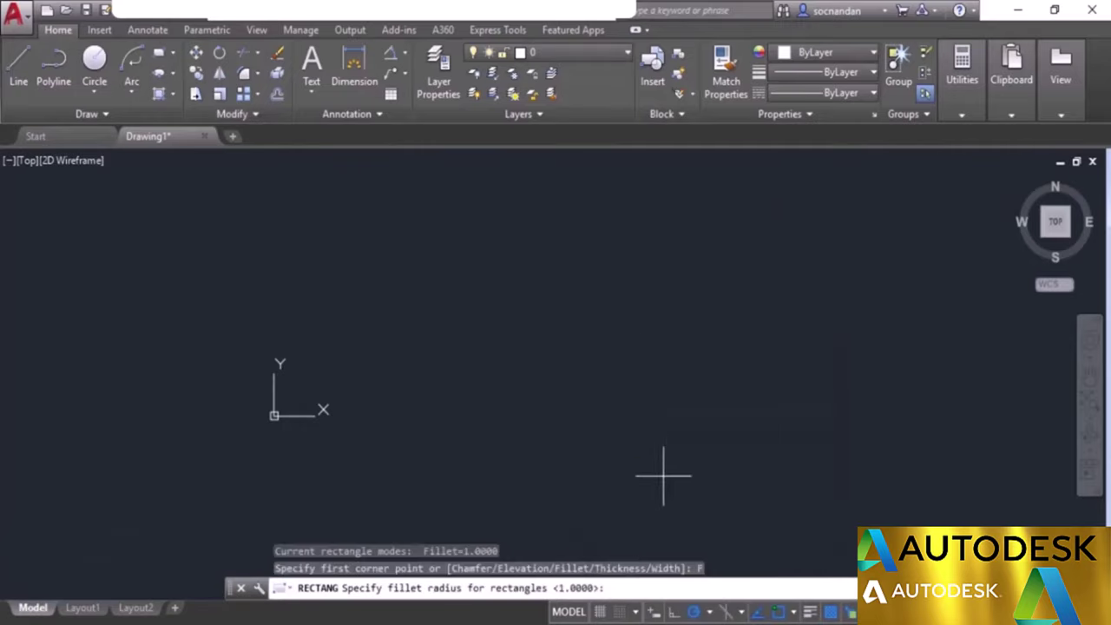
text(0)
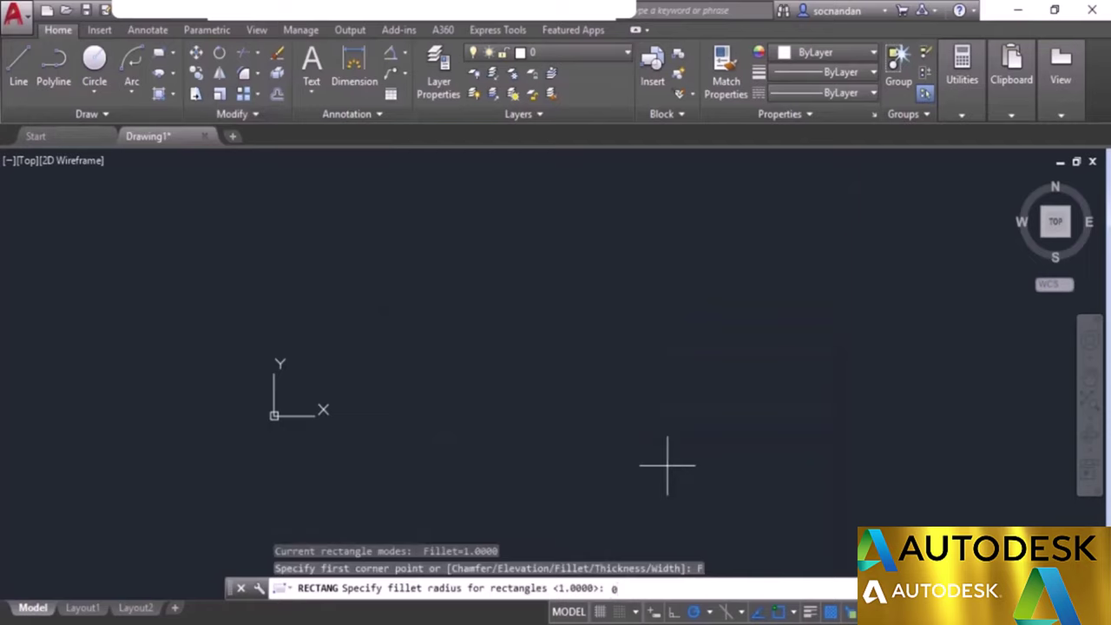
key(Return)
click(479, 421)
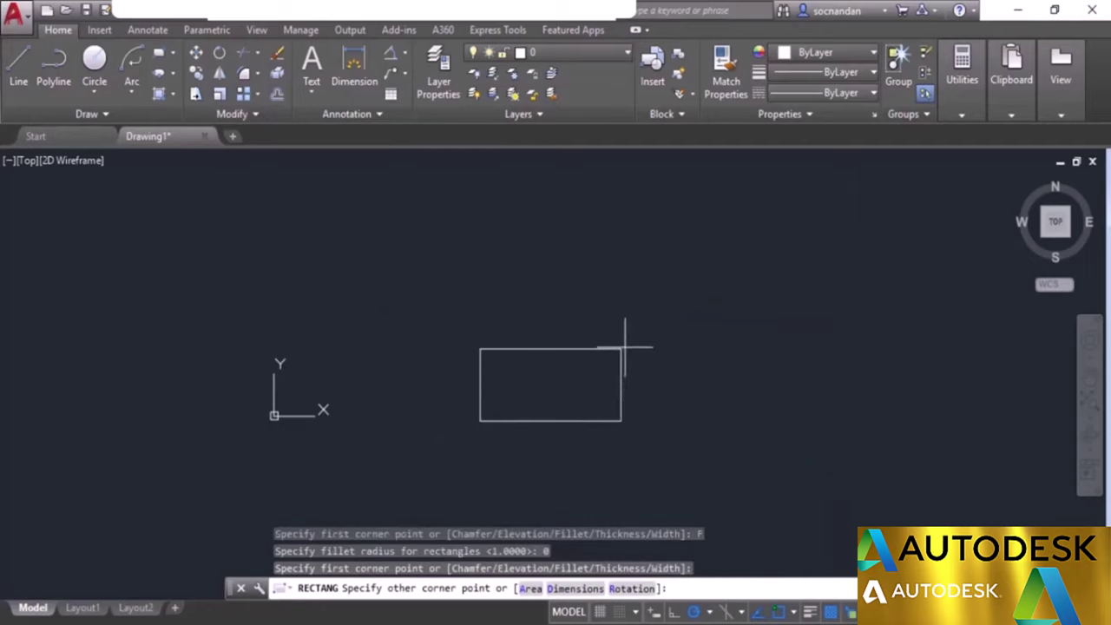
click(681, 307)
Step: Erase the sharp-cornered rectangle
click(602, 454)
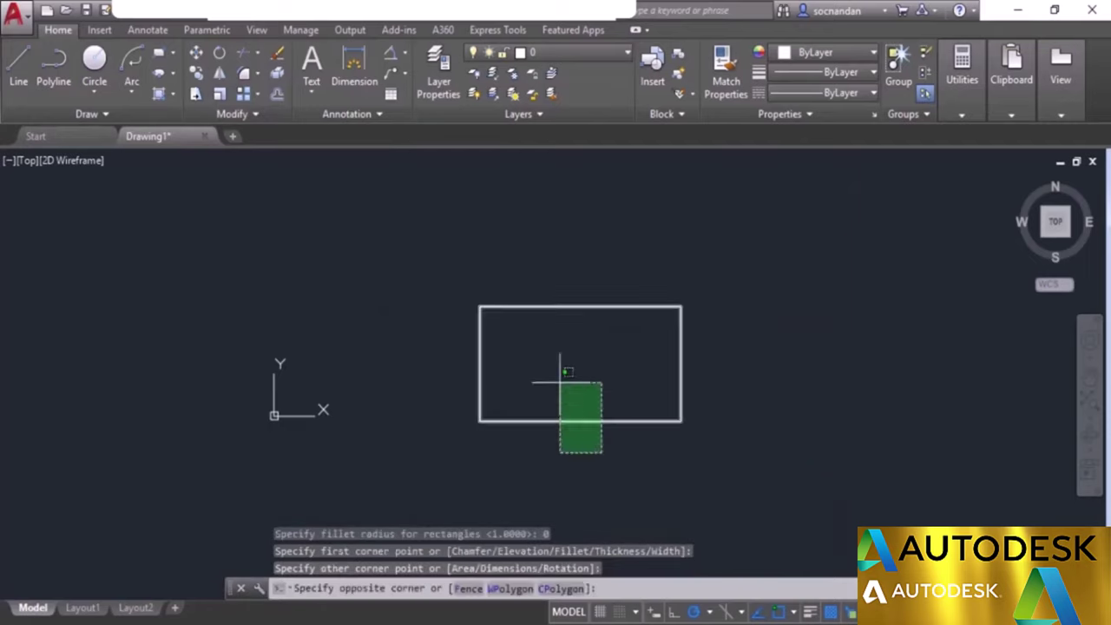
click(561, 373)
right_click(552, 346)
click(568, 310)
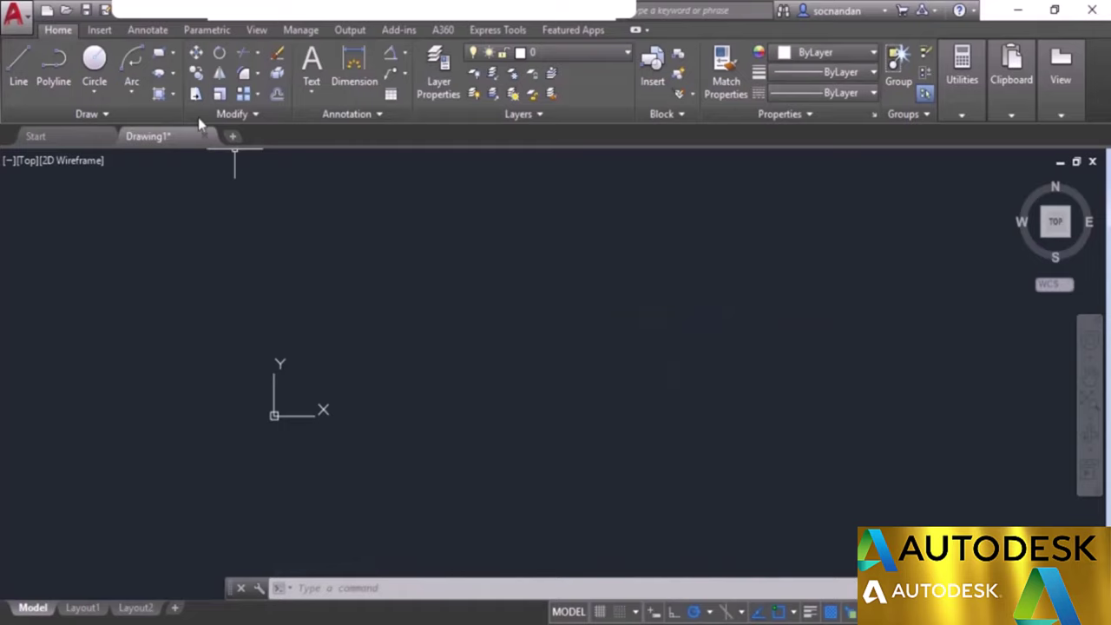
Step: Draw a rectangle with a line width of 0.5 between two free points right of the origin
click(159, 54)
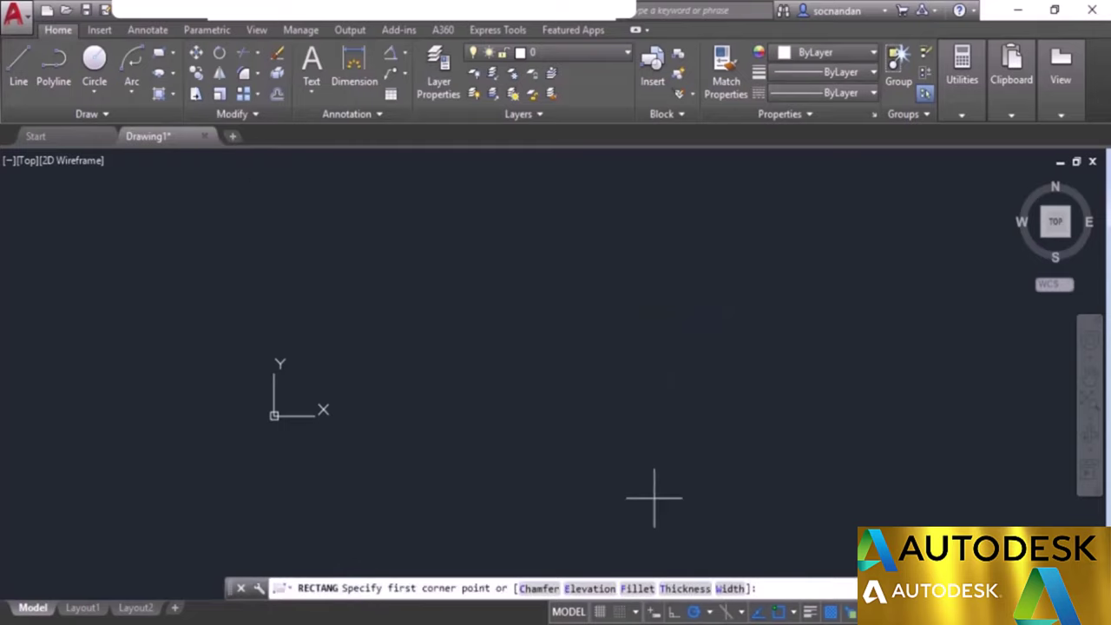
click(729, 589)
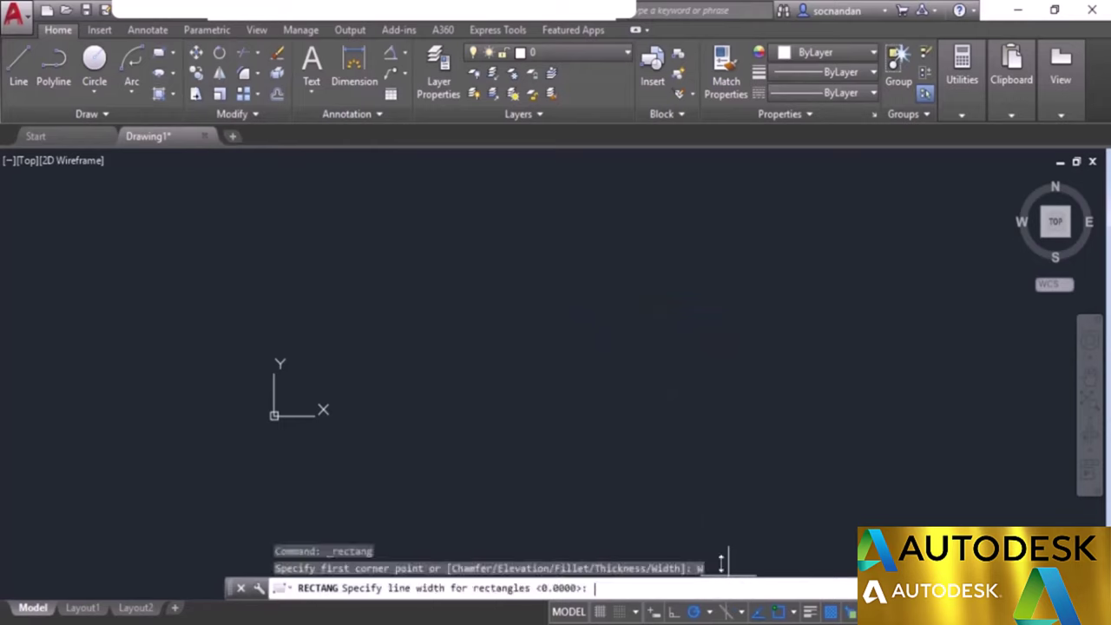
text(0.5)
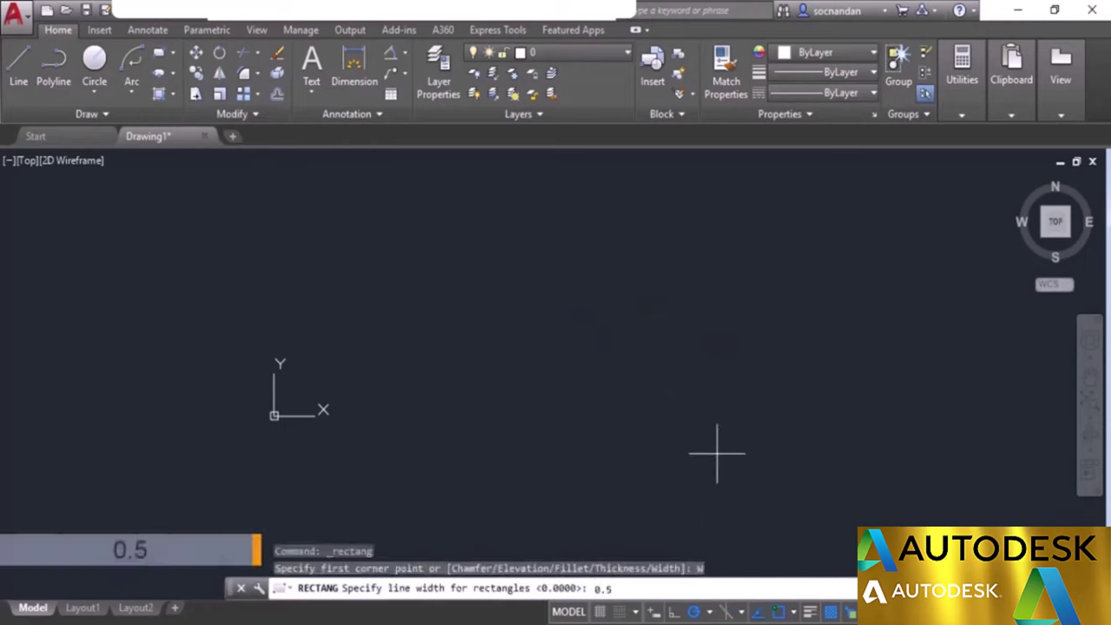
key(Return)
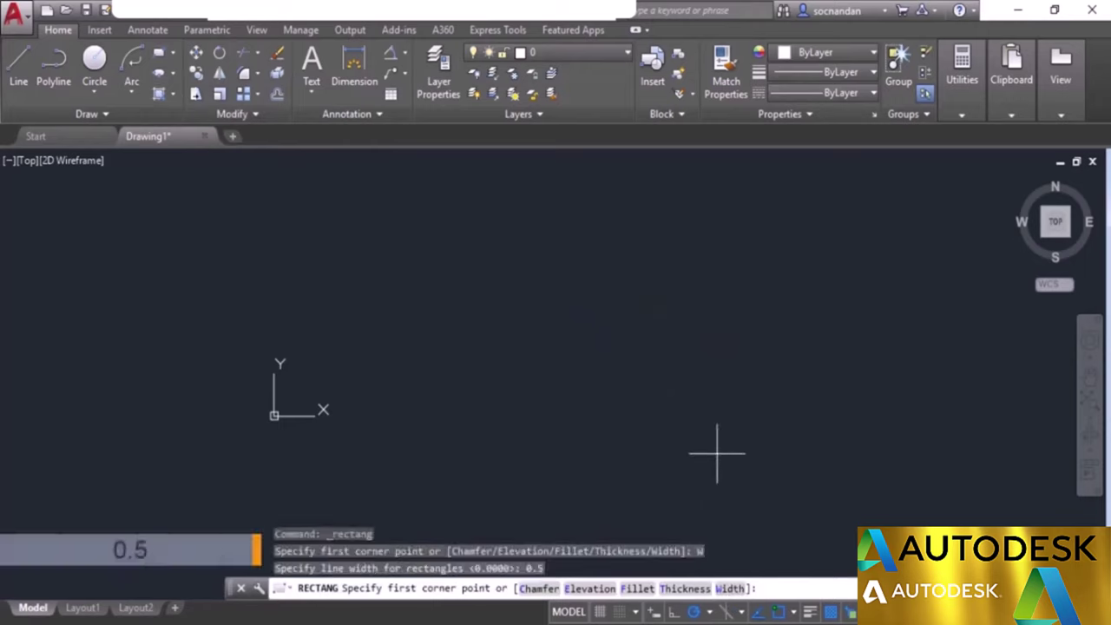
click(473, 460)
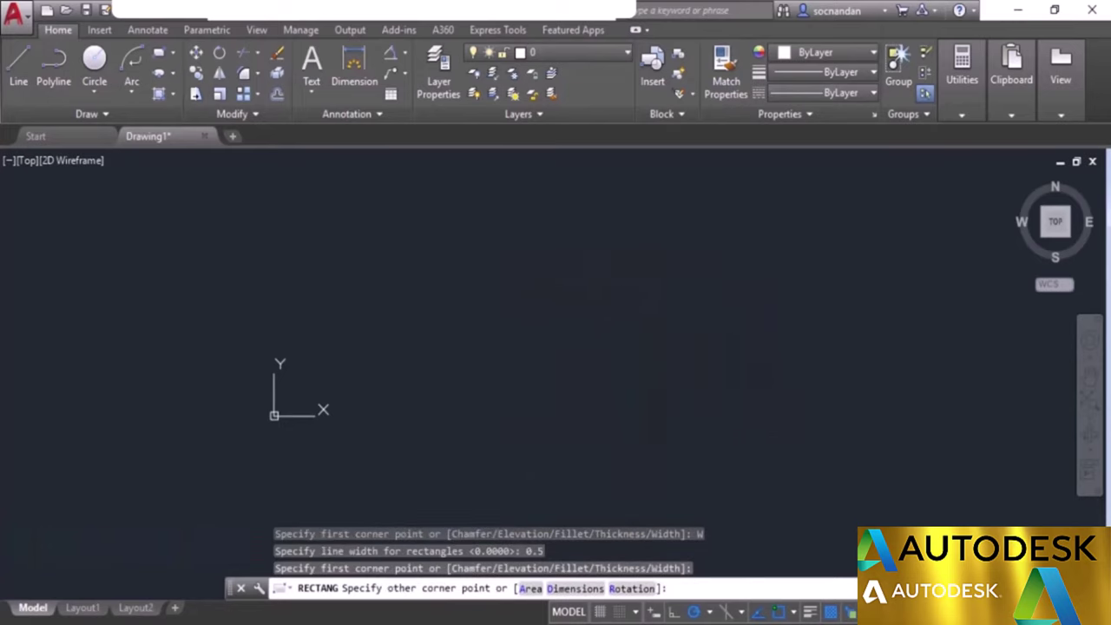
click(794, 242)
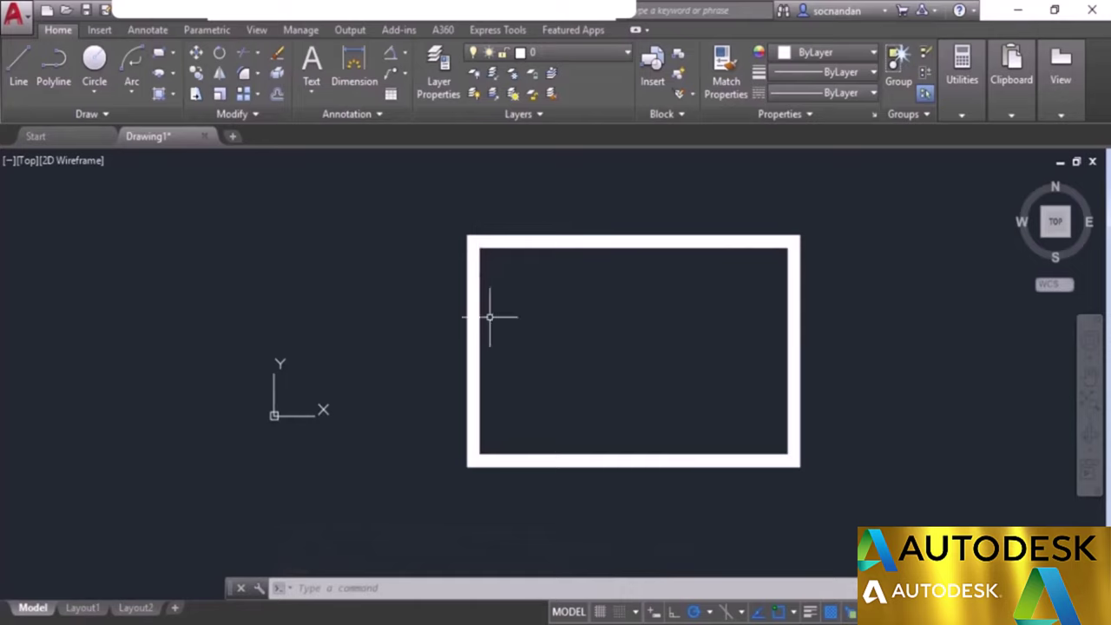
Step: Reset the rectangle line width to 0 and draw a smaller rectangle inside the thick-lined one
click(159, 53)
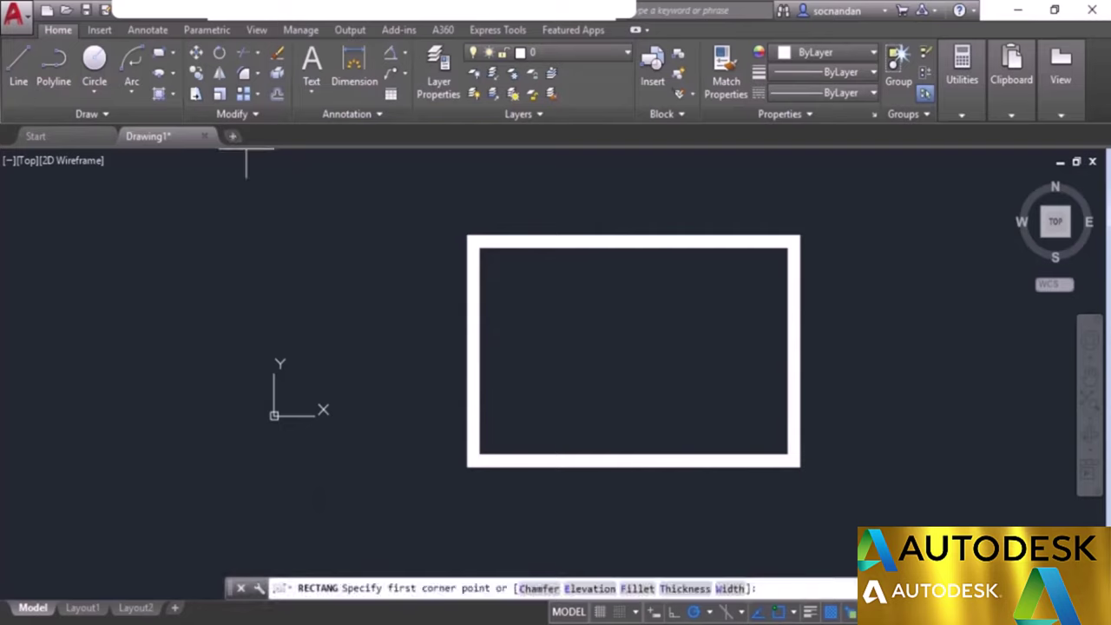
click(727, 588)
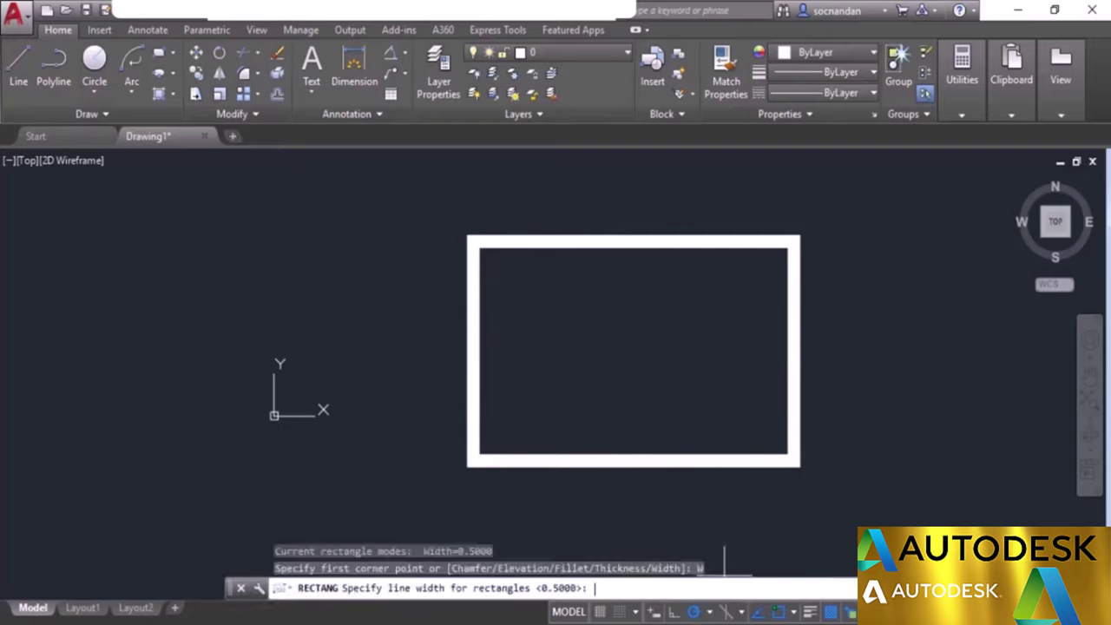
text(0)
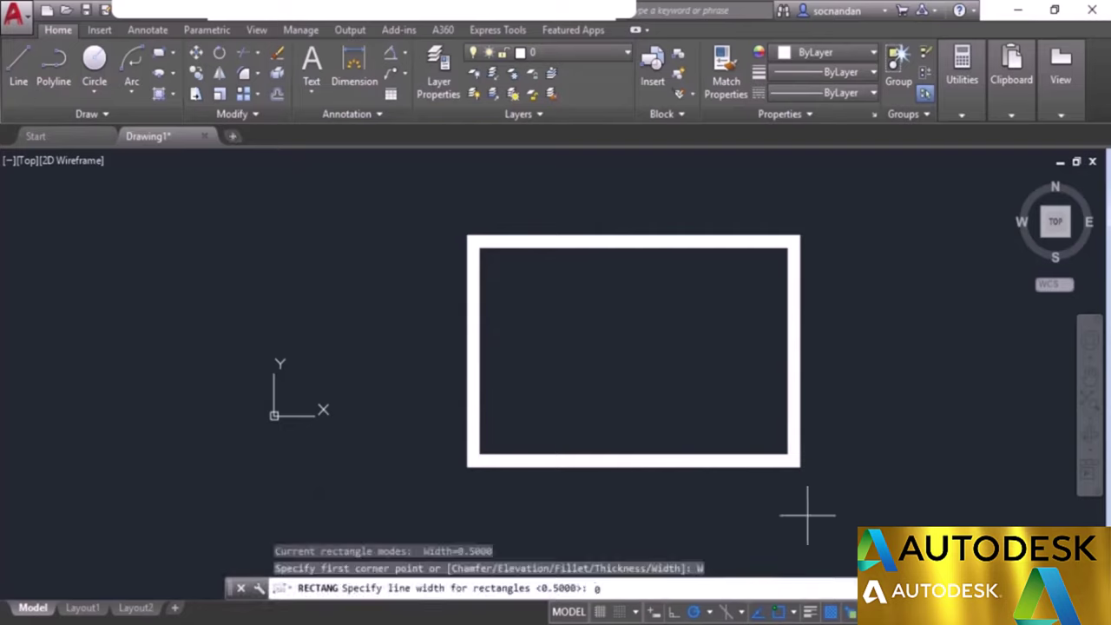
key(Return)
click(544, 402)
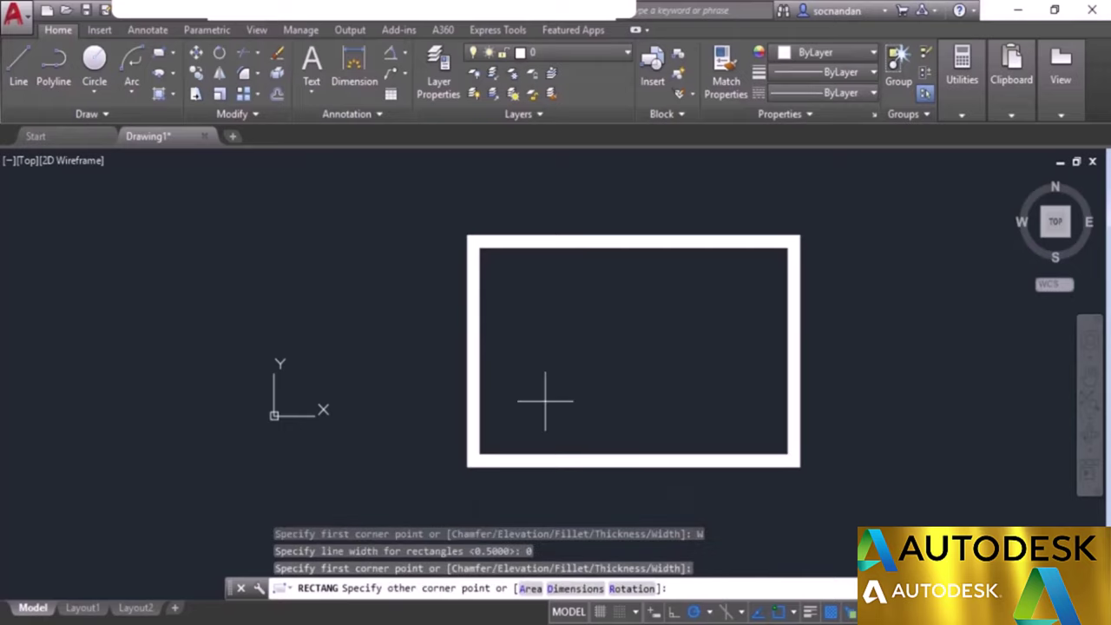
click(692, 289)
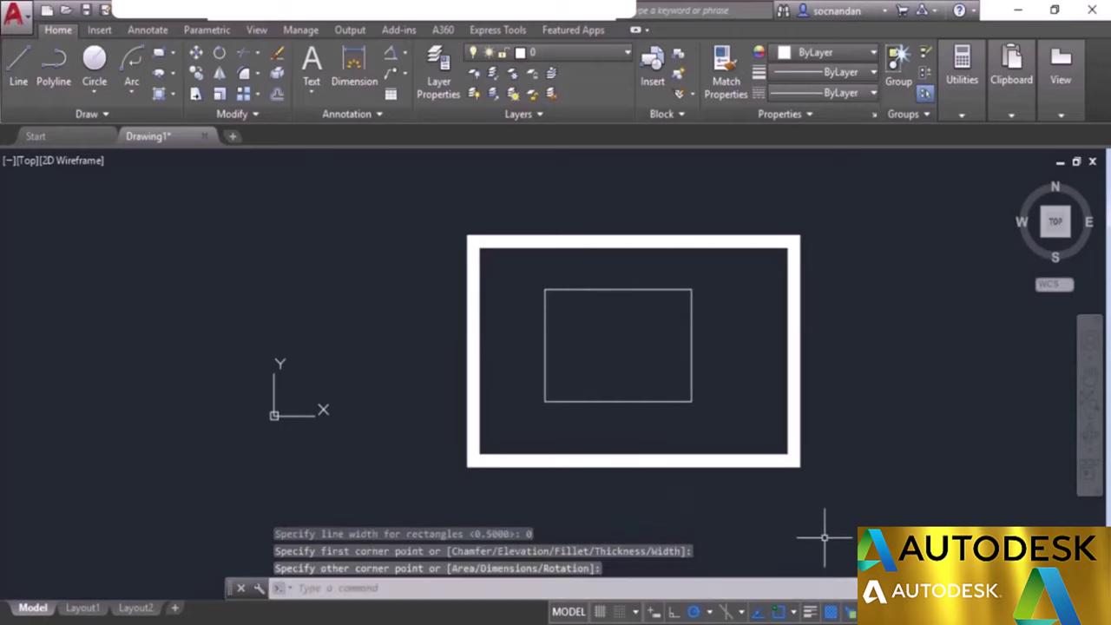
Step: Erase the thick-lined rectangle together with the thin one inside it
click(831, 501)
click(623, 331)
right_click(623, 331)
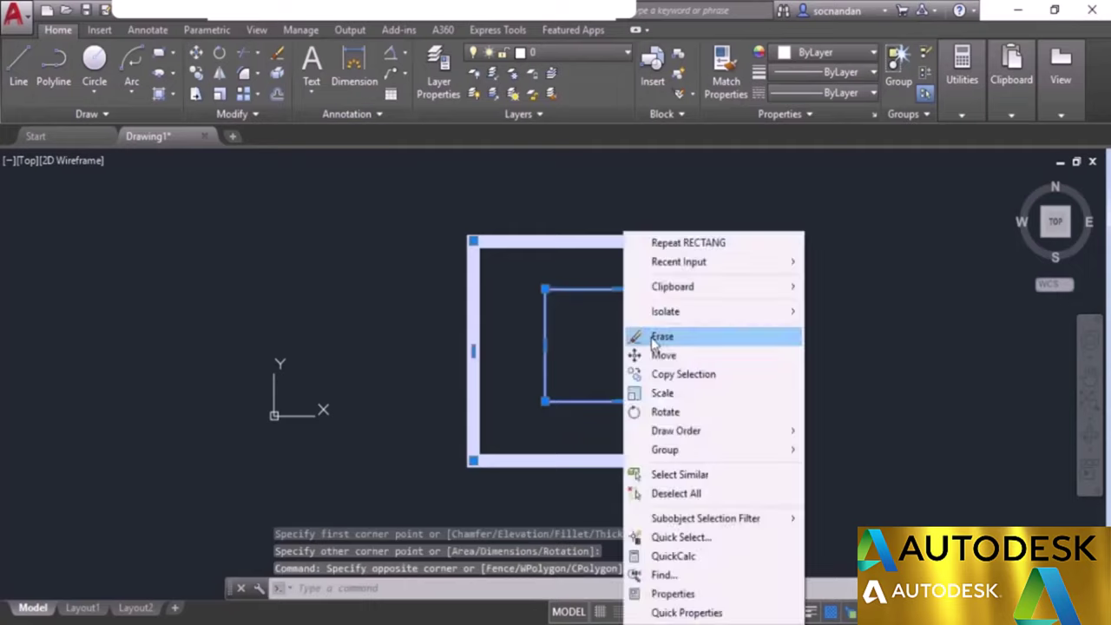
click(651, 335)
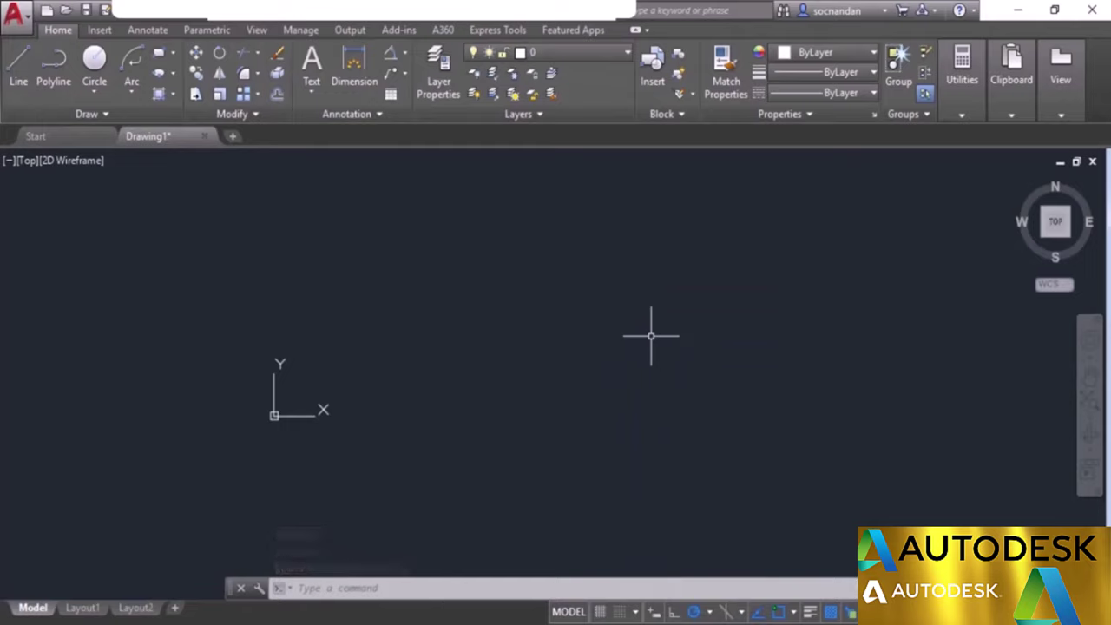
Step: Draw a five-sided polygon inscribed in a circle of radius 10, centred on a free point in the empty drawing area
scroll(651, 335, up, 2)
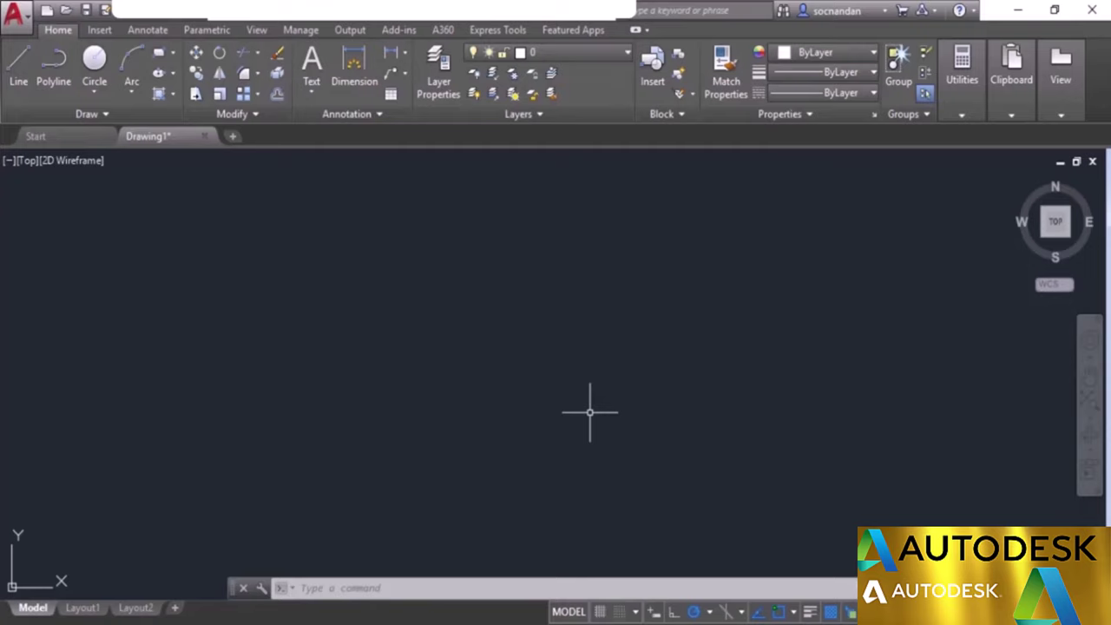
click(173, 55)
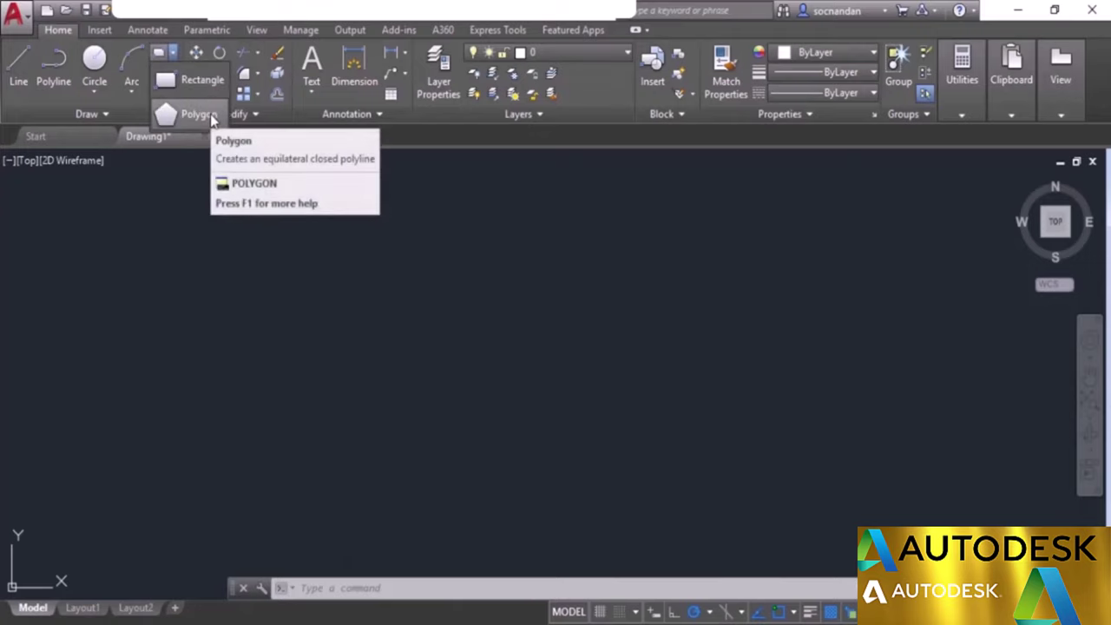
click(212, 115)
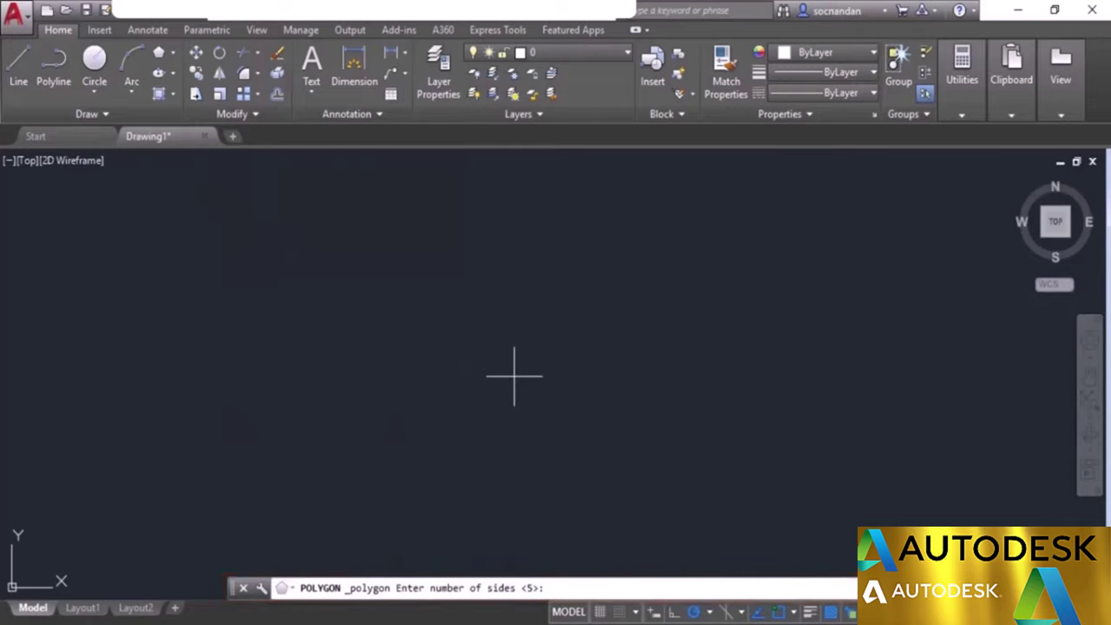
text(5)
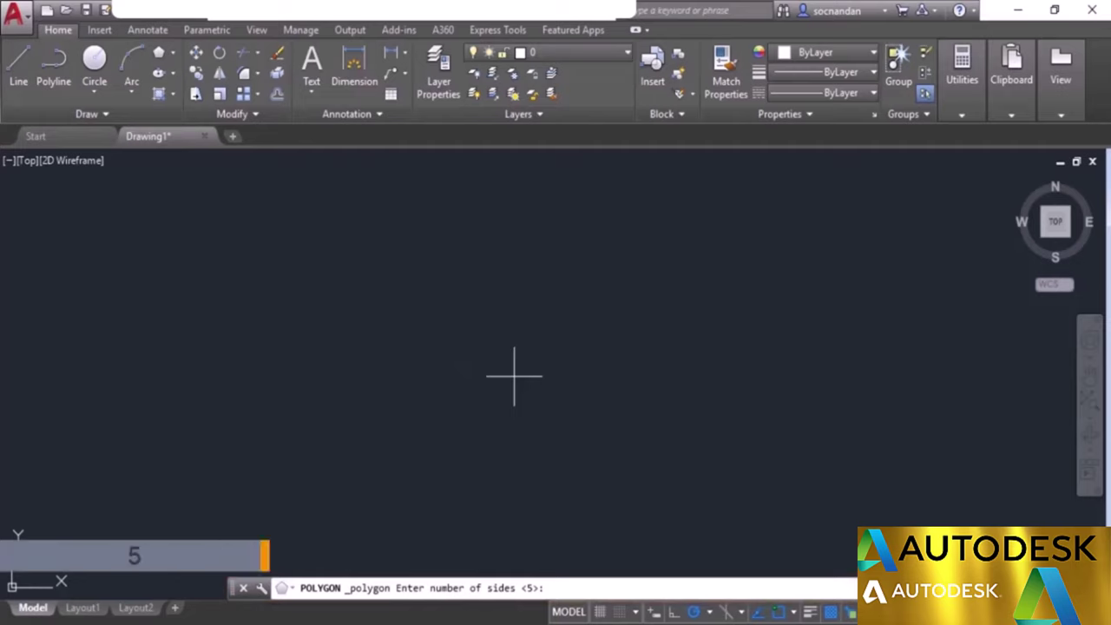
key(Return)
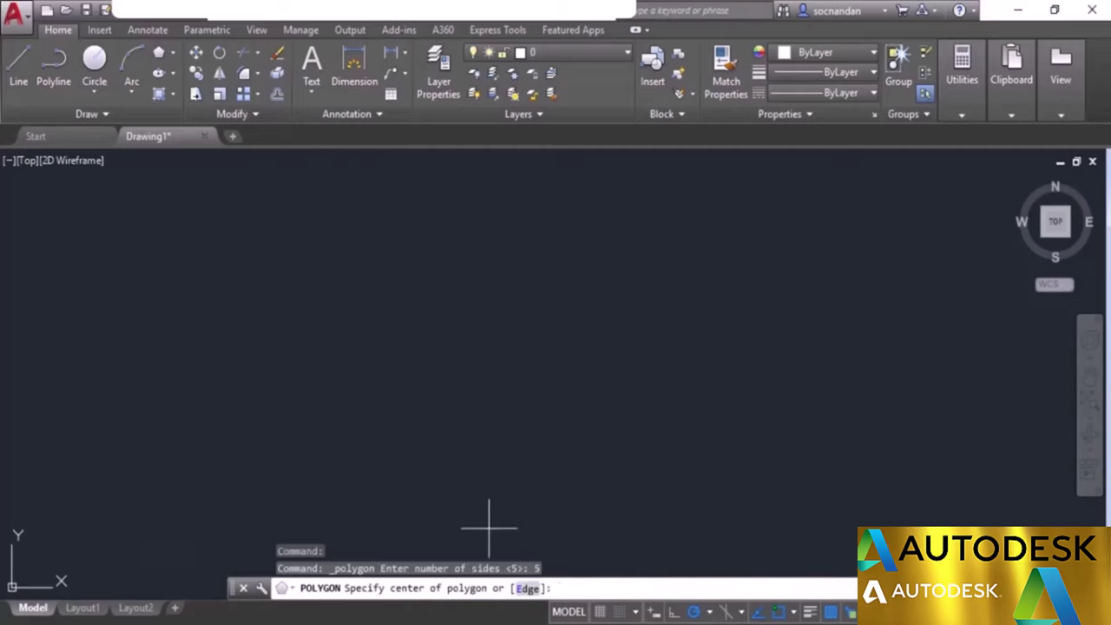
click(524, 357)
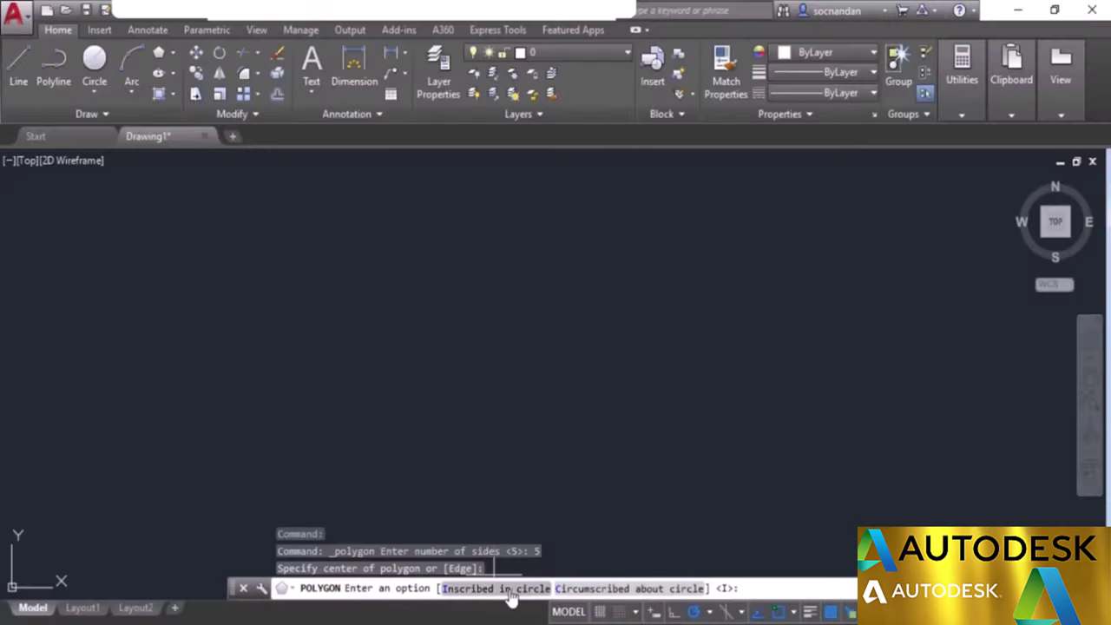
click(509, 590)
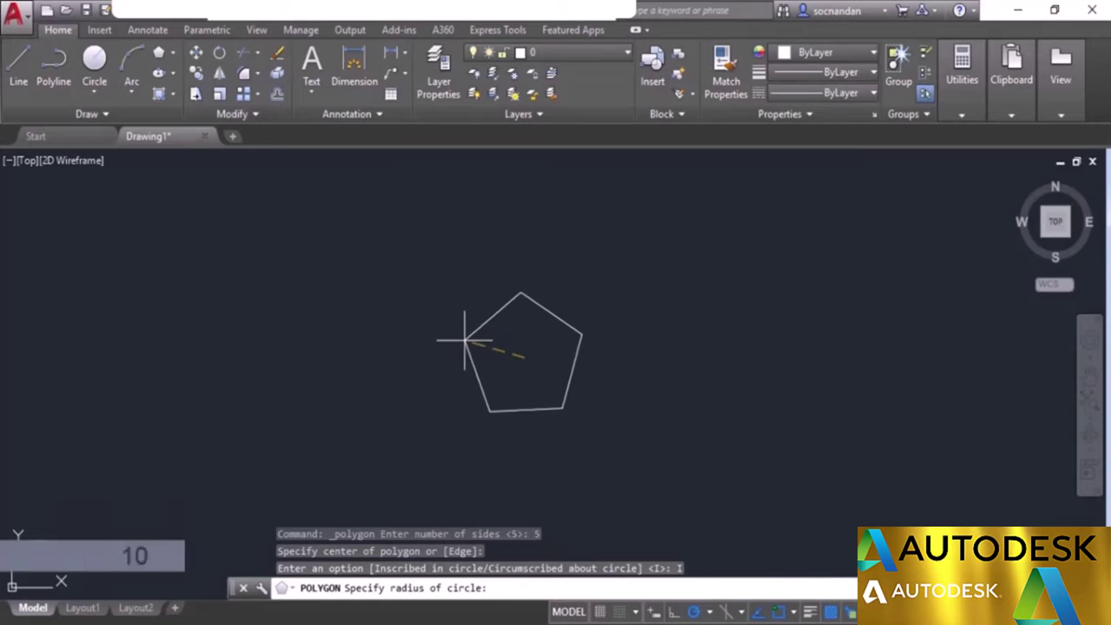
text(10)
key(Return)
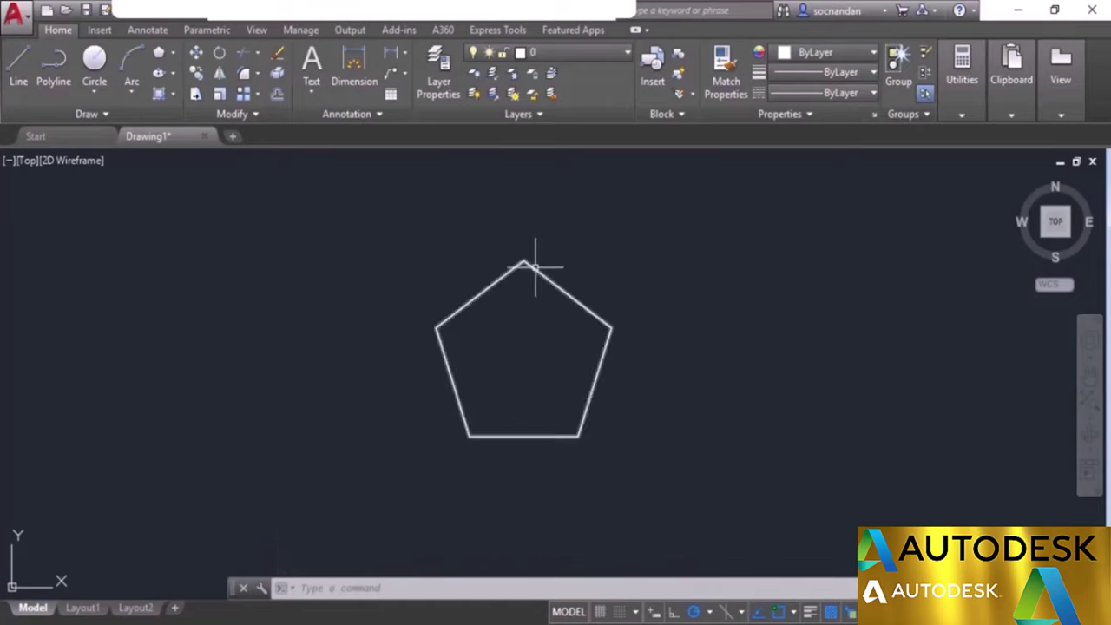
Step: Draw a second five-sided polygon, circumscribed about a circle of radius 10, to the right of the inscribed pentagon
mouse_move(565, 348)
middle_down()
mouse_move(319, 340)
mouse_move(283, 353)
middle_up()
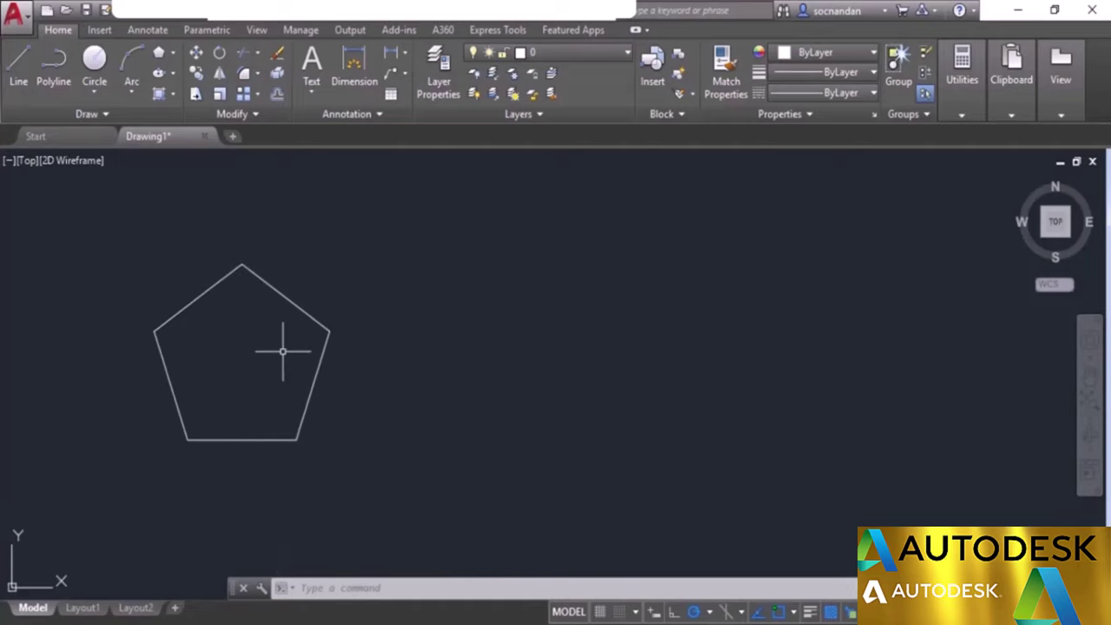
click(159, 54)
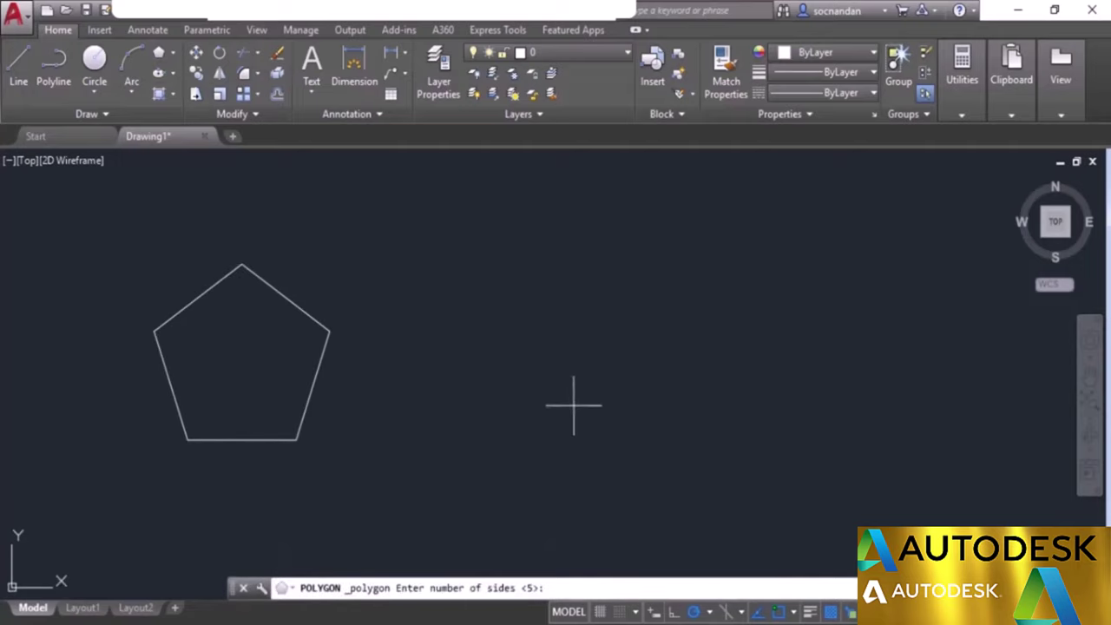
text(5)
key(Return)
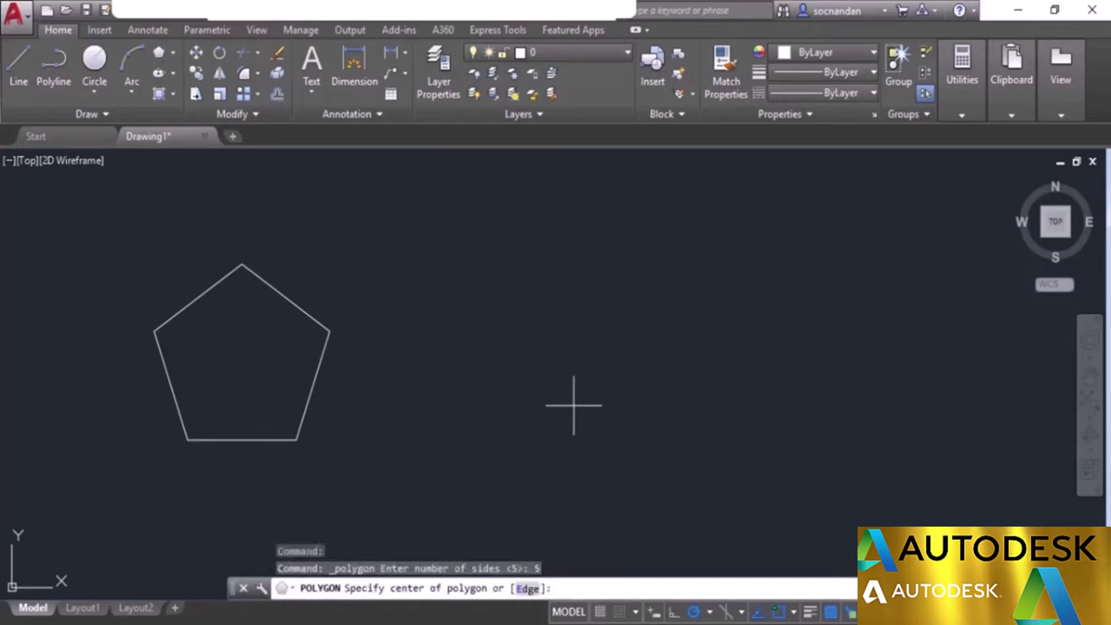
click(547, 364)
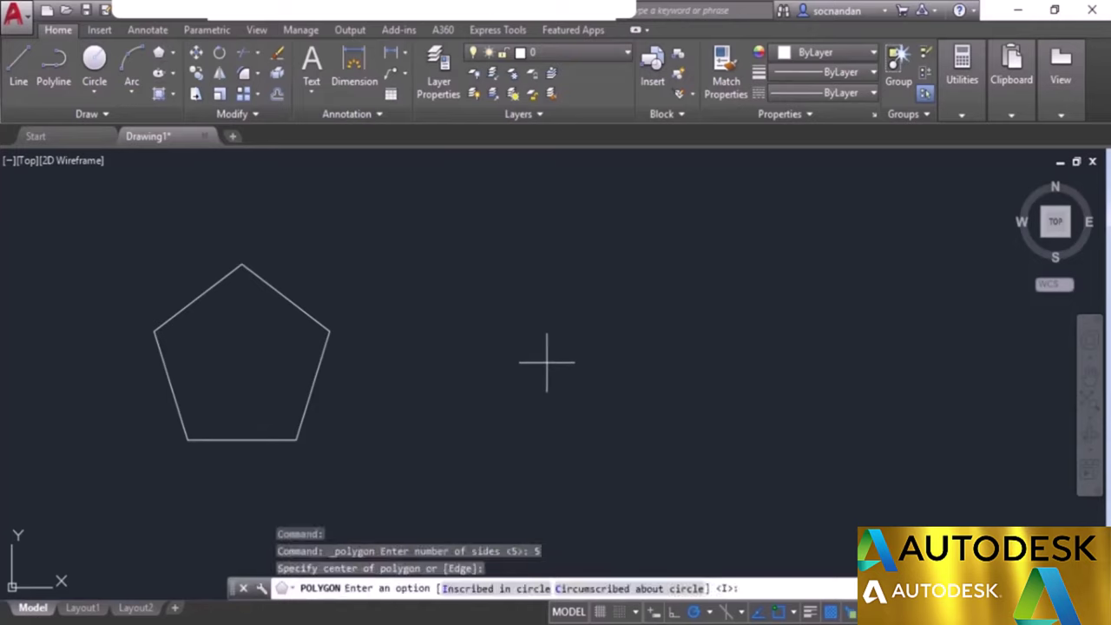
click(638, 591)
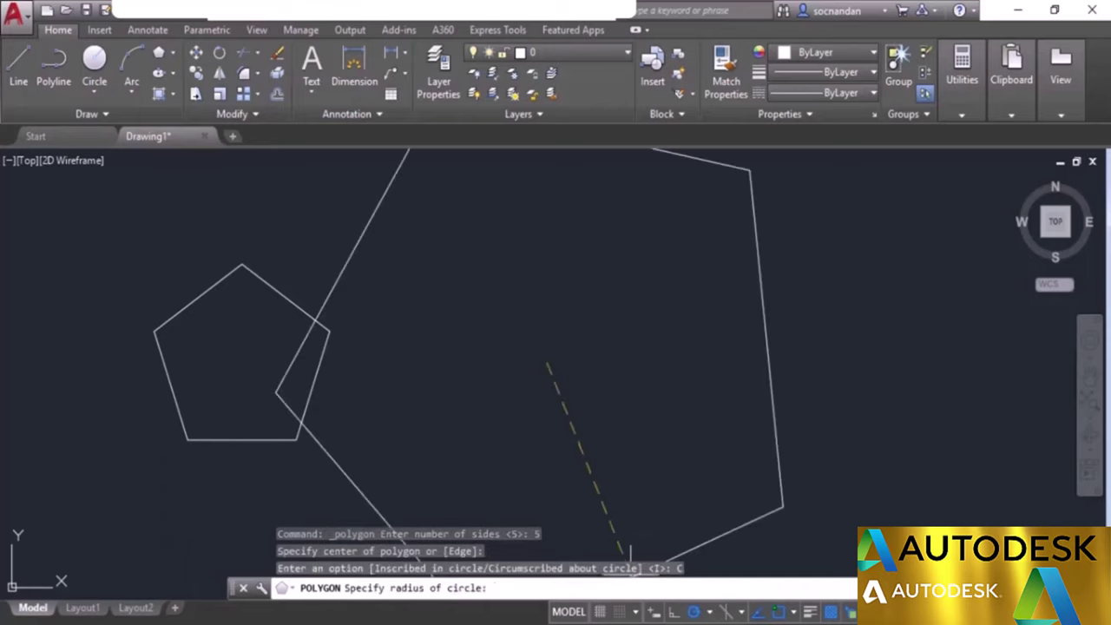
click(547, 453)
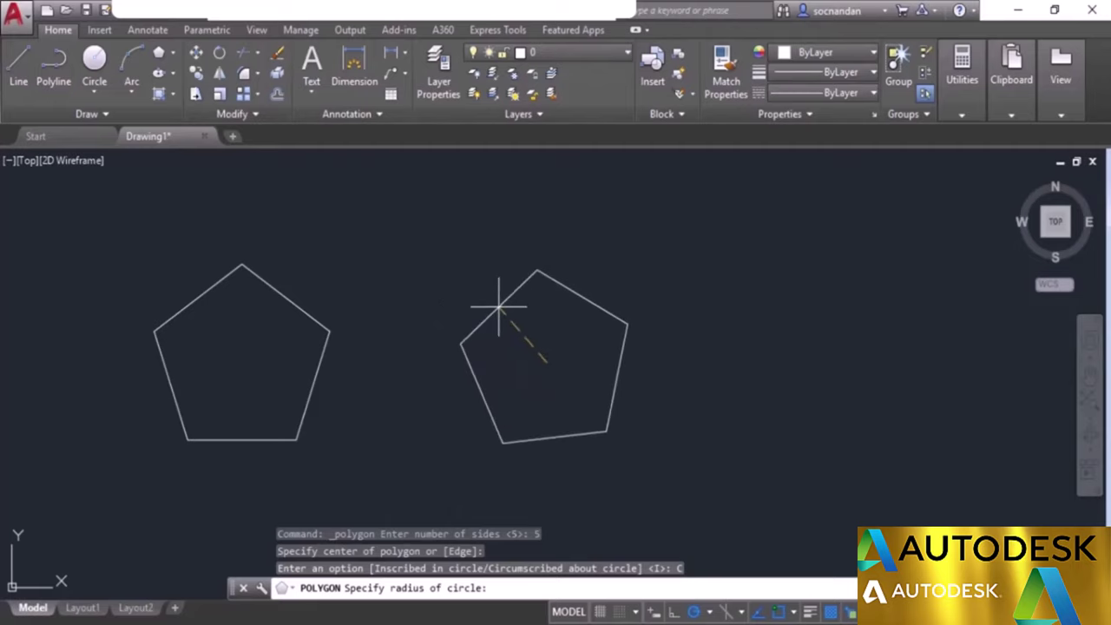
text(10)
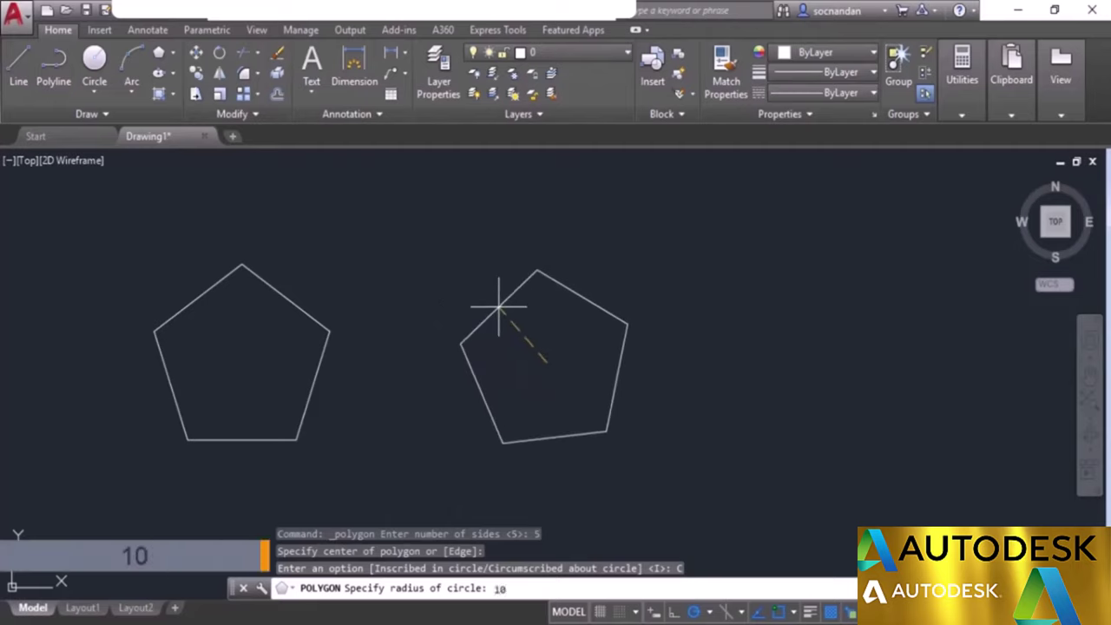
key(Return)
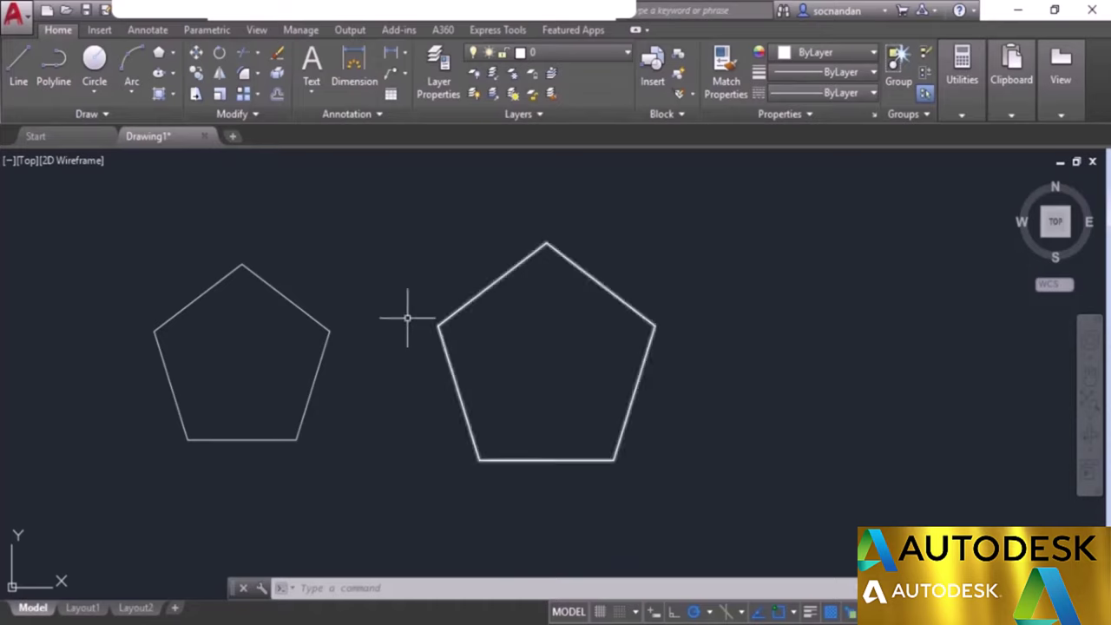
Step: Draw a six-sided polygon by its edge to the right of the pentagons, with a horizontal bottom edge of length 10
click(159, 55)
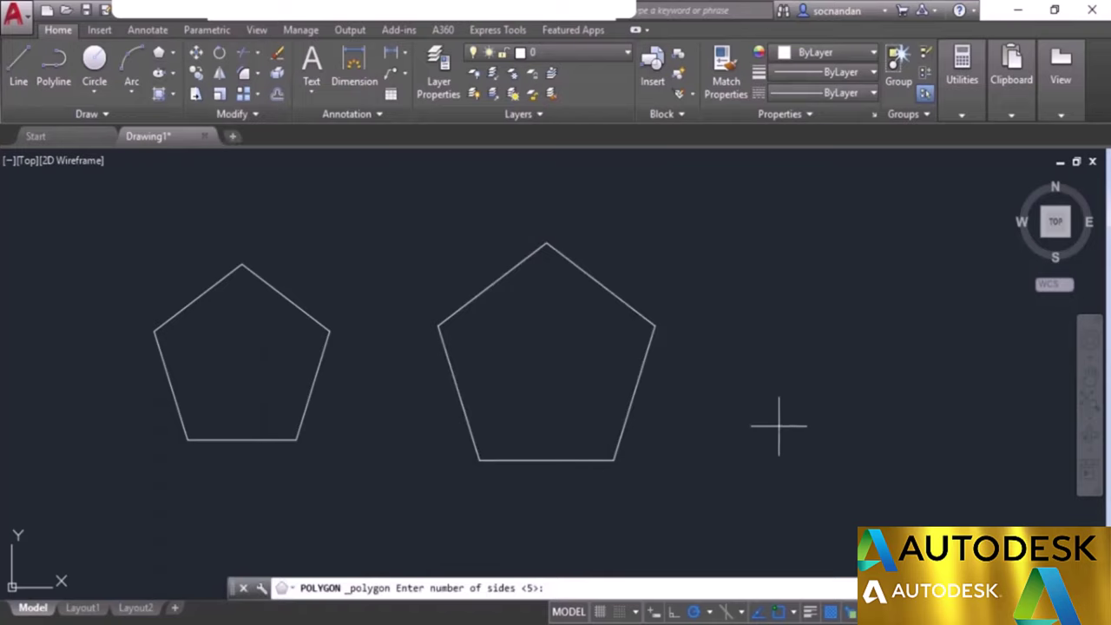
text(6)
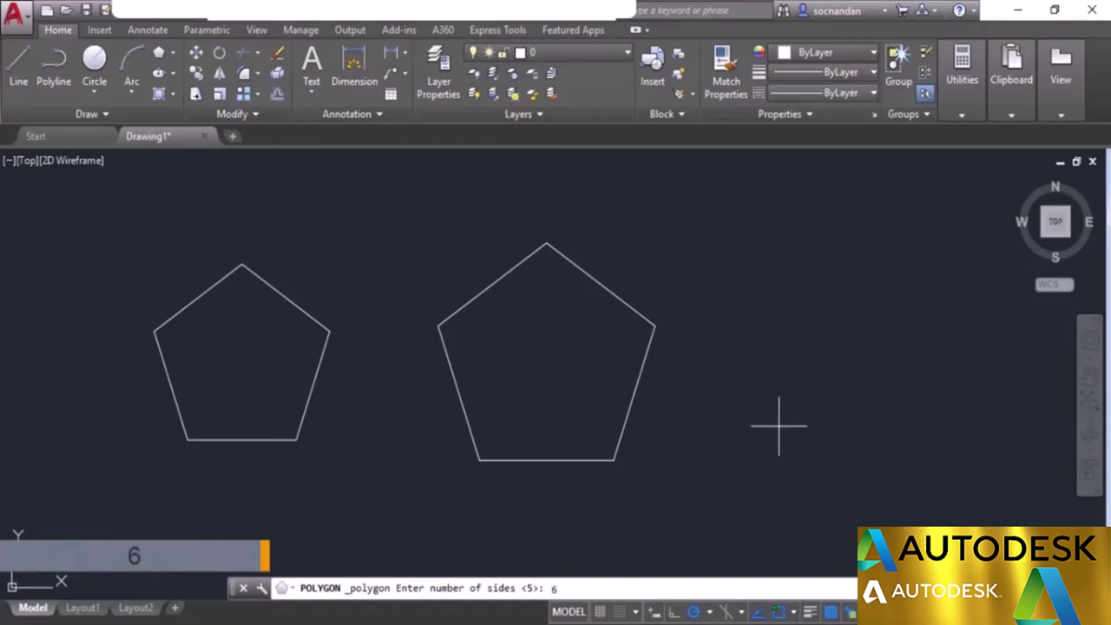
key(Return)
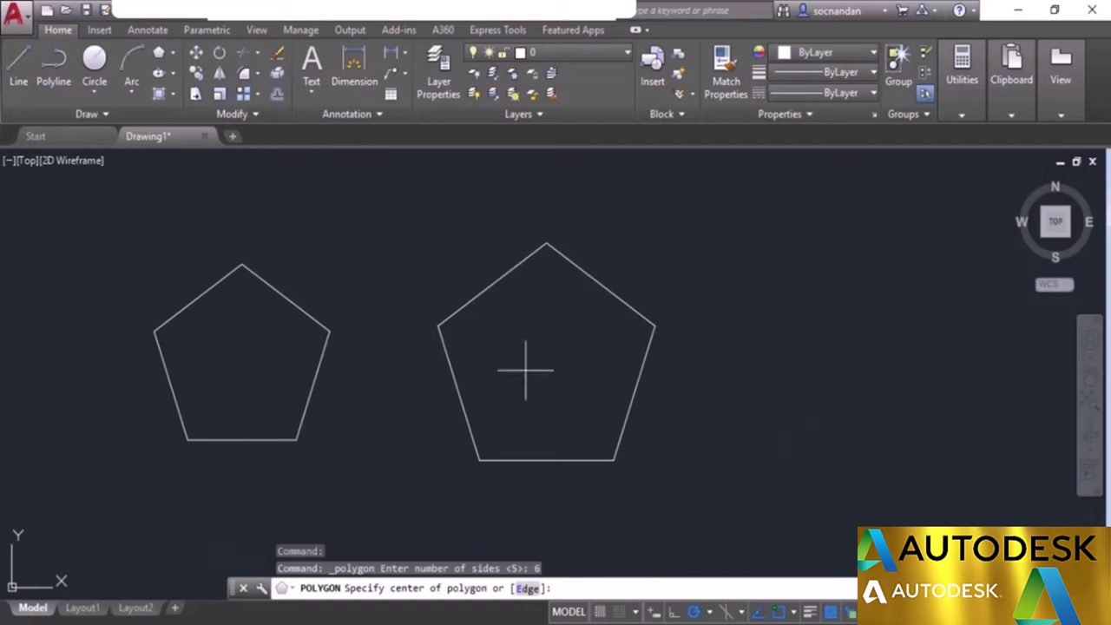
click(527, 590)
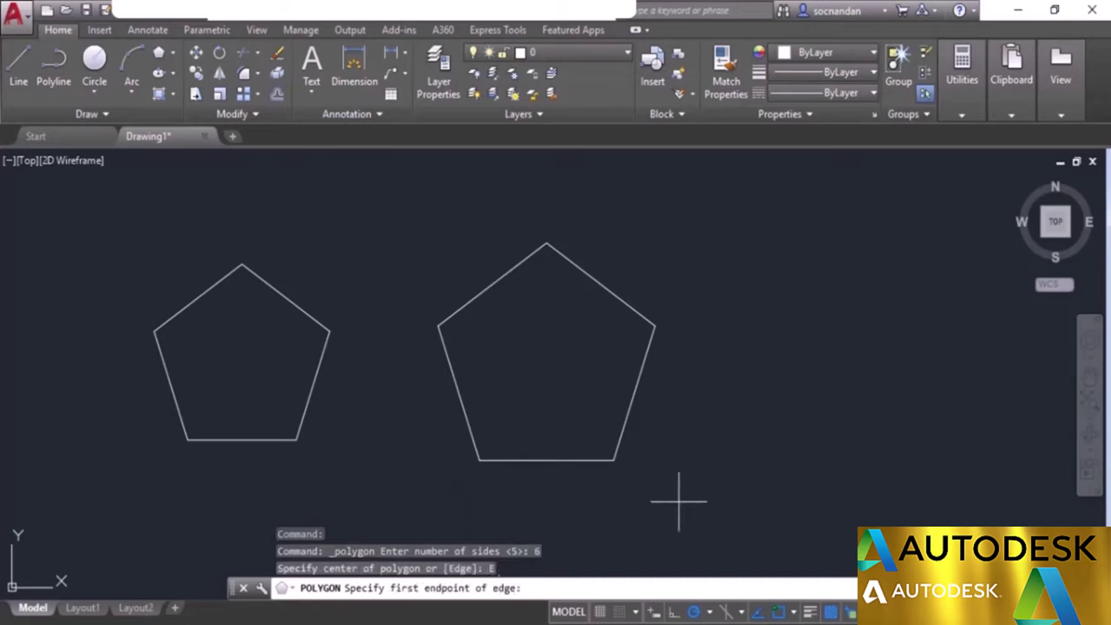
middle_drag(767, 426, 683, 446)
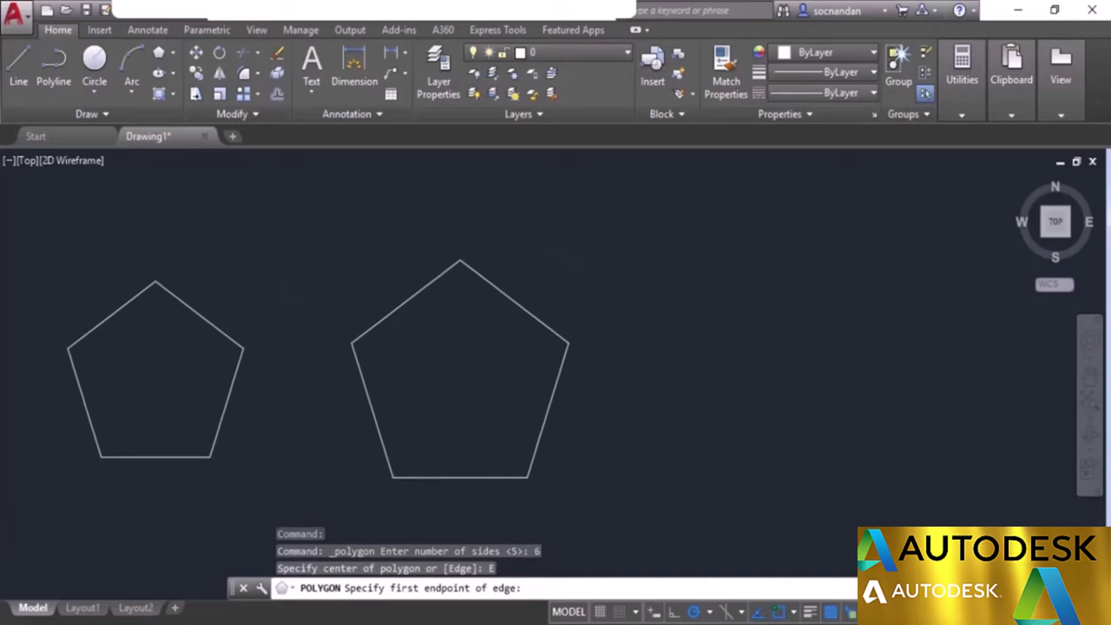
click(684, 469)
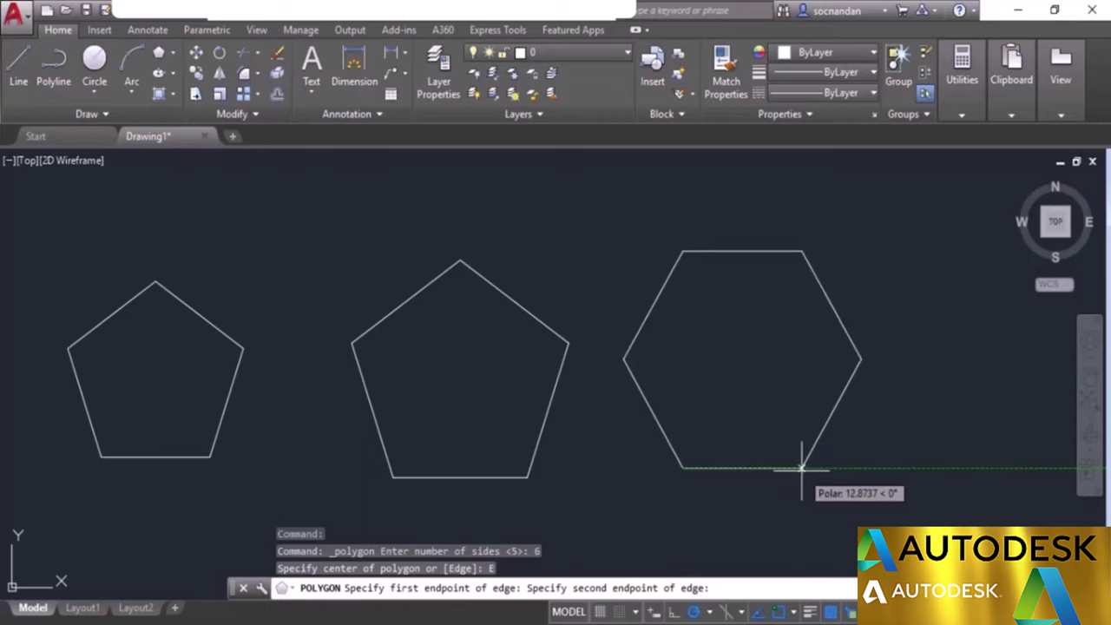
text(10)
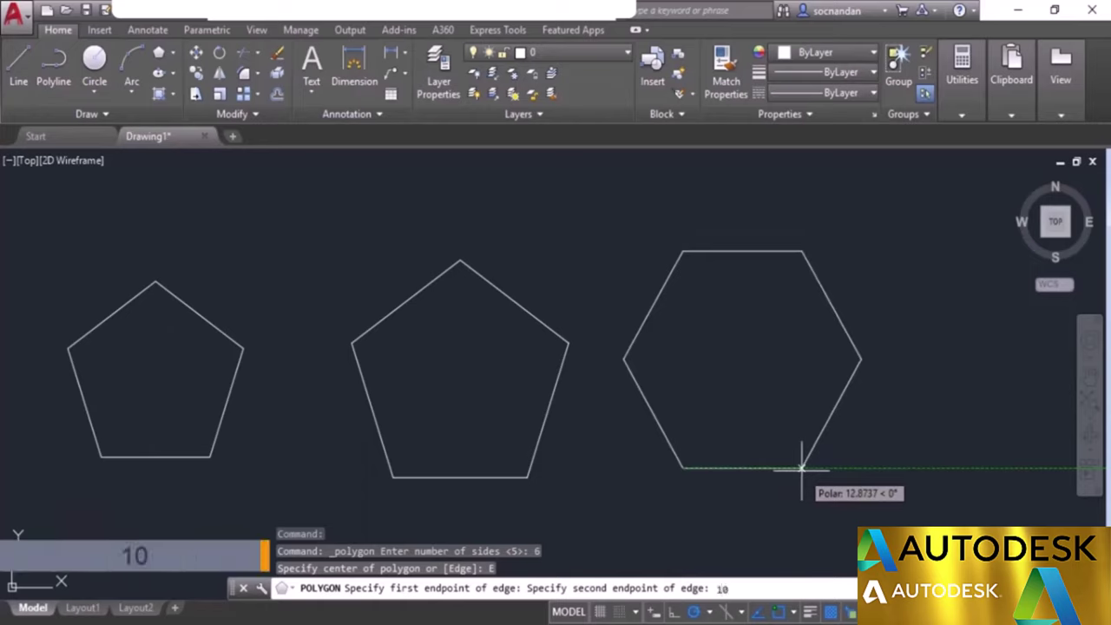
key(Return)
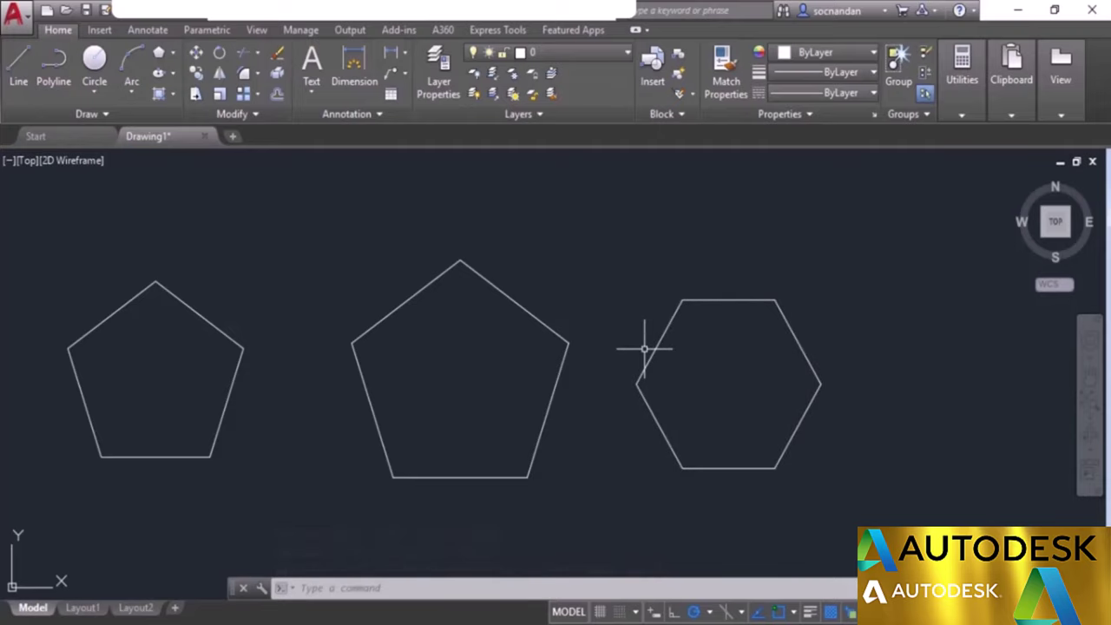
middle_drag(645, 349, 739, 342)
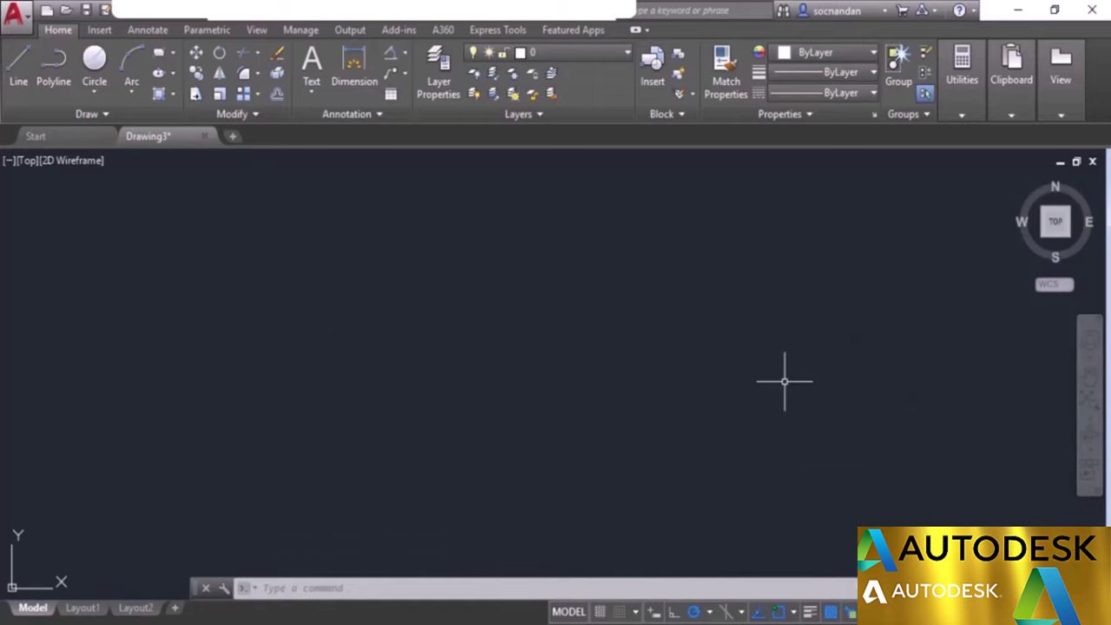
Step: Draw a closed right triangle as one polyline with a horizontal base, a vertical right side and a sloping side back to the start point
click(55, 73)
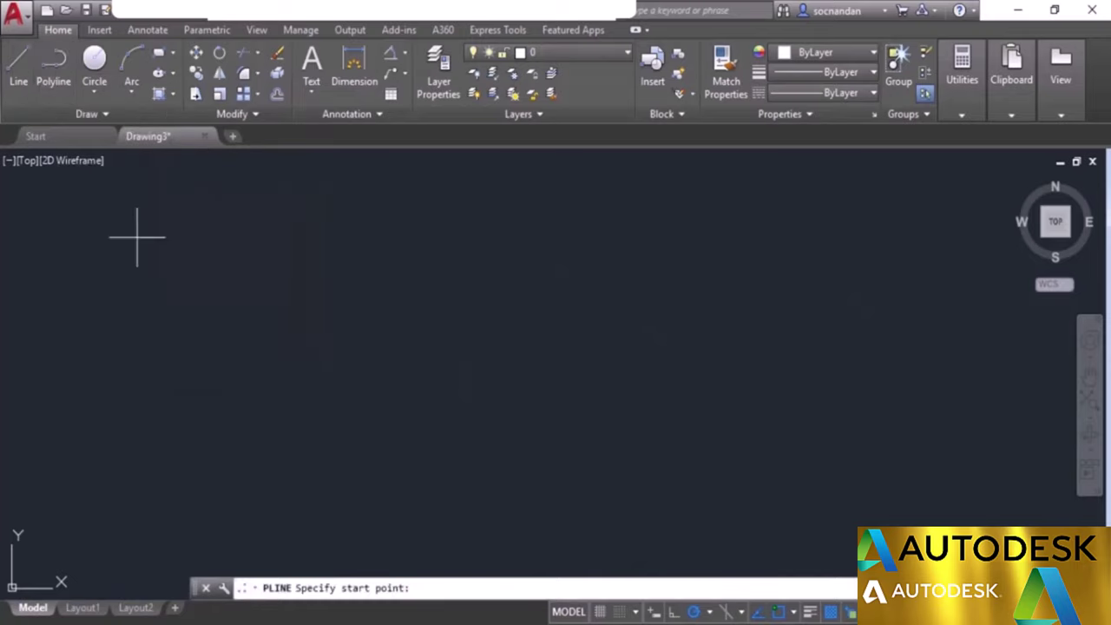
click(250, 425)
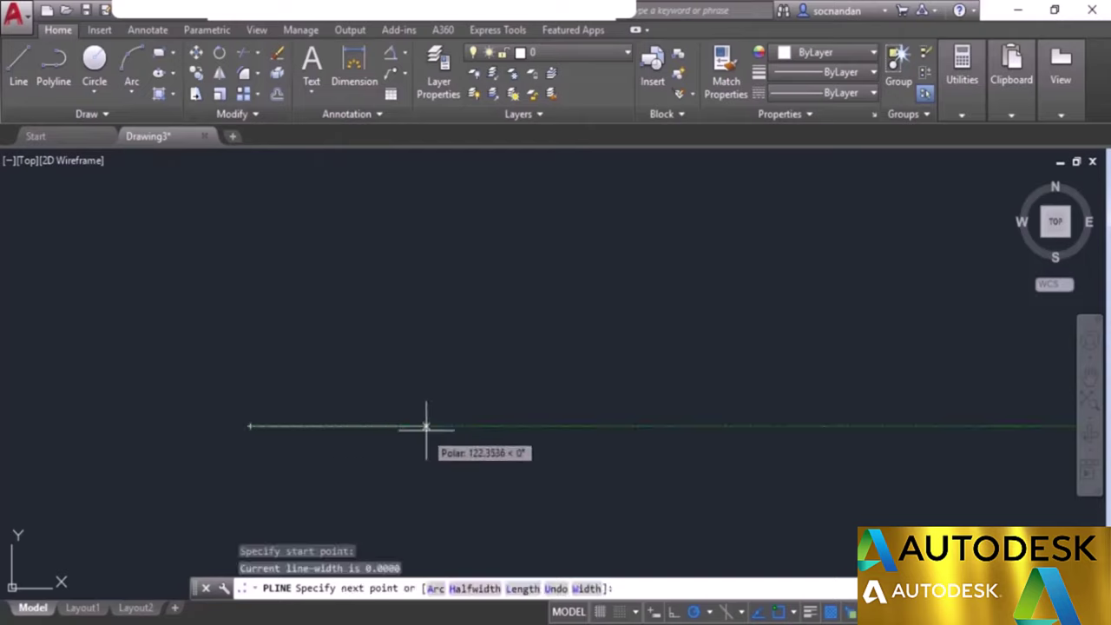
click(464, 425)
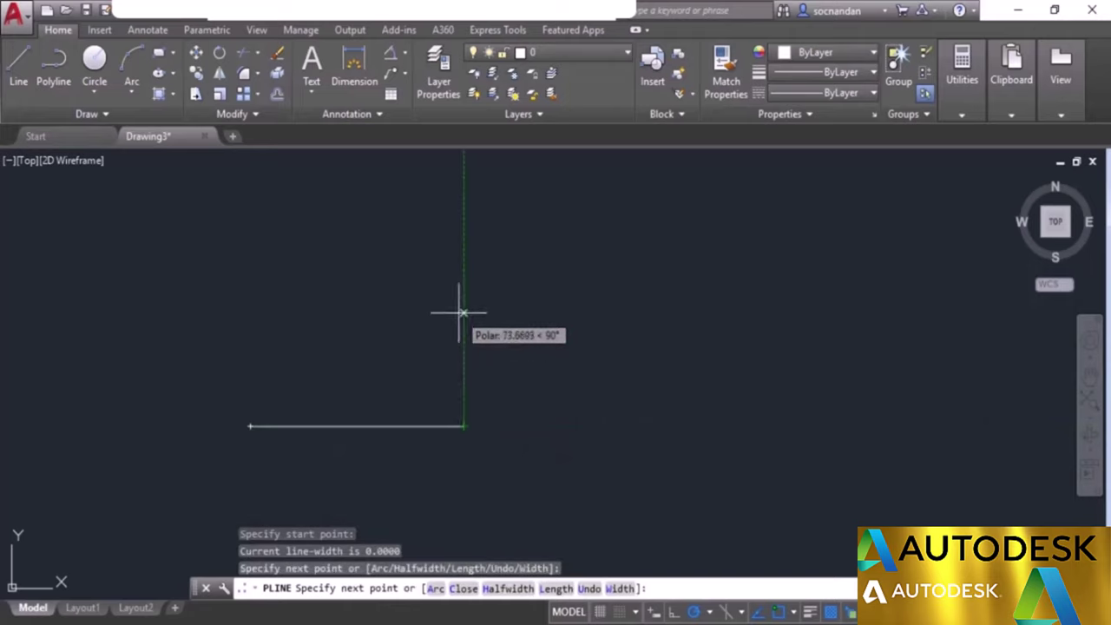
click(464, 286)
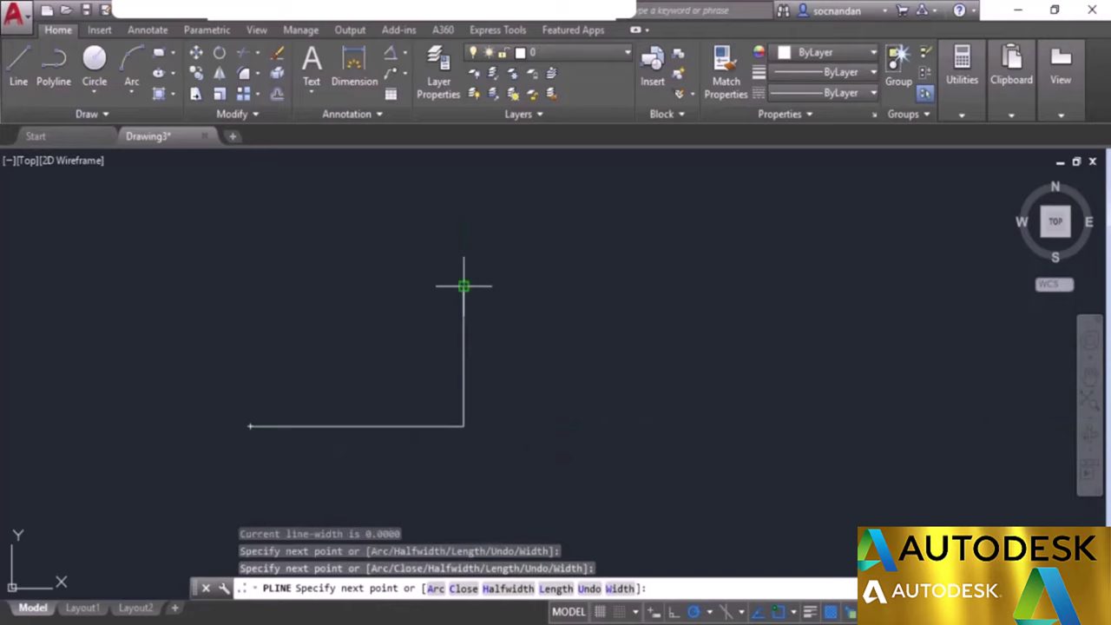
click(250, 425)
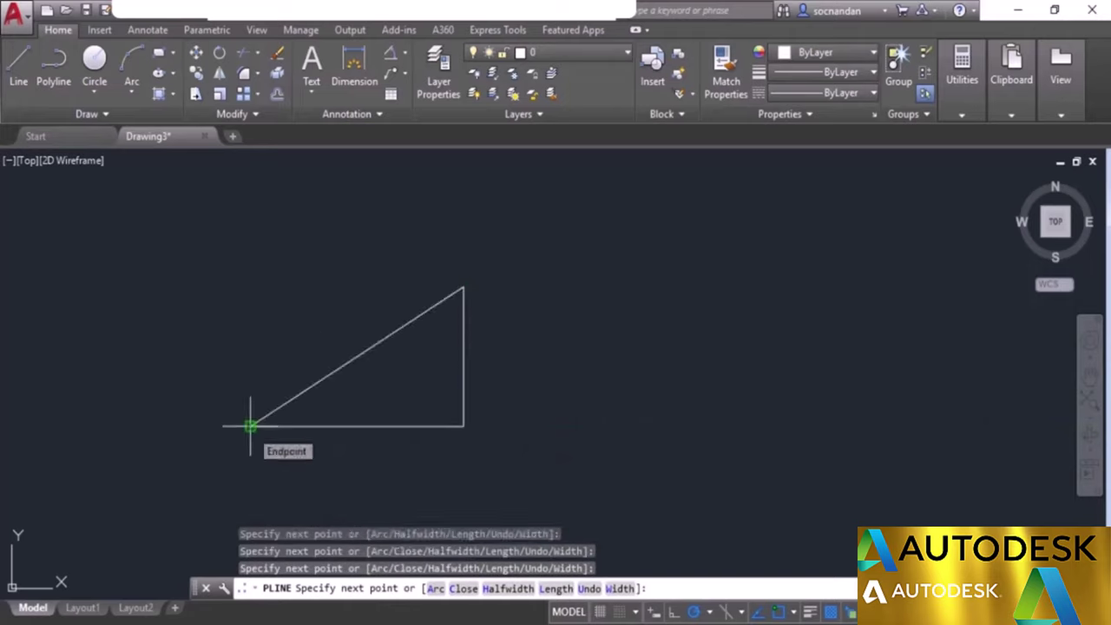
key(Return)
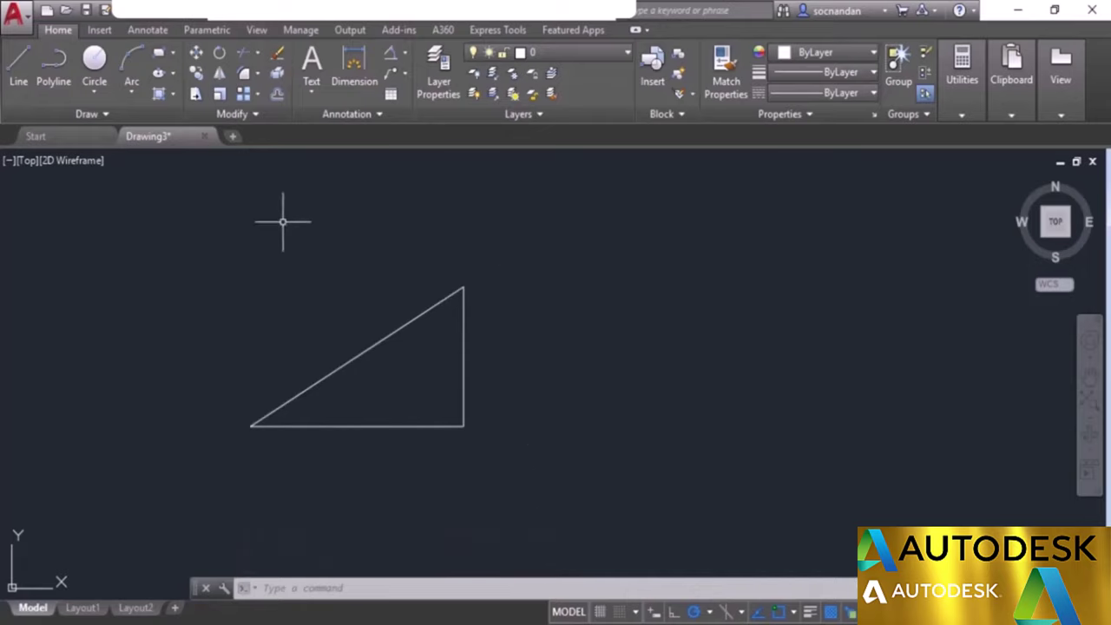
Step: Draw a right triangle from separate lines beside the polyline triangle, with a horizontal base, vertical right side and sloping side back to the start
click(19, 70)
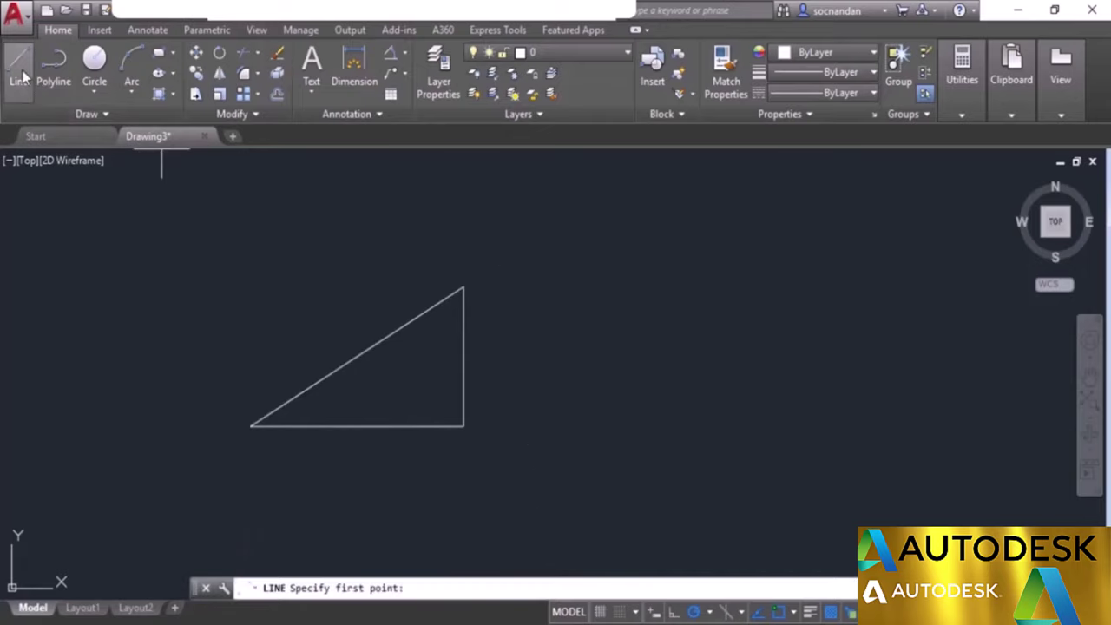
click(548, 425)
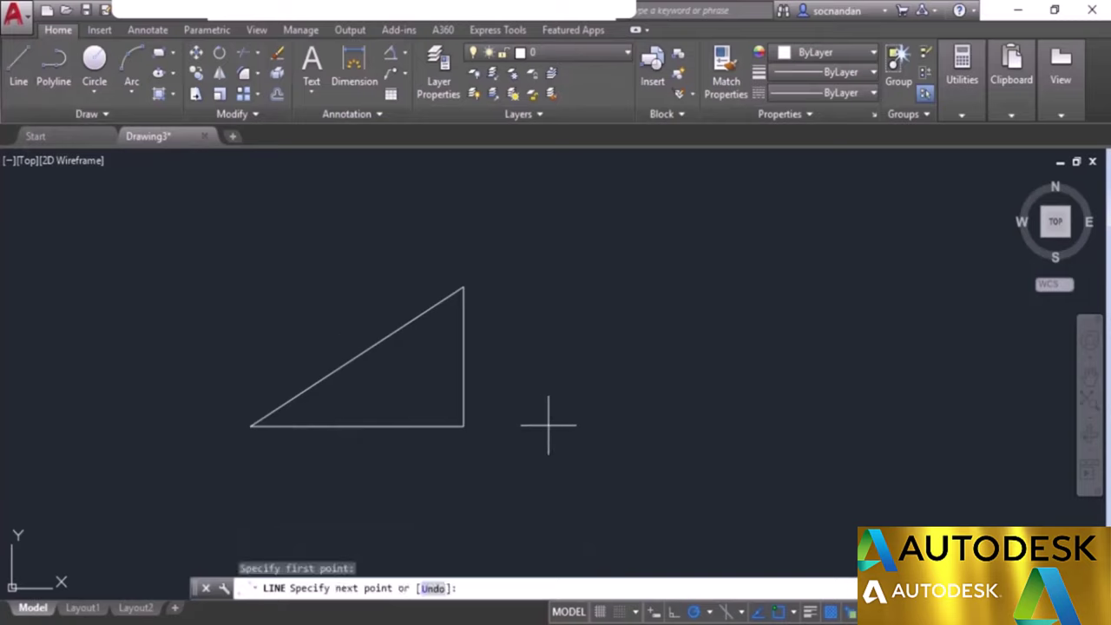
click(738, 425)
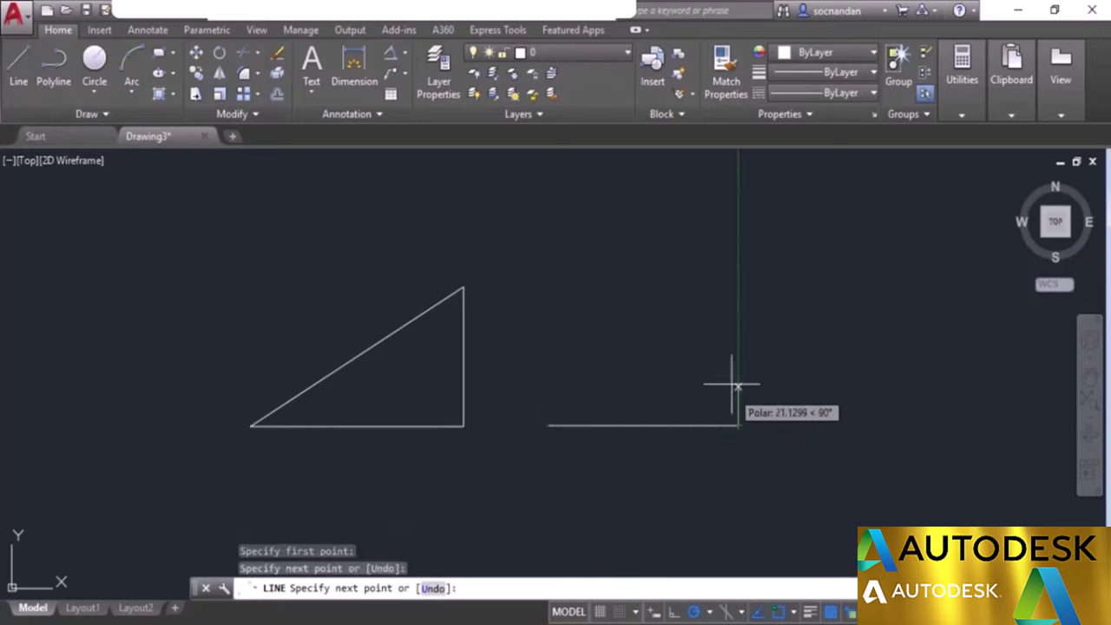
click(738, 272)
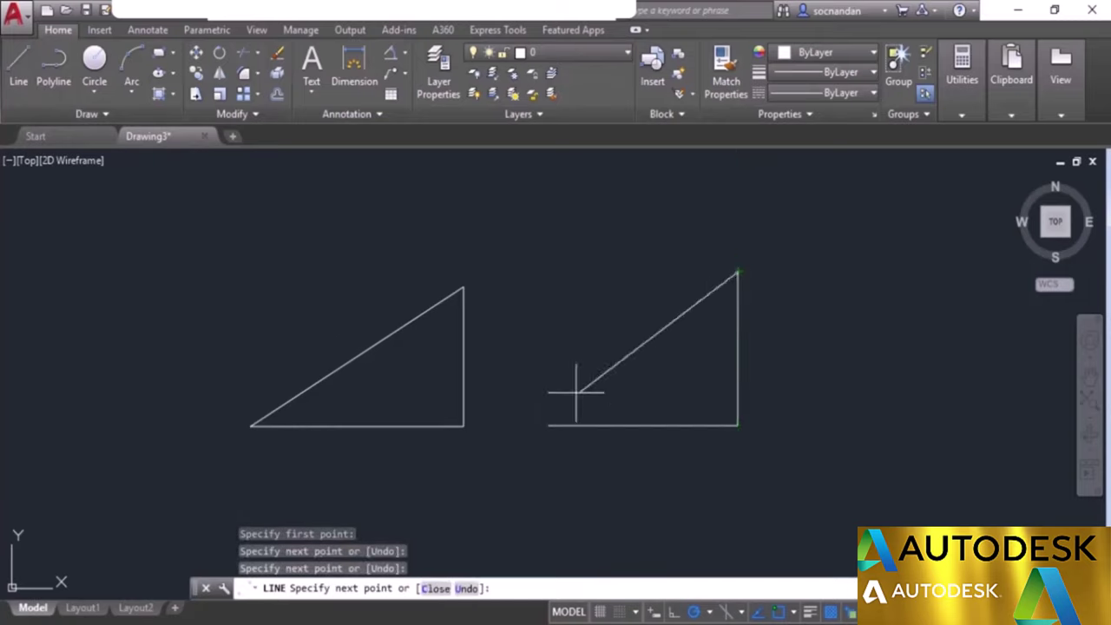
click(549, 423)
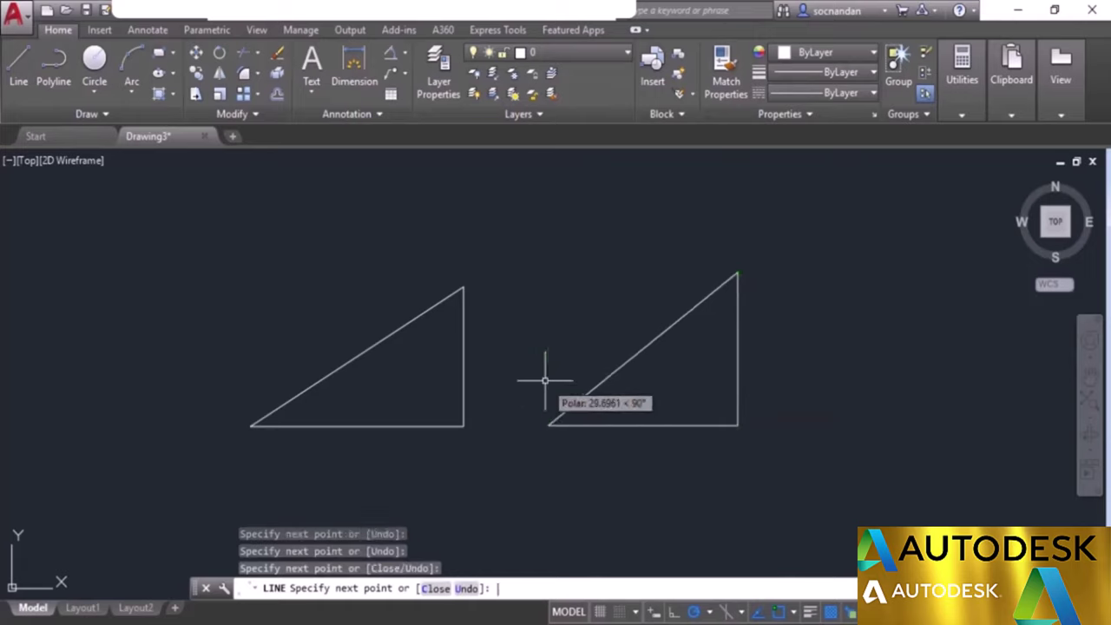
key(Return)
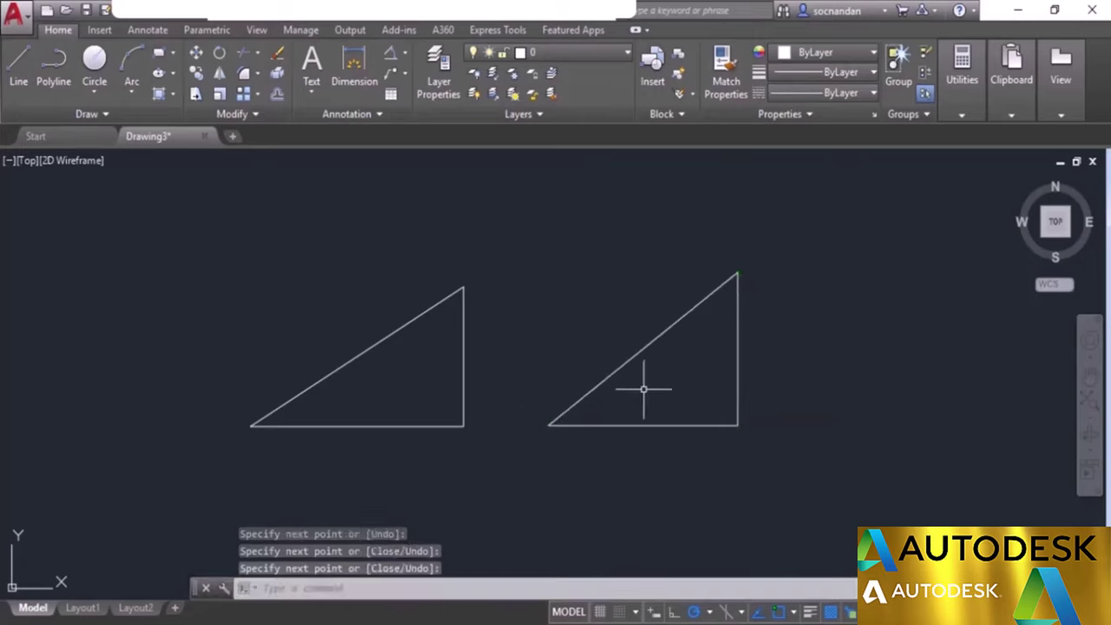
Step: Select the polyline triangle and each side of the line-drawn triangle to compare how they are picked, and clear the selection
click(465, 313)
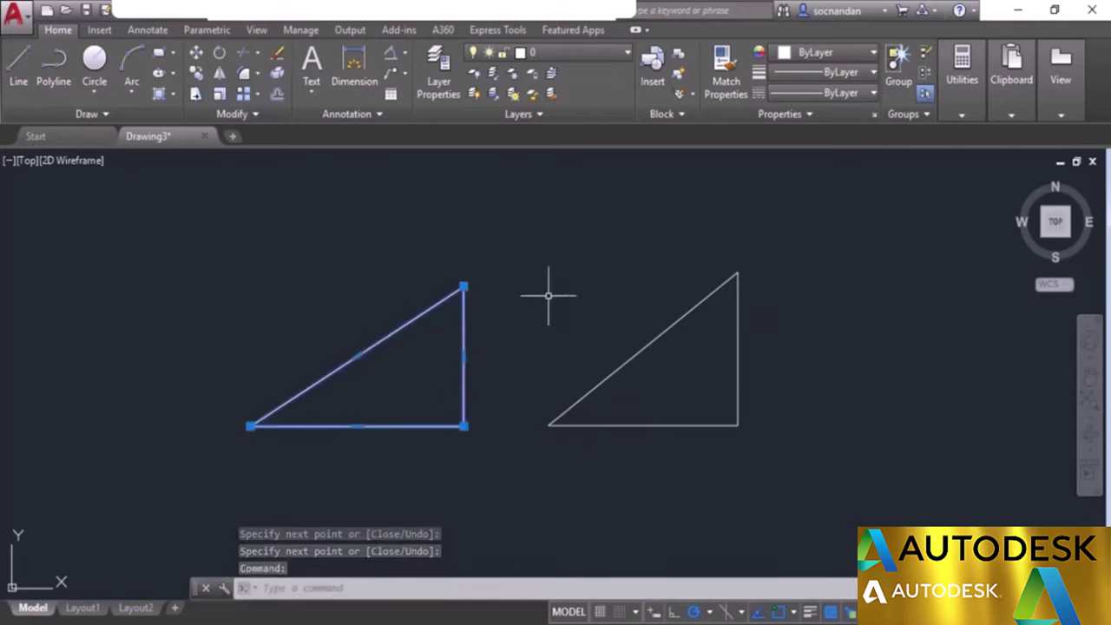
click(696, 308)
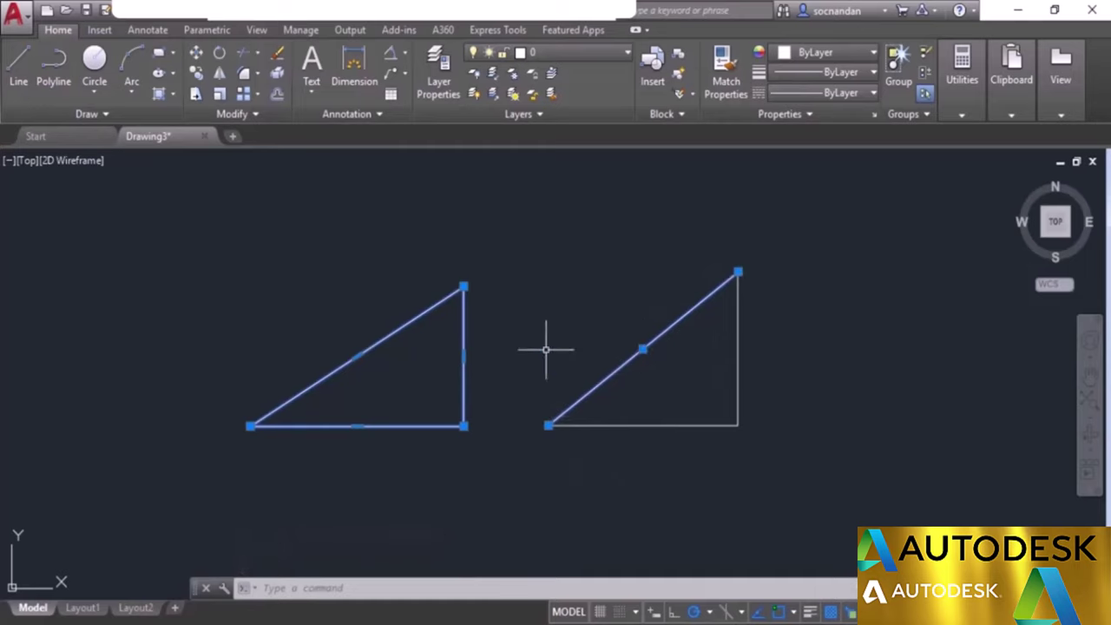
mouse_move(357, 356)
click(736, 377)
click(689, 426)
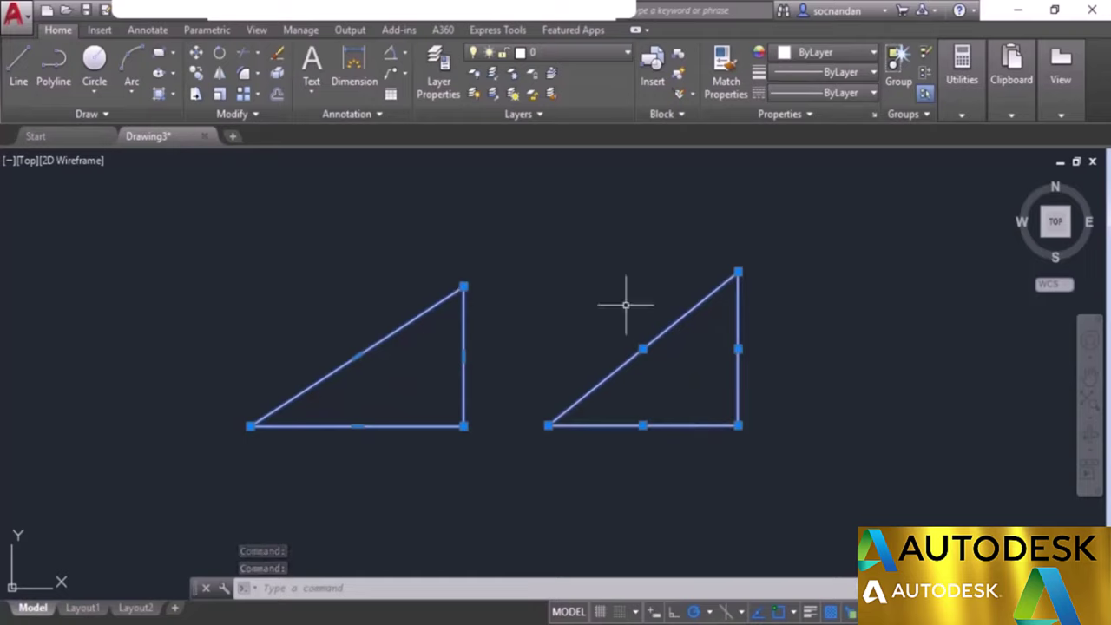
key(Escape)
Step: Erase both triangles together
click(754, 454)
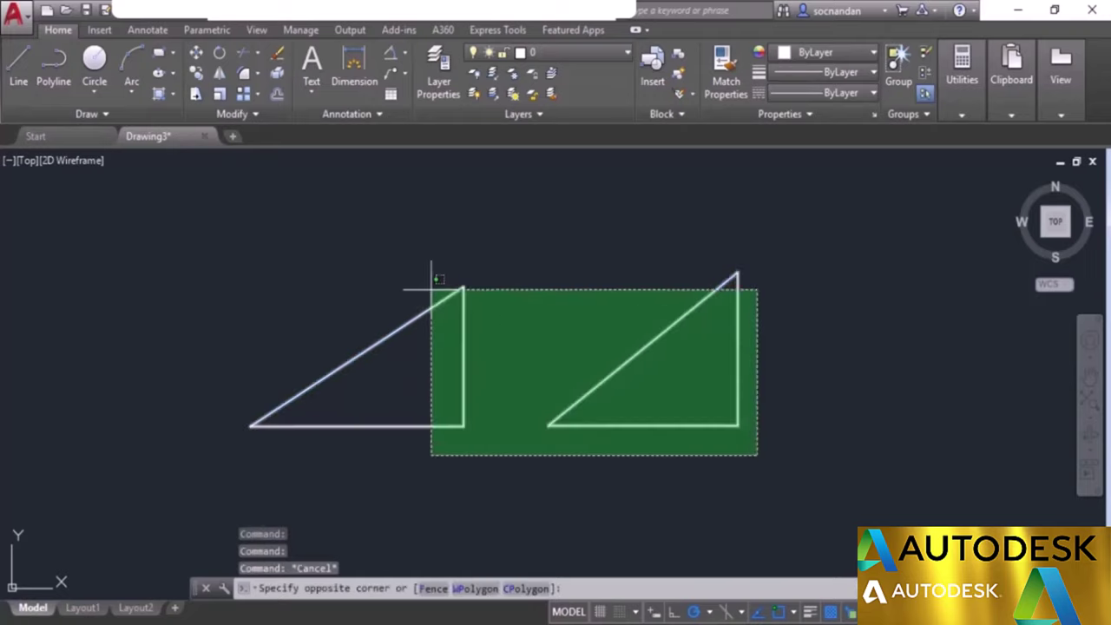
click(363, 262)
right_click(363, 261)
click(428, 335)
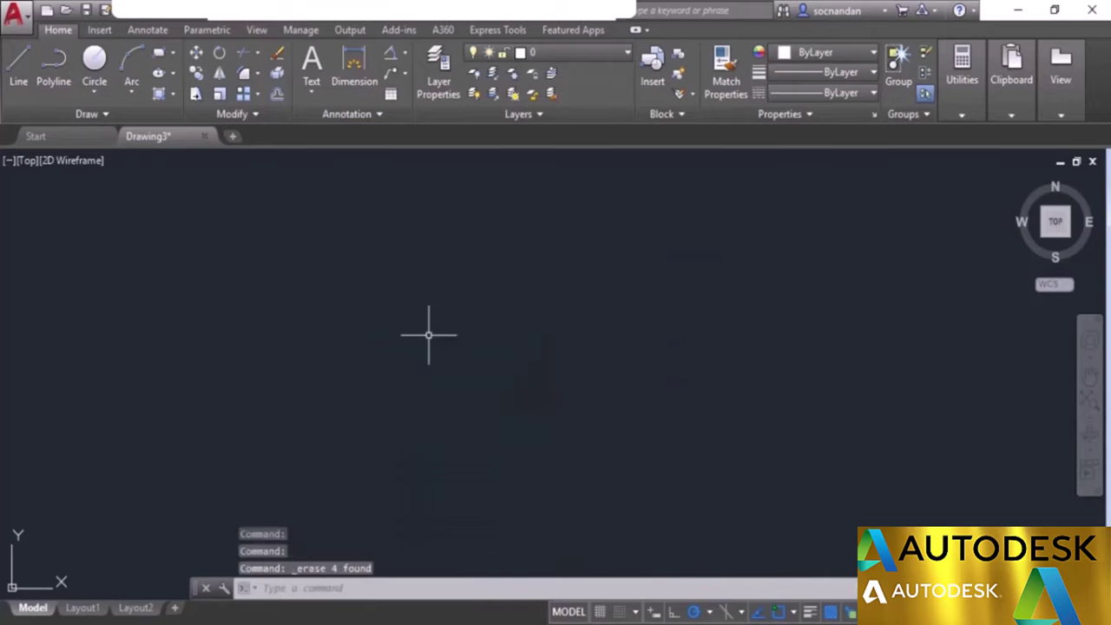
Step: Draw a closed arch outline as one polyline, with straight vertical sides, a semicircular top about 99 units wide and a horizontal base
click(53, 65)
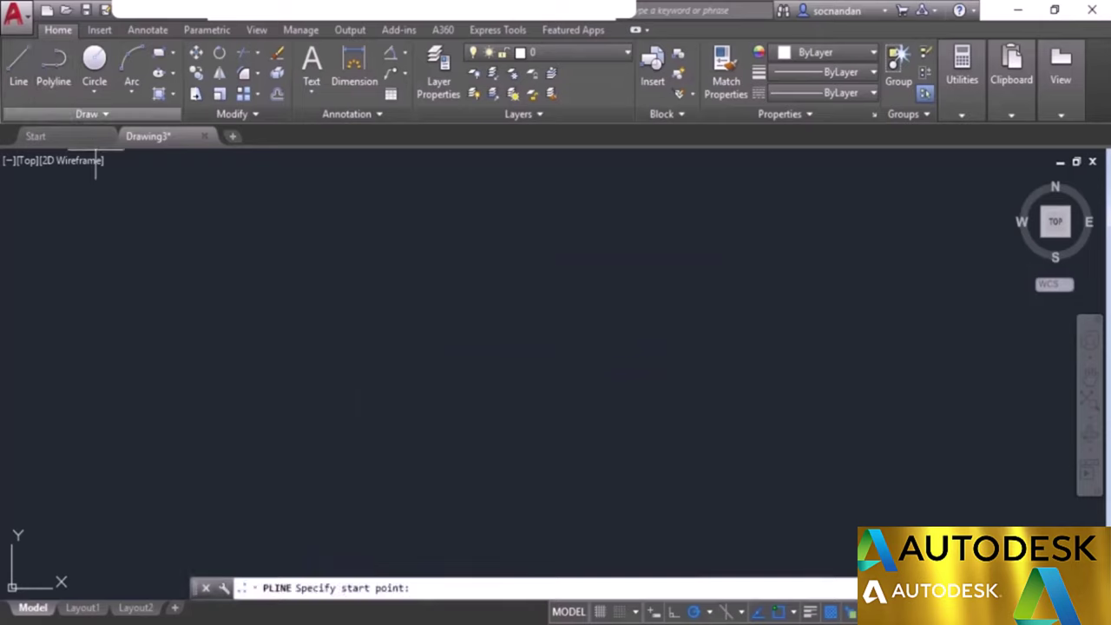
click(367, 443)
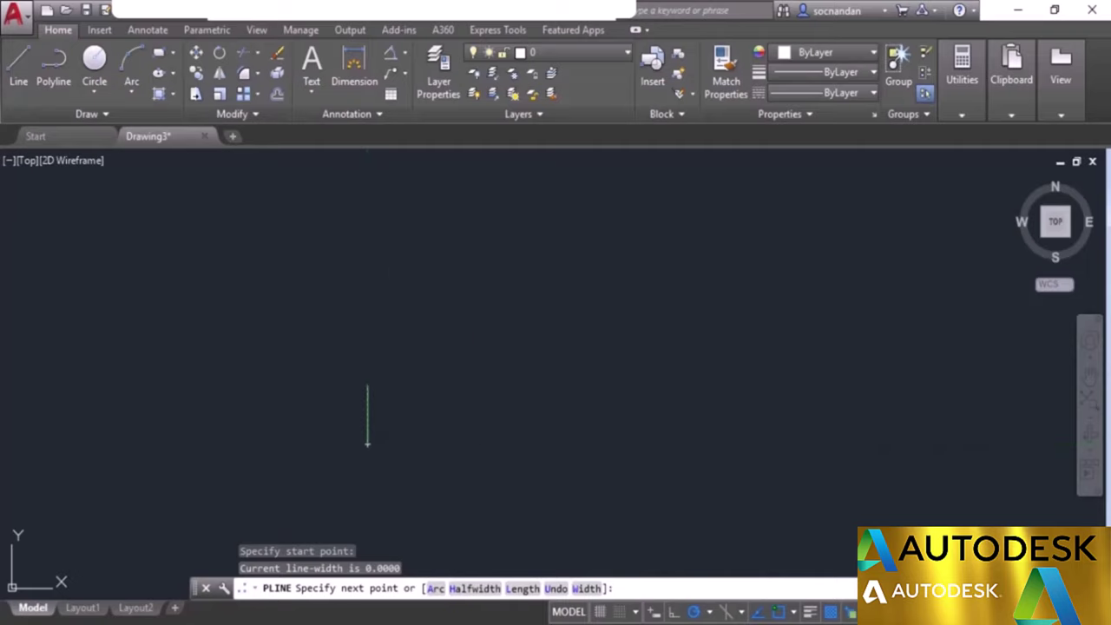
click(367, 297)
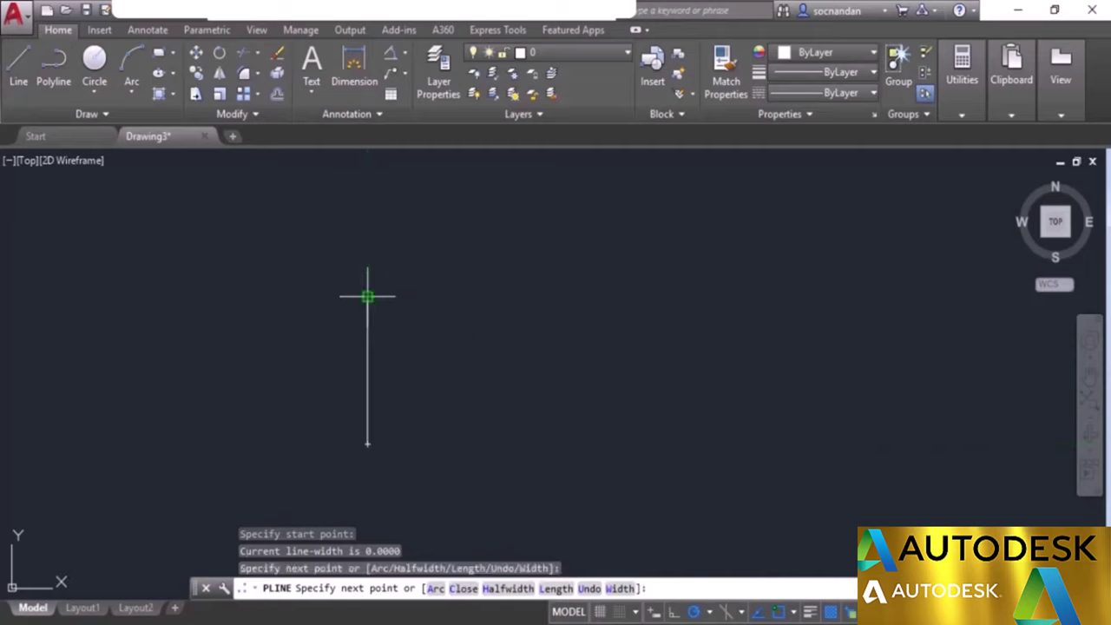
click(435, 588)
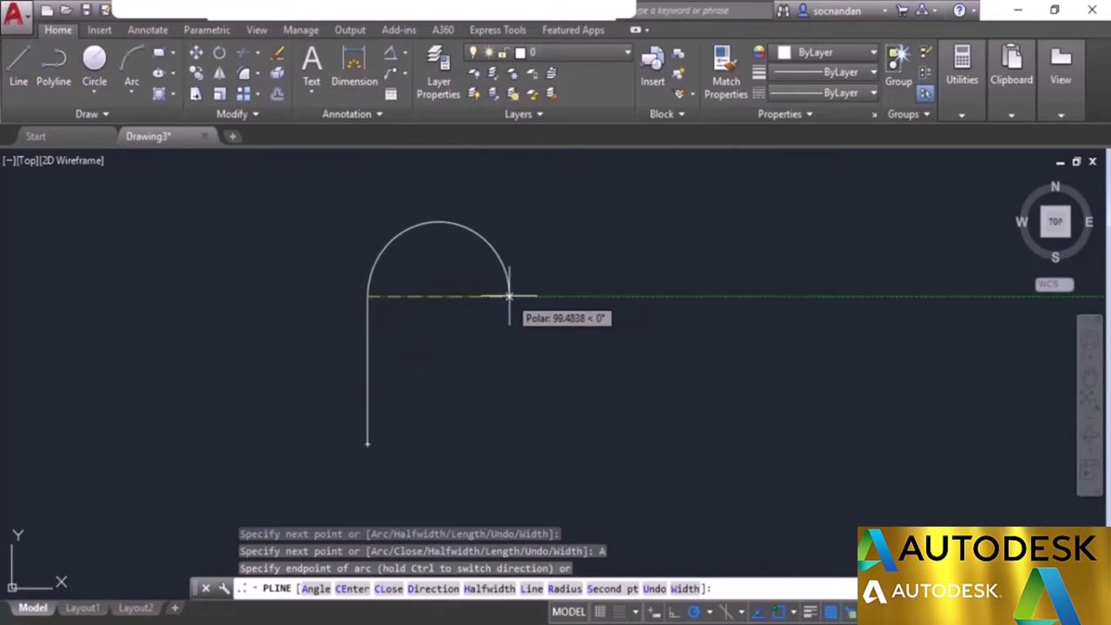
click(509, 296)
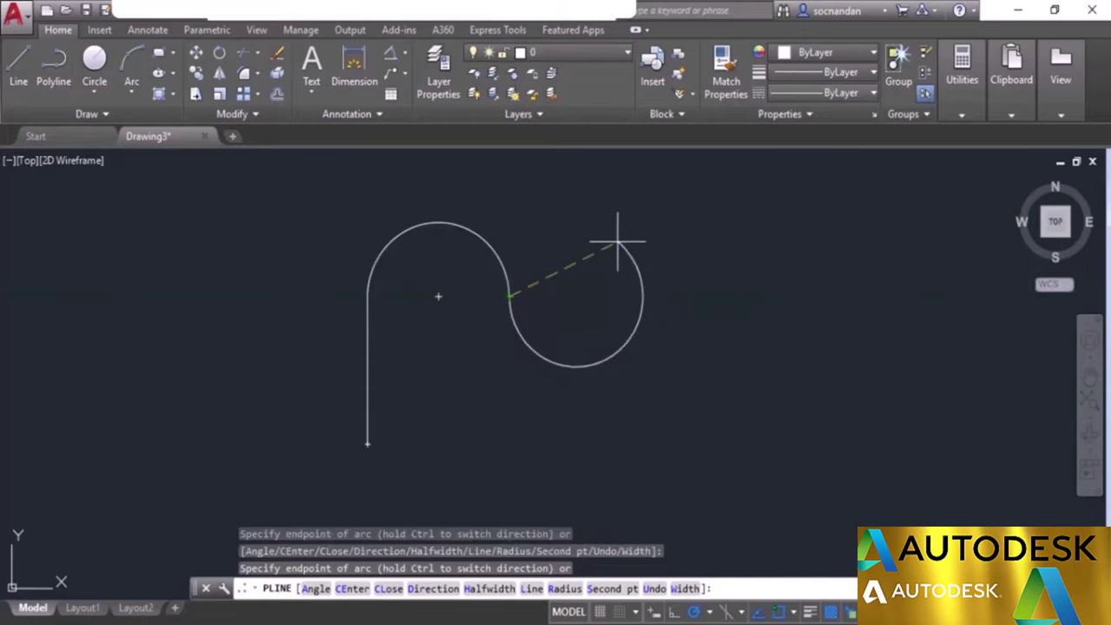
click(531, 589)
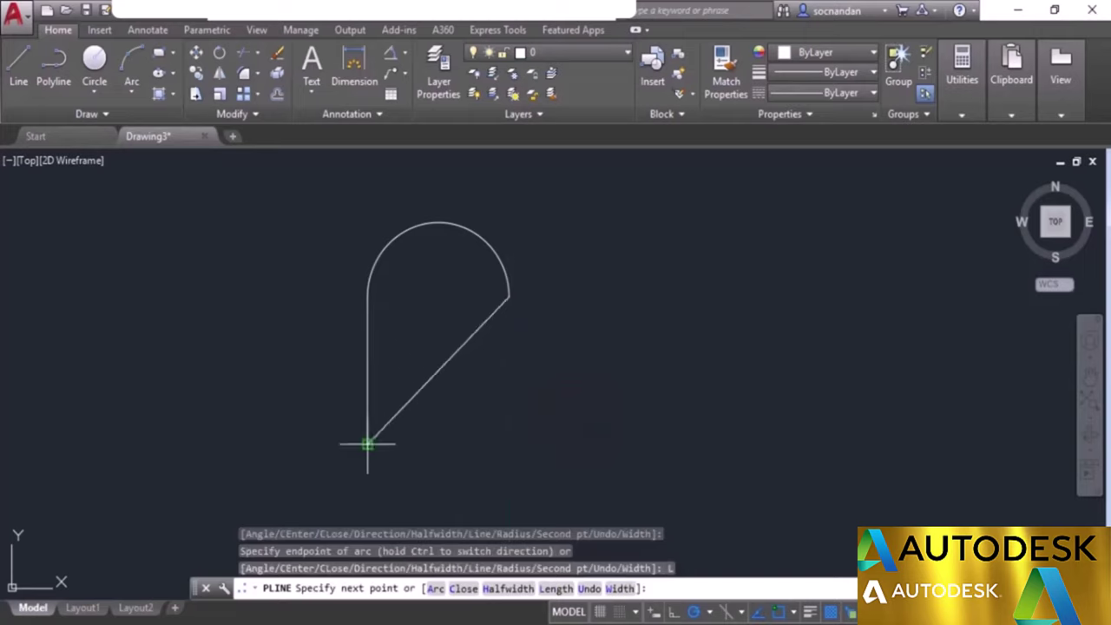
click(509, 444)
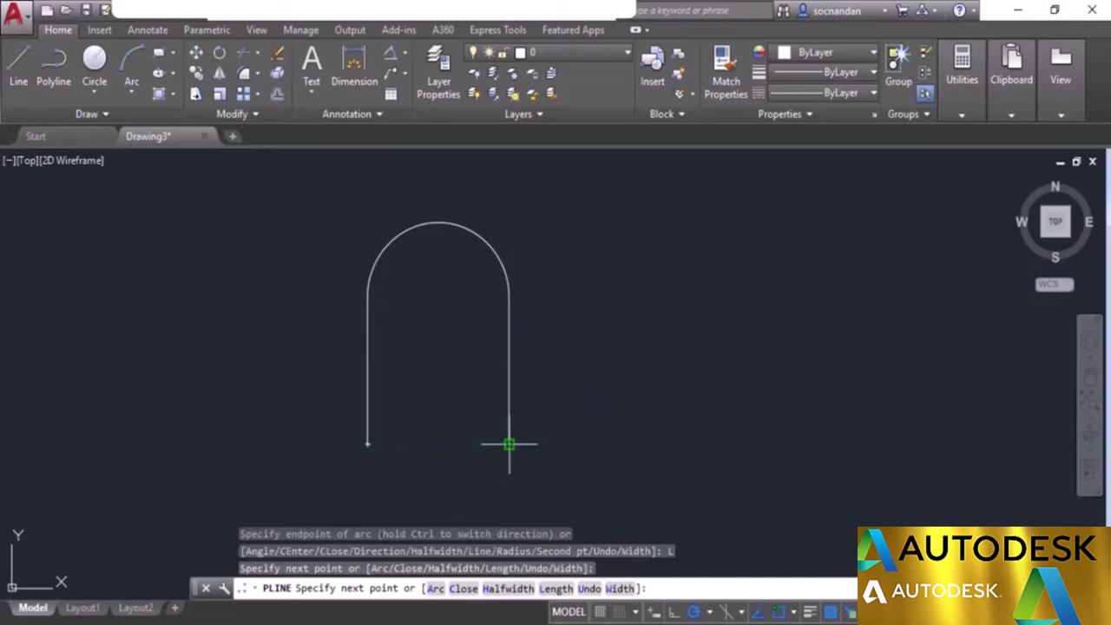
click(367, 445)
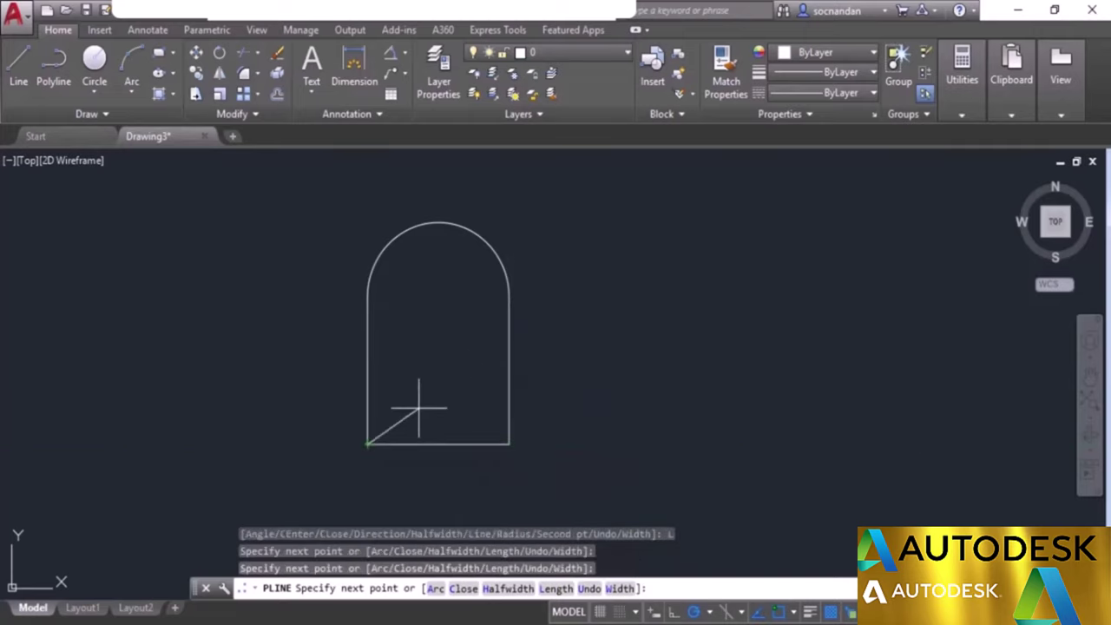
key(Return)
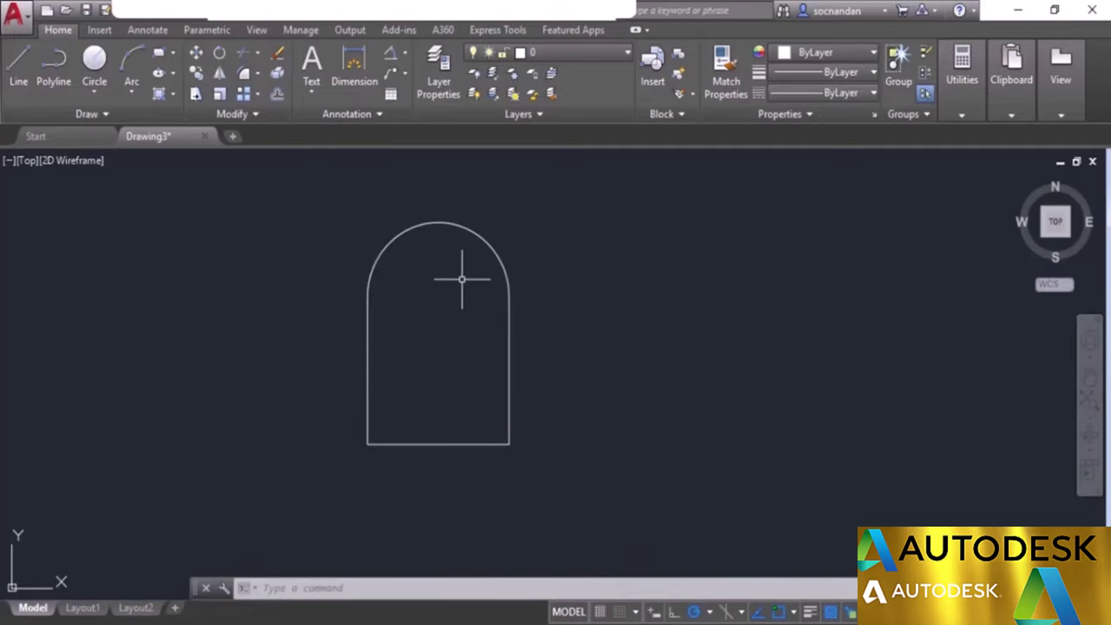
Step: Begin a new polyline to the right of the arch outline with starting and ending half-widths of 10
mouse_move(462, 279)
middle_down()
mouse_move(399, 321)
mouse_move(279, 315)
middle_up()
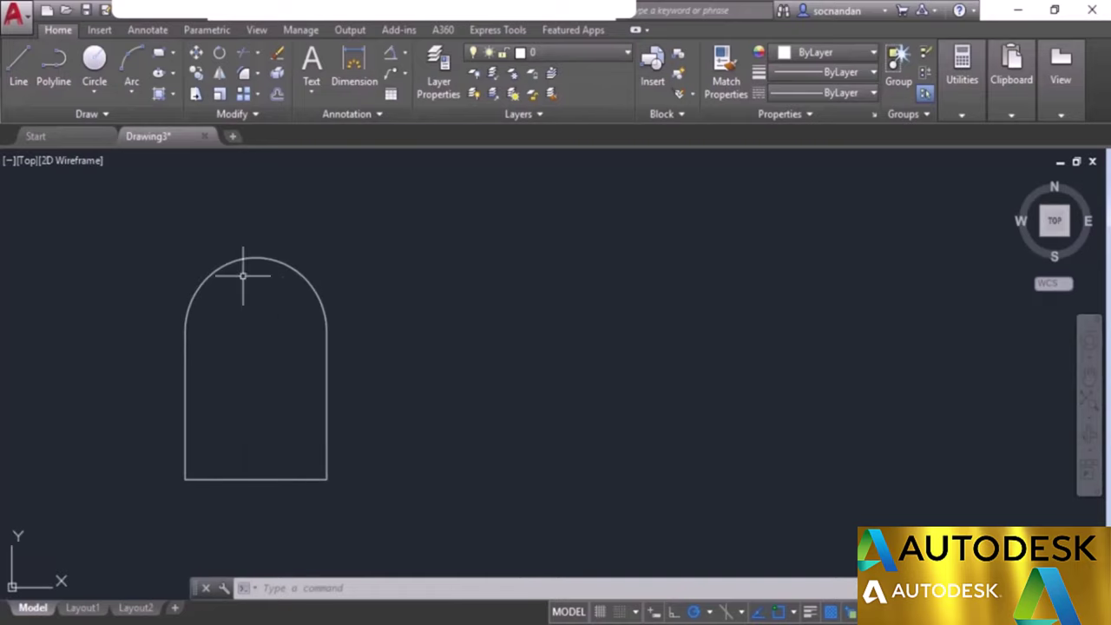
click(55, 80)
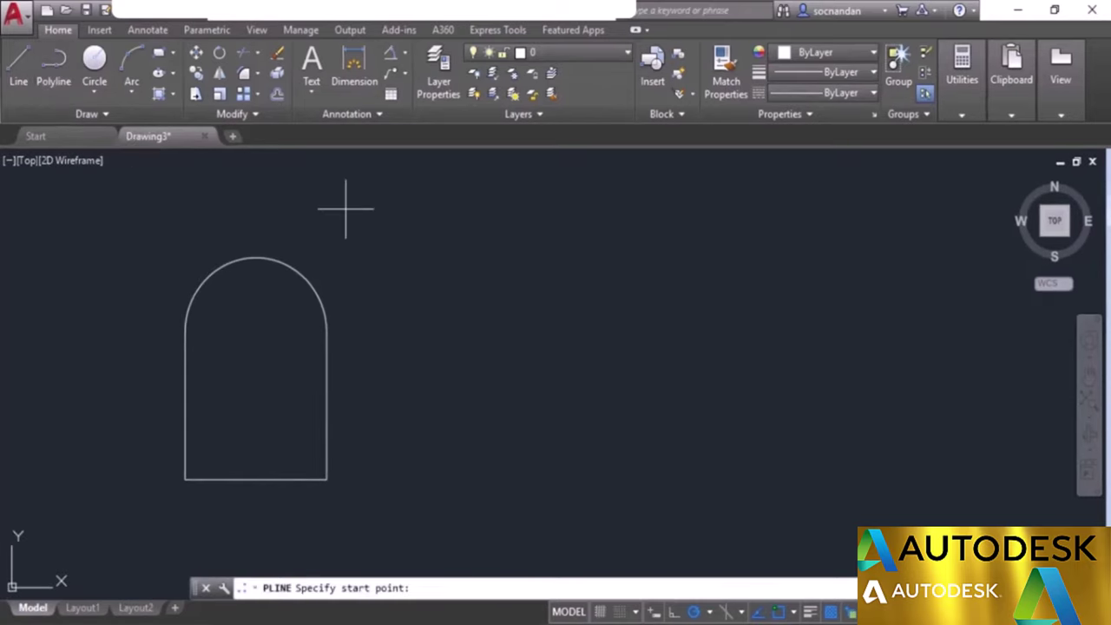
click(455, 472)
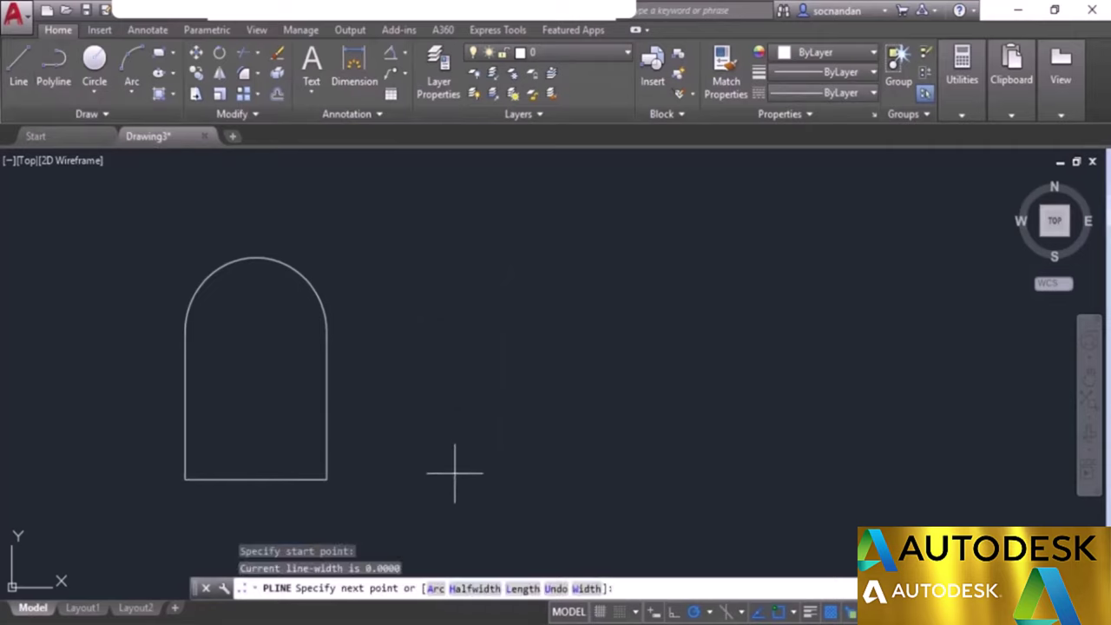
click(474, 597)
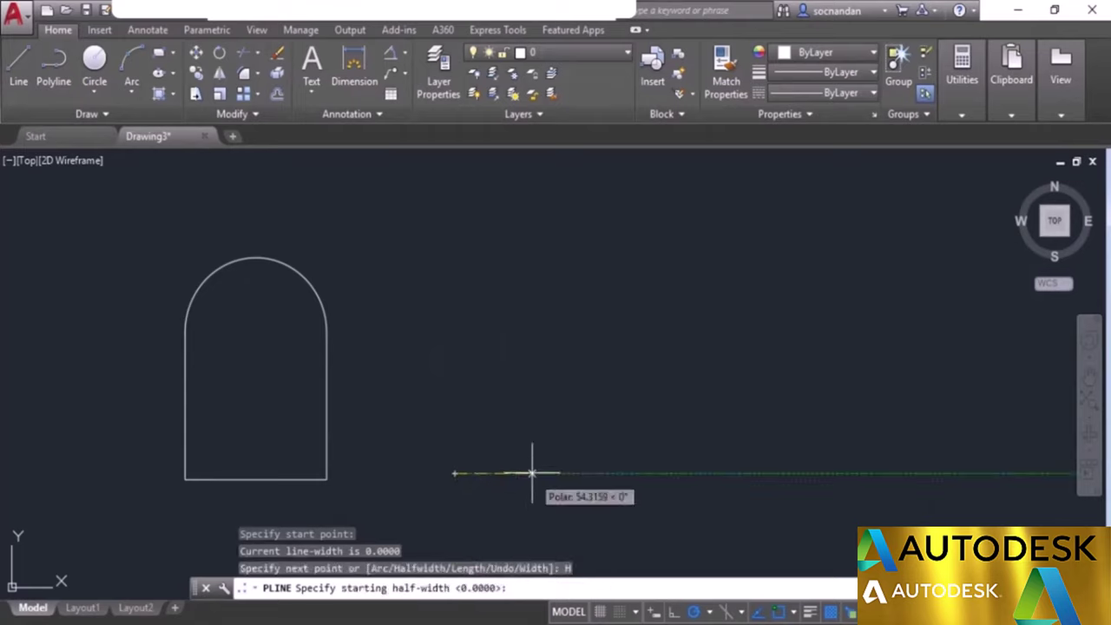
text(10)
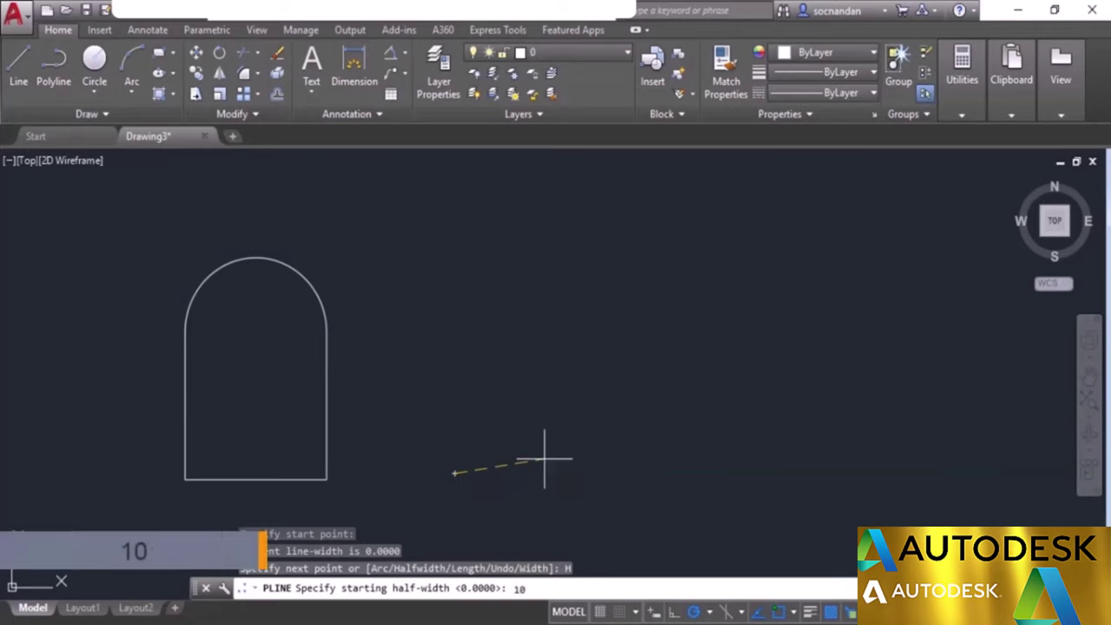
key(Return)
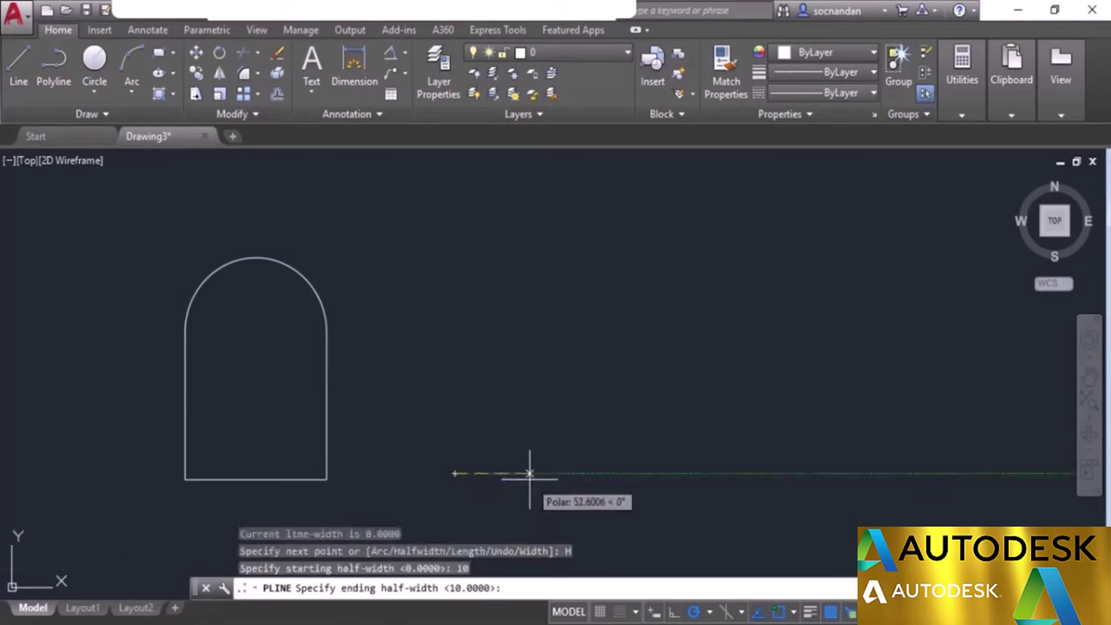
text(10)
key(Return)
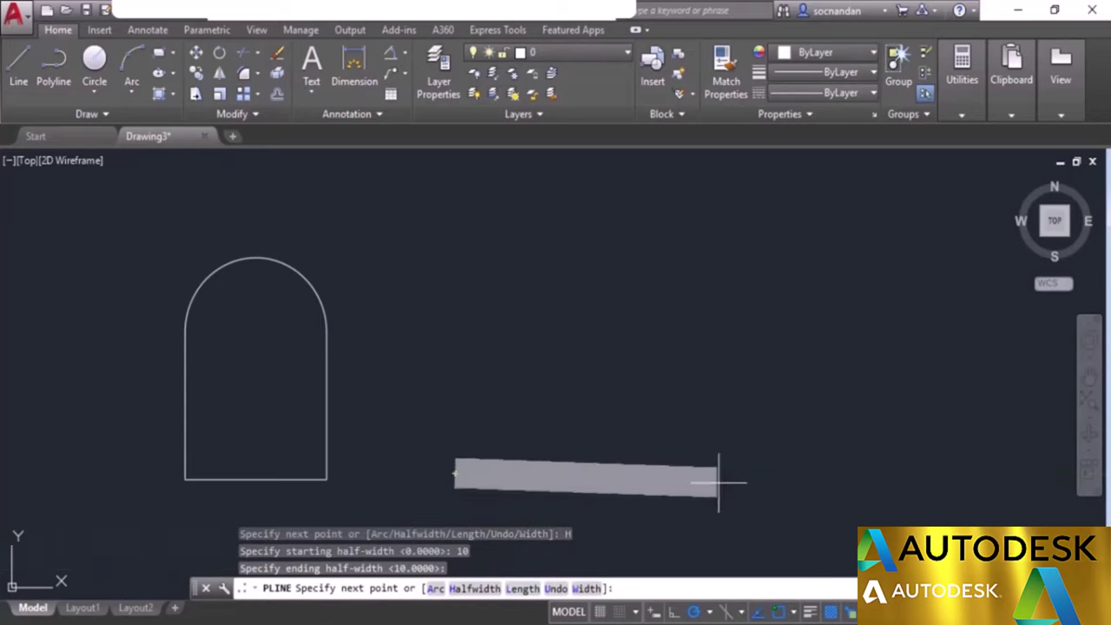
Step: Draw the thick polyline as a roughly rectangular four-sided outline ending at its start point
click(766, 473)
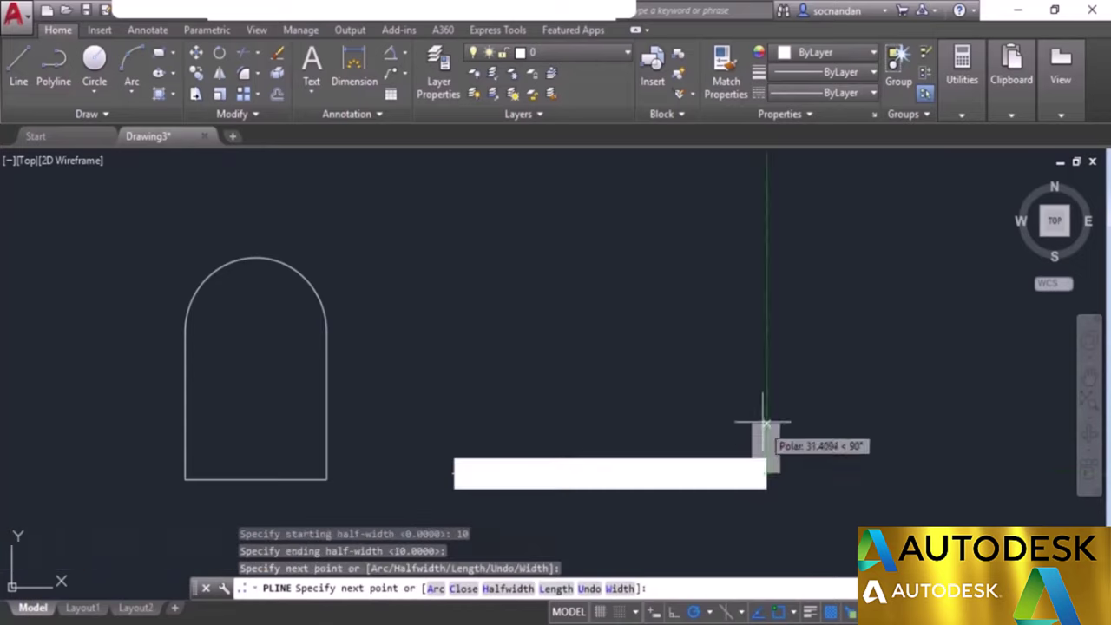
click(767, 236)
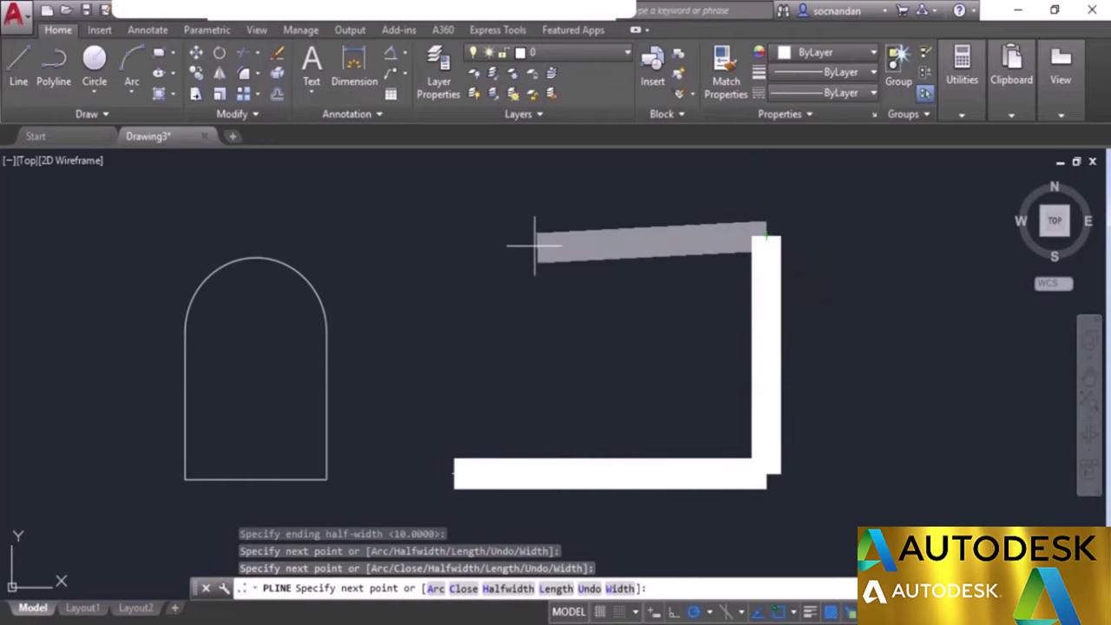
click(464, 235)
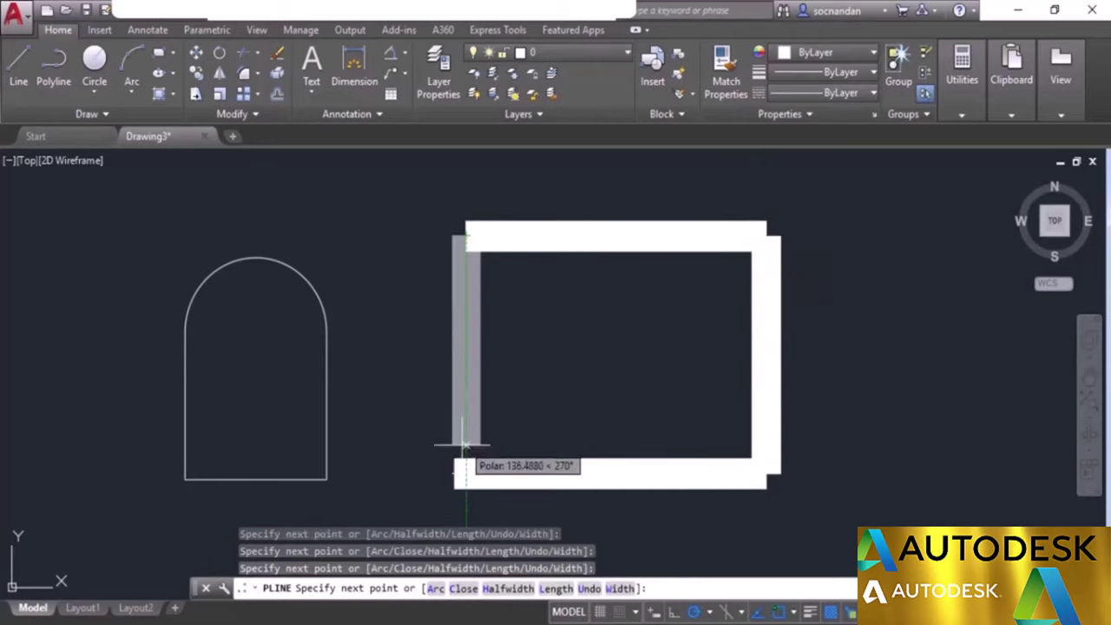
click(452, 473)
right_click(549, 358)
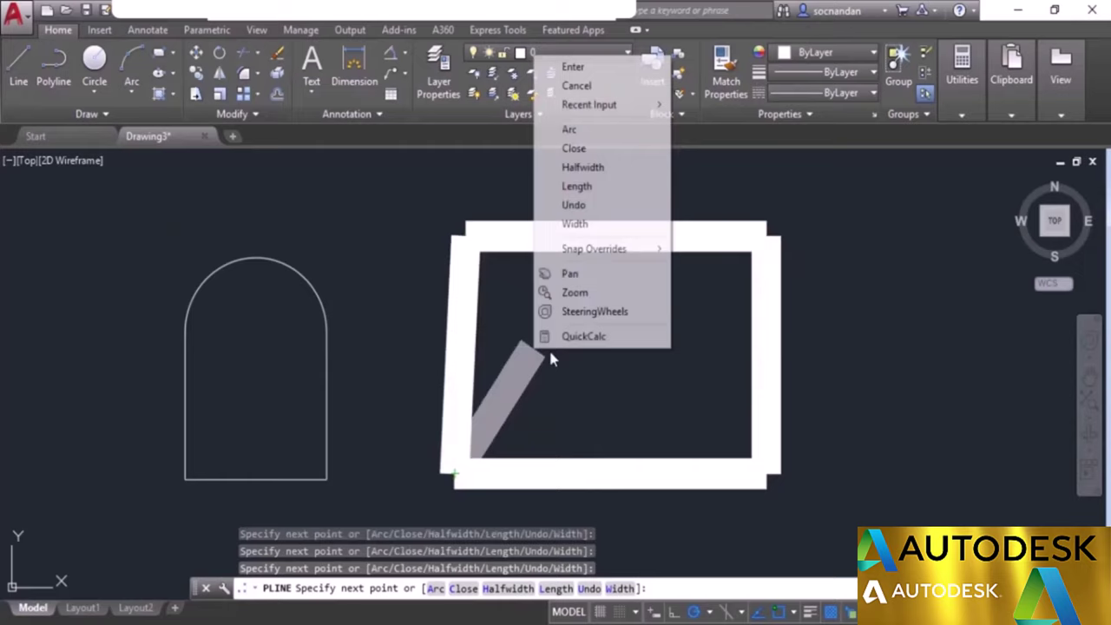
click(556, 70)
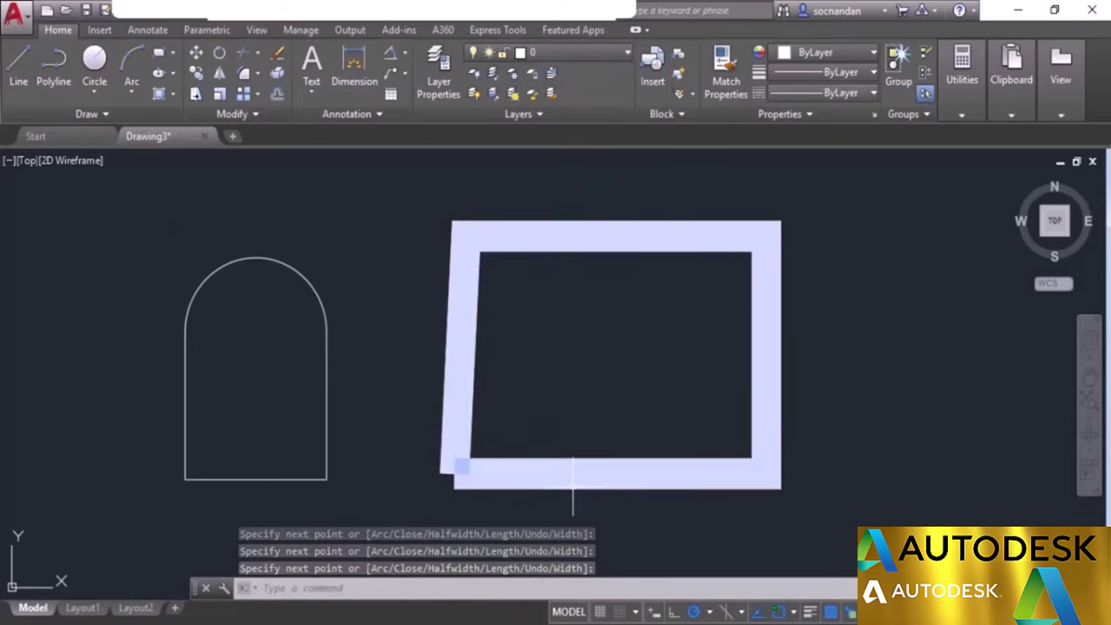
Step: Erase the thick four-sided polyline to the right of the arch
click(823, 441)
click(622, 324)
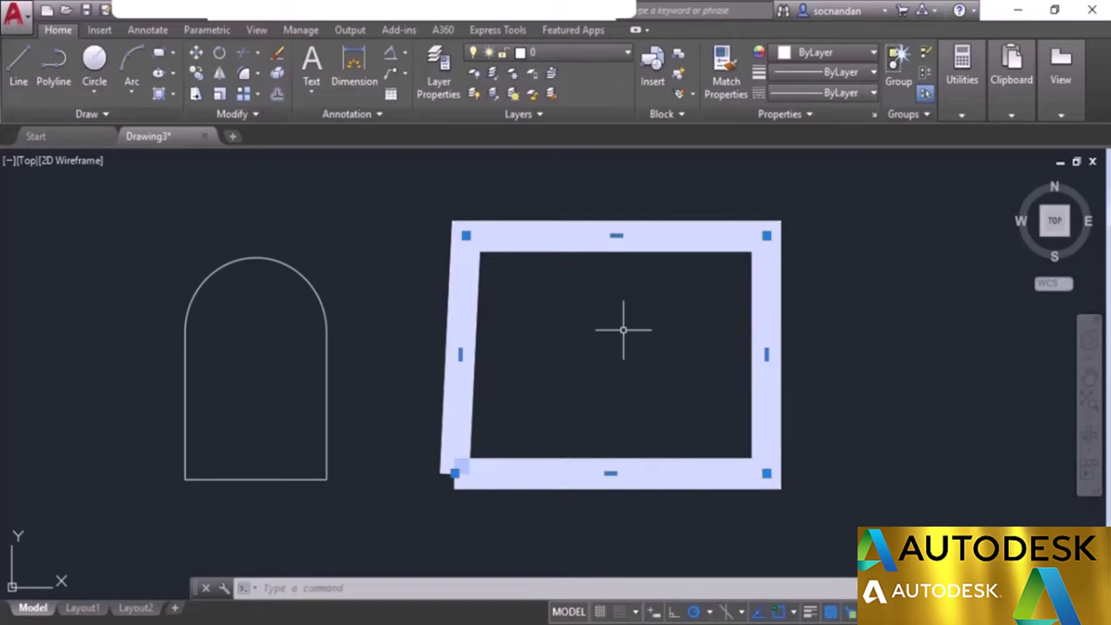
right_click(636, 318)
click(651, 311)
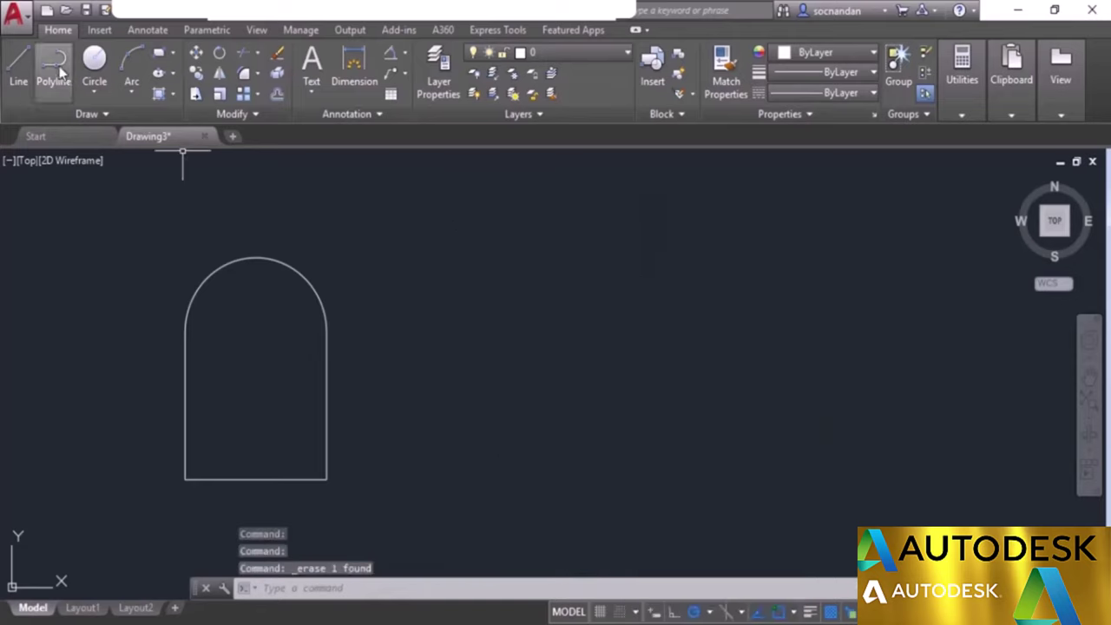
Step: Begin a new polyline to the right of the arch outline with starting and ending half-widths of 0
click(53, 65)
click(460, 428)
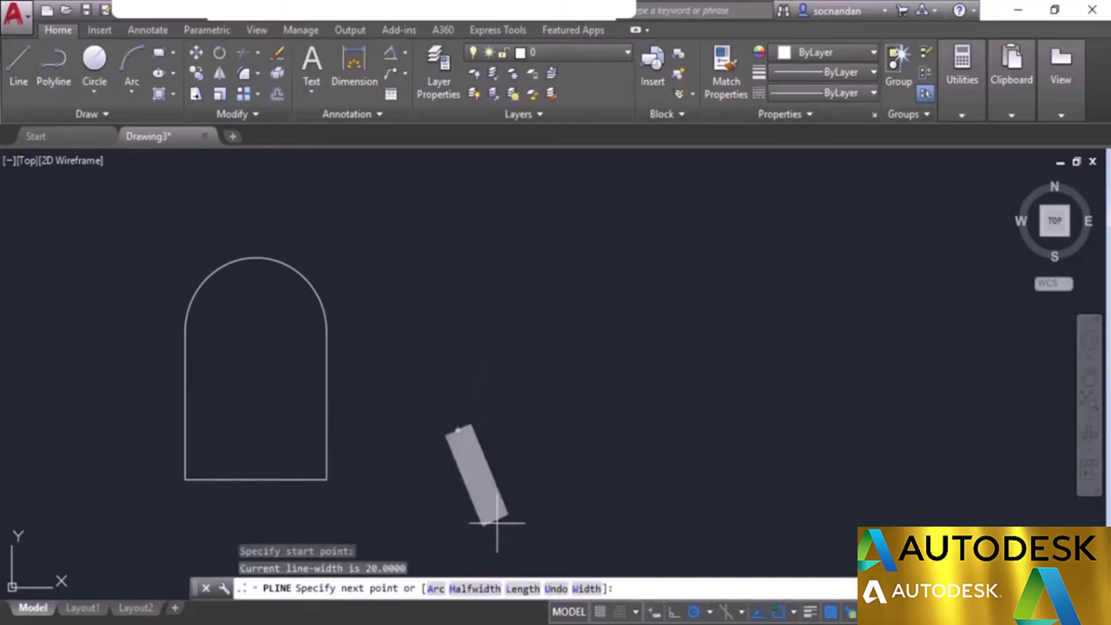
click(473, 590)
text(0)
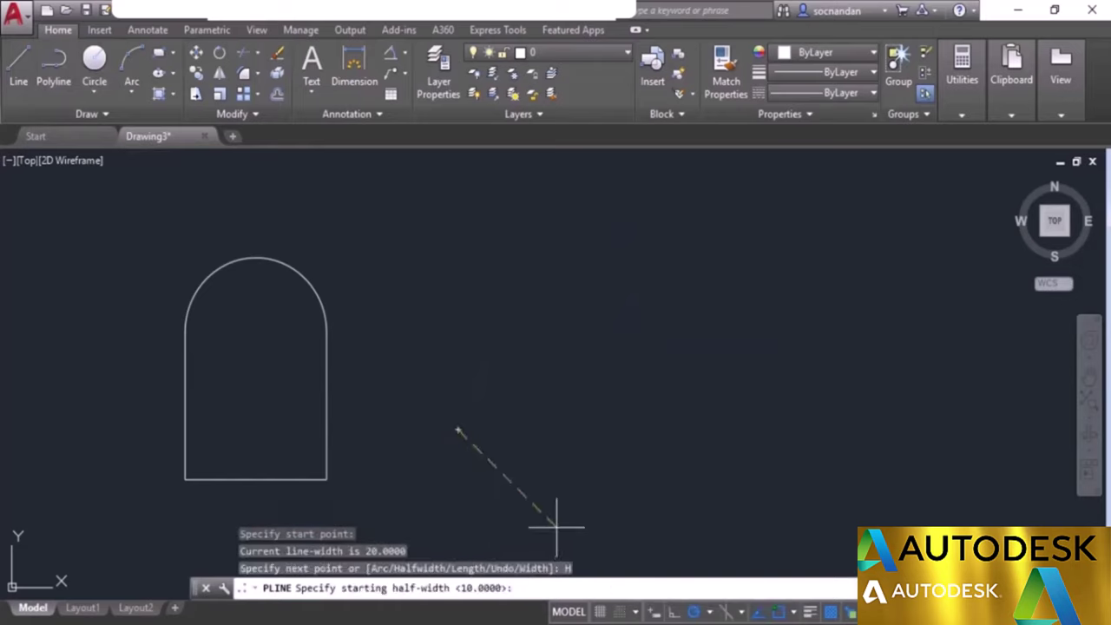
key(Return)
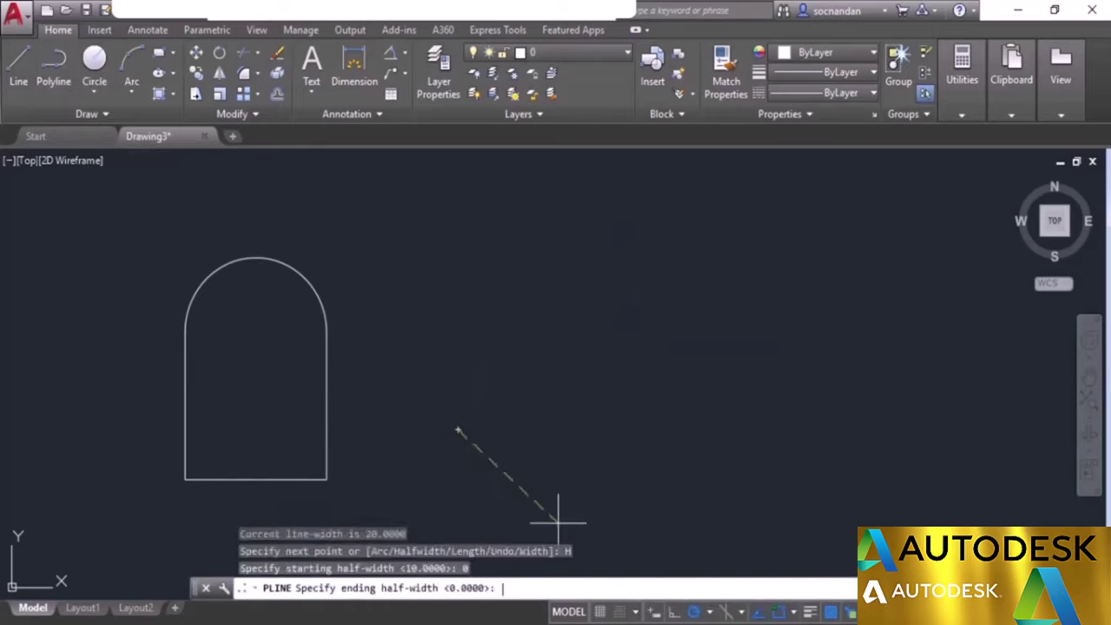
key(Return)
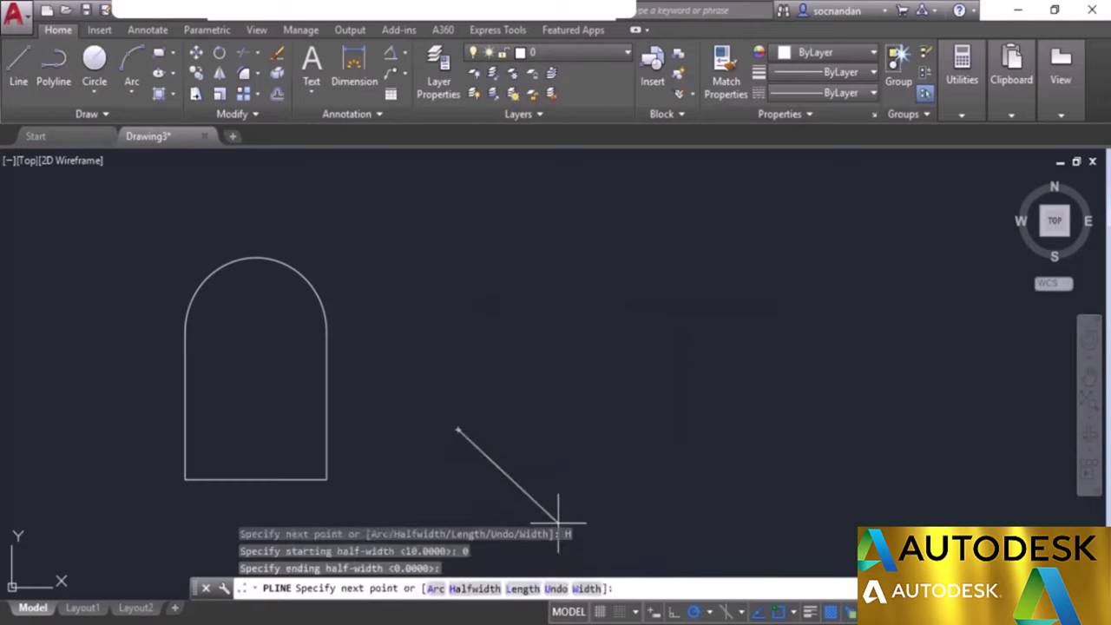
Step: Set the polyline's starting and ending widths to 20 and draw a four-sided outline with a vertical right side about 144 units long
click(586, 588)
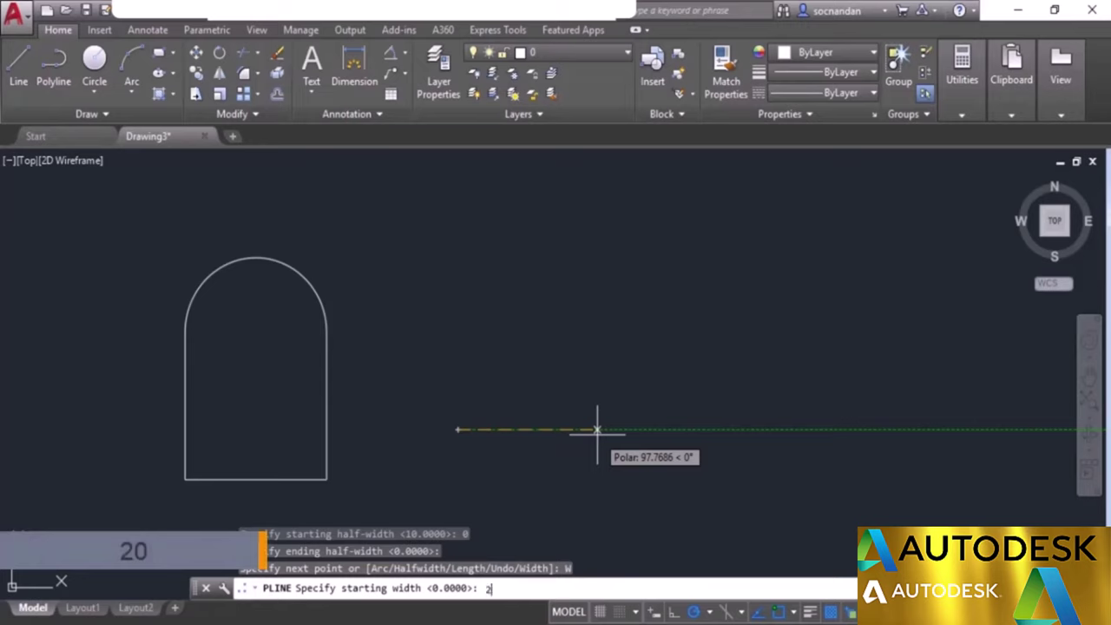
text(20)
key(Return)
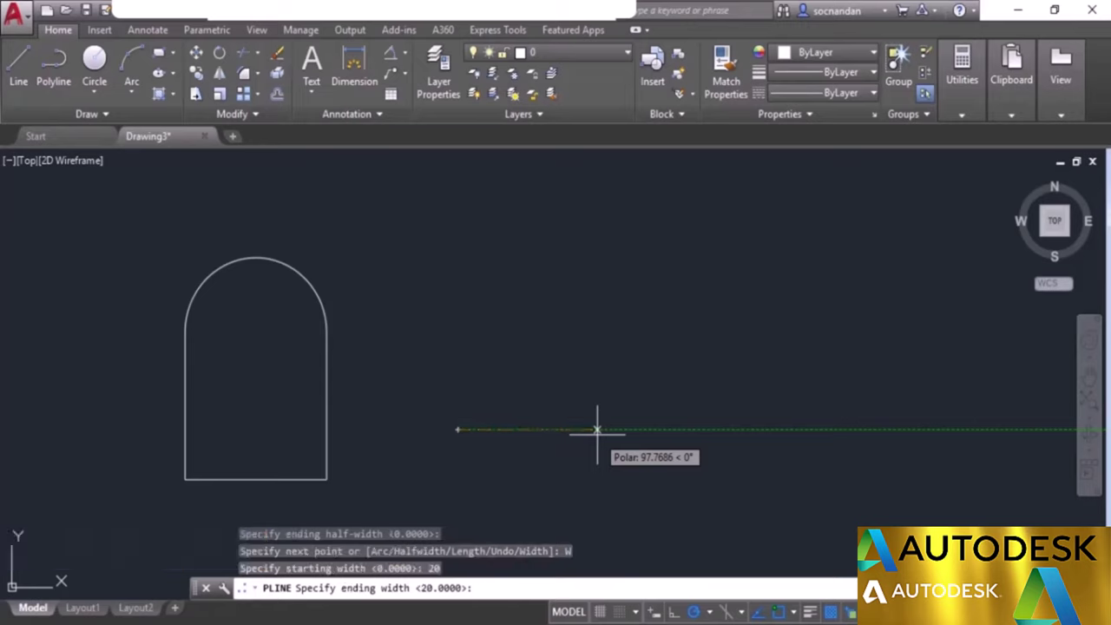
key(Return)
click(745, 430)
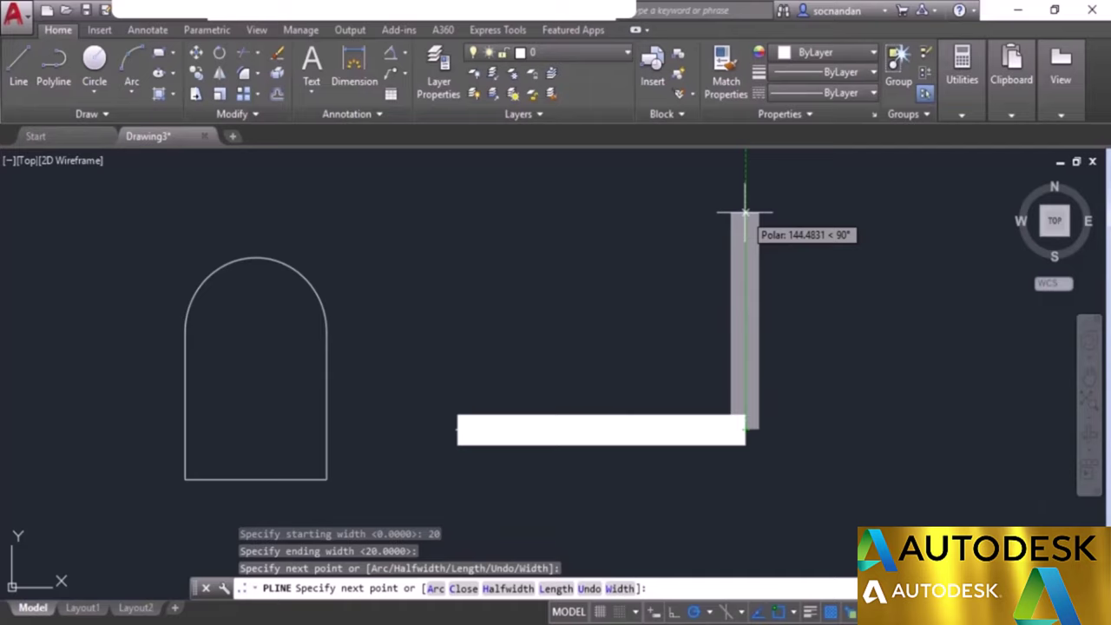
click(745, 212)
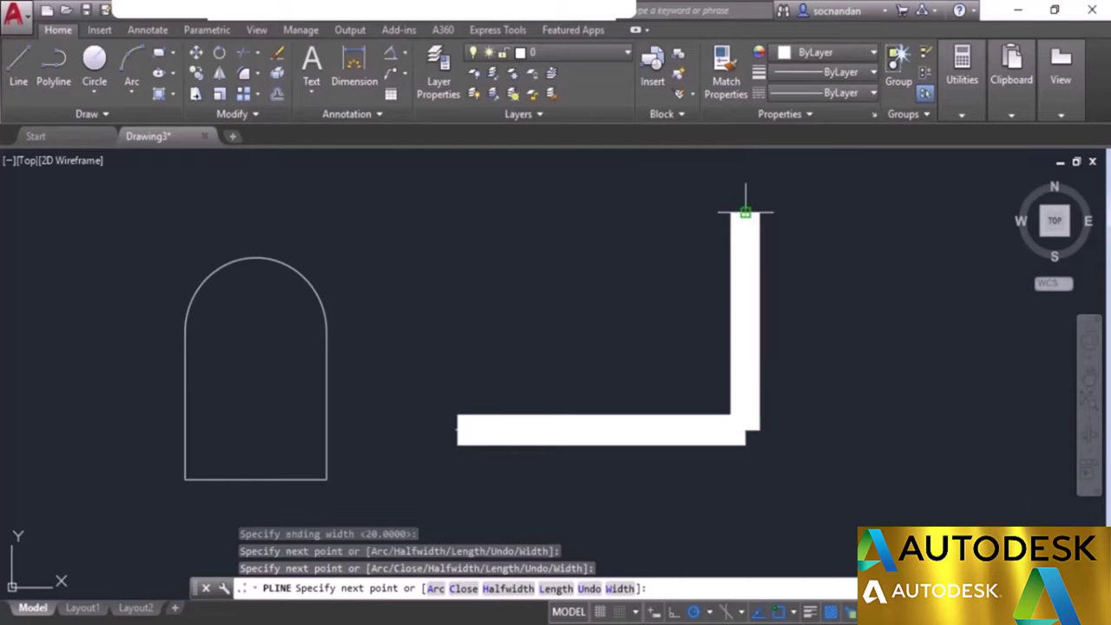
click(448, 425)
right_click(550, 313)
click(574, 317)
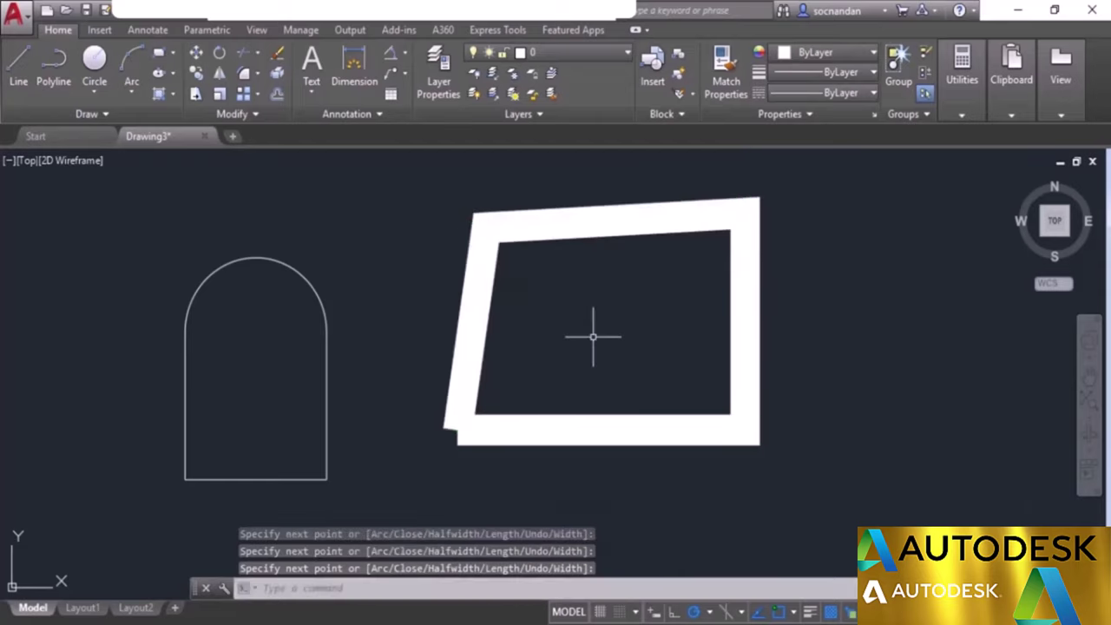
Step: Erase the 20-unit-wide four-sided polyline beside the arch
click(591, 334)
click(409, 305)
right_click(402, 308)
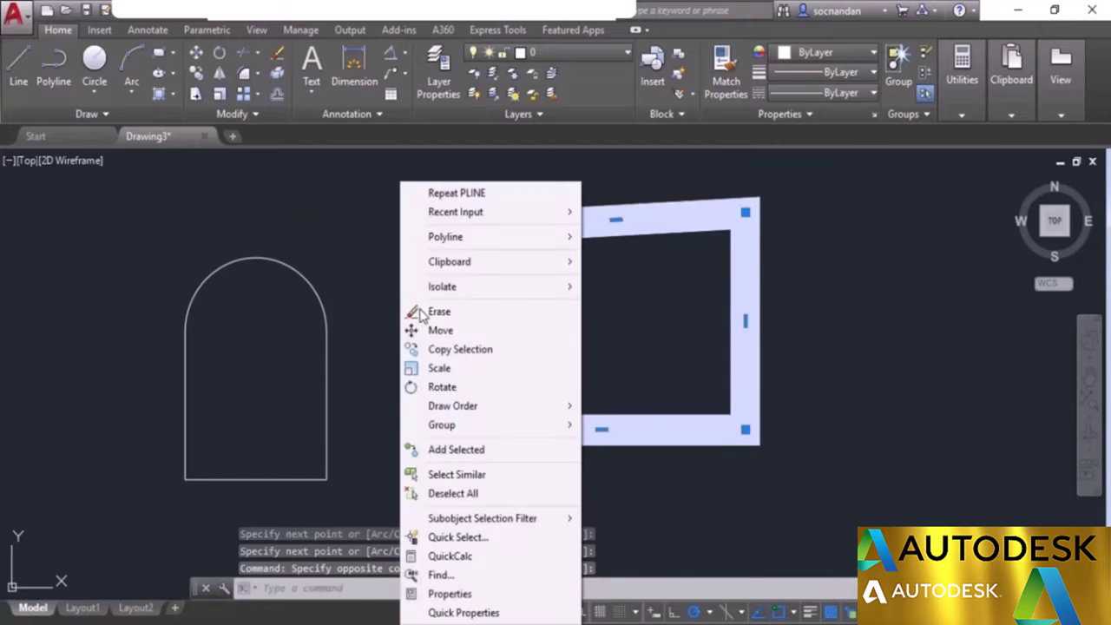
click(438, 310)
Step: Draw an open three-segment polyline to the right of the arch with starting and ending widths of 0
click(53, 63)
click(427, 371)
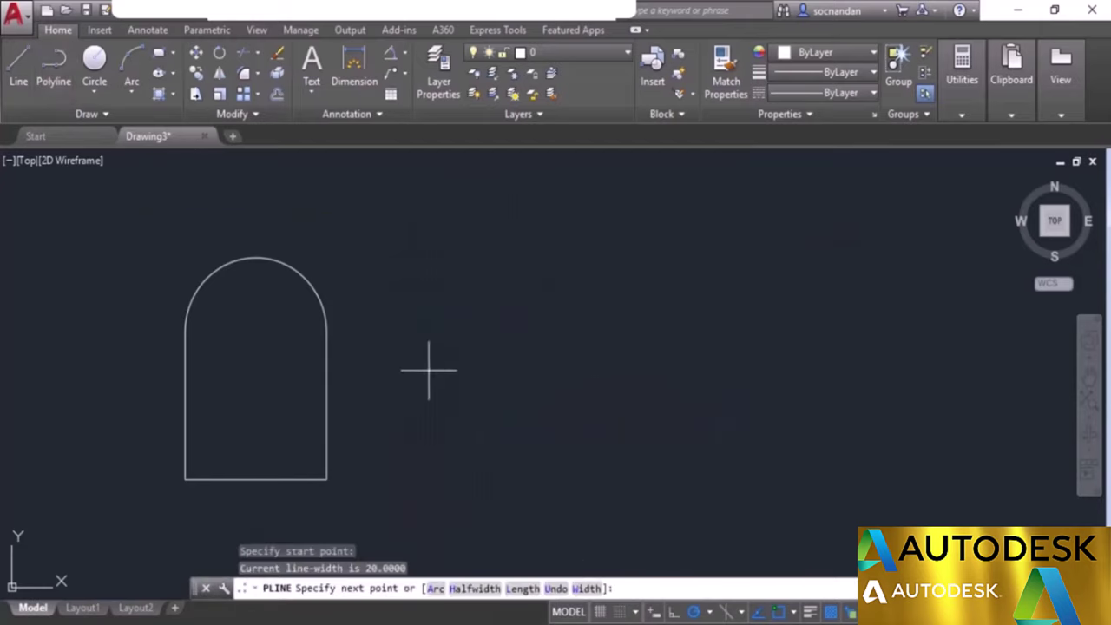
click(586, 588)
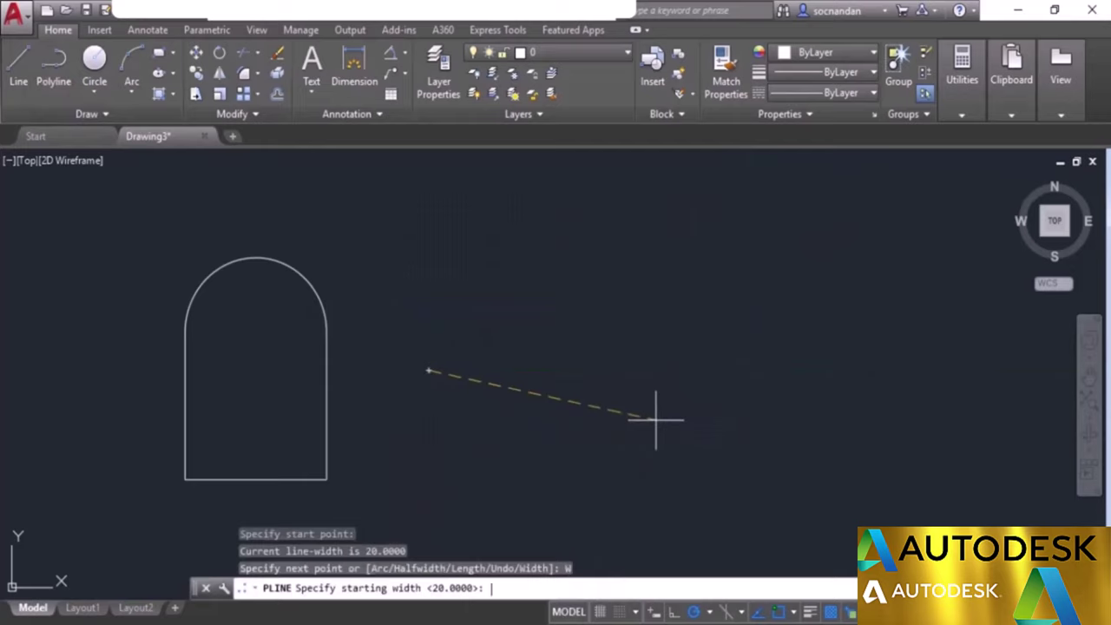
text(0)
key(Return)
key(Return)
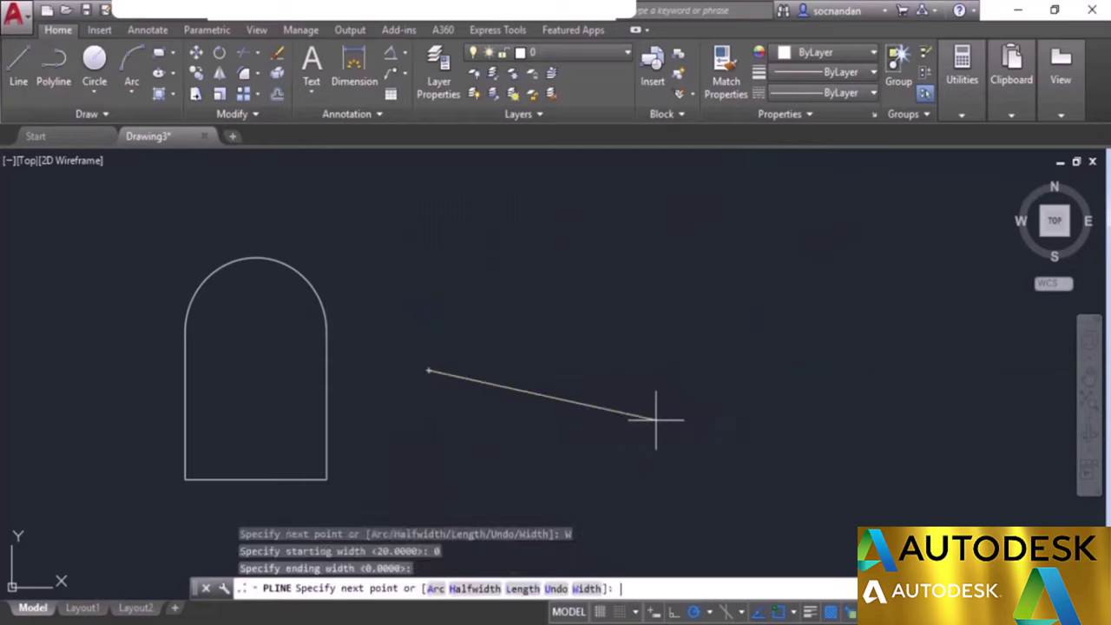
click(685, 314)
click(754, 428)
click(617, 429)
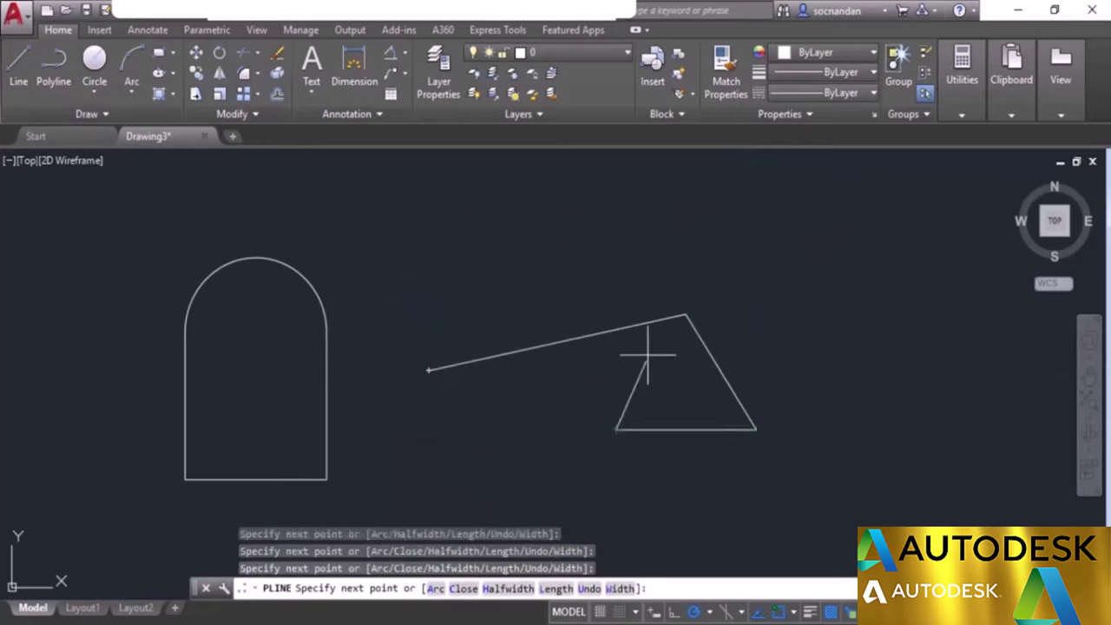
right_click(680, 271)
click(704, 281)
Step: Erase both the arch outline and the thin three-segment polyline
click(785, 441)
click(260, 264)
right_click(343, 231)
click(416, 336)
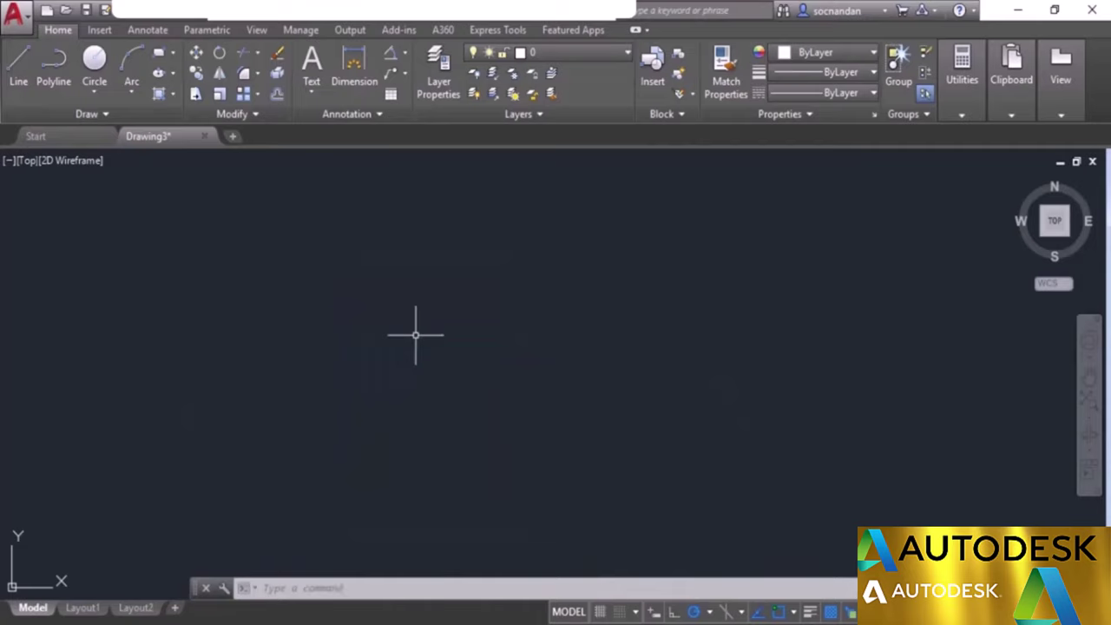
Step: Draw an open wavy Spline Fit curve through twelve fit points, looping back to end near its start point
click(94, 118)
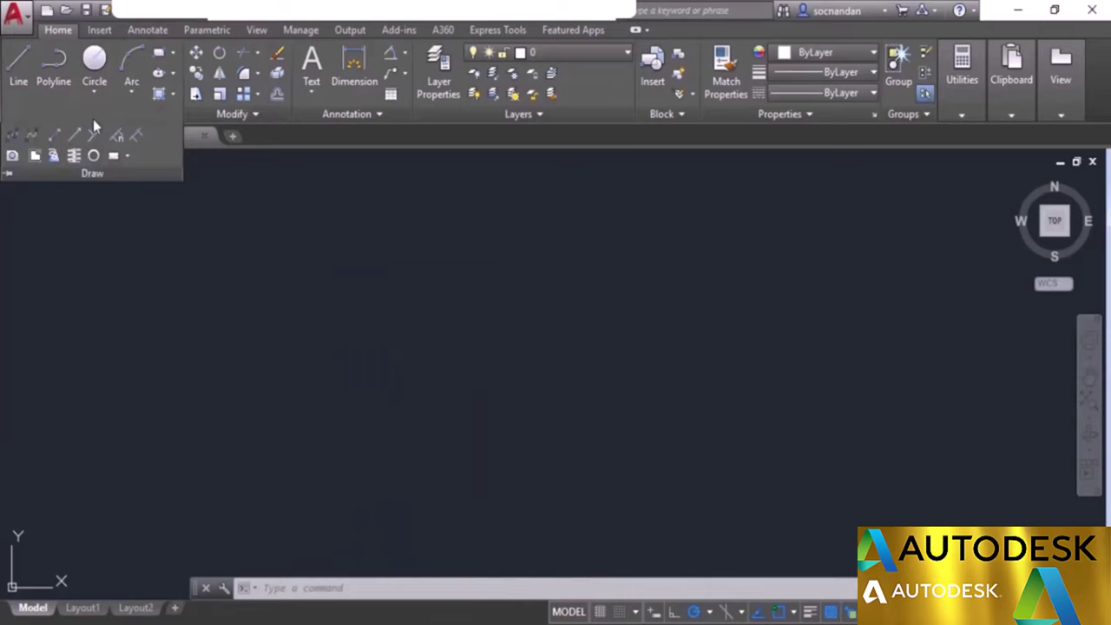
click(13, 137)
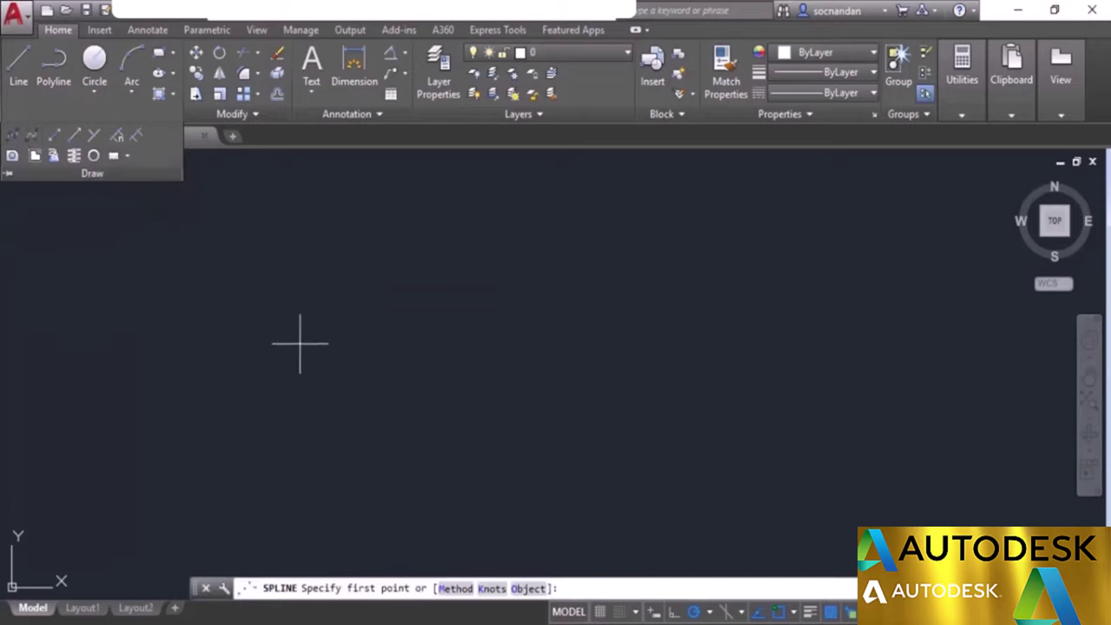
click(333, 404)
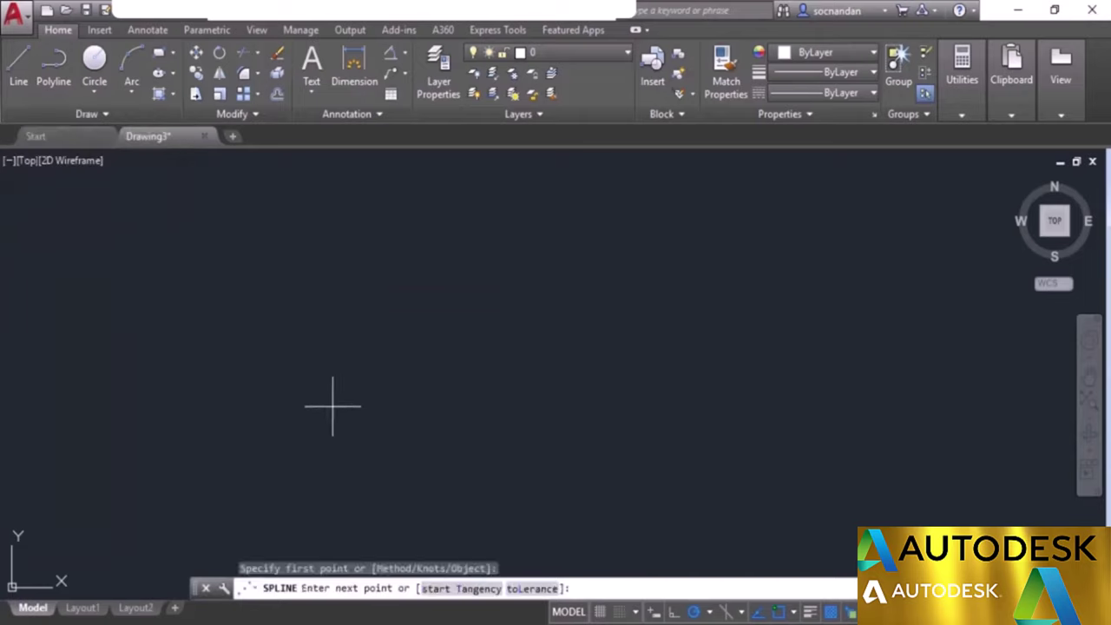
click(405, 316)
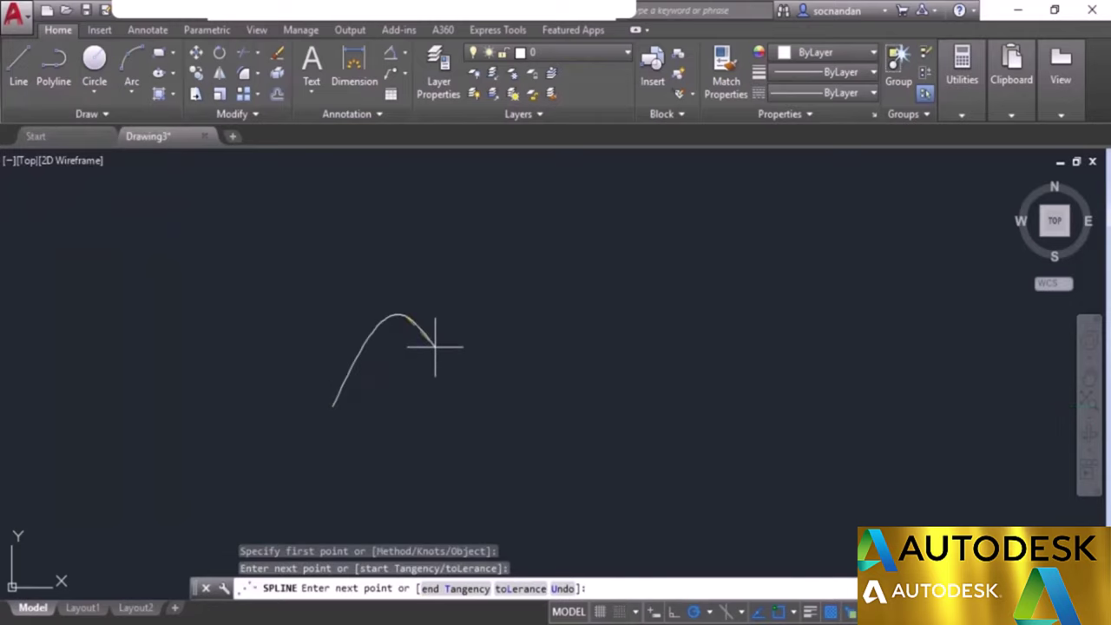
click(499, 405)
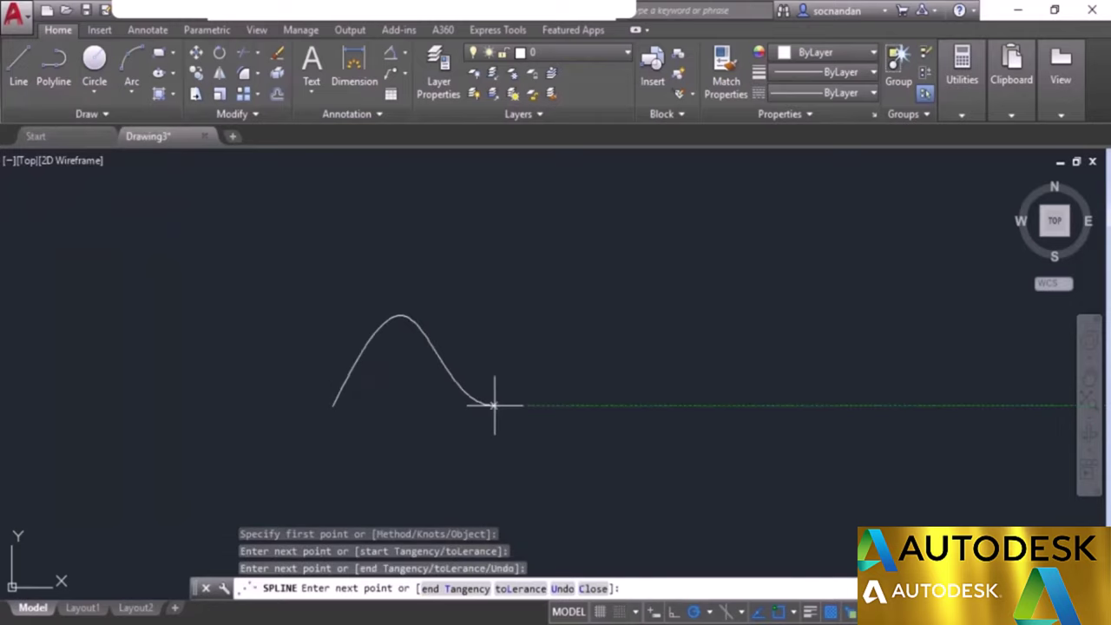
click(622, 311)
click(741, 382)
click(687, 498)
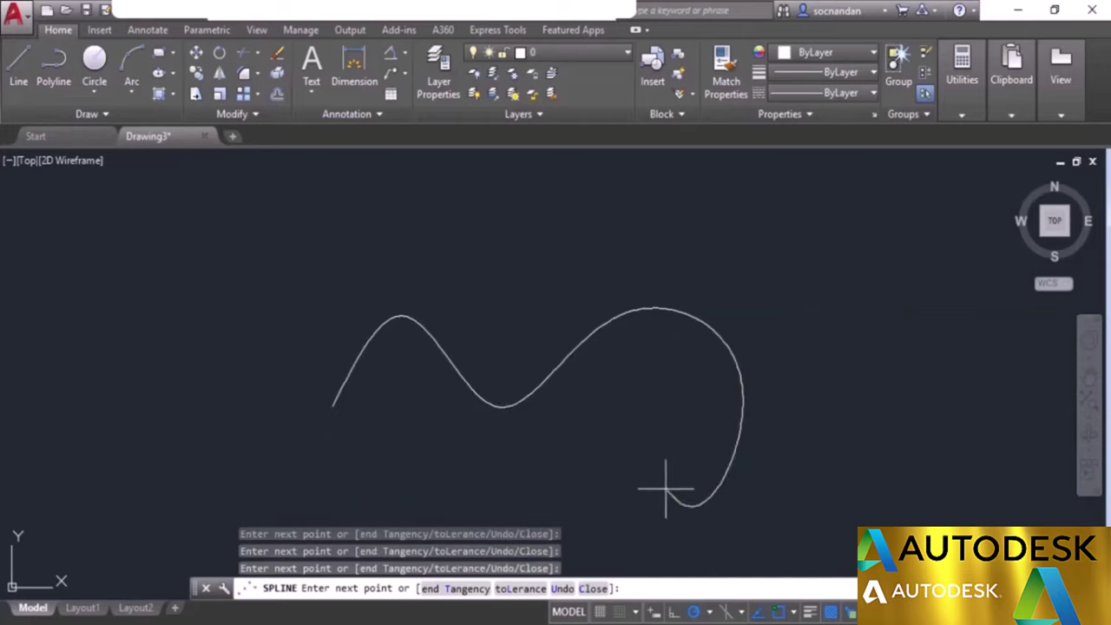
click(613, 443)
click(440, 514)
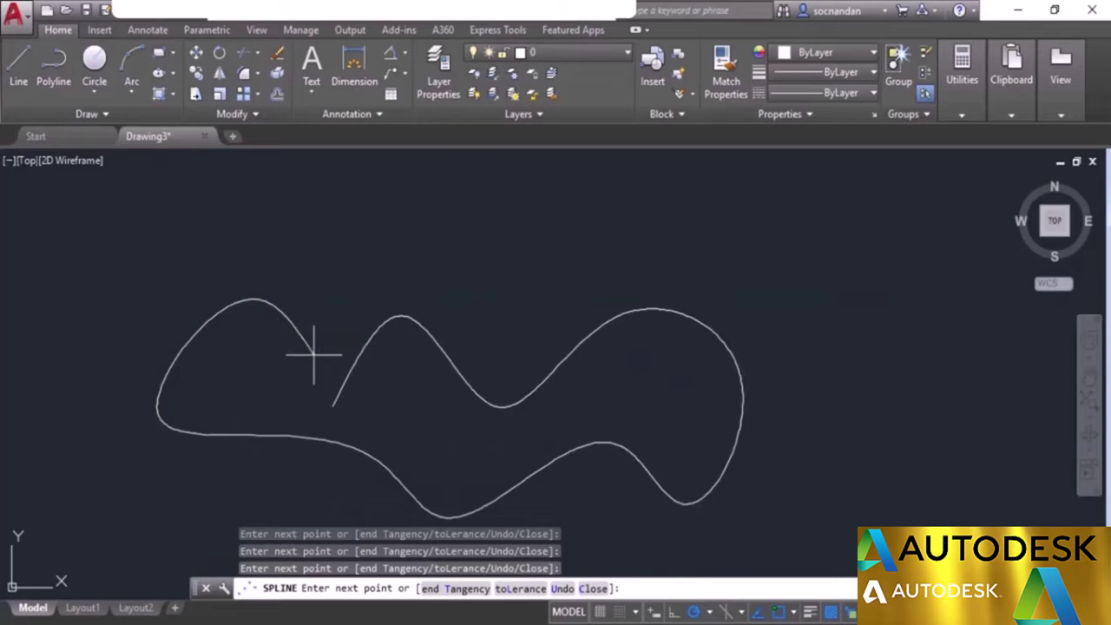
key(Return)
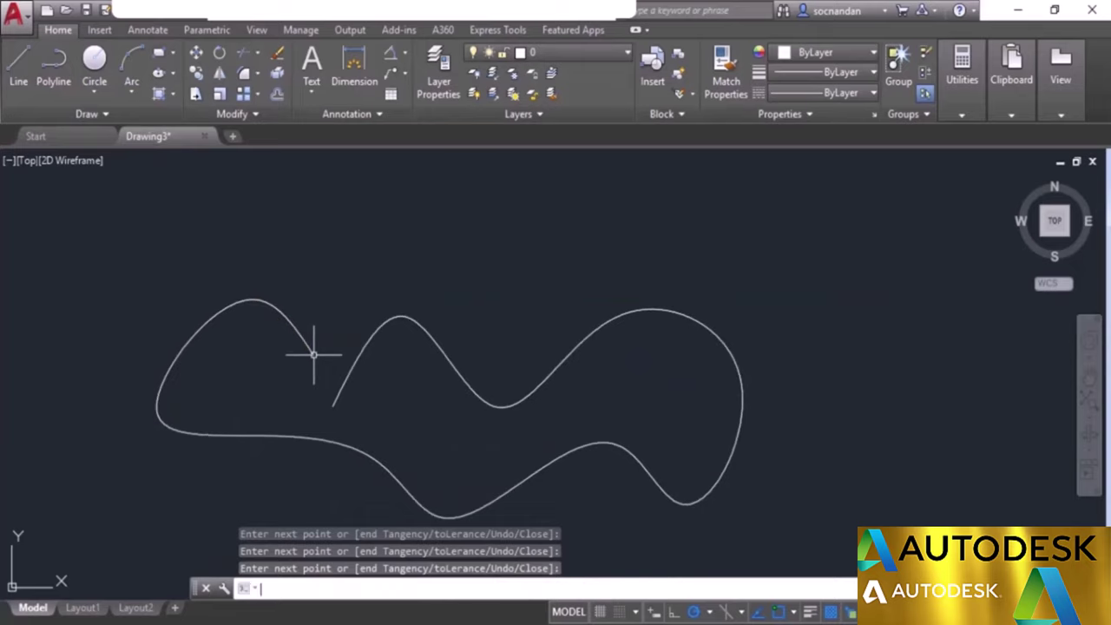
Step: Select the fit spline and examine its fit points and their grip options
click(289, 317)
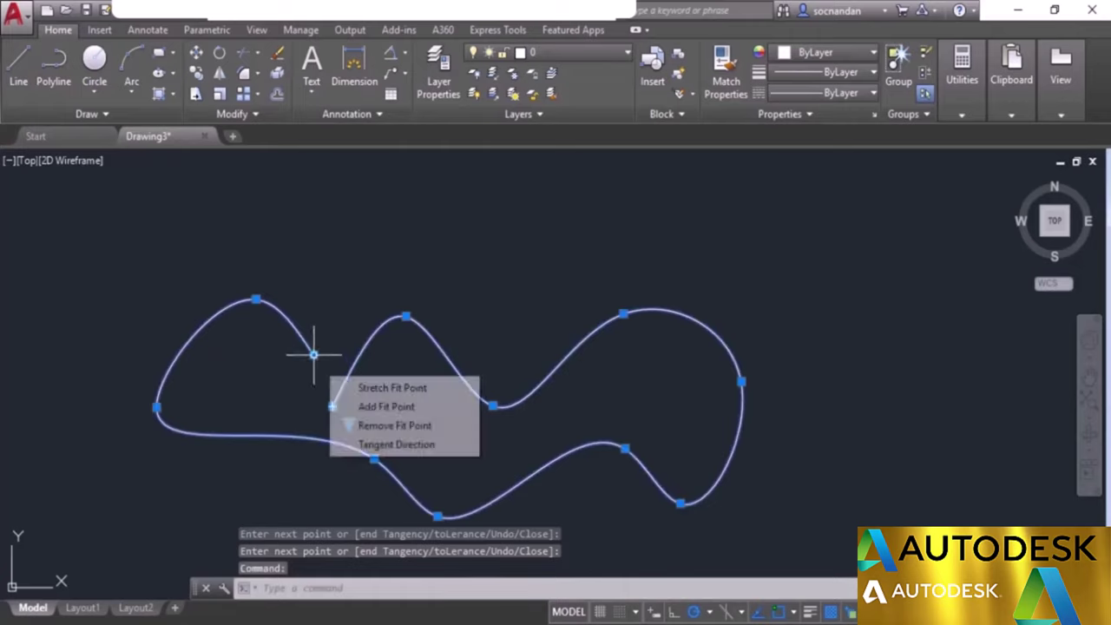
mouse_move(256, 300)
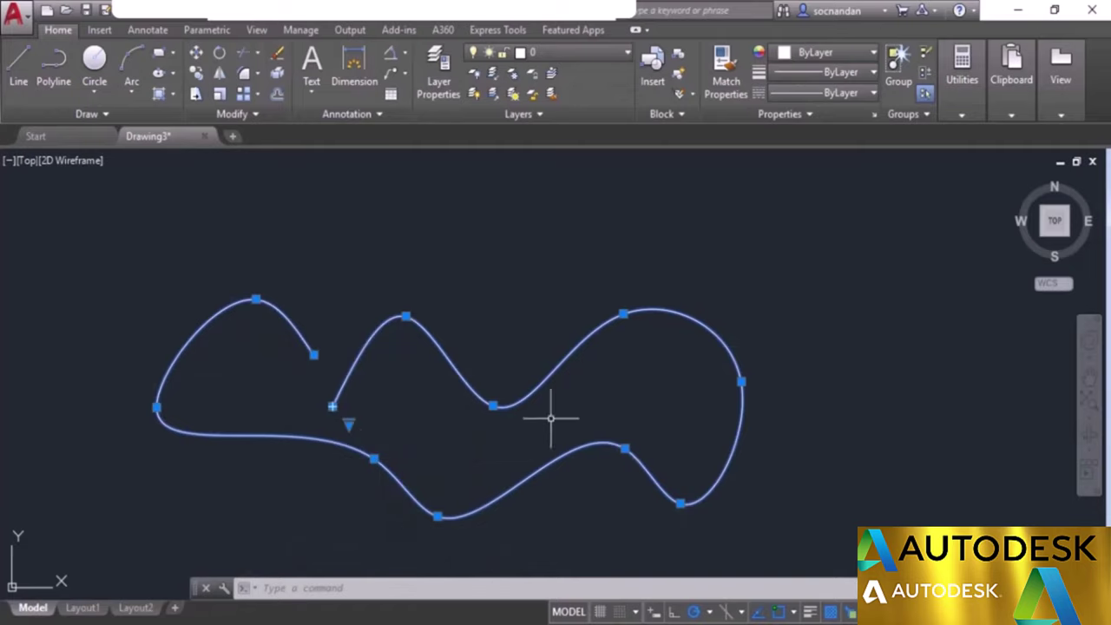
scroll(550, 417, down, 1)
scroll(773, 414, down, 1)
middle_drag(773, 414, 451, 397)
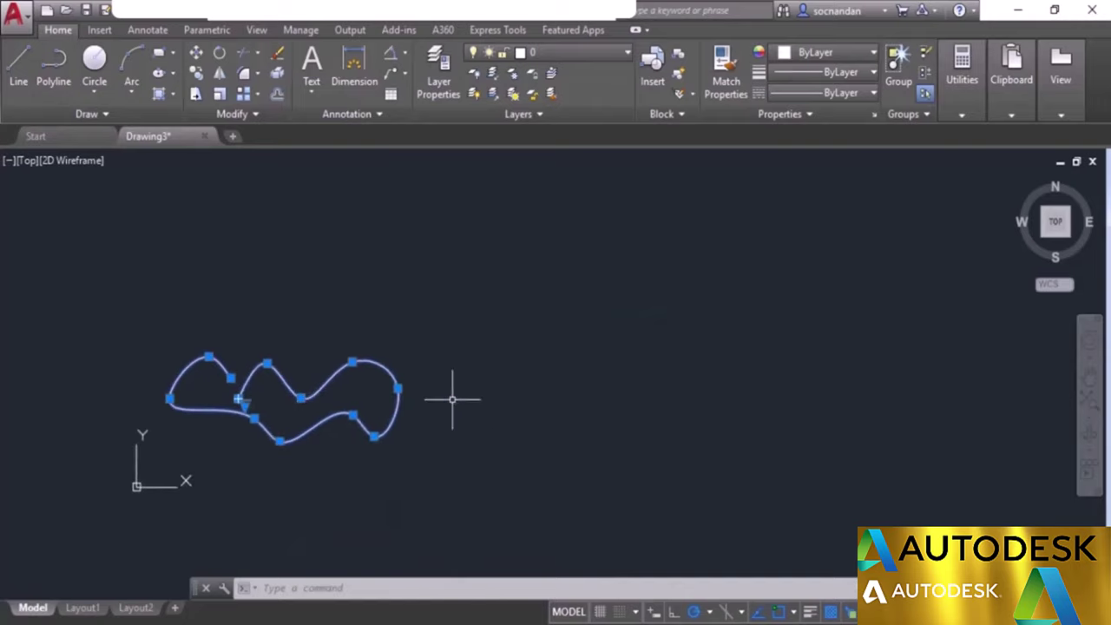
Step: Draw an open Spline CV curve with nine control vertices to the right of the fit spline, ending near its start point
click(79, 117)
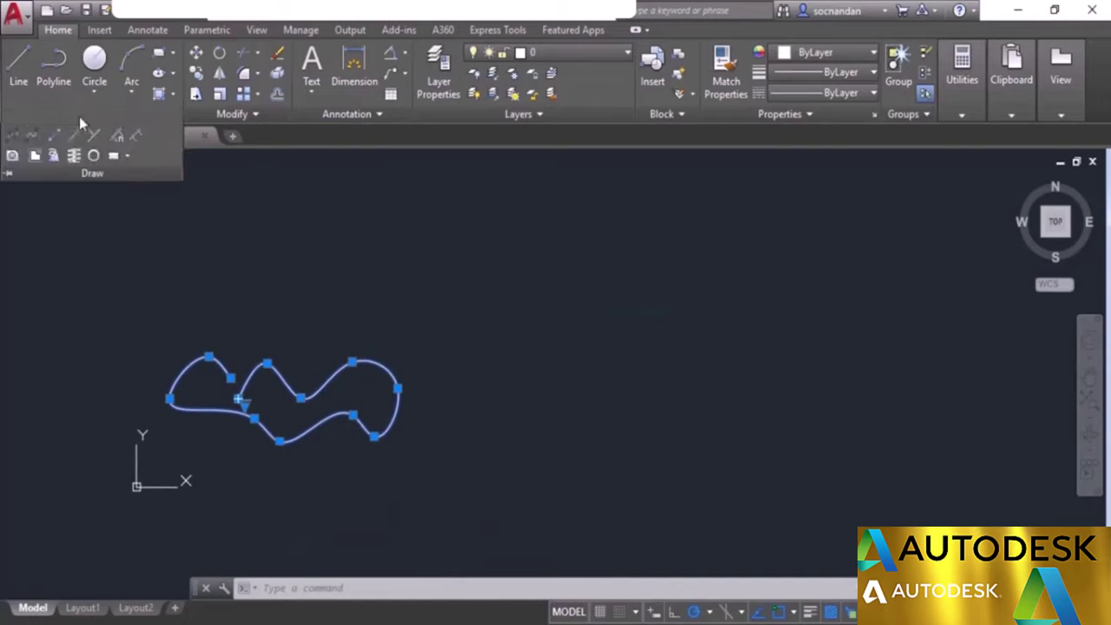
click(32, 136)
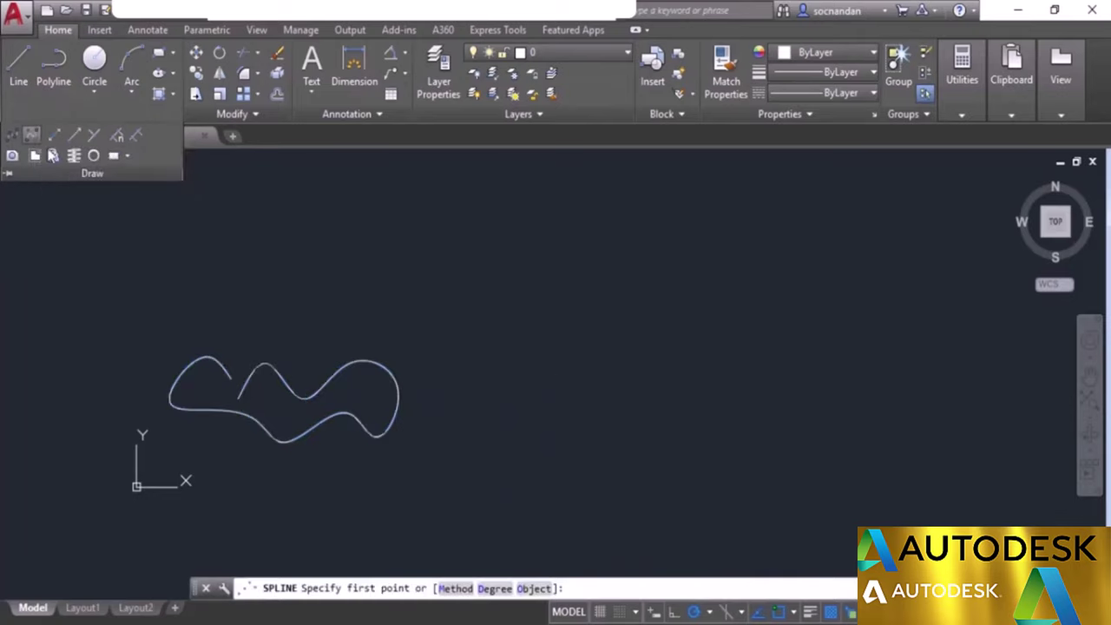
click(518, 405)
click(566, 371)
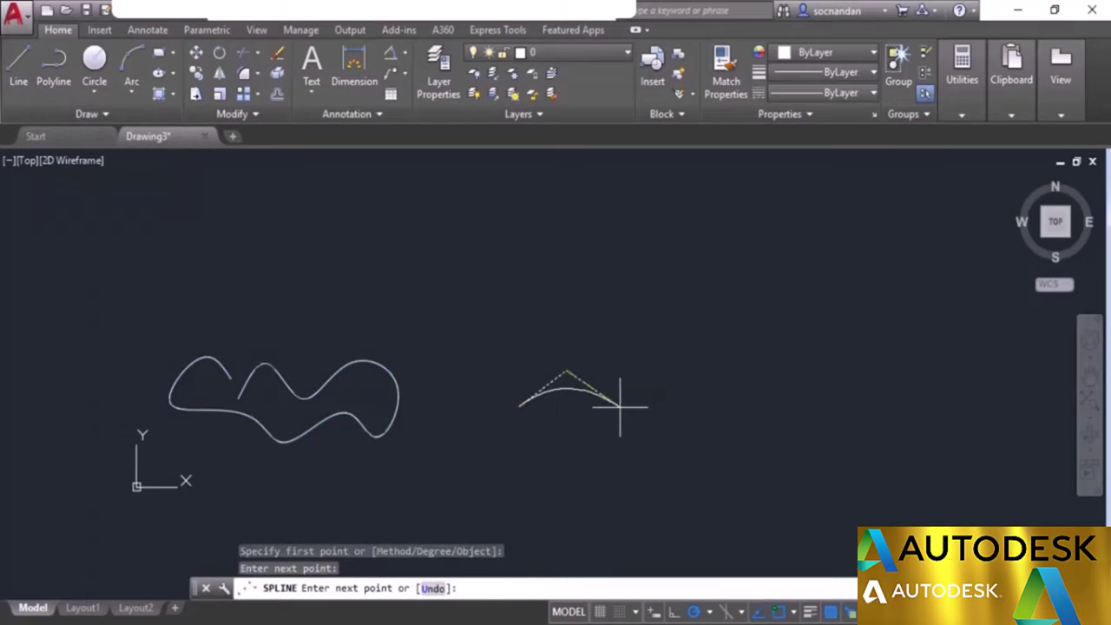
click(620, 405)
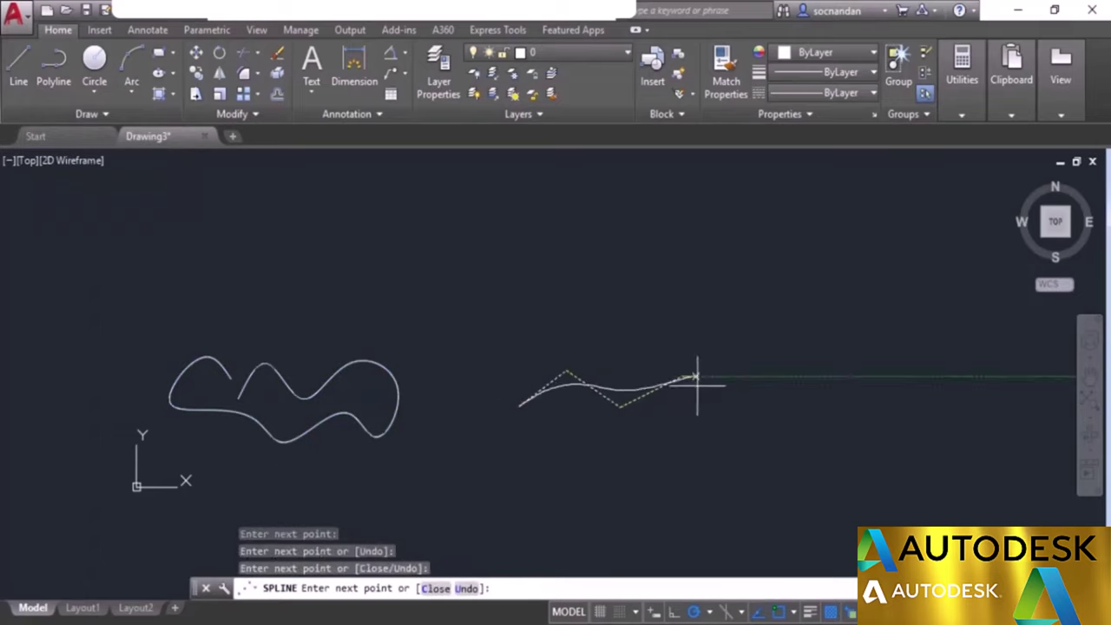
click(737, 423)
click(639, 462)
click(597, 428)
click(553, 450)
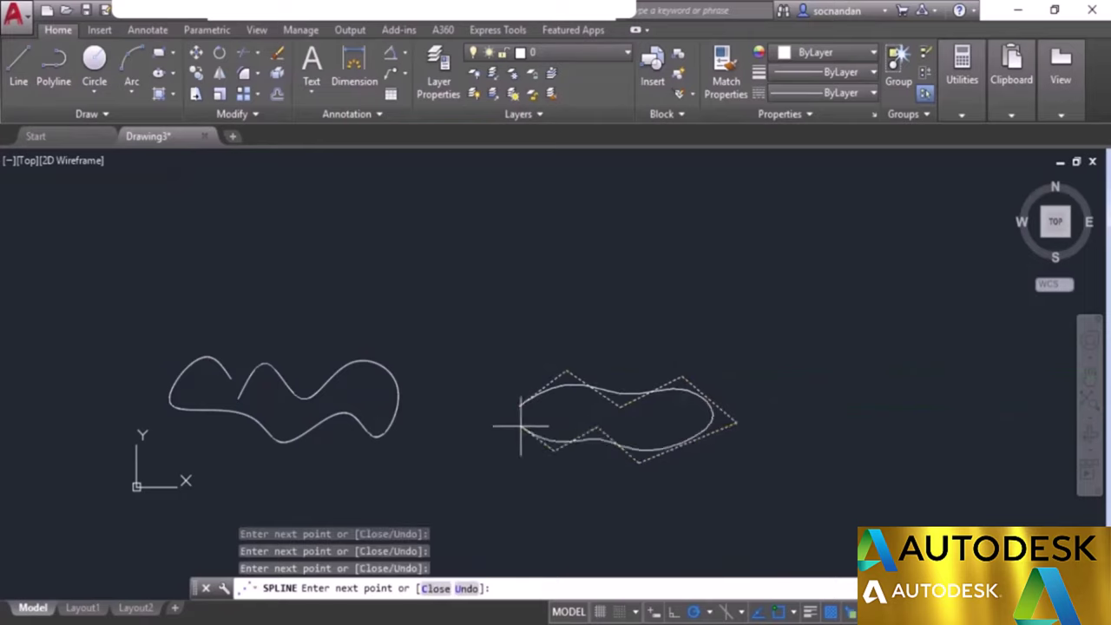
text(c)
key(Return)
Step: Select the control-vertex spline and examine its control vertices beside the fit spline
scroll(597, 414, up, 2)
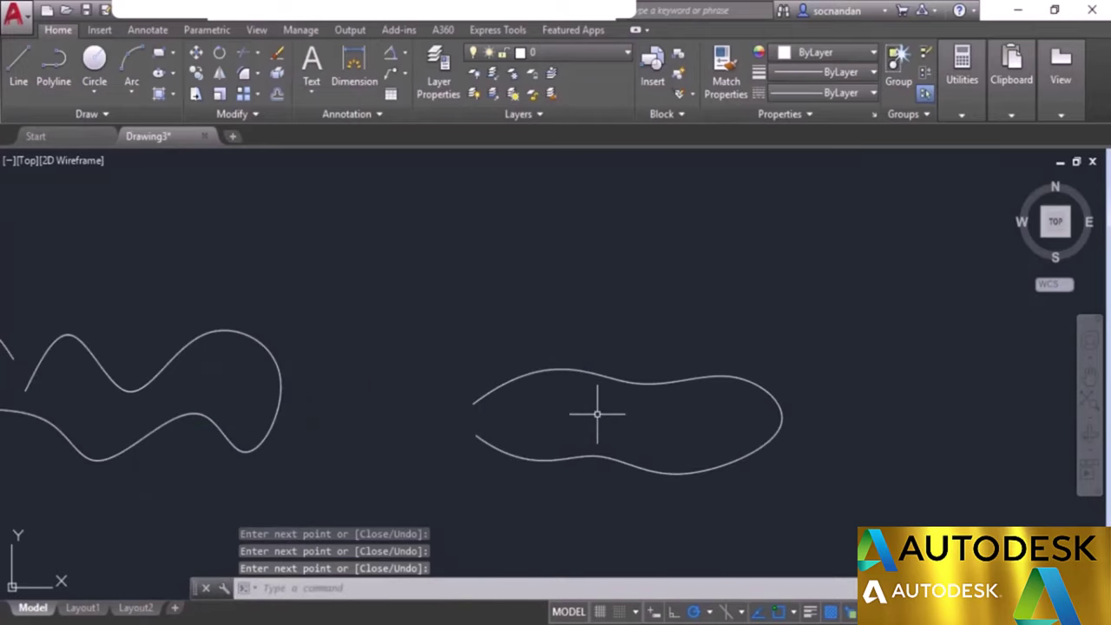
text(c)
key(Return)
click(600, 375)
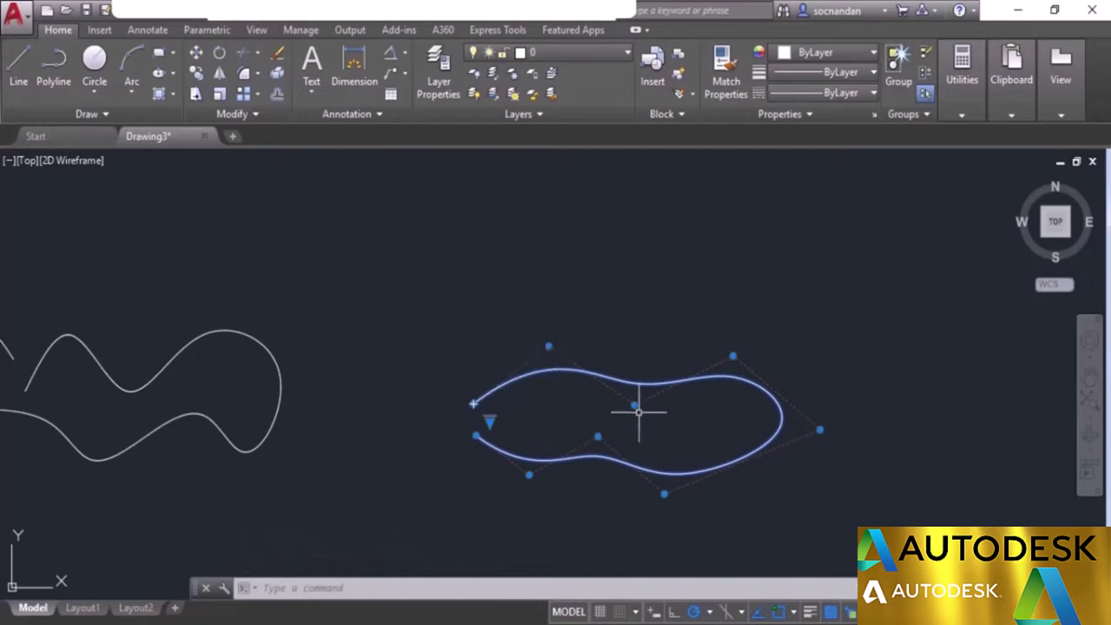
scroll(521, 382, down, 2)
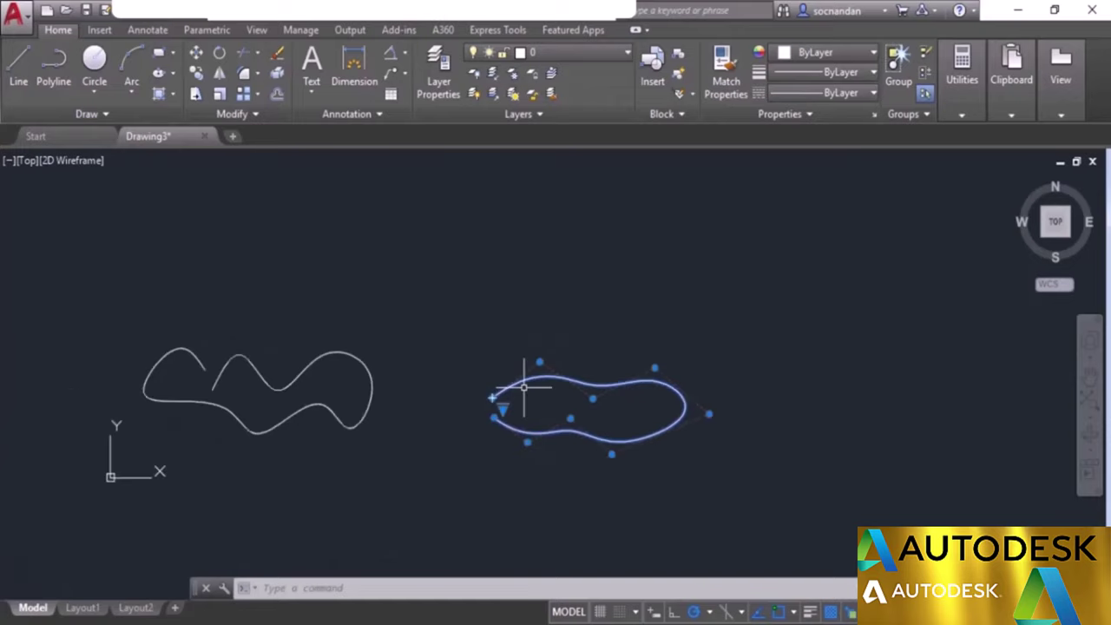
middle_drag(610, 404, 707, 387)
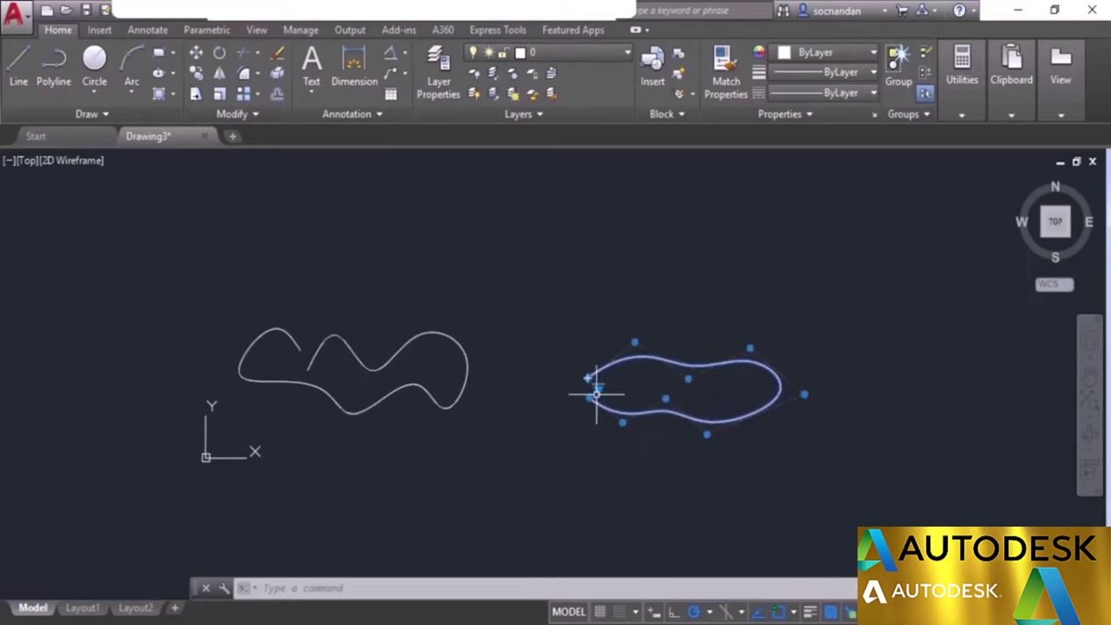
Step: Switch the right-hand control-vertex spline to show its fit points, and deselect it
mouse_move(598, 389)
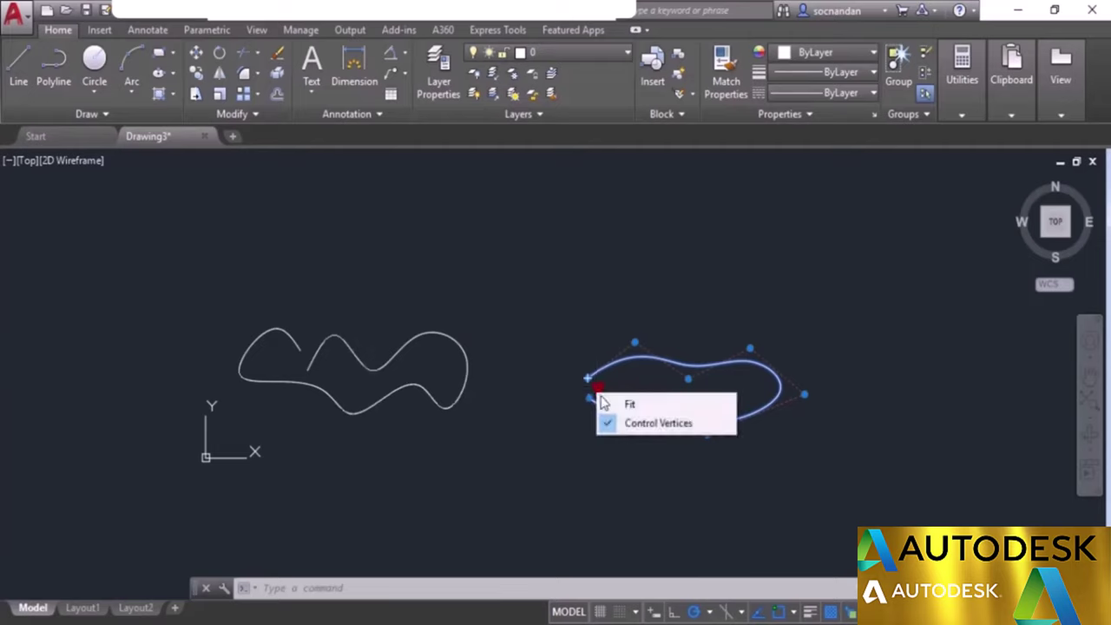
click(630, 402)
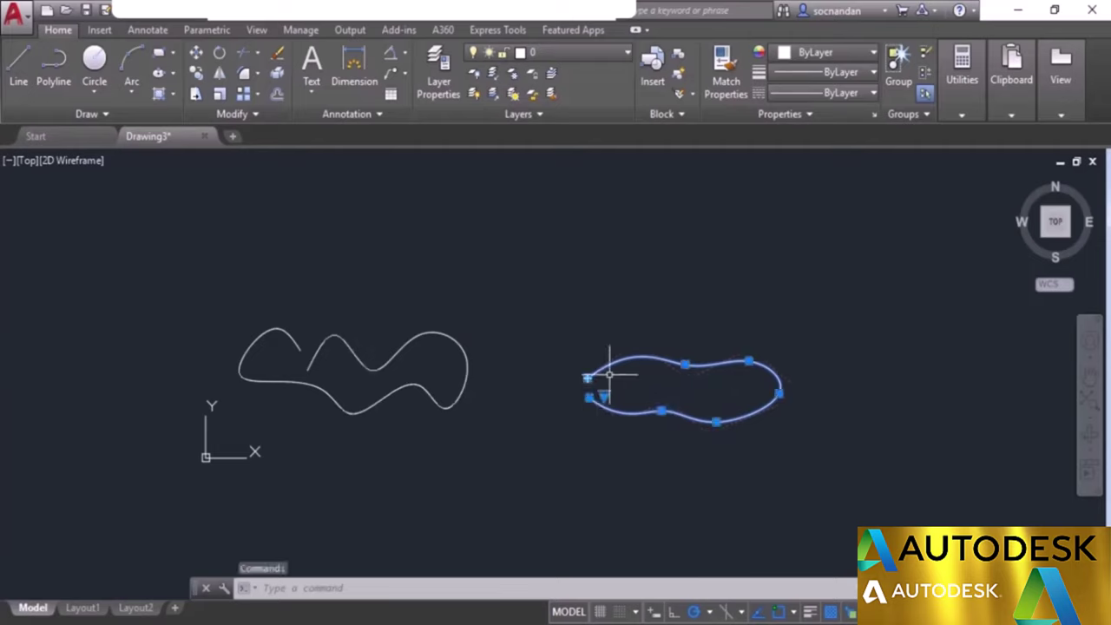
key(Escape)
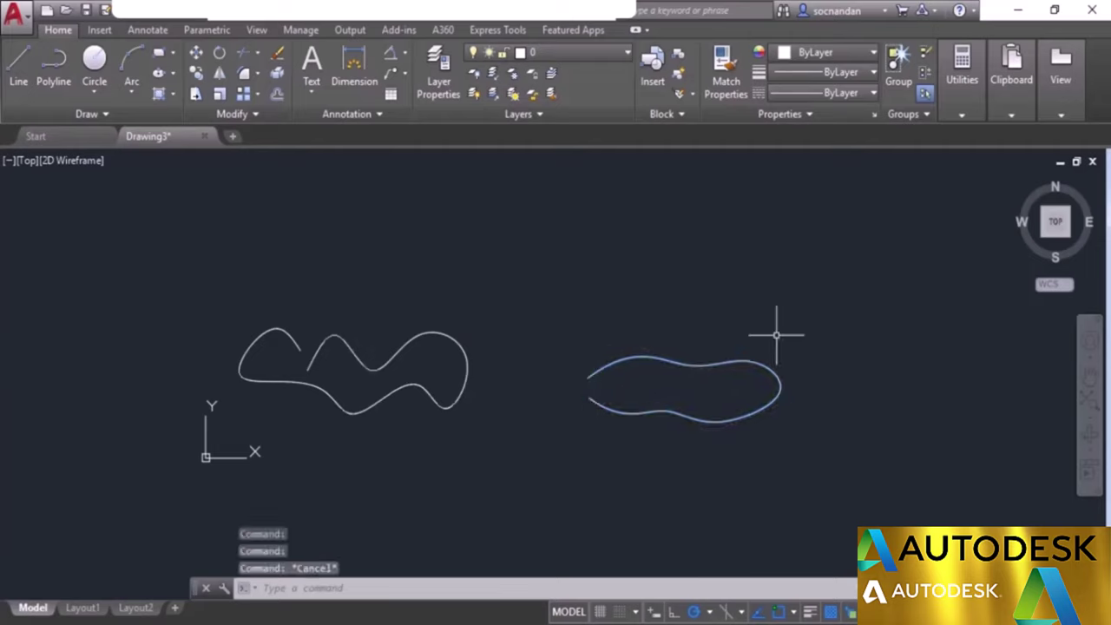
Step: Select the wavy fit spline and switch it to show its control vertices
click(439, 333)
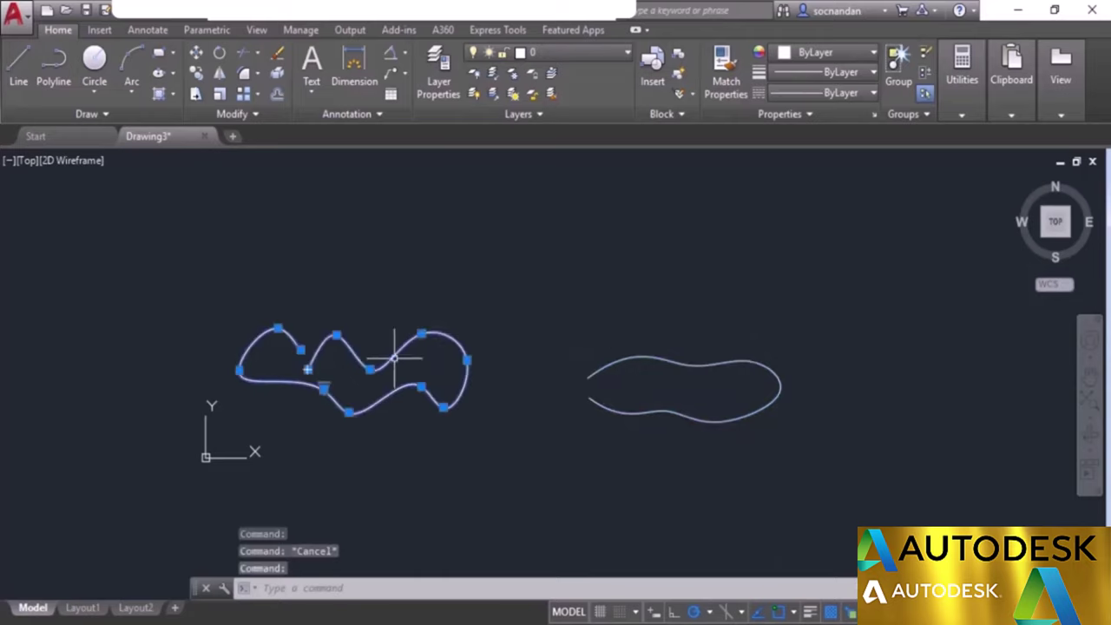
scroll(324, 388, up, 4)
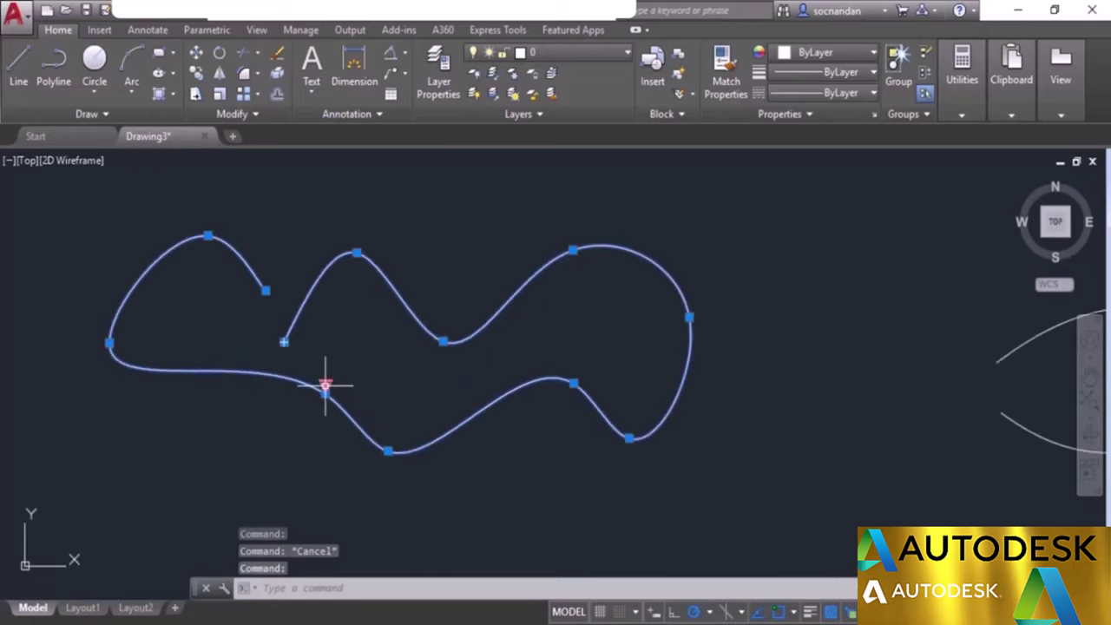
click(324, 386)
click(373, 412)
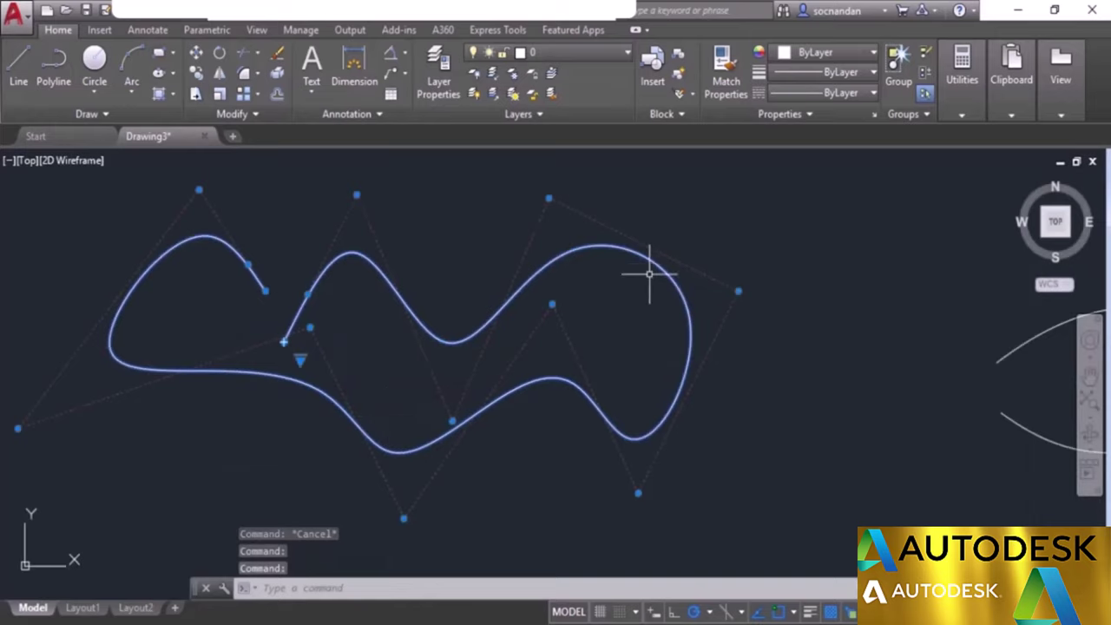
Step: Reshape the wavy spline by stretching four control vertices: two outward on the large right lobe, one up-left beside it, and the lower-left one inward
scroll(651, 281, down, 2)
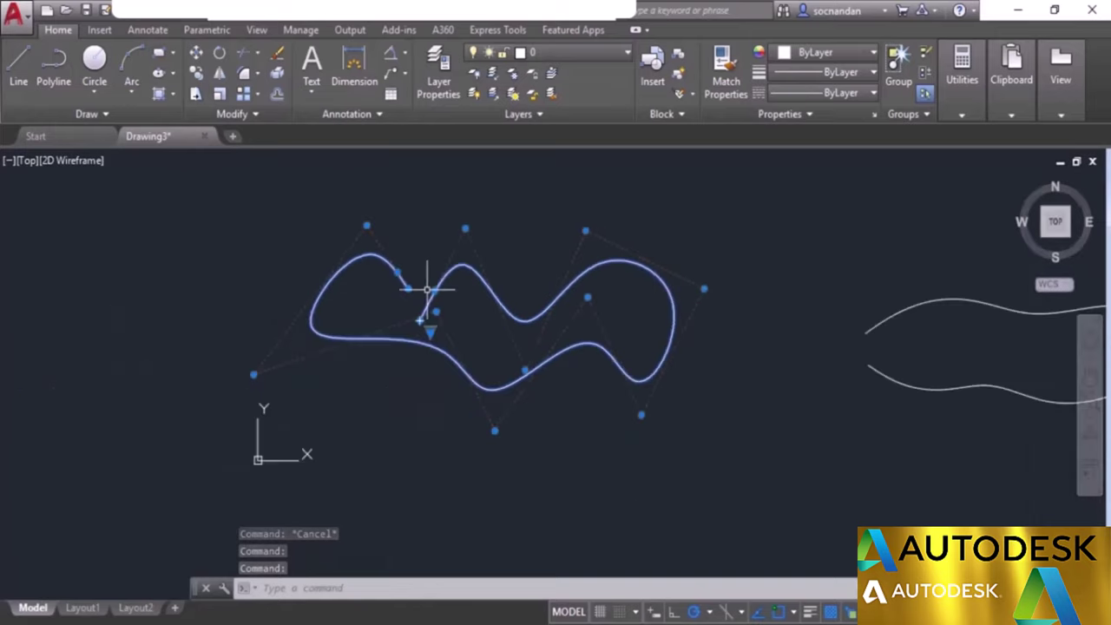
middle_drag(637, 308, 552, 339)
click(628, 321)
click(715, 247)
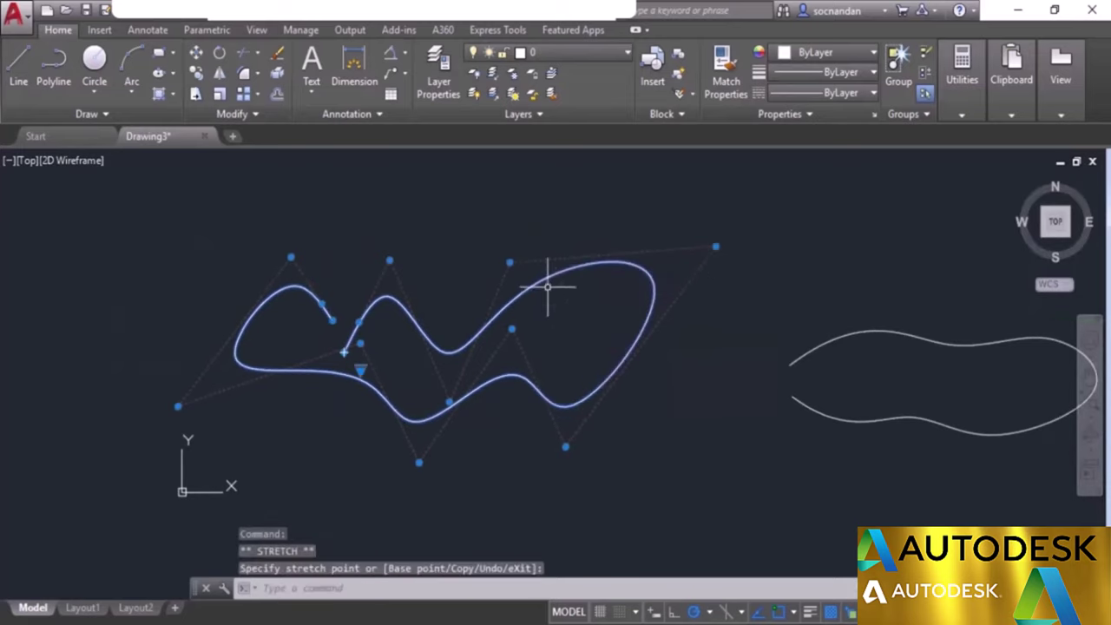
click(443, 181)
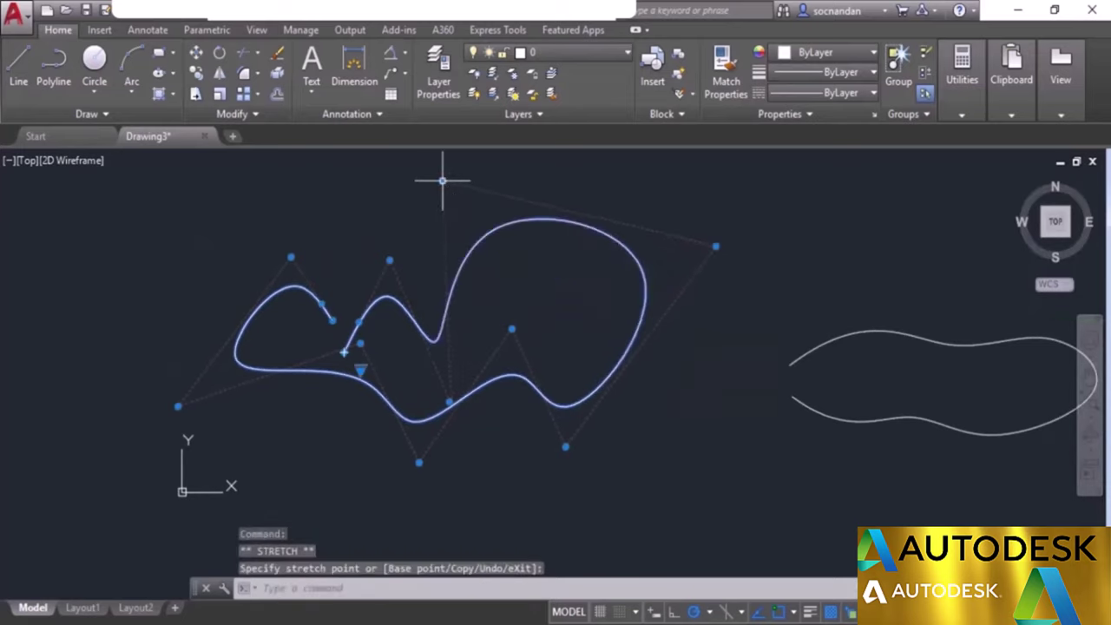
click(390, 258)
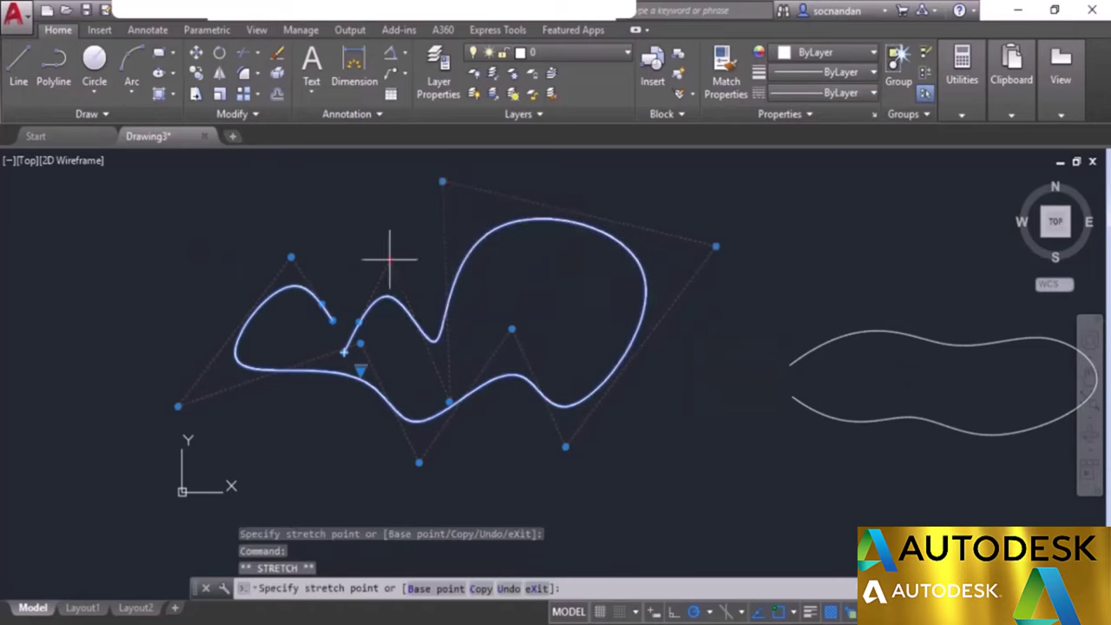
click(334, 205)
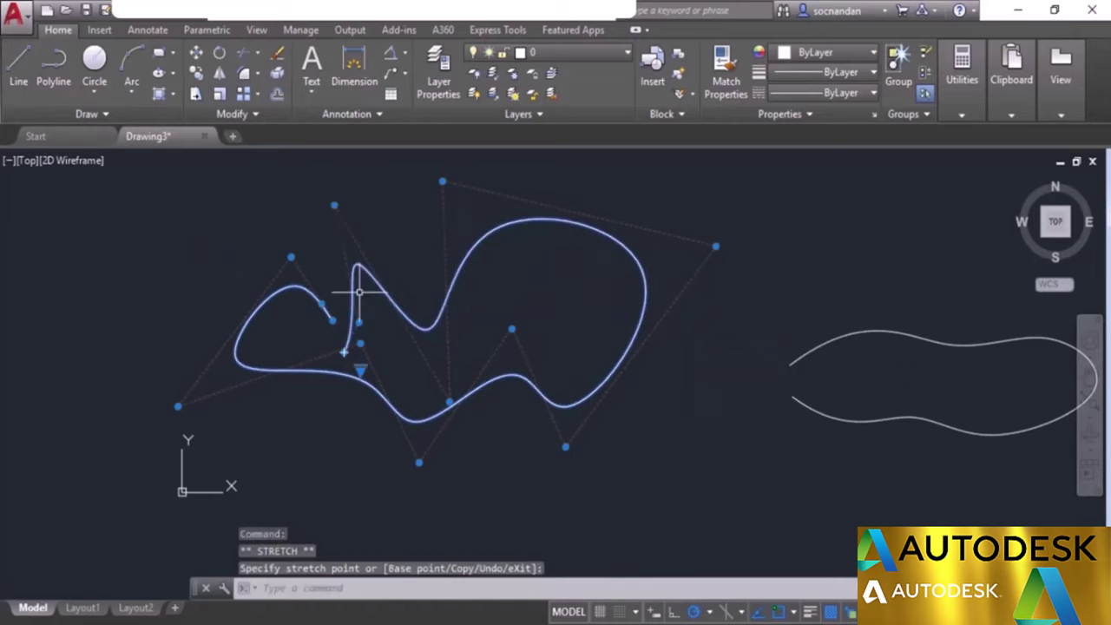
click(178, 407)
click(256, 406)
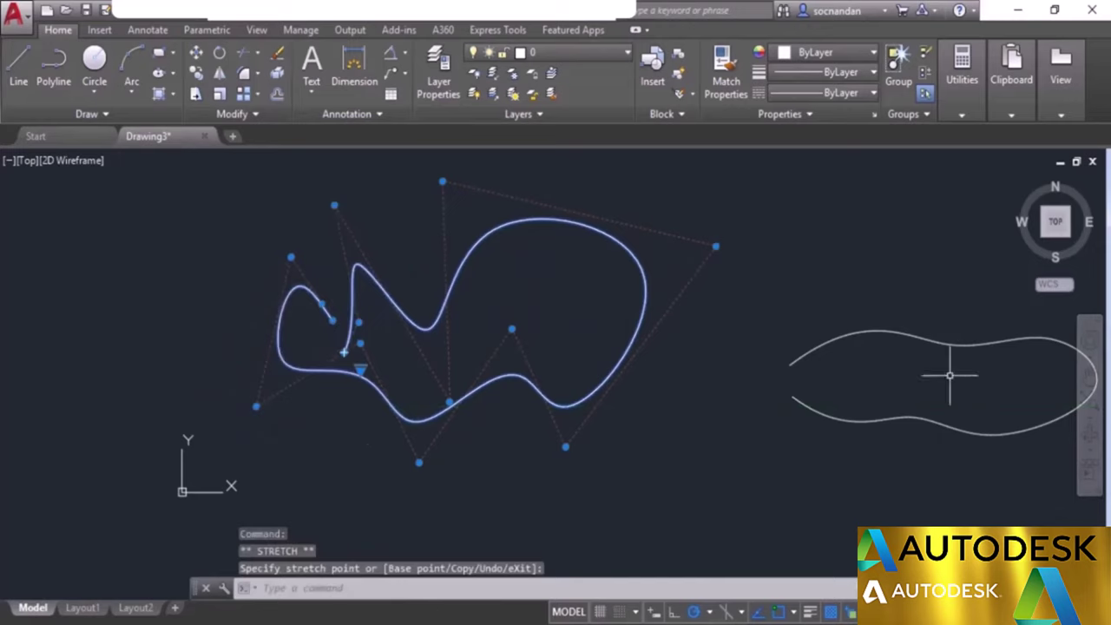
Step: Reshape the right-hand spline by stretching its upper-middle fit point up and two lower fit points down-left and up-left, and deselect both splines
middle_drag(950, 377, 712, 415)
click(693, 381)
click(707, 379)
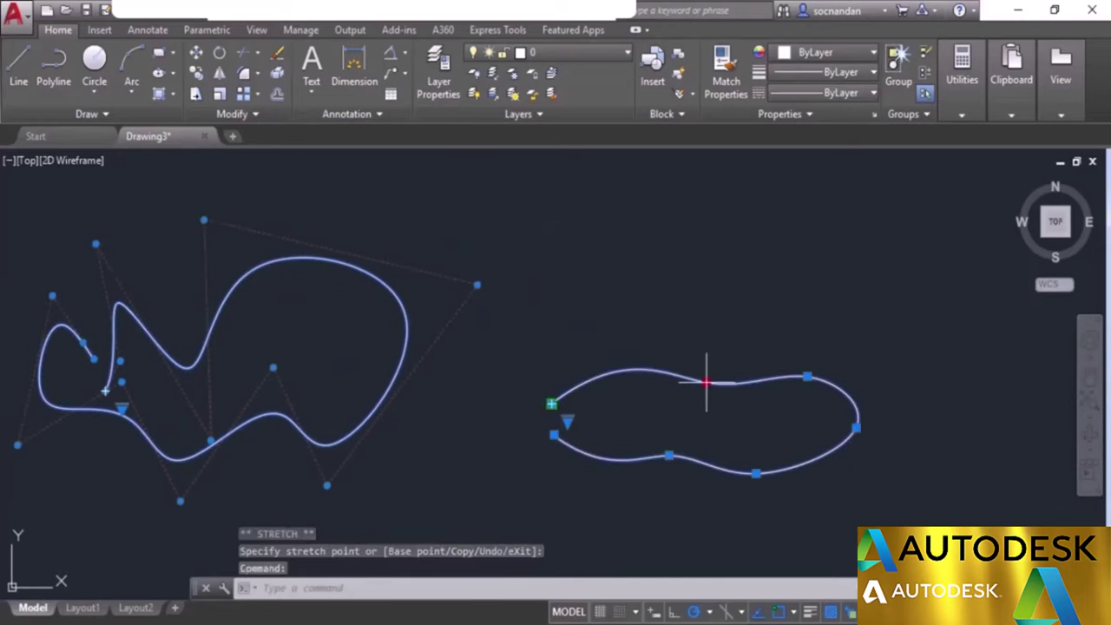
click(659, 289)
click(668, 455)
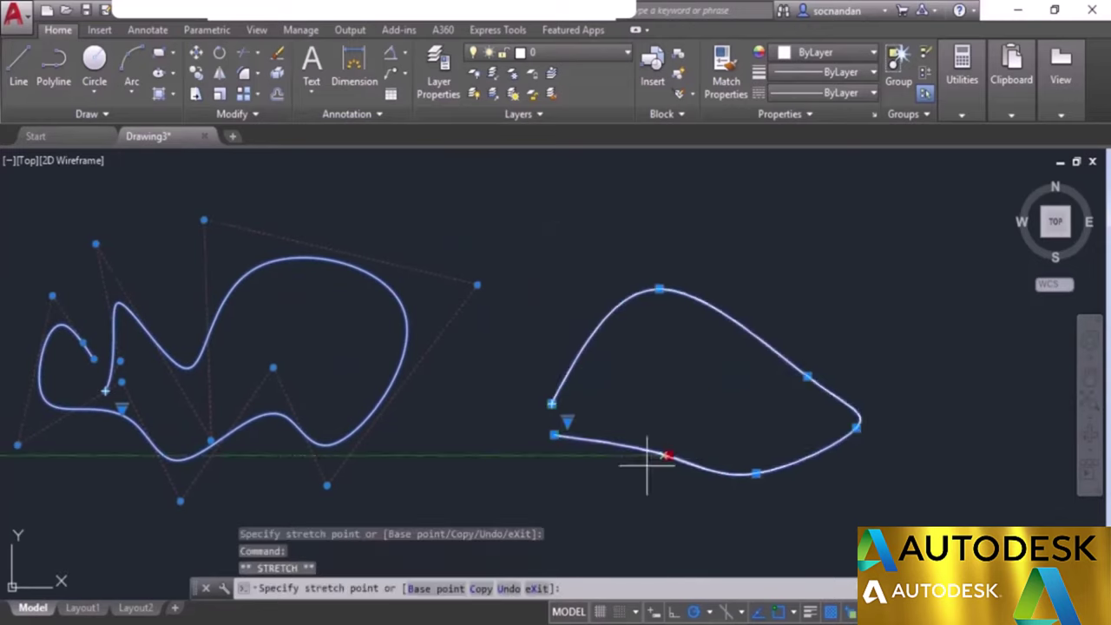
click(585, 507)
click(755, 472)
click(691, 392)
key(Escape)
scroll(731, 454, down, 2)
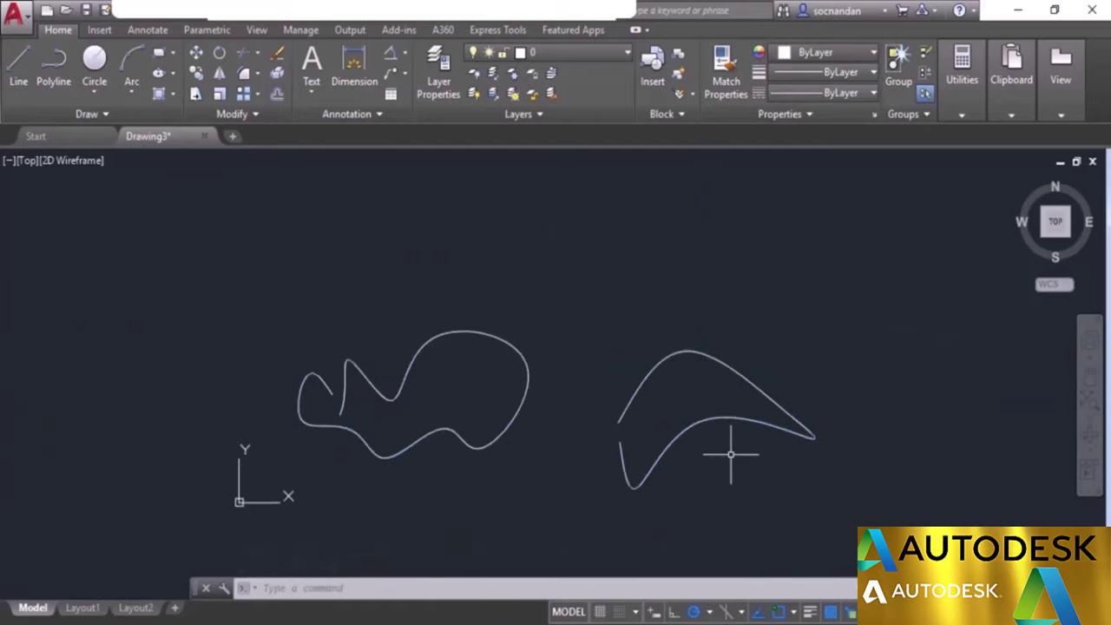
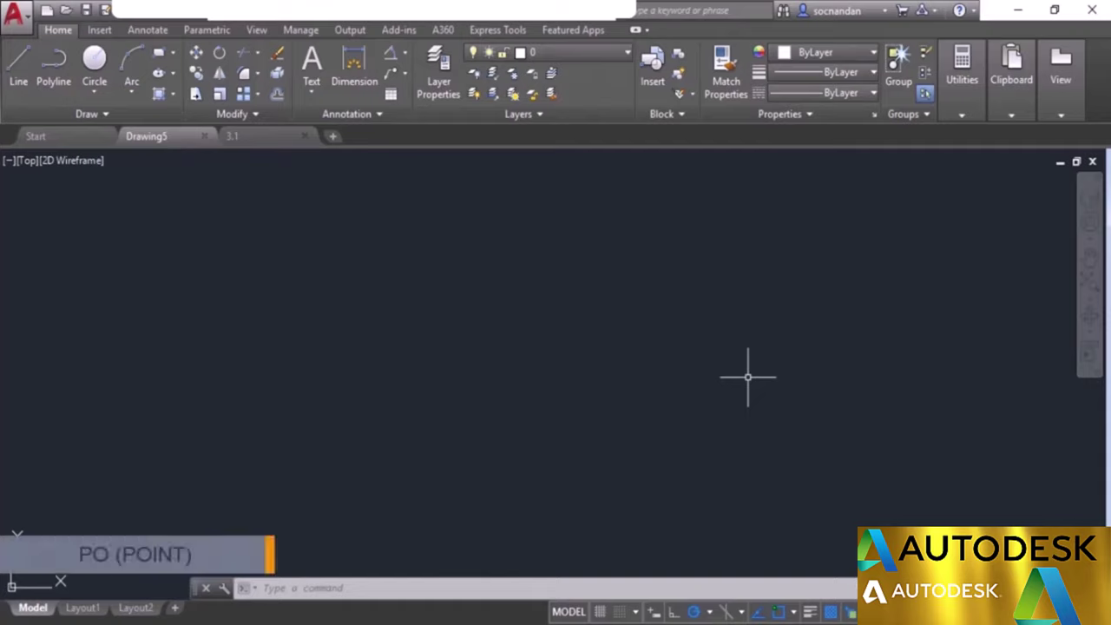
Step: Place six scattered single points in the empty Drawing5 with the POINT command
text(po)
key(Return)
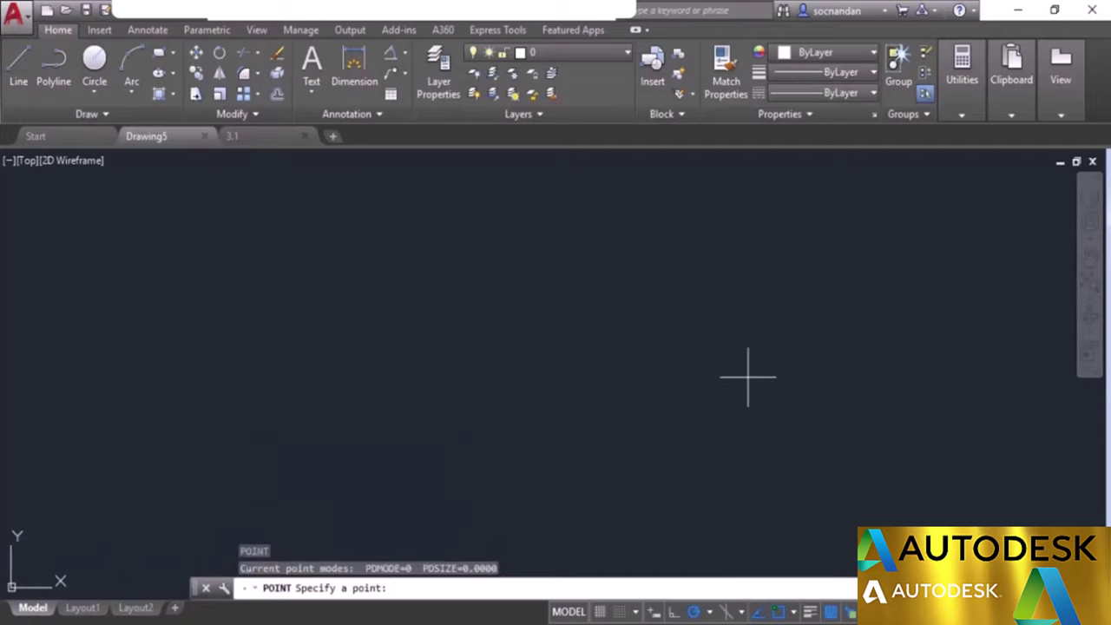
click(438, 402)
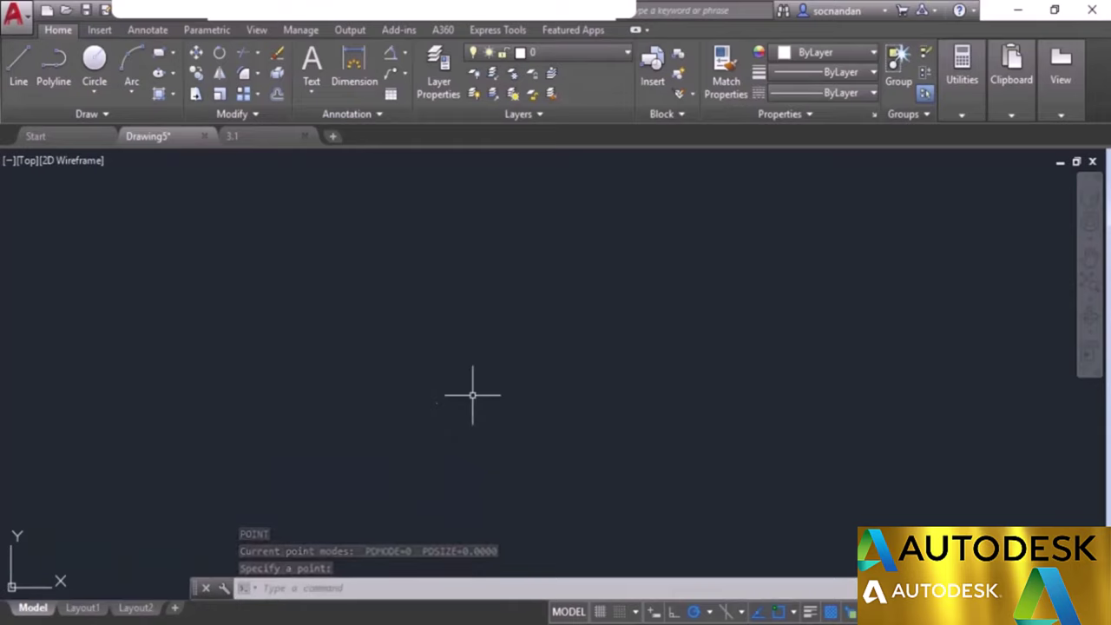
key(Return)
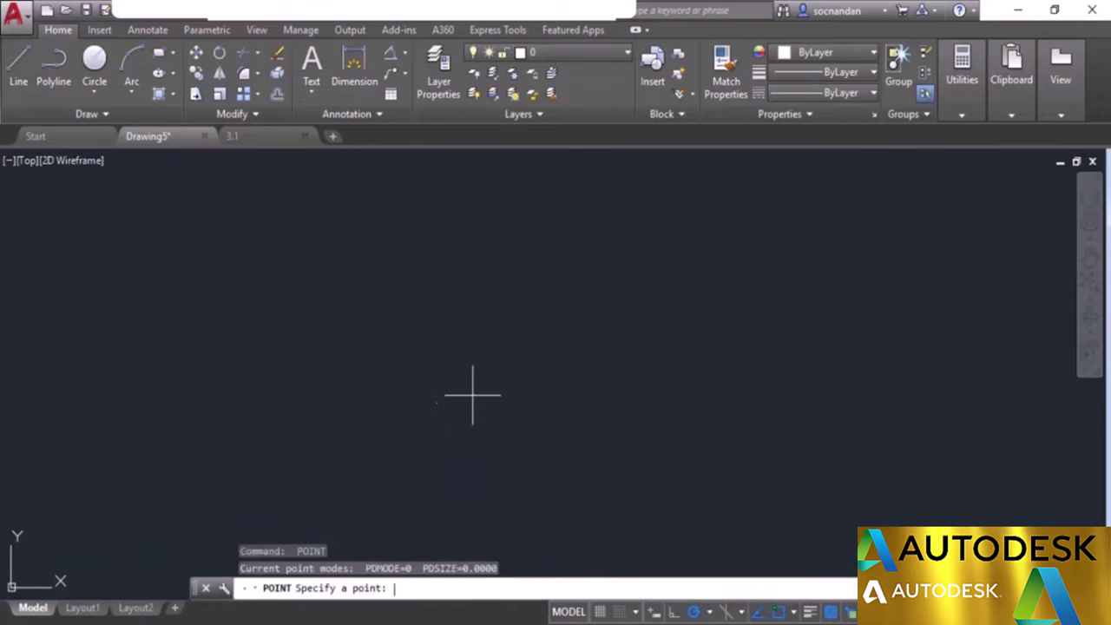
click(509, 293)
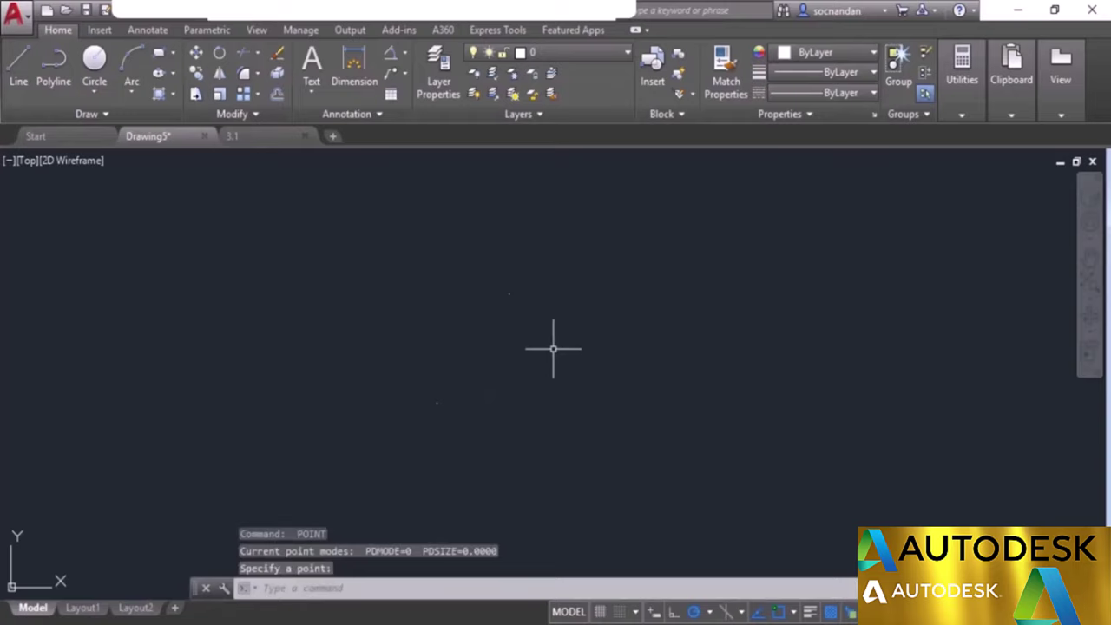
key(Return)
click(553, 376)
key(Return)
click(624, 308)
click(661, 390)
key(Escape)
key(Return)
click(634, 411)
key(Return)
click(573, 456)
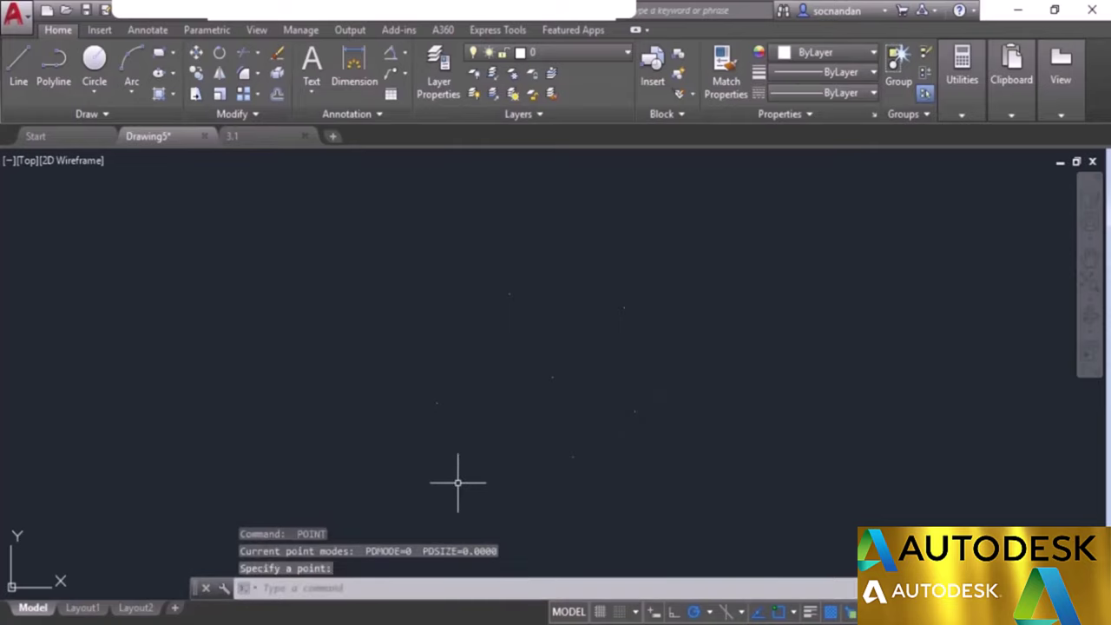
Step: Set the point style to a circle with a cross through it using PTYPE
middle_drag(680, 336, 595, 348)
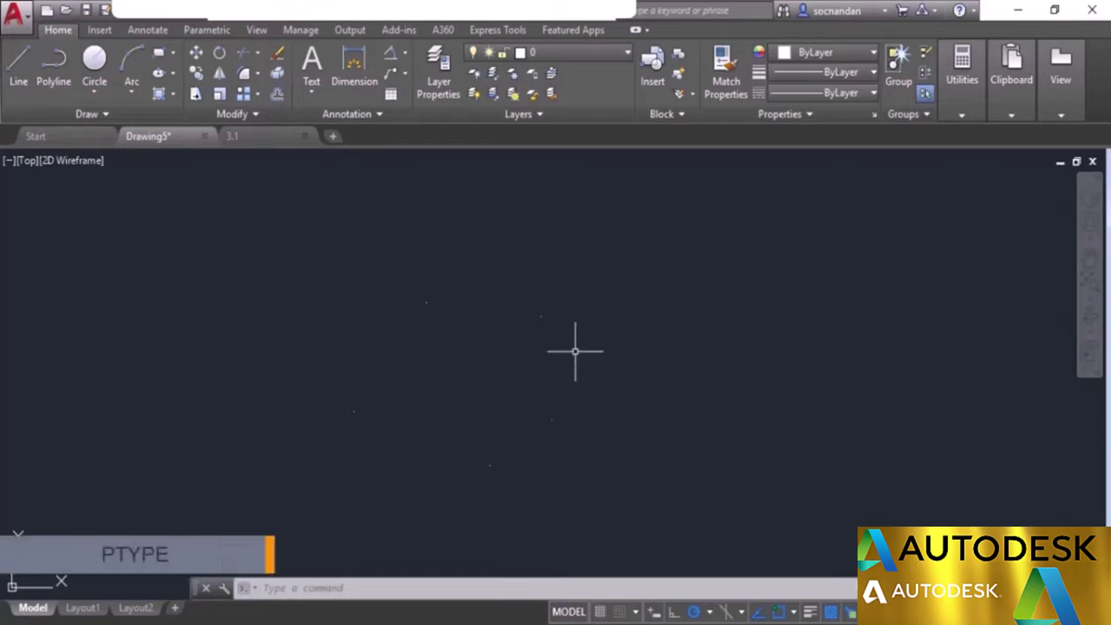
text(PTYPE)
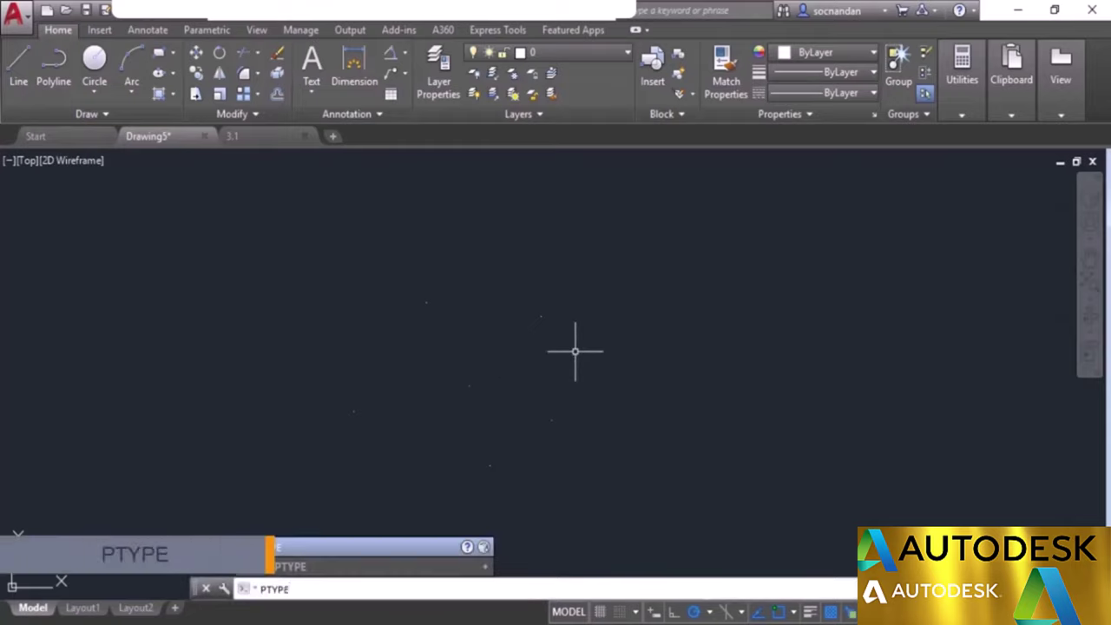
key(Return)
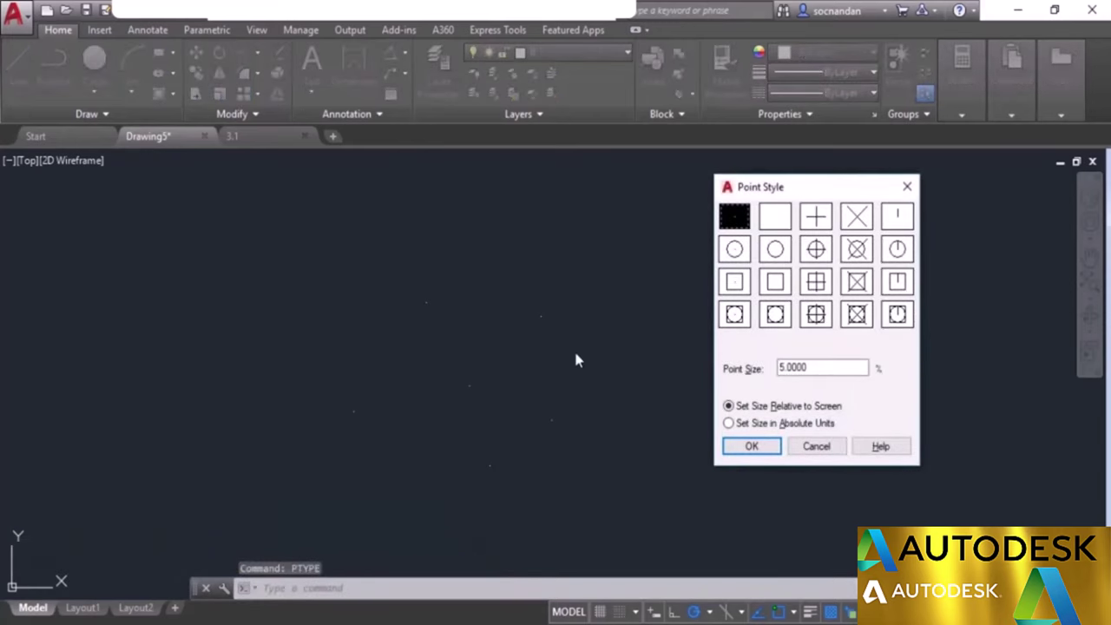
drag(788, 196, 738, 226)
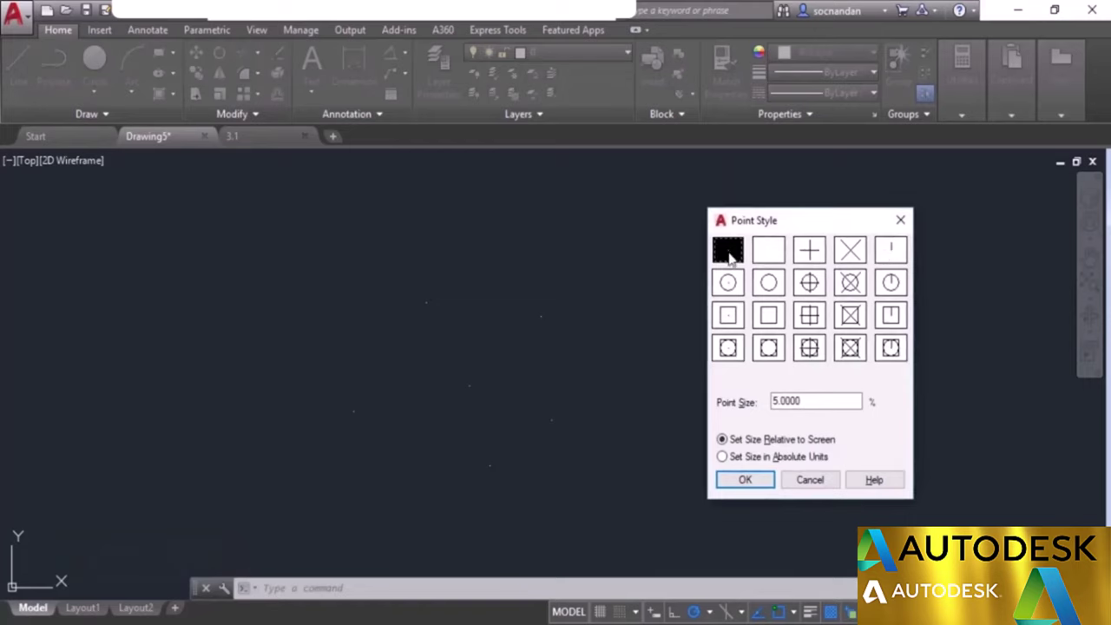
click(810, 283)
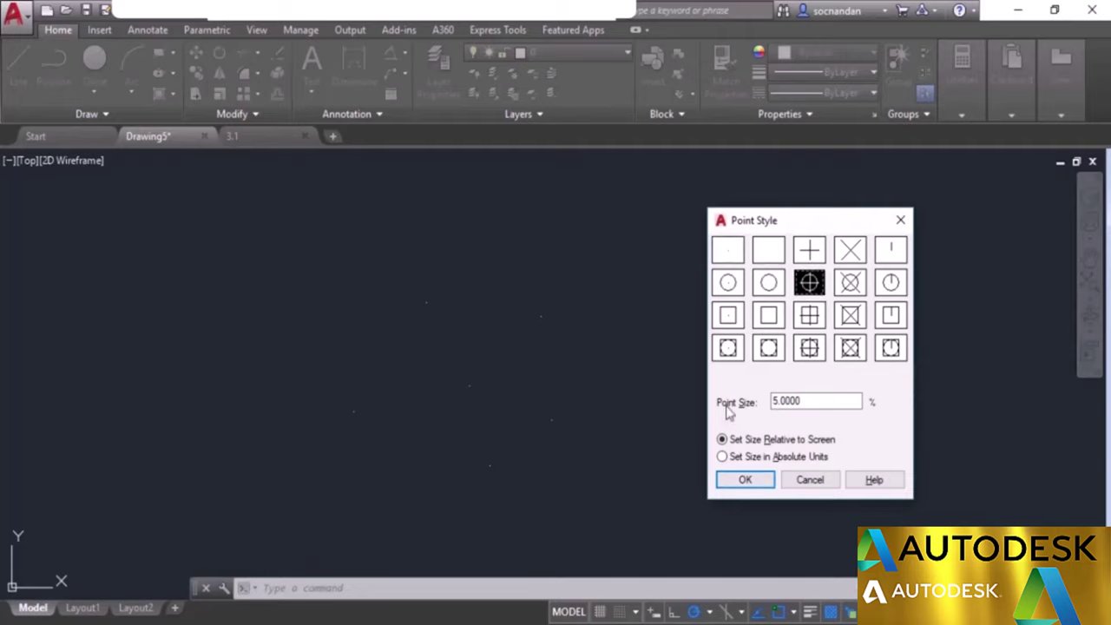
click(743, 482)
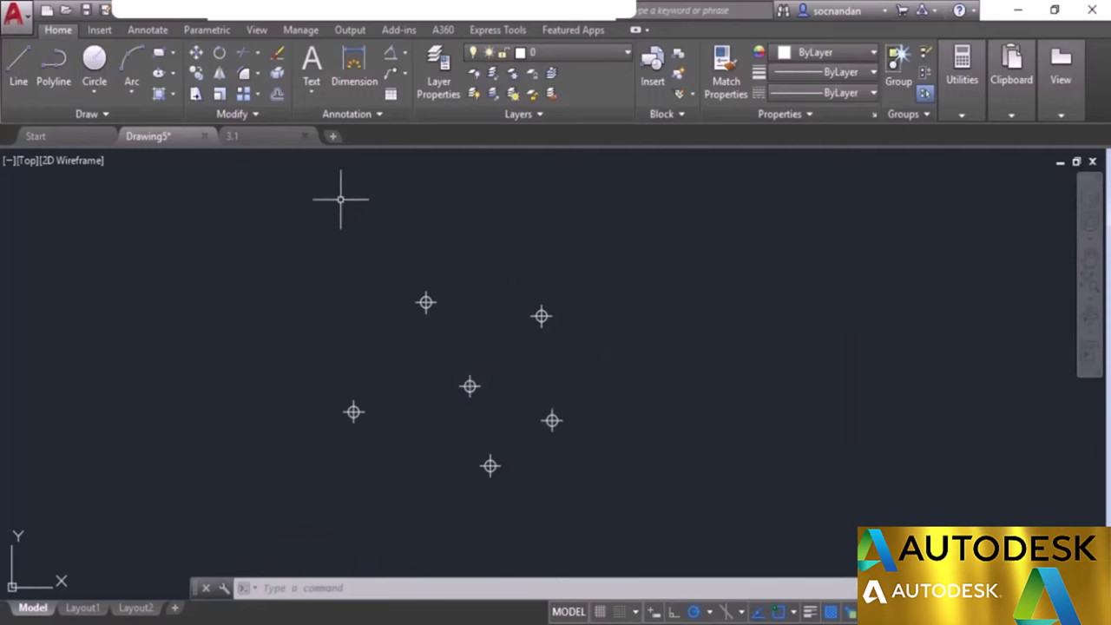
Step: Switch to drawing 3.1 and draw a rectangular revision cloud around the L1 lamp below the SR1 box
click(285, 139)
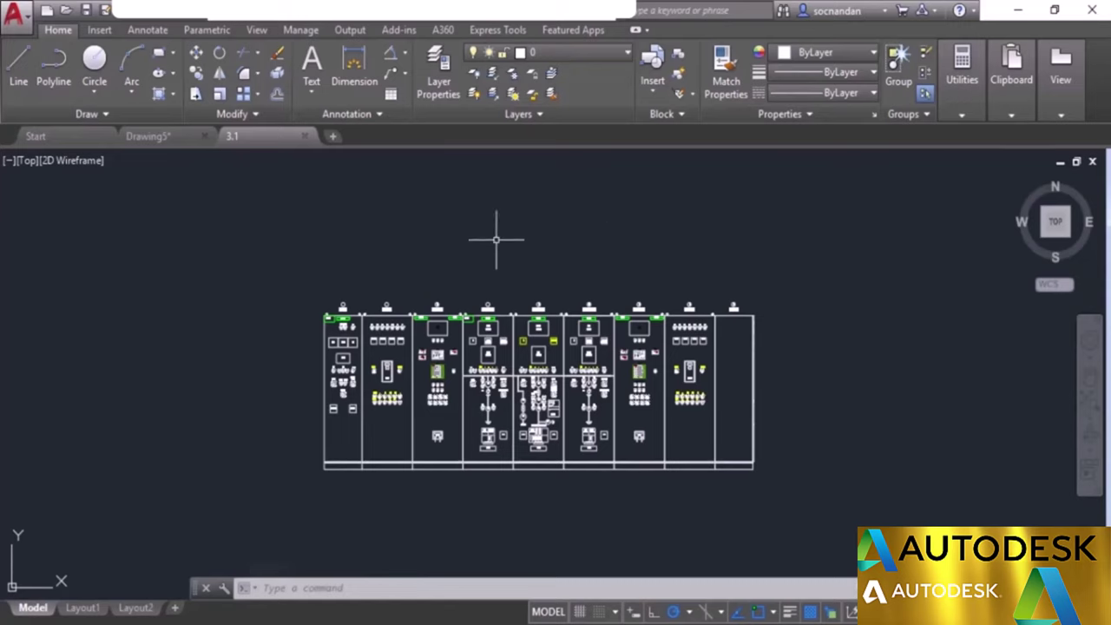
click(156, 115)
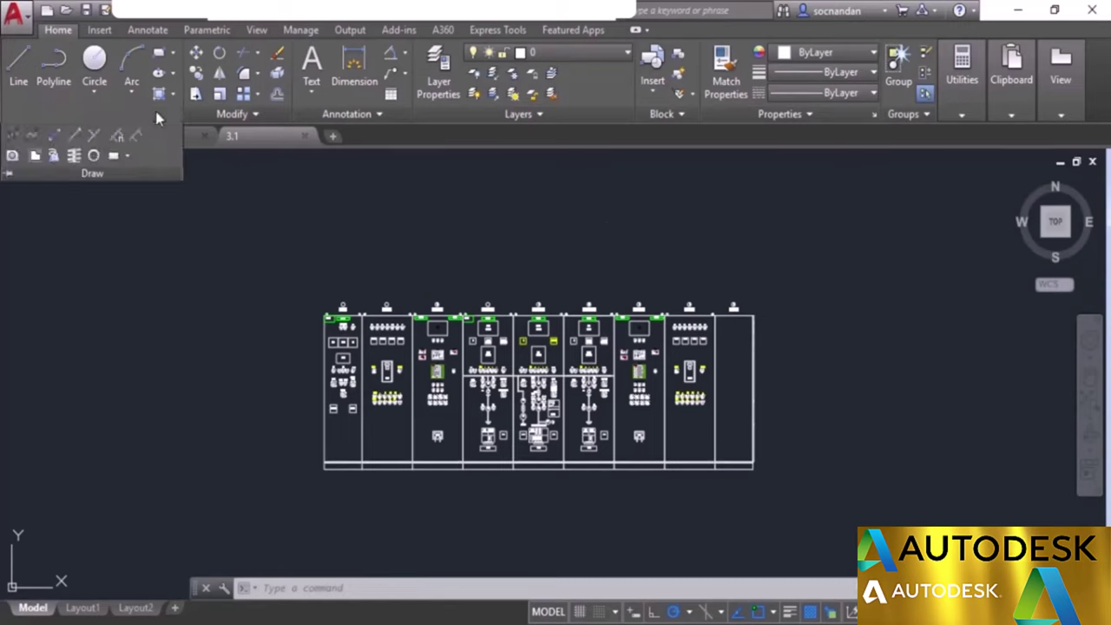
click(129, 157)
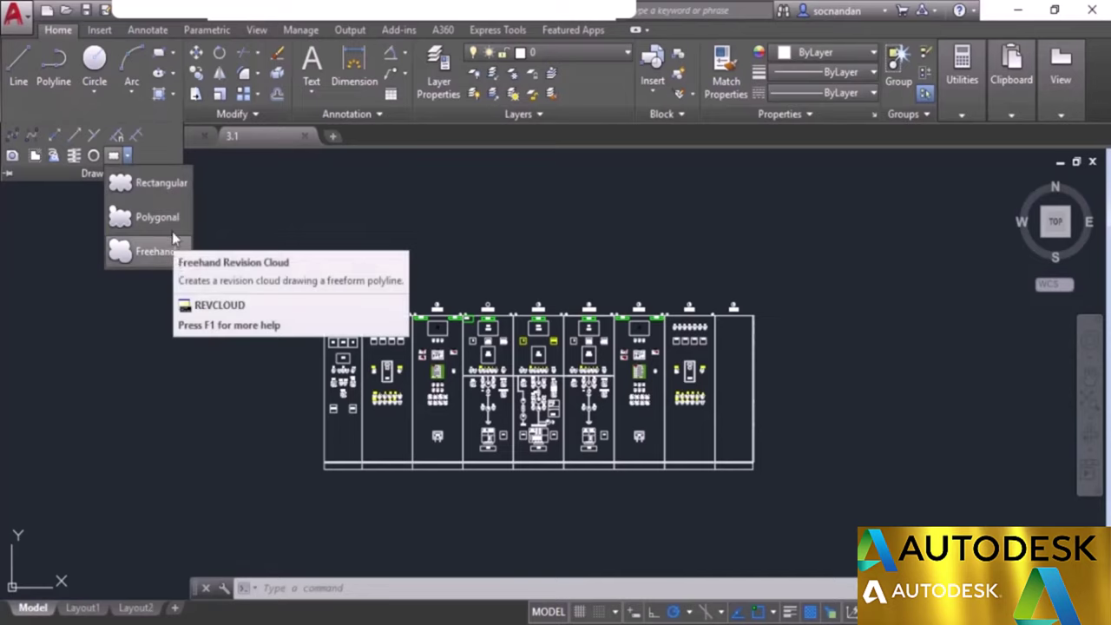
click(160, 186)
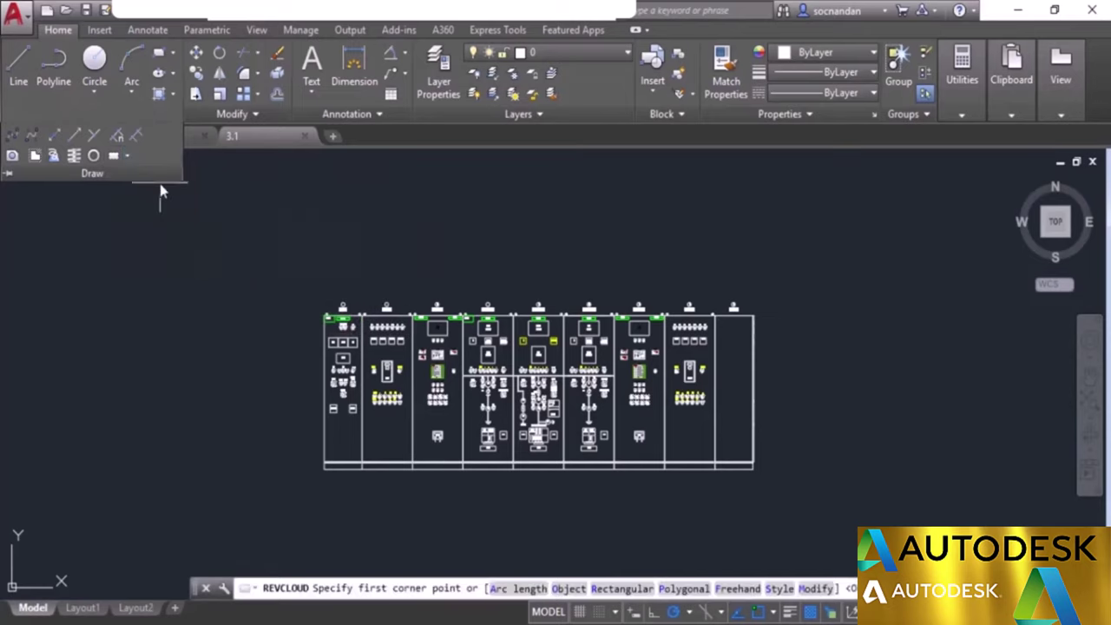
scroll(397, 409, up, 7)
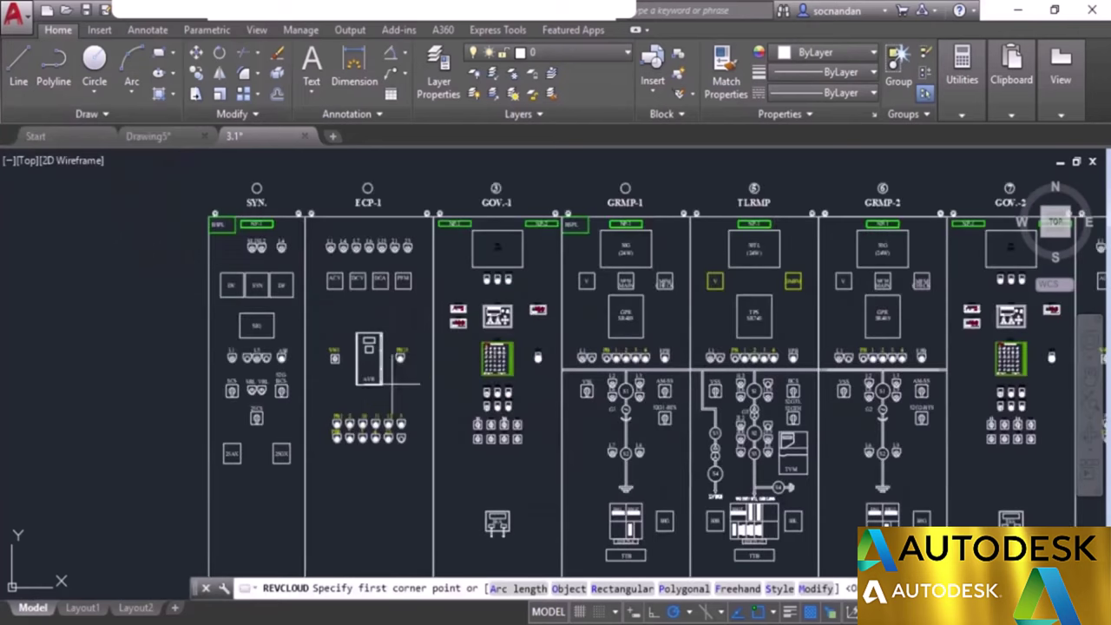
middle_drag(397, 409, 534, 388)
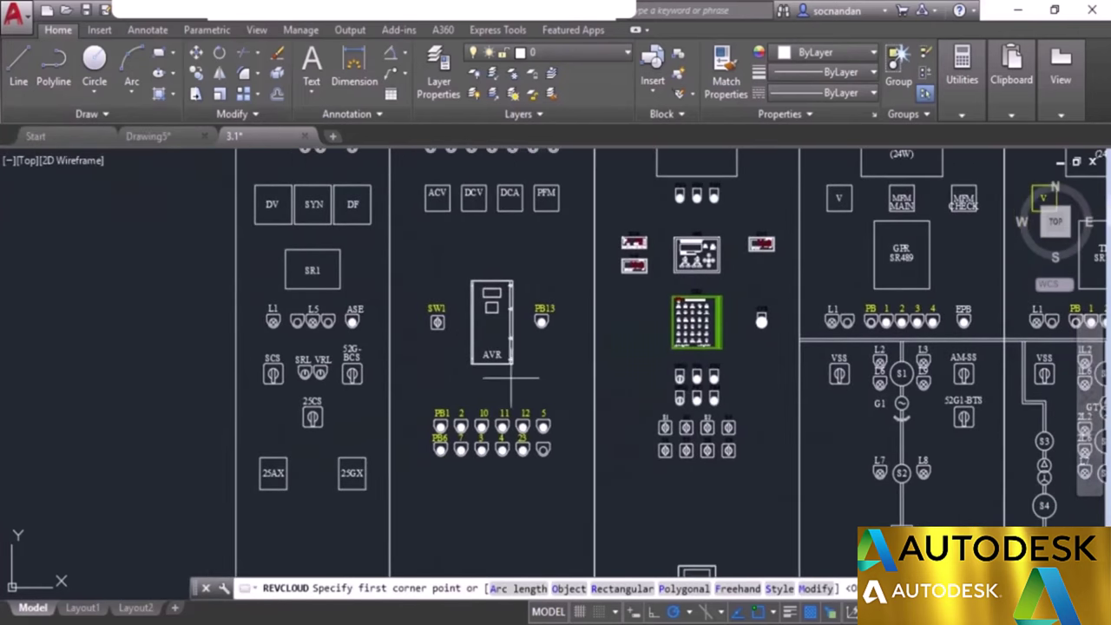
middle_drag(342, 341, 514, 345)
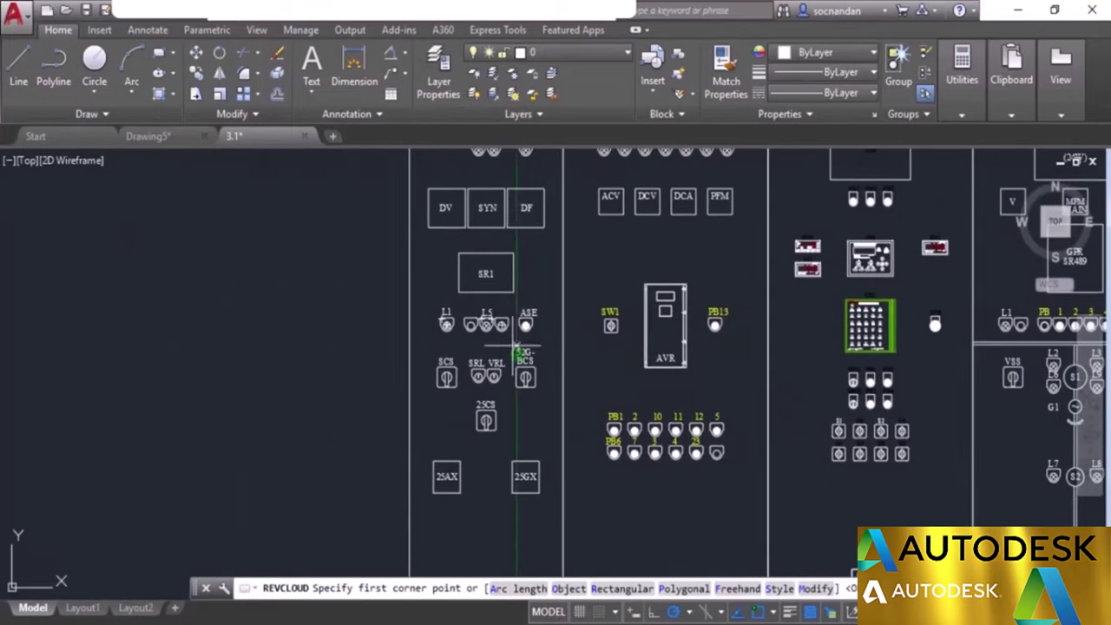
click(424, 294)
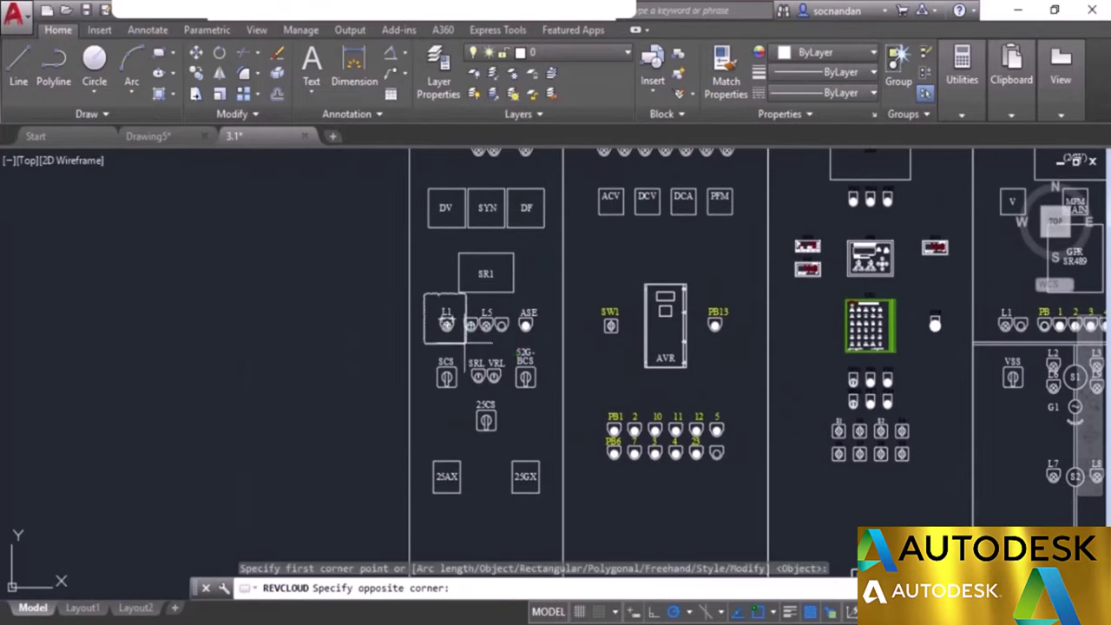
click(466, 346)
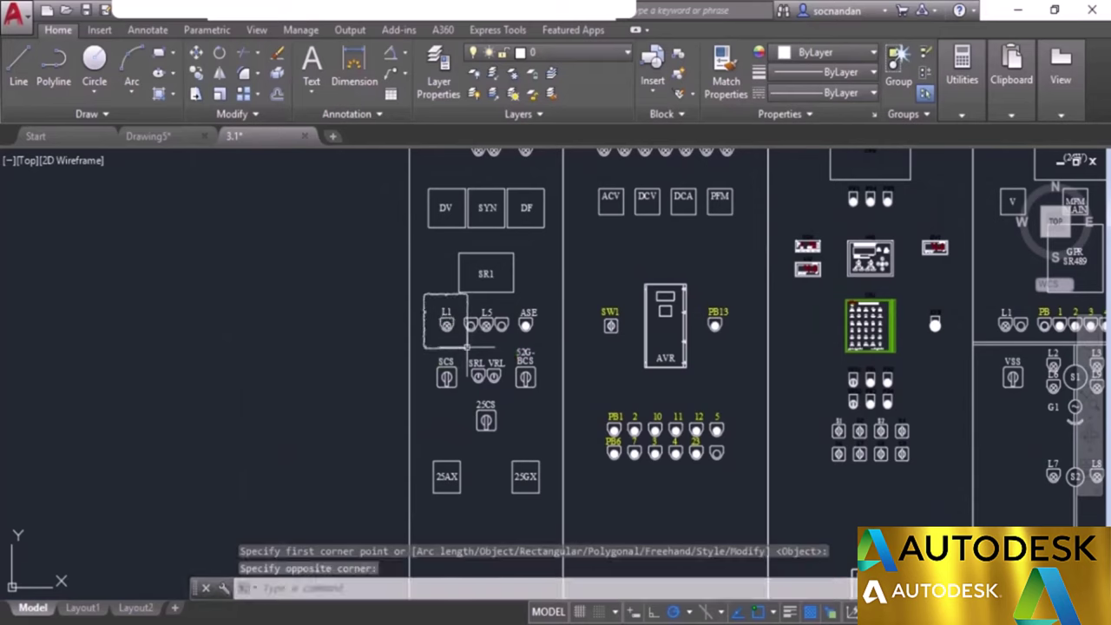
scroll(425, 316, up, 4)
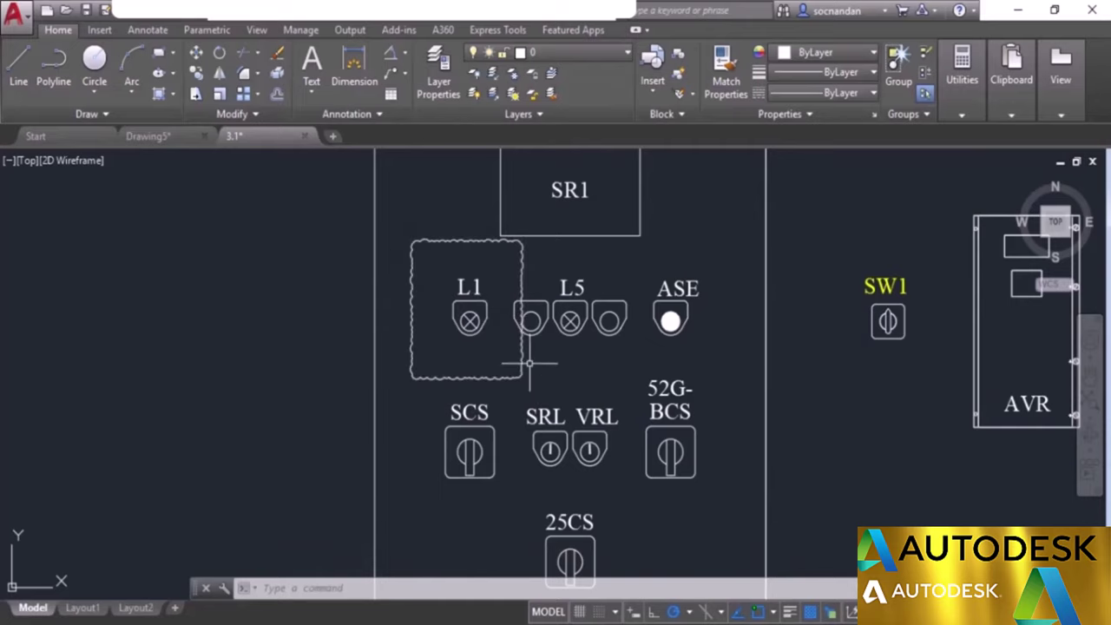
scroll(448, 388, down, 2)
scroll(486, 356, up, 1)
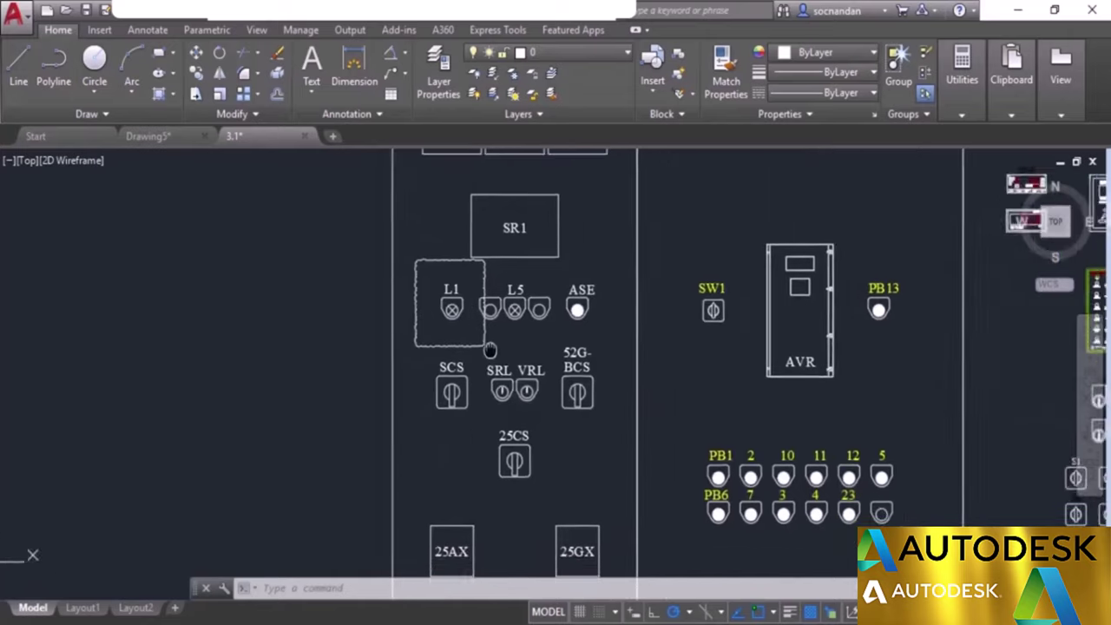
Step: Draw a rectangular revision cloud around the SCS switch with a minimum arc length of 2 and a maximum of 5
click(124, 114)
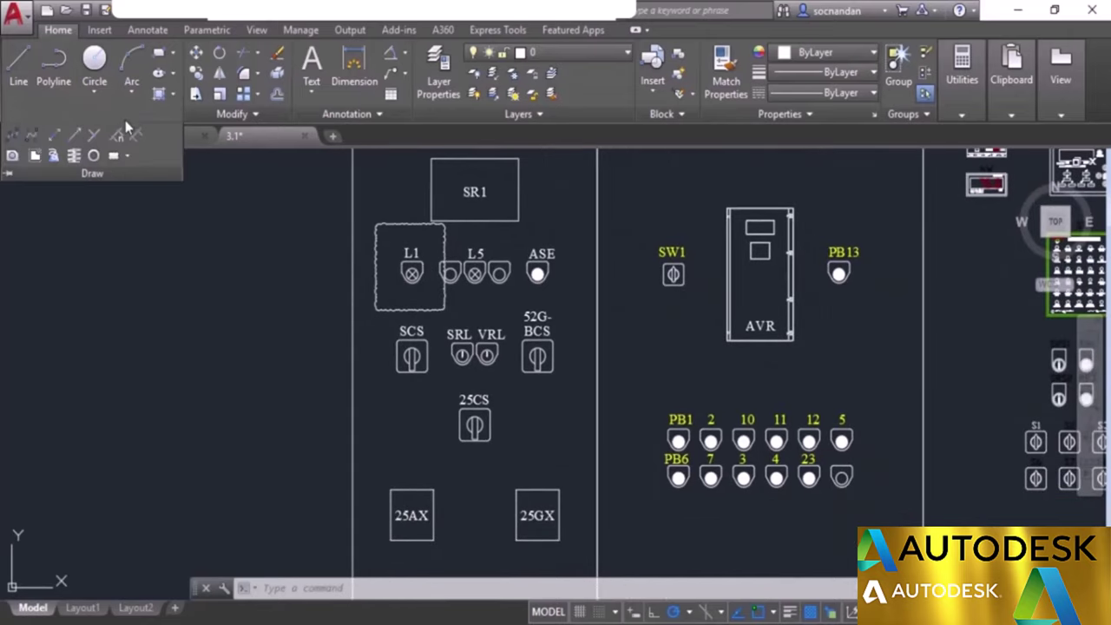
click(116, 160)
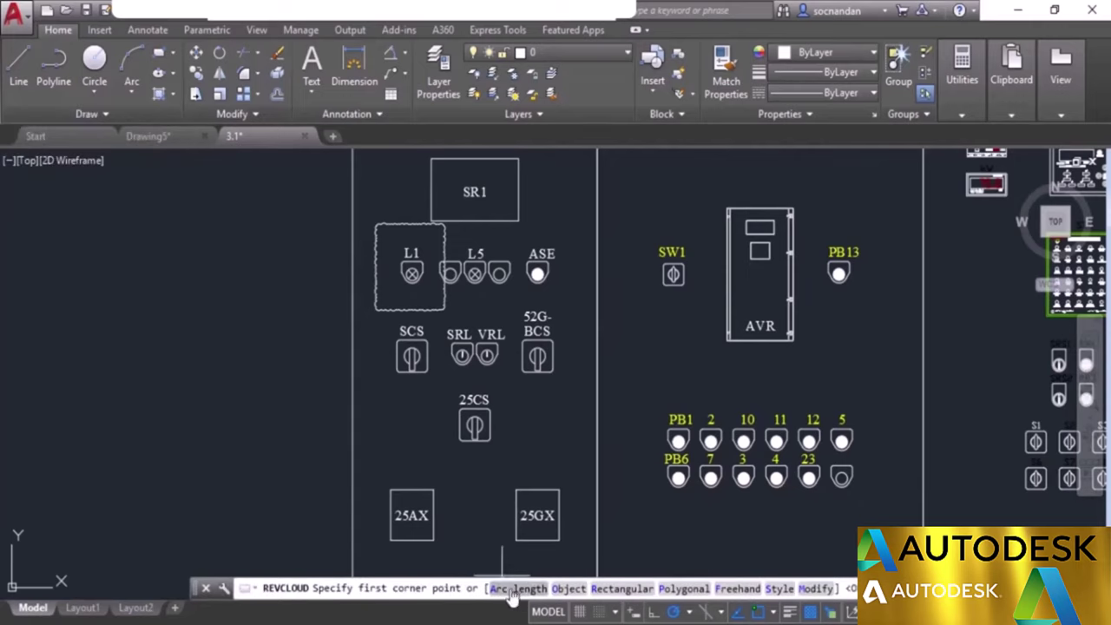
click(510, 589)
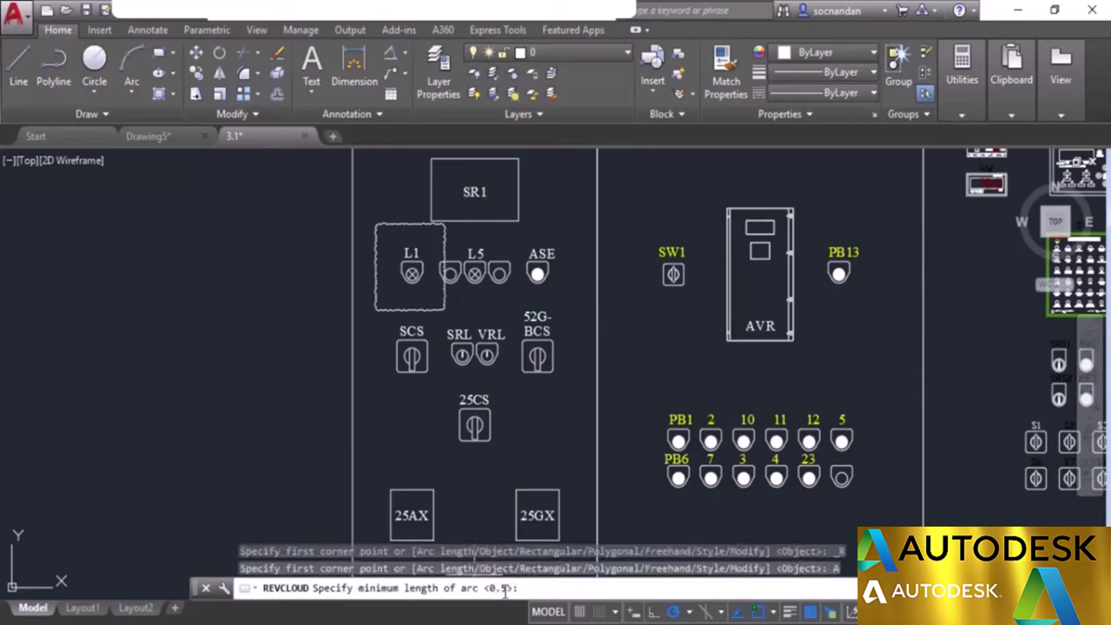
text(2)
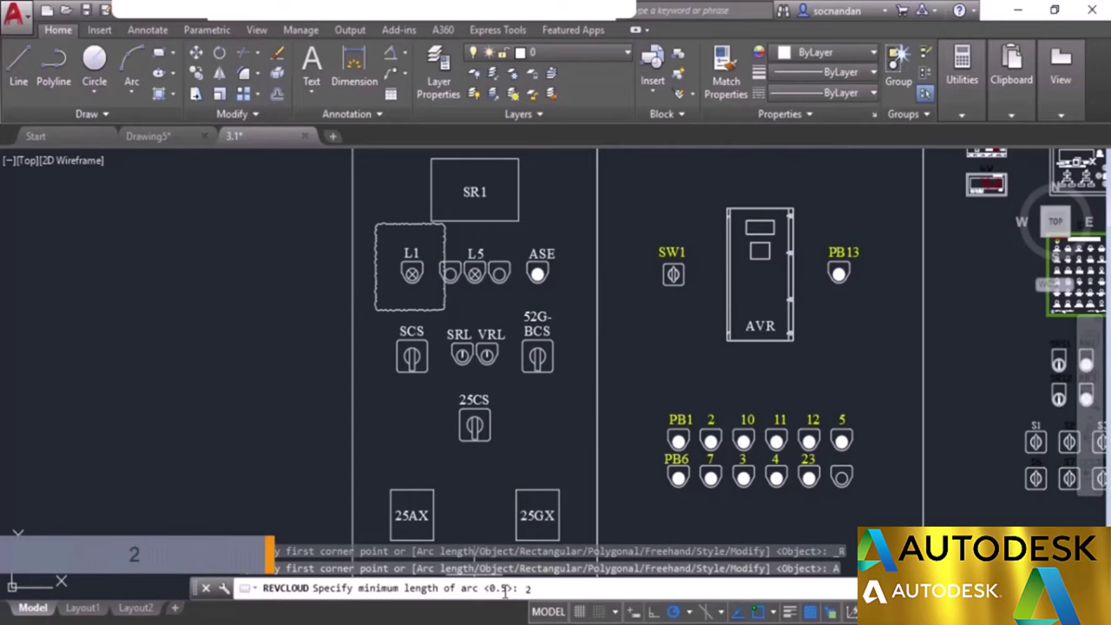
key(Return)
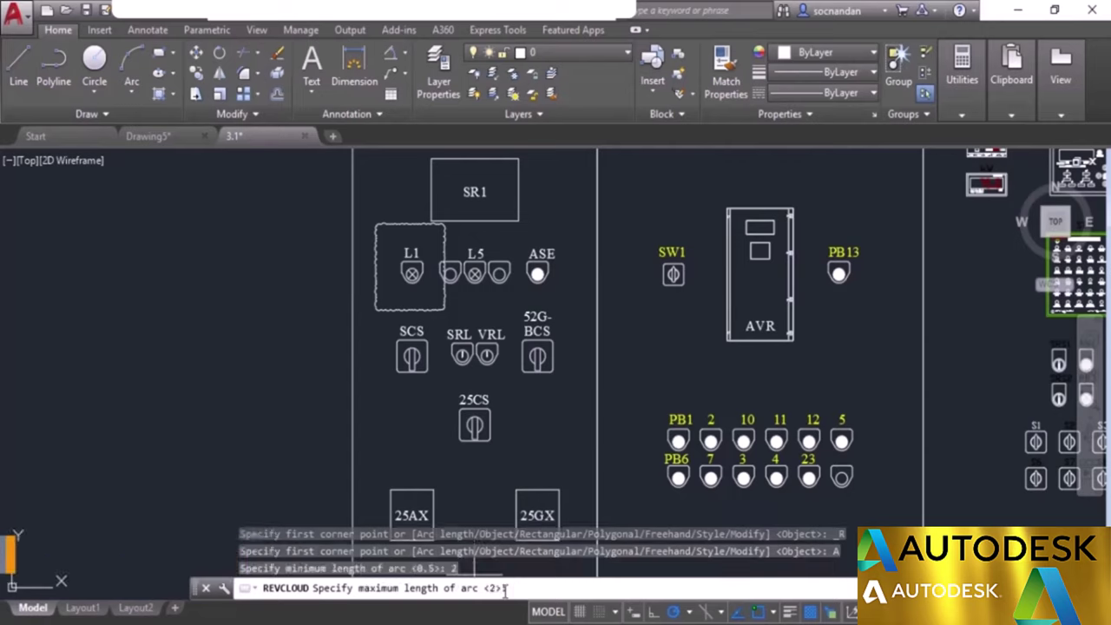
text(5)
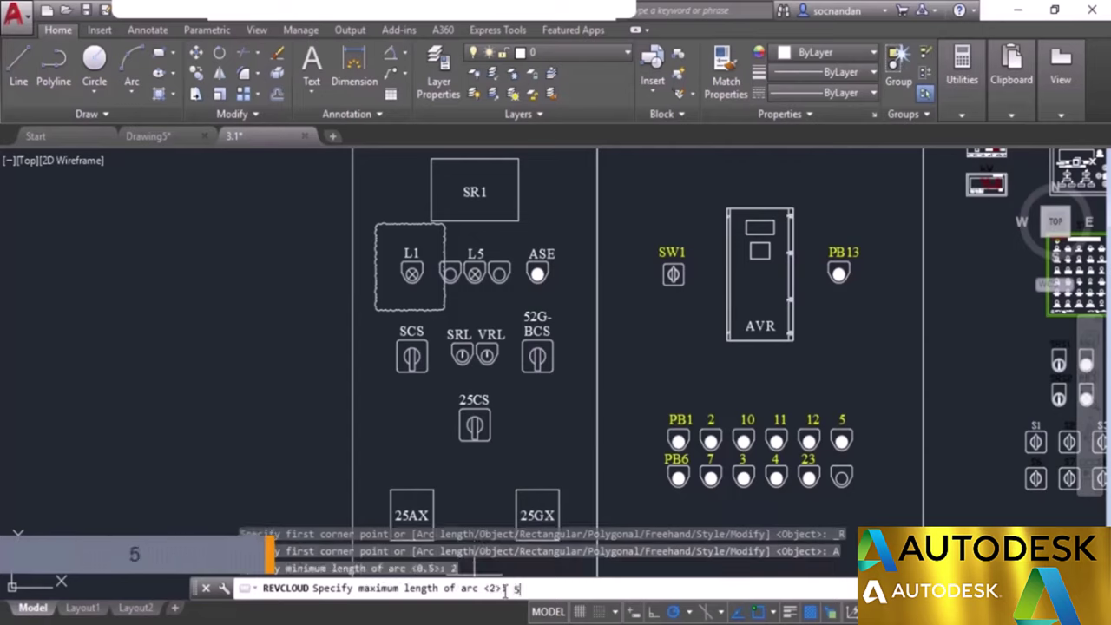
key(Return)
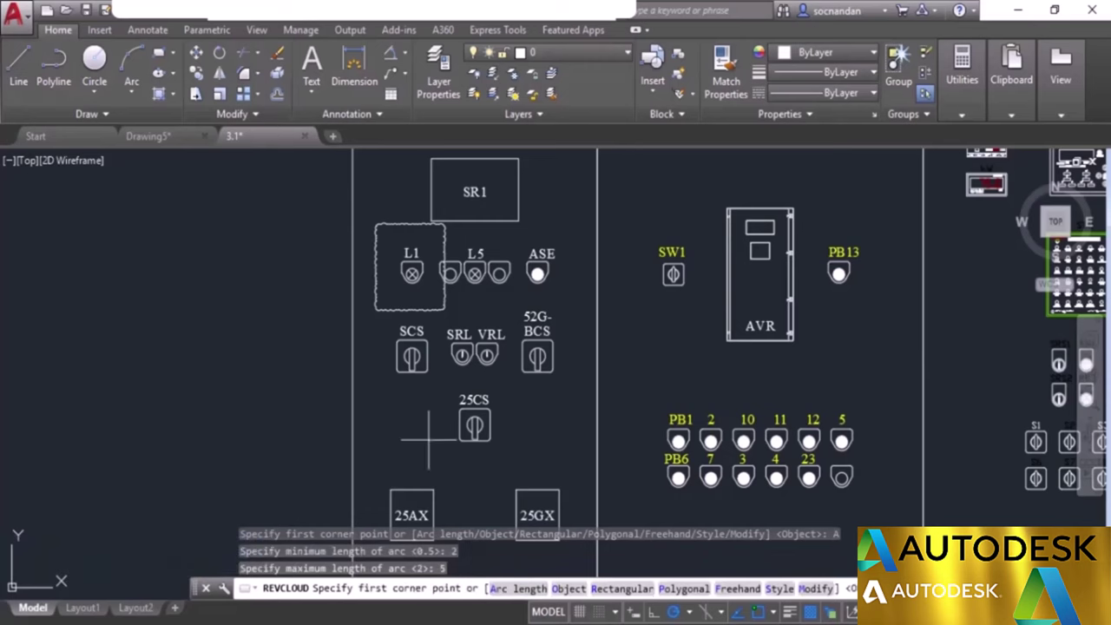
scroll(378, 352, up, 2)
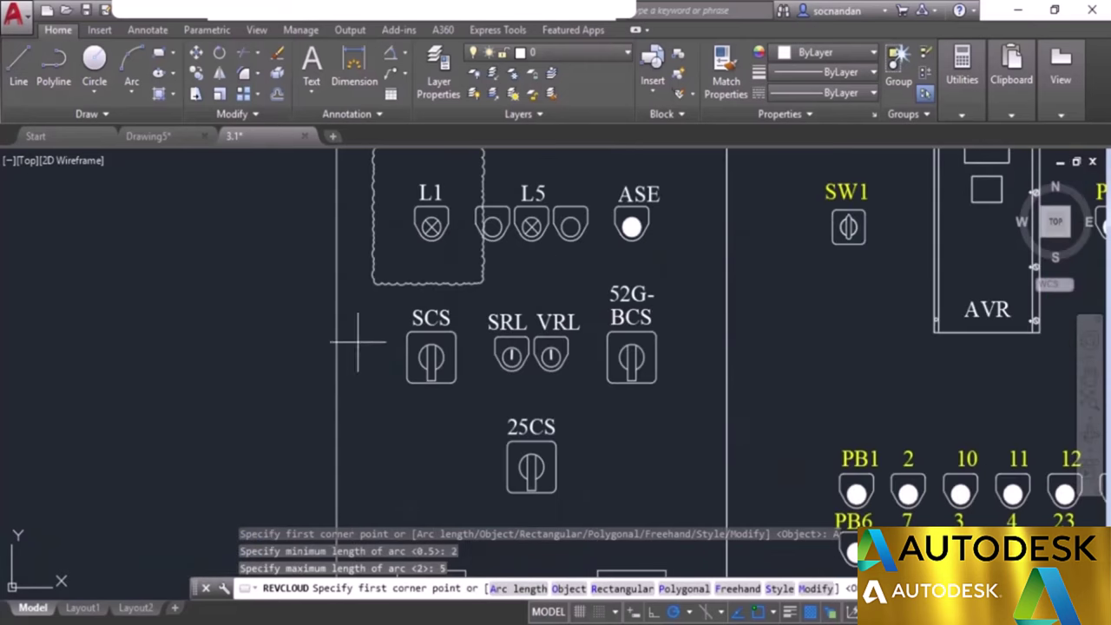
click(382, 300)
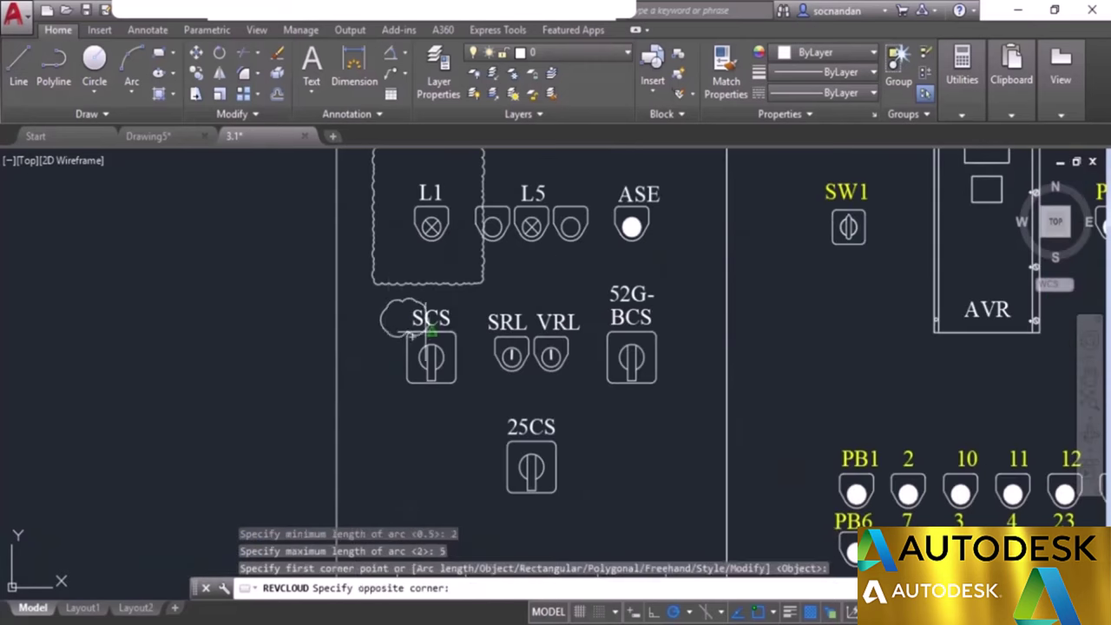
click(486, 438)
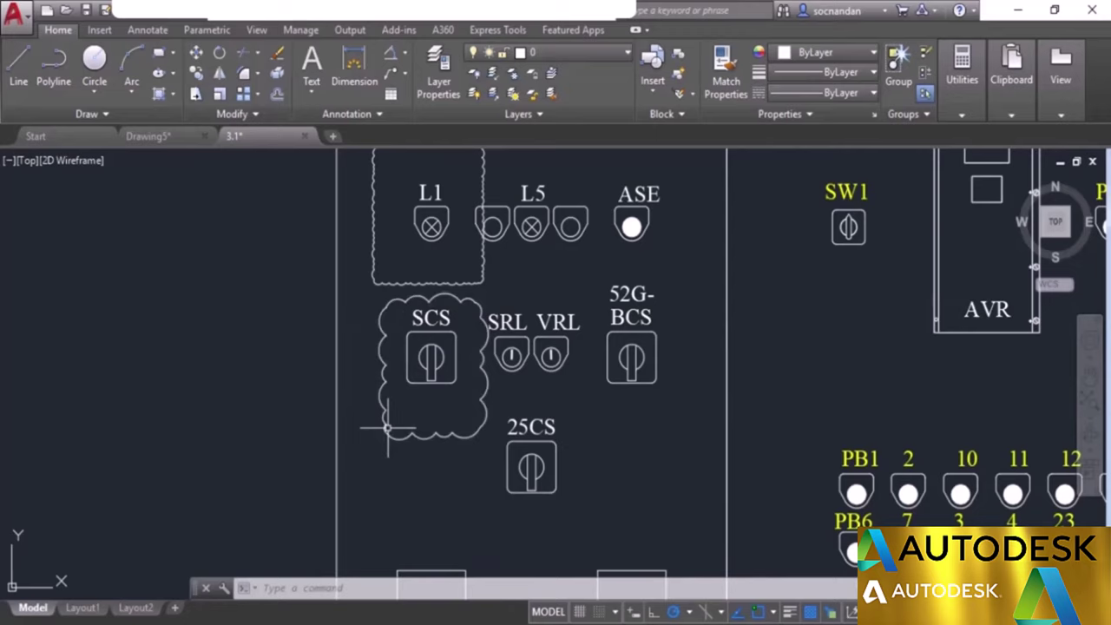
Step: Erase the two rectangular revision clouds around the L1 lamp and the SCS switch
click(388, 323)
click(363, 233)
right_click(363, 233)
click(398, 313)
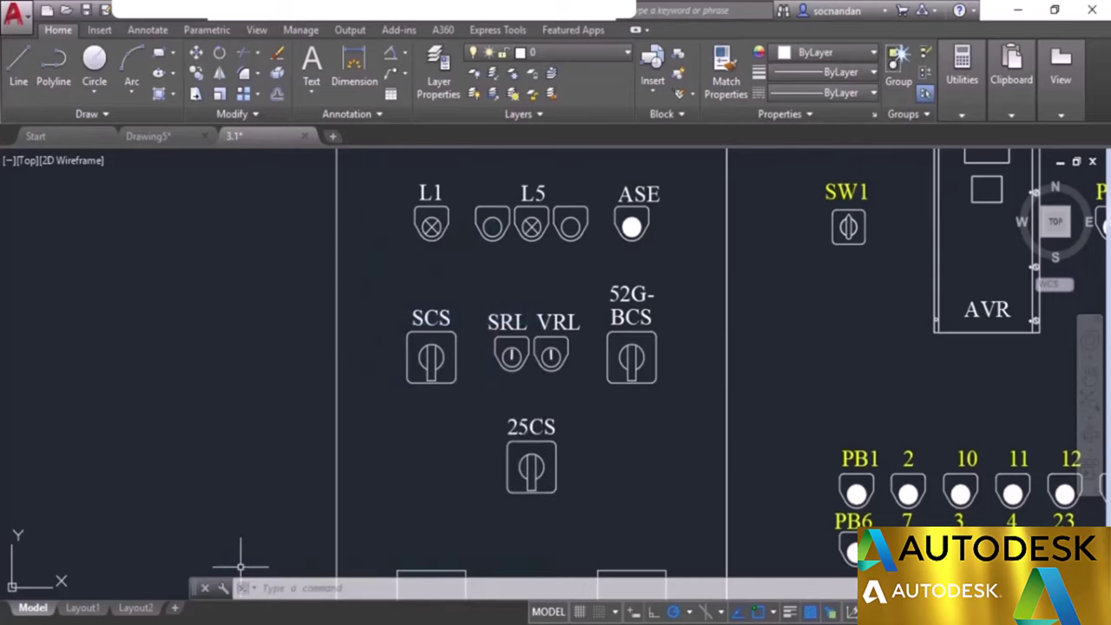
Step: Draw one polygonal revision cloud that encloses both the SCS and 25CS switches and leaves SRL and VRL outside
click(109, 116)
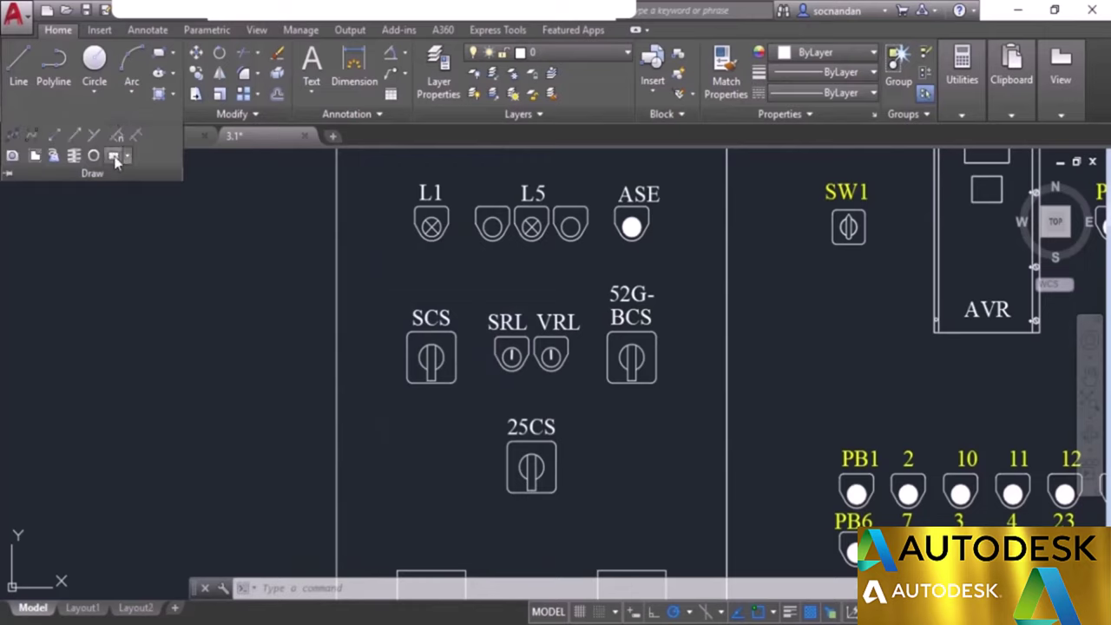
click(114, 158)
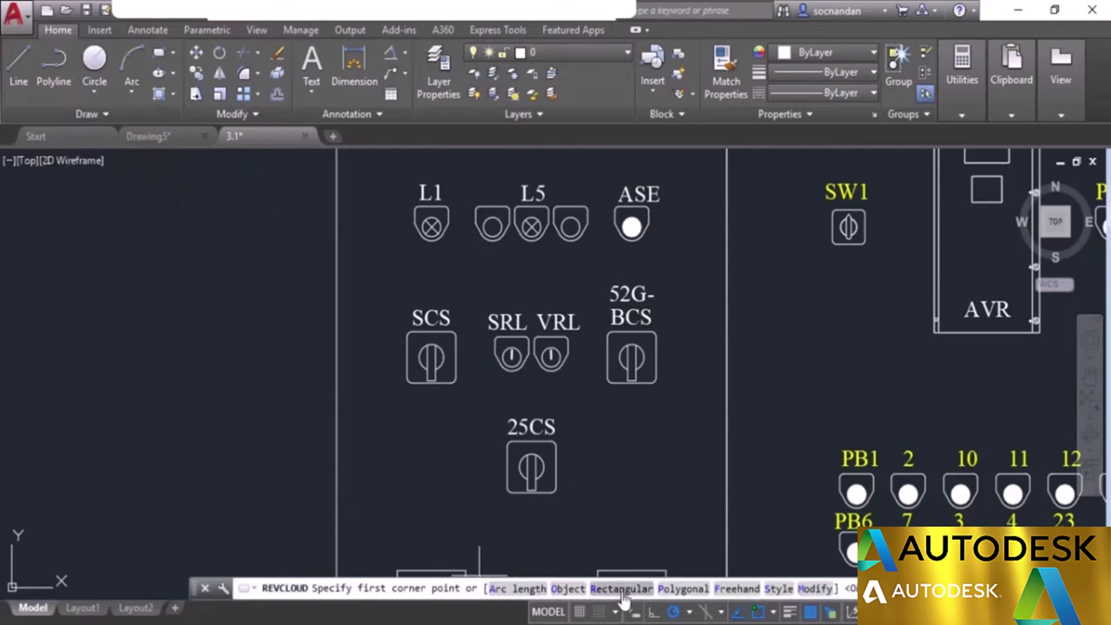
click(682, 589)
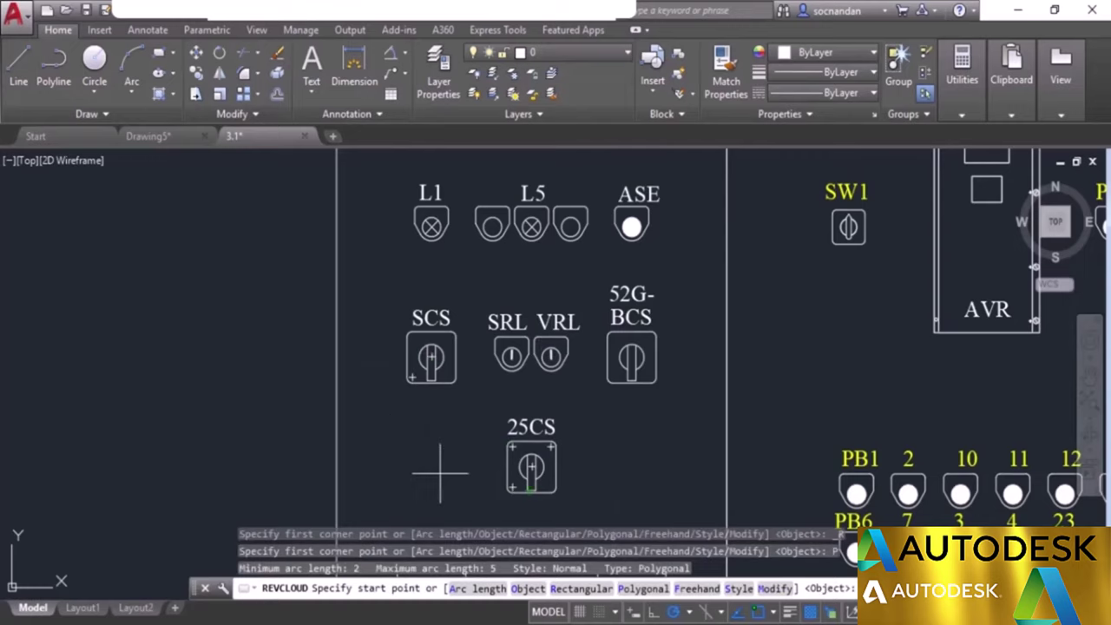
middle_drag(463, 458, 486, 402)
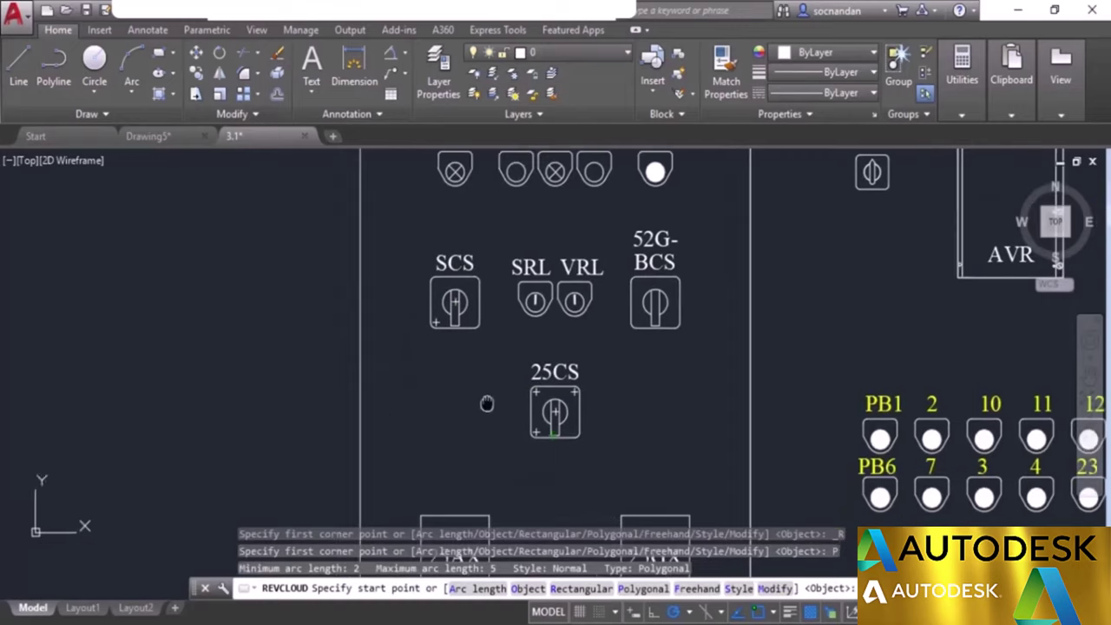
click(401, 243)
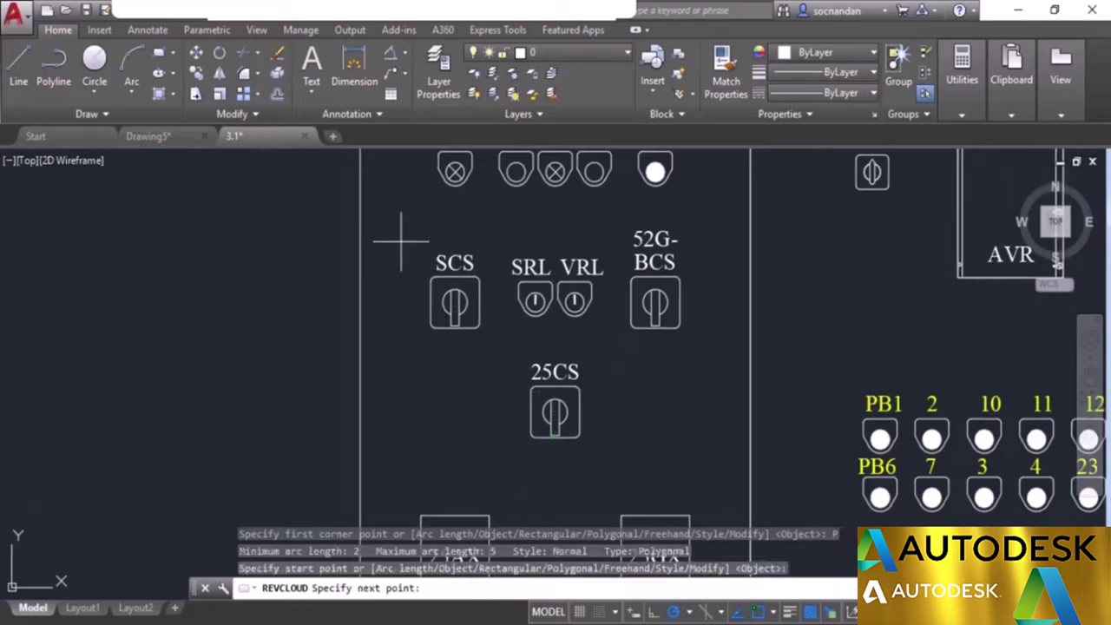
click(404, 371)
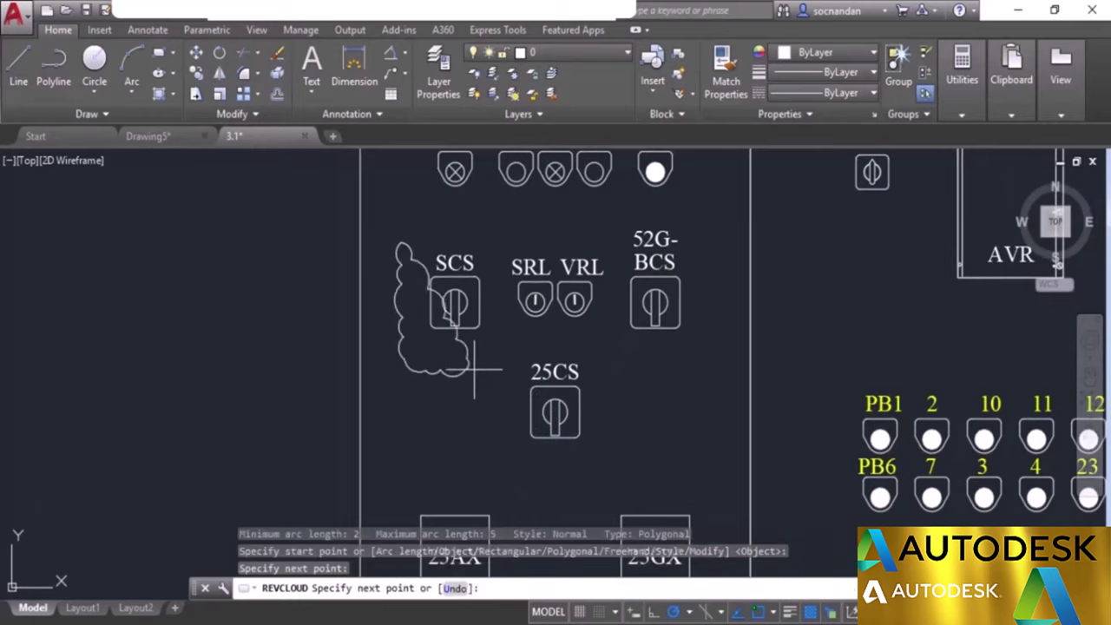
click(491, 386)
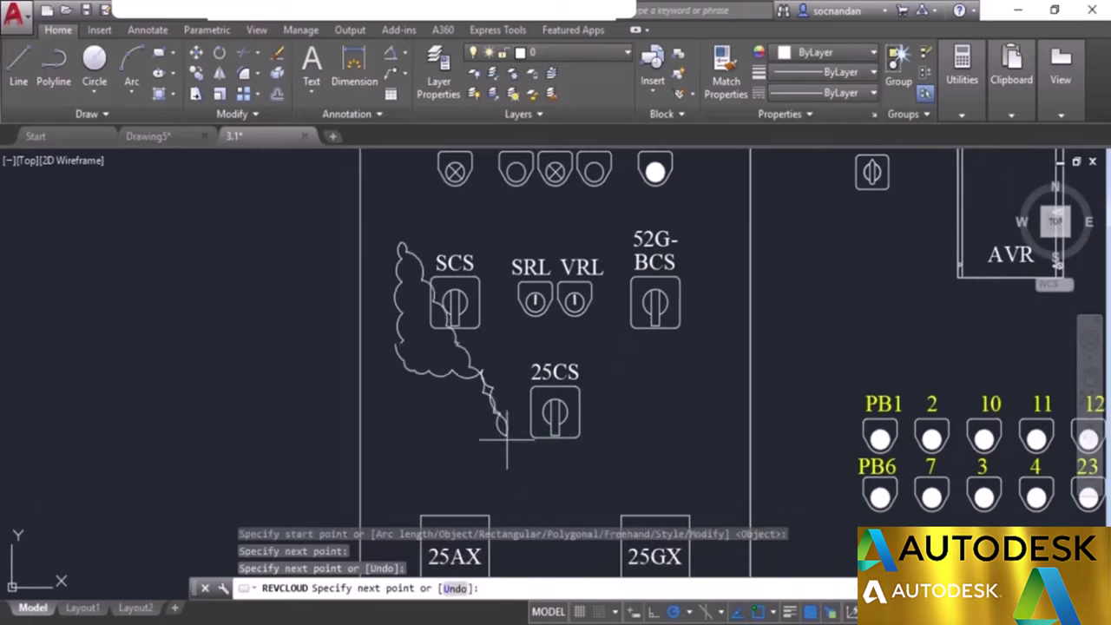
click(640, 444)
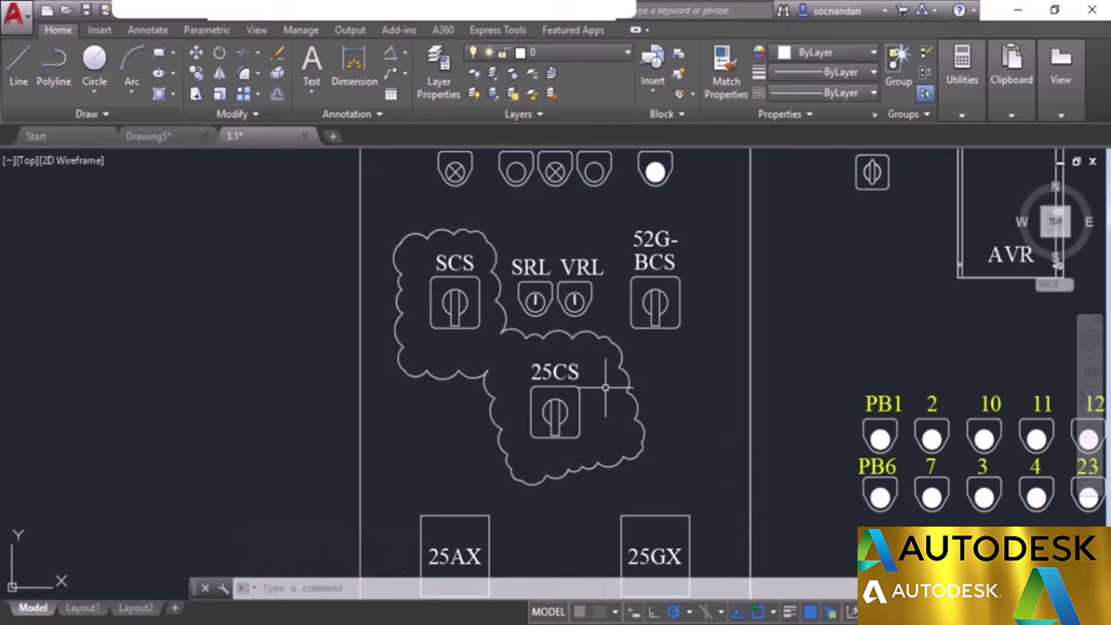
Step: Draw a closed freehand revision cloud around the 25AX box, extending into the empty area below it
key(Return)
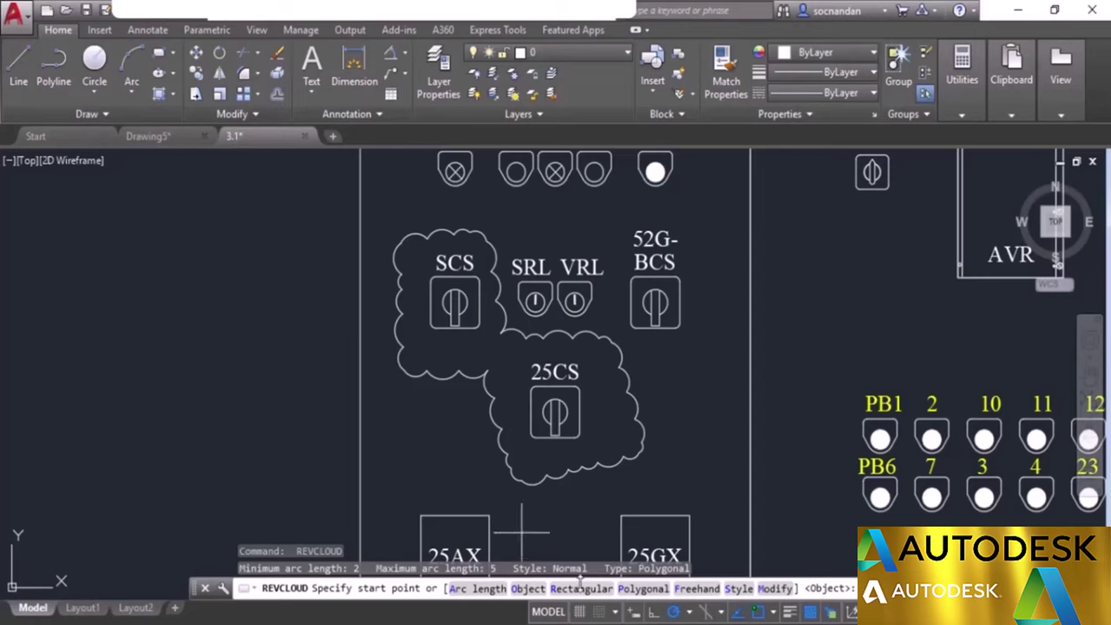
click(699, 590)
scroll(692, 444, down, 2)
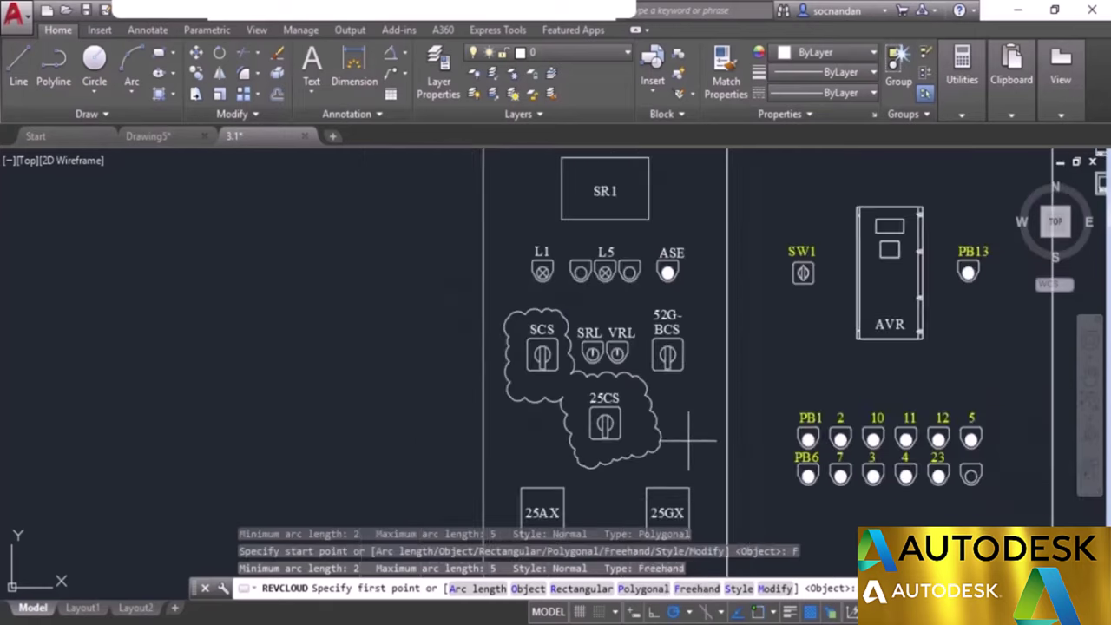
mouse_move(639, 314)
middle_down()
mouse_move(589, 264)
mouse_move(548, 170)
middle_up()
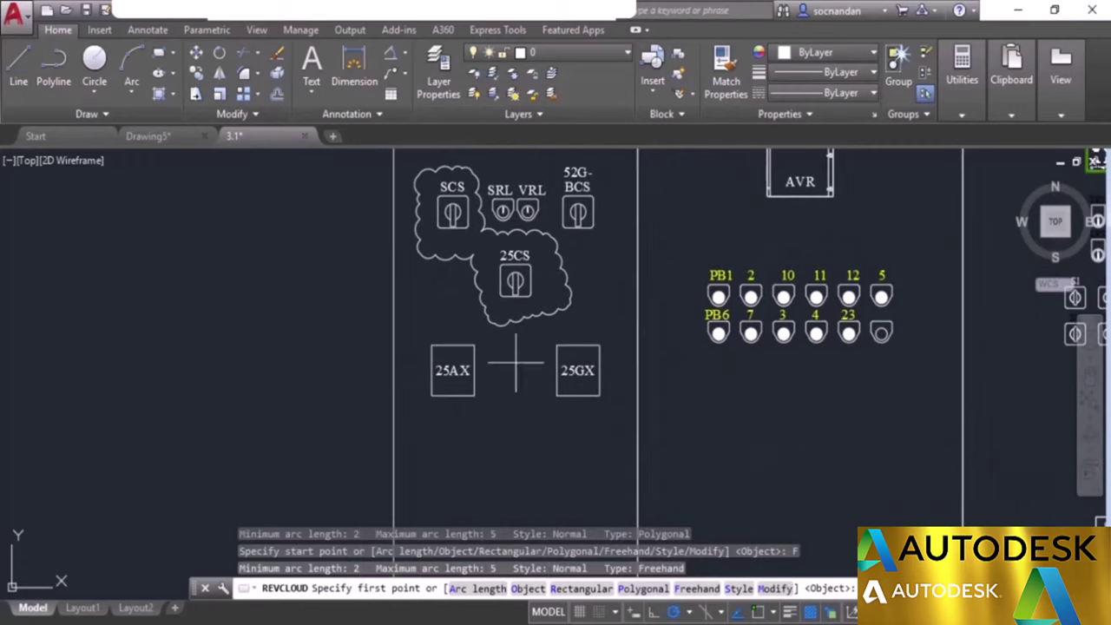
click(417, 328)
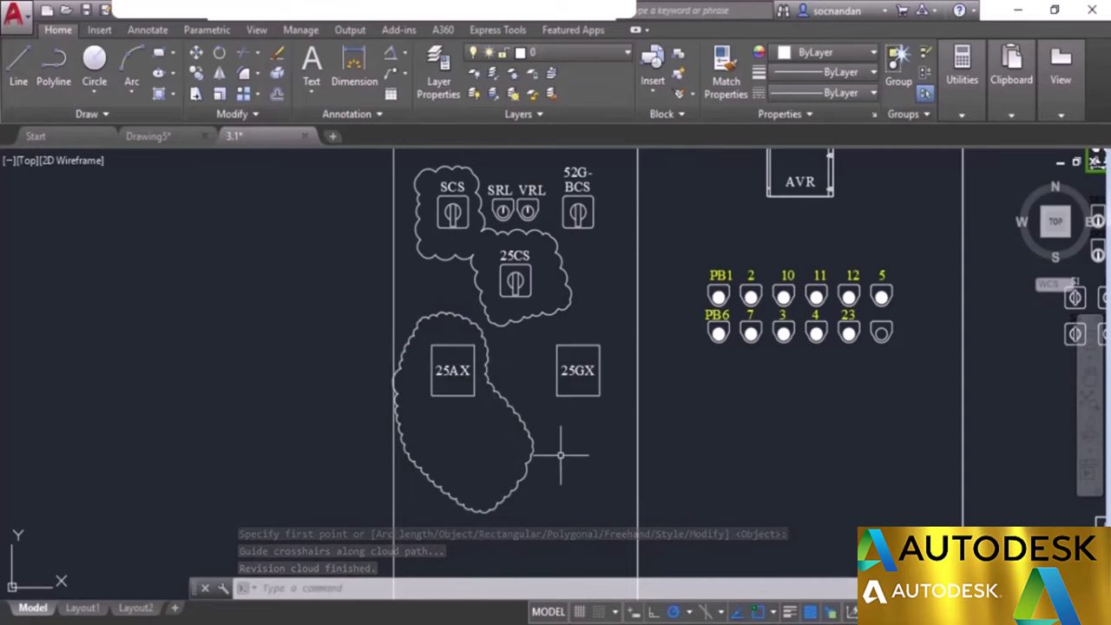
middle_drag(560, 455, 493, 456)
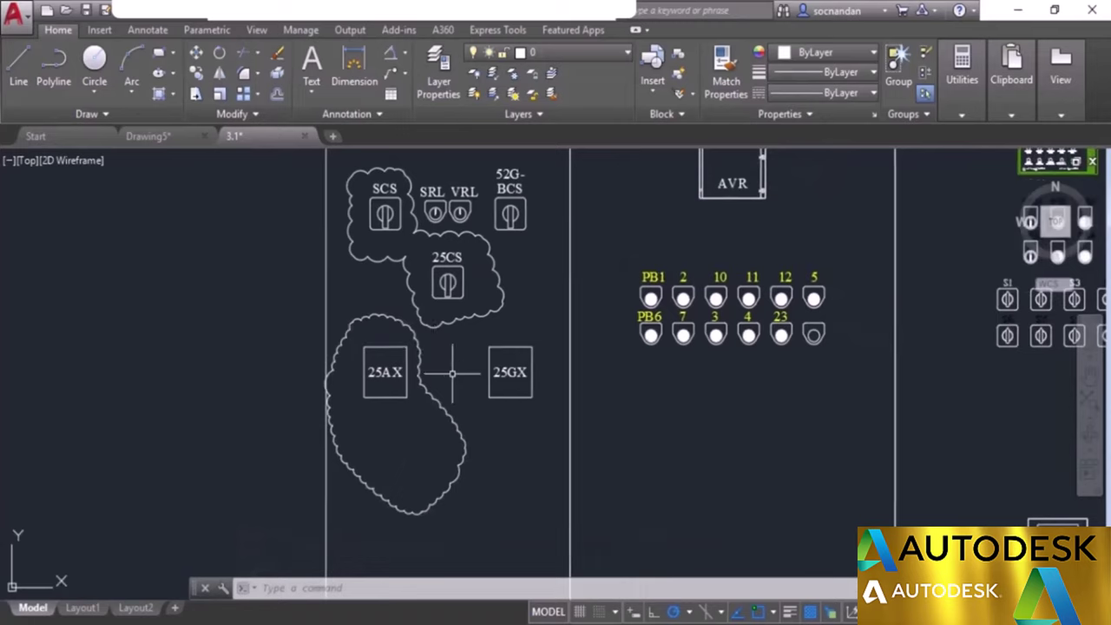
Step: Draw a closed freehand revision cloud in the Calligraphy arc style around the PB1 and PB6 push buttons
key(Return)
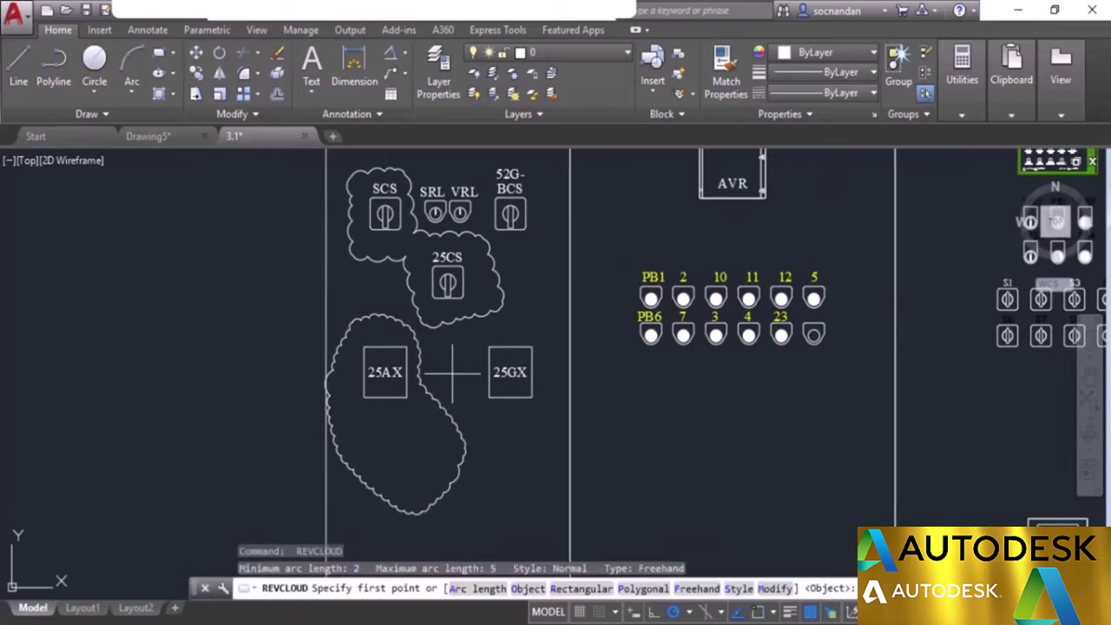
click(739, 589)
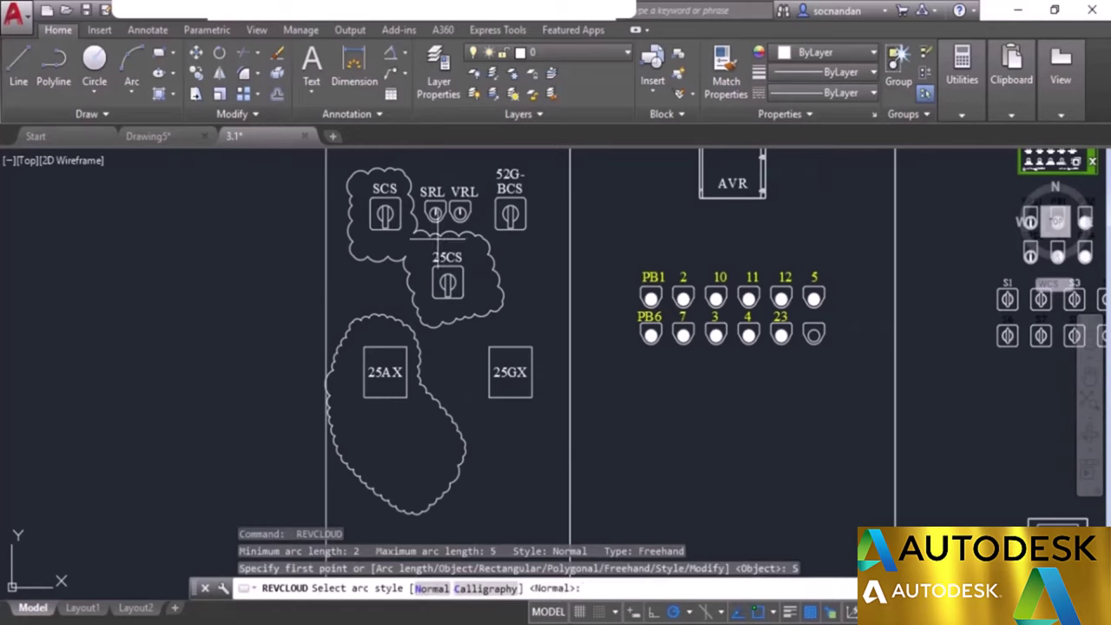
click(489, 588)
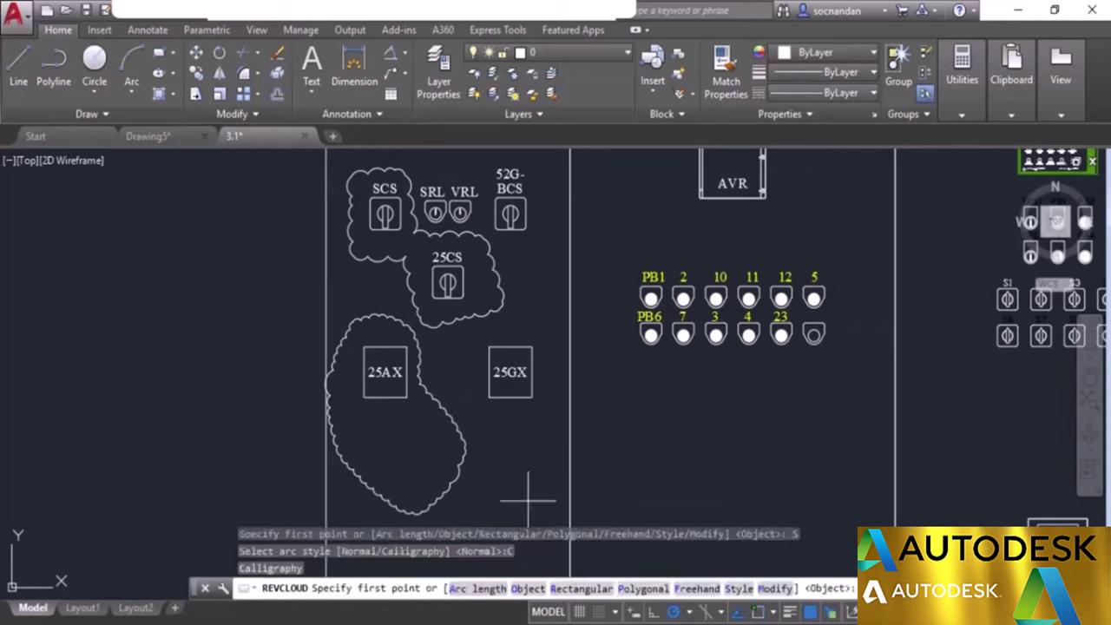
click(624, 260)
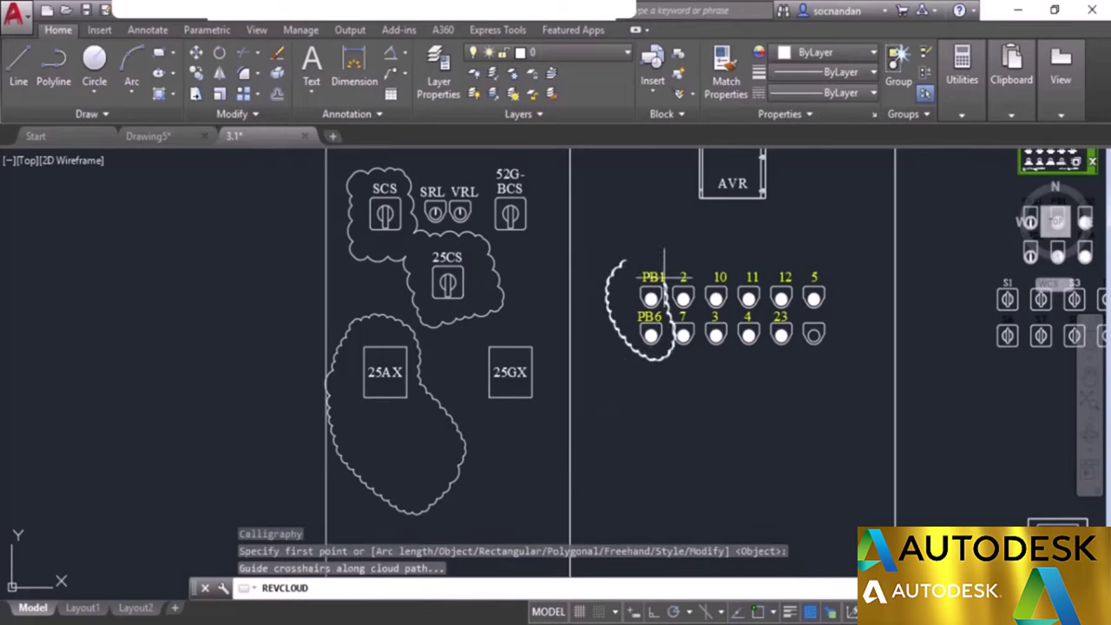
mouse_move(627, 251)
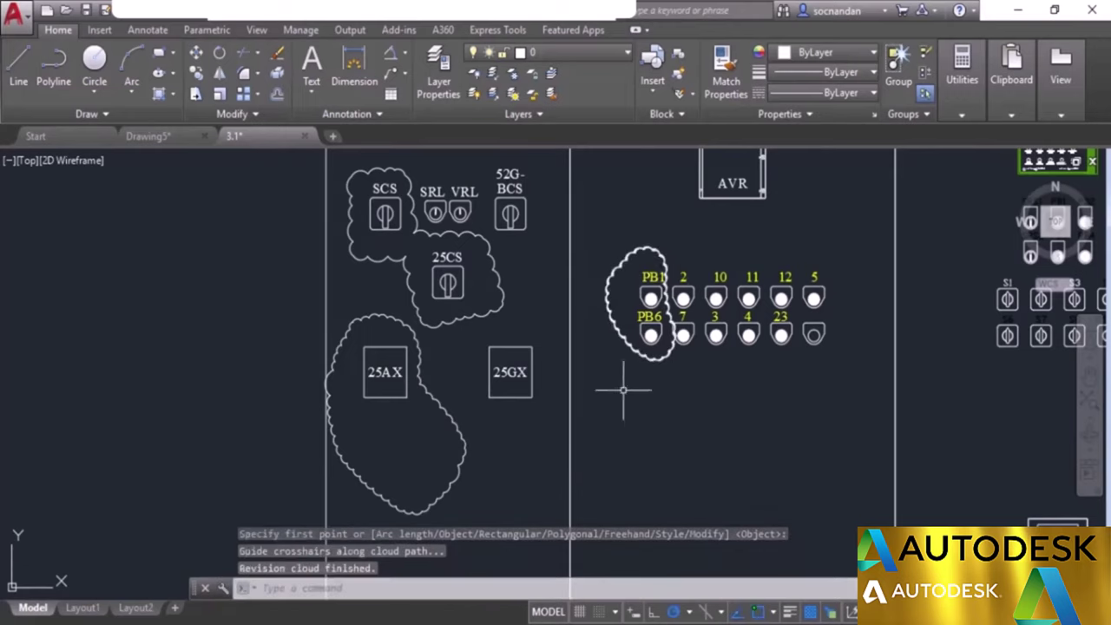
Step: Modify the polygonal revision cloud to also enclose SRL and VRL, erasing its old inner edge and keeping the arc direction
key(Return)
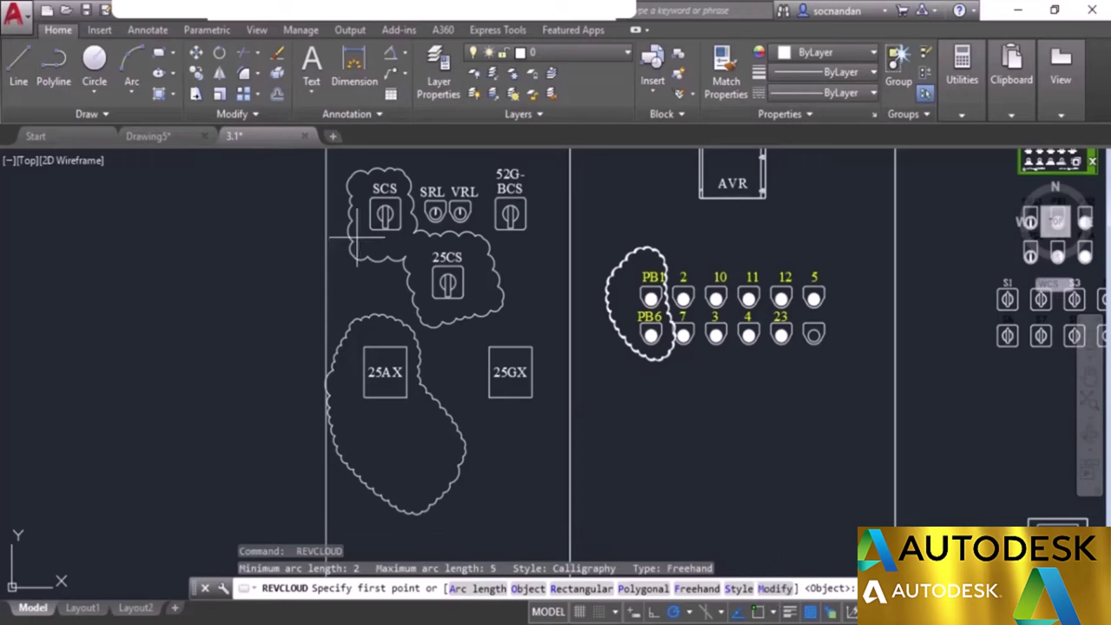
middle_drag(430, 429, 405, 521)
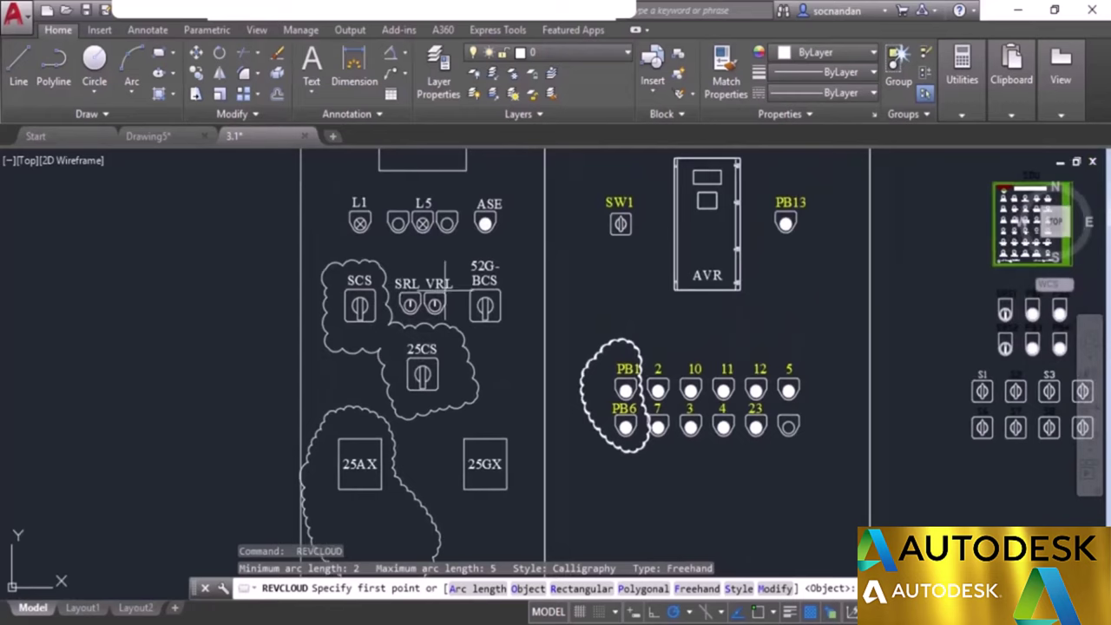
click(774, 589)
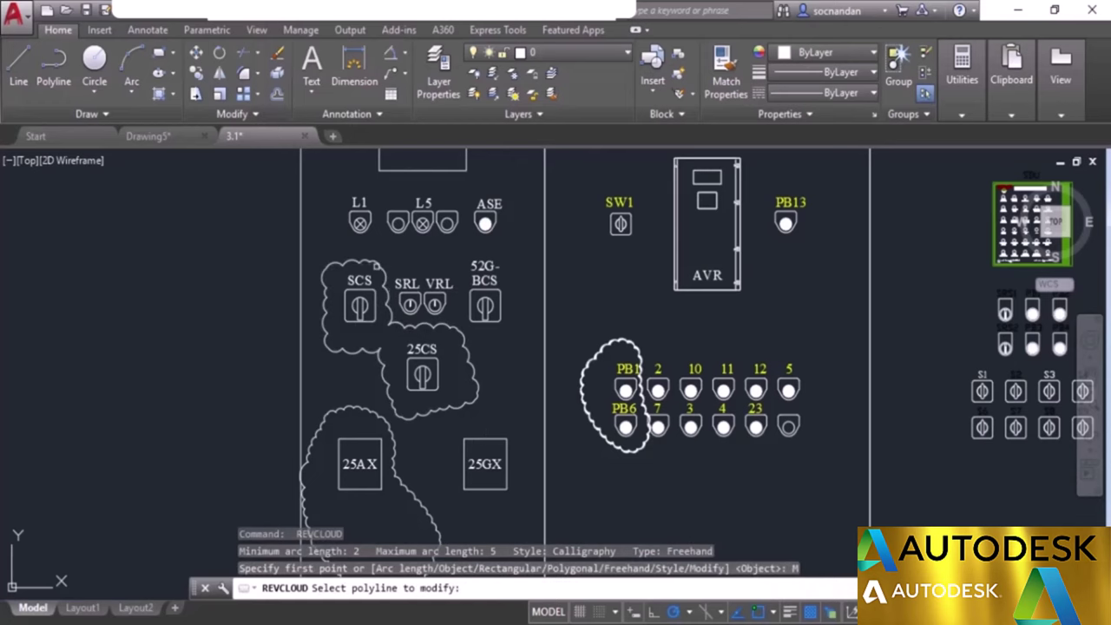
scroll(380, 271, up, 2)
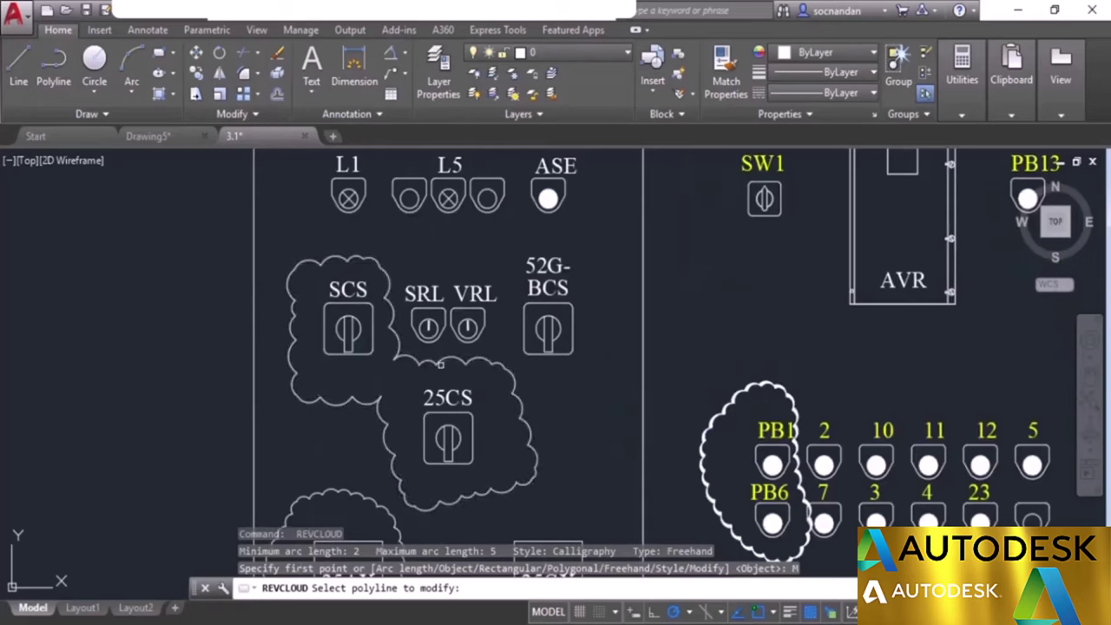
click(385, 268)
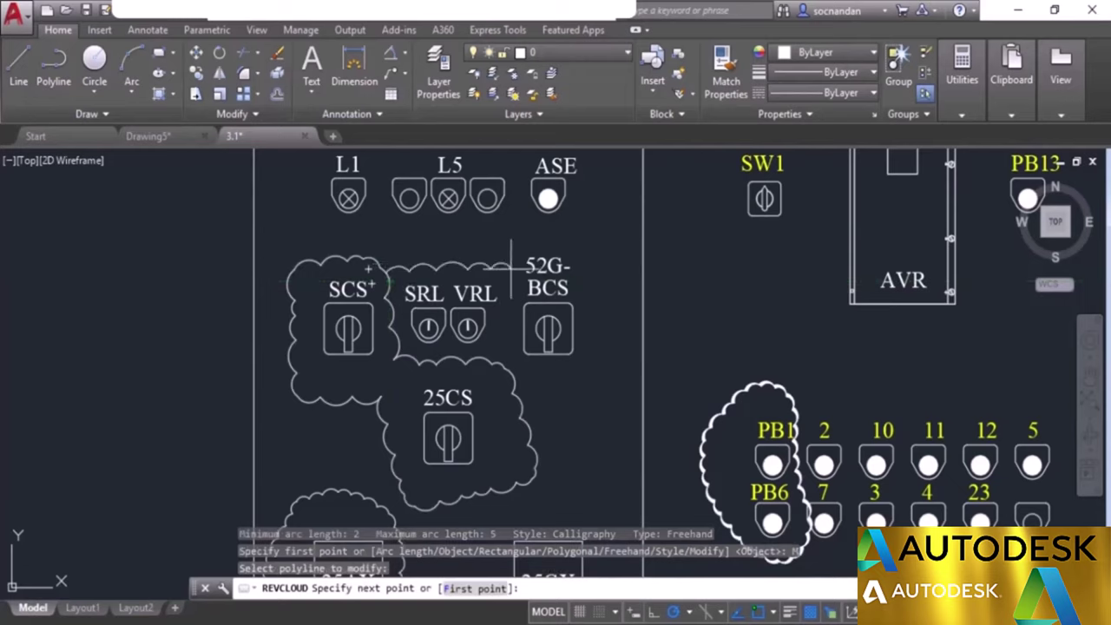
click(512, 263)
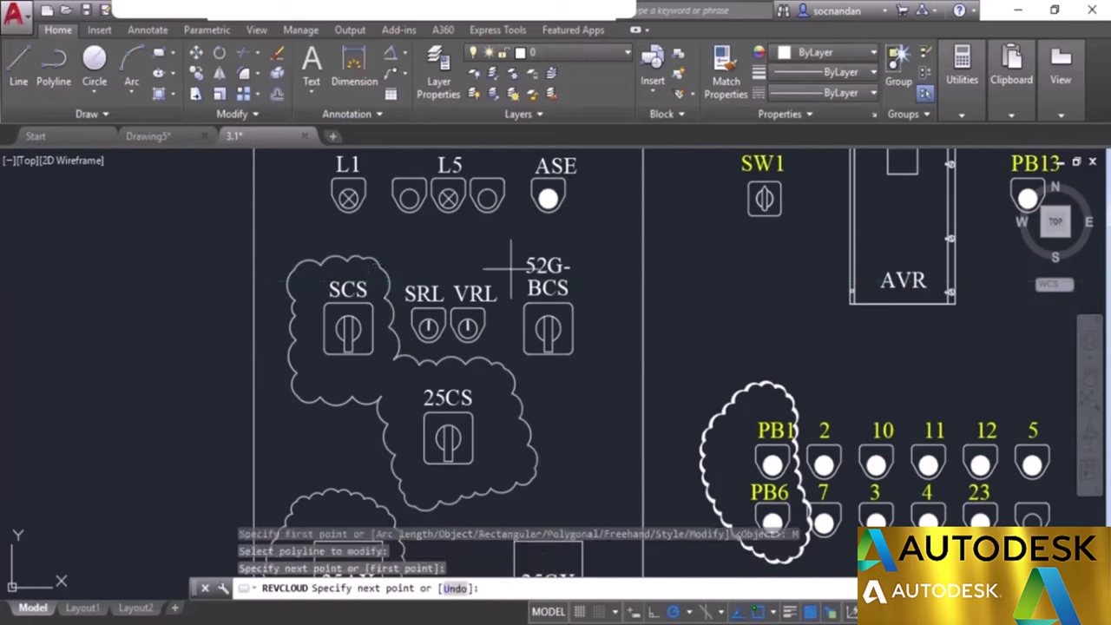
click(505, 369)
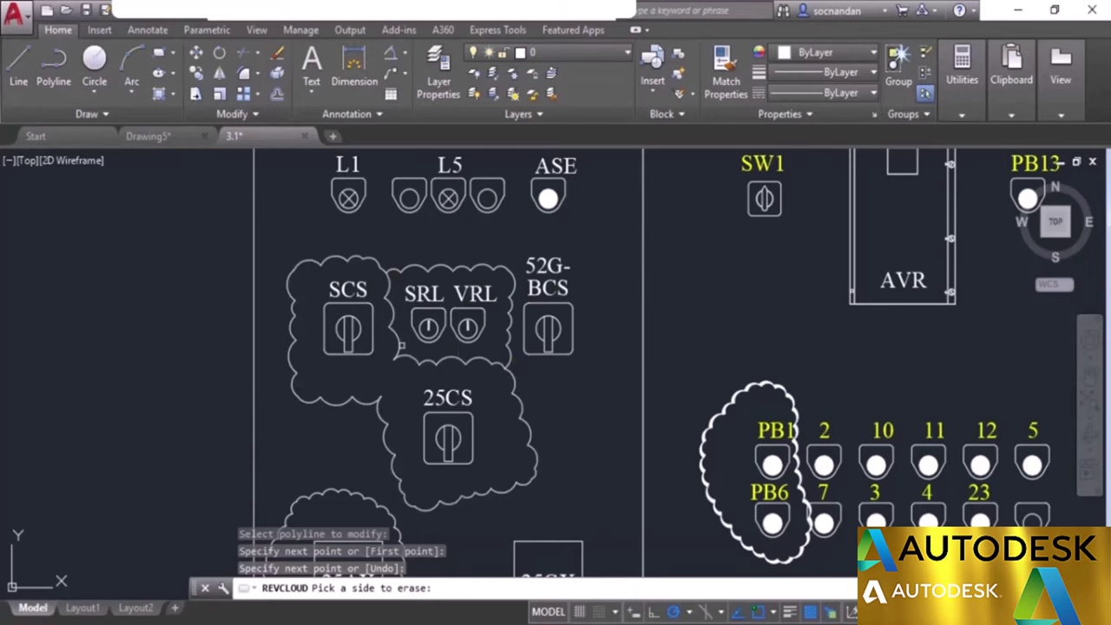
click(402, 343)
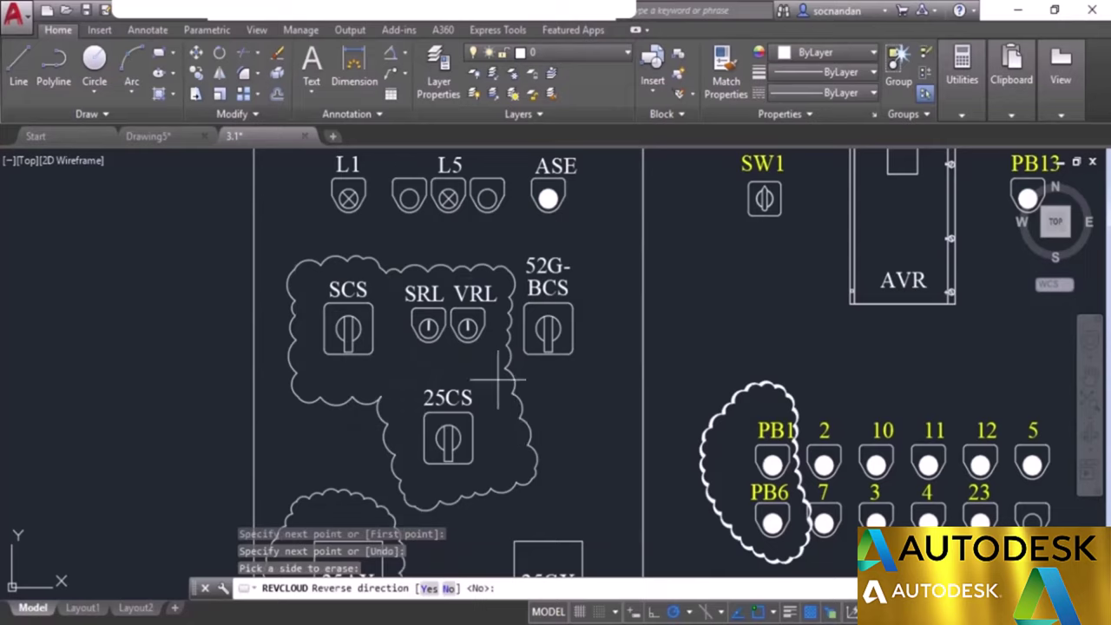
key(Return)
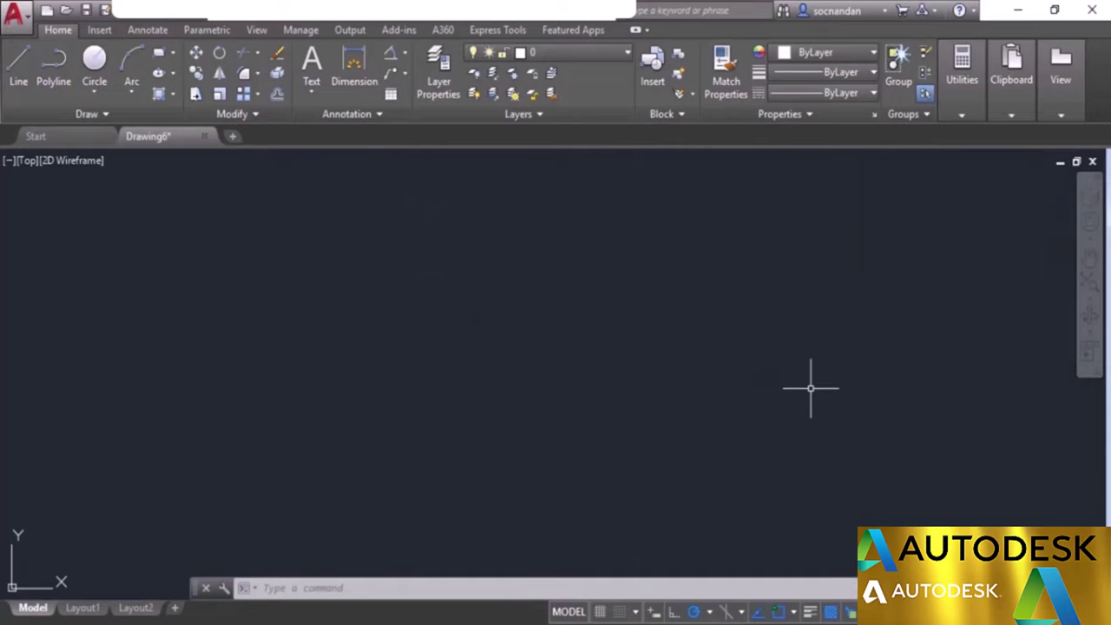
Step: Draw a vertical and a horizontal construction line through one common point near the middle of the empty drawing
click(76, 119)
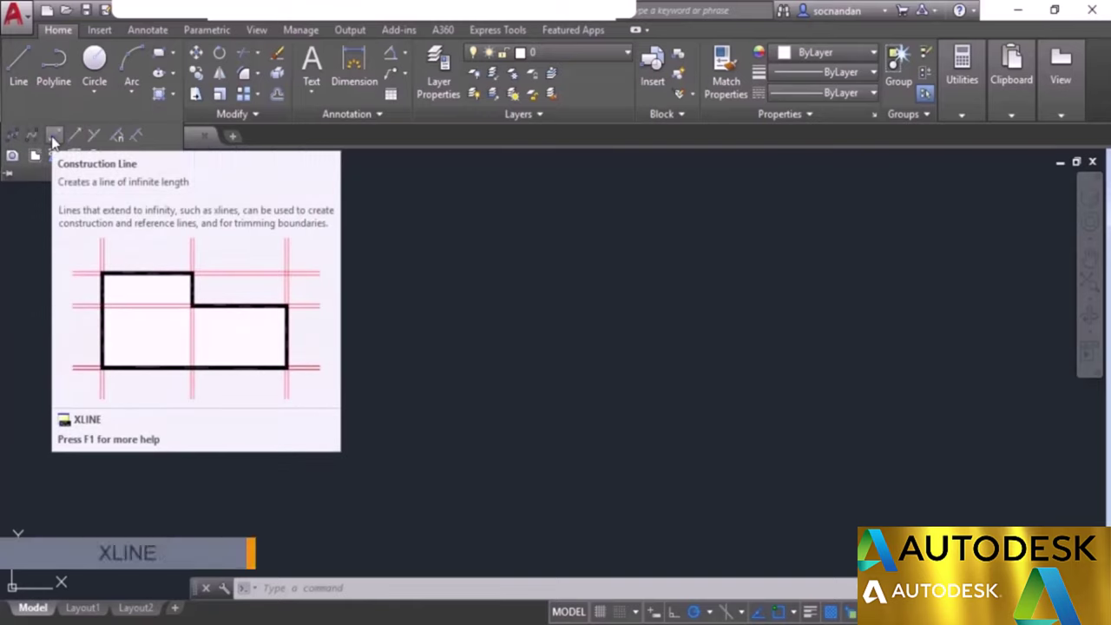
click(53, 137)
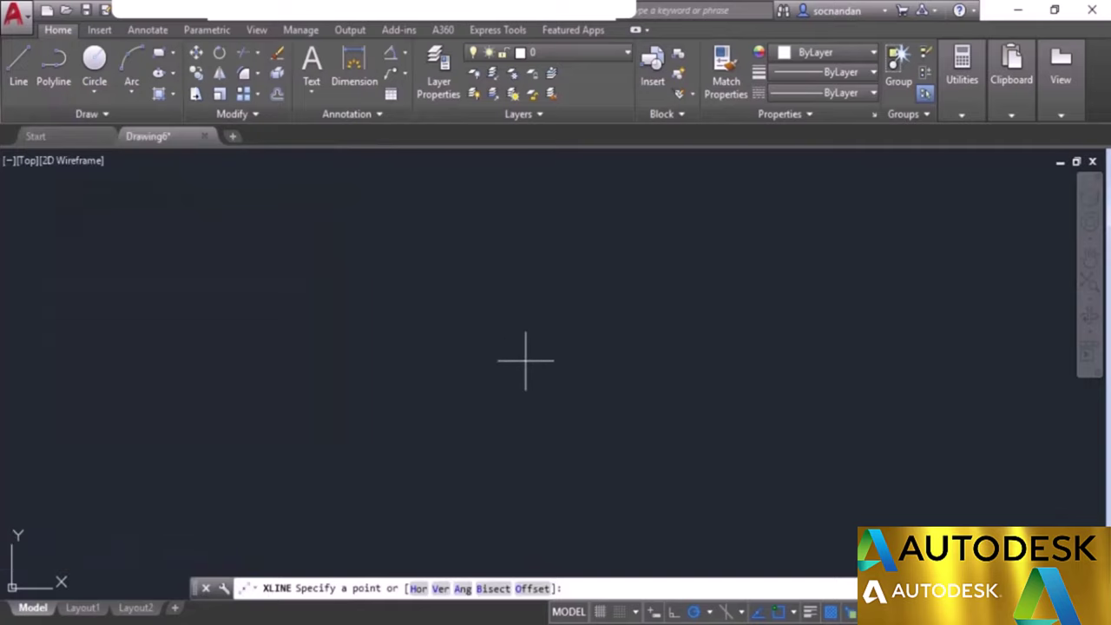
click(520, 354)
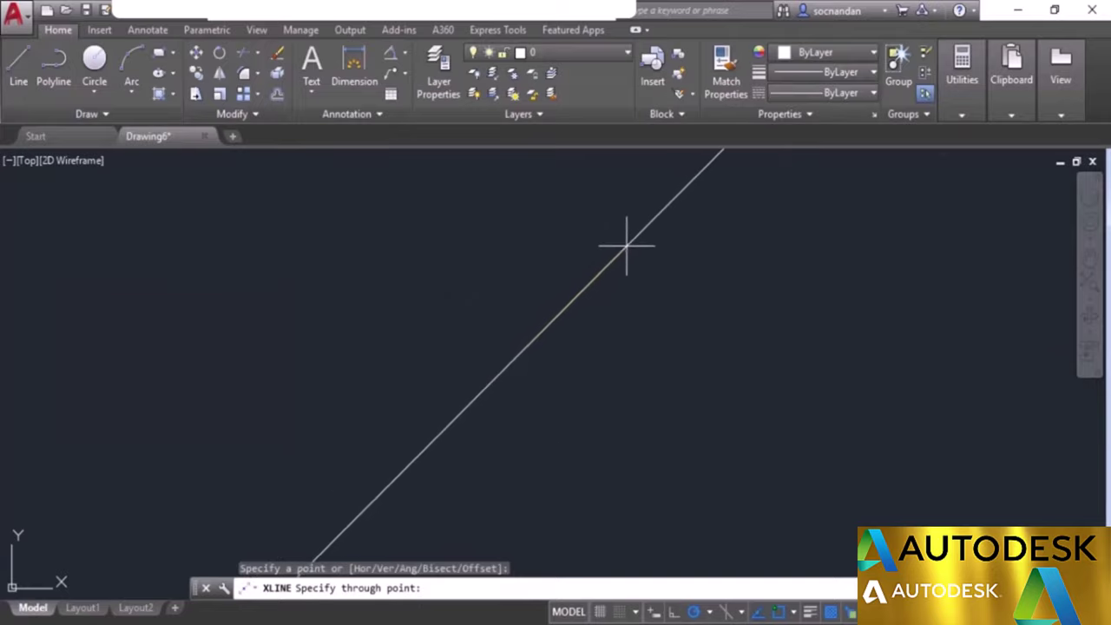
click(521, 223)
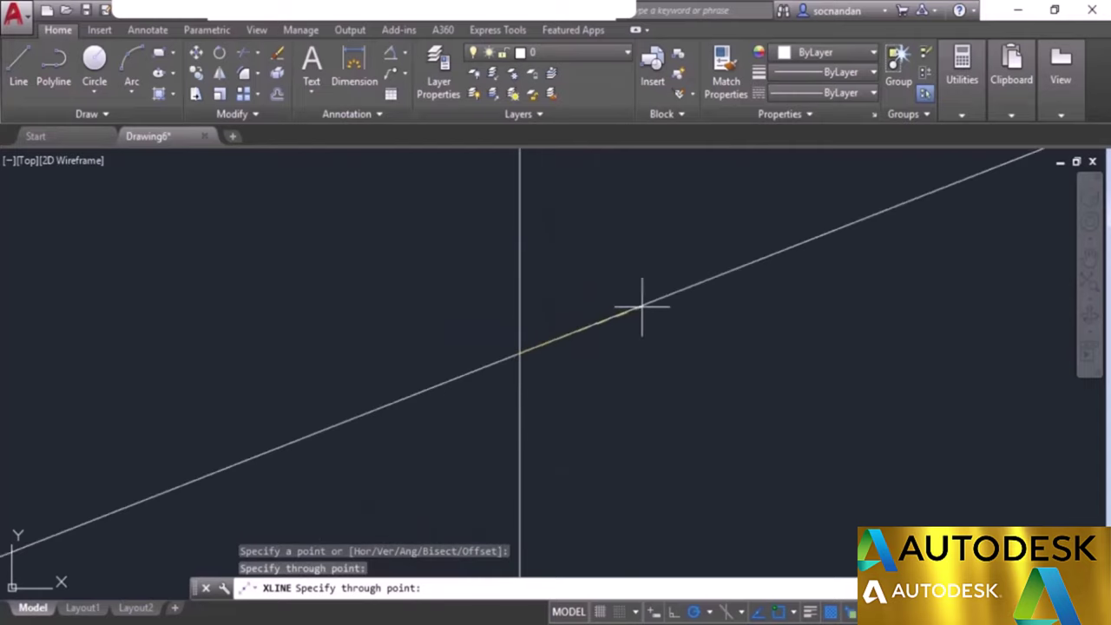
click(704, 353)
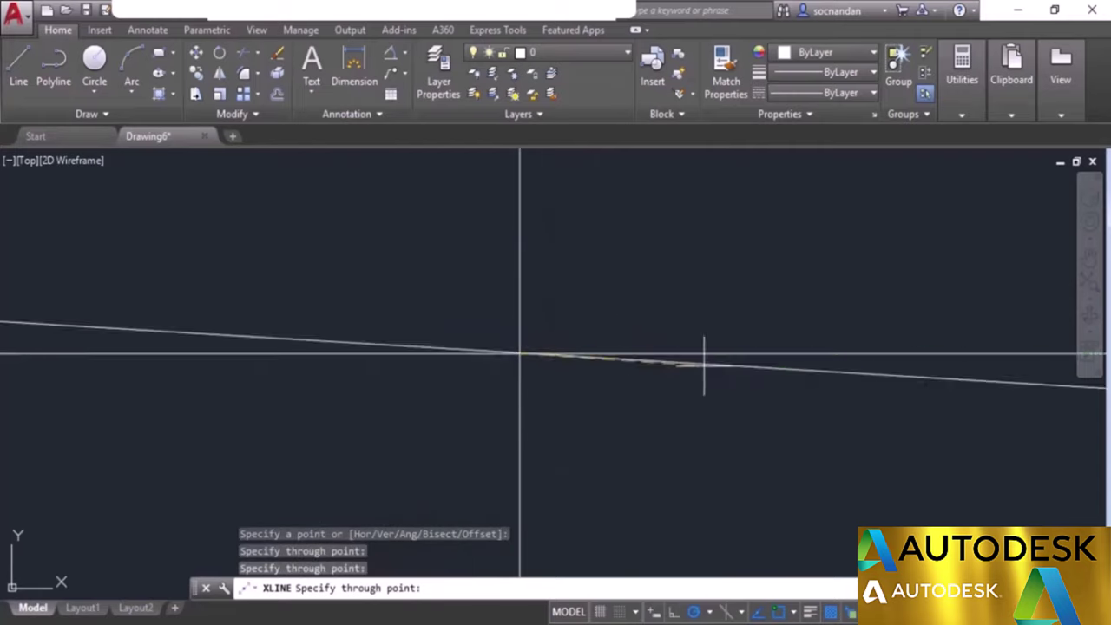
key(Return)
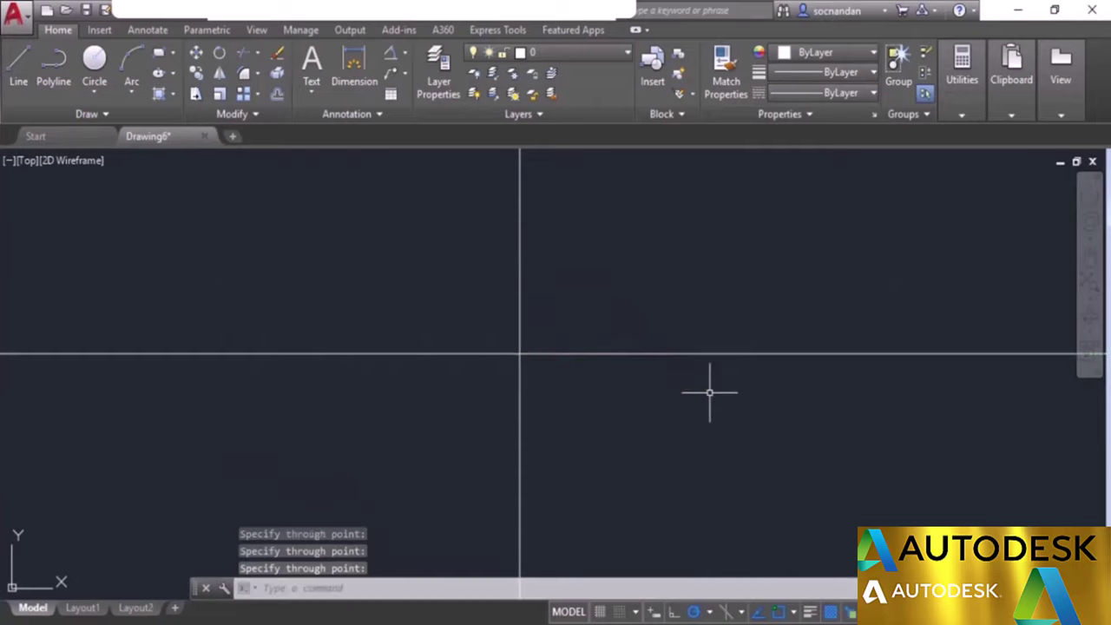
Step: Draw one ray from the intersection of the two construction lines diagonally through the upper-right quadrant
middle_drag(626, 437, 652, 472)
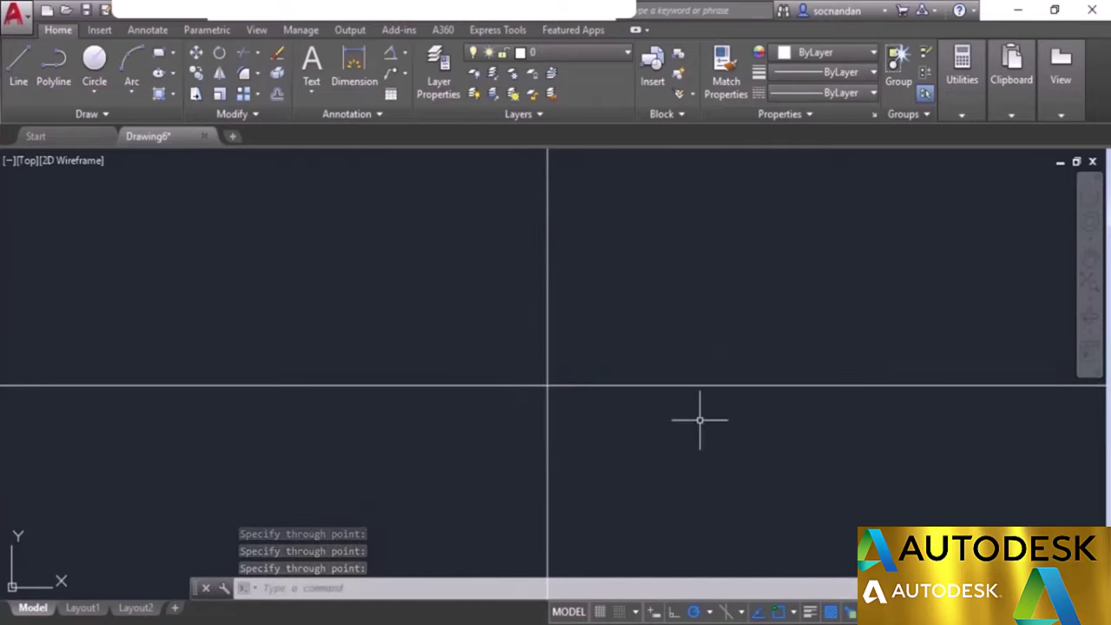
middle_drag(699, 417, 544, 468)
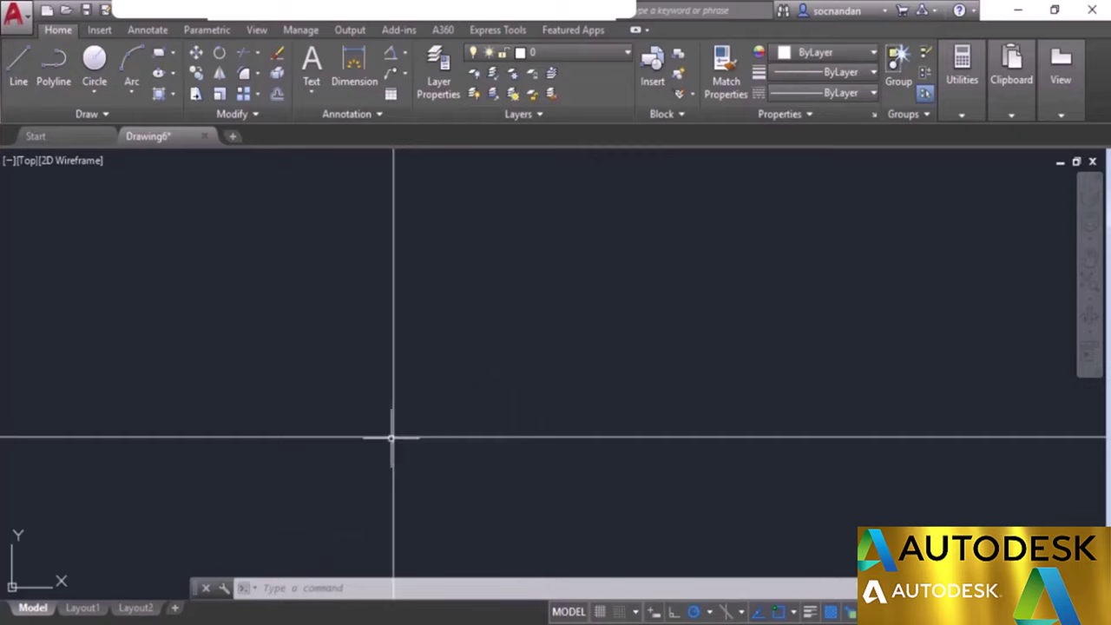
mouse_move(399, 429)
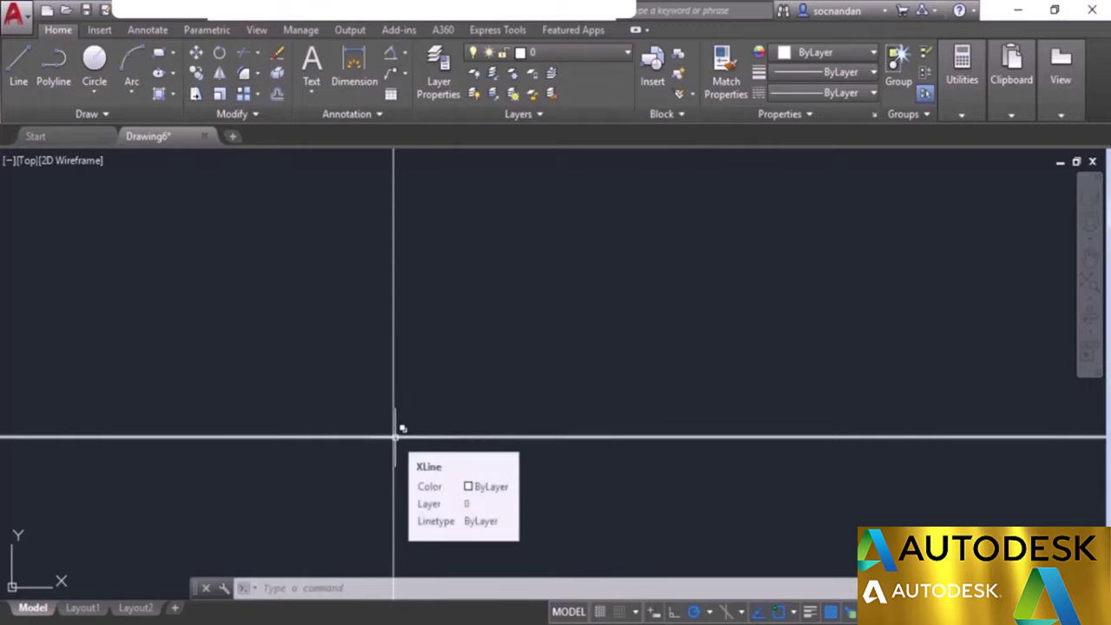
click(112, 114)
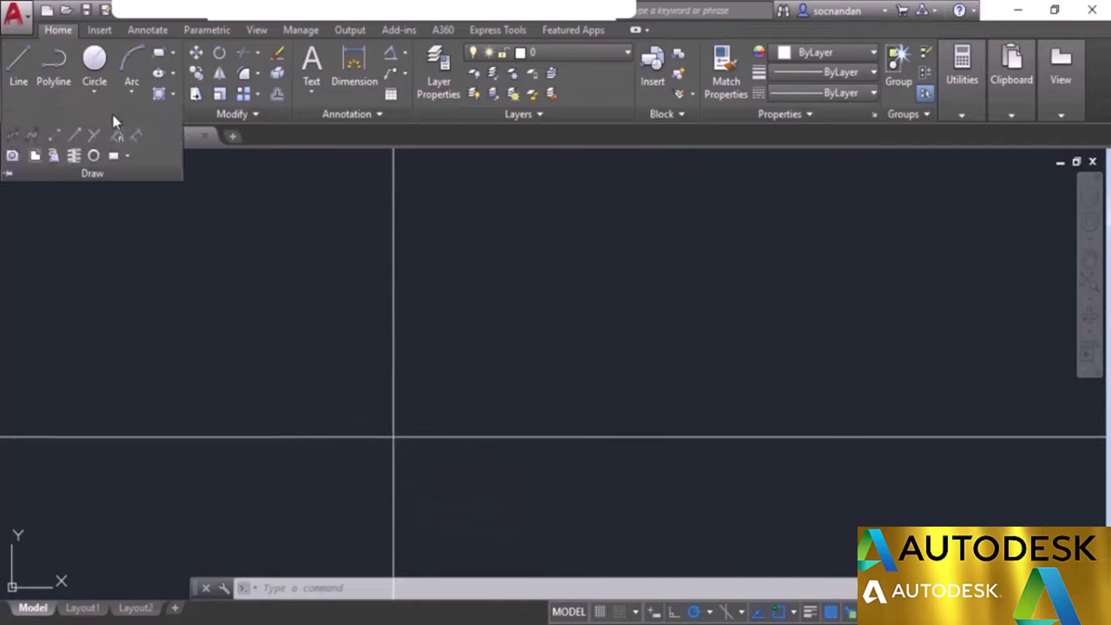
click(75, 137)
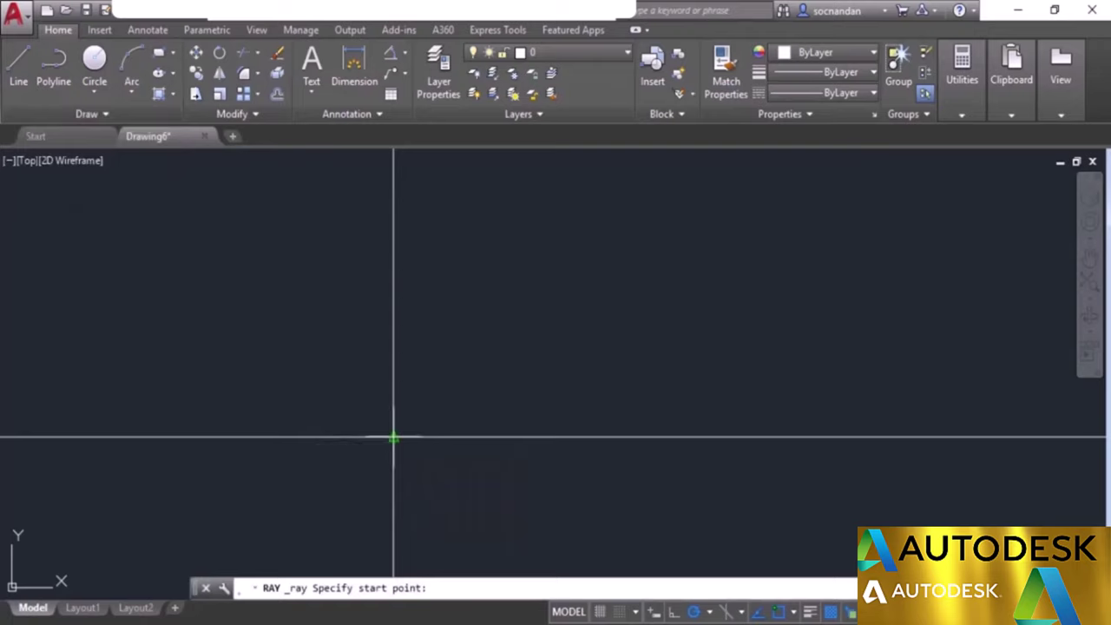
click(394, 439)
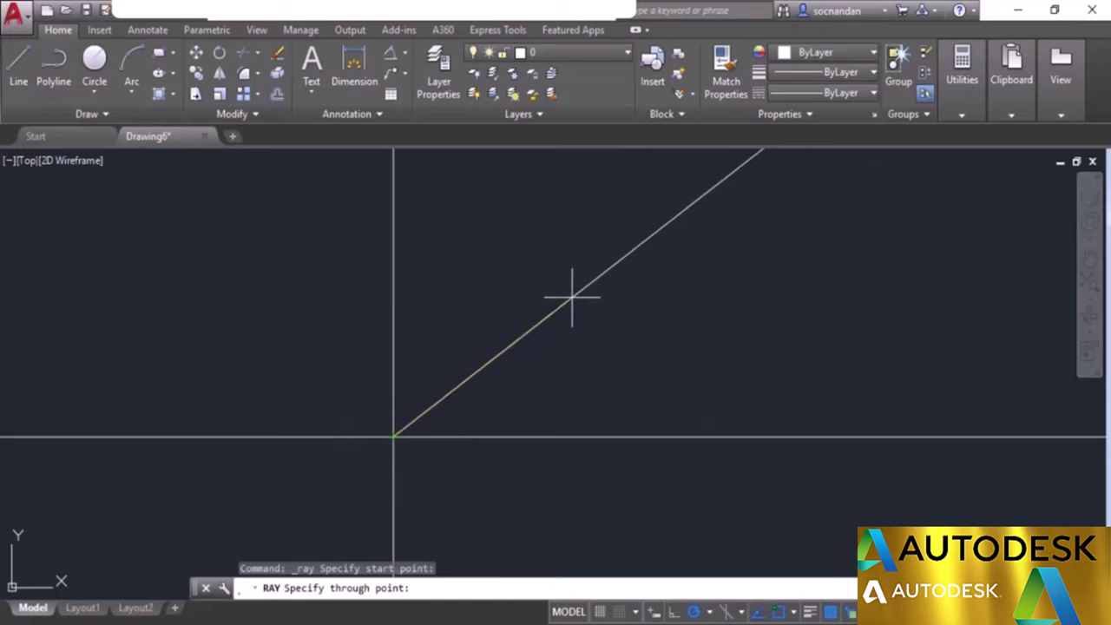
click(573, 297)
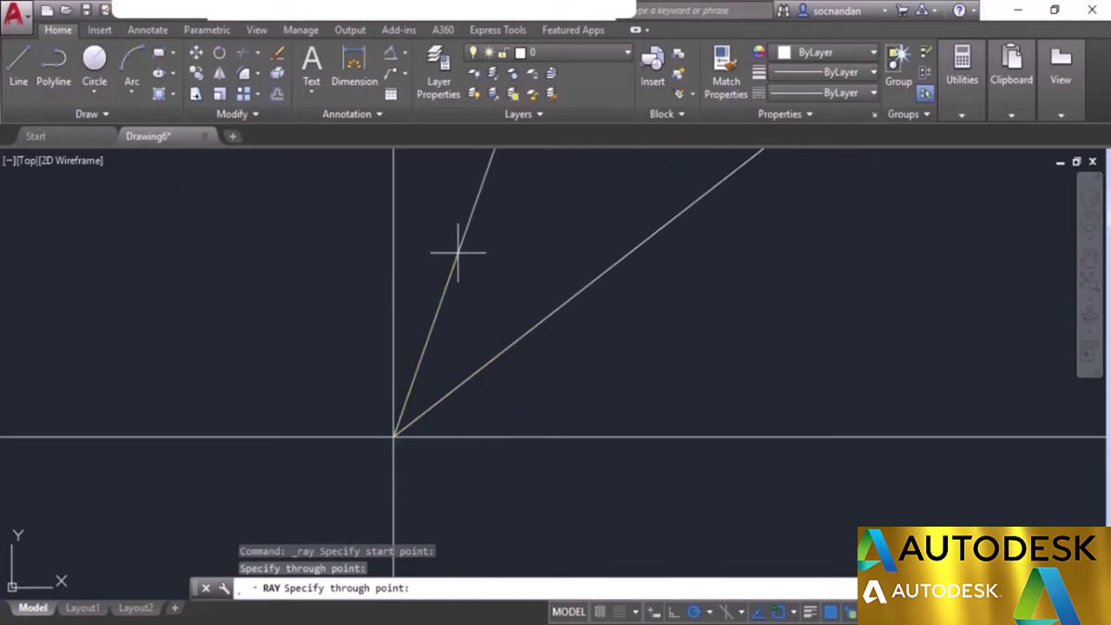
key(Return)
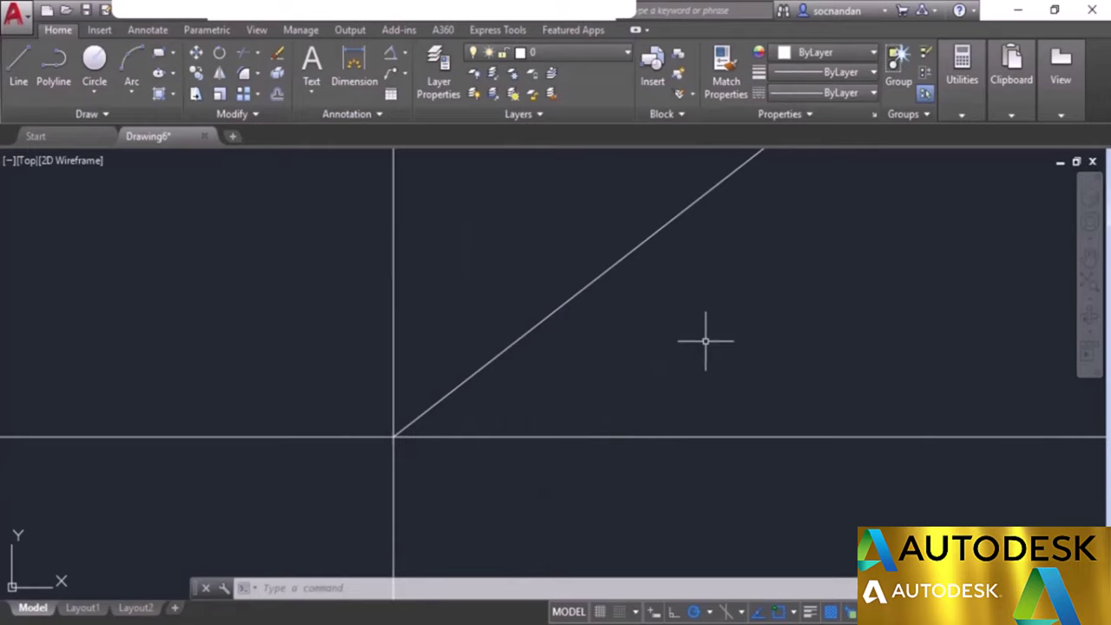
Step: Create a construction line offset 10 units above the horizontal construction line
click(54, 111)
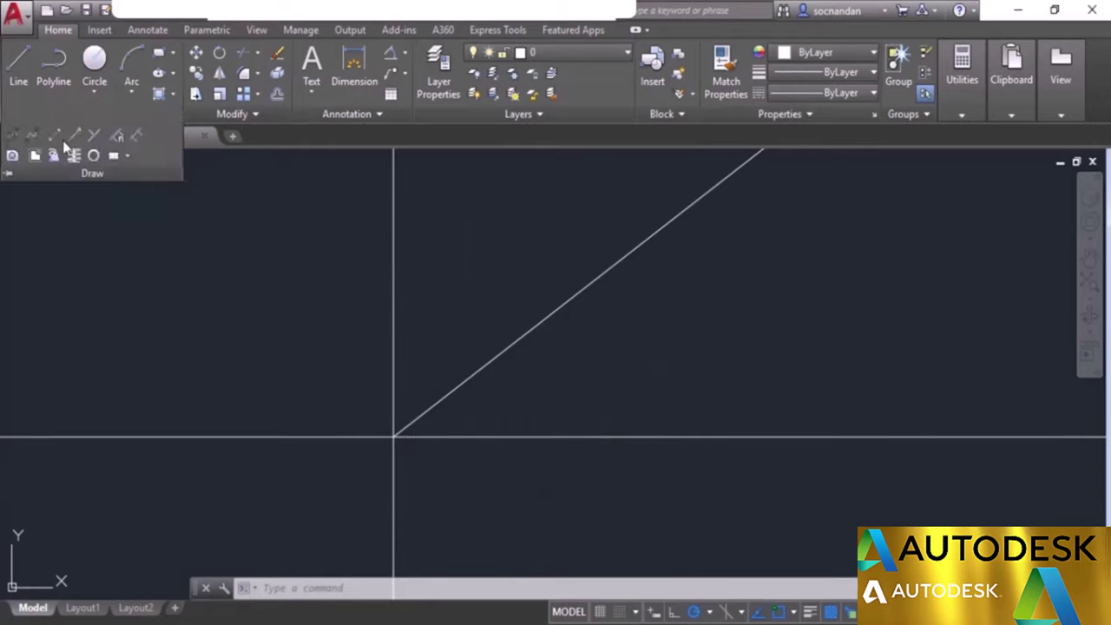
click(52, 139)
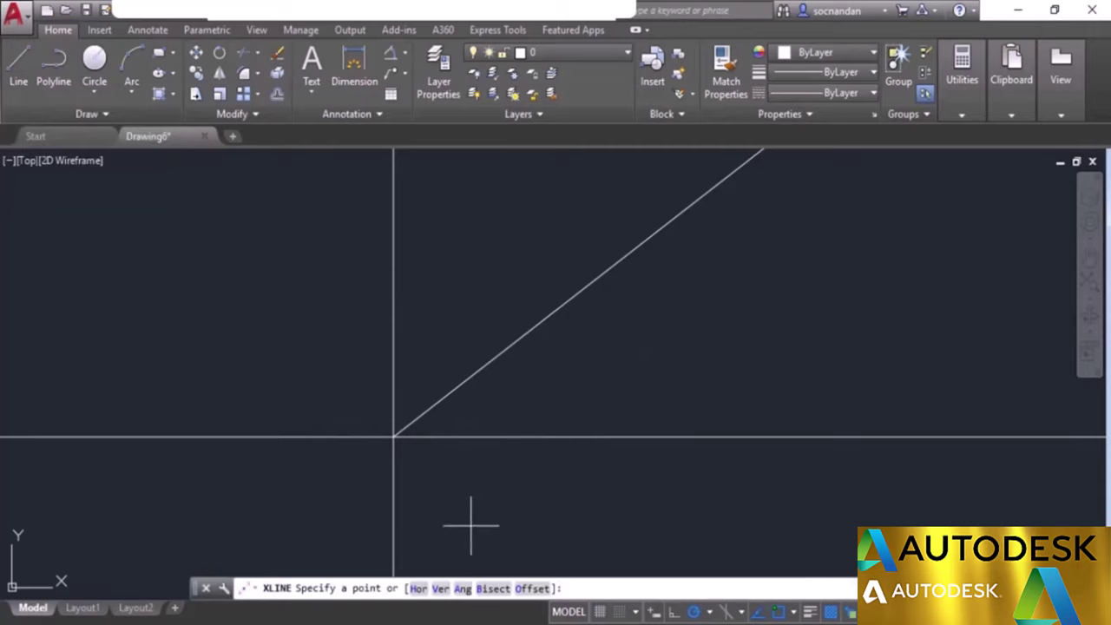
click(532, 589)
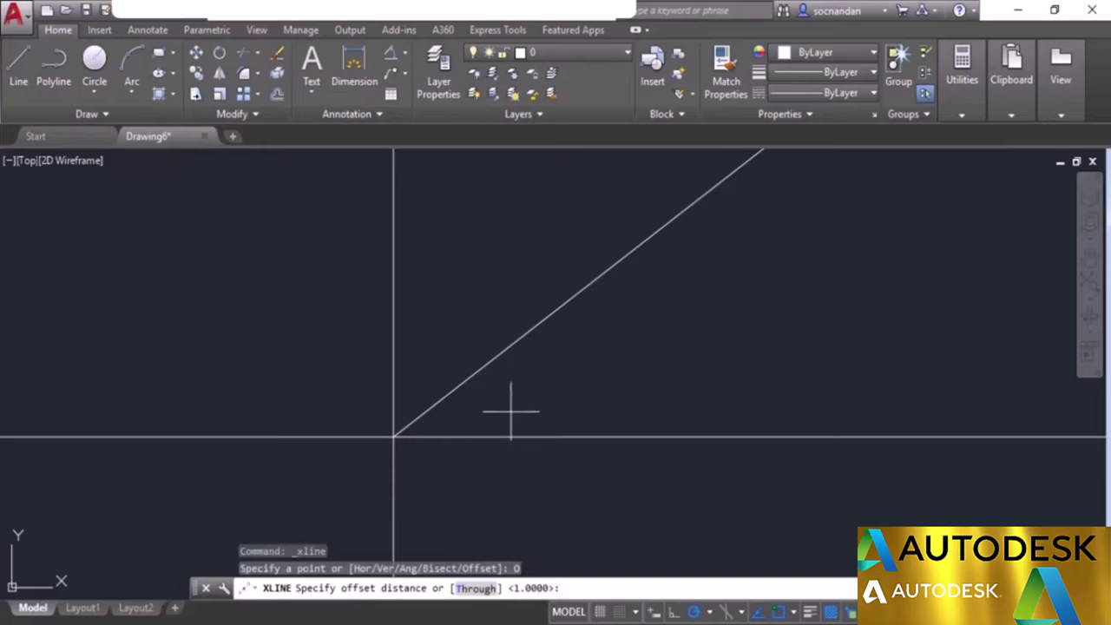
text(10)
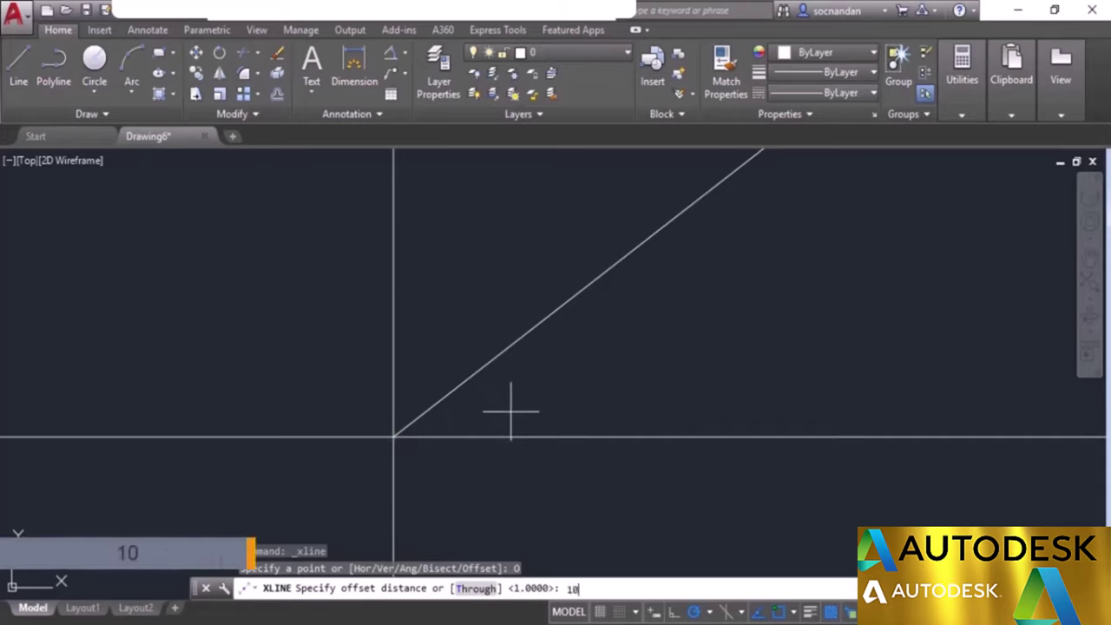
key(Return)
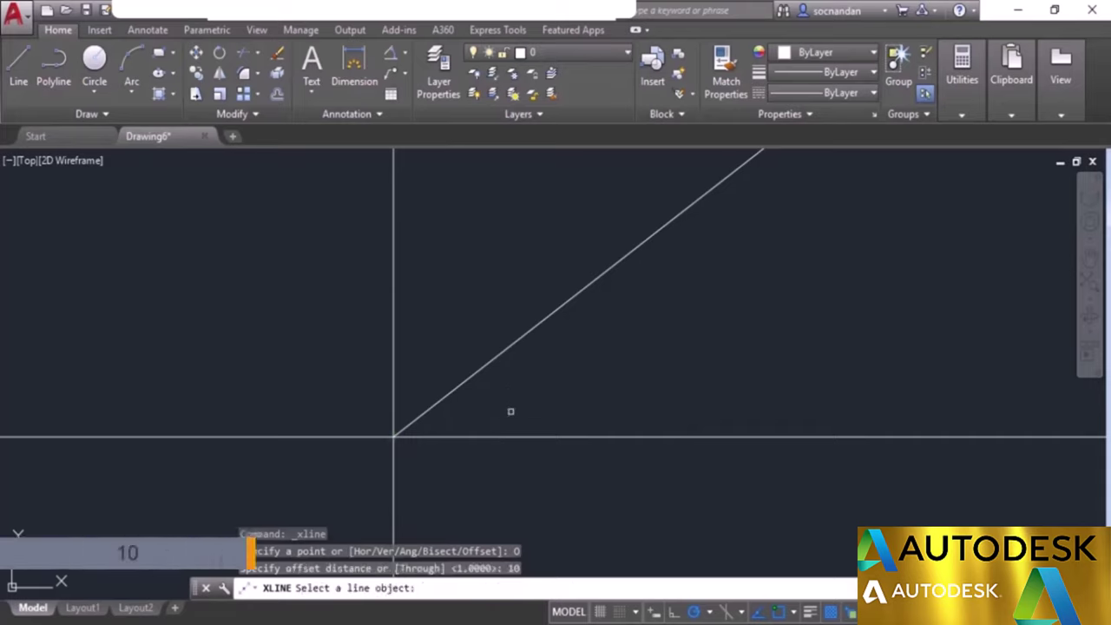
click(511, 435)
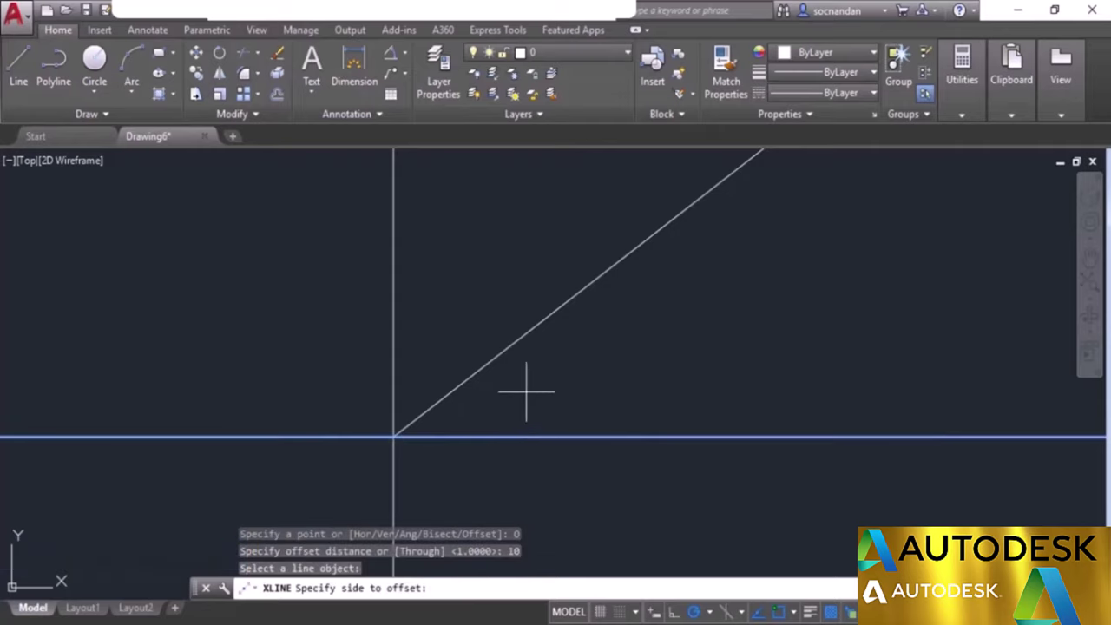
scroll(528, 429, up, 5)
scroll(534, 451, down, 4)
click(533, 434)
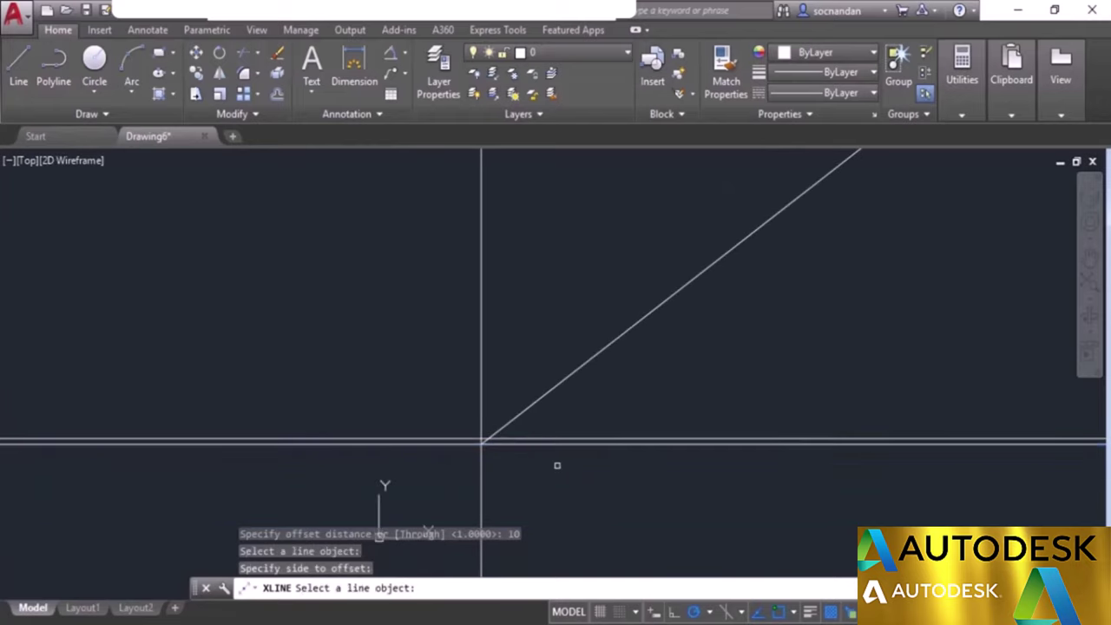
Step: Create another construction line offset 10 units below the original horizontal construction line and finish the construction line command
scroll(545, 448, up, 6)
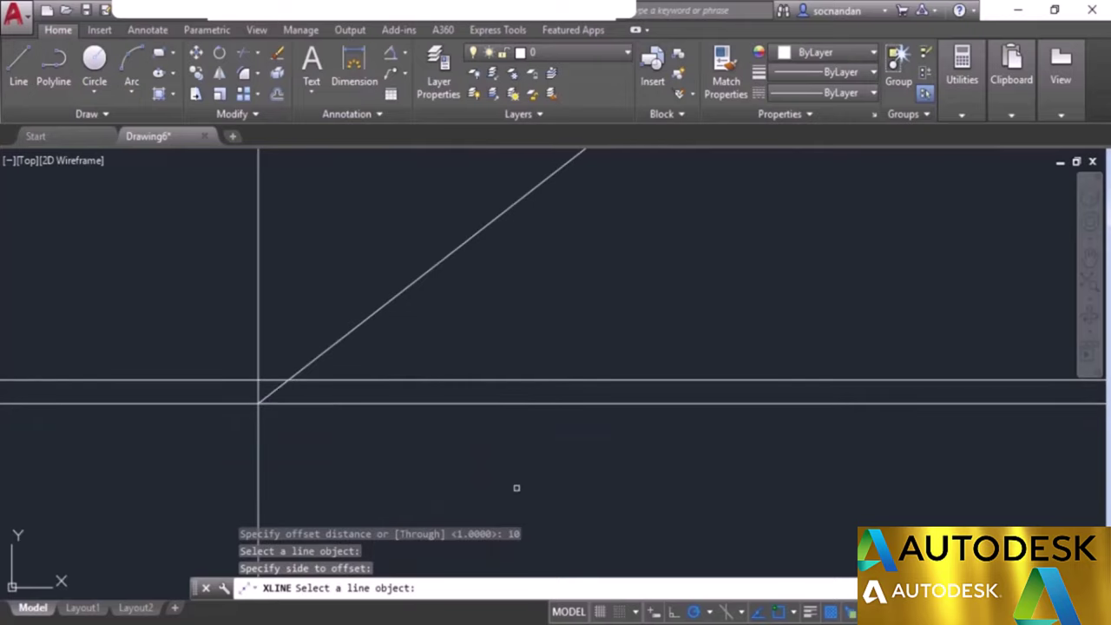
click(509, 404)
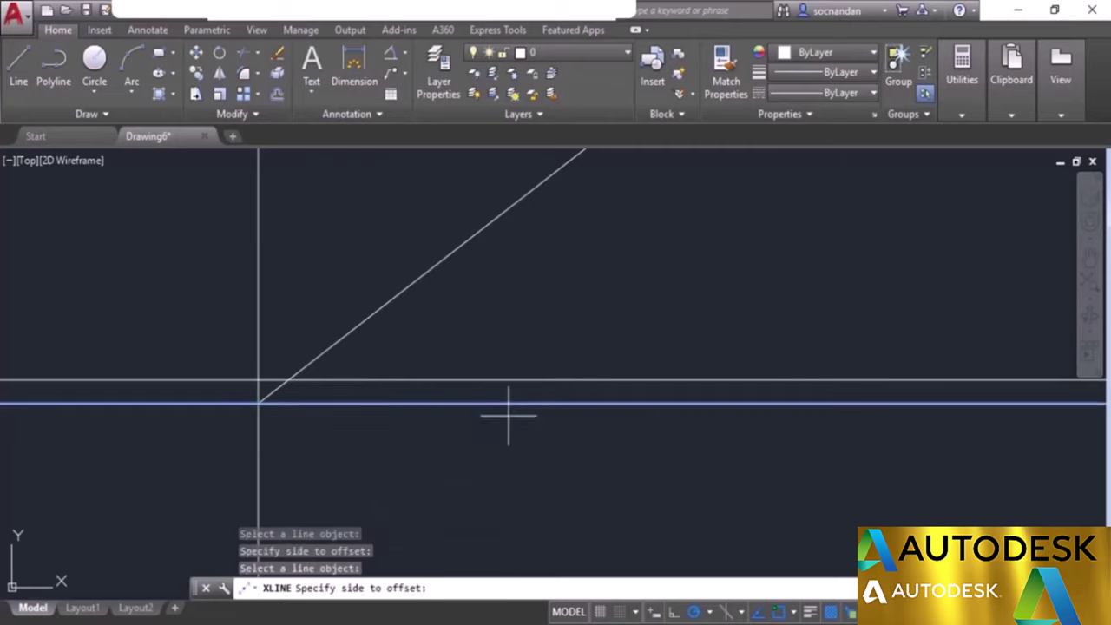
click(511, 478)
key(Return)
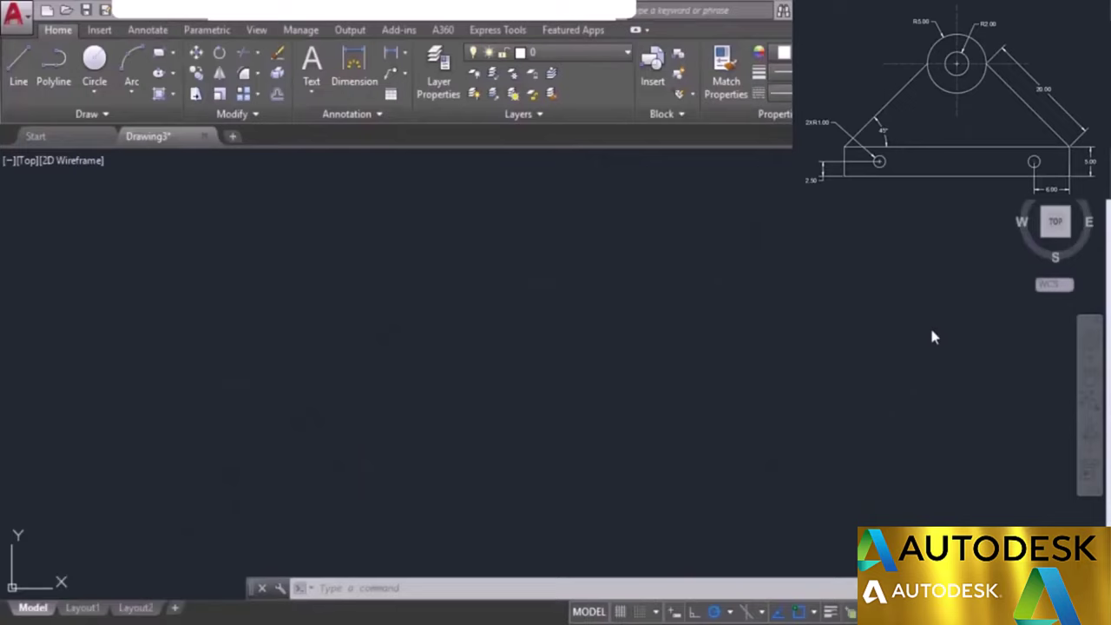
Step: Draw a circle of radius 2 centred near the middle of the empty drawing
click(95, 68)
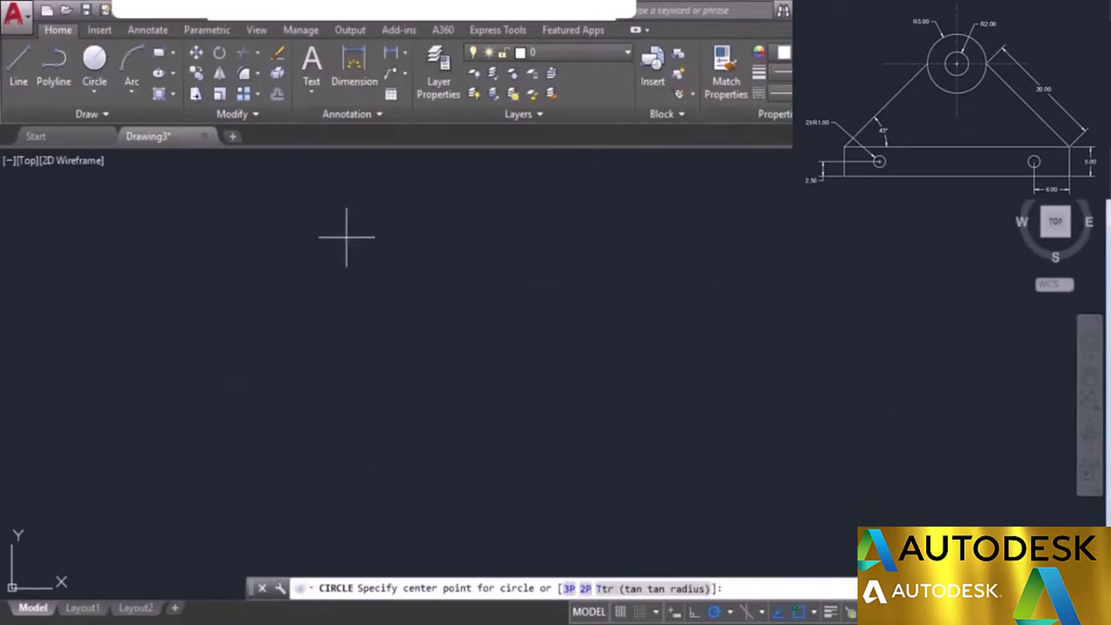
click(496, 325)
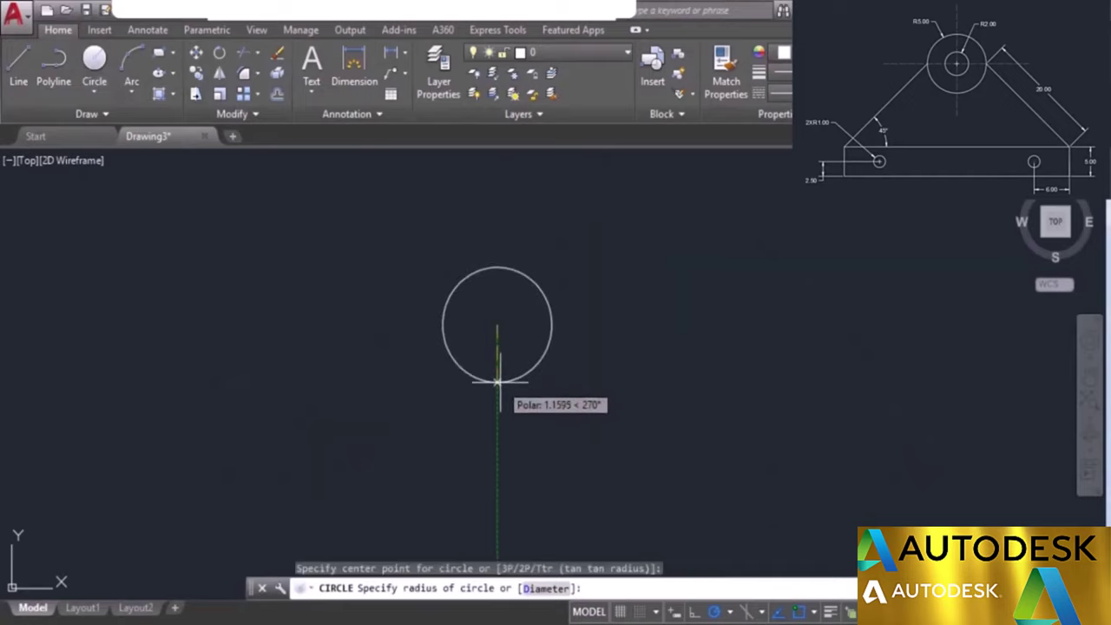
text(2)
key(Return)
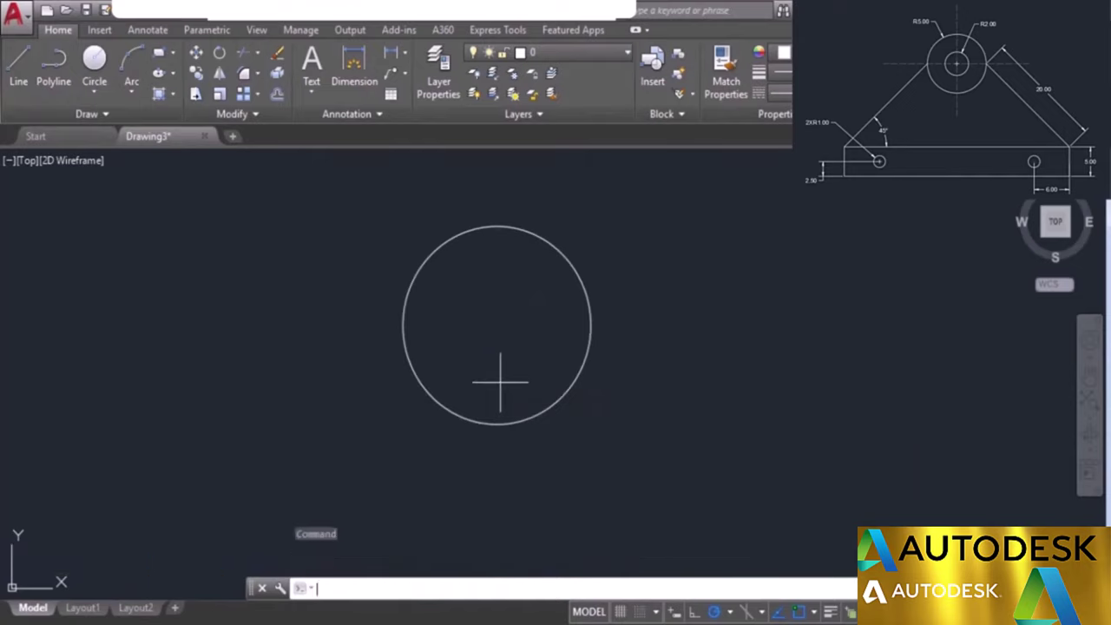
Step: Draw a second circle concentric with the radius 2 circle
key(Return)
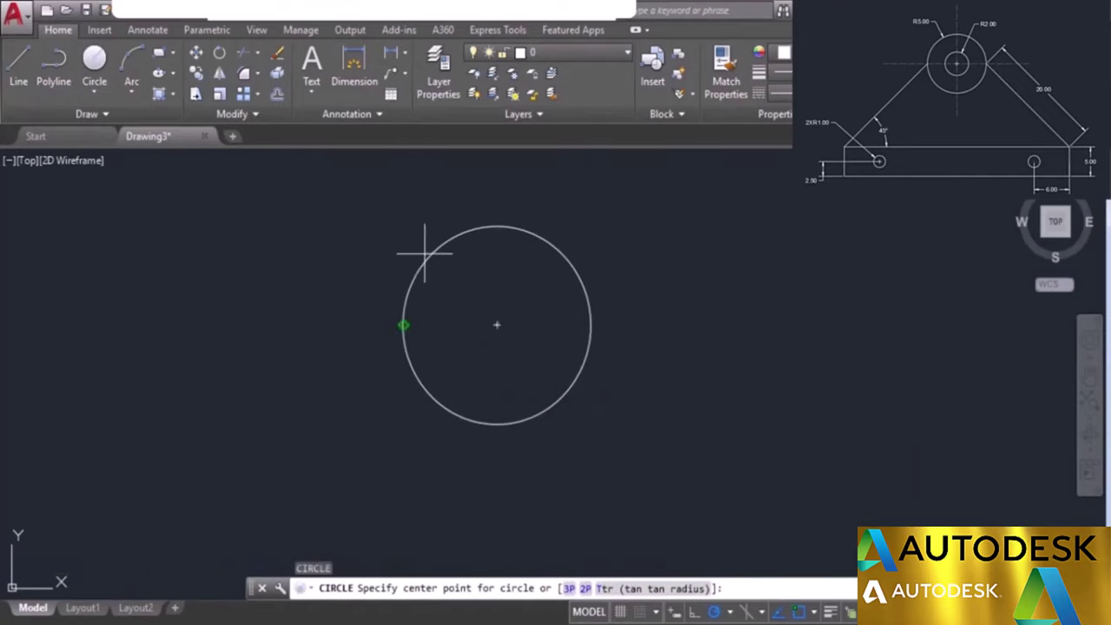
click(497, 325)
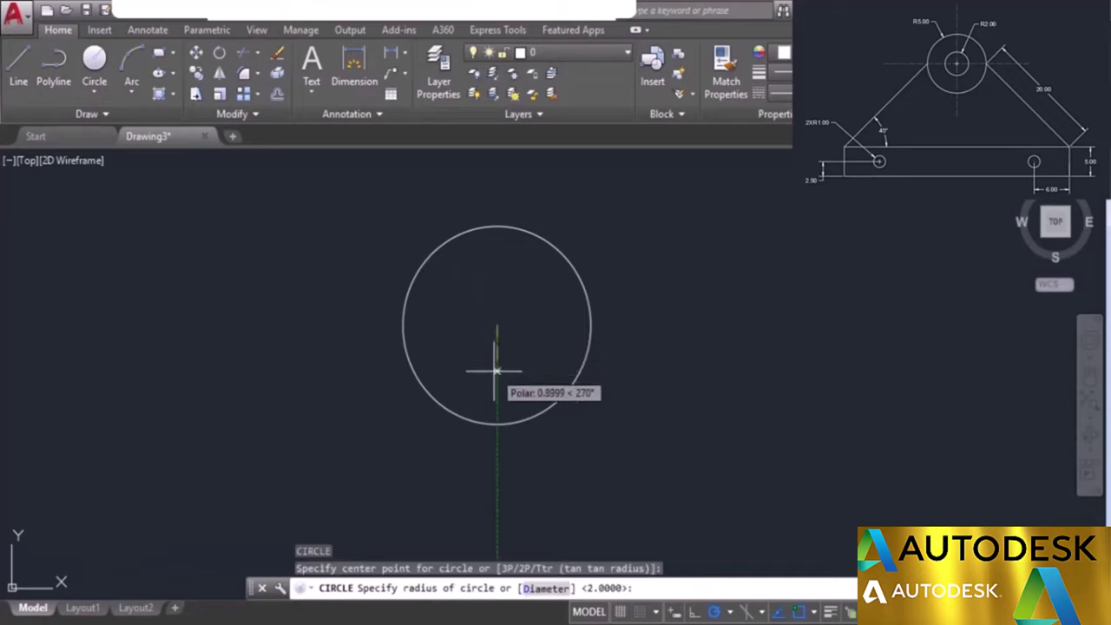
Step: Complete the outer circle with a radius of 5, concentric with the existing inner circle
text(5)
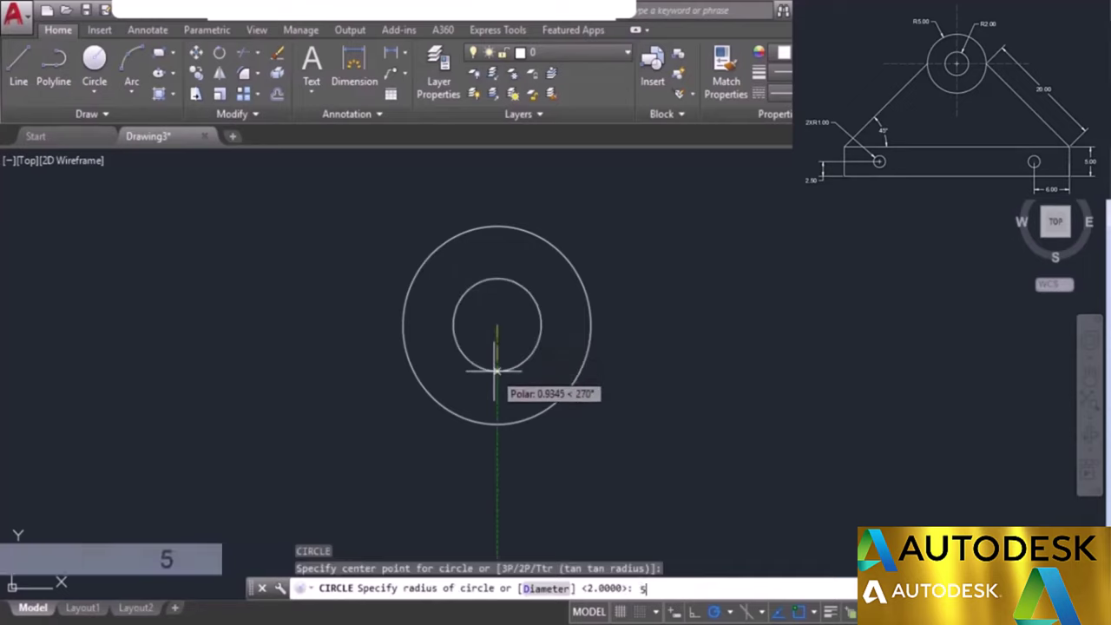
key(Return)
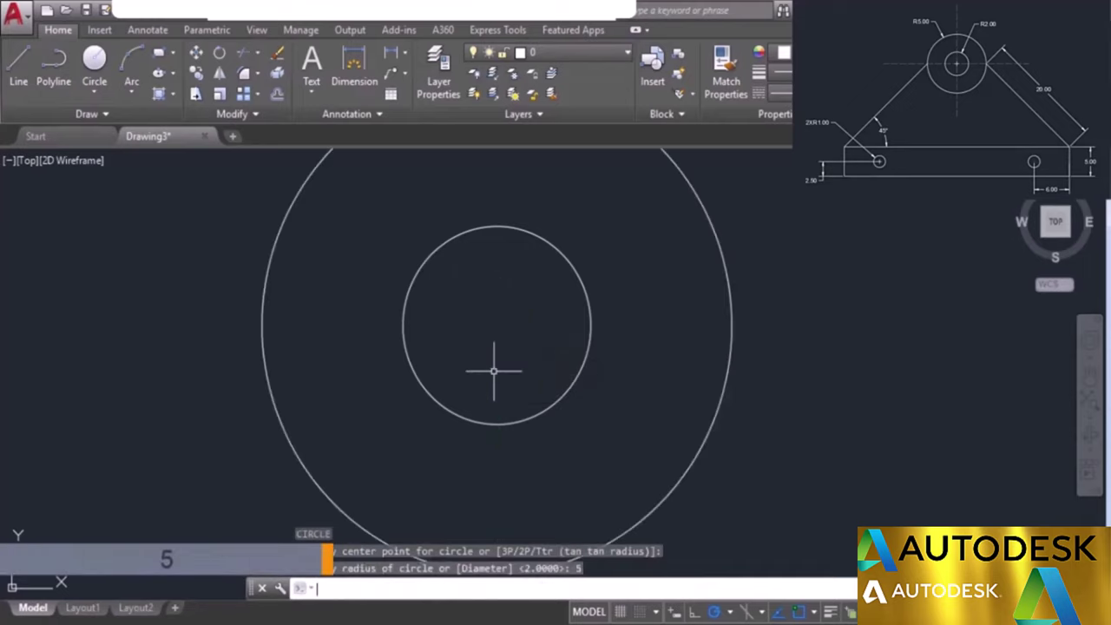
scroll(494, 370, down, 4)
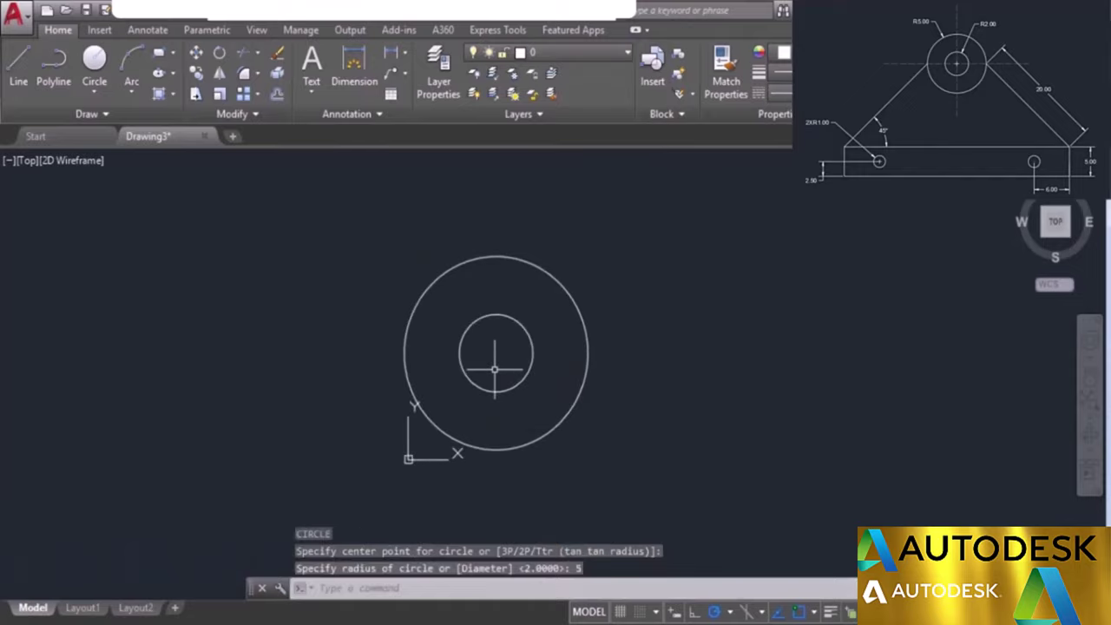
middle_drag(494, 371, 492, 275)
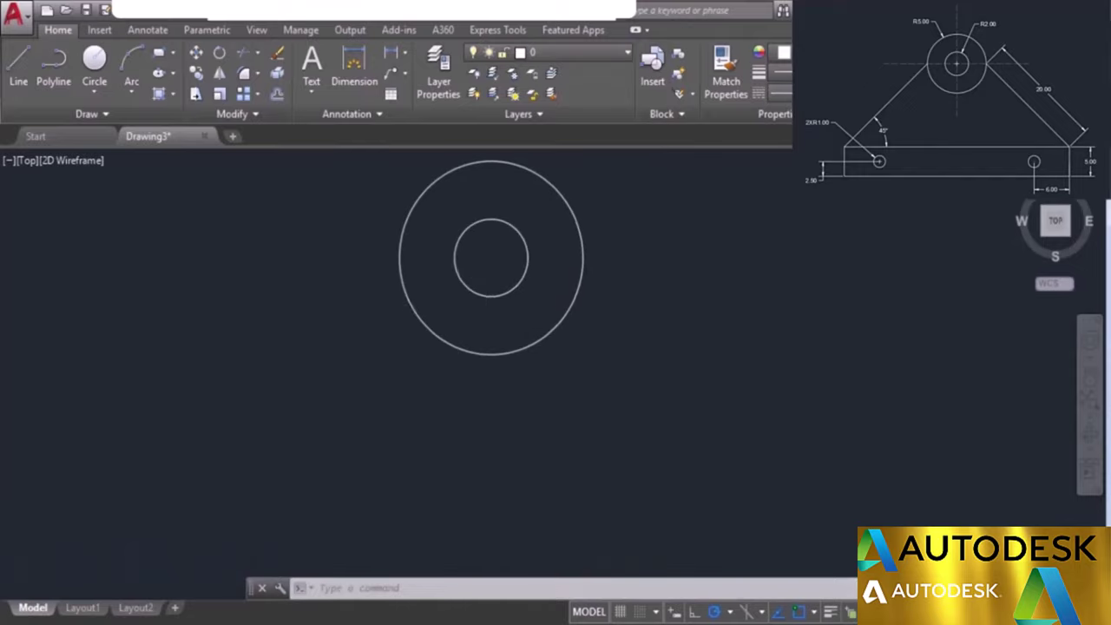
scroll(489, 276, down, 2)
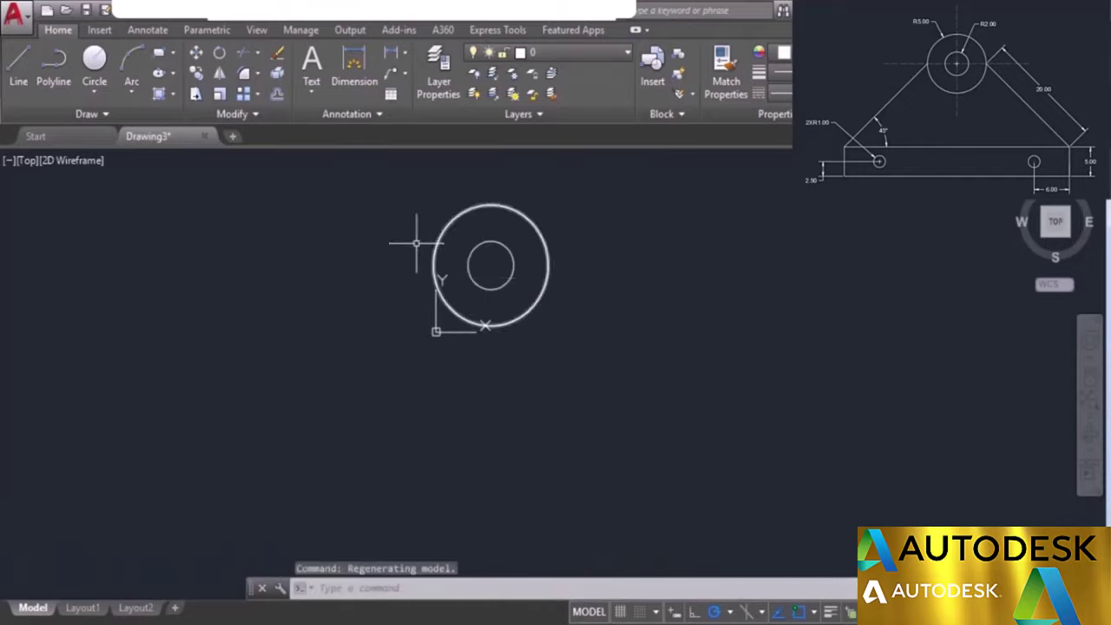
Step: Draw a line 20 units long at -45° from the right quadrant of the outer circle
click(19, 70)
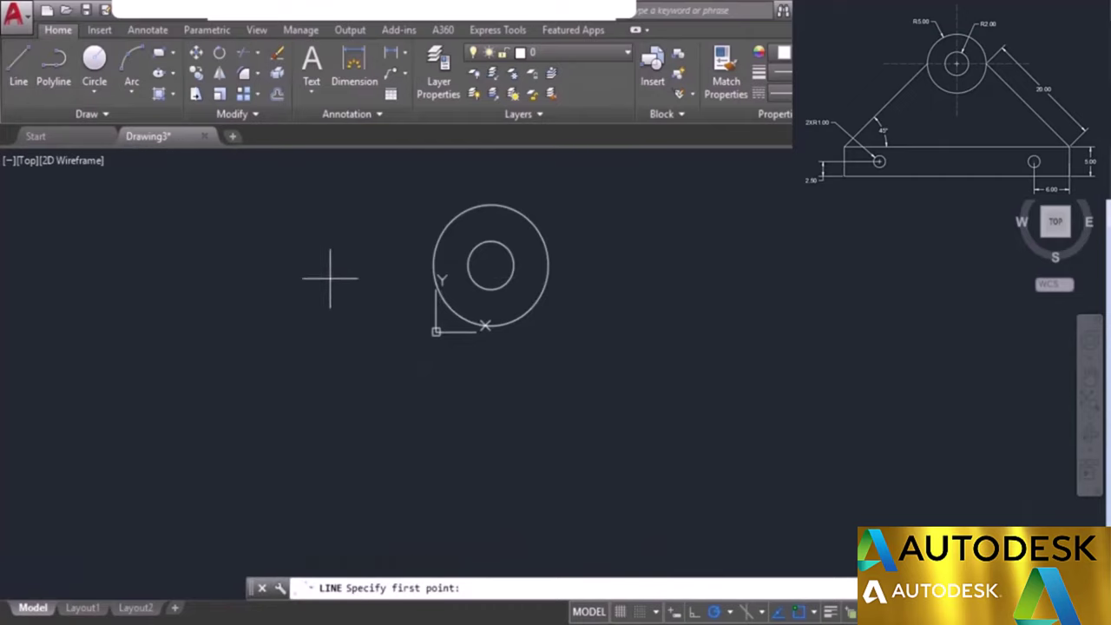
click(548, 265)
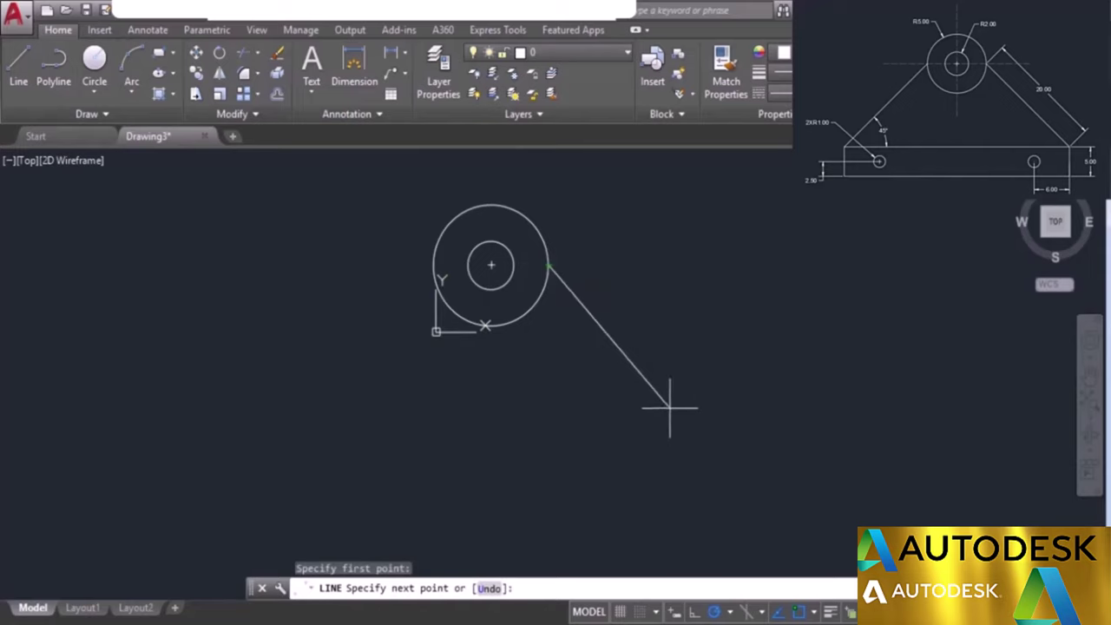
click(815, 613)
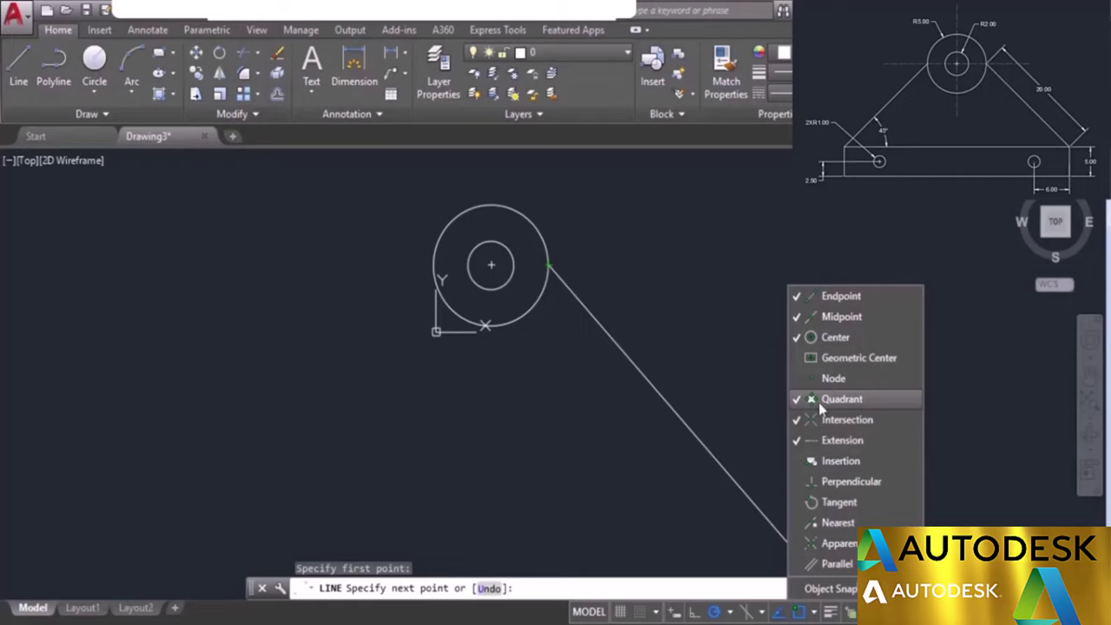
click(680, 527)
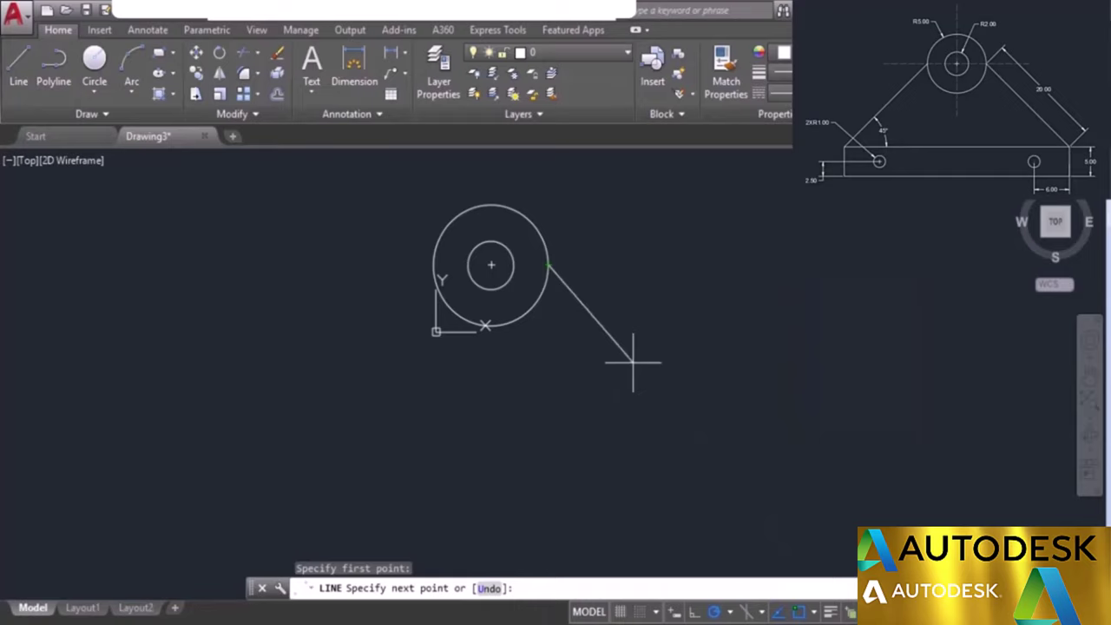
text(<)
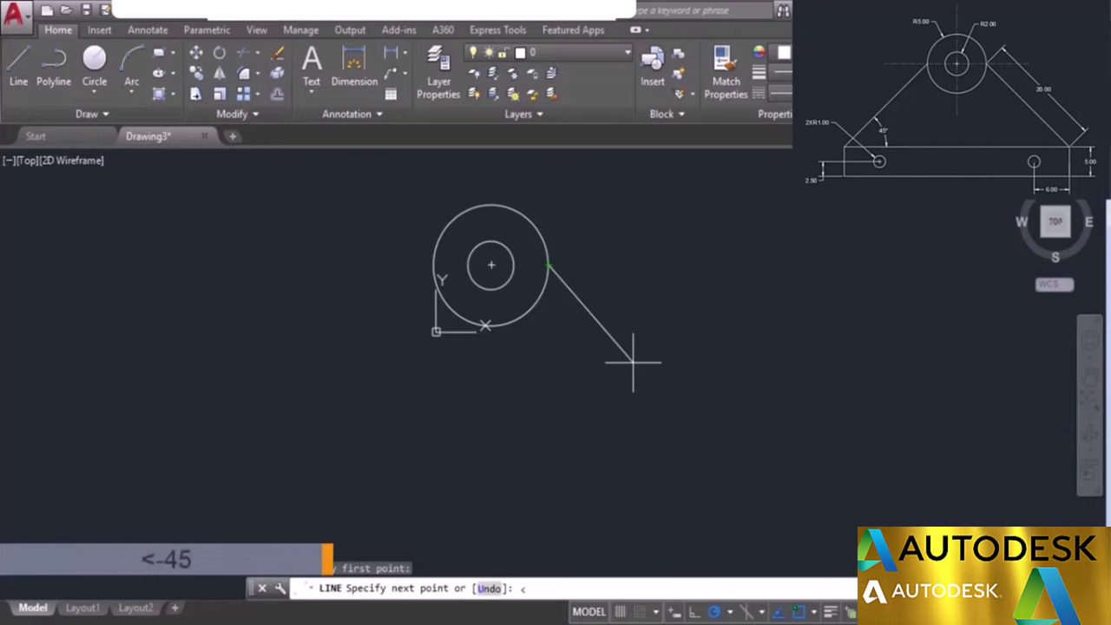
text(-45)
key(Return)
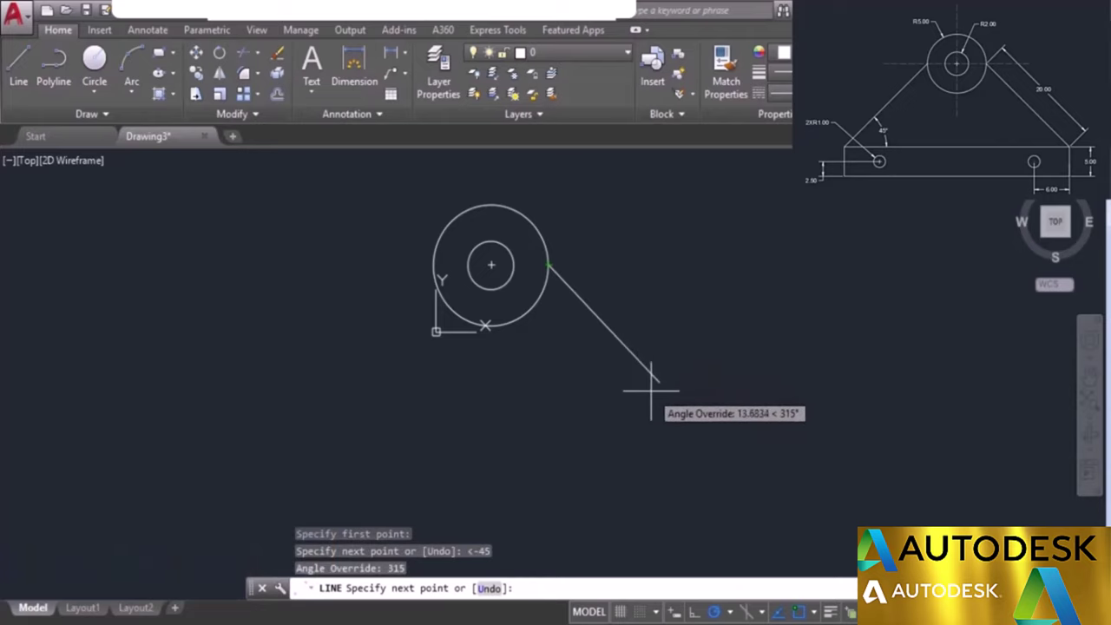
text(20)
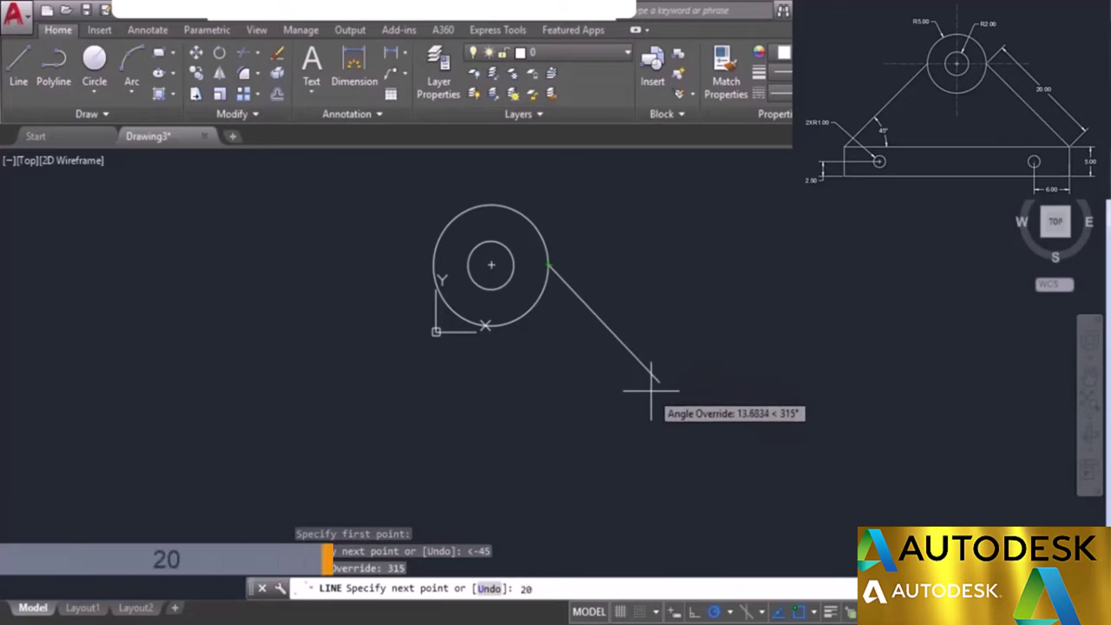
key(Return)
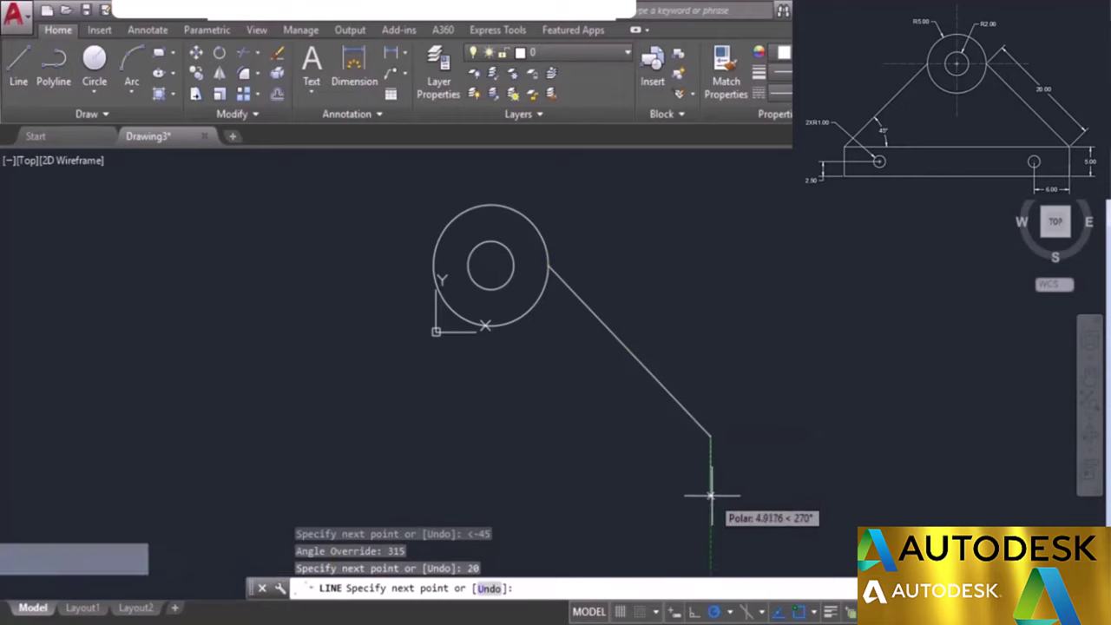
Step: Continue the line vertically downward 5 units from the sloped line's lower end, and finish it
text(5)
key(Return)
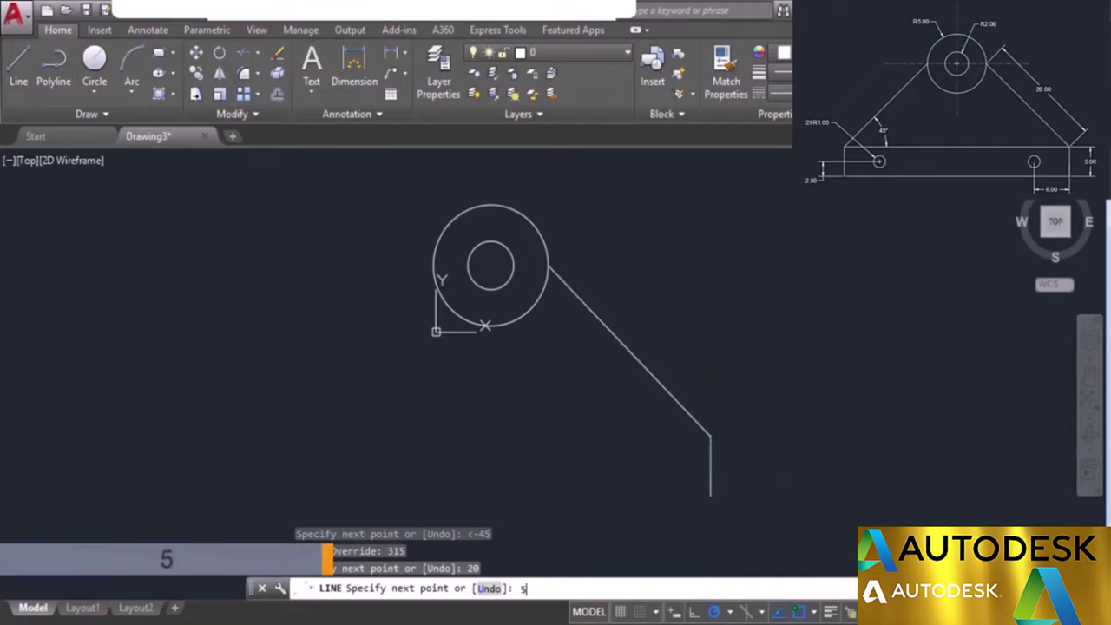
key(Return)
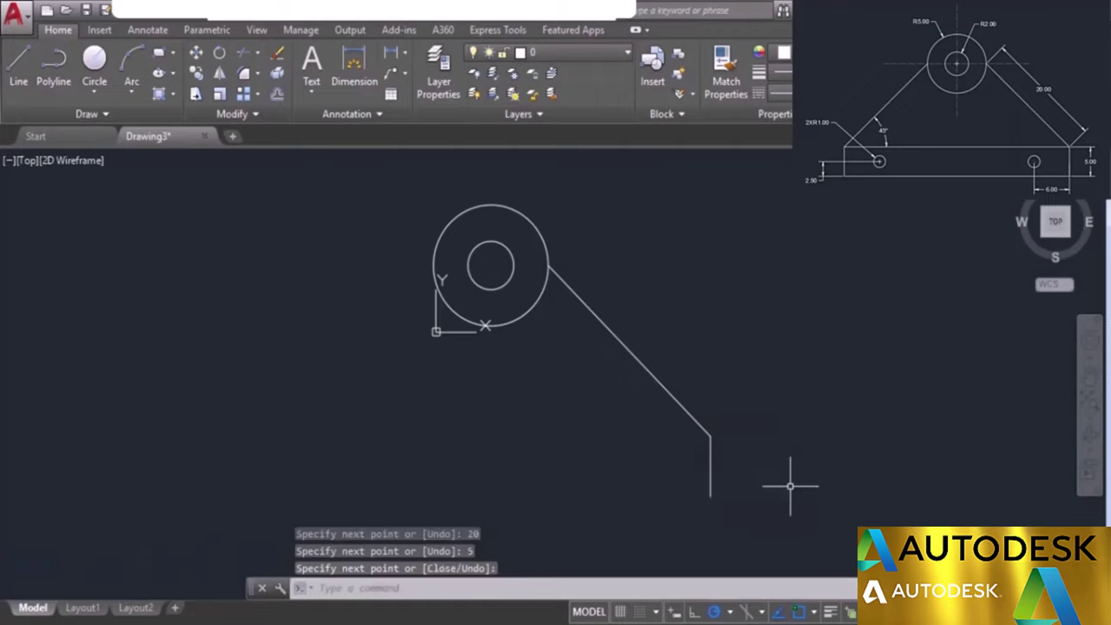
Step: Draw a line 20 units long at 225° from the left quadrant of the outer circle
key(Return)
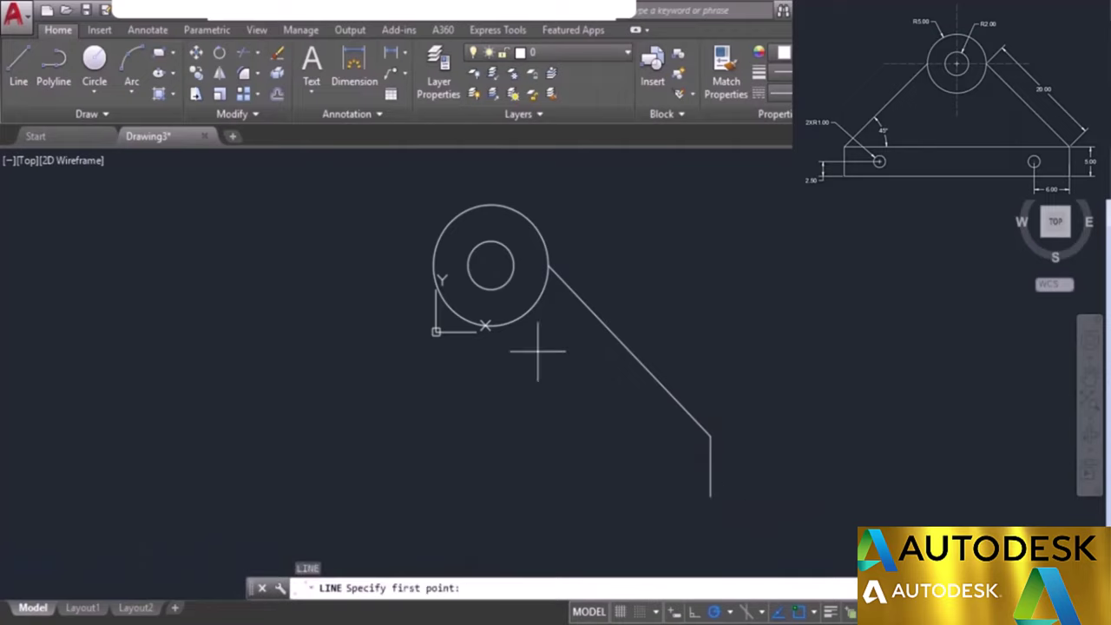
click(435, 264)
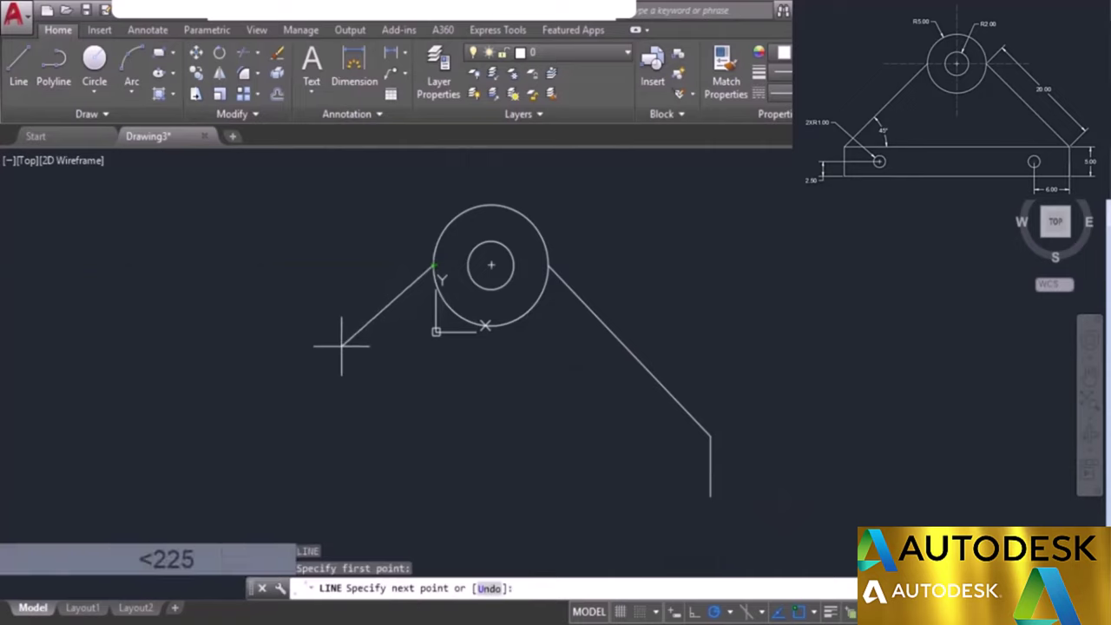
text(<)
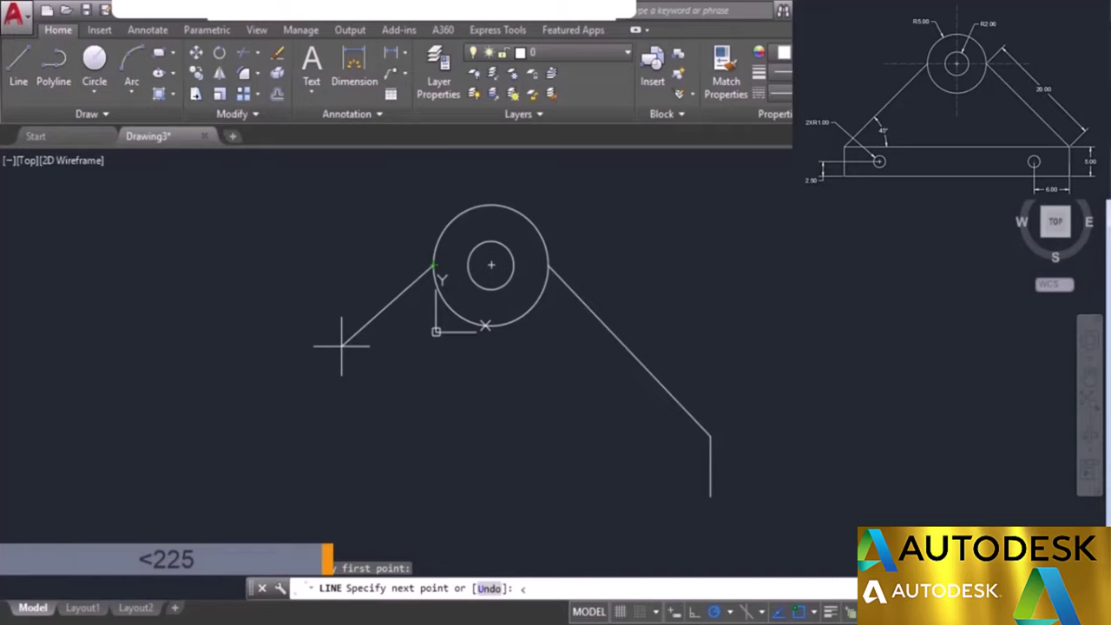
text(225)
key(Return)
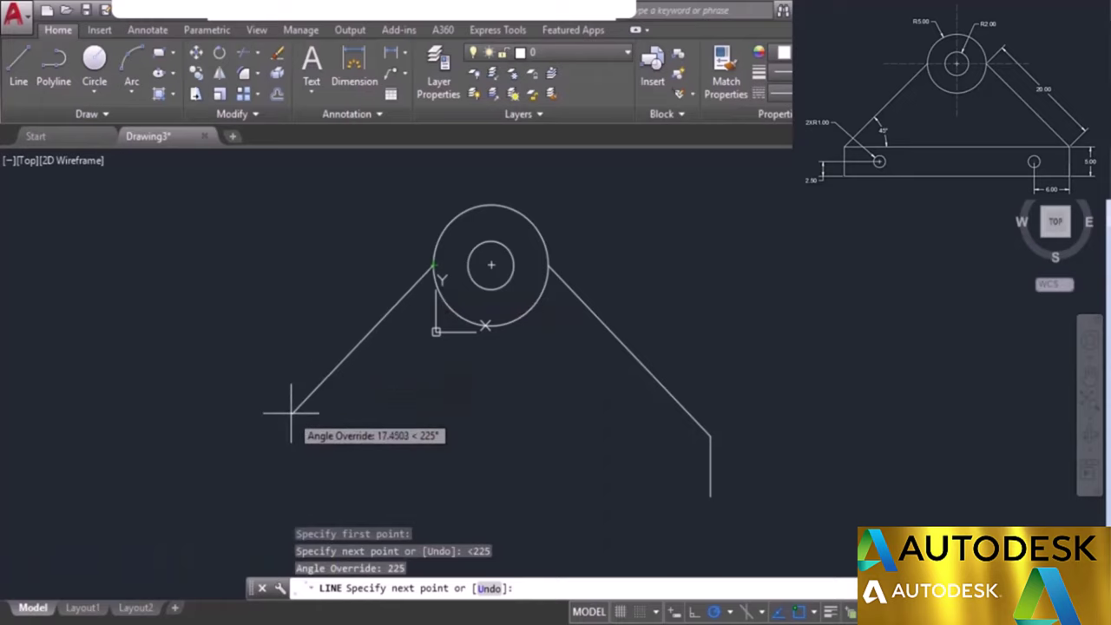
text(20)
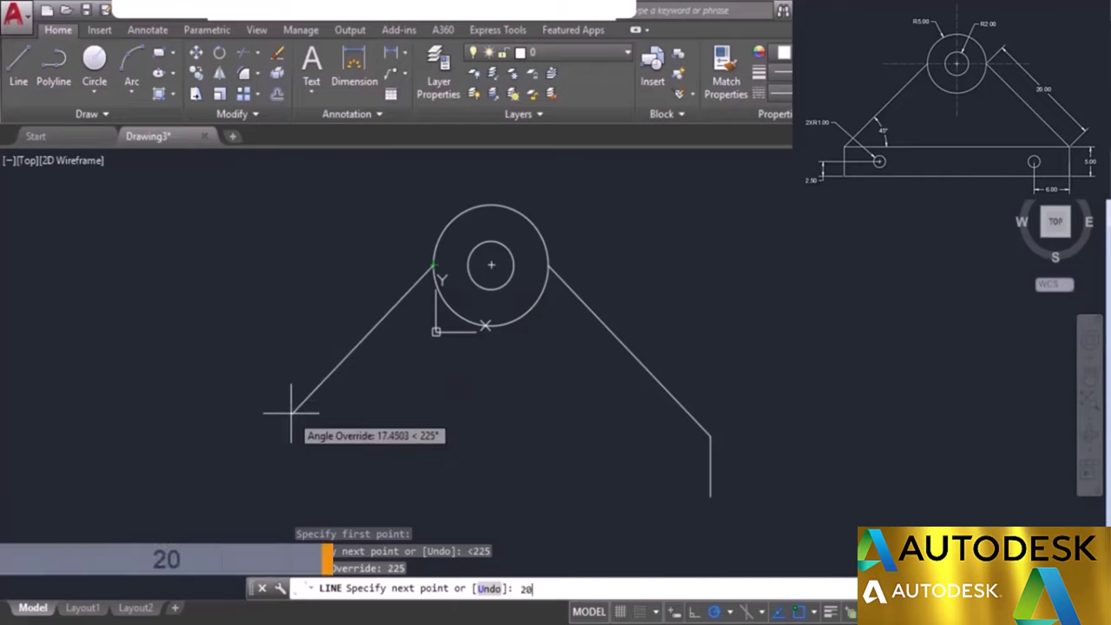
key(Return)
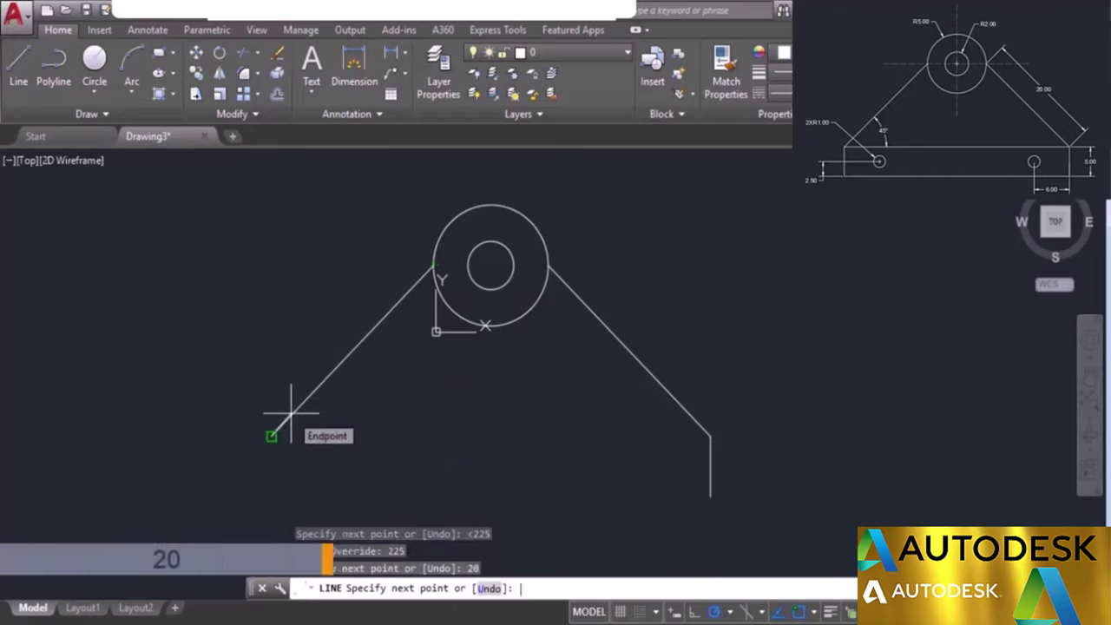
Step: Continue the left line 5 units straight down and close the base to the lower end of the right vertical line
text(5)
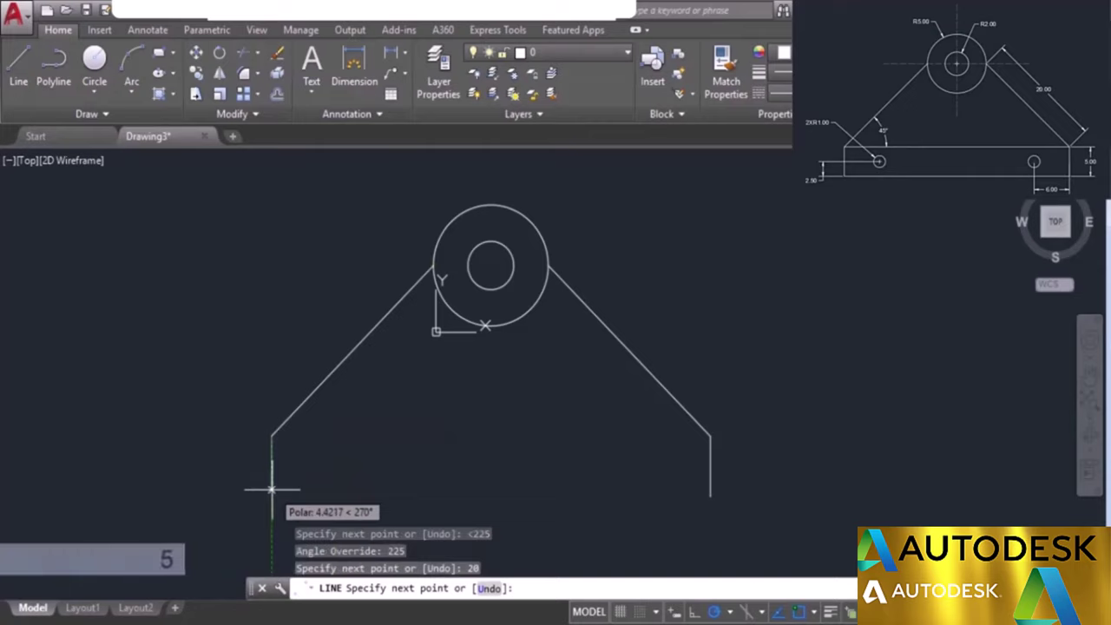
key(Return)
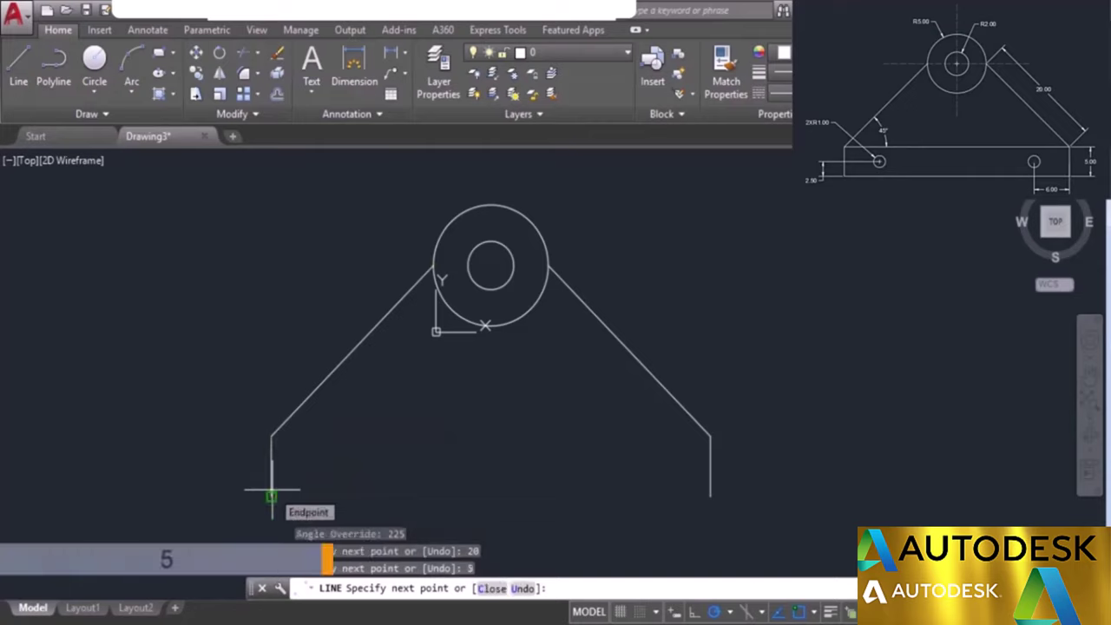
click(711, 498)
key(Return)
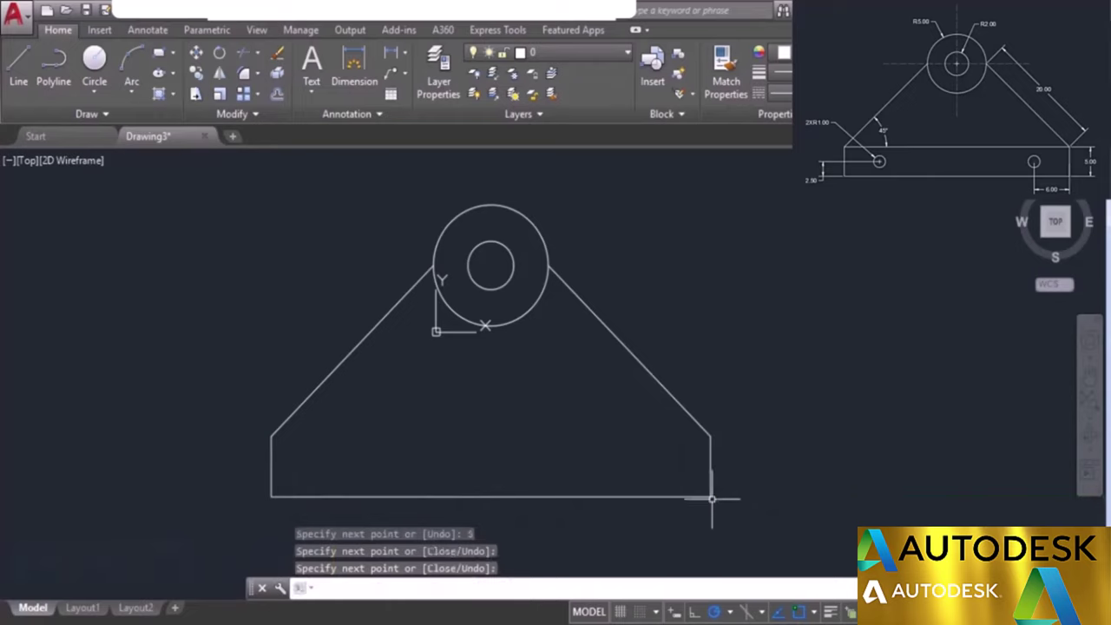
Step: Draw the base's upper edge as a horizontal line joining the lower ends of the two sloped lines
key(Return)
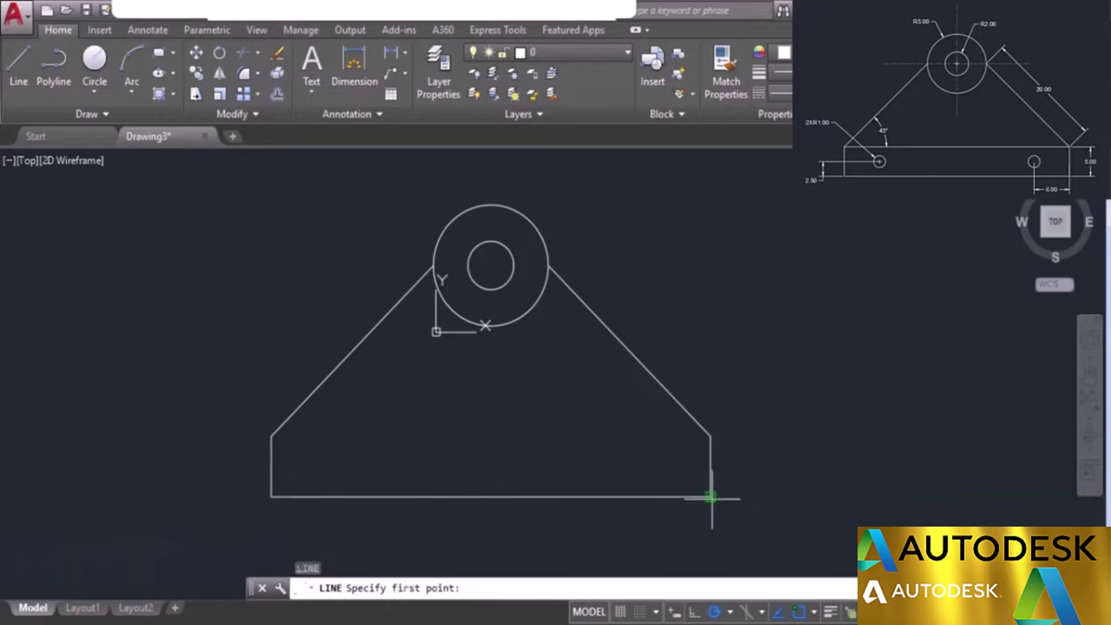
click(711, 437)
click(272, 437)
key(Return)
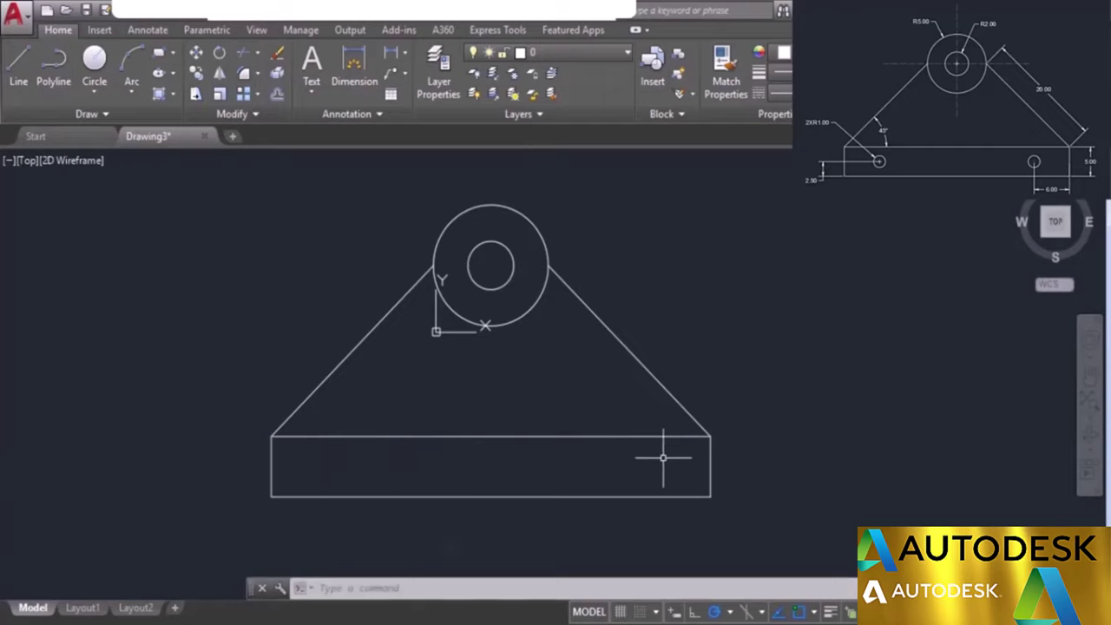
Step: Draw a 6-unit horizontal construction line inward from the midpoint of the base's right edge
click(20, 68)
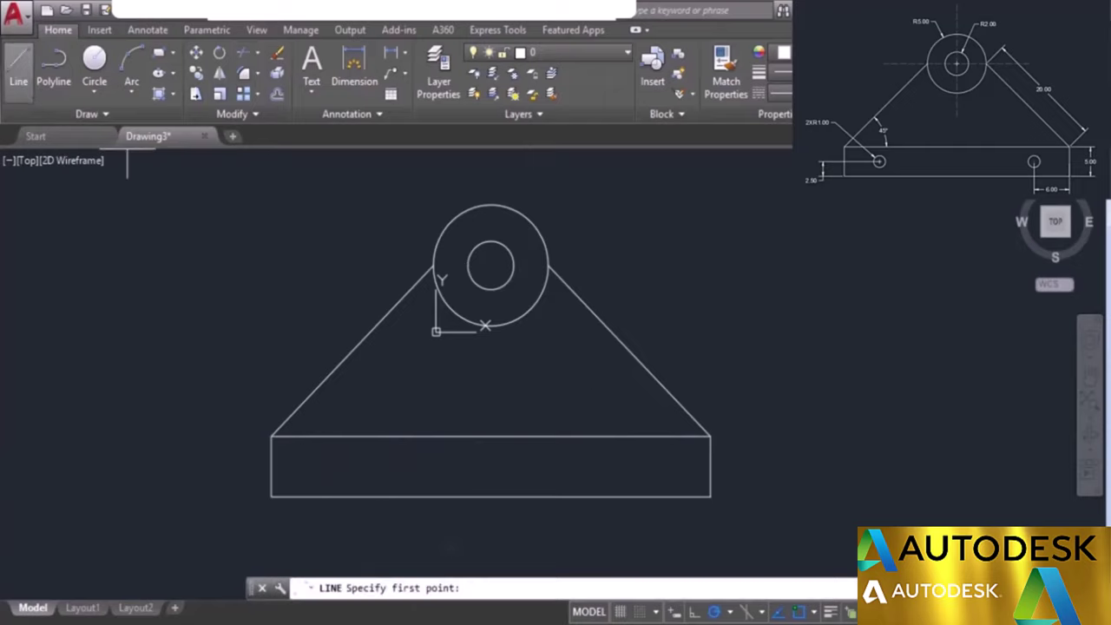
click(710, 466)
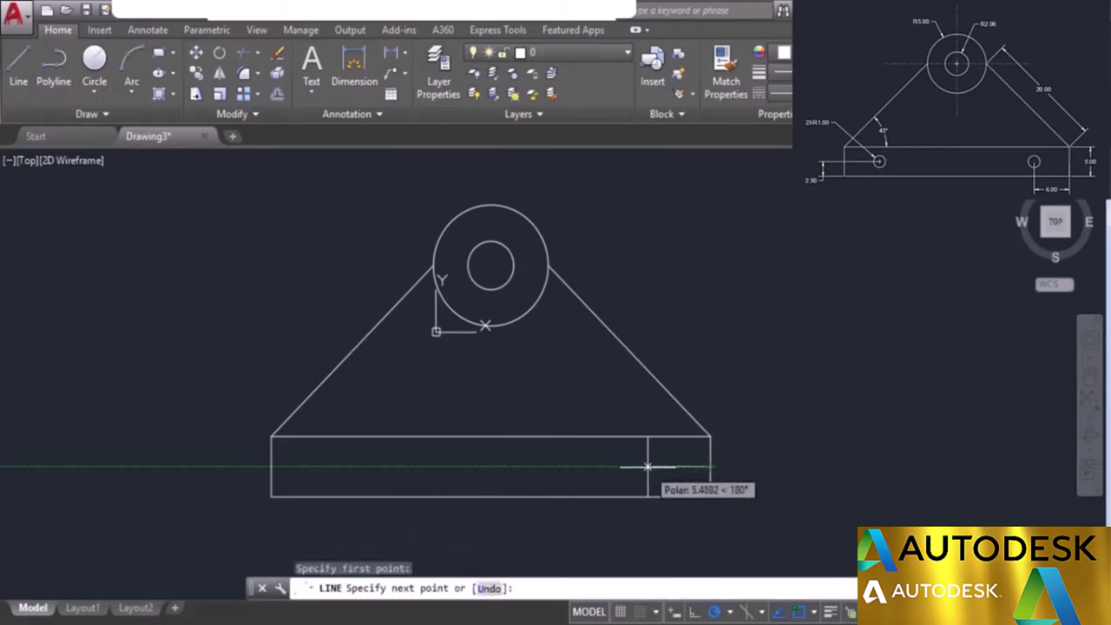
text(6)
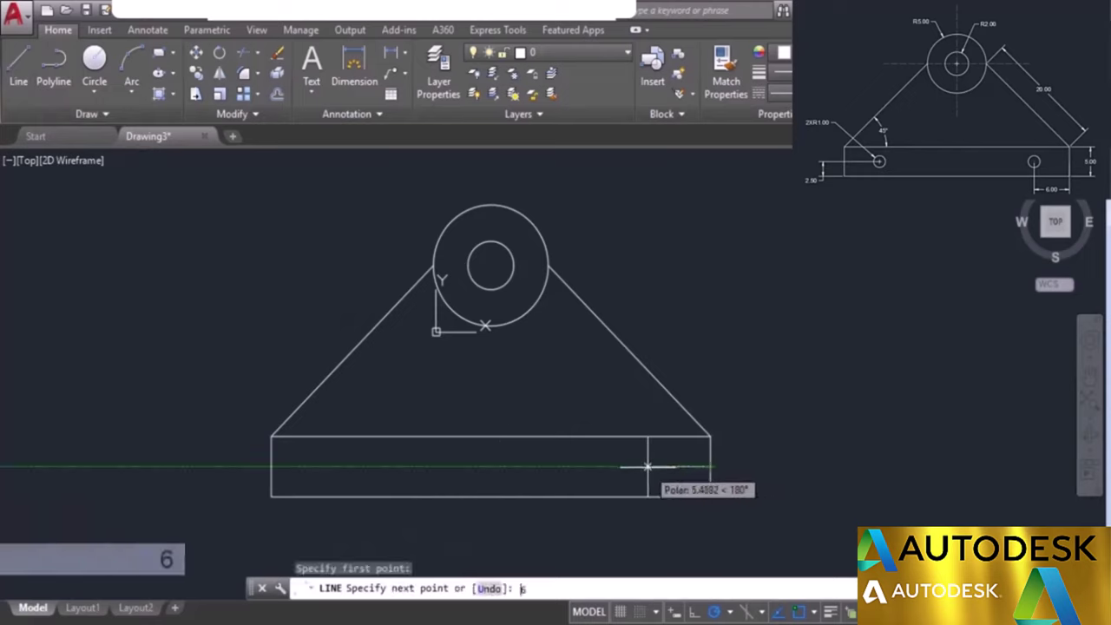
key(Return)
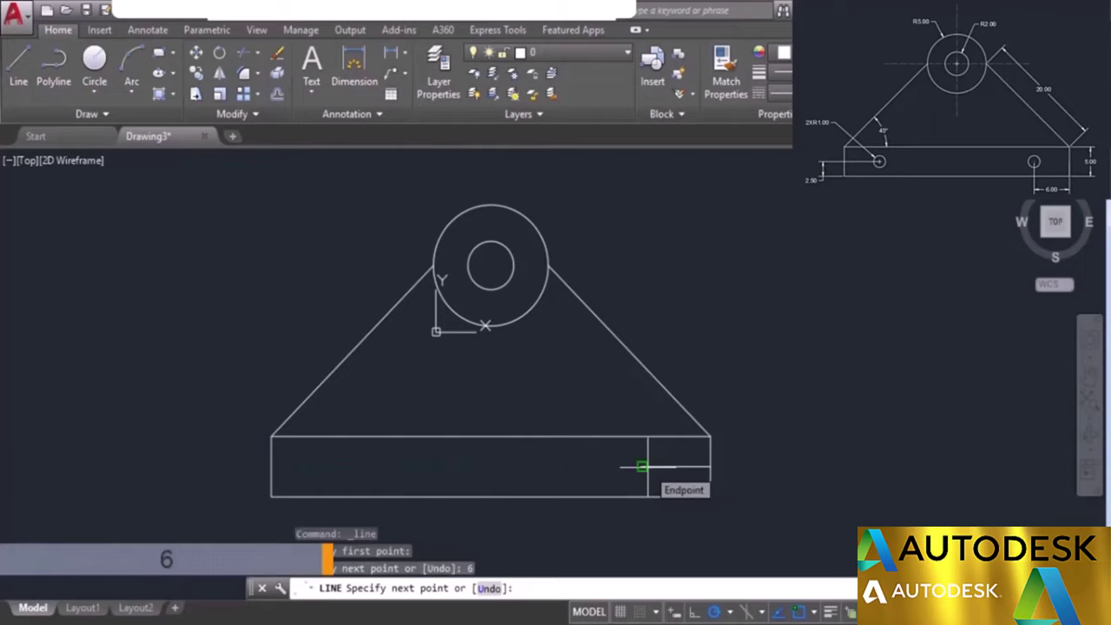
key(Return)
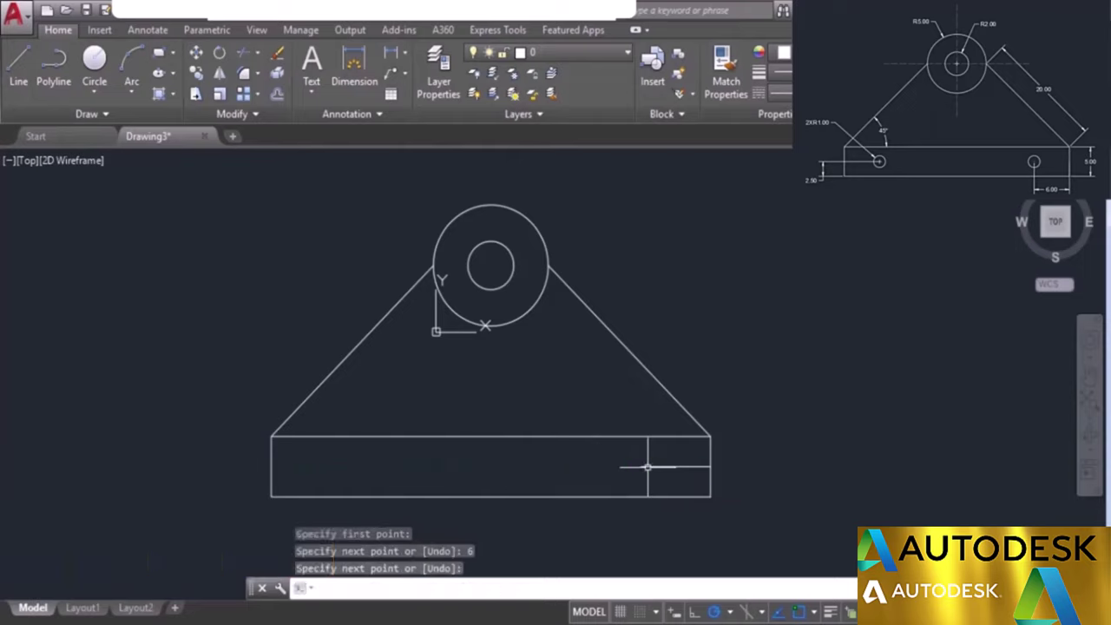
Step: Draw a 6-unit horizontal construction line inward from the midpoint of the base's left edge
key(Return)
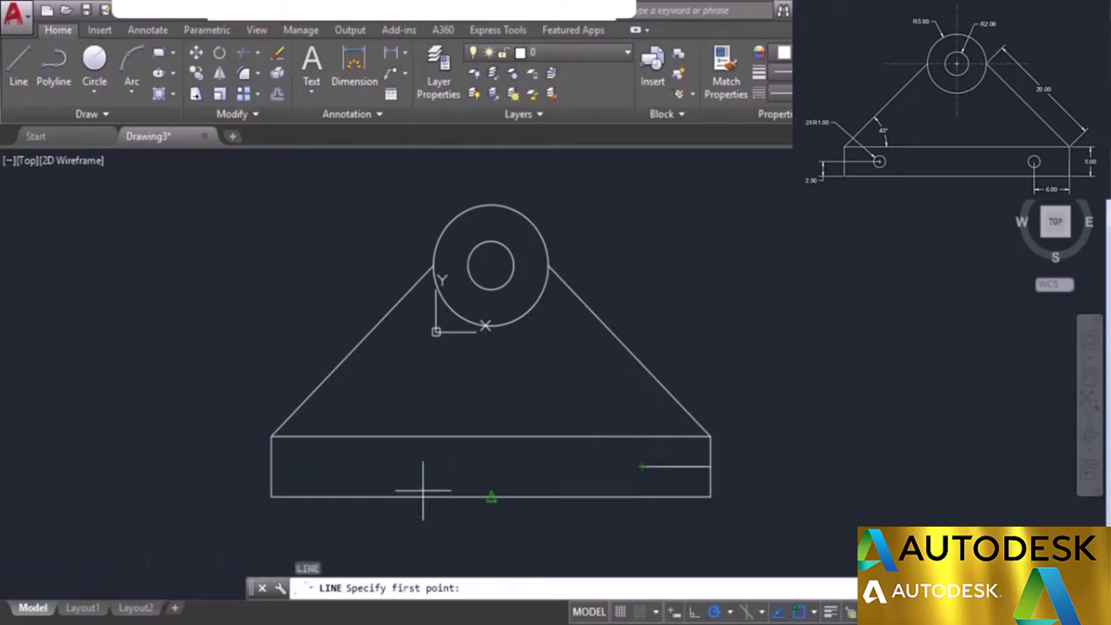
click(272, 466)
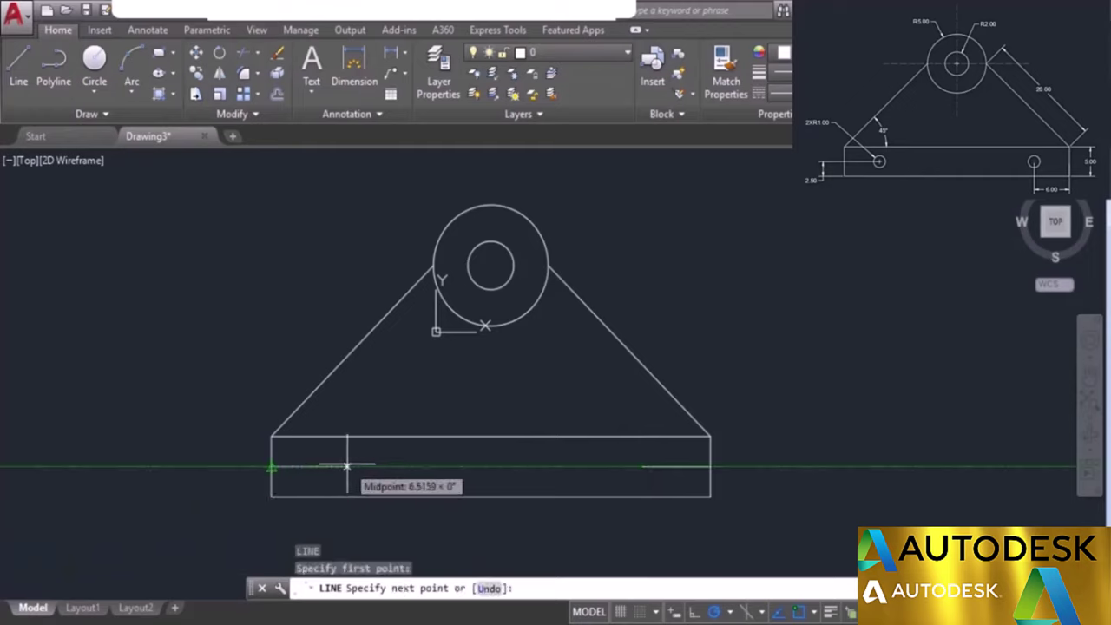
text(6)
key(Return)
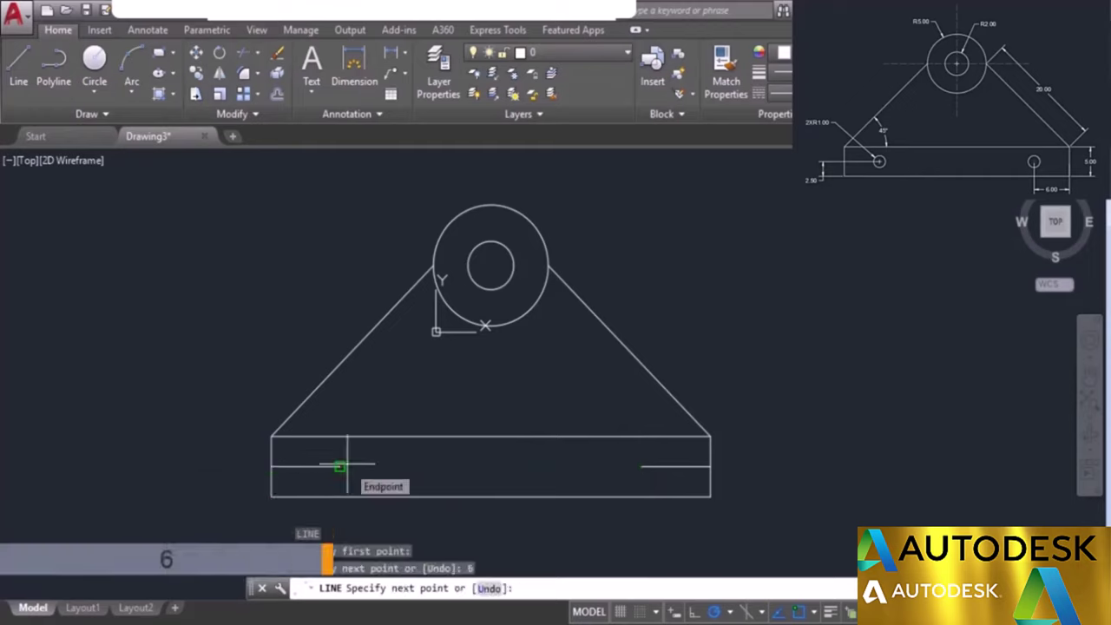
key(Return)
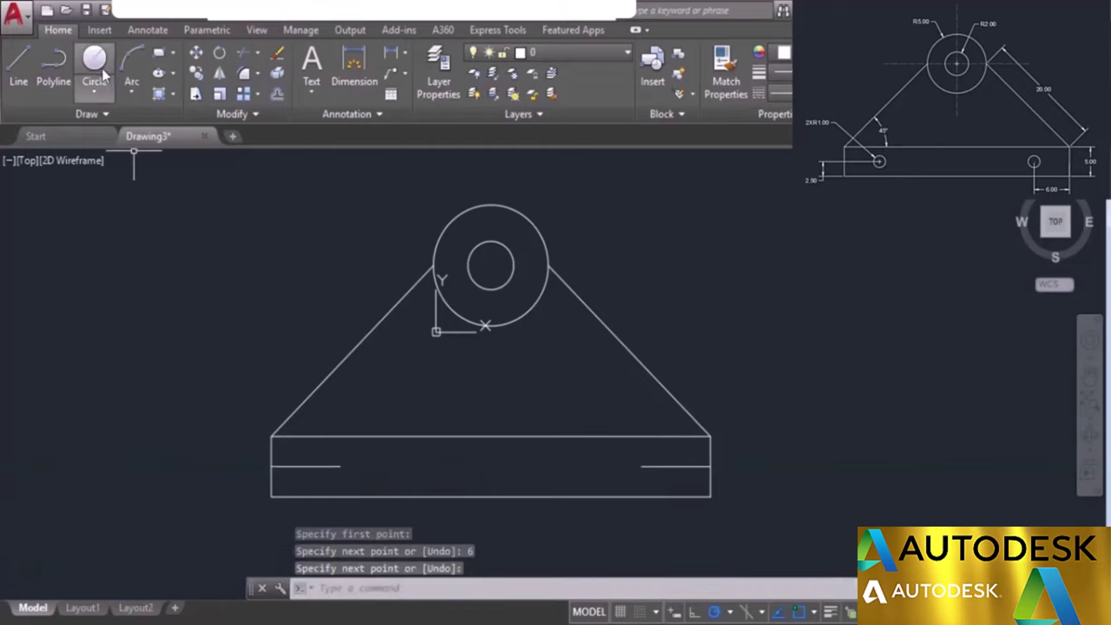
Step: Draw a circle of radius 1 centred on the inner end of the base's left construction line
click(97, 70)
click(341, 466)
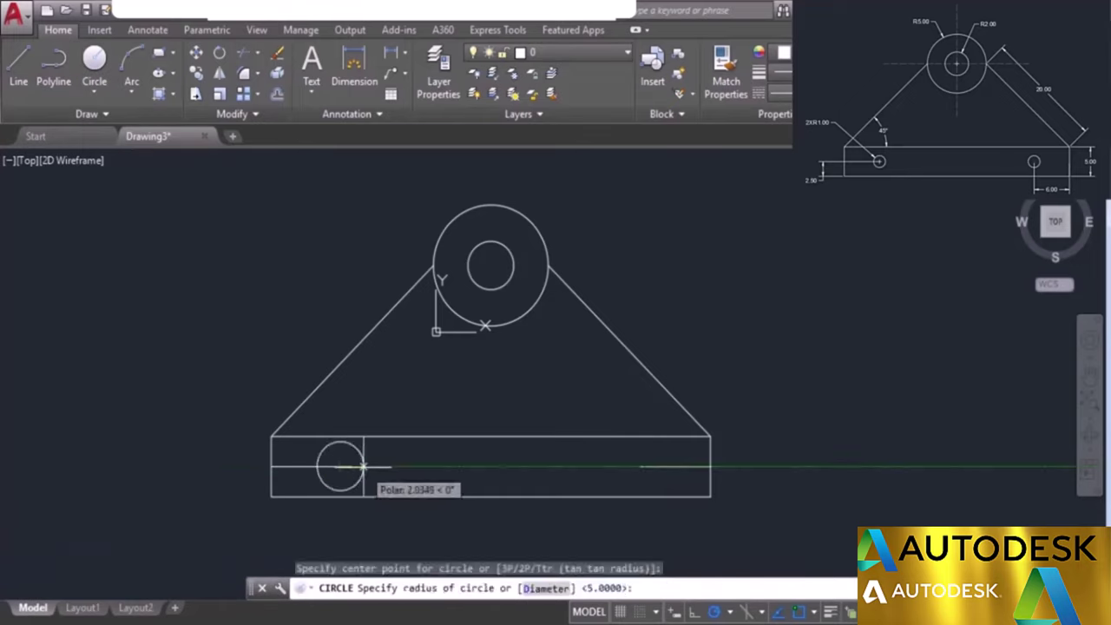
text(1)
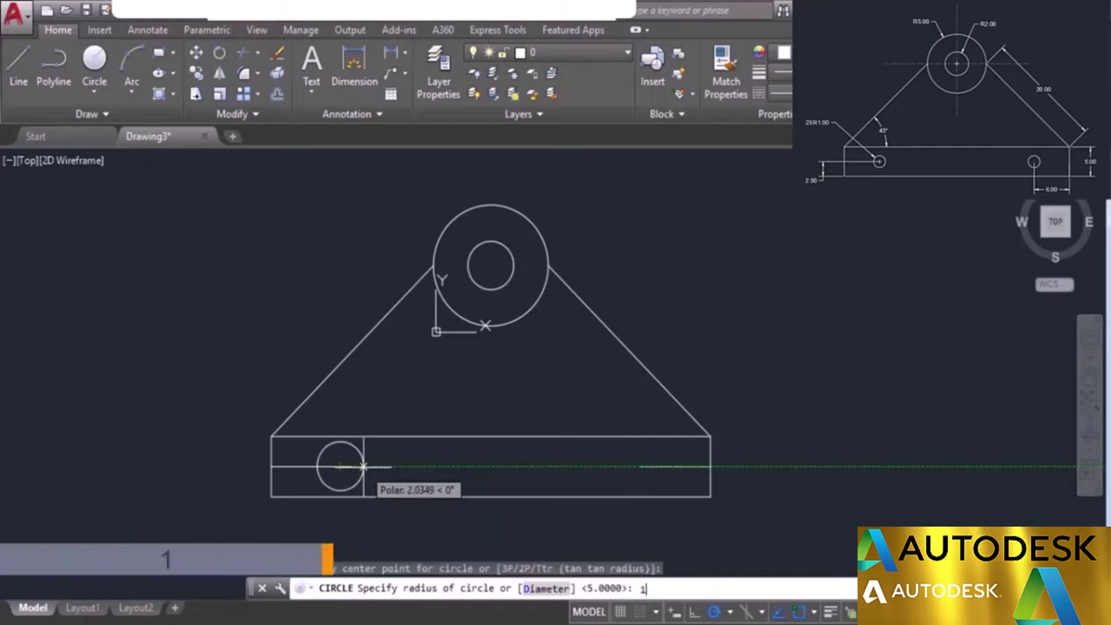
key(Return)
Step: Draw a matching circle of radius 1 centred on the inner end of the base's right construction line
key(Return)
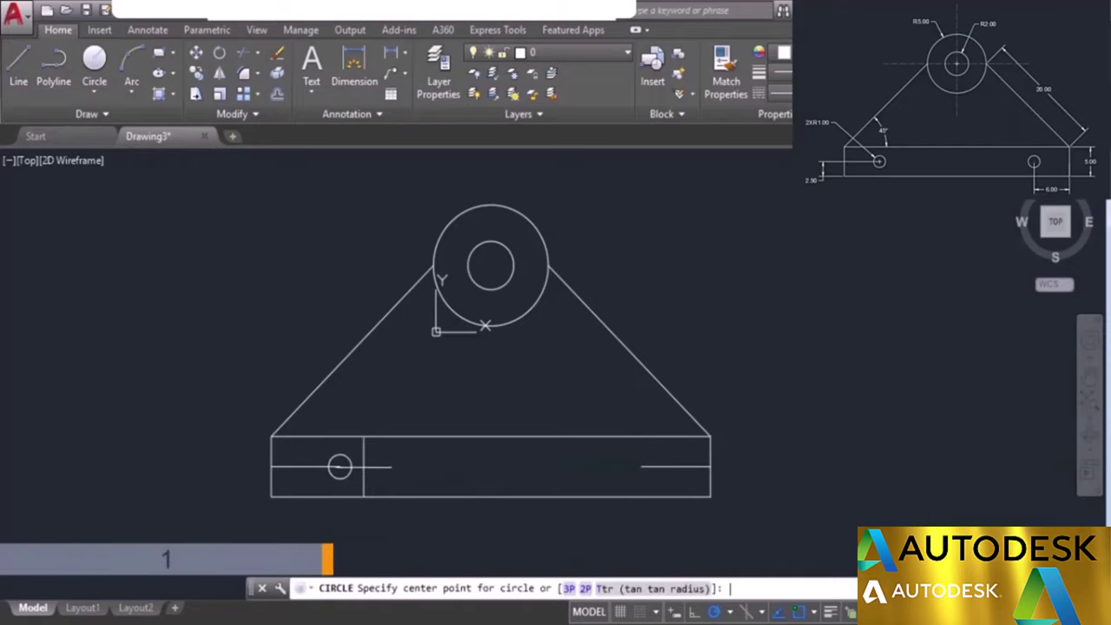
click(641, 467)
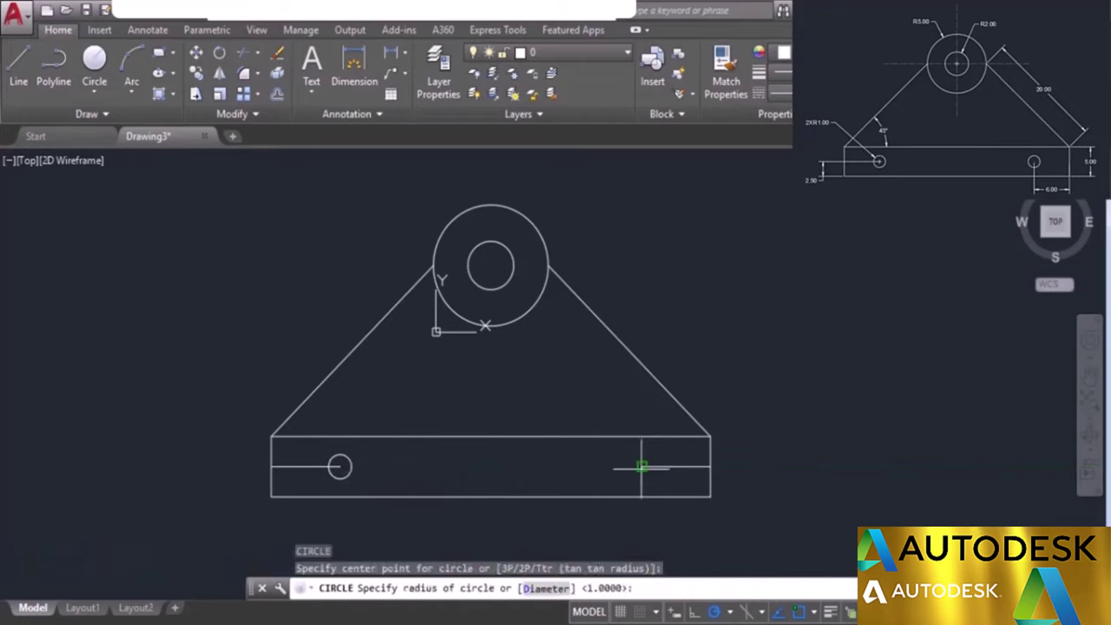
text(1)
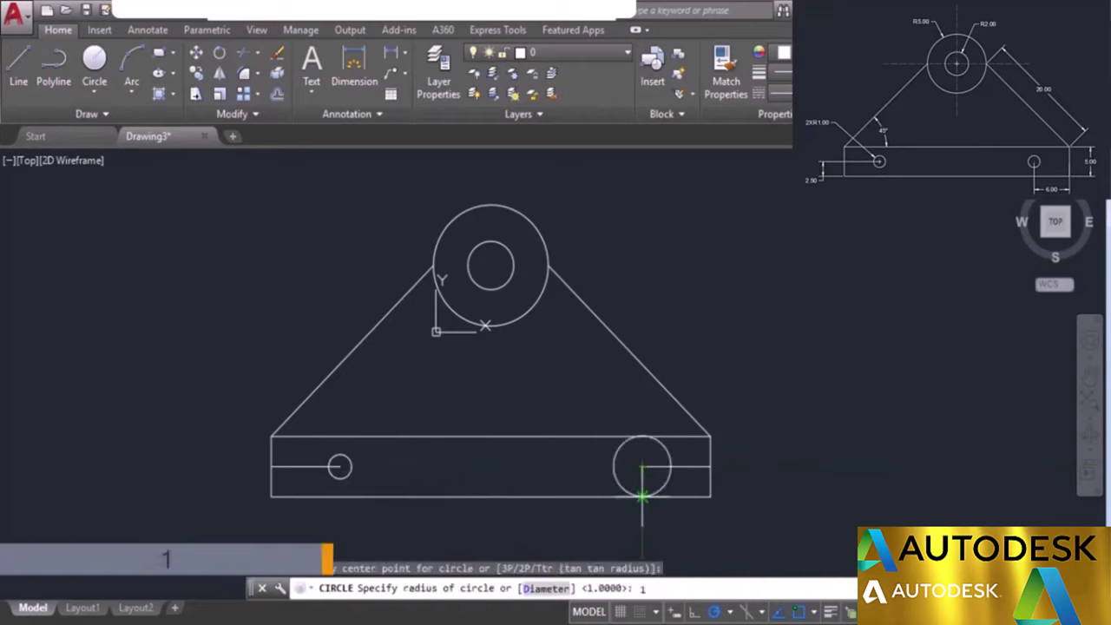
key(Return)
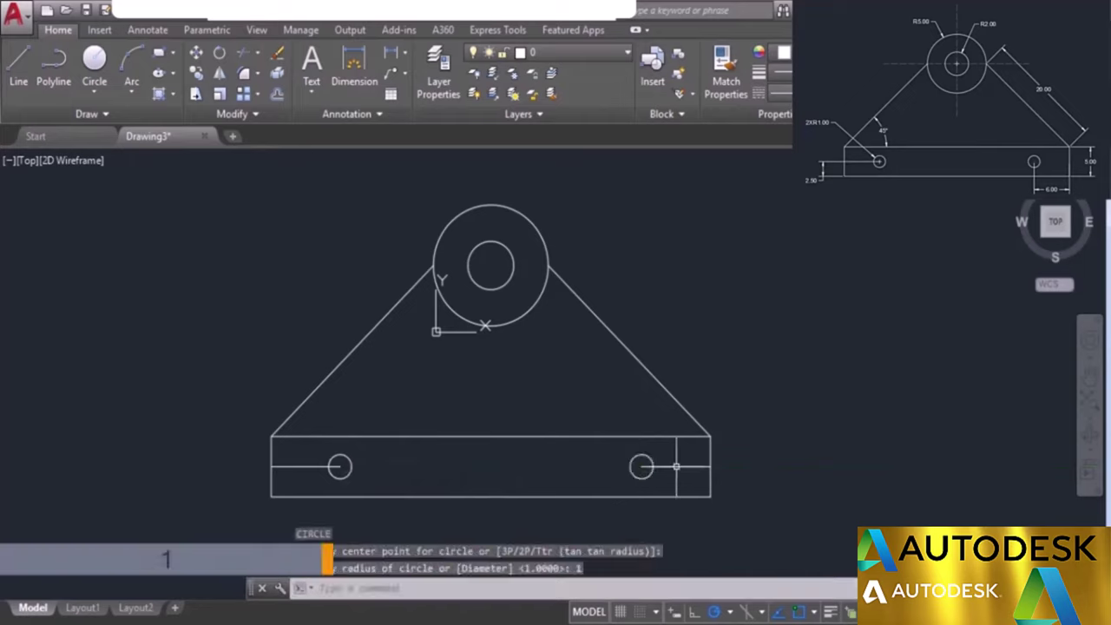
Step: Delete the two horizontal construction lines inside the base, keeping both hole circles
click(650, 467)
click(296, 466)
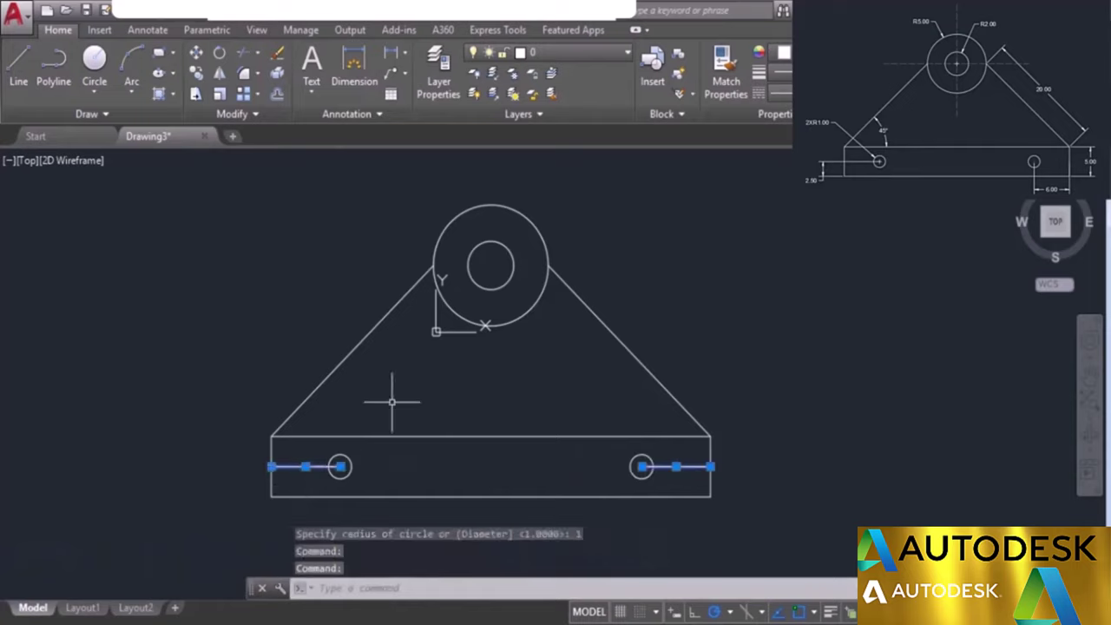
key(Delete)
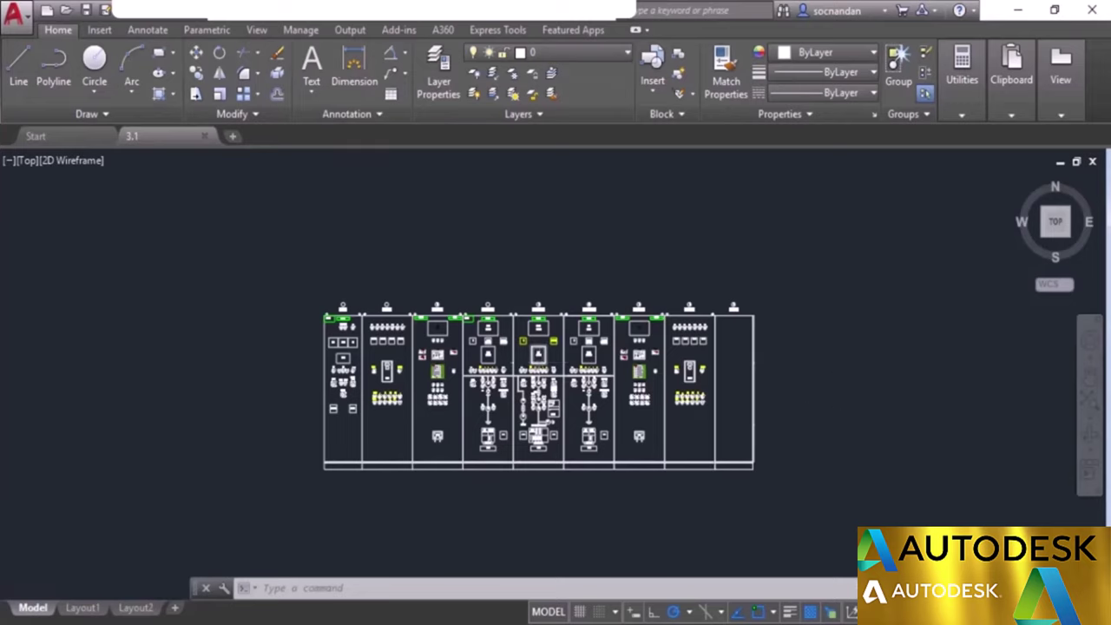
Step: In the ECP-1 panel of drawing 3.1, window-select lamps L1 through 21 and the ACV, DCV and DCA boxes, then clear the selection
scroll(561, 360, up, 2)
middle_drag(561, 360, 580, 323)
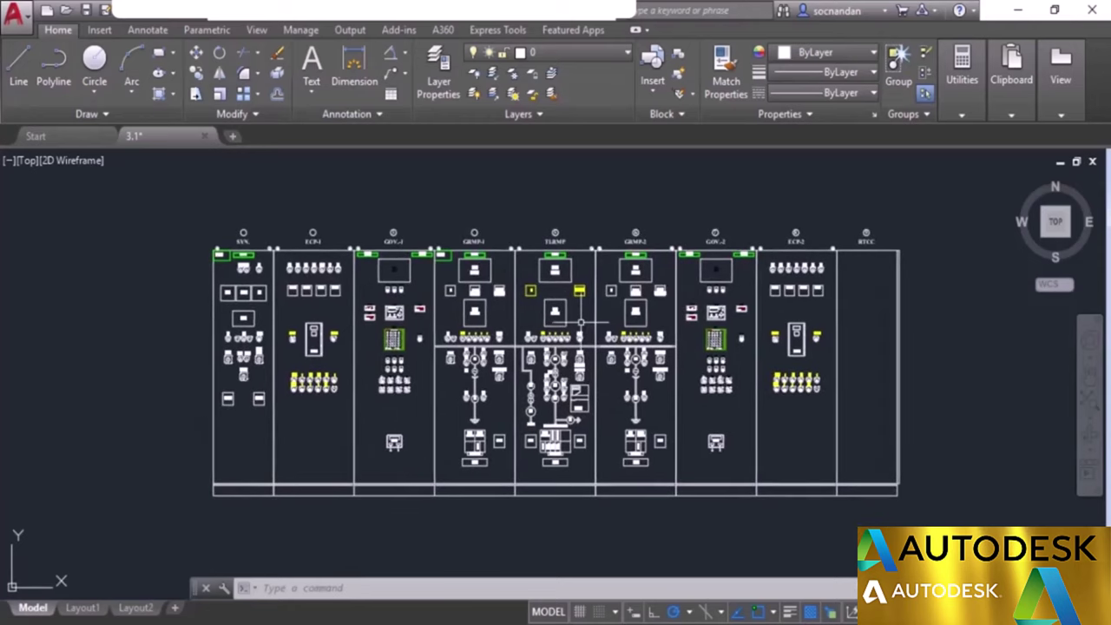
scroll(303, 291, up, 2)
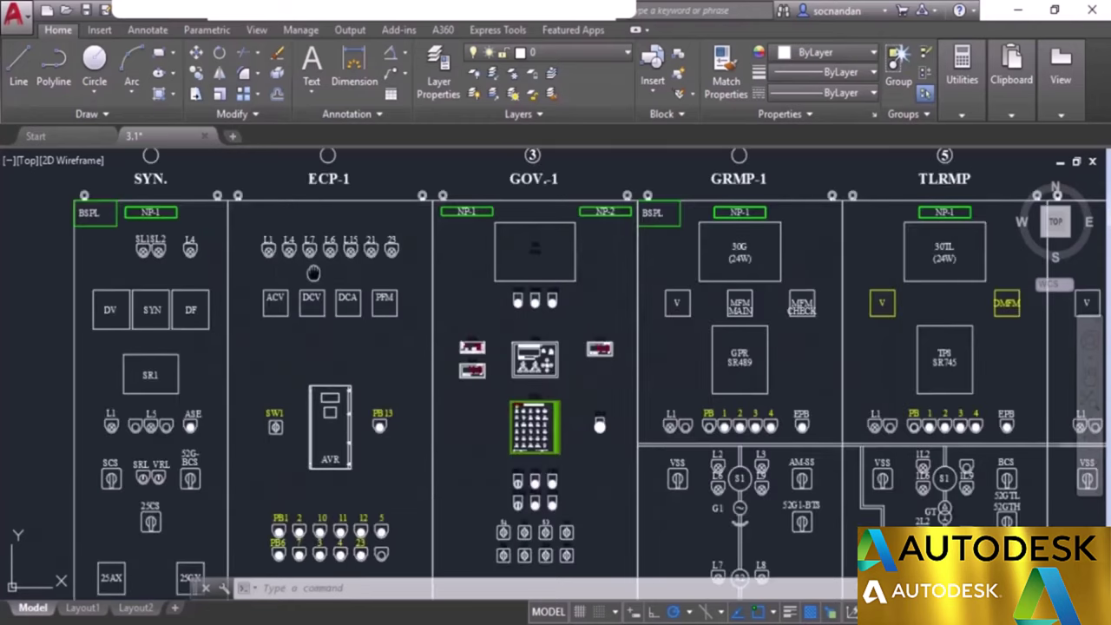
middle_drag(303, 291, 347, 314)
scroll(353, 317, up, 3)
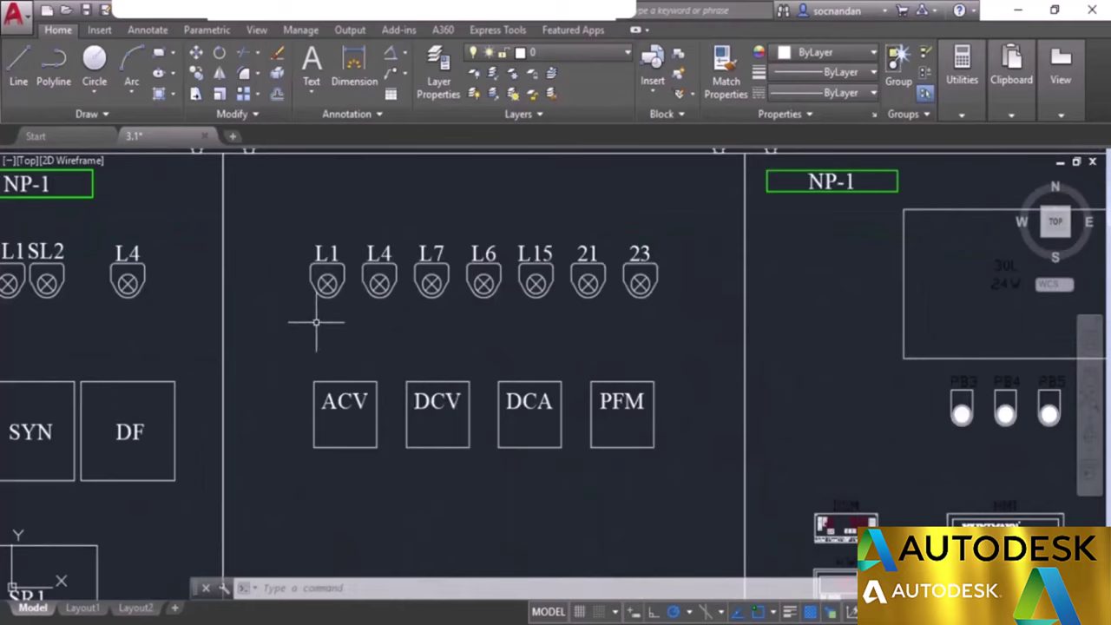
click(259, 211)
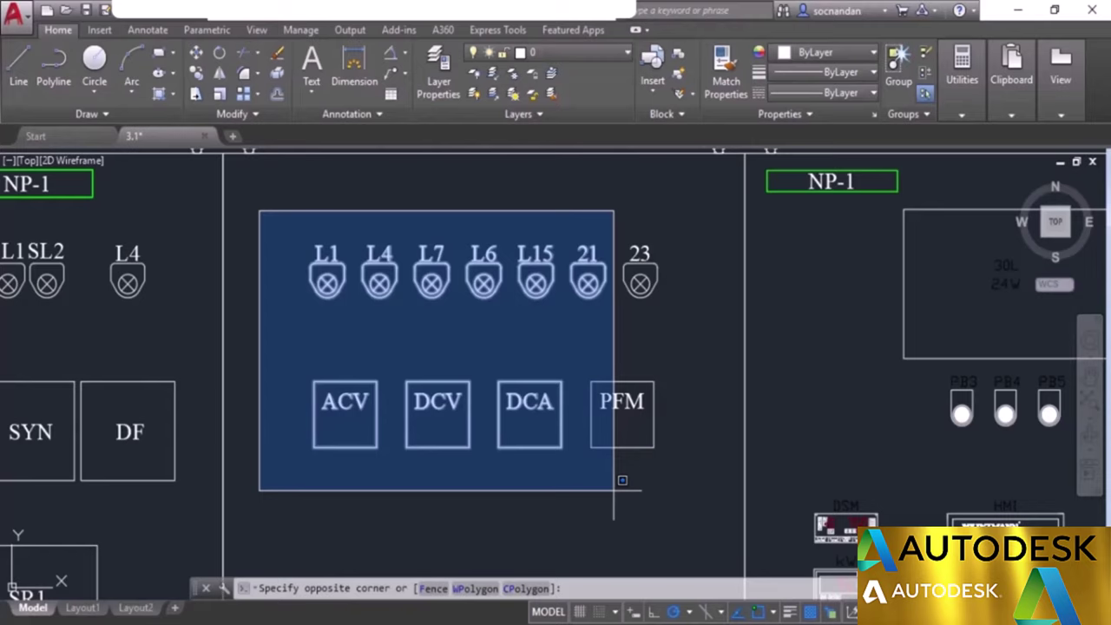
click(622, 480)
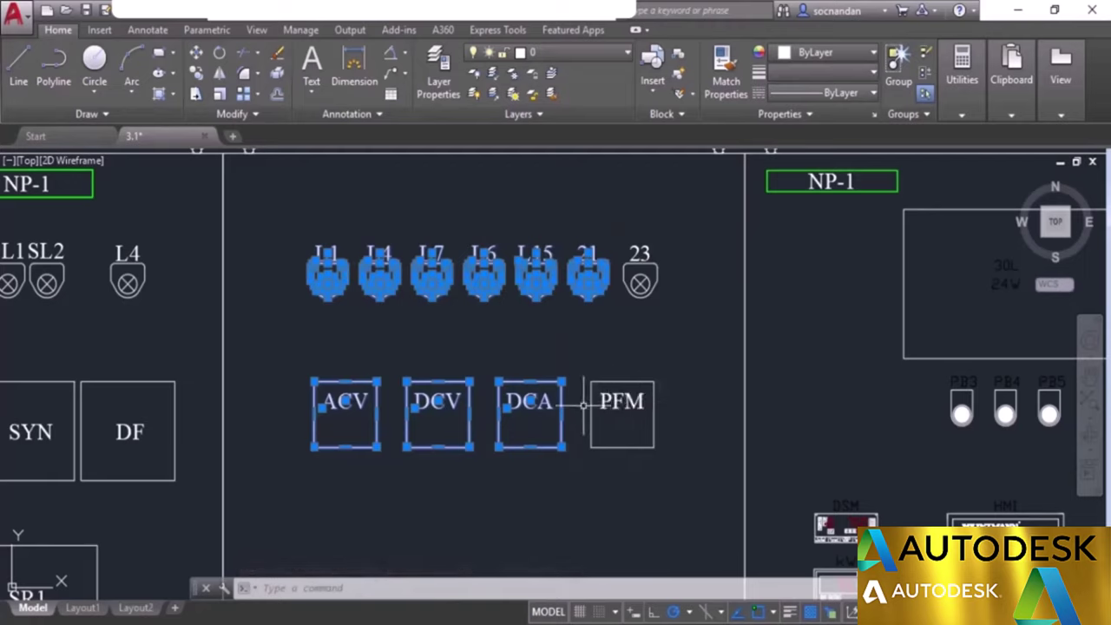
key(Escape)
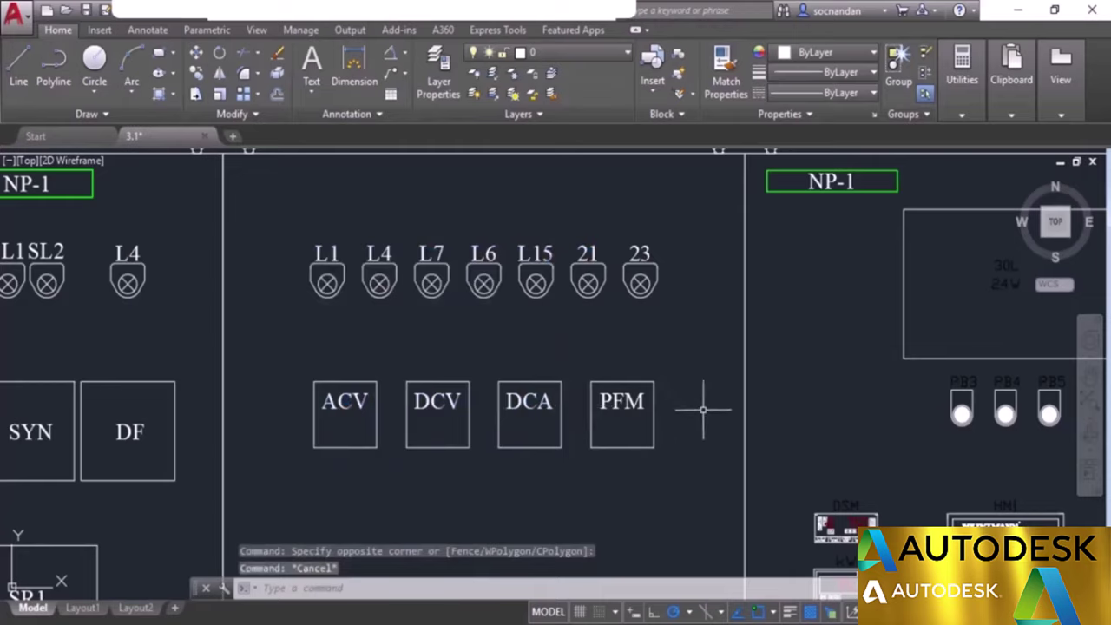
Step: Select lamps L6 through 23 and the DCV, DCA and PFM boxes with a crossing window, then clear the selection
click(718, 477)
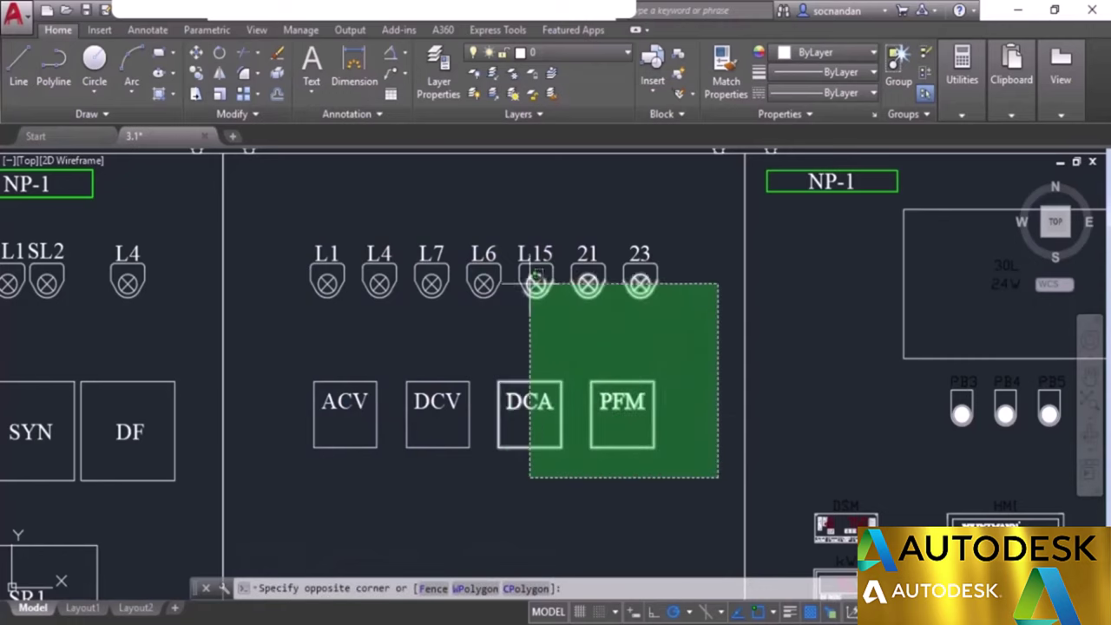
click(458, 213)
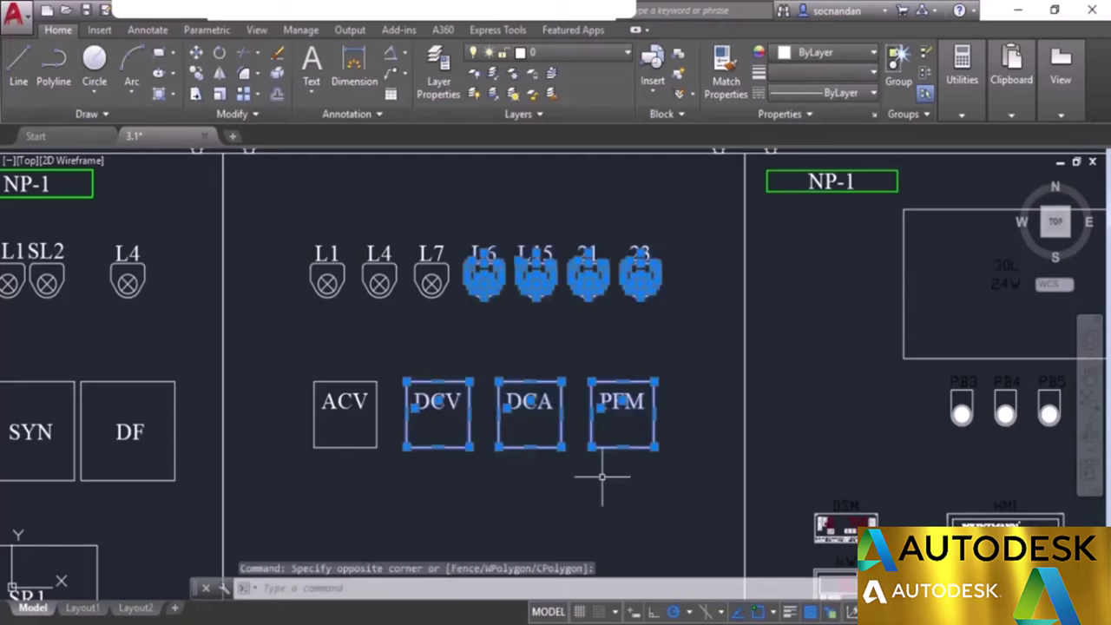
key(Escape)
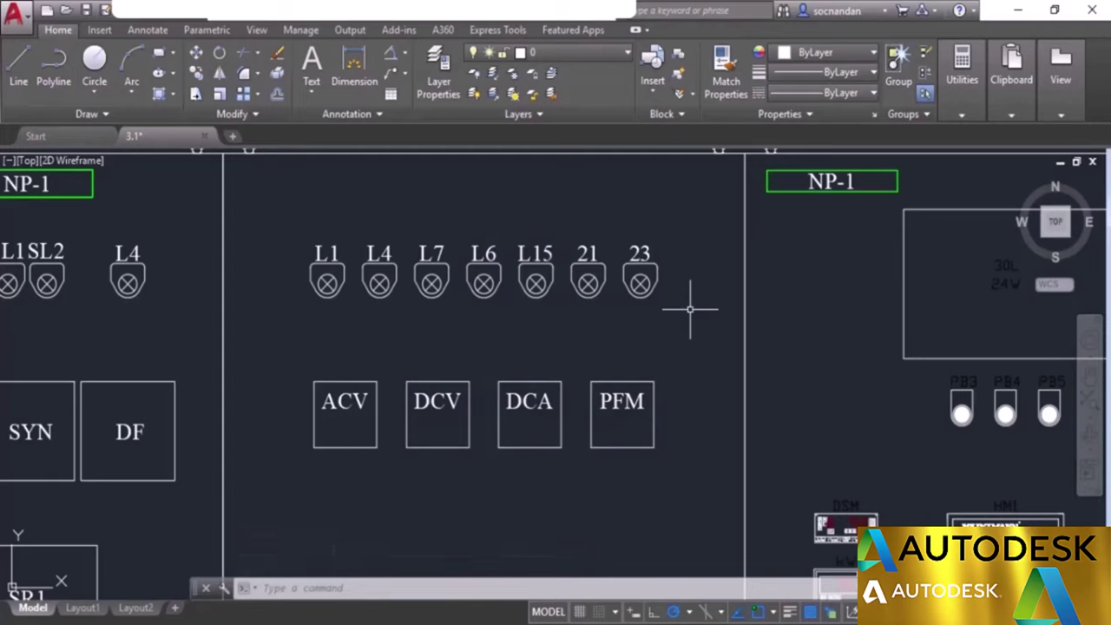
Step: Select lamps L4 and L7 and the ACV box with a WPolygon that goes around L1, then clear the selection
click(270, 201)
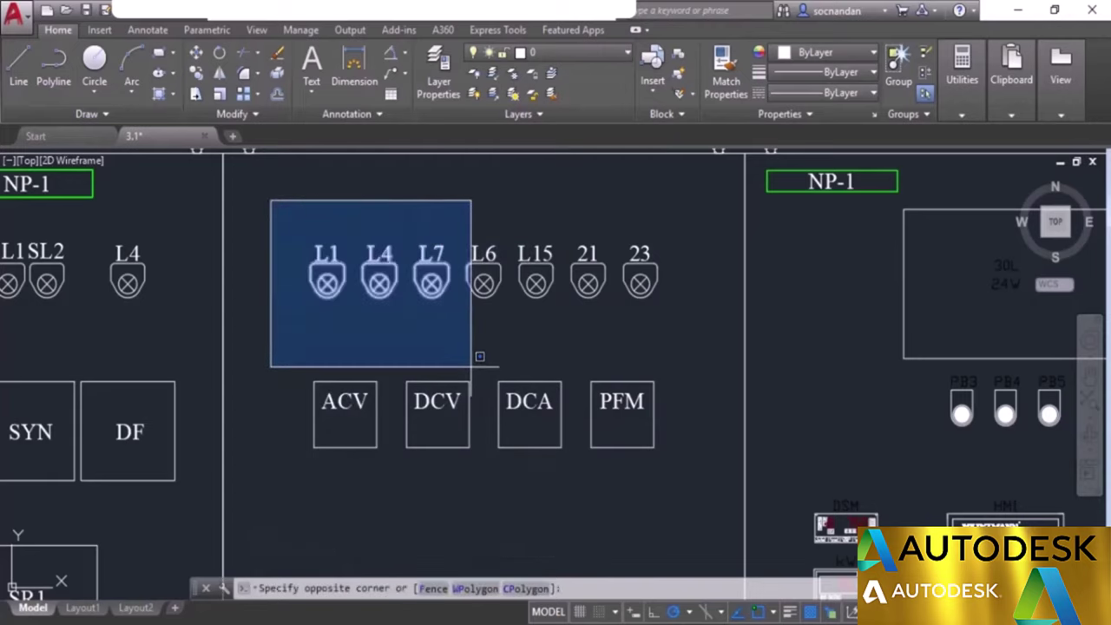
click(475, 590)
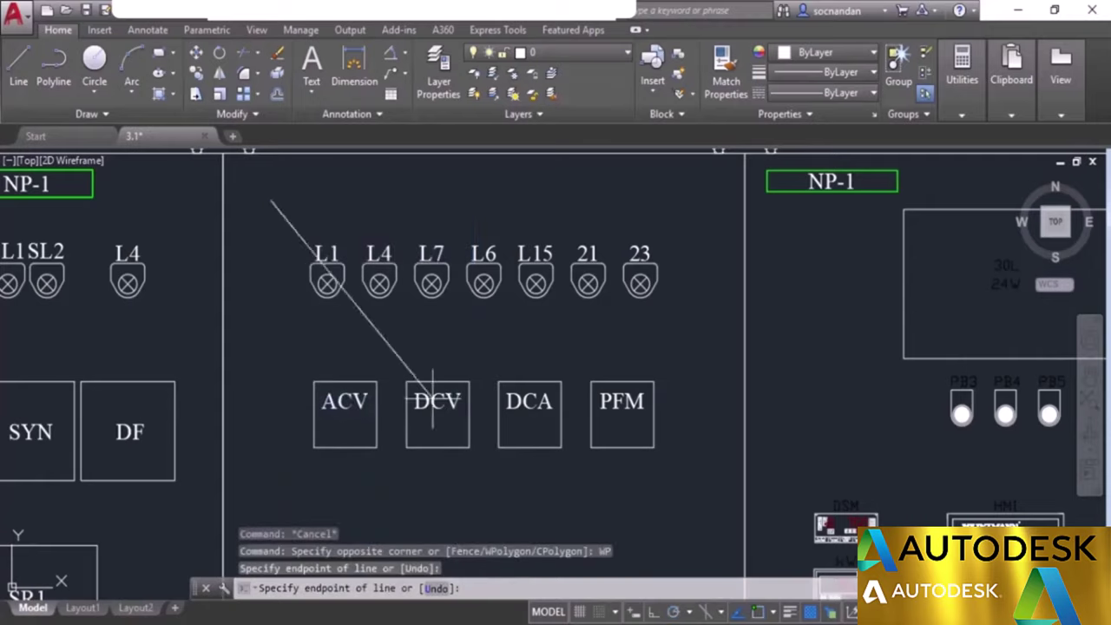
click(426, 193)
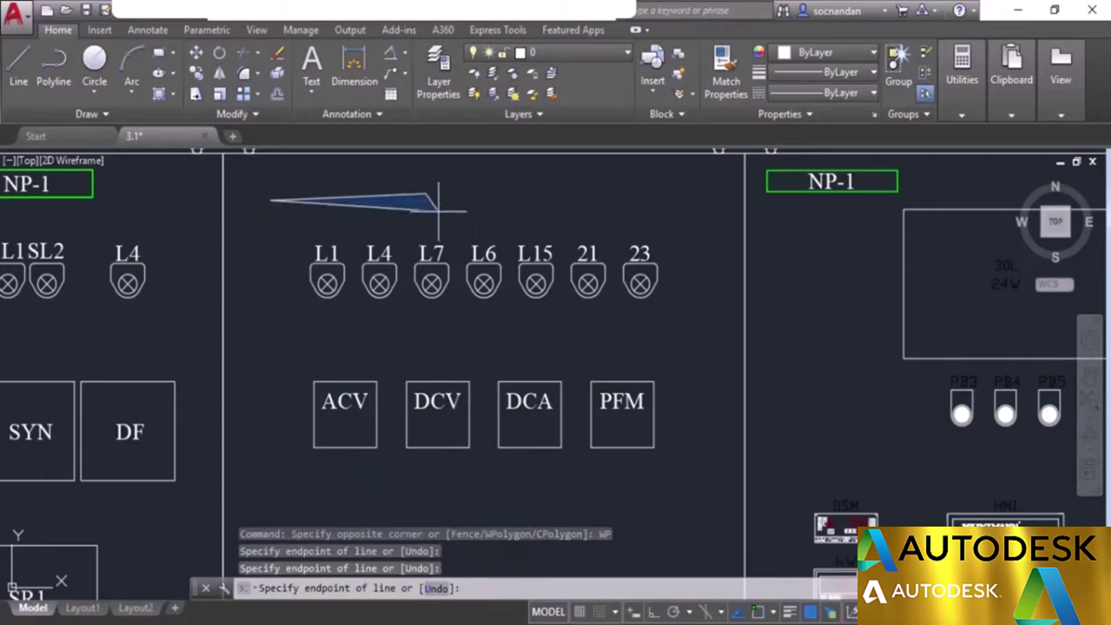
click(465, 265)
click(451, 321)
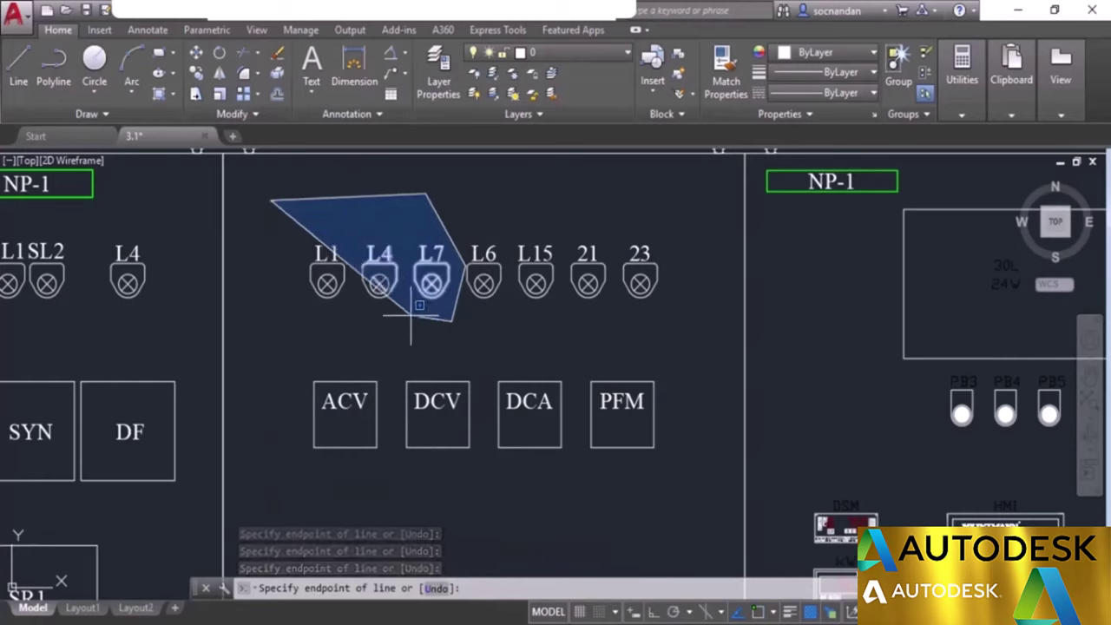
click(369, 317)
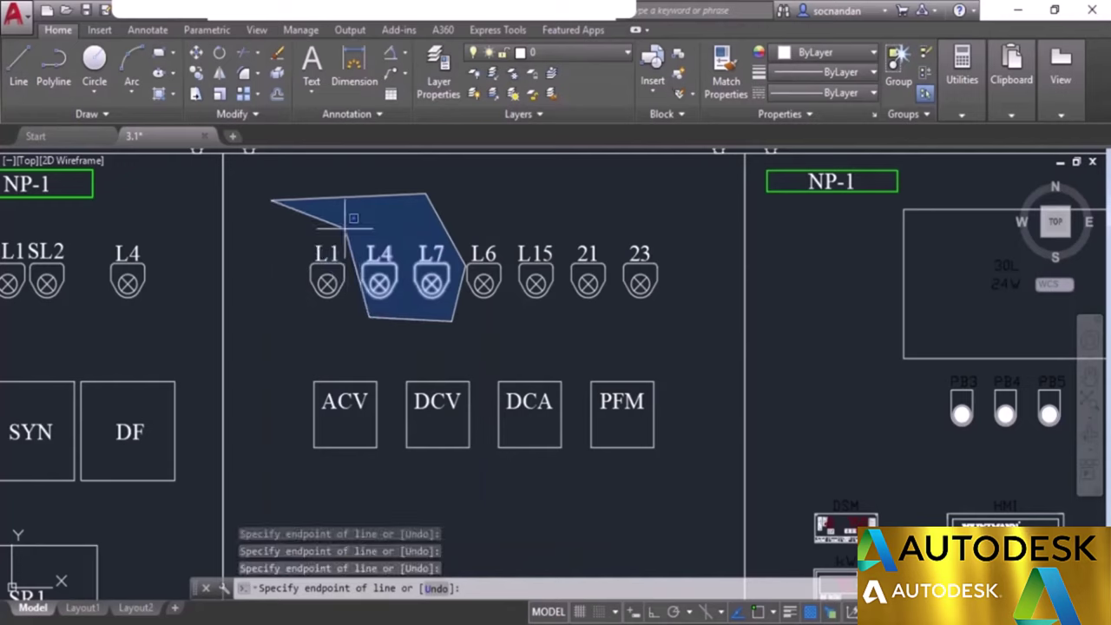
click(346, 230)
click(269, 247)
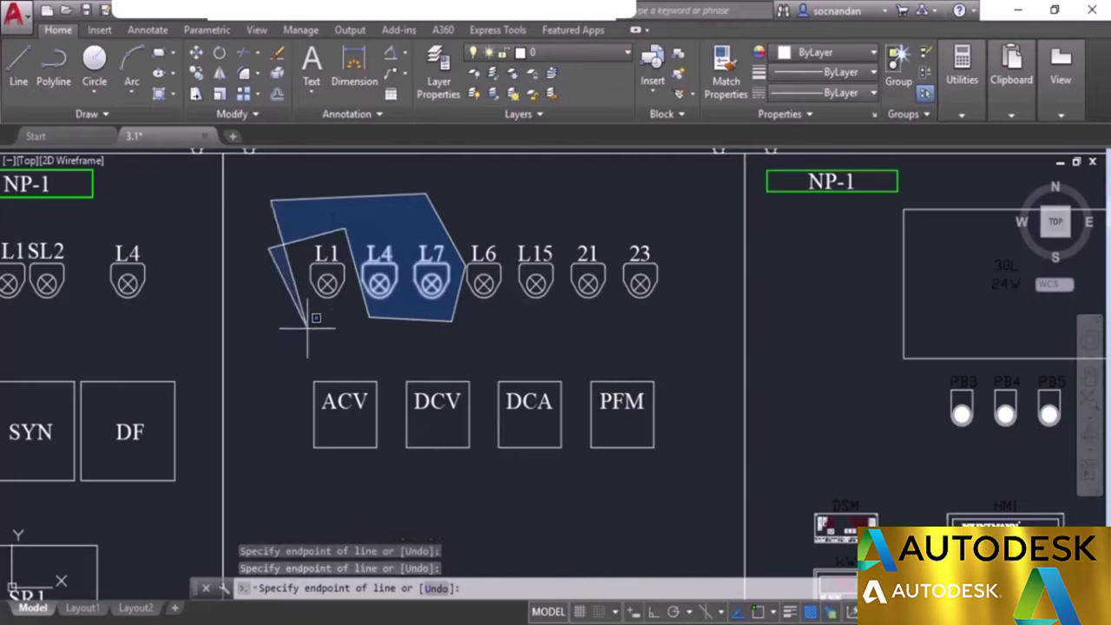
click(389, 372)
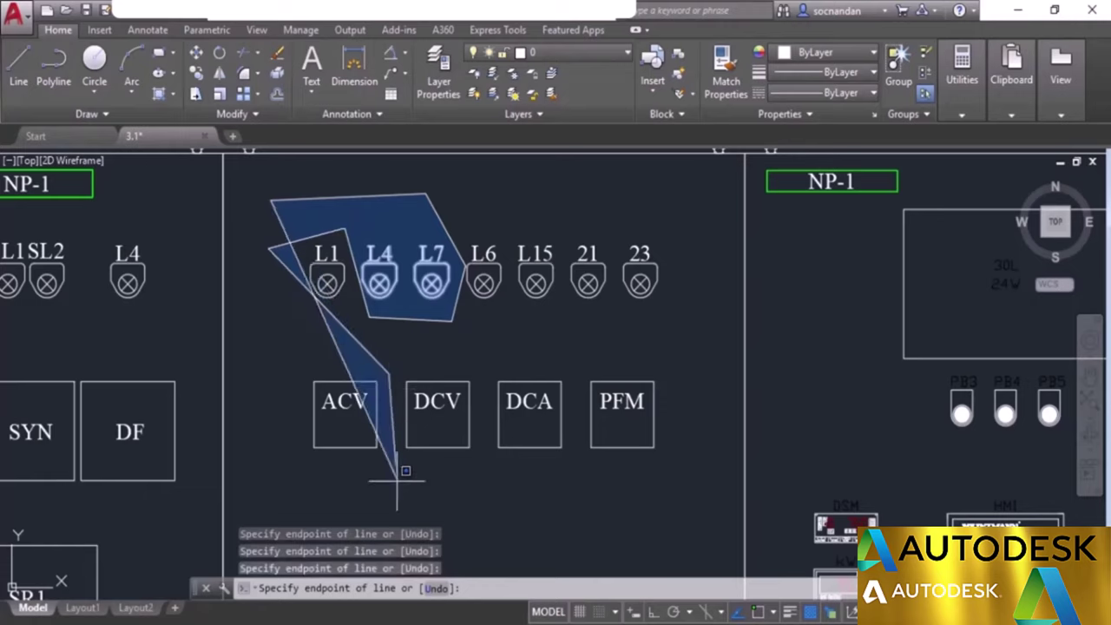
click(393, 489)
click(297, 459)
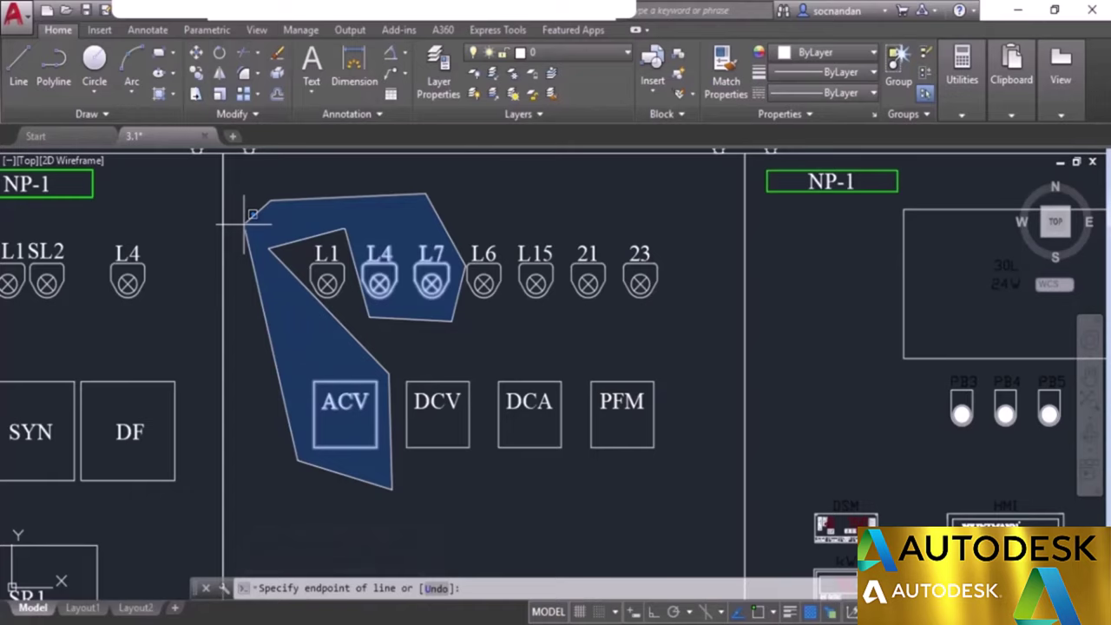
click(250, 218)
key(Return)
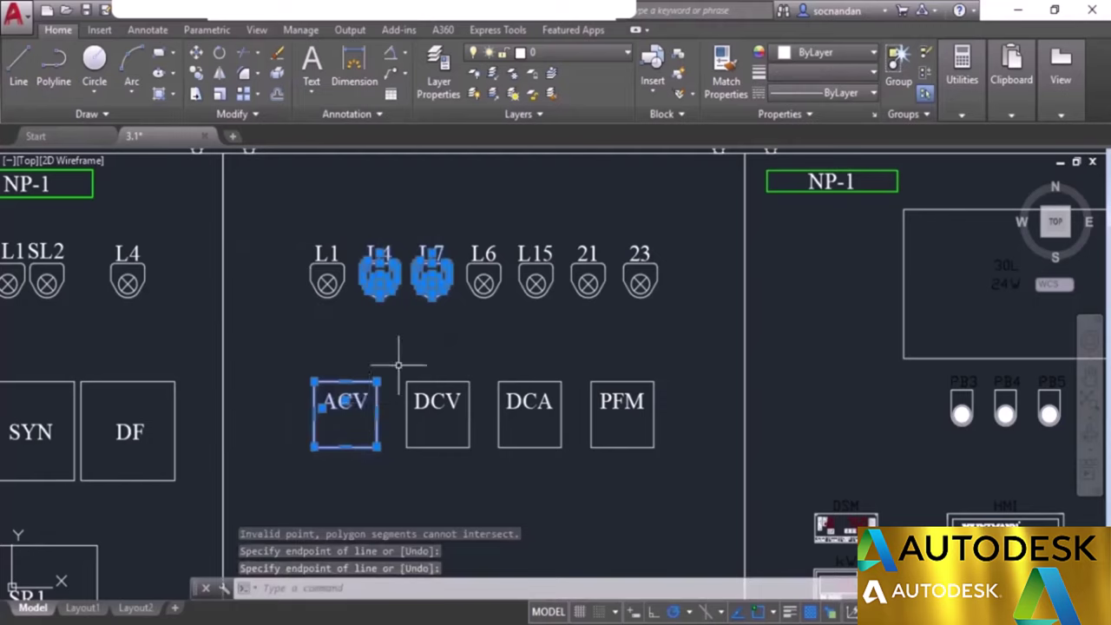
key(Escape)
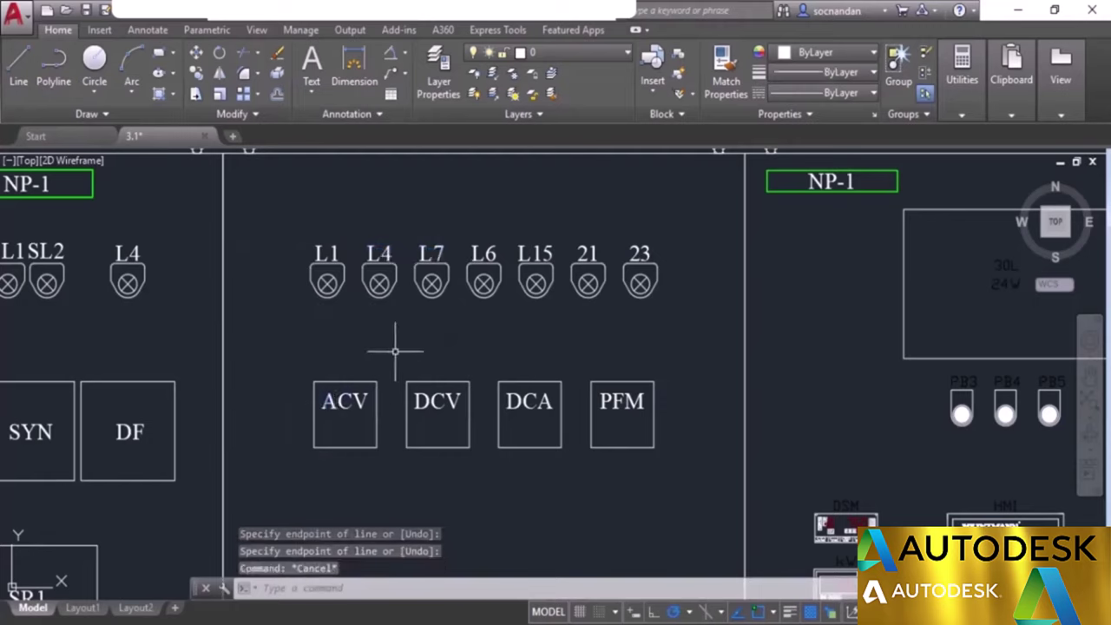
Step: Select lamps L1 and L4 and the ACV box with a CPolygon in the ECP-1 panel, then clear the selection
click(293, 201)
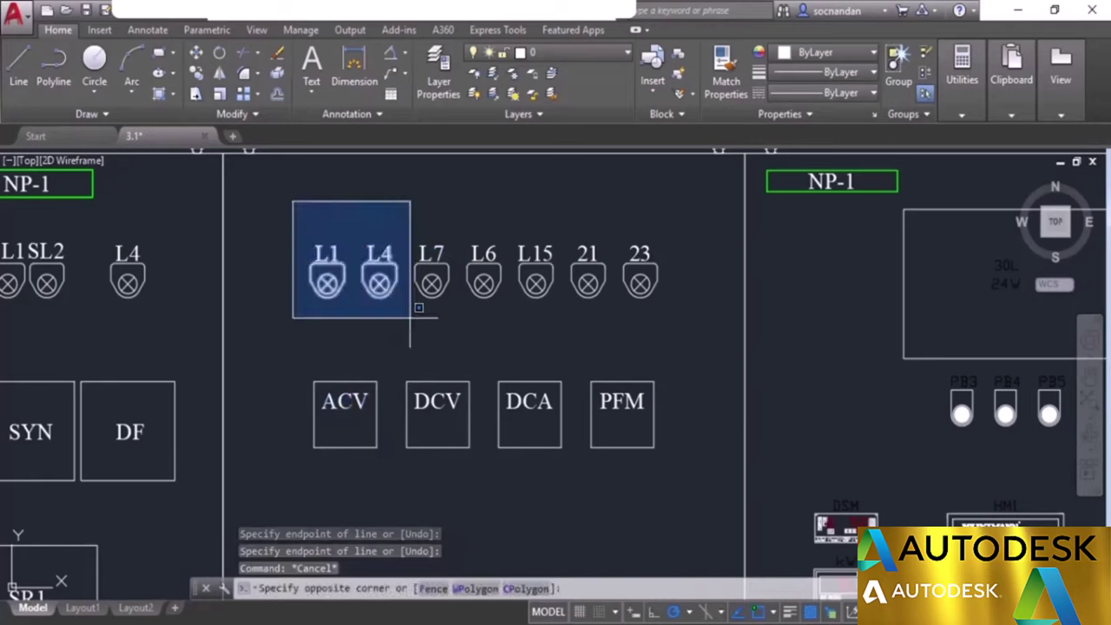
click(527, 590)
click(393, 200)
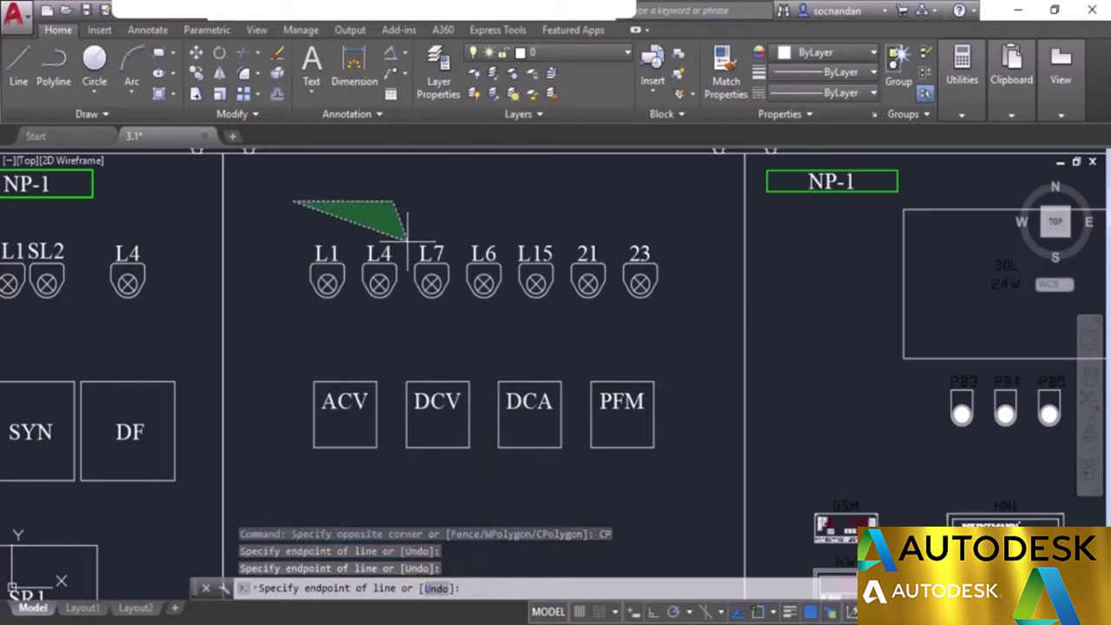
click(400, 297)
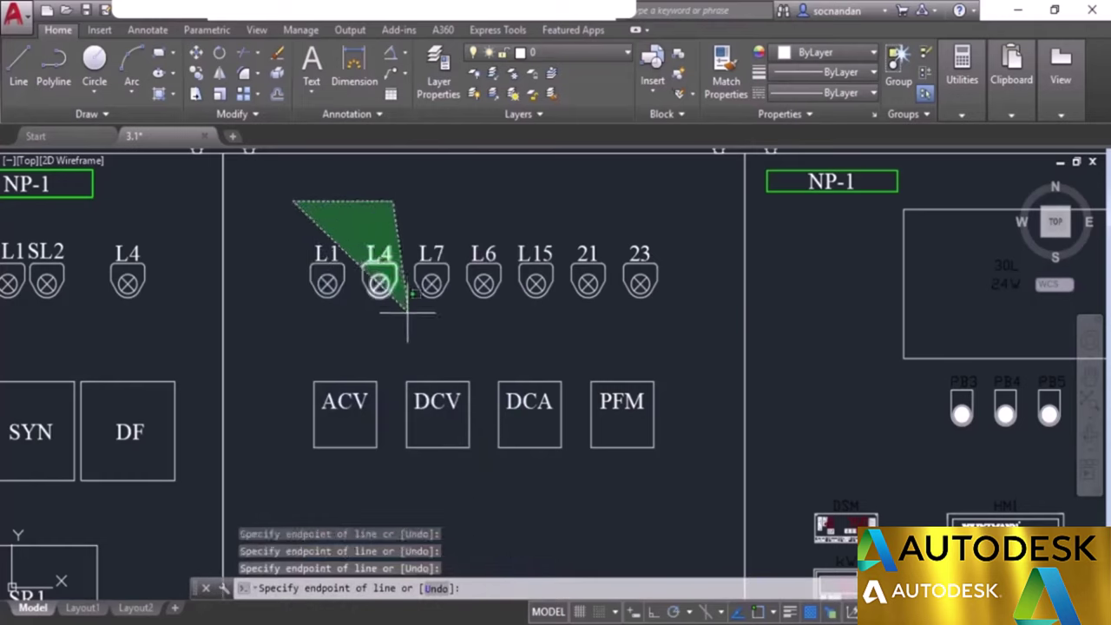
click(456, 330)
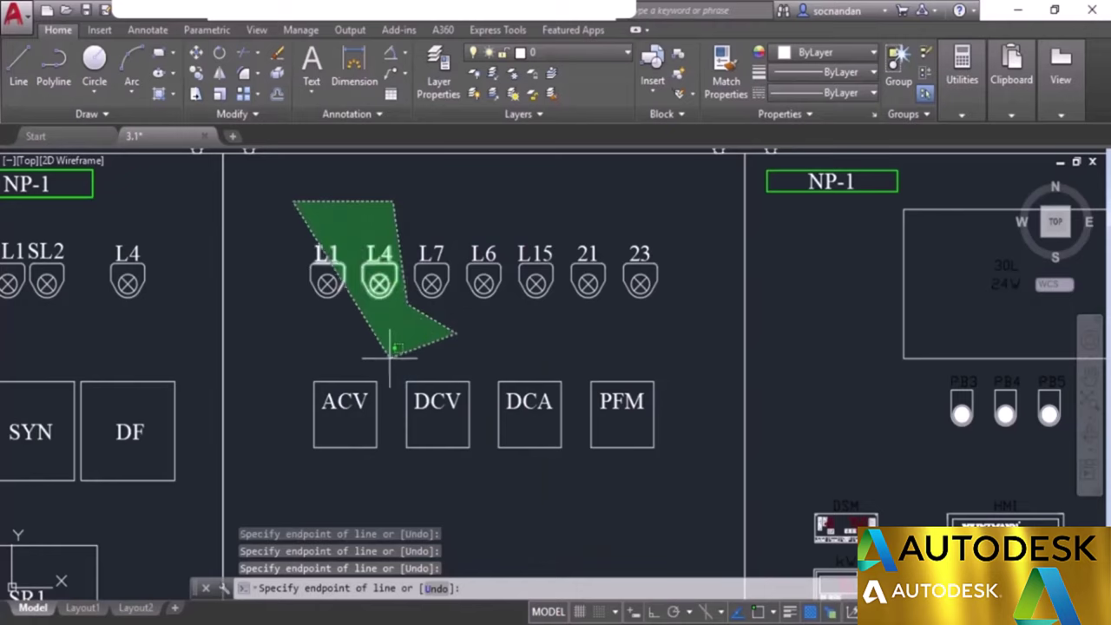
click(389, 358)
click(388, 430)
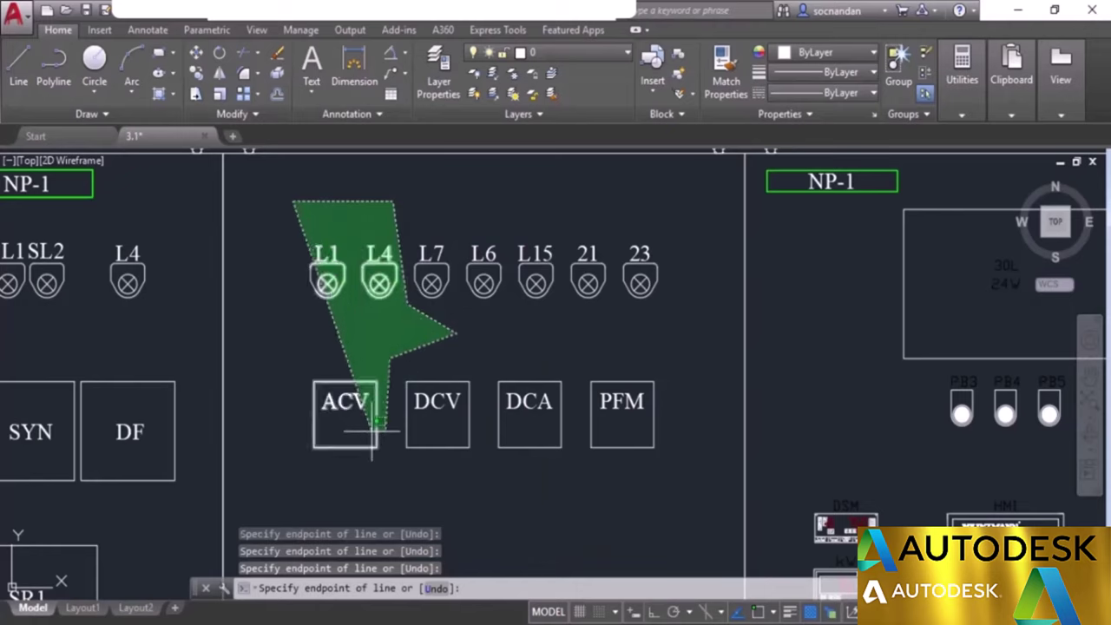
click(300, 423)
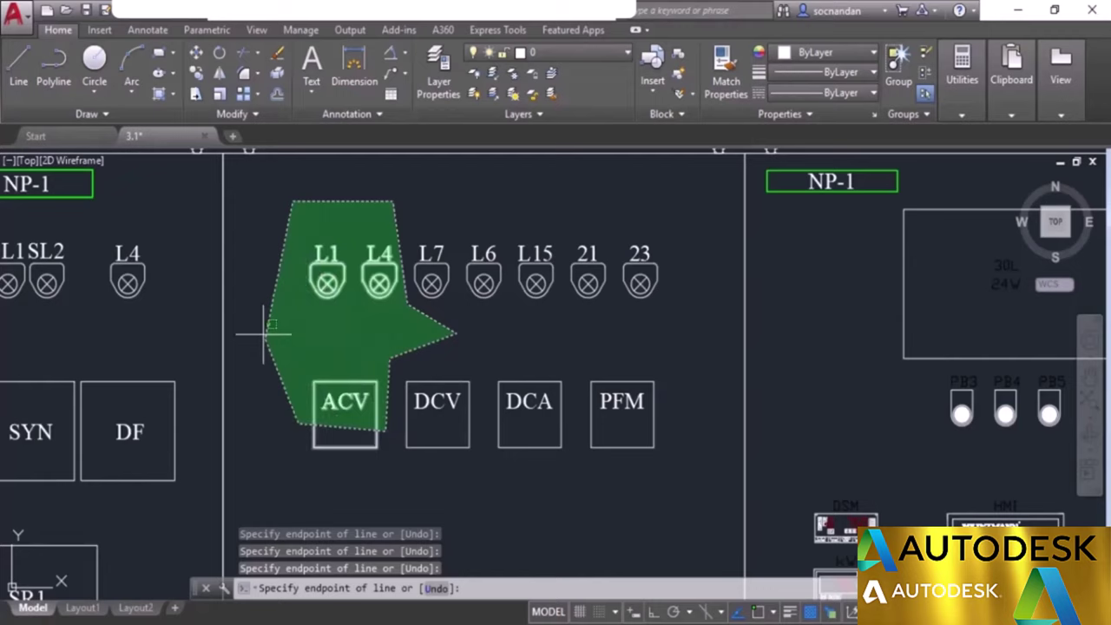
click(272, 285)
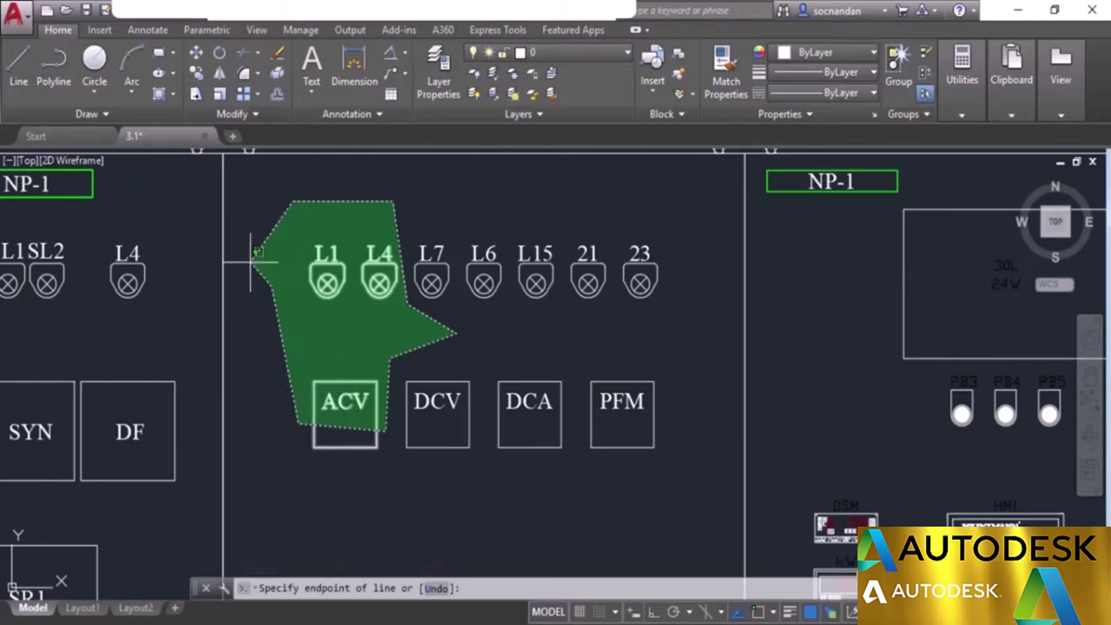
click(252, 253)
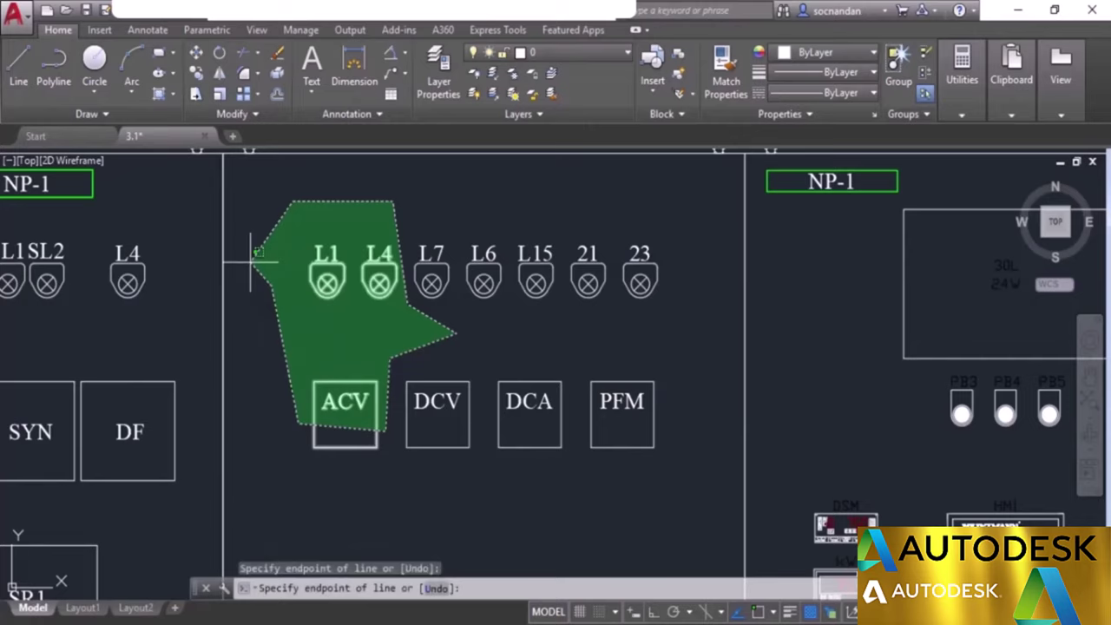
key(Return)
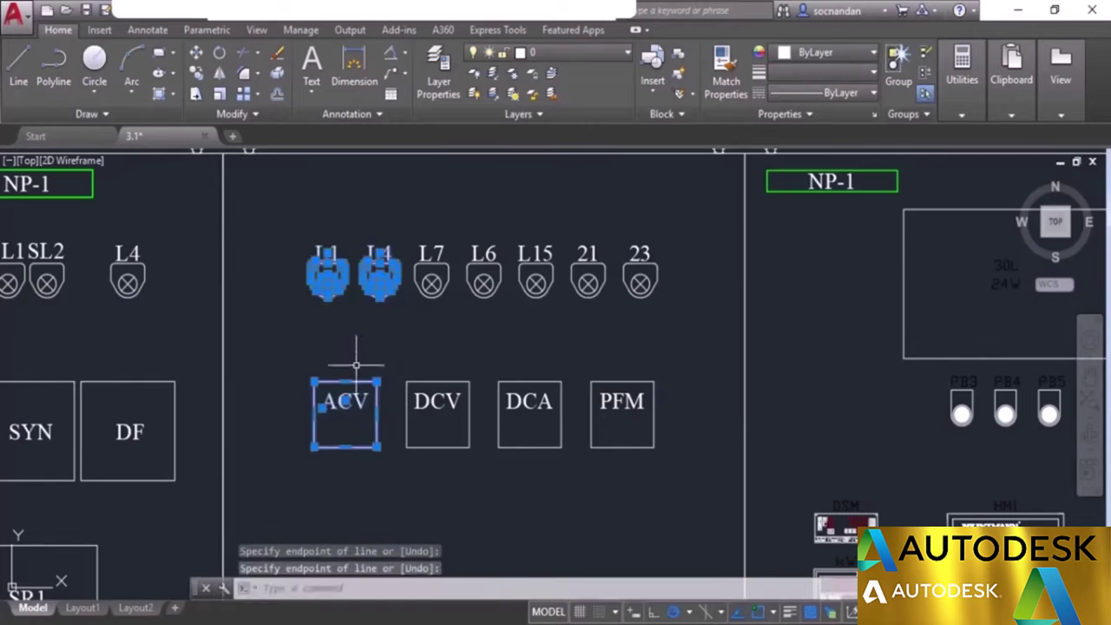
key(Escape)
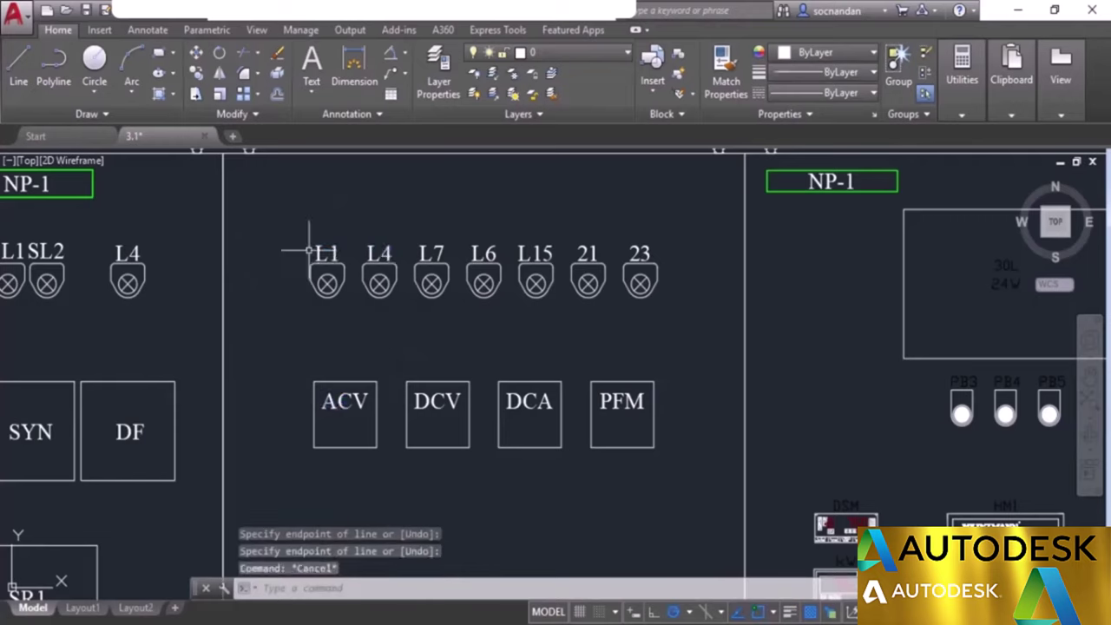
Step: Select the ACV, DCV, DCA and PFM boxes with a Fence line running through all four
click(274, 189)
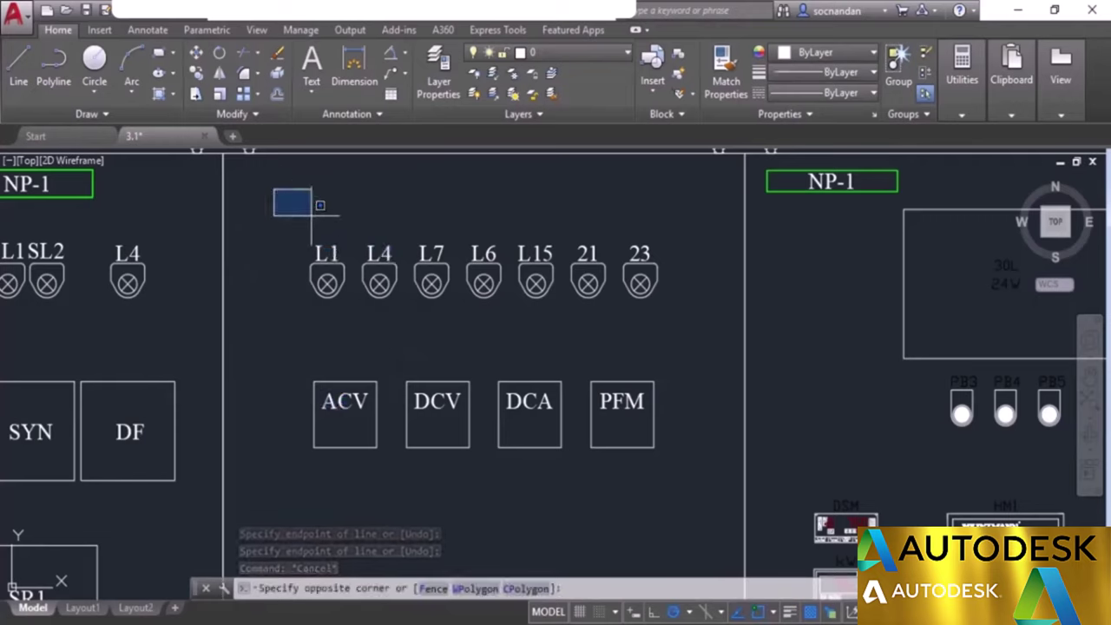
click(433, 589)
click(262, 351)
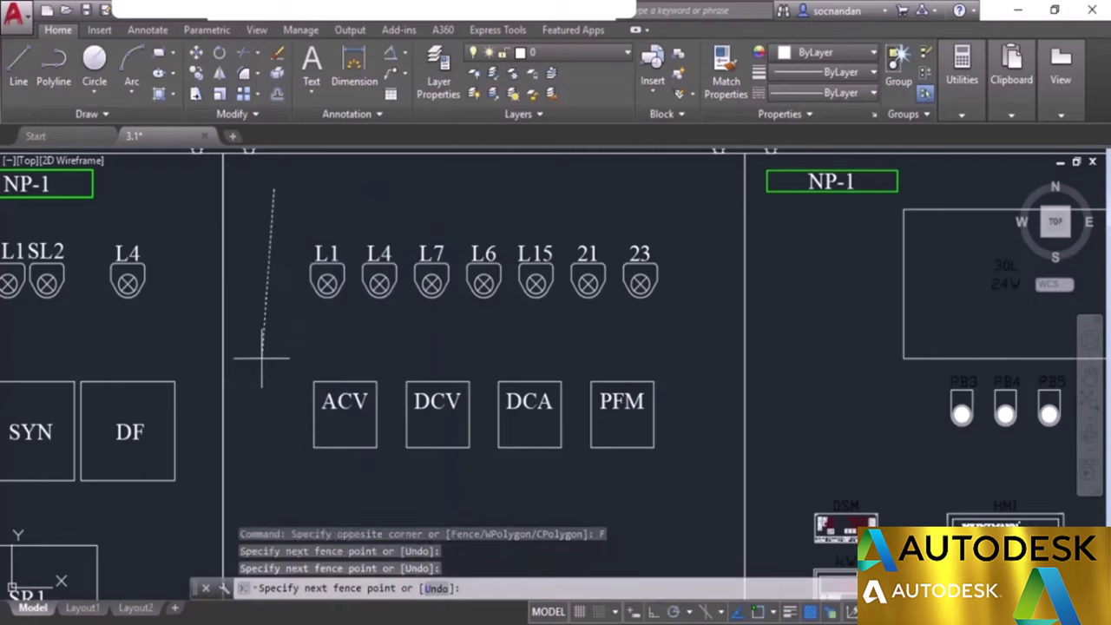
click(339, 342)
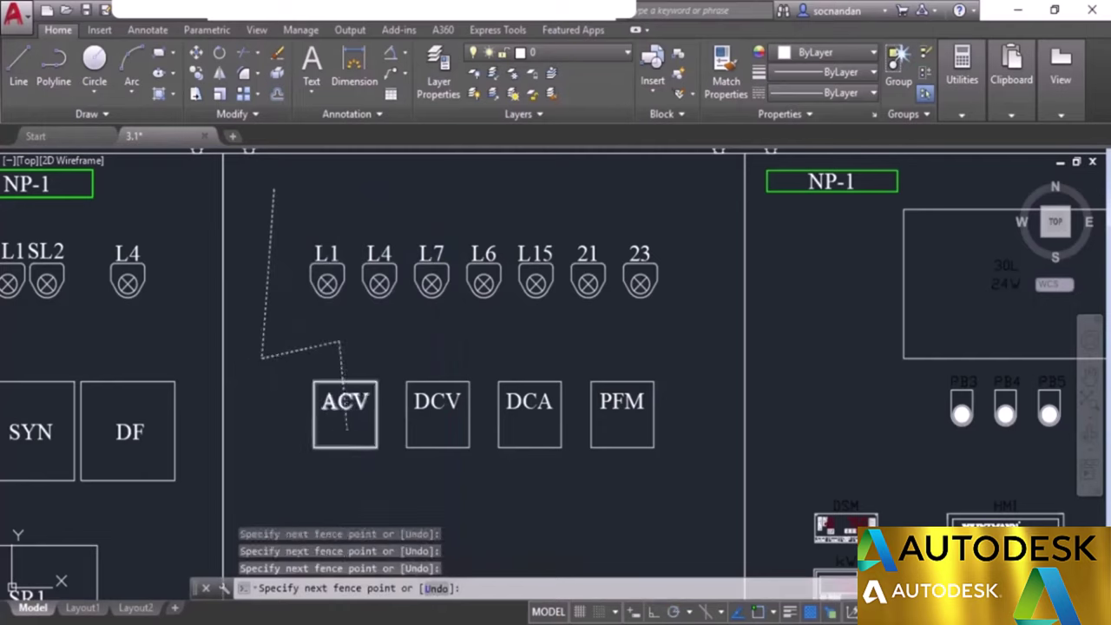
click(347, 432)
click(428, 432)
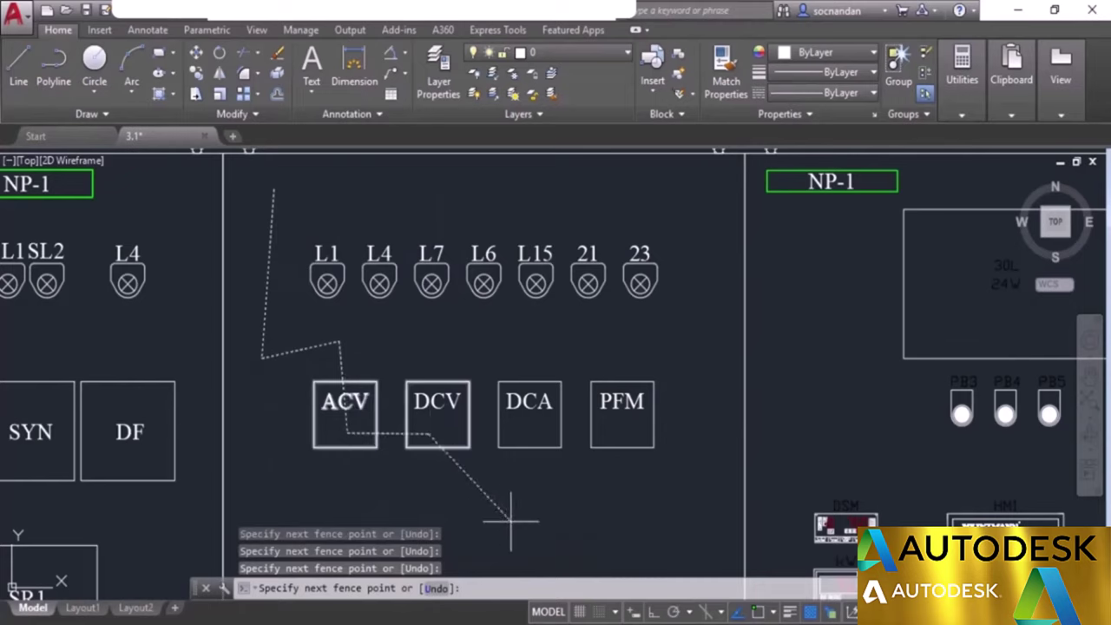
click(512, 519)
click(537, 437)
click(628, 435)
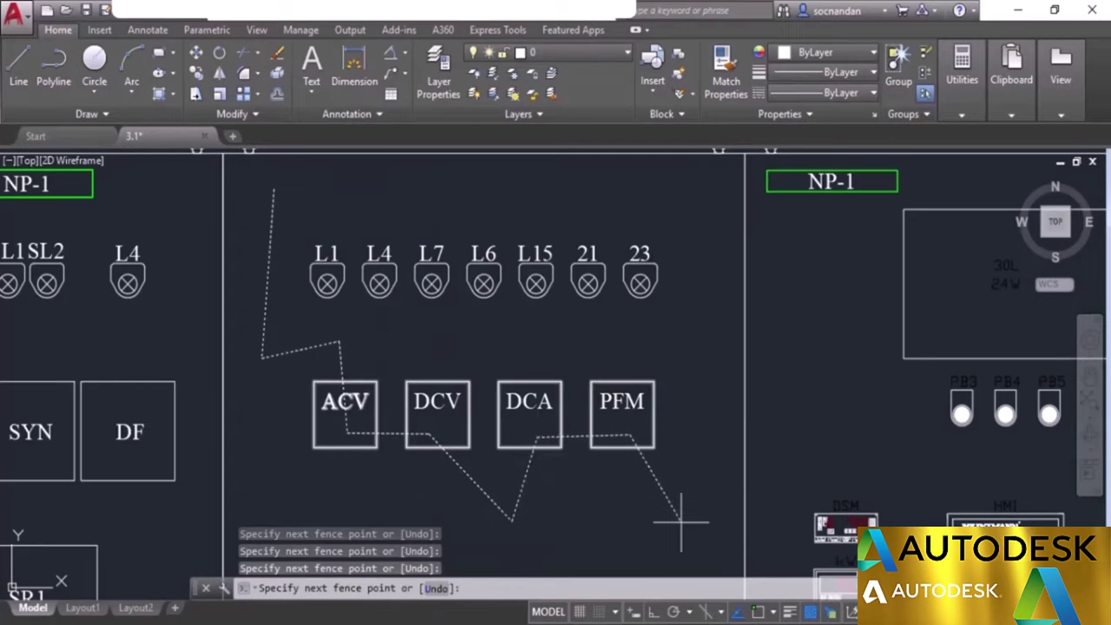
key(Return)
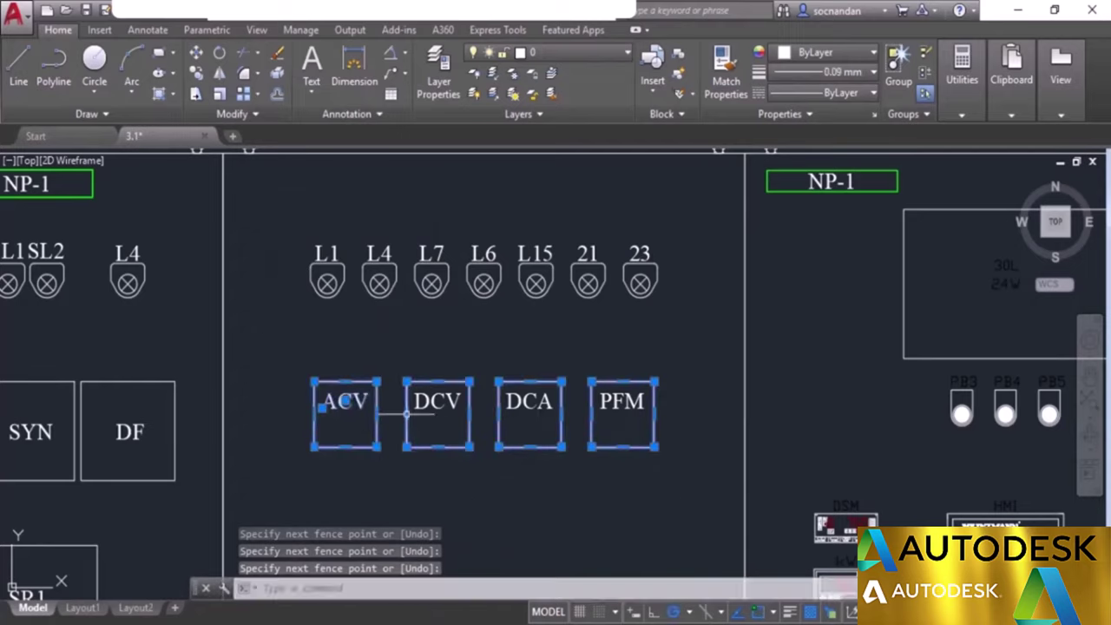
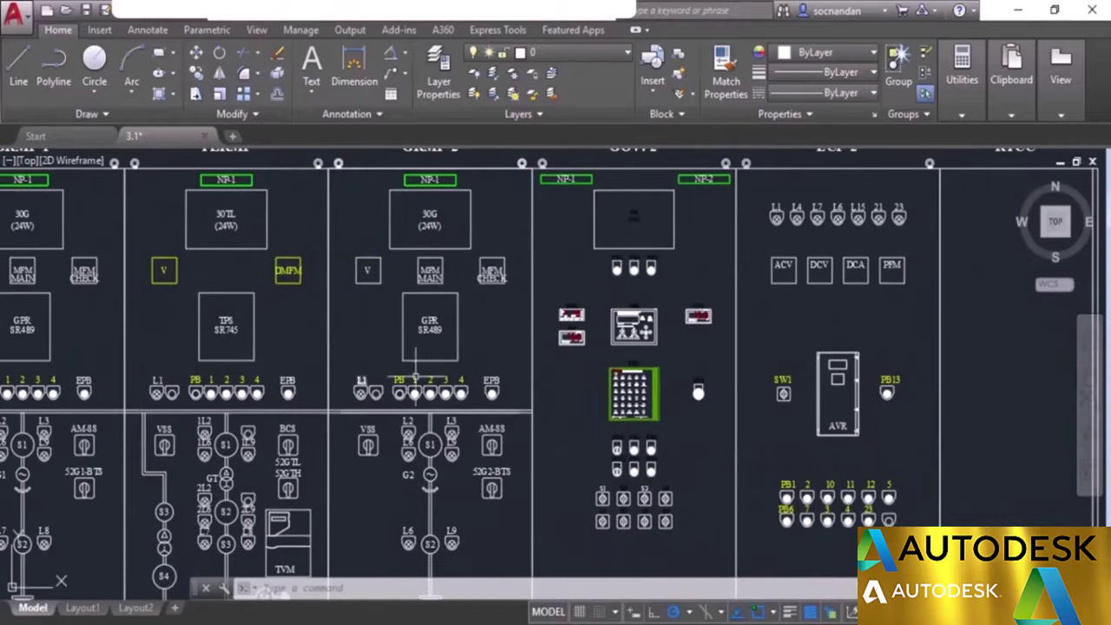
Step: Select the middle part of panels RTCC back through ECP-1 with one crossing window, from below and outside RTCC to above the ECP-1 AVR
scroll(826, 448, up, 2)
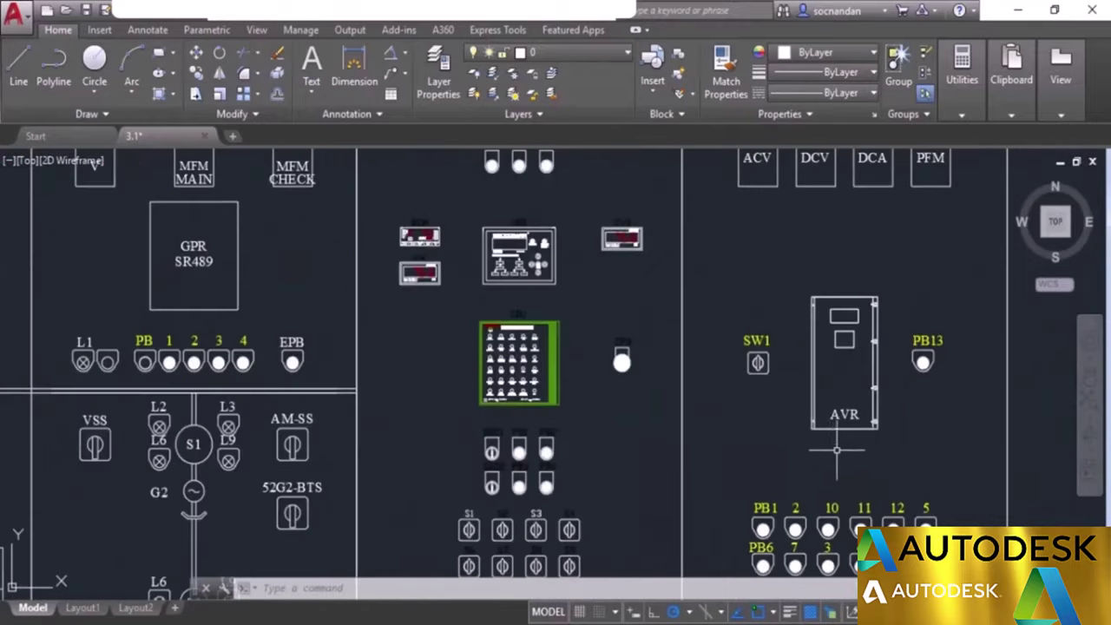
middle_drag(846, 464, 576, 316)
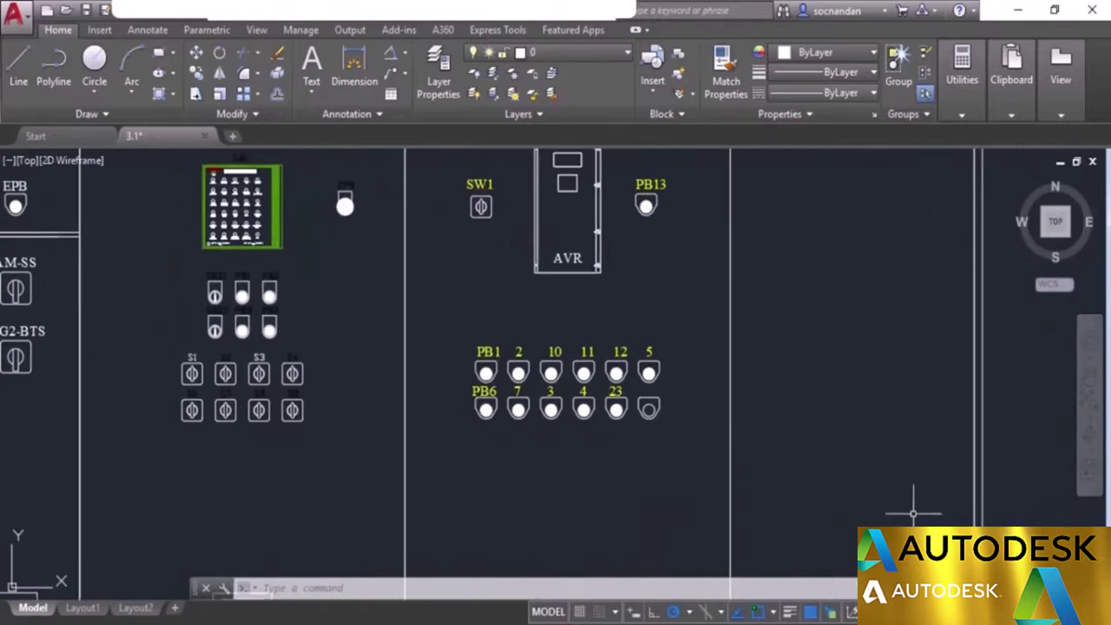
click(1026, 564)
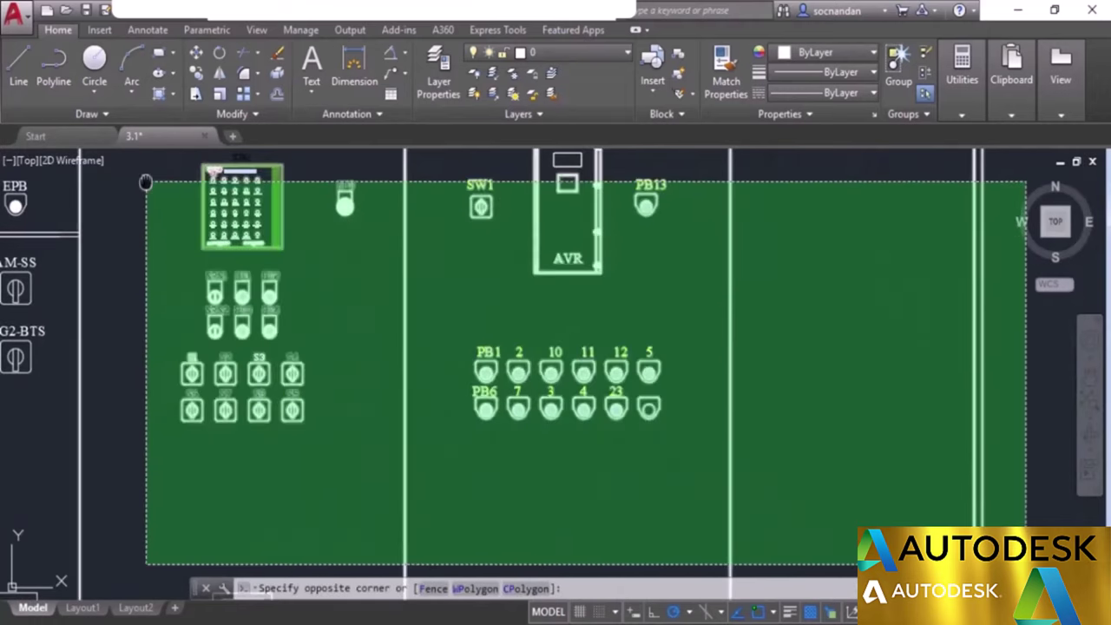
middle_drag(145, 180, 305, 254)
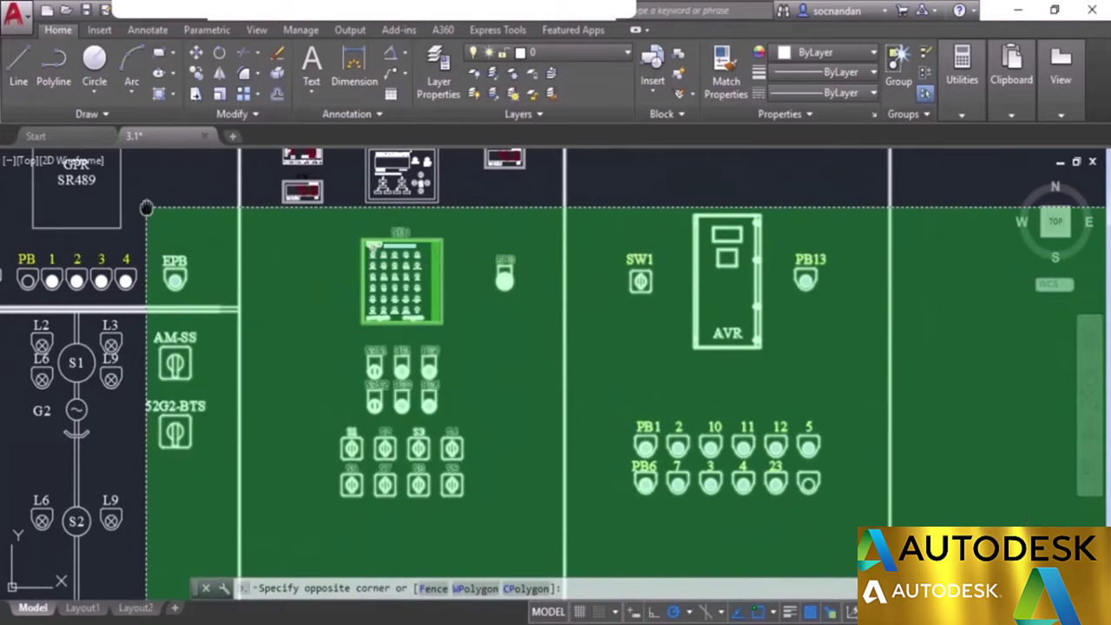
middle_drag(145, 202, 218, 218)
middle_drag(59, 219, 434, 229)
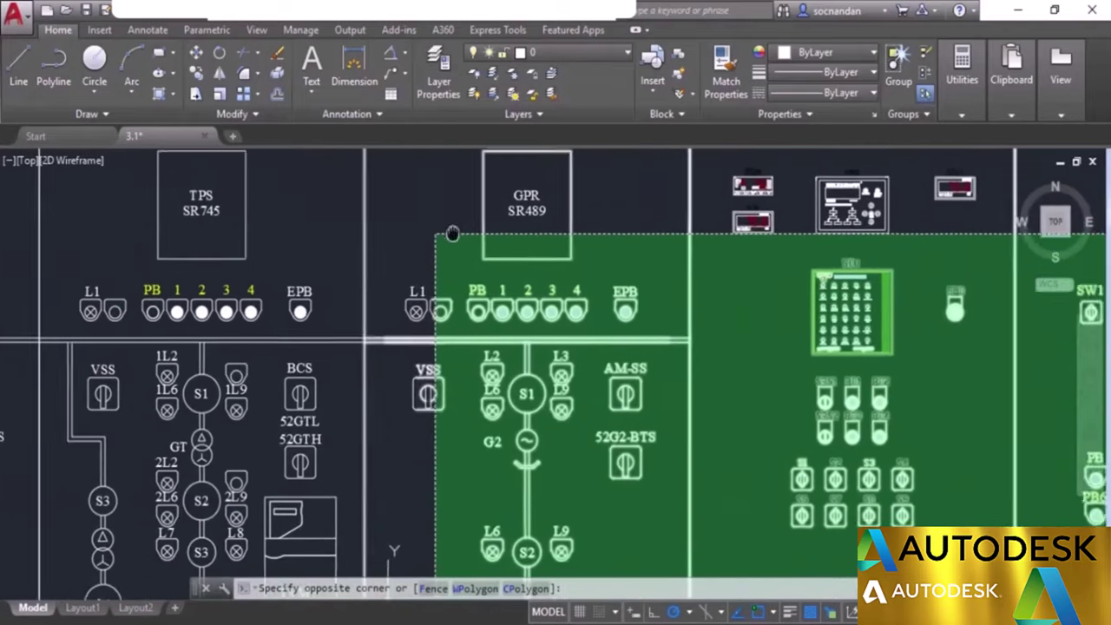
middle_drag(116, 192, 509, 165)
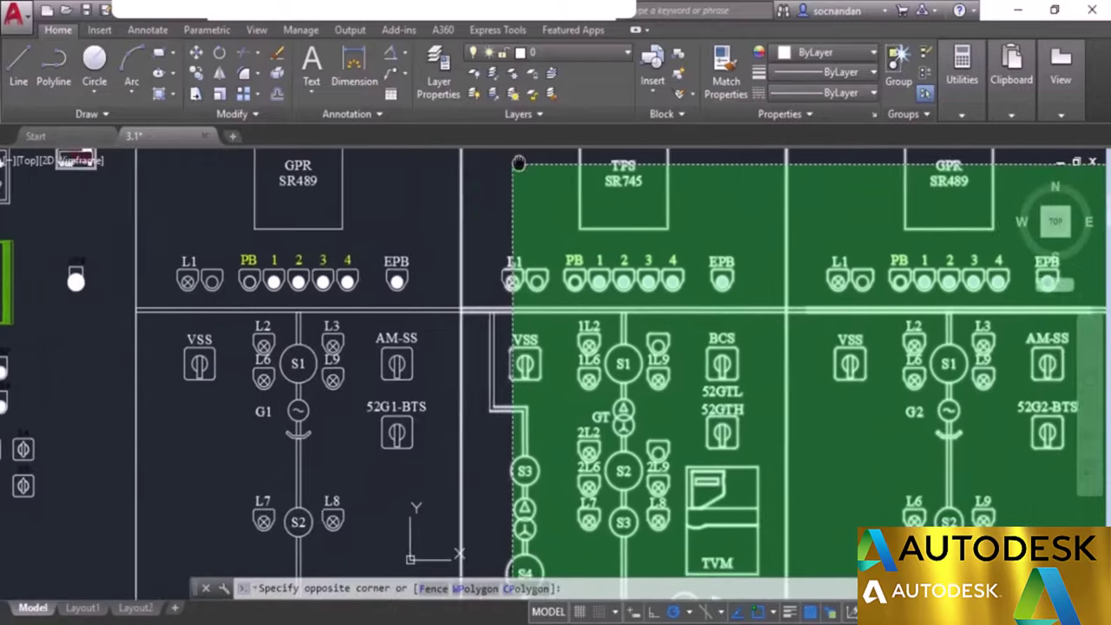
middle_drag(174, 186, 360, 203)
middle_drag(237, 267, 439, 273)
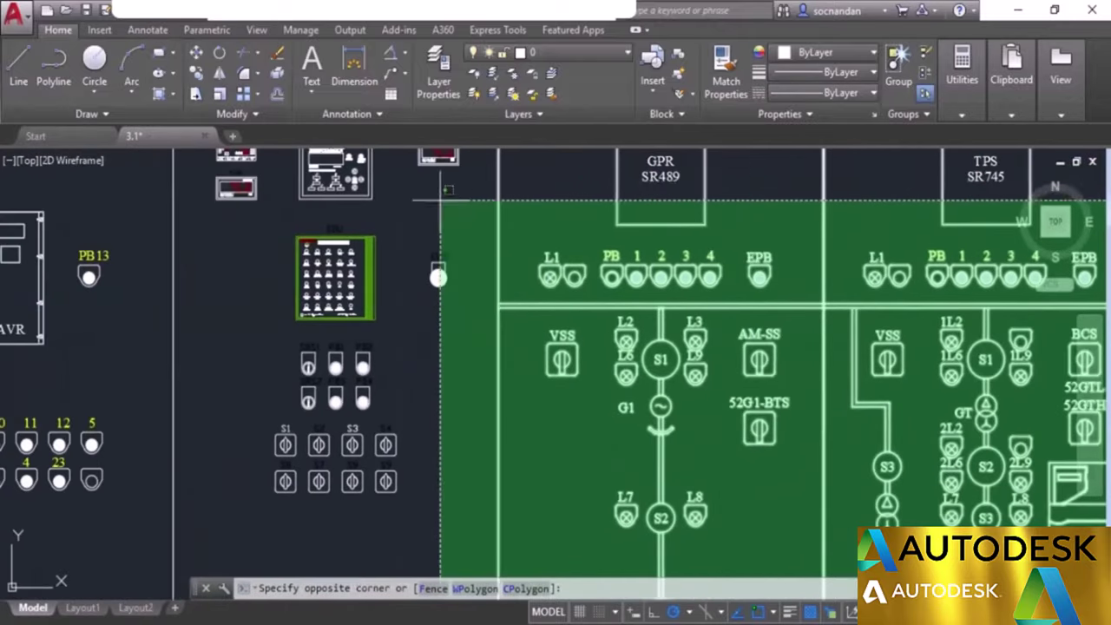
mouse_move(130, 226)
middle_down()
mouse_move(153, 206)
mouse_move(434, 158)
middle_up()
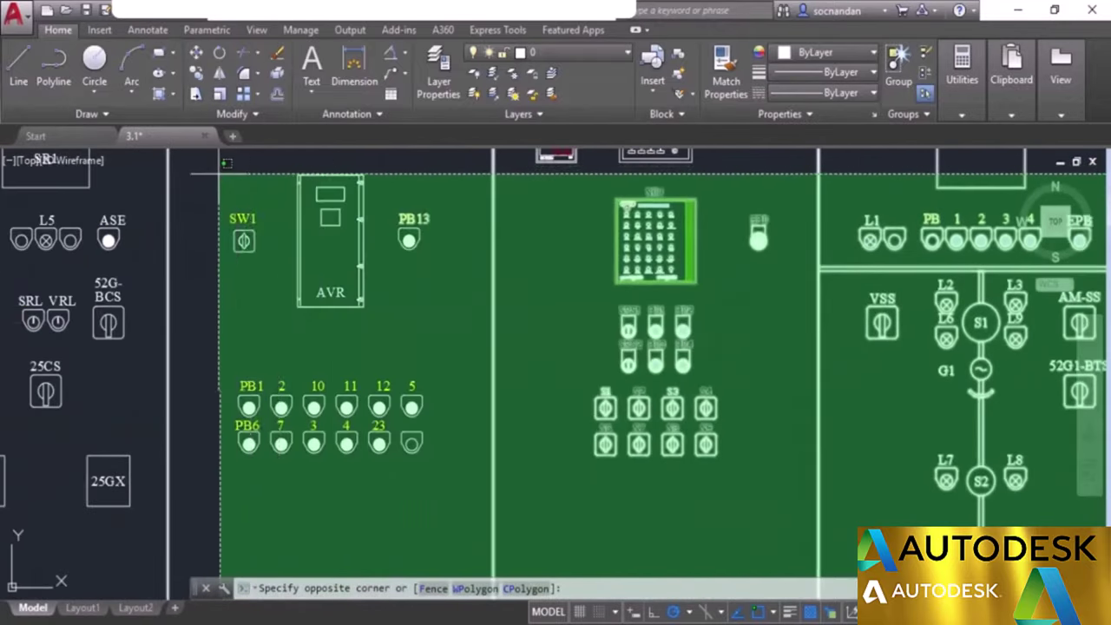
click(202, 175)
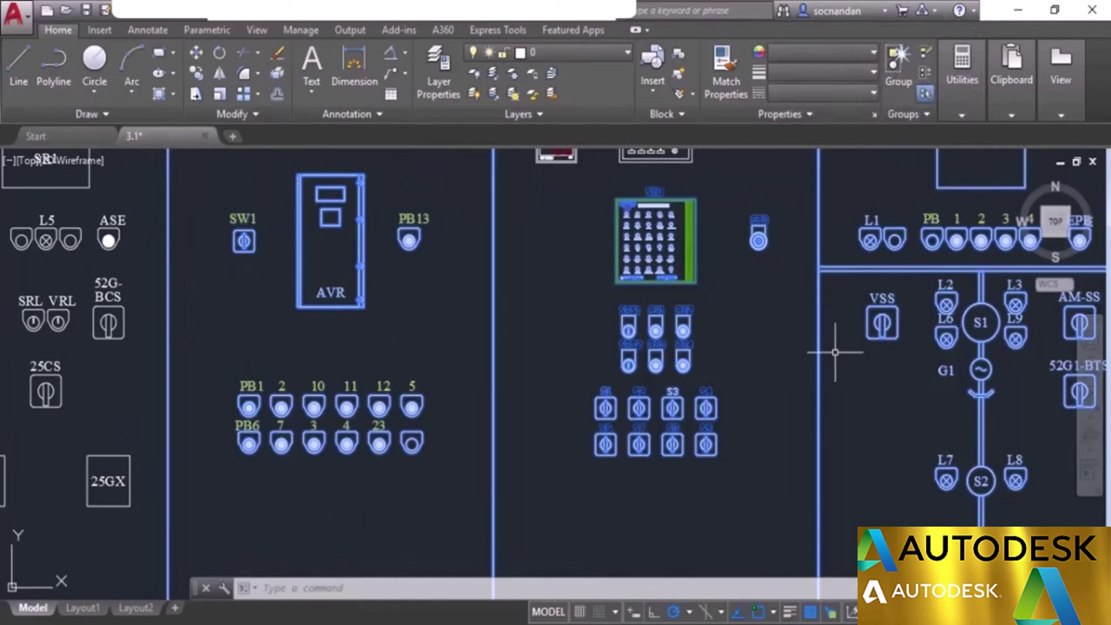
Step: Examine which objects are selected across the whole panel row, then clear the selection
middle_drag(859, 365, 123, 335)
middle_drag(227, 335, 16, 365)
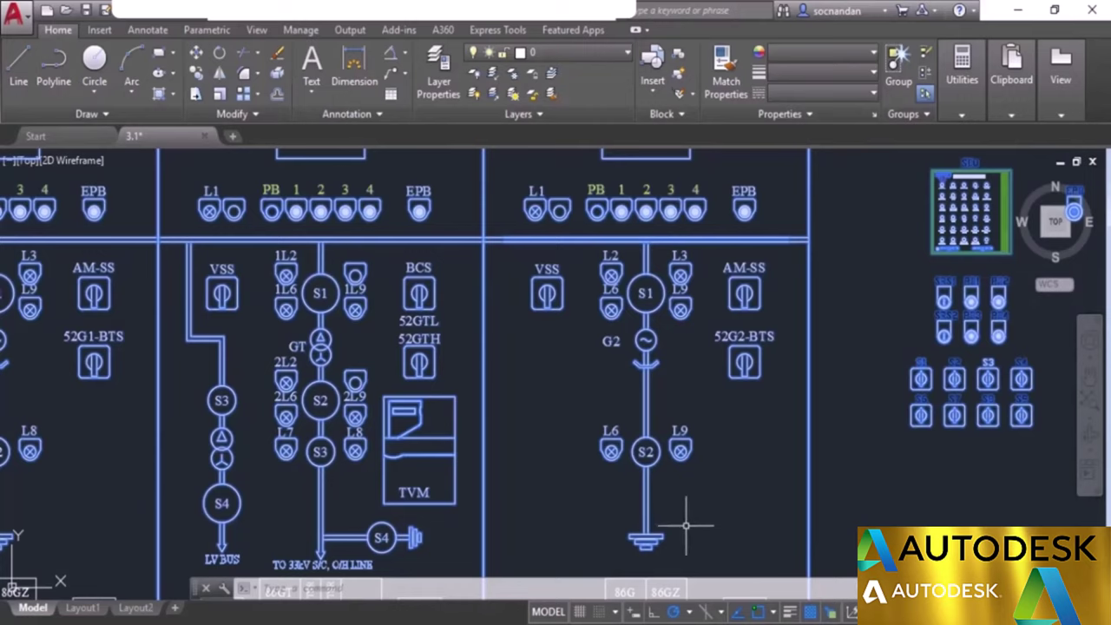
scroll(686, 525, down, 5)
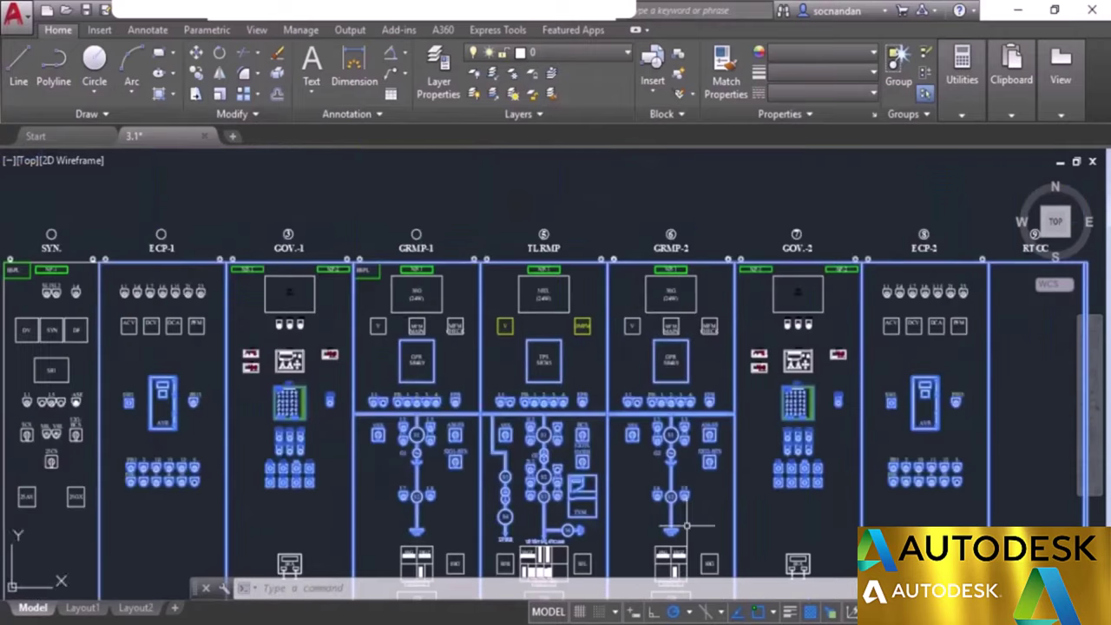
middle_drag(707, 518, 659, 392)
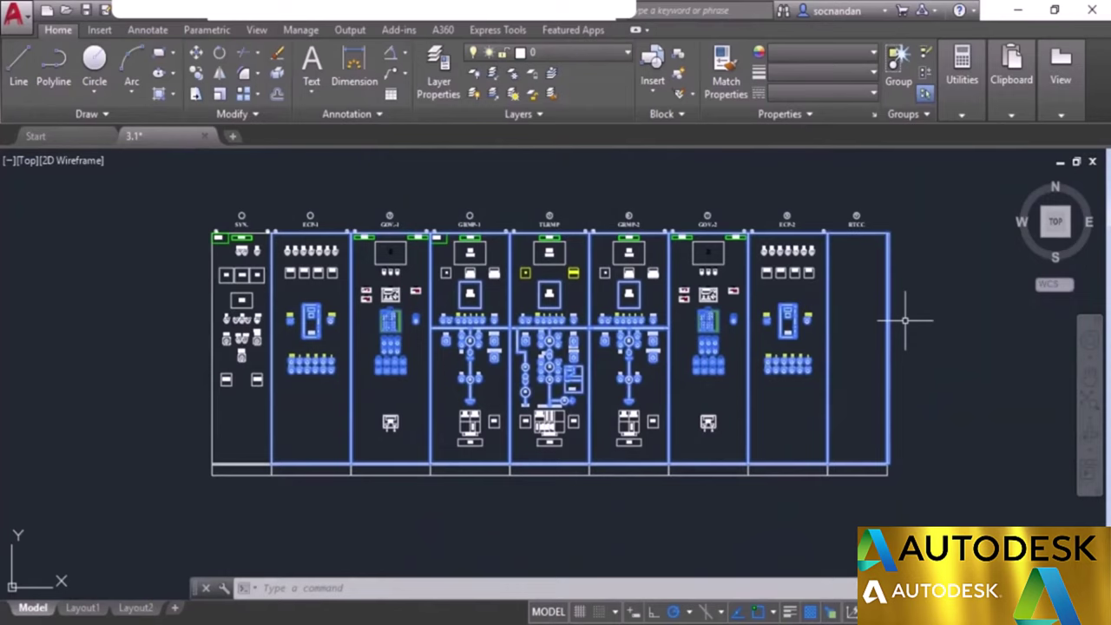
key(Escape)
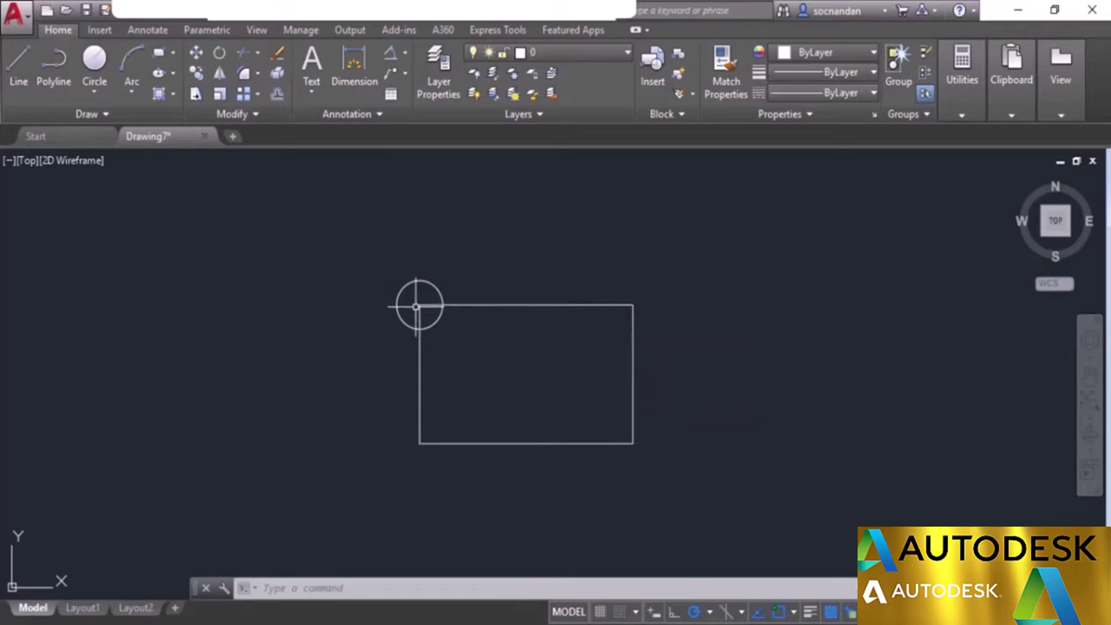
Step: Move the circle from the rectangle's upper-left corner to its upper-right corner, using the circle's centre as base point
mouse_move(423, 281)
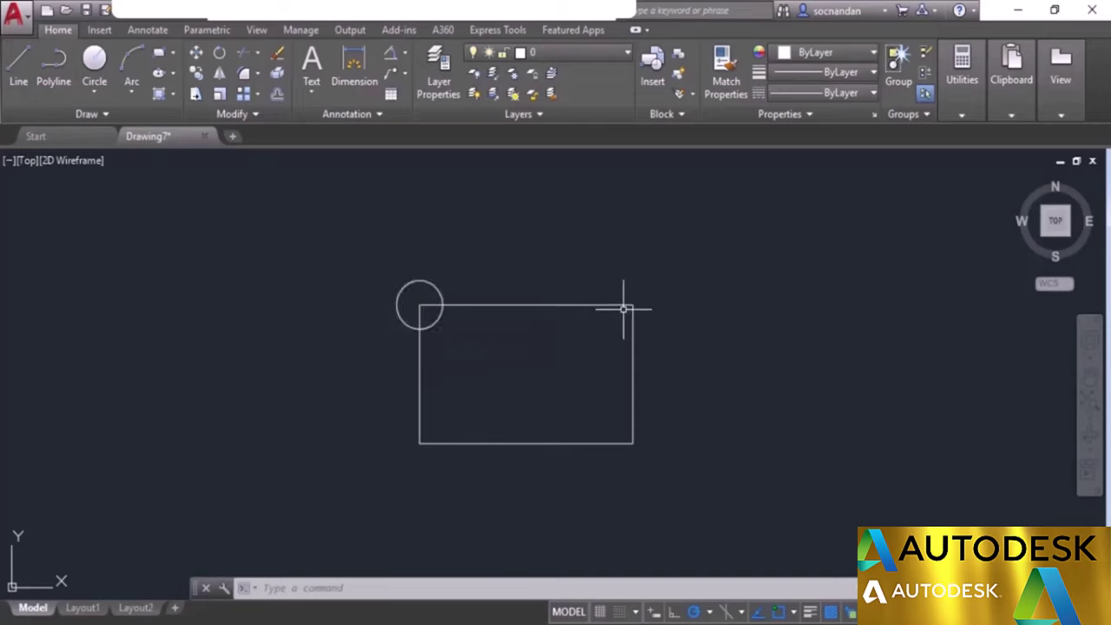
click(196, 57)
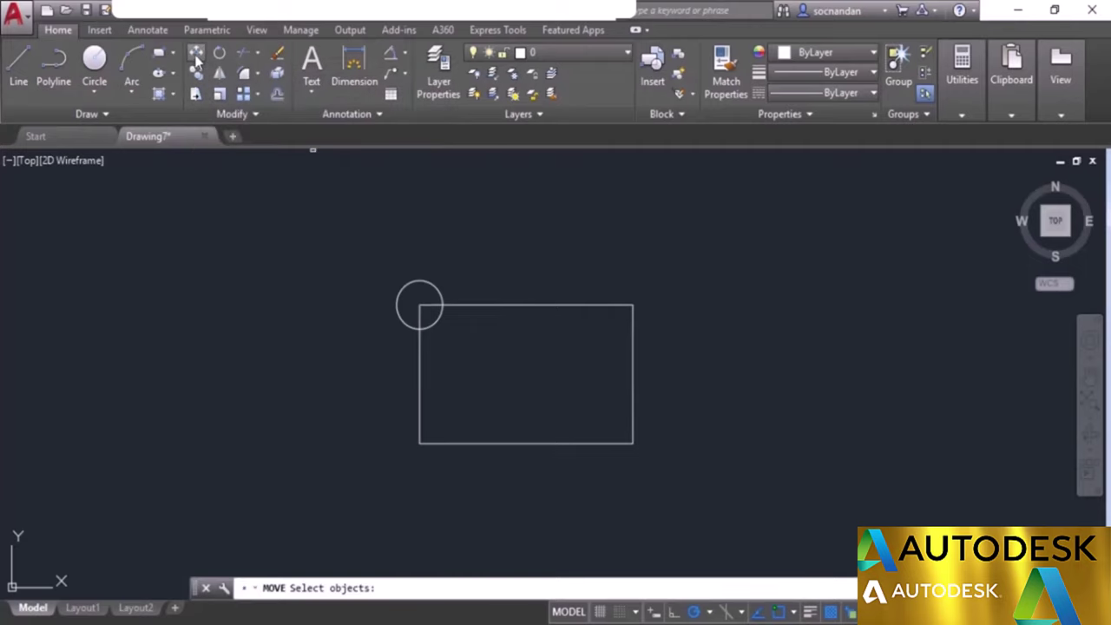
click(409, 280)
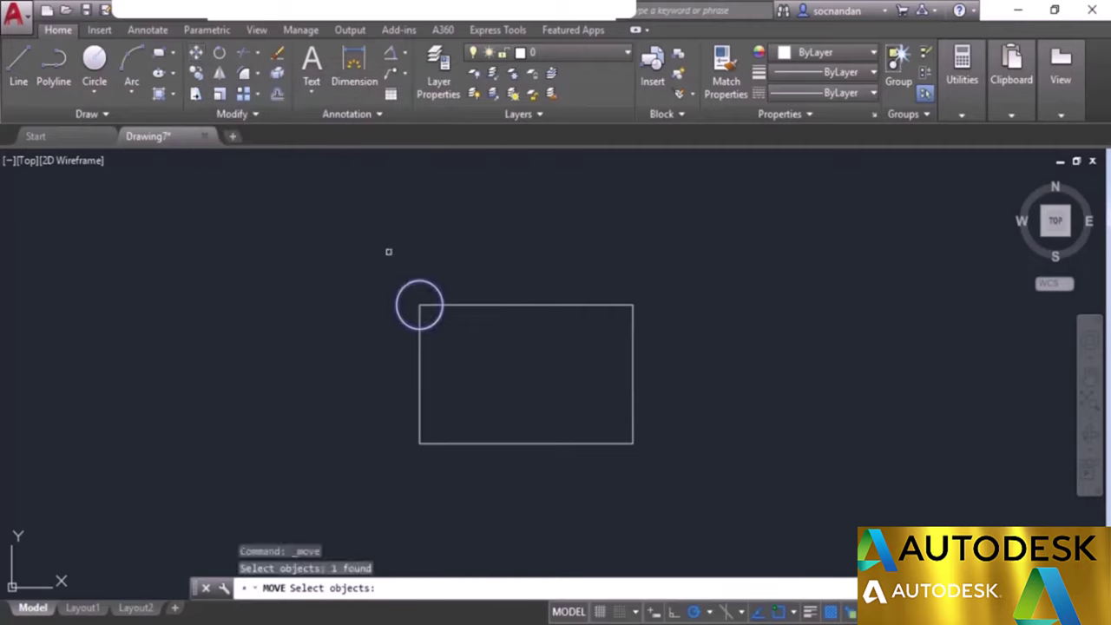
key(Return)
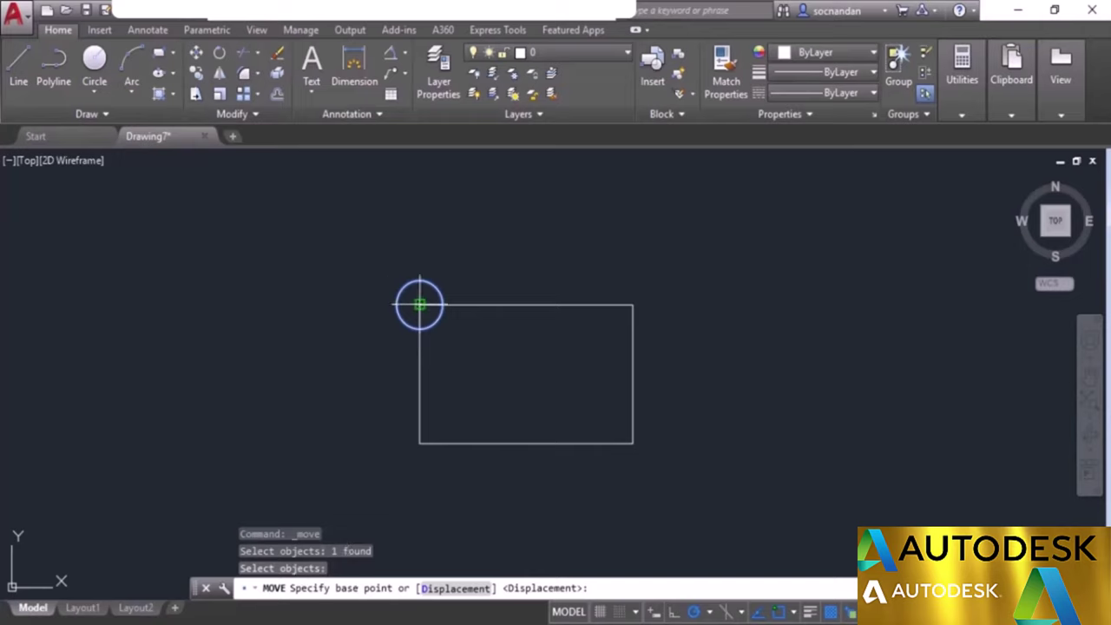
click(419, 304)
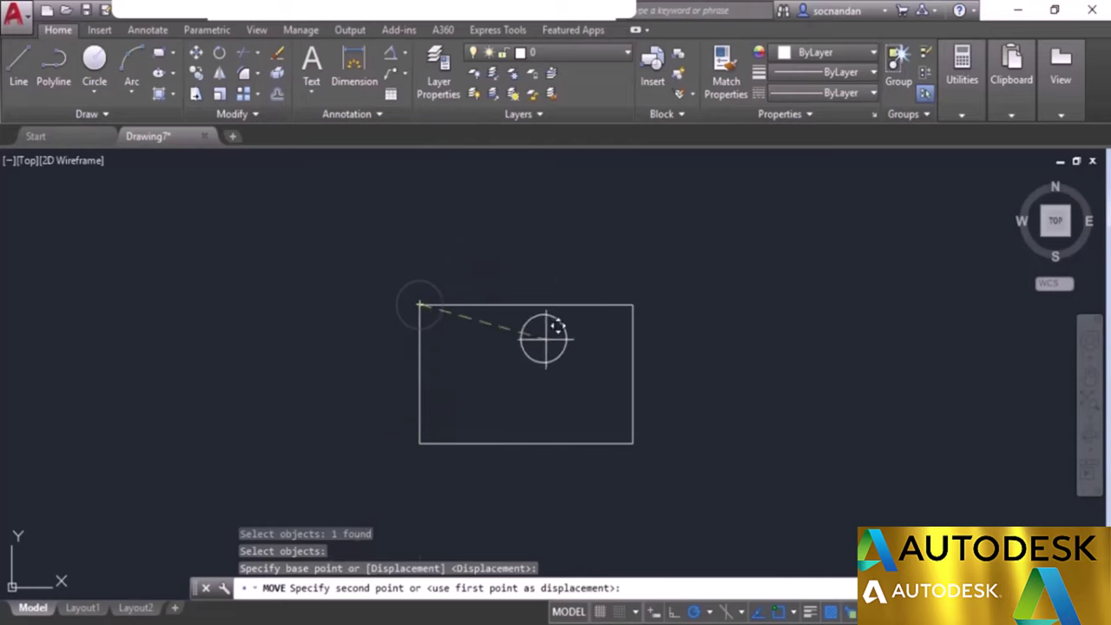
click(633, 304)
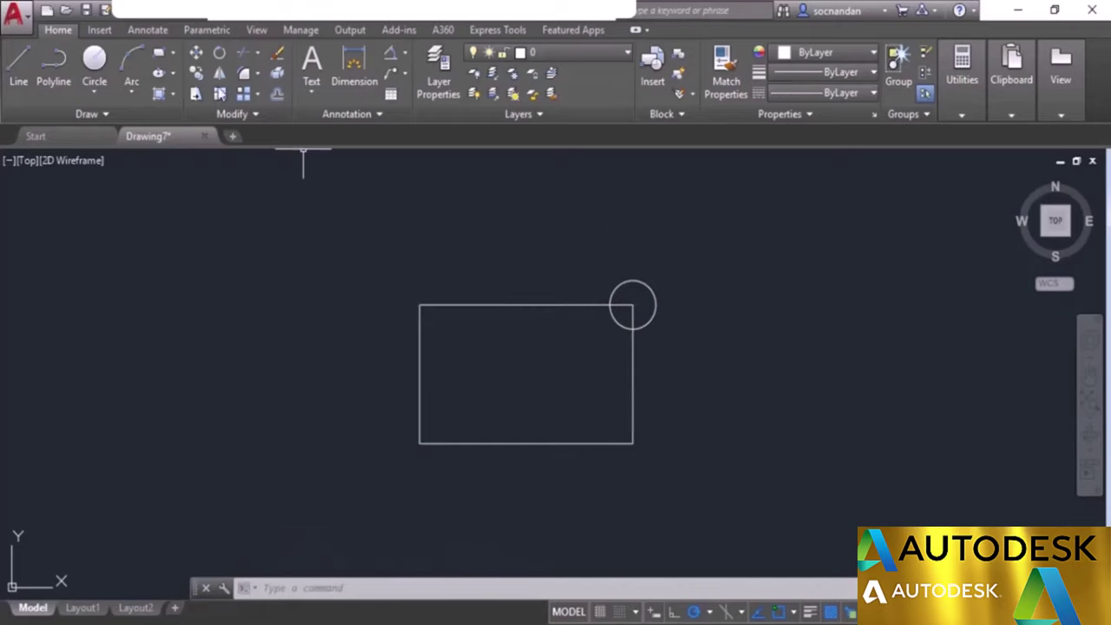
Step: Copy the circle from its centre at the rectangle's upper-right corner to the other three corners
click(197, 75)
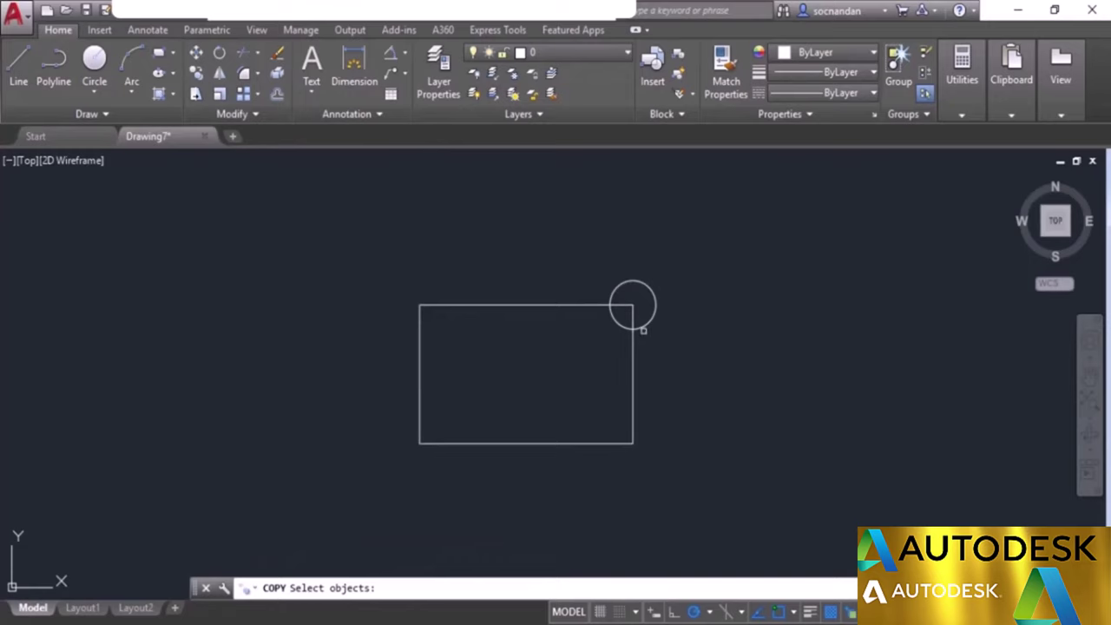
click(645, 326)
key(Return)
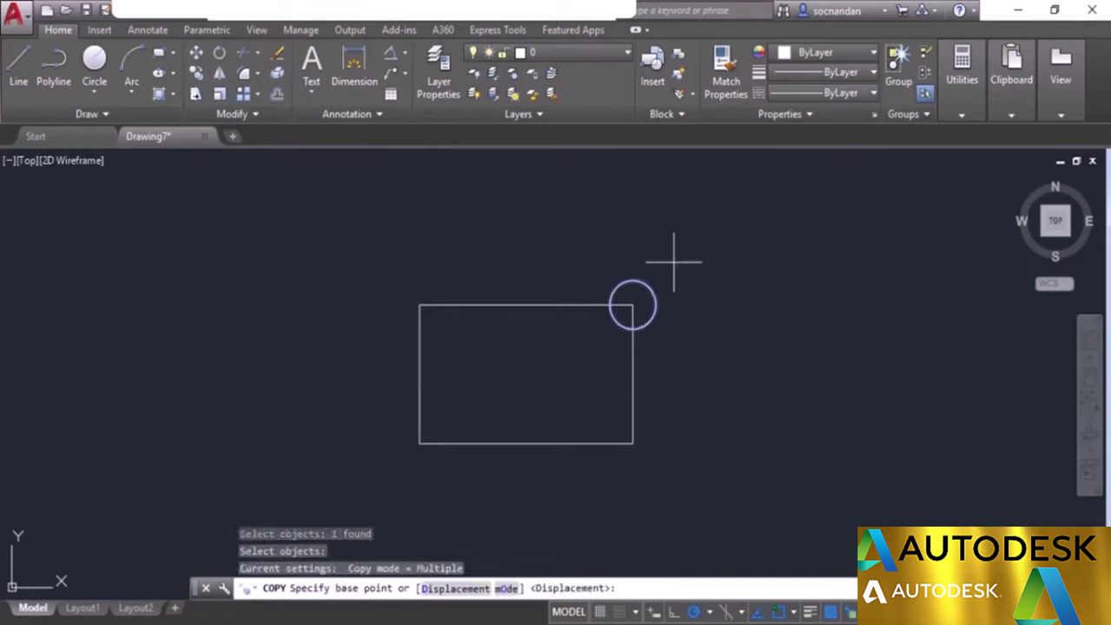
click(633, 304)
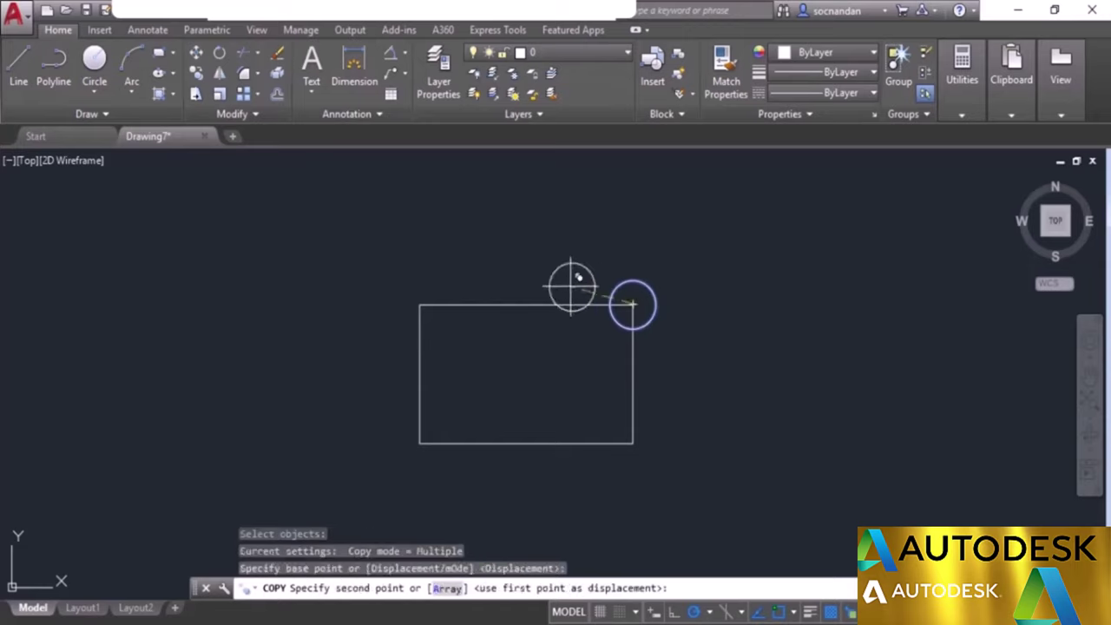
click(420, 304)
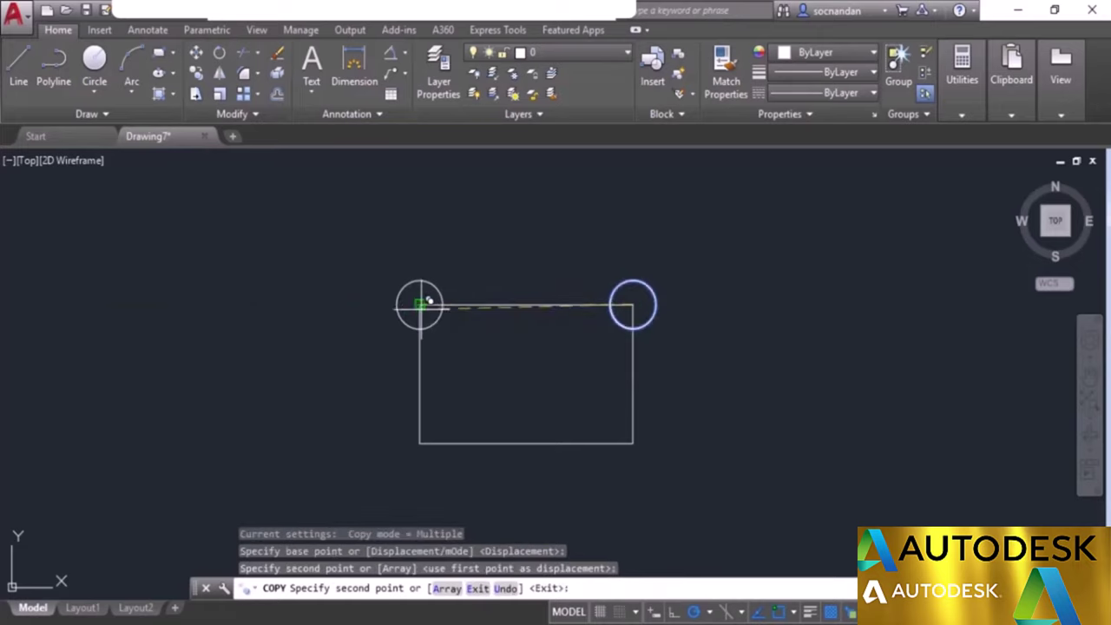
click(419, 443)
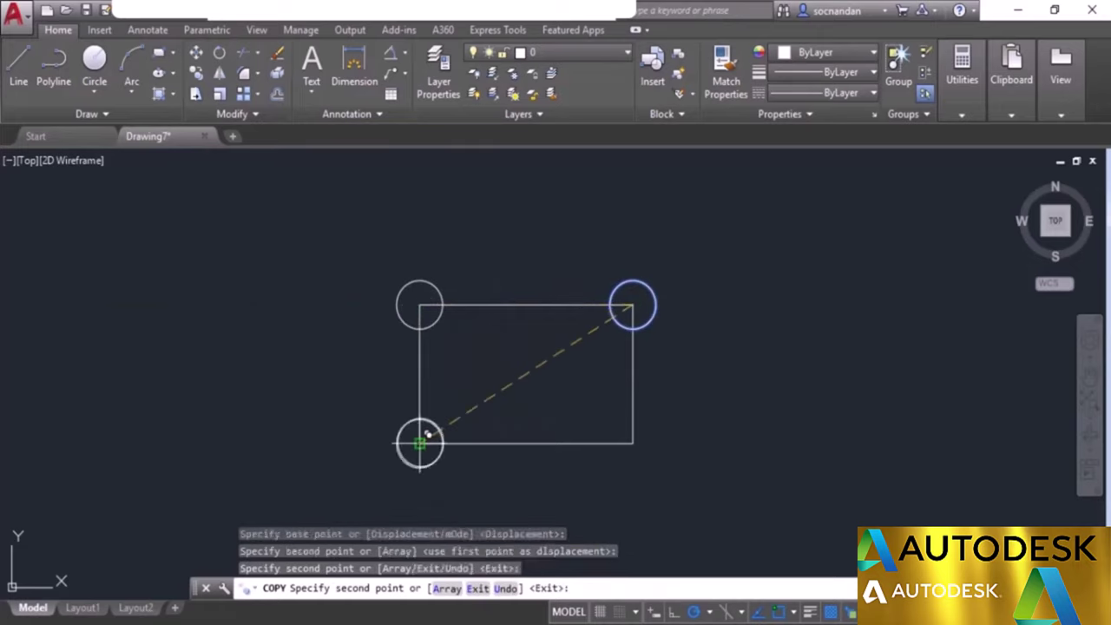
click(634, 442)
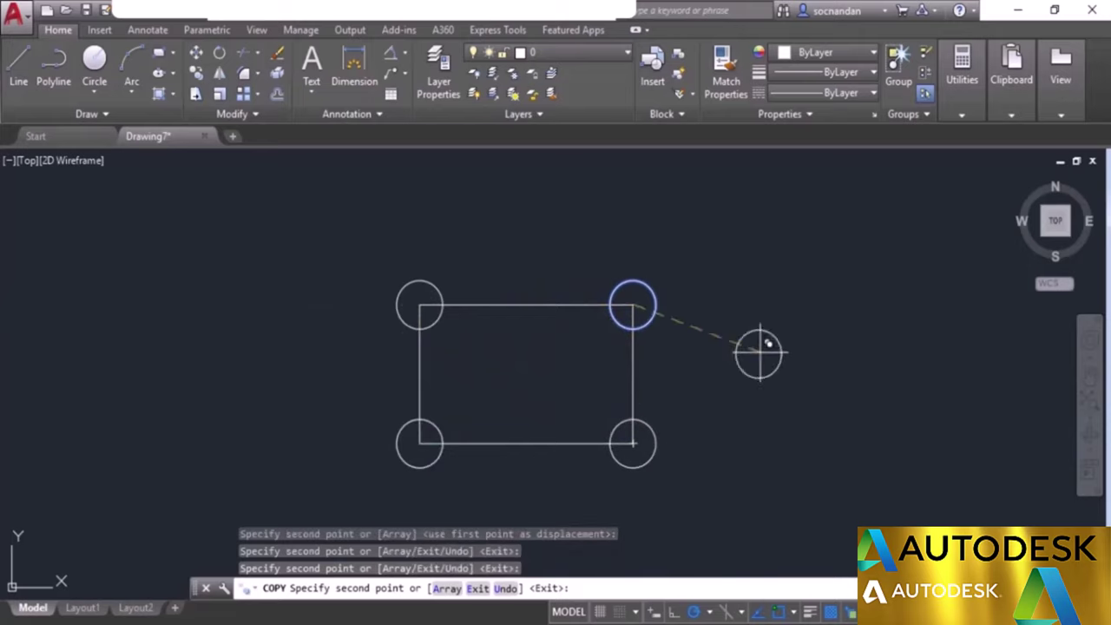
key(Return)
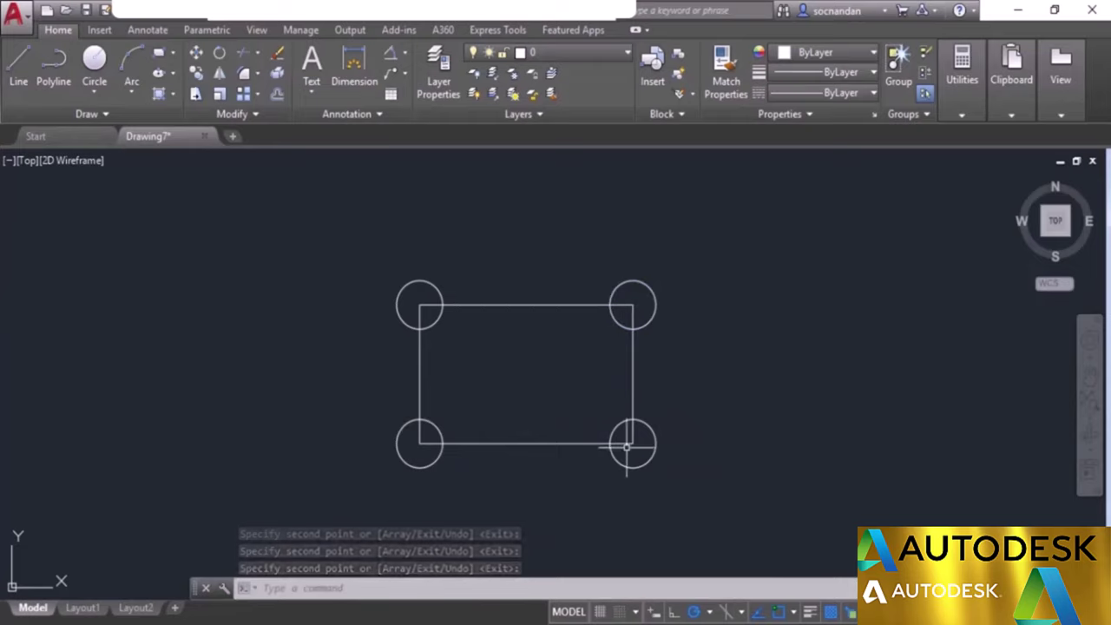
Step: Select the rectangle and all four corner circles with one crossing window and erase them
click(675, 485)
click(380, 293)
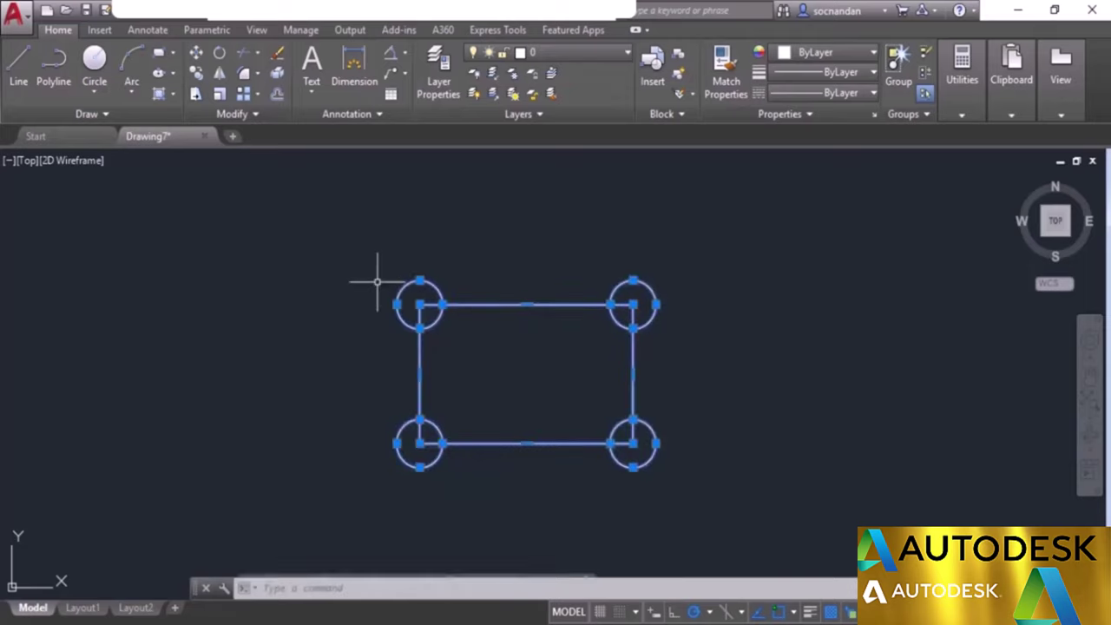
right_click(380, 294)
click(428, 342)
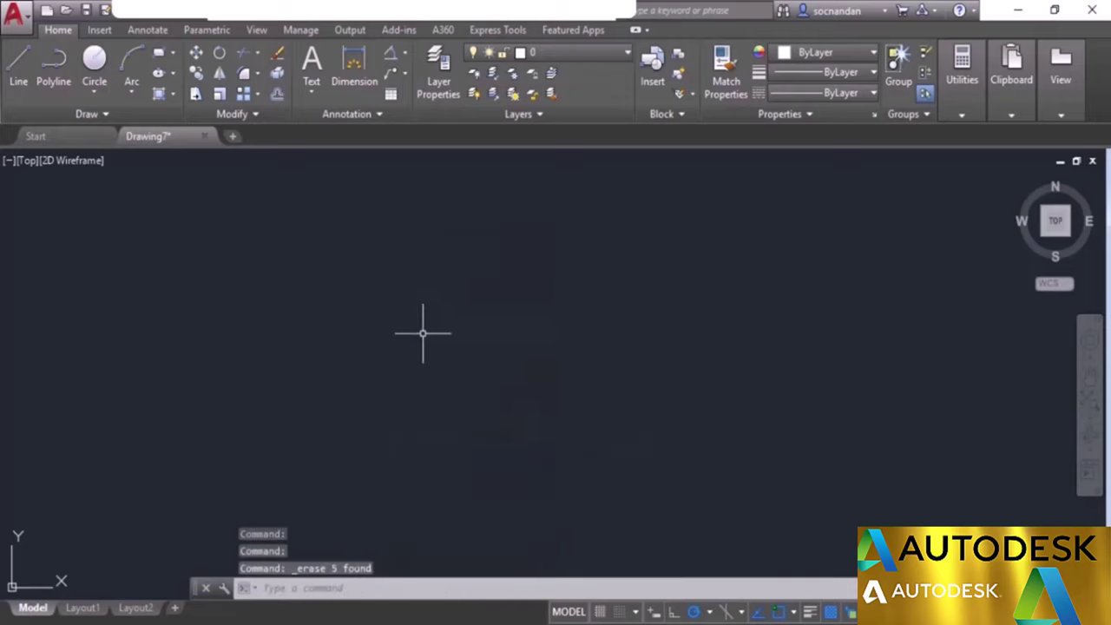
Step: Draw a tall, narrow upright rectangle in the left part of the empty drawing area
click(160, 54)
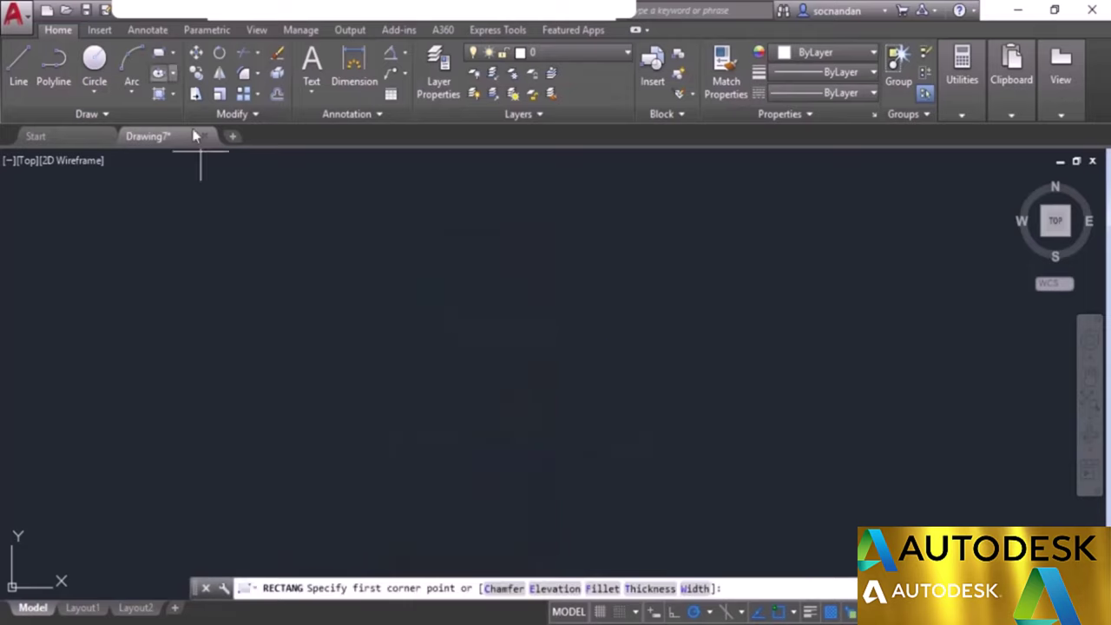
click(301, 427)
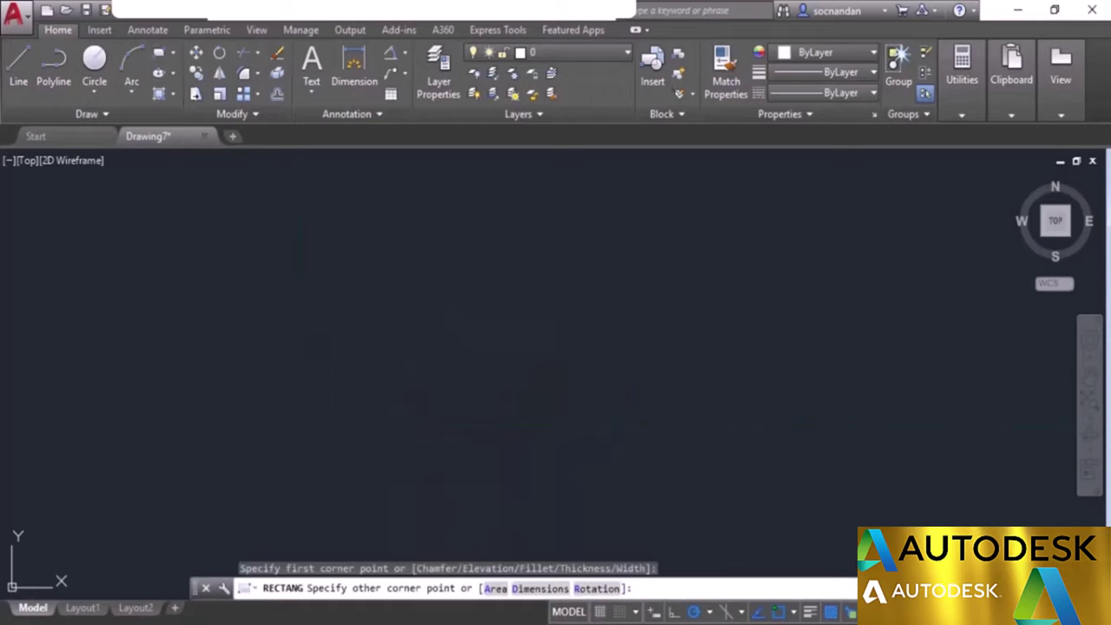
click(332, 271)
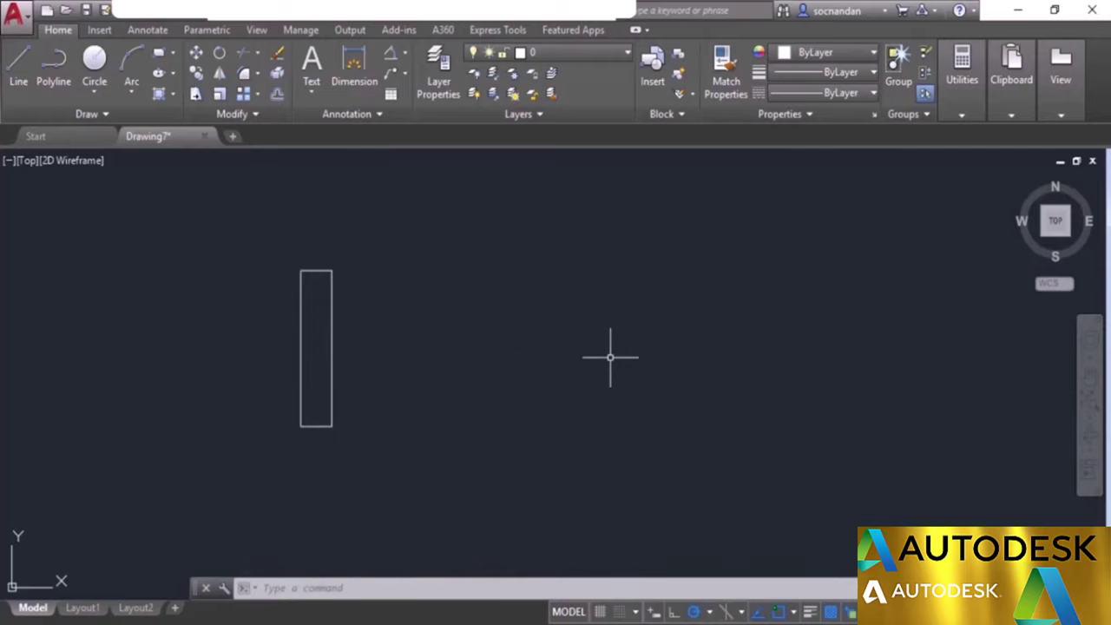
Step: Copy the narrow rectangle from its lower-right corner as a horizontal Array of 6 items, using Fit to space them evenly to the right
click(197, 75)
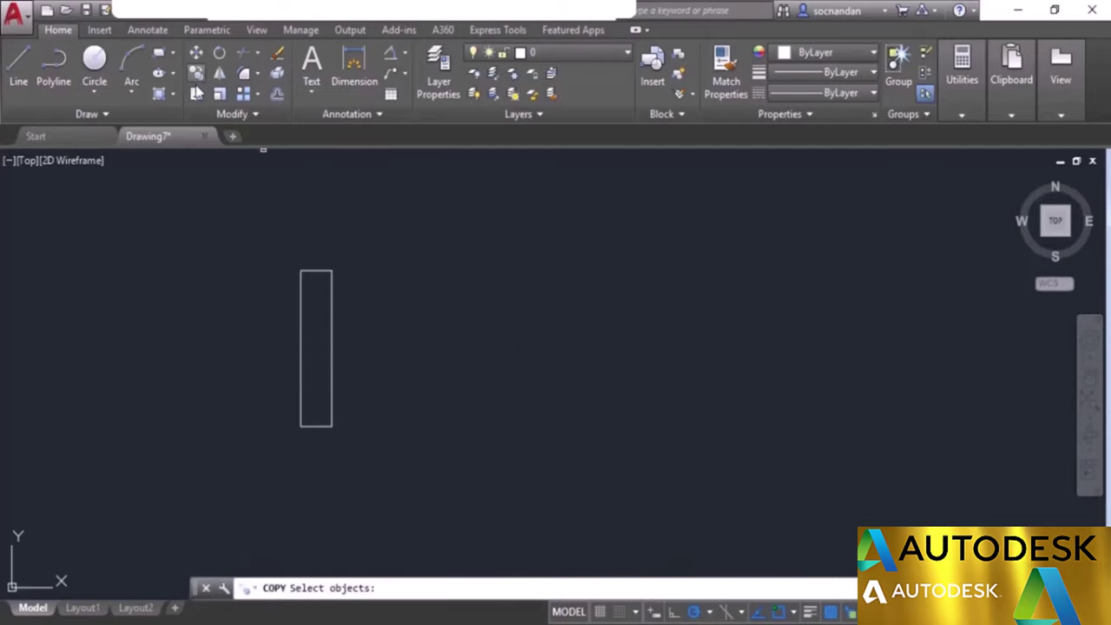
click(300, 345)
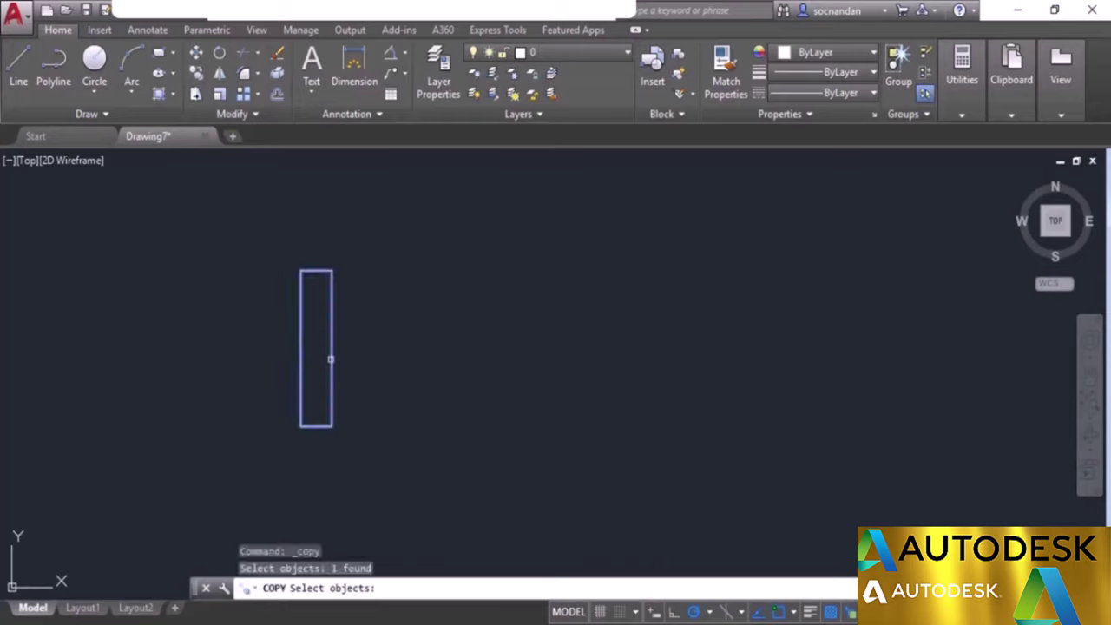
key(Return)
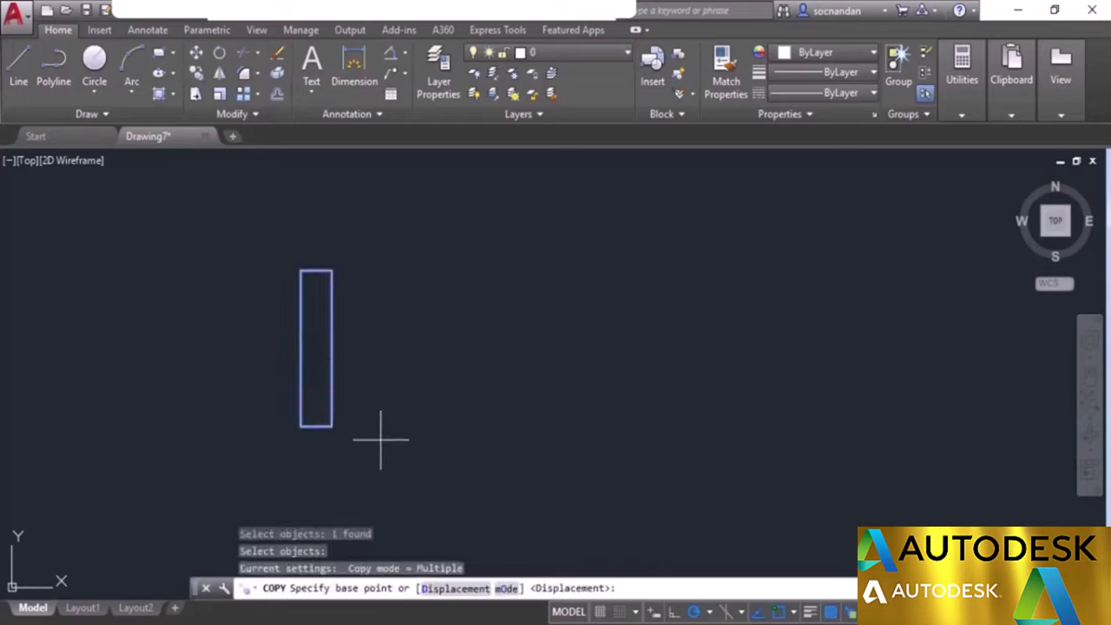
click(332, 425)
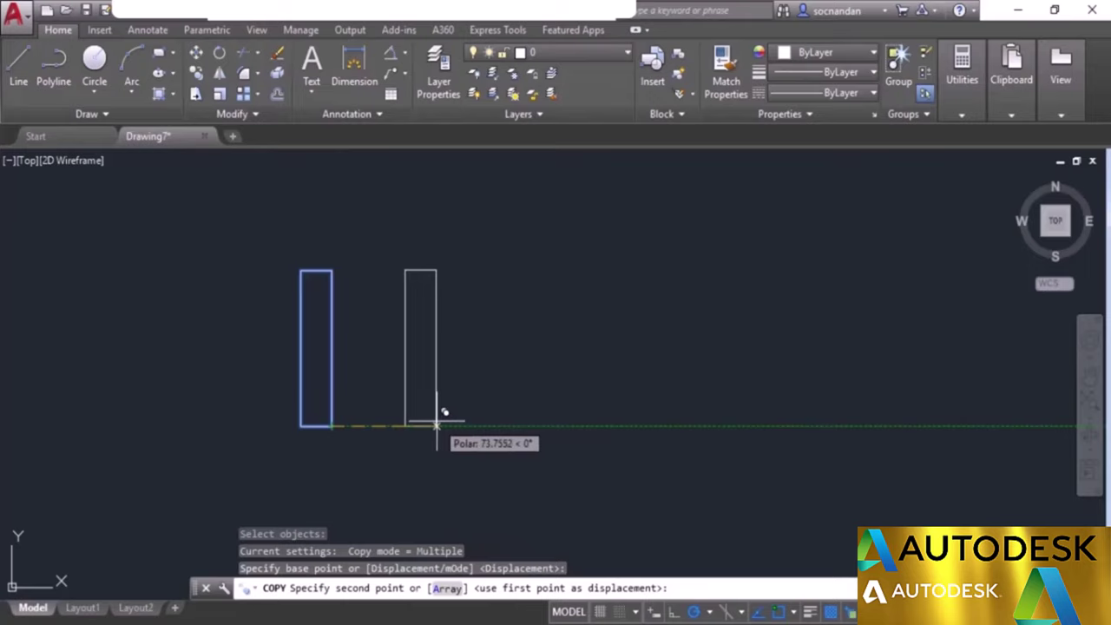
click(446, 589)
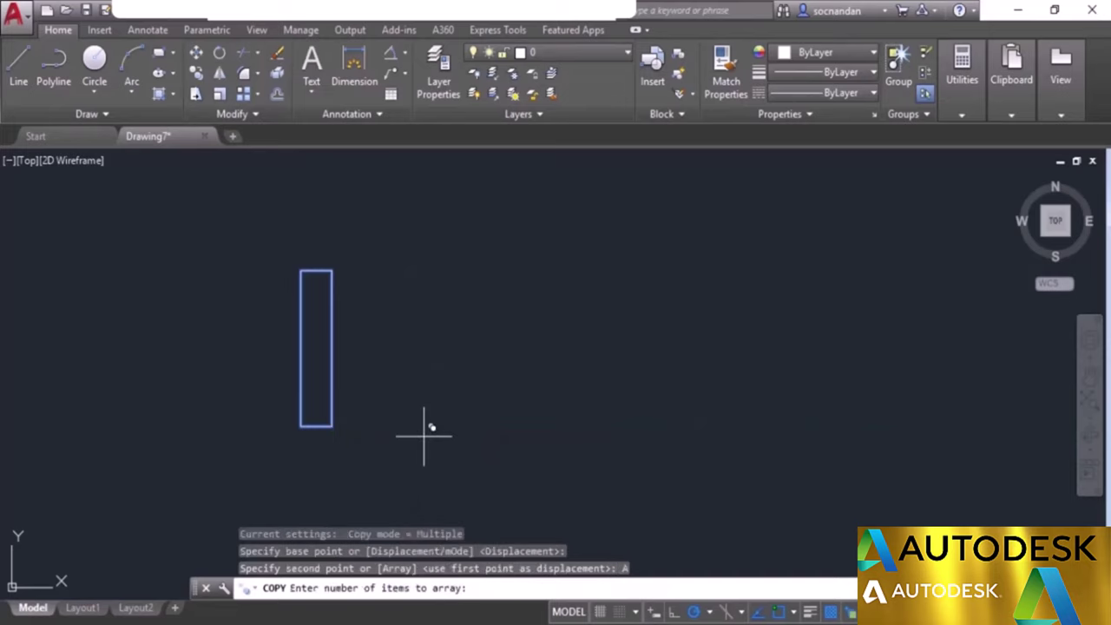
text(6)
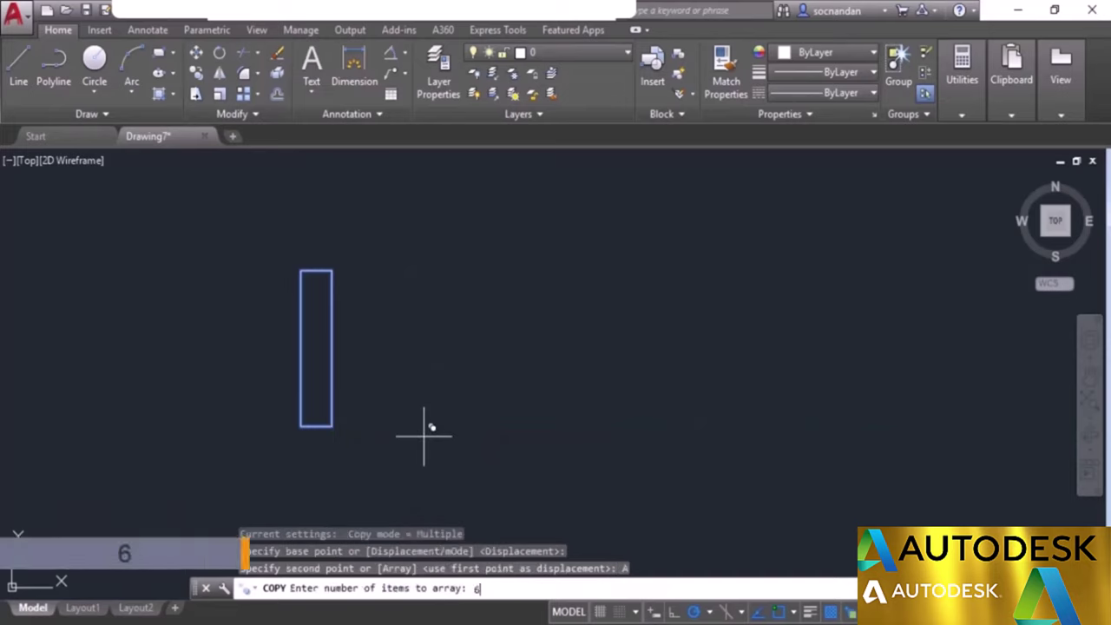
key(Return)
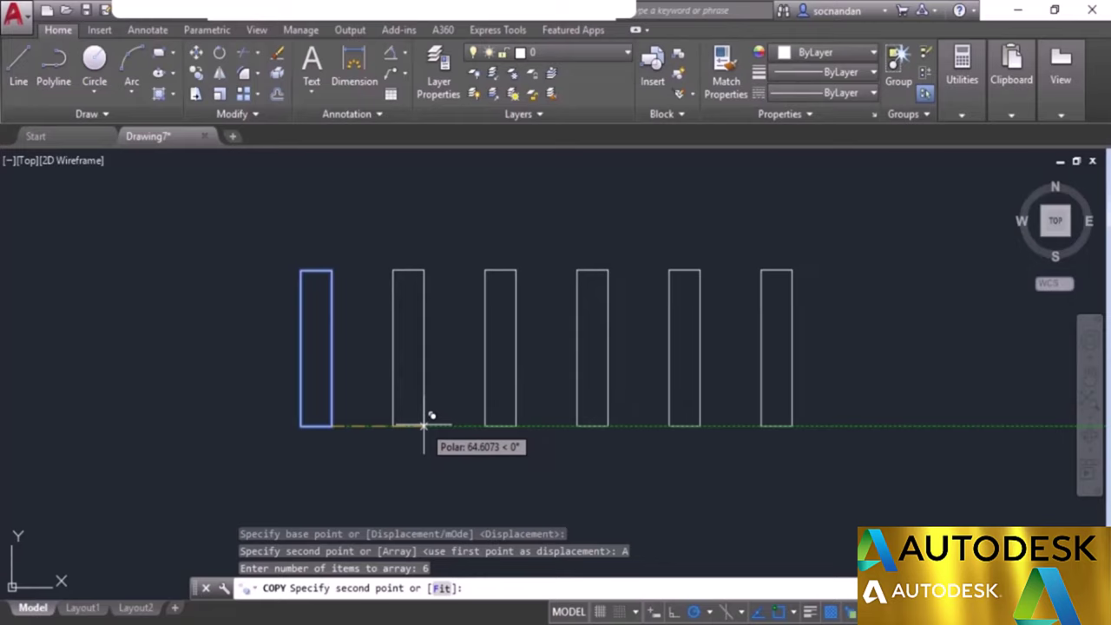
click(441, 587)
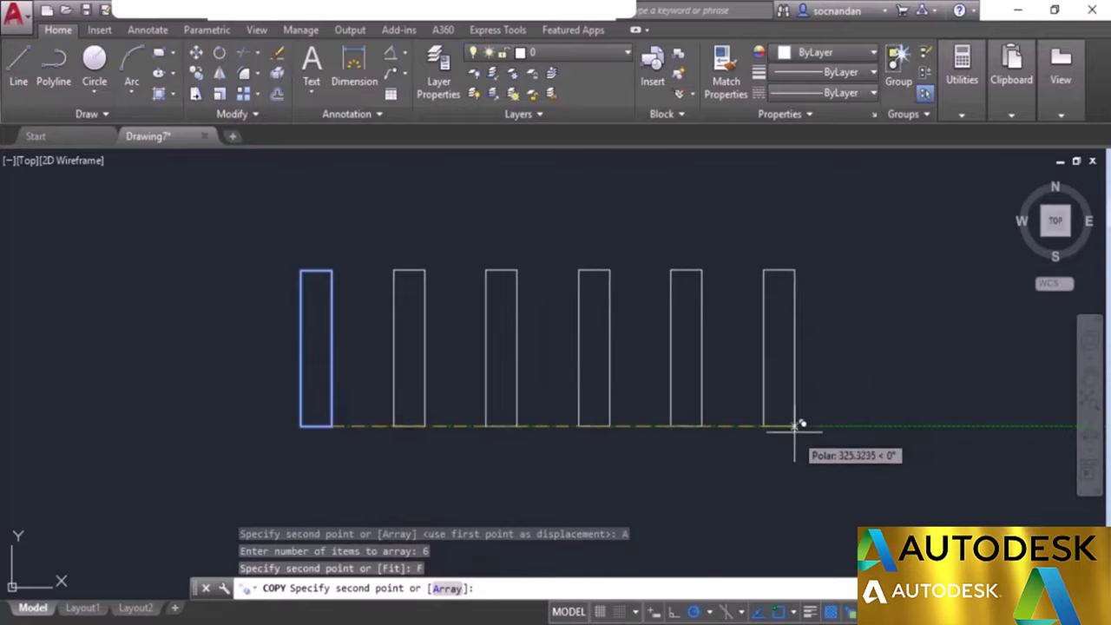
click(743, 426)
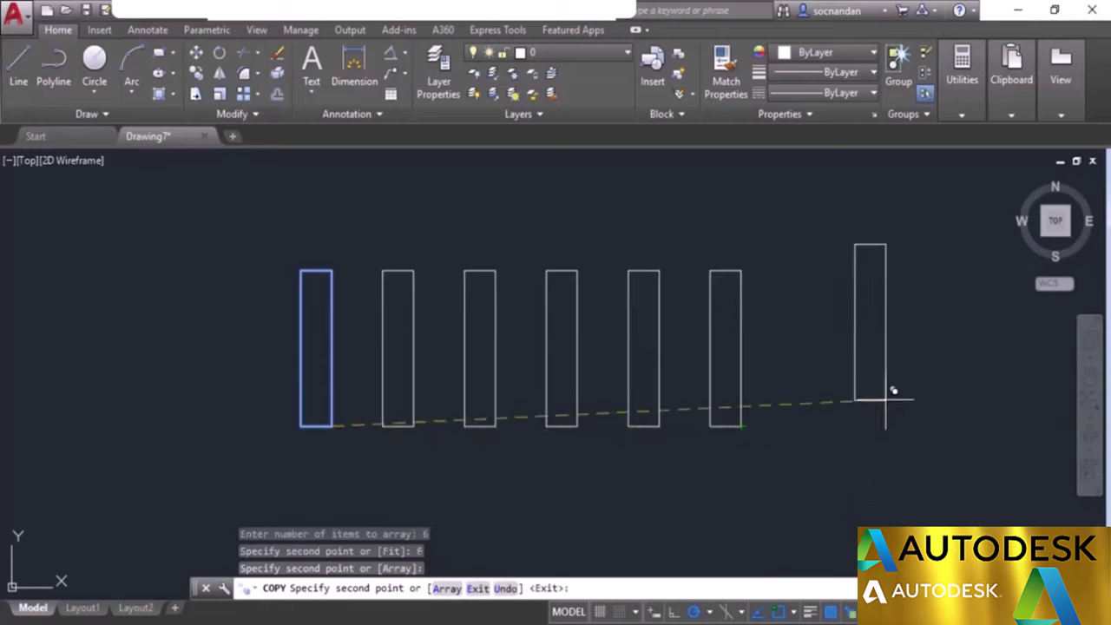
key(Return)
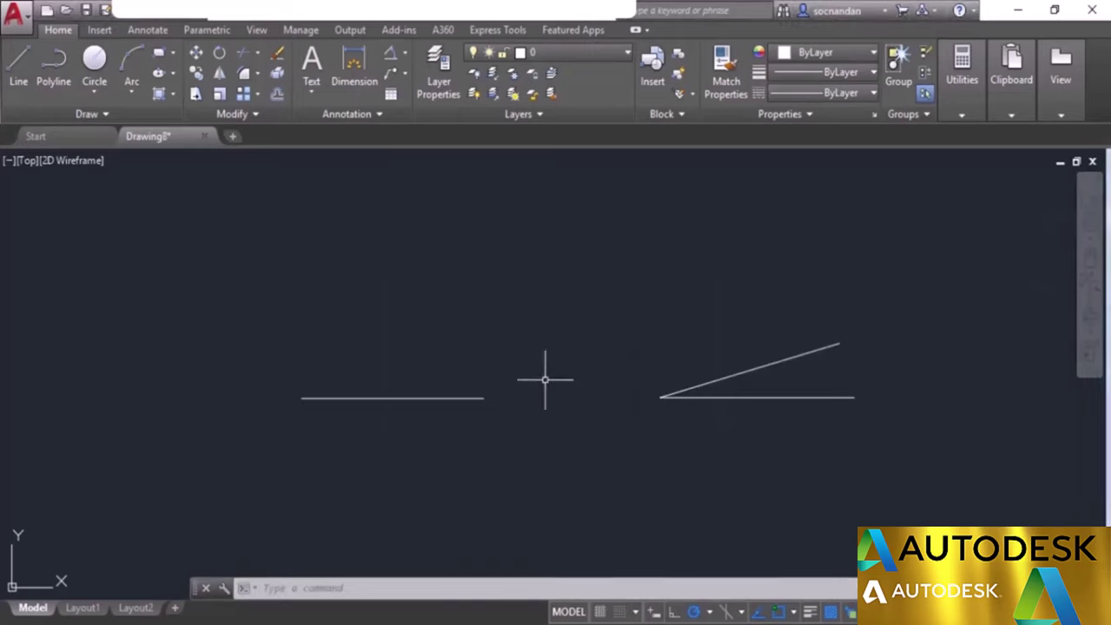
Step: In Drawing8, rotate the single horizontal line by 30 degrees about its left endpoint
middle_drag(358, 413, 438, 409)
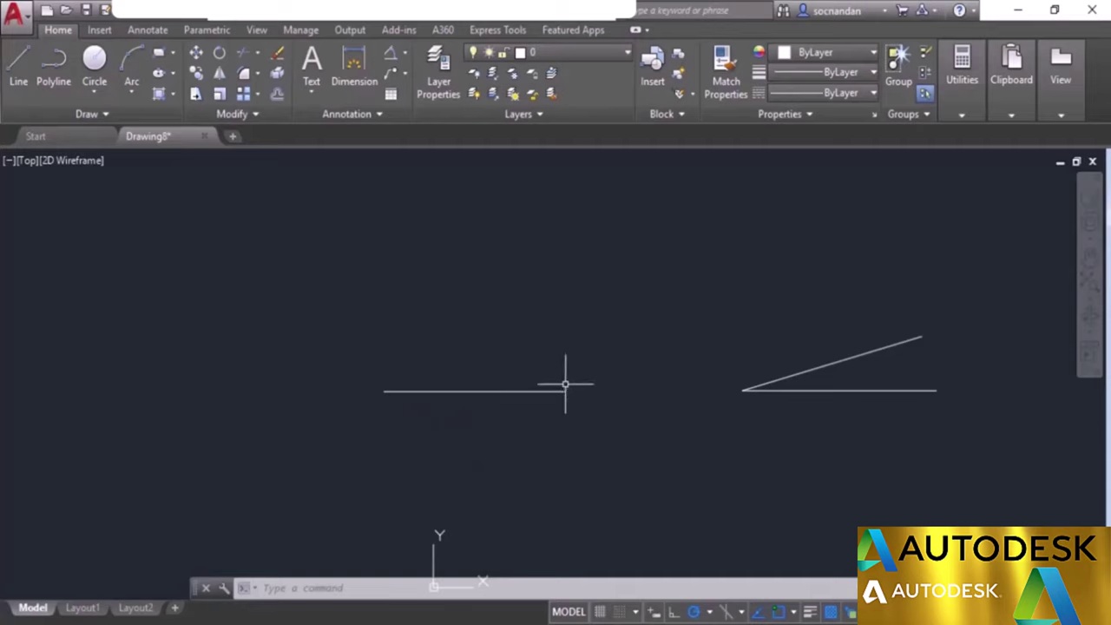
click(220, 55)
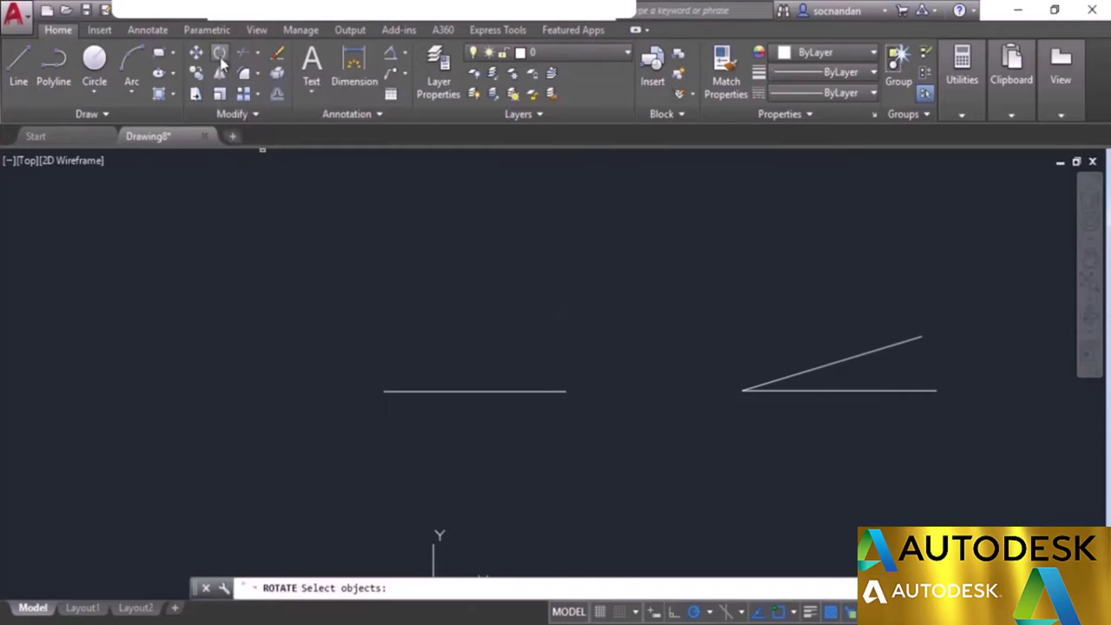
click(419, 391)
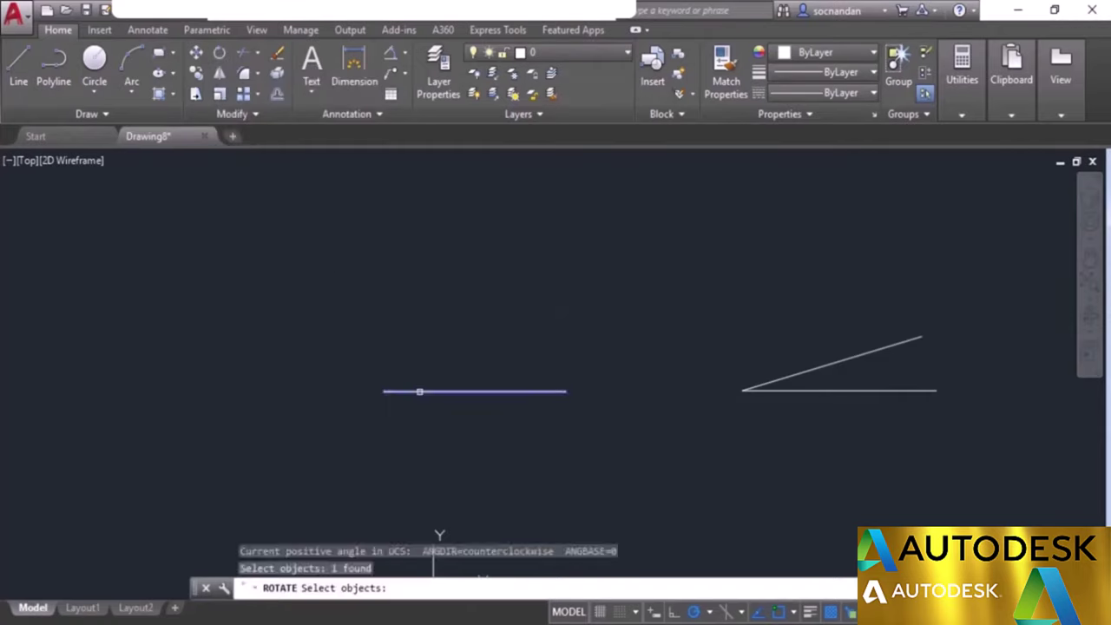
key(Return)
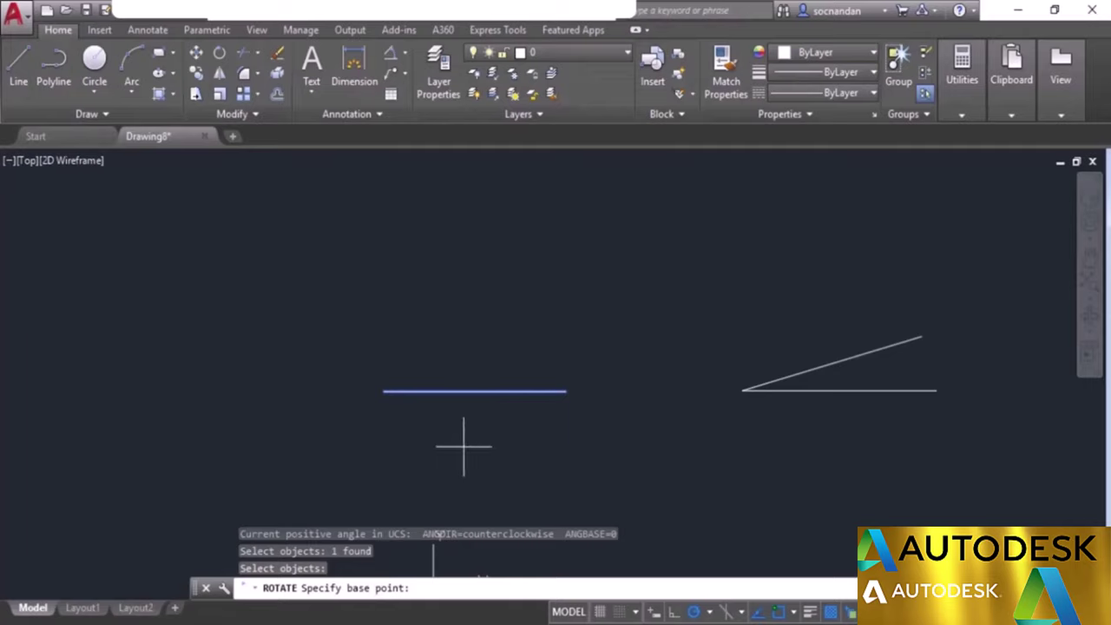
click(384, 391)
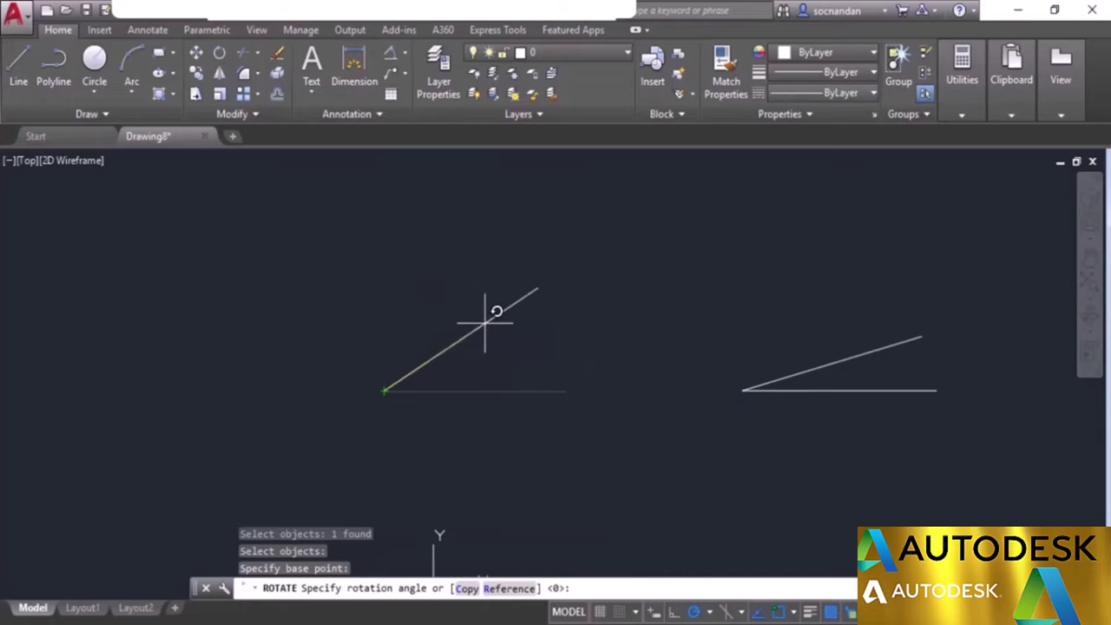
text(30)
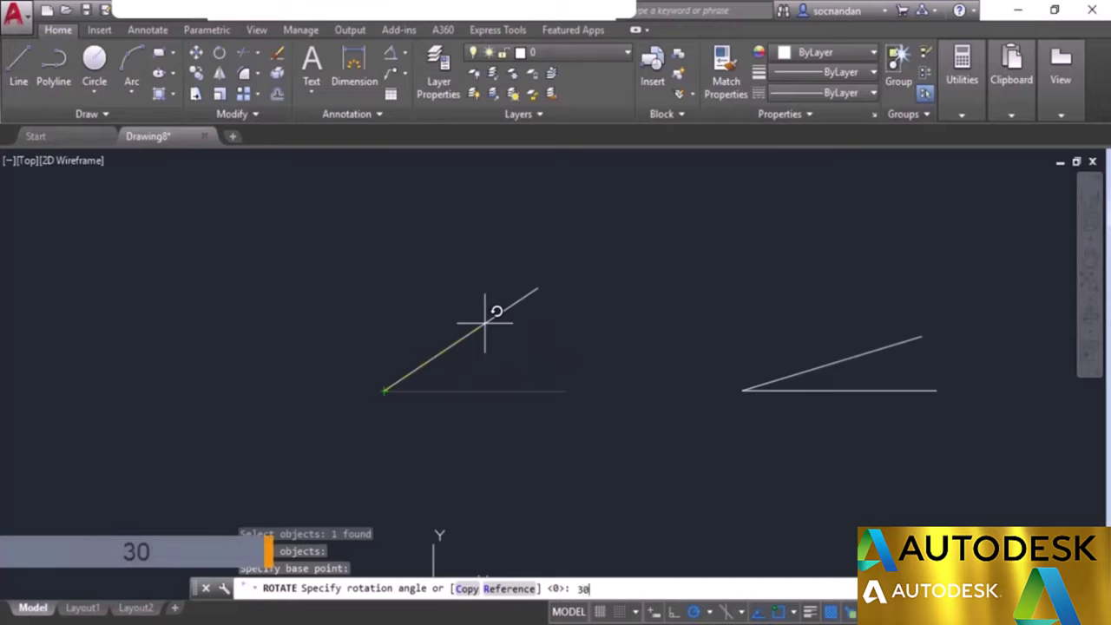
key(Return)
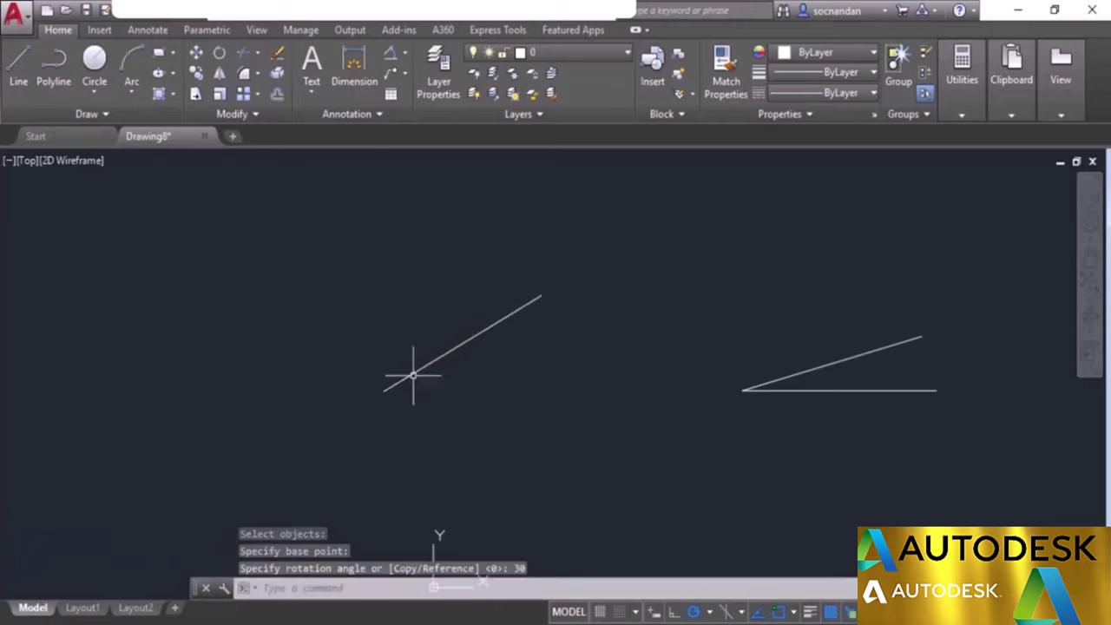
Step: Draw a horizontal reference line to the right from the lower-left endpoint of the rotated line
click(18, 75)
click(385, 390)
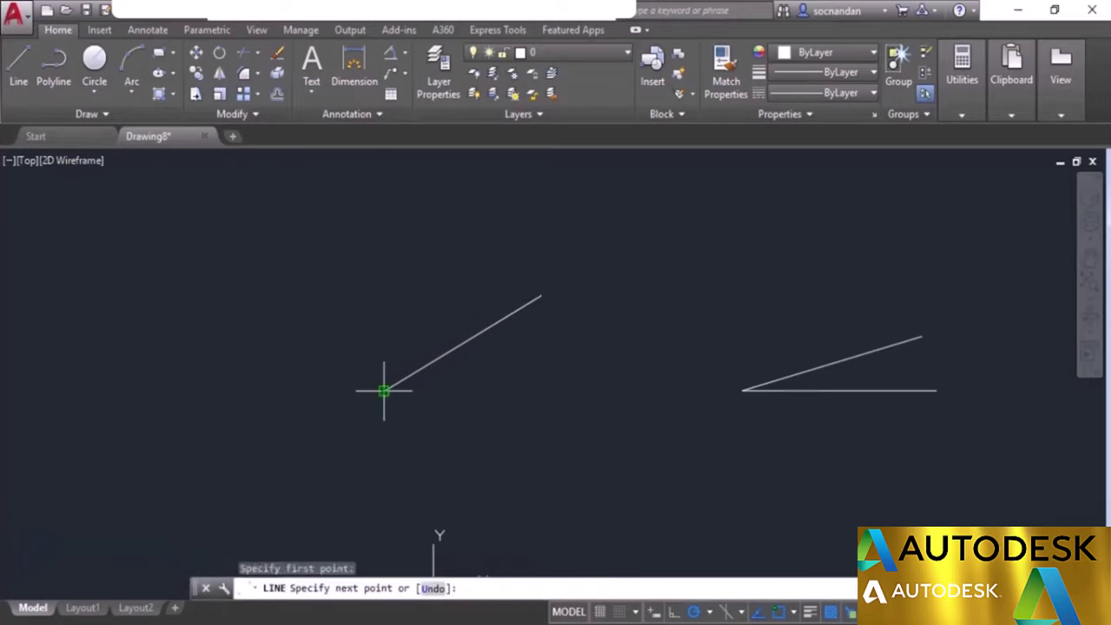
click(553, 391)
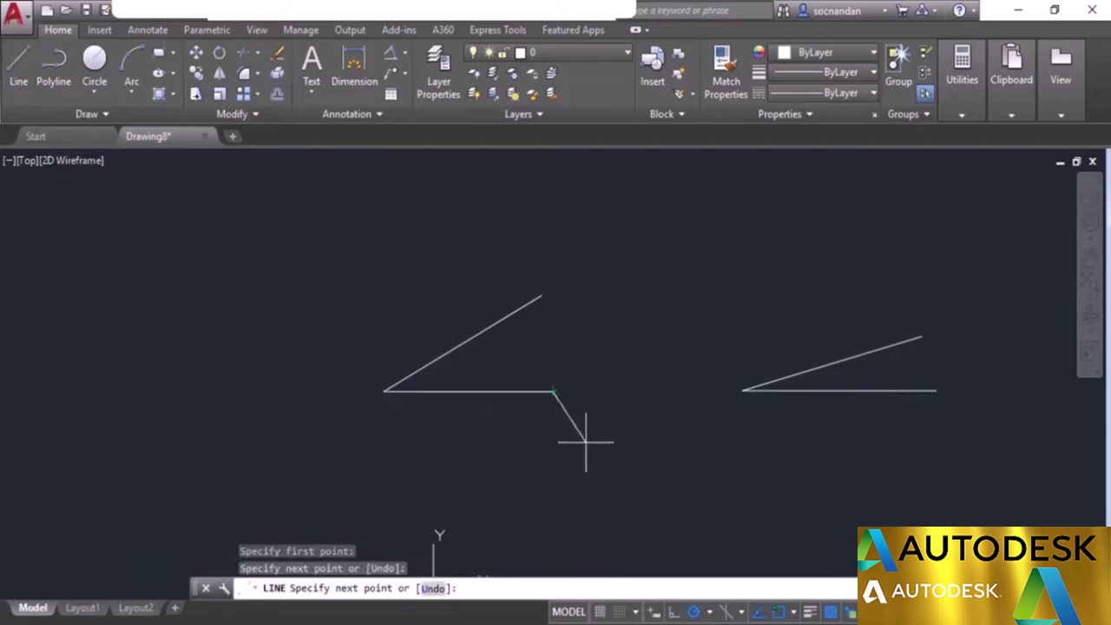
key(Return)
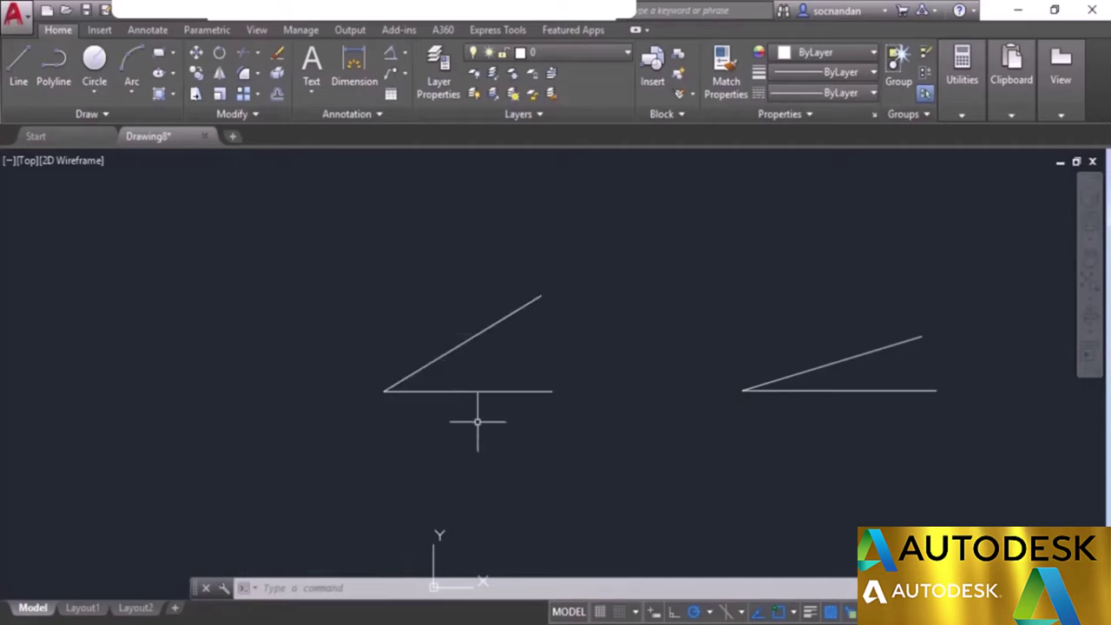
Step: Undo the horizontal reference line and the 30-degree rotation of the original line
click(489, 390)
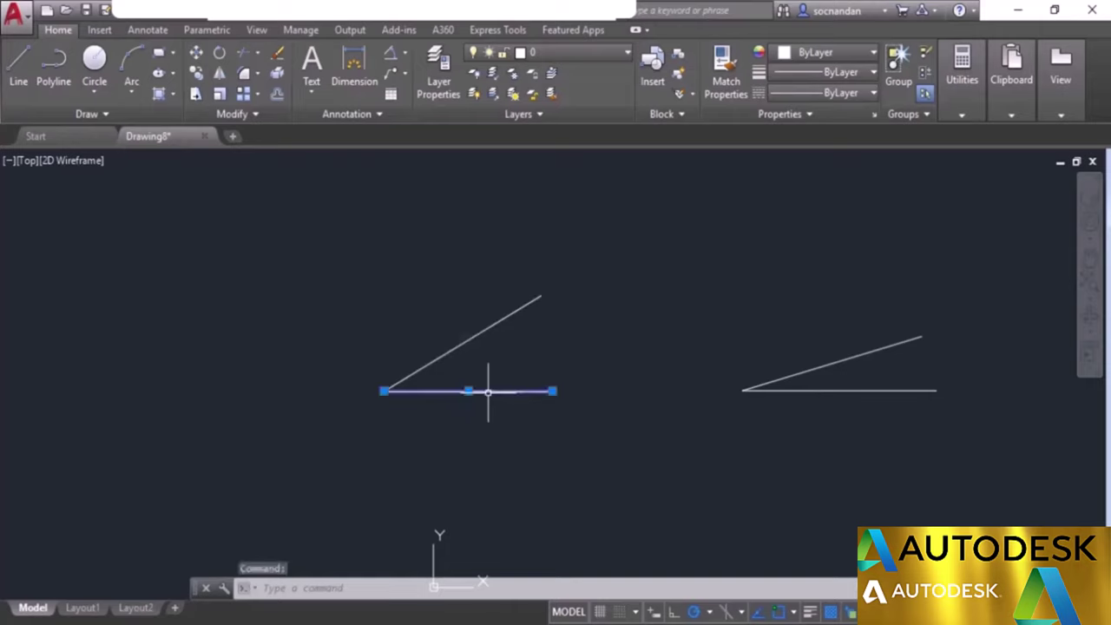
key(Escape)
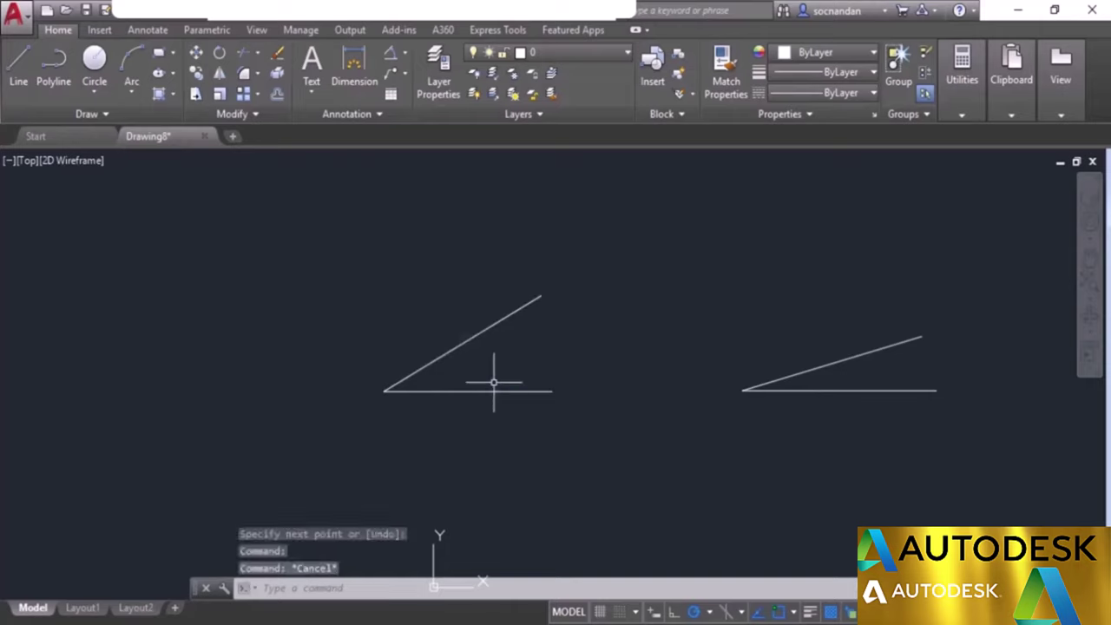
key(ctrl+z)
key(ctrl+z)
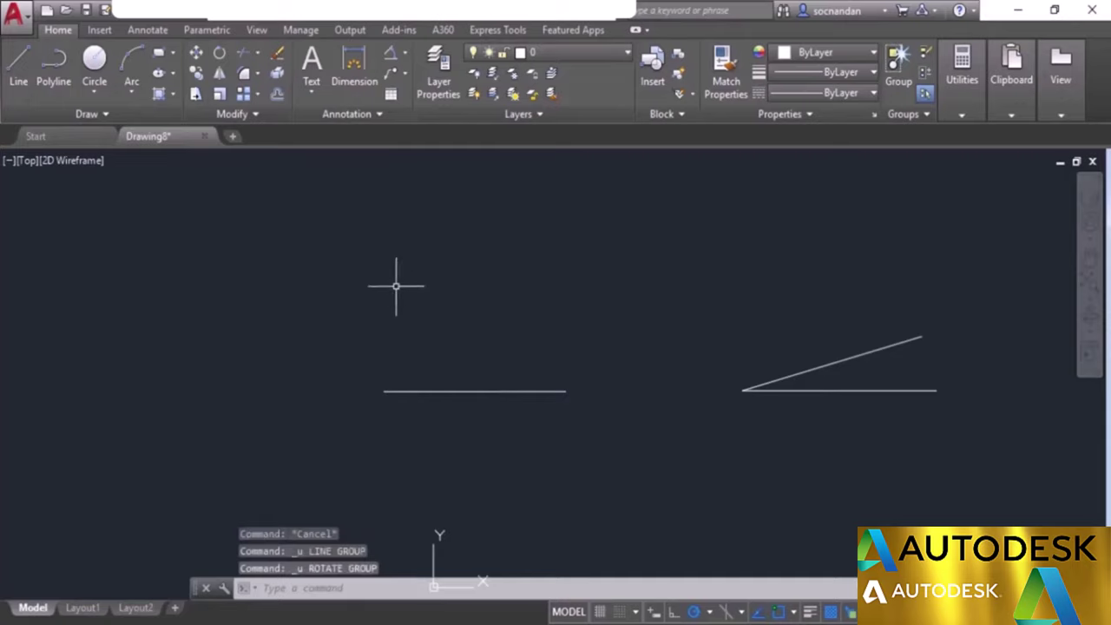
Step: Rotate the single horizontal line by -30 degrees about its left endpoint, and undo the rotation
click(220, 54)
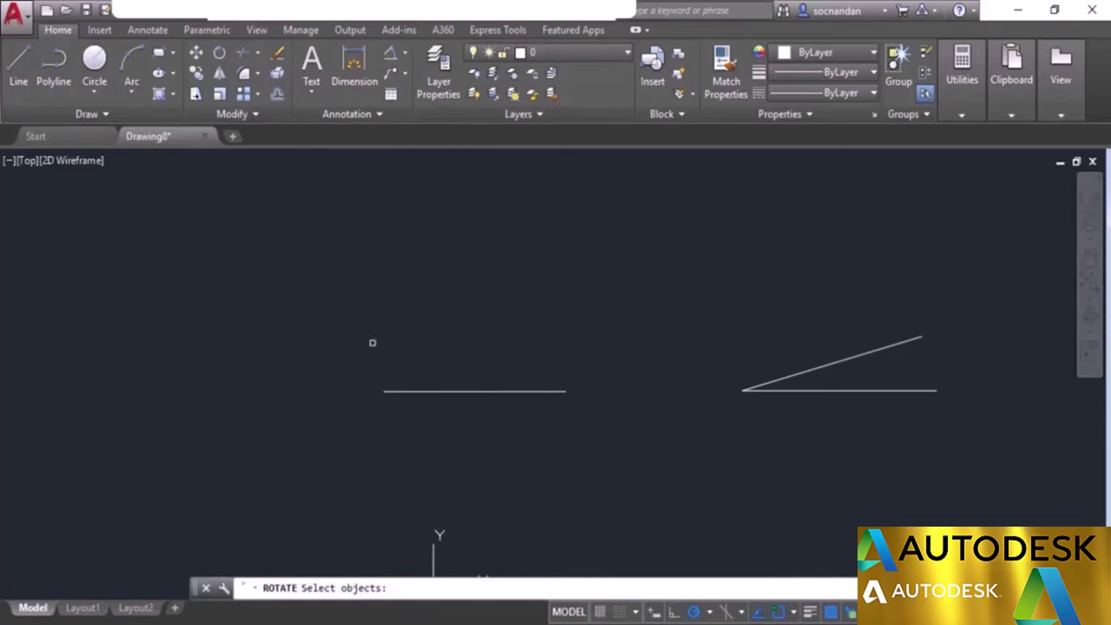
click(419, 391)
key(Return)
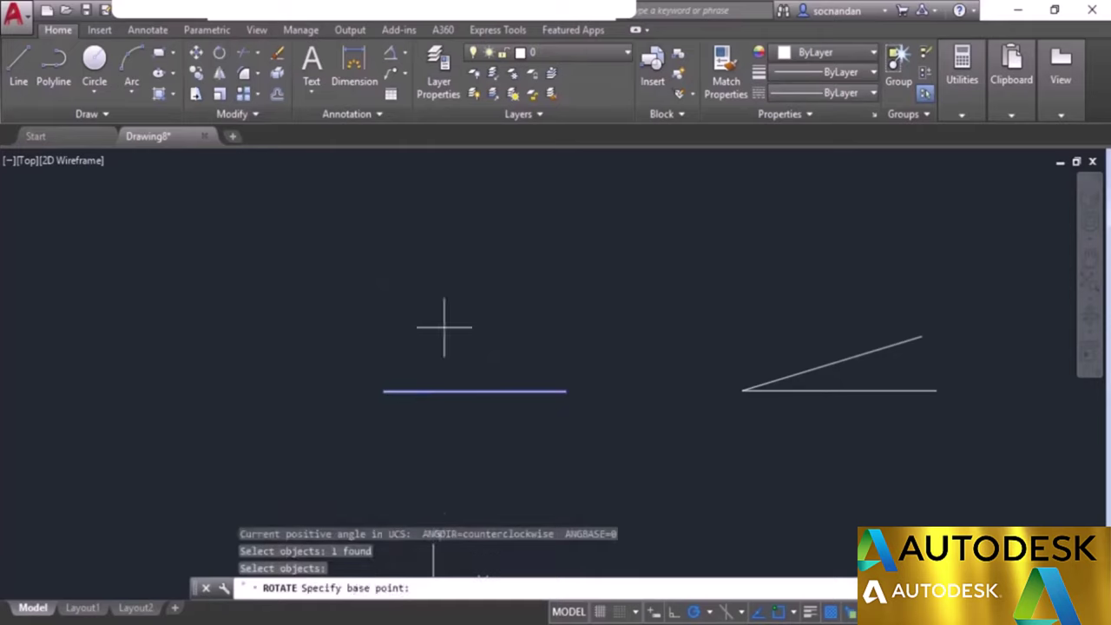
click(384, 390)
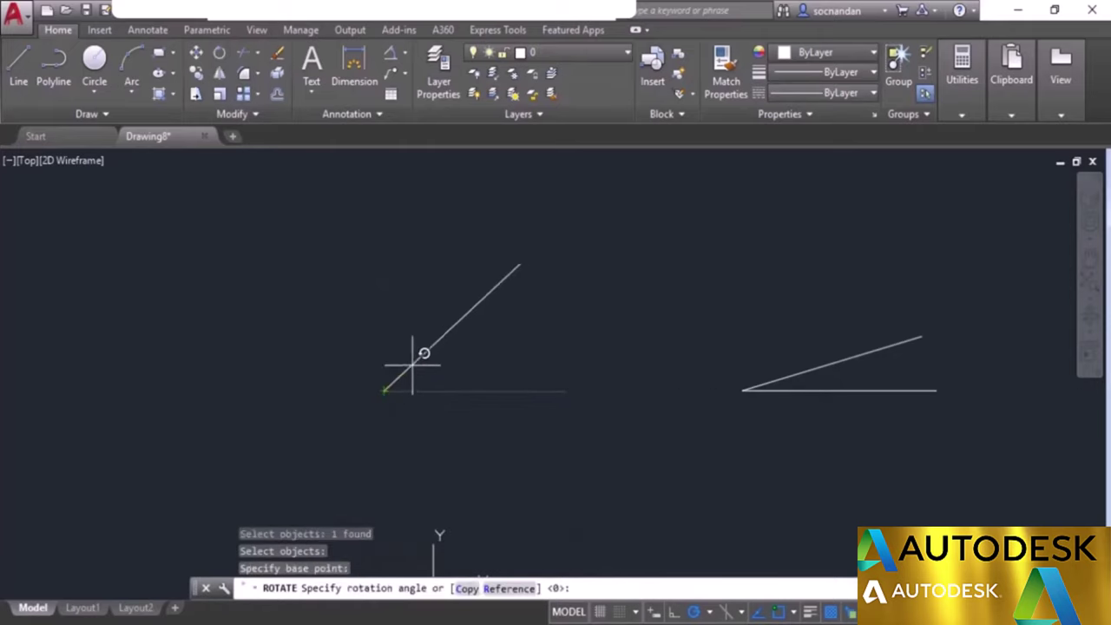
text(-30)
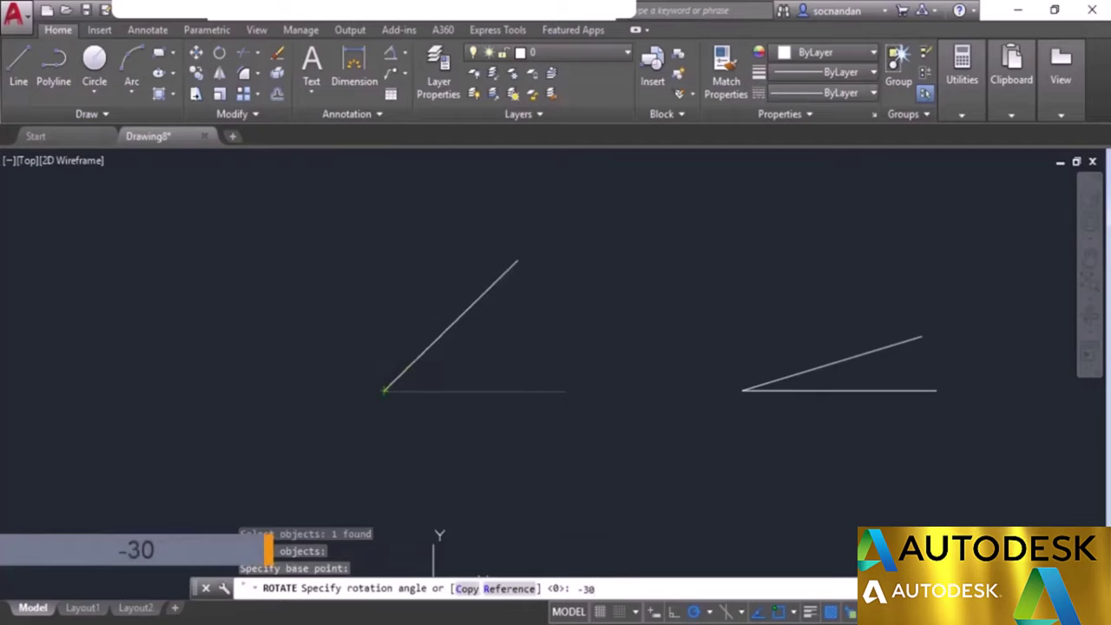
key(Return)
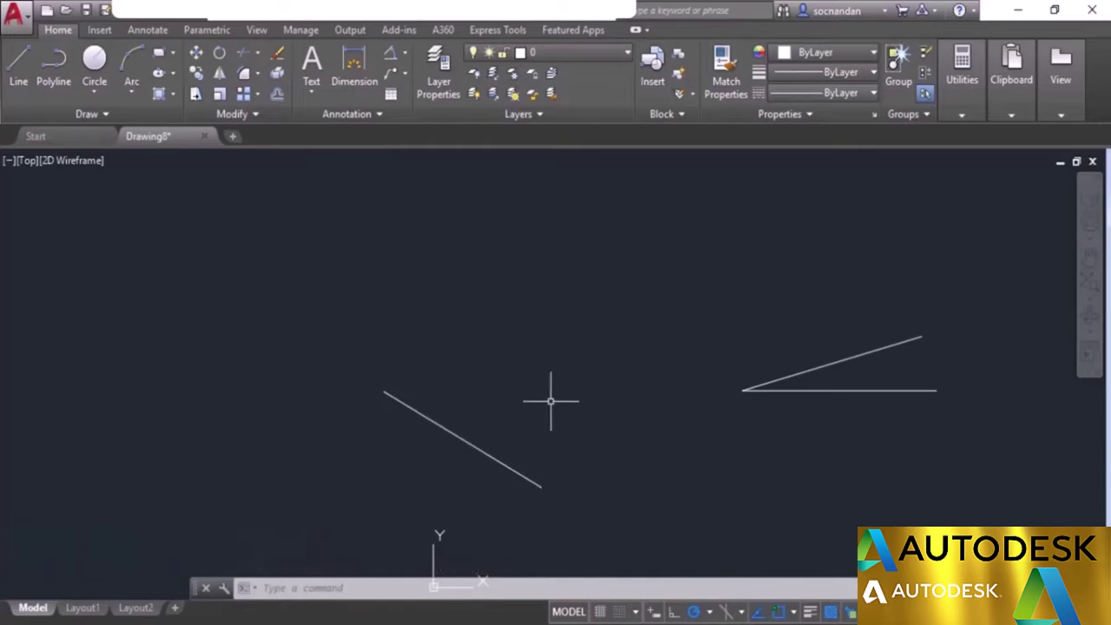
key(ctrl+z)
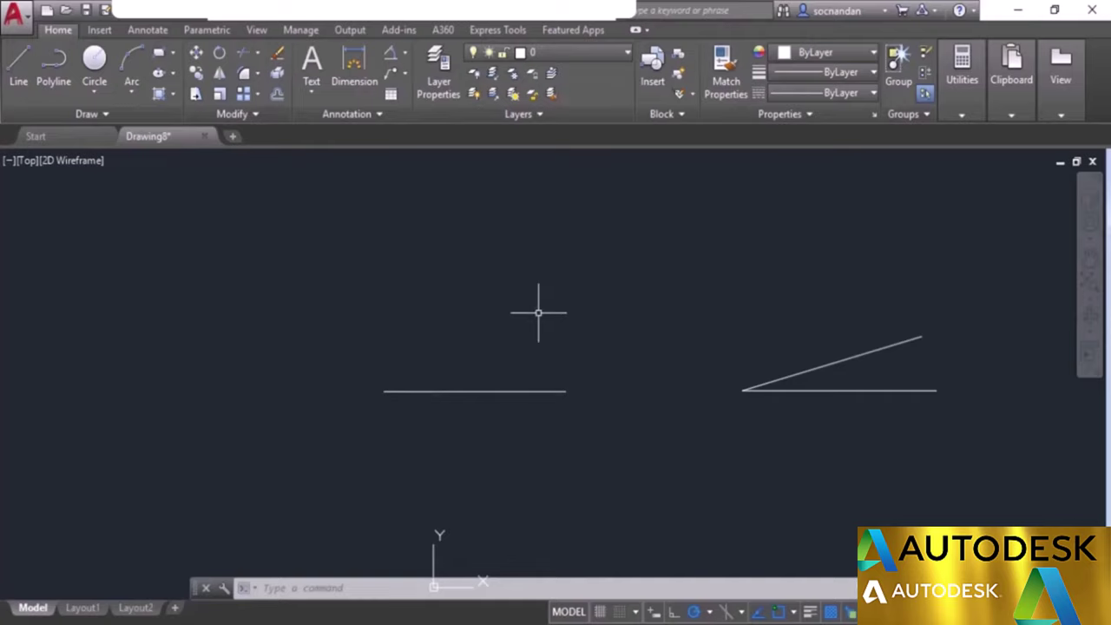
Step: Rotate a copy of the single horizontal line by 45 degrees about its left endpoint, keeping the original
click(219, 53)
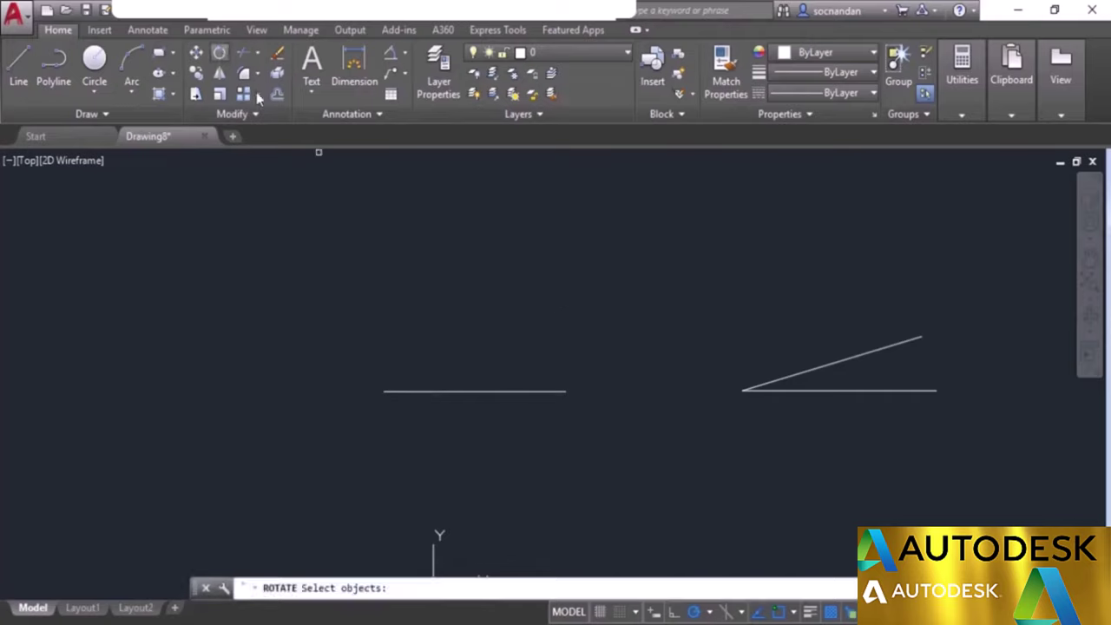
click(478, 390)
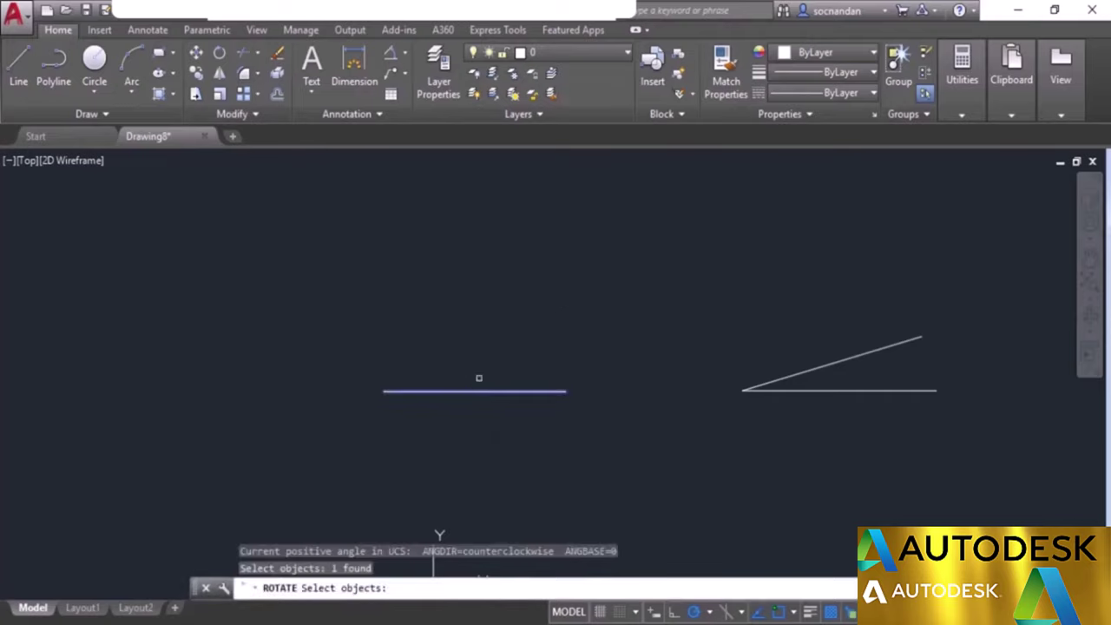
key(Return)
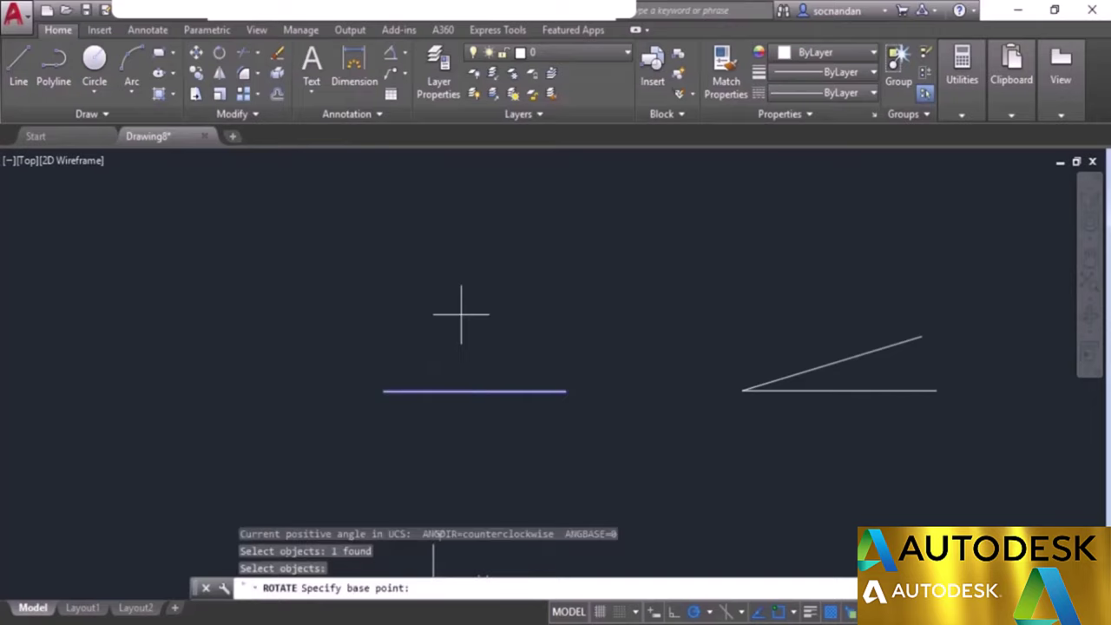
click(384, 390)
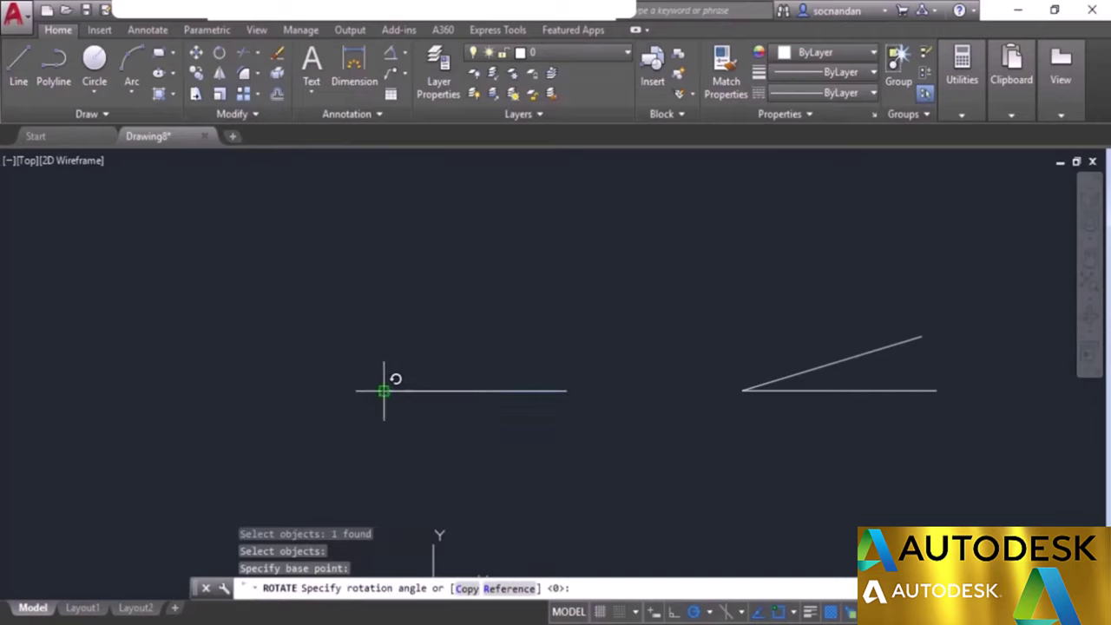
click(466, 589)
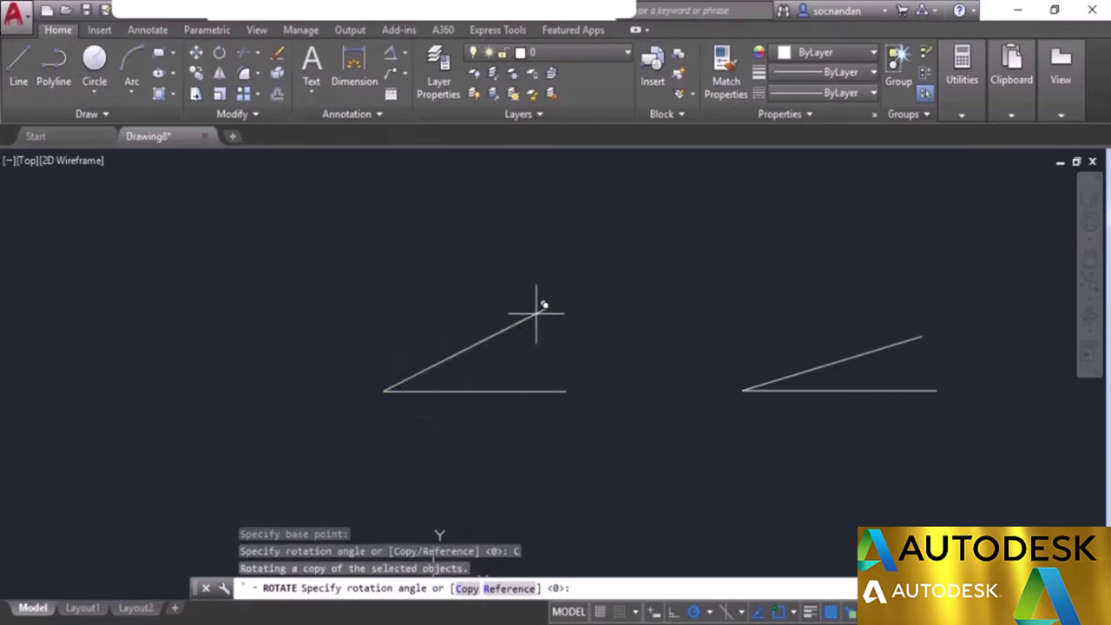
text(45)
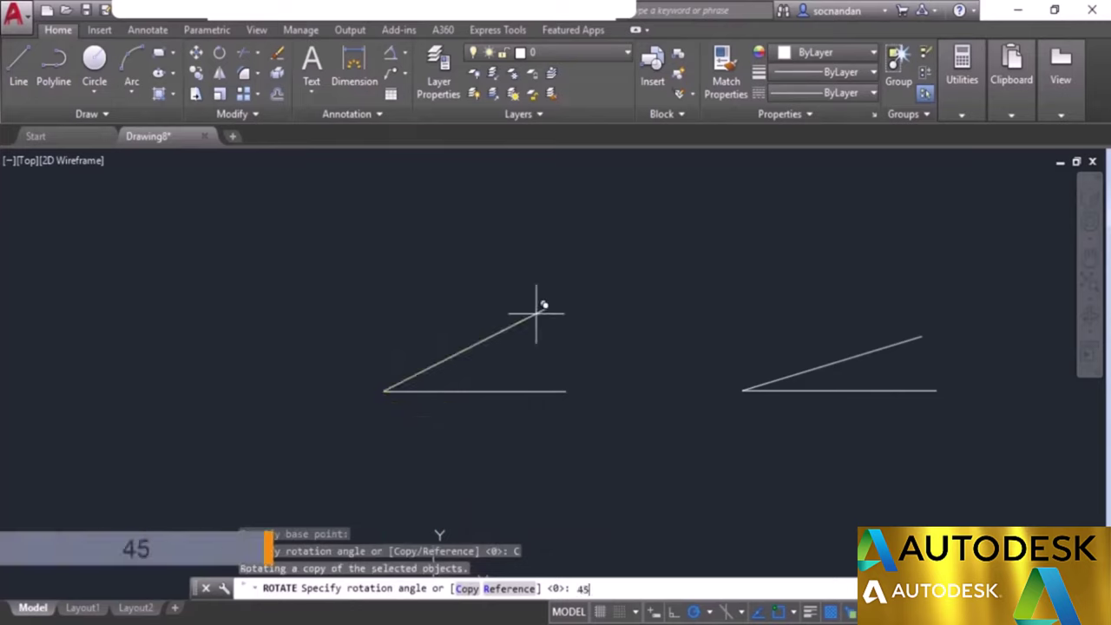
key(Return)
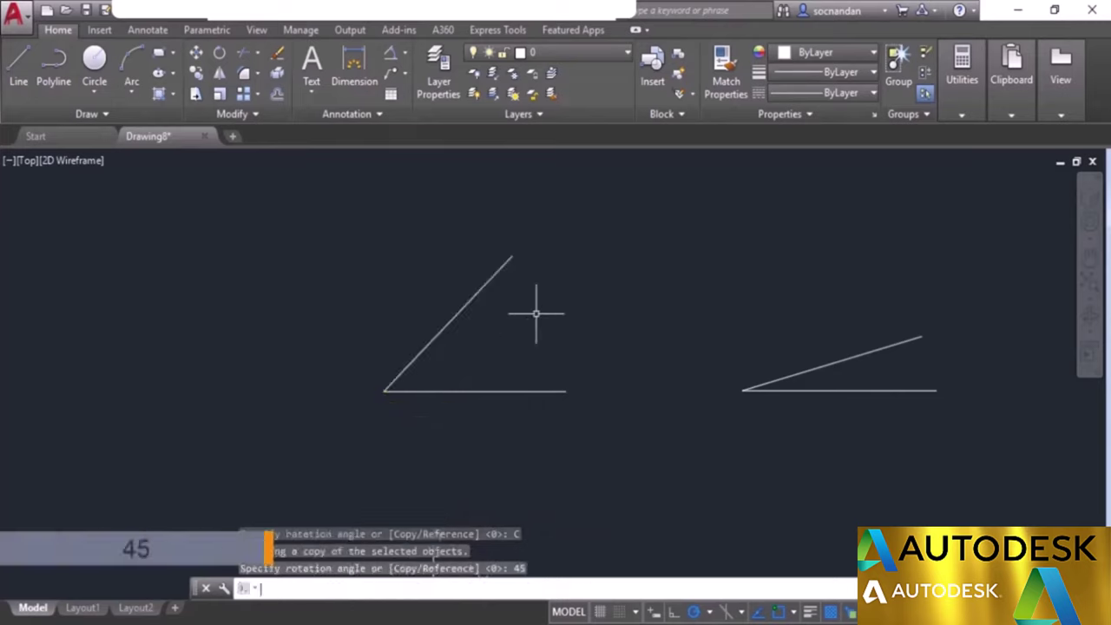
Step: Select the 45-degree copy with a crossing window and erase it
click(443, 368)
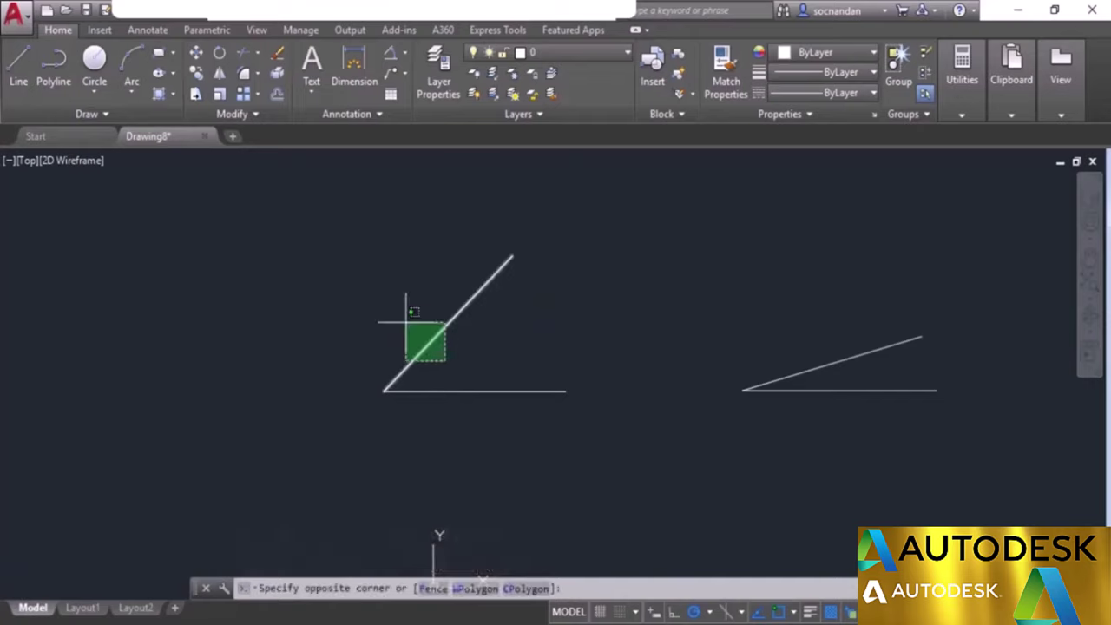
click(395, 313)
right_click(391, 300)
click(430, 312)
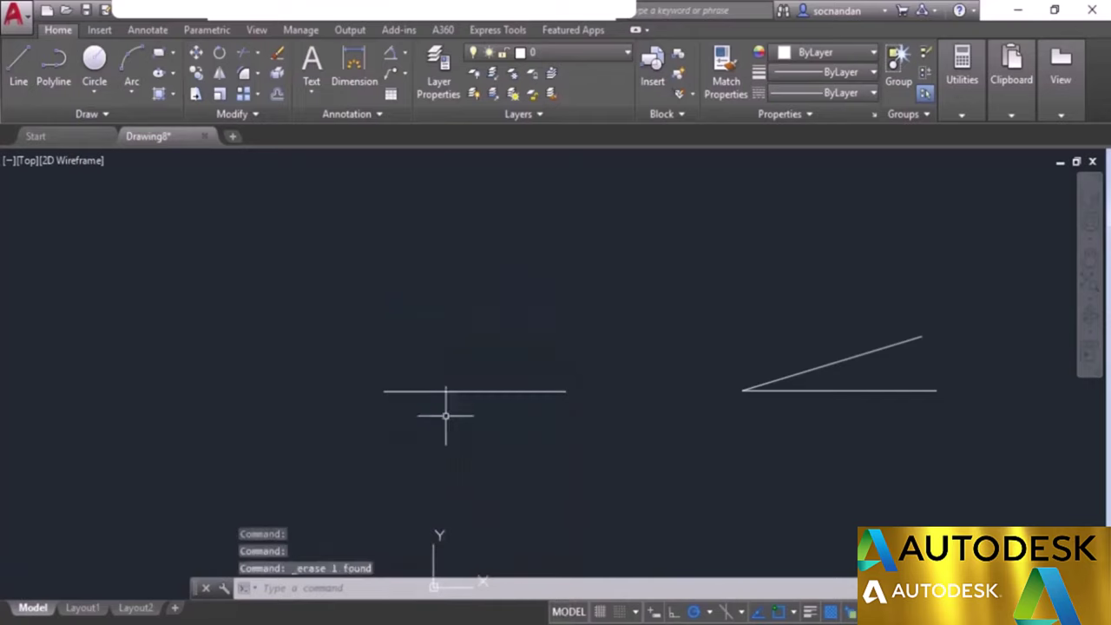
Step: Rotate the single horizontal line by 60 degrees about its midpoint
click(220, 54)
click(457, 391)
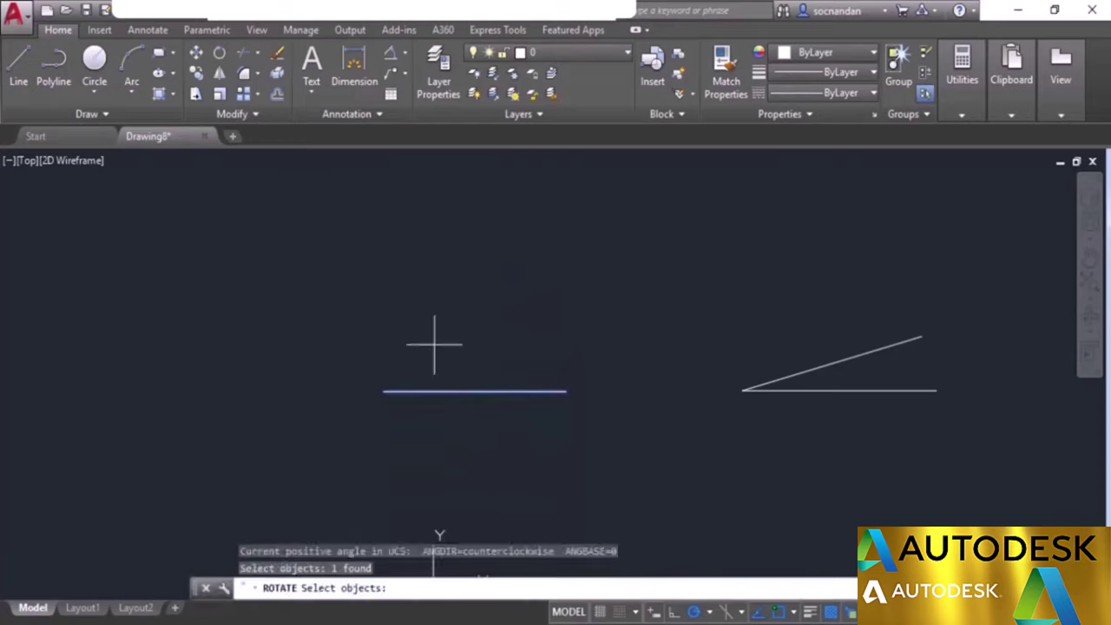
key(Return)
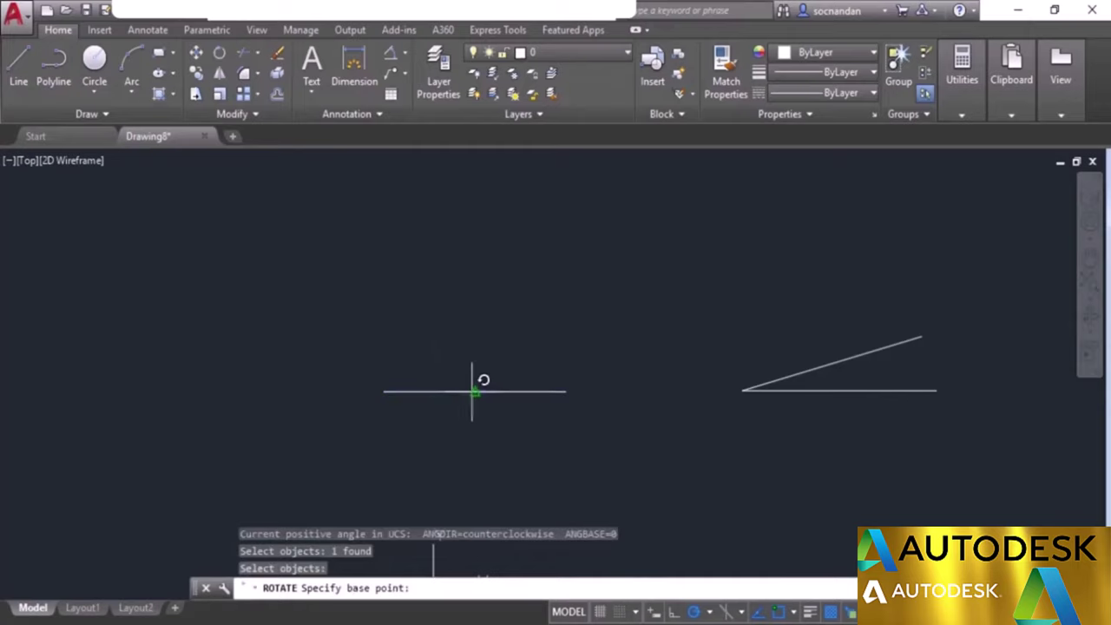
click(475, 391)
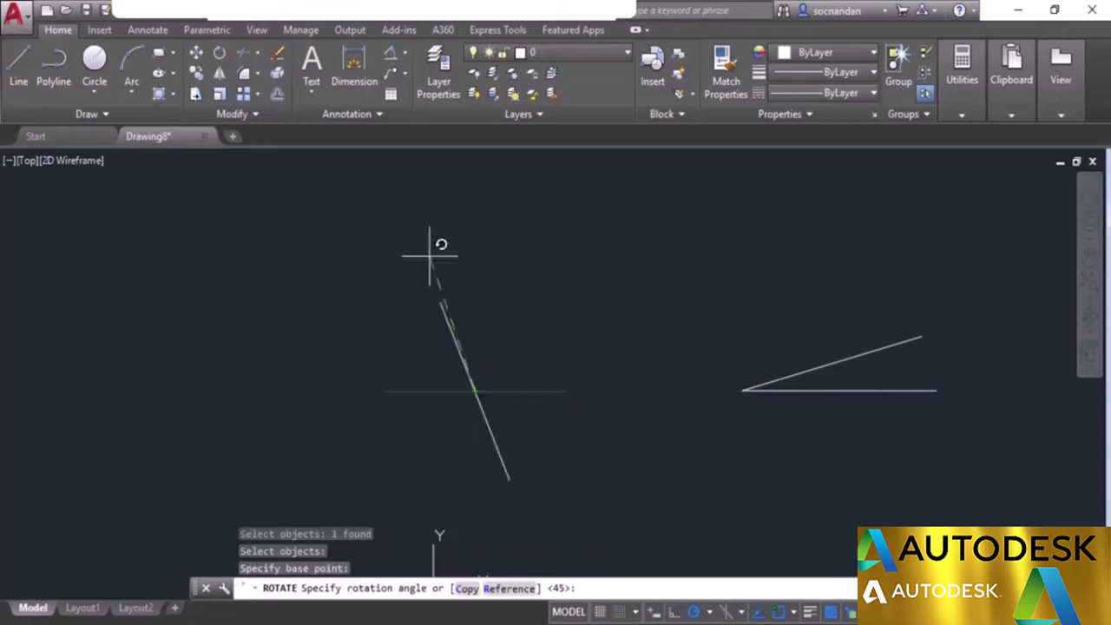
text(60)
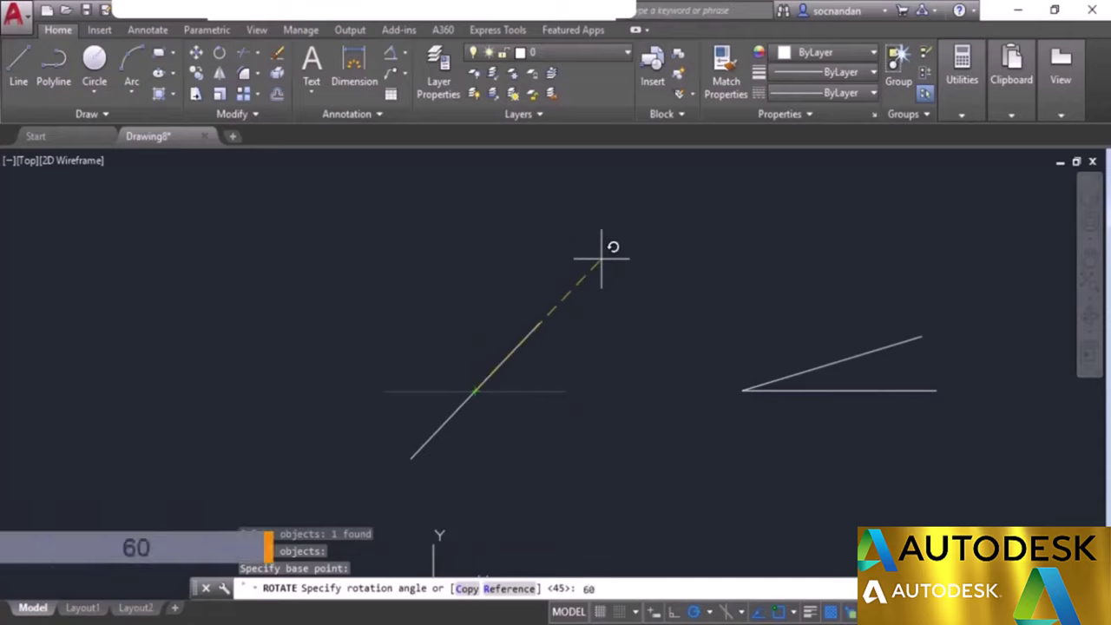
key(Return)
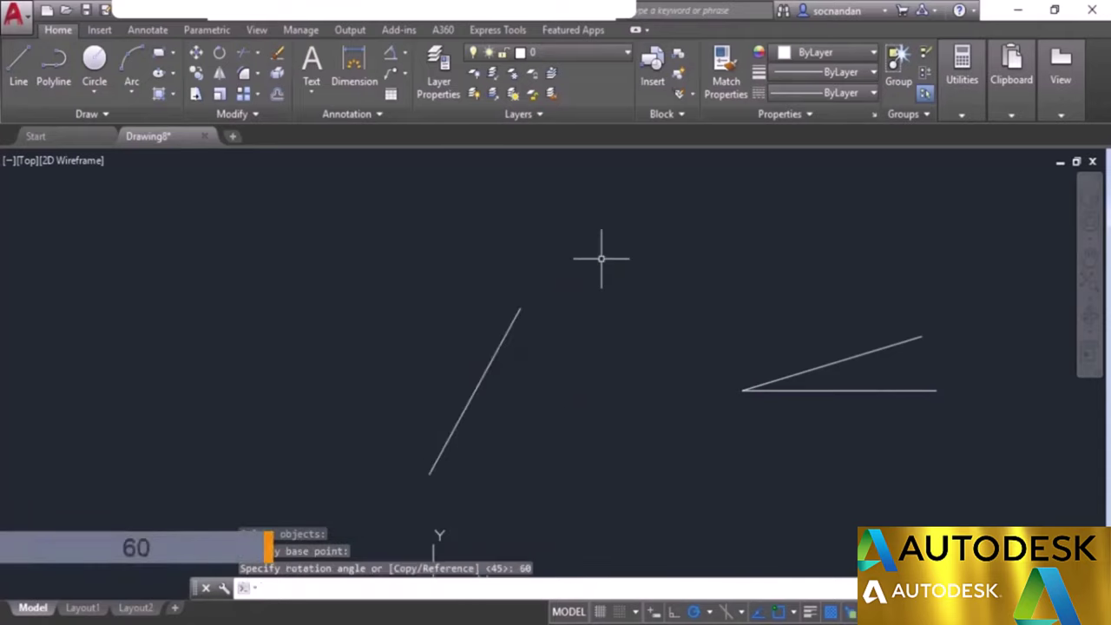
Step: Select the line rotated about its midpoint with a crossing window and erase it
click(563, 349)
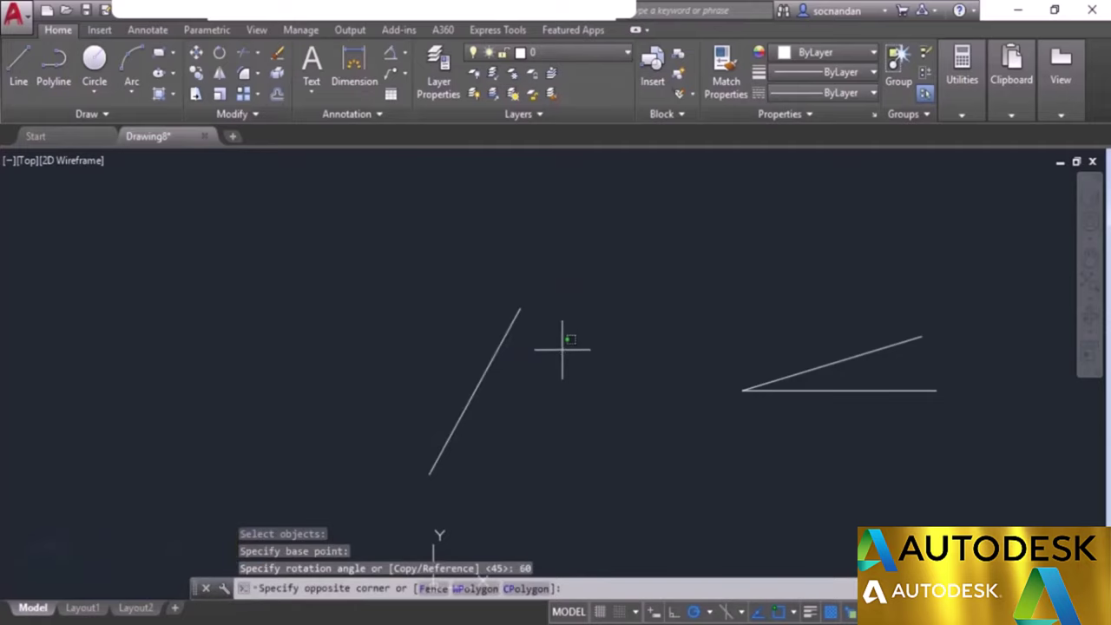
click(469, 253)
right_click(466, 248)
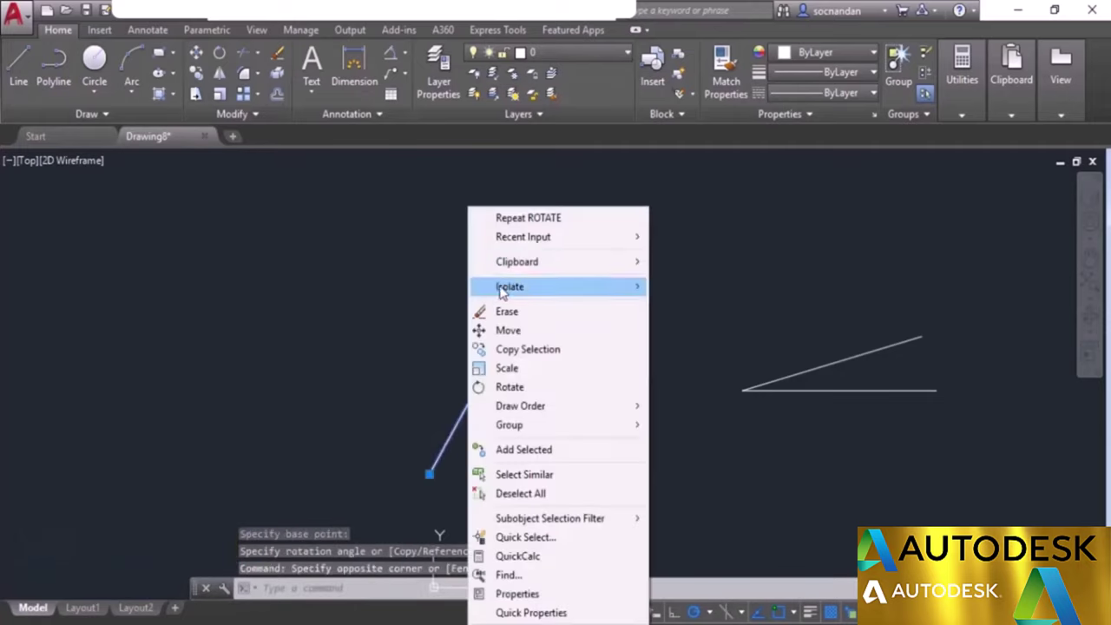
click(518, 311)
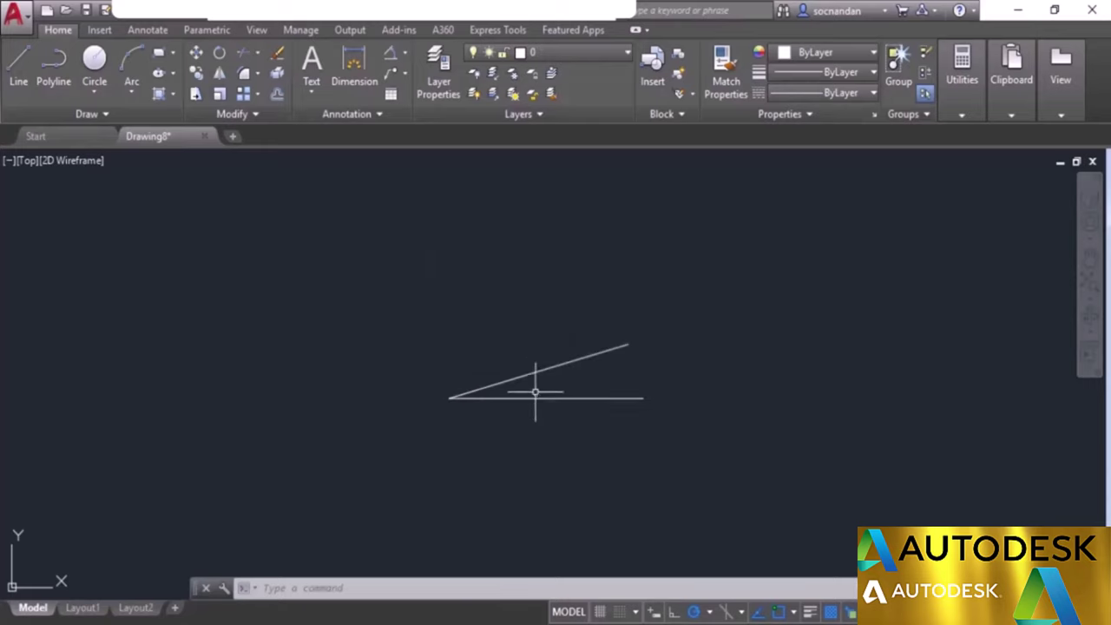
Step: Rotate the sloping line about the lines' shared endpoint using the Reference option, with reference angle 0 and new angle 60
click(219, 53)
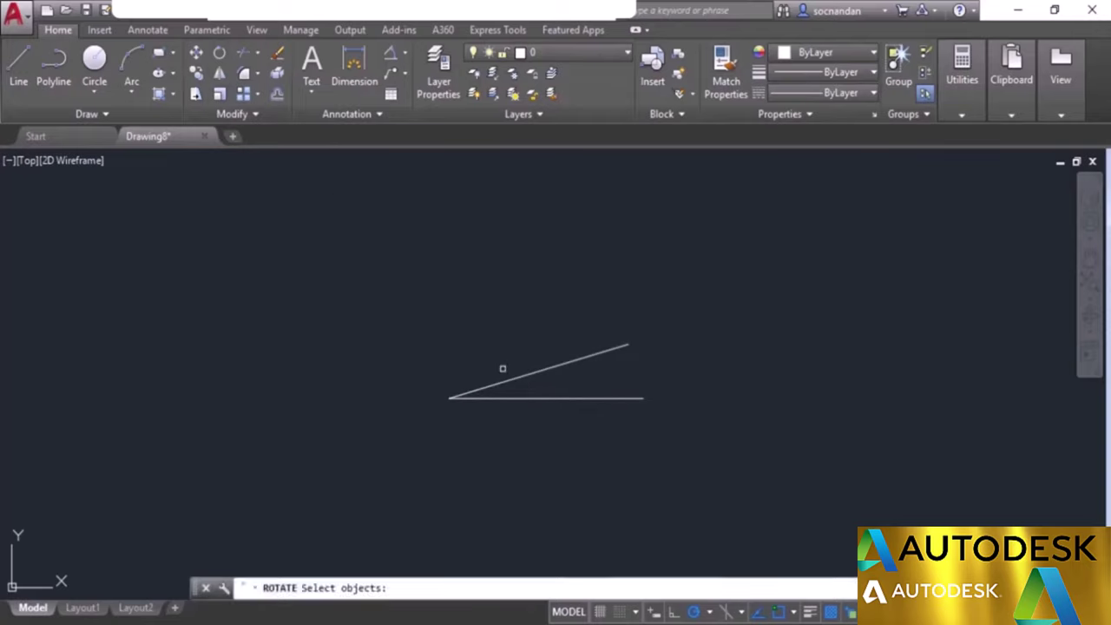
click(509, 380)
key(Return)
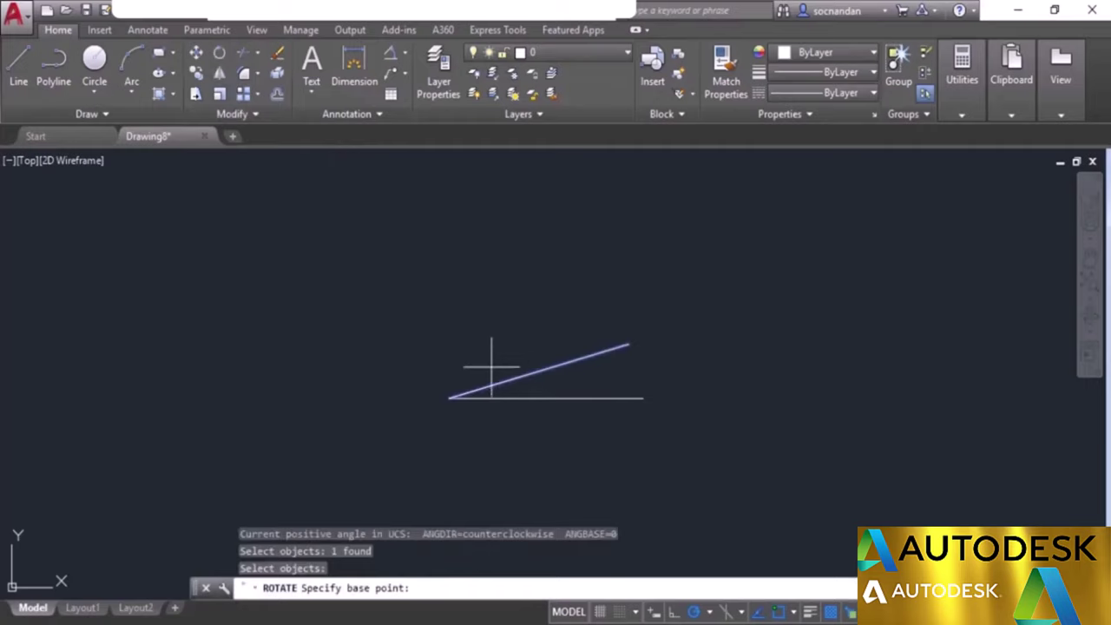
click(449, 399)
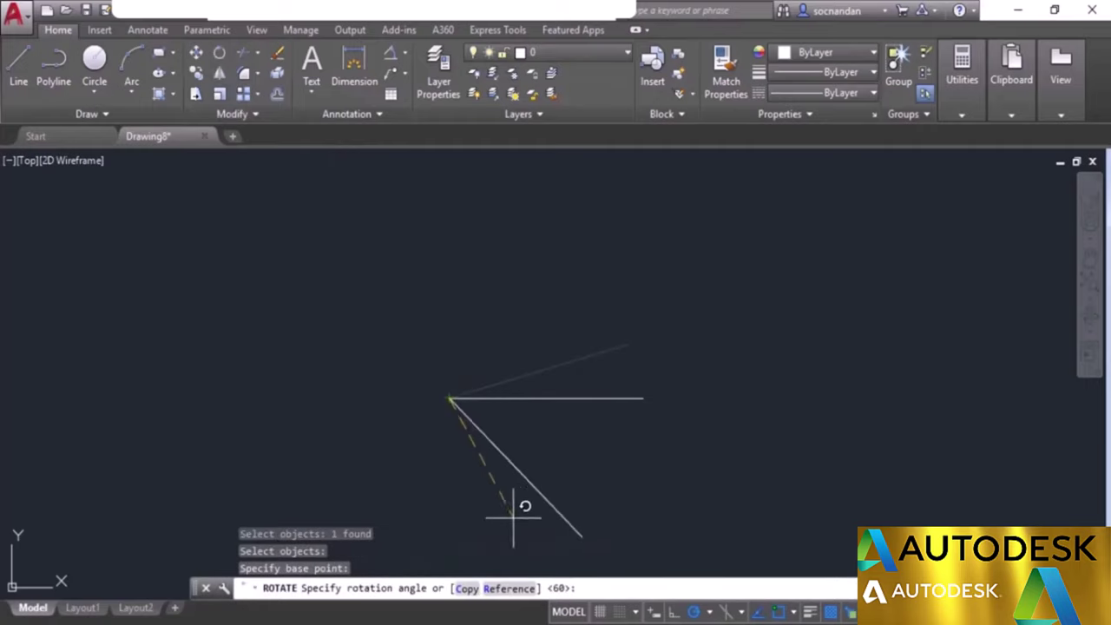
click(519, 588)
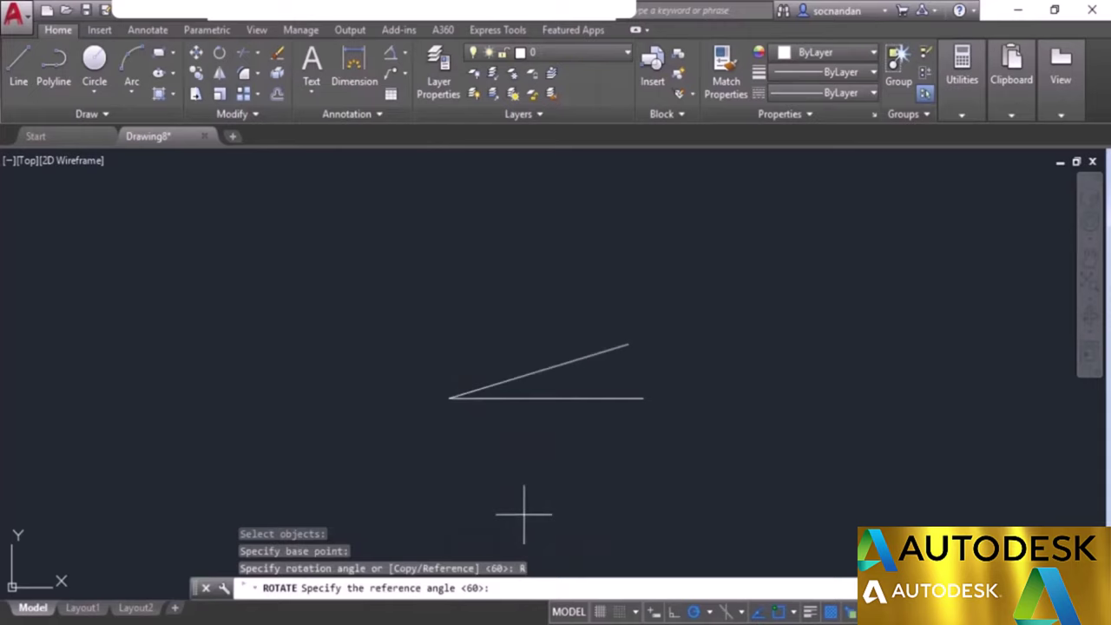
text(0)
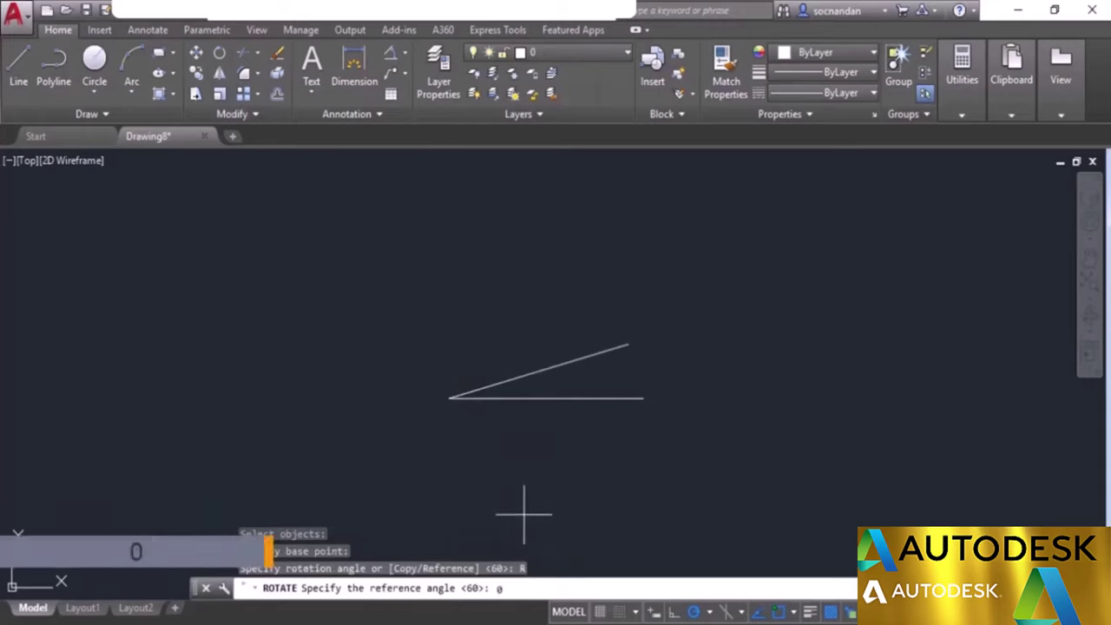
key(Return)
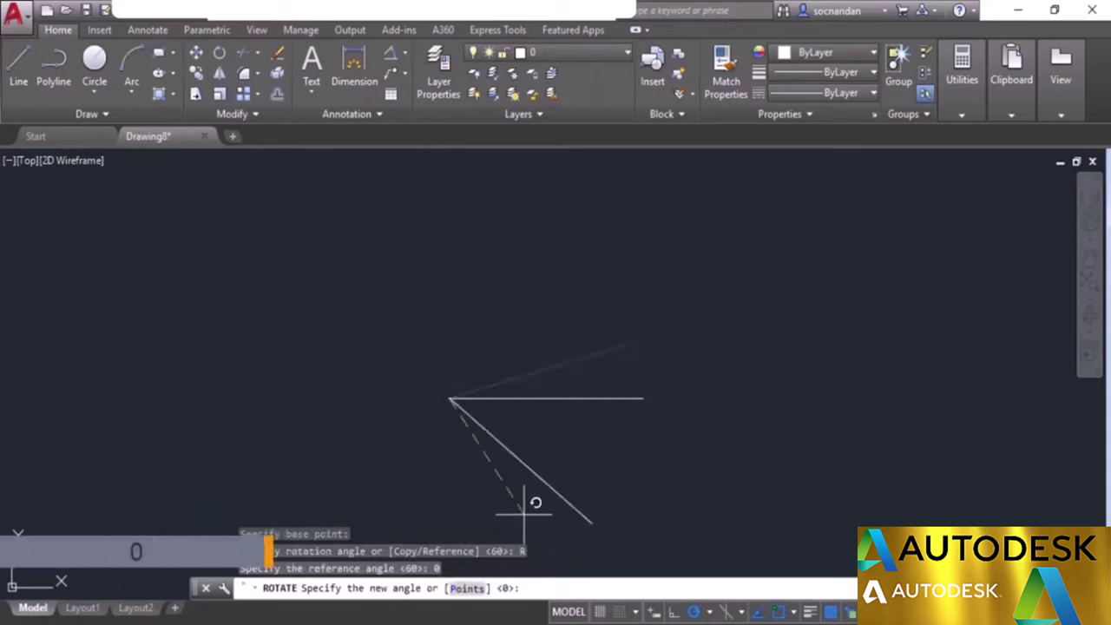
text(60)
key(Return)
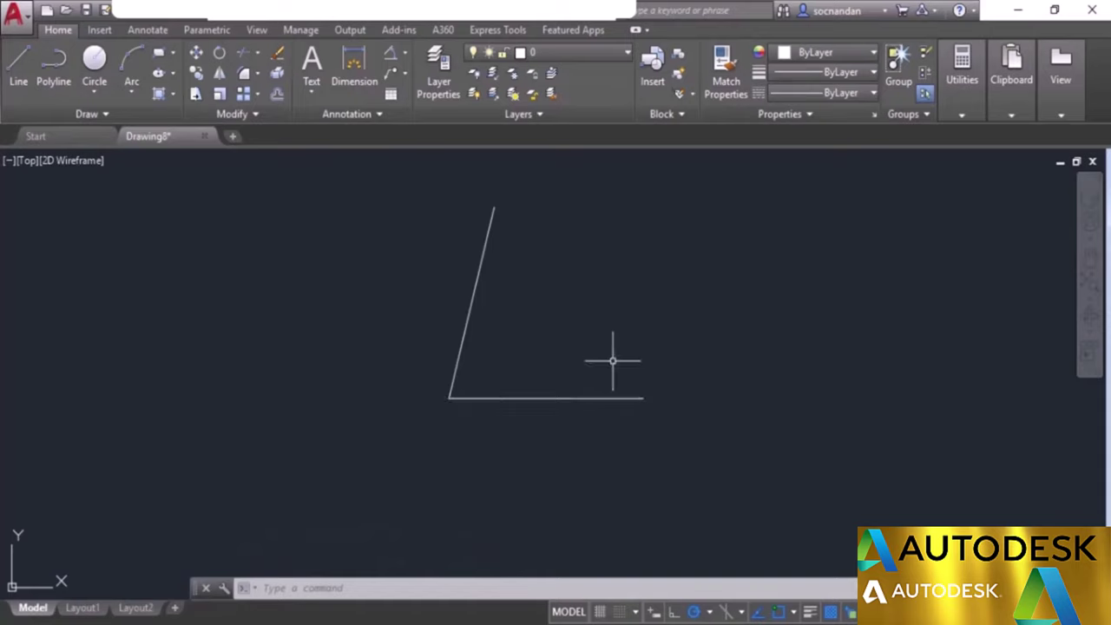
Step: Add an angular dimension between the rotated steep line and the horizontal line, placing its arc inside the angle
click(390, 54)
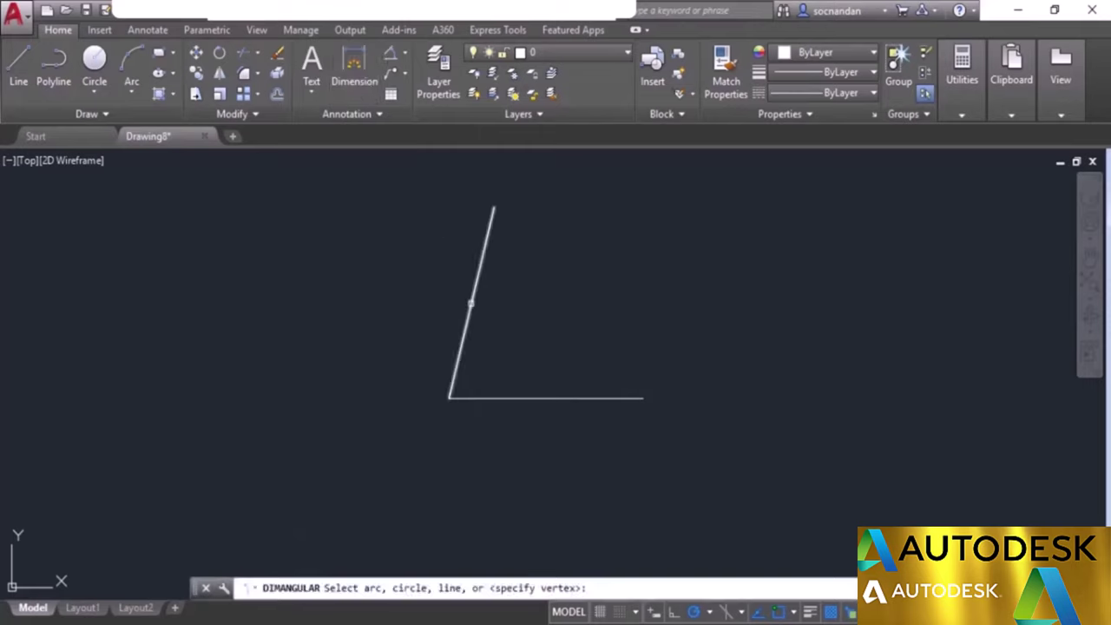
click(469, 303)
click(513, 397)
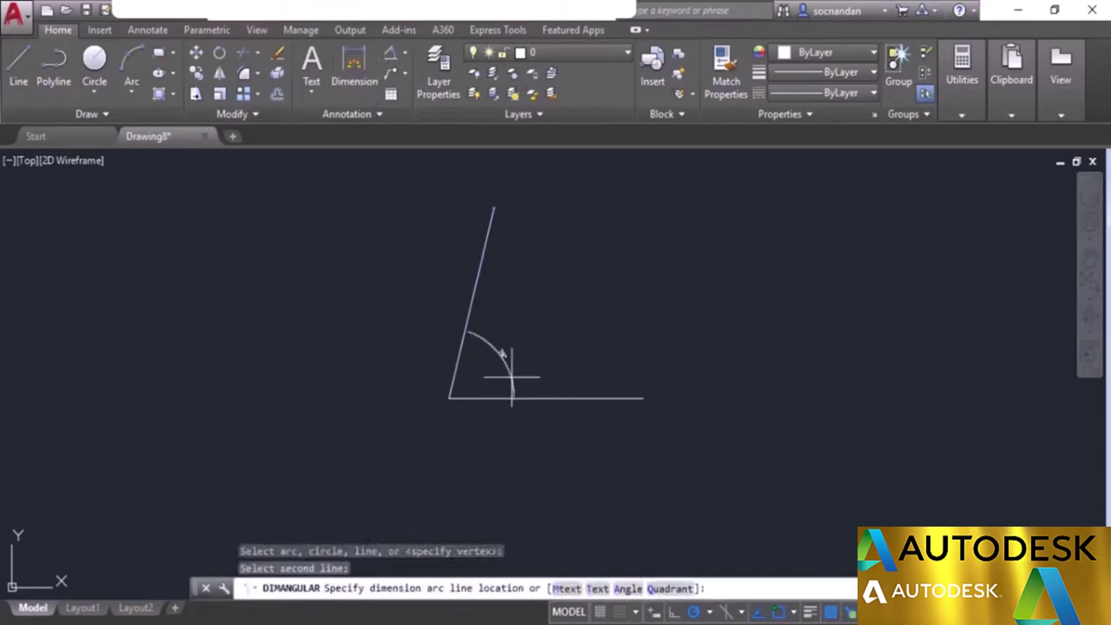
click(516, 352)
scroll(521, 366, up, 4)
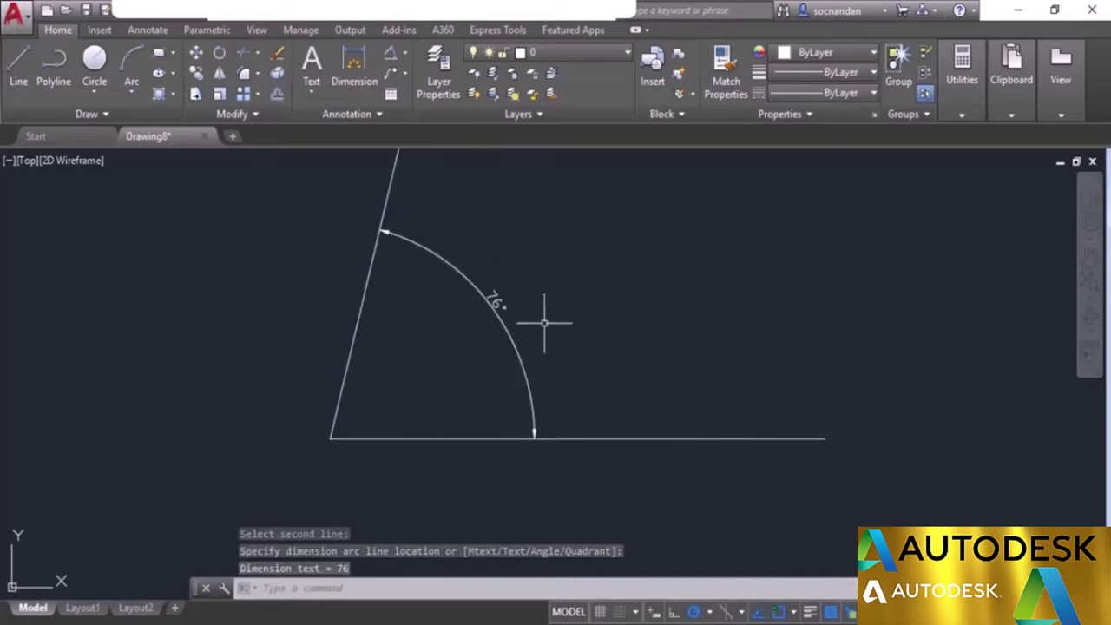
Step: Undo the angular dimension and the reference rotation of the sloping line
key(ctrl+z)
key(ctrl+z)
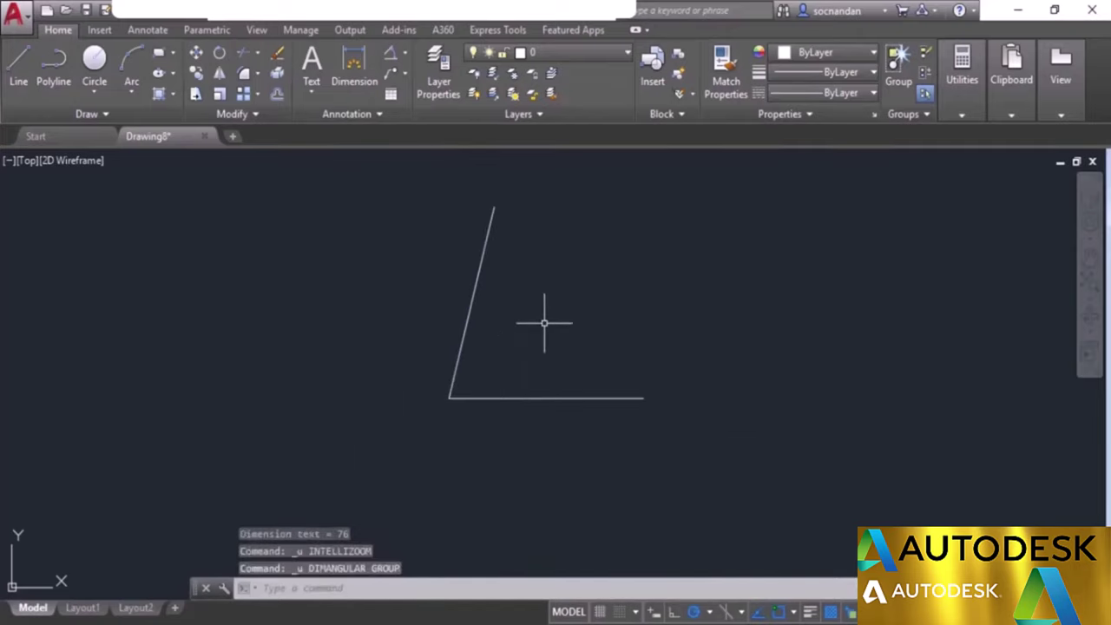
key(ctrl+z)
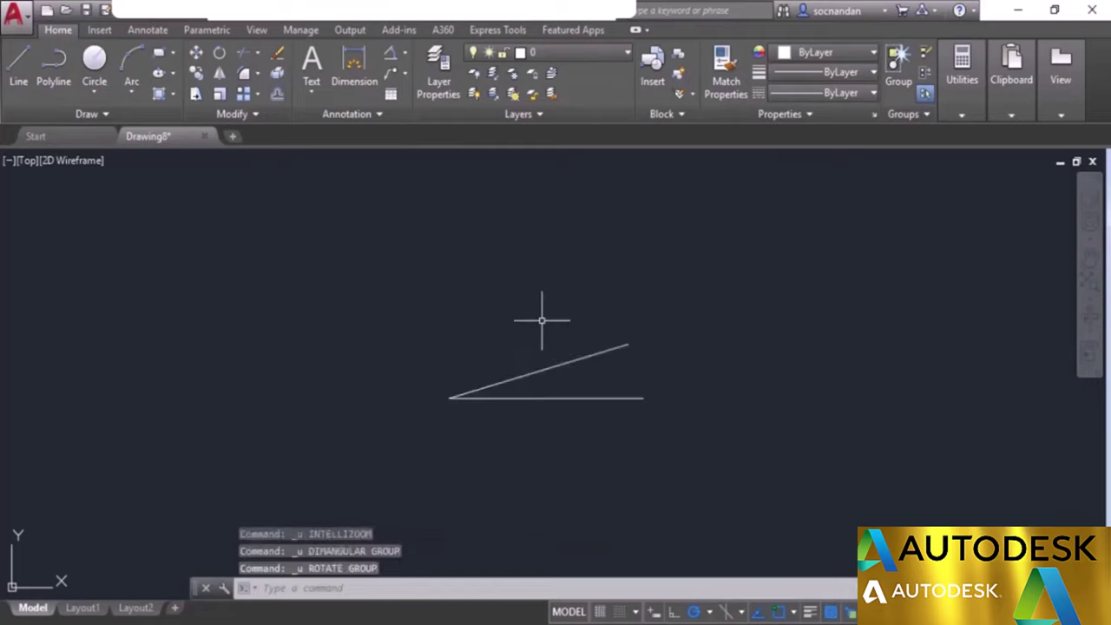
Step: Add an angular dimension between the original sloping line and the horizontal line, with its arc between them
click(391, 54)
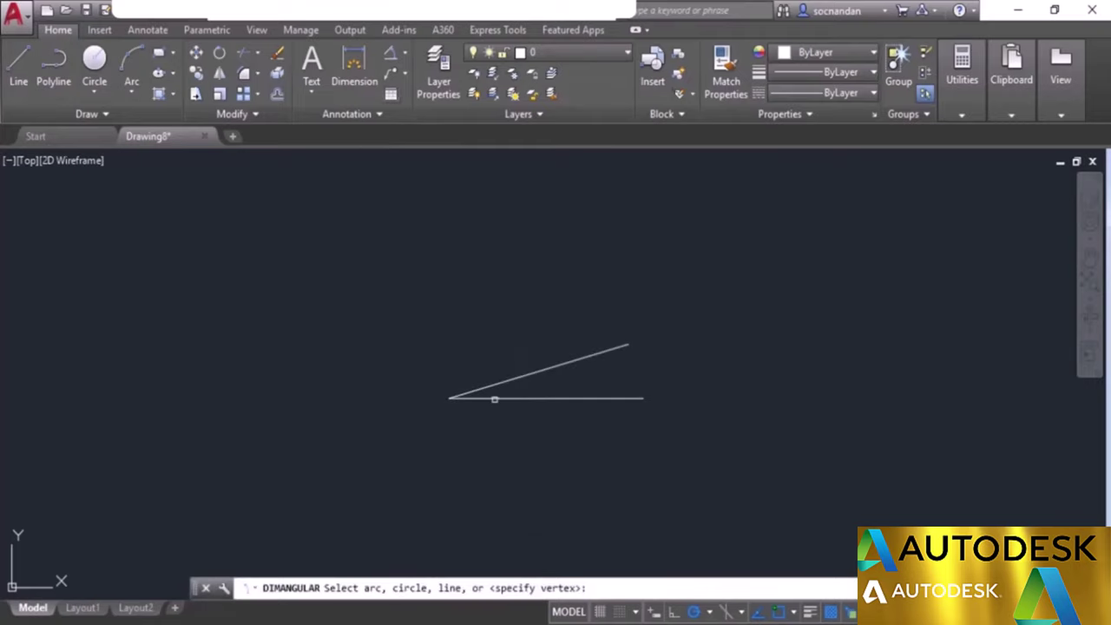
scroll(494, 400, up, 4)
click(503, 362)
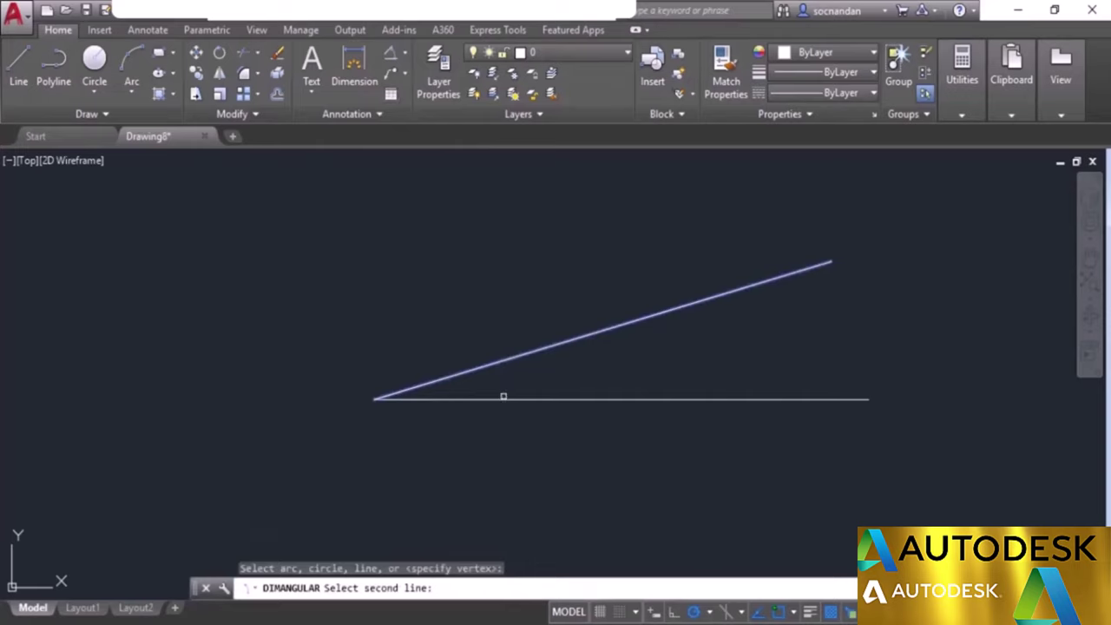
click(503, 397)
click(622, 358)
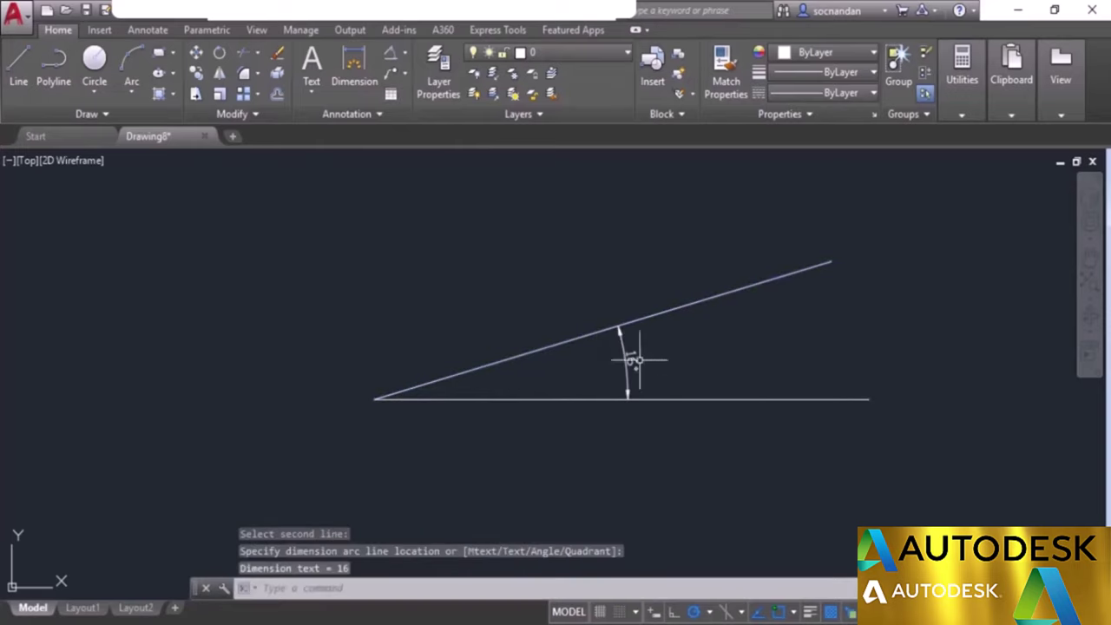
Step: Select the angular dimension between the two lines with a crossing window and erase it
click(682, 366)
click(597, 345)
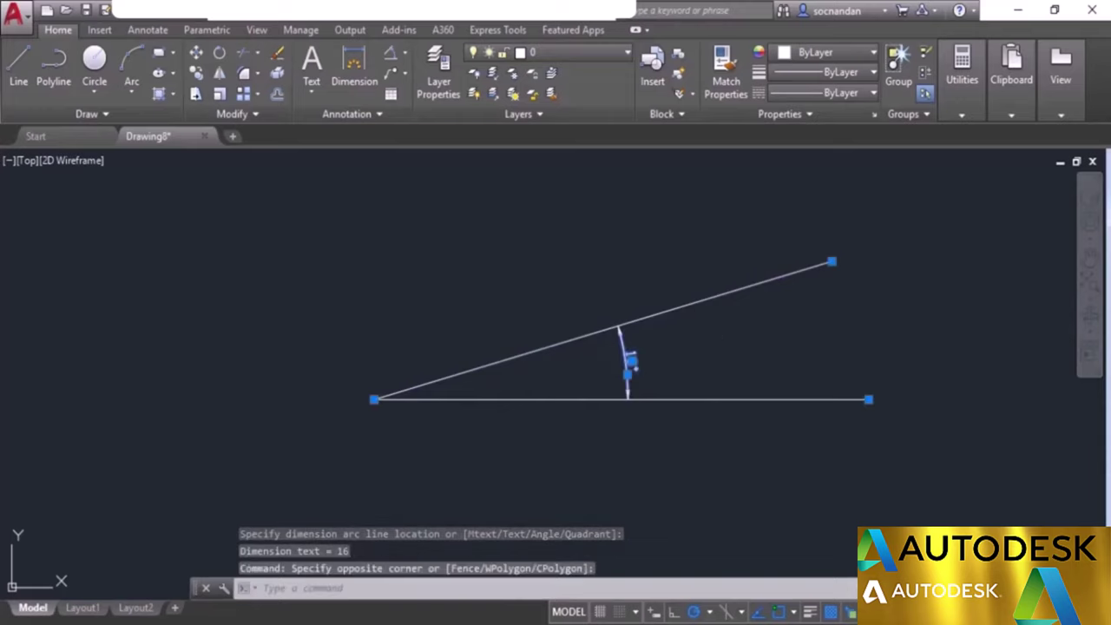
right_click(704, 313)
click(740, 310)
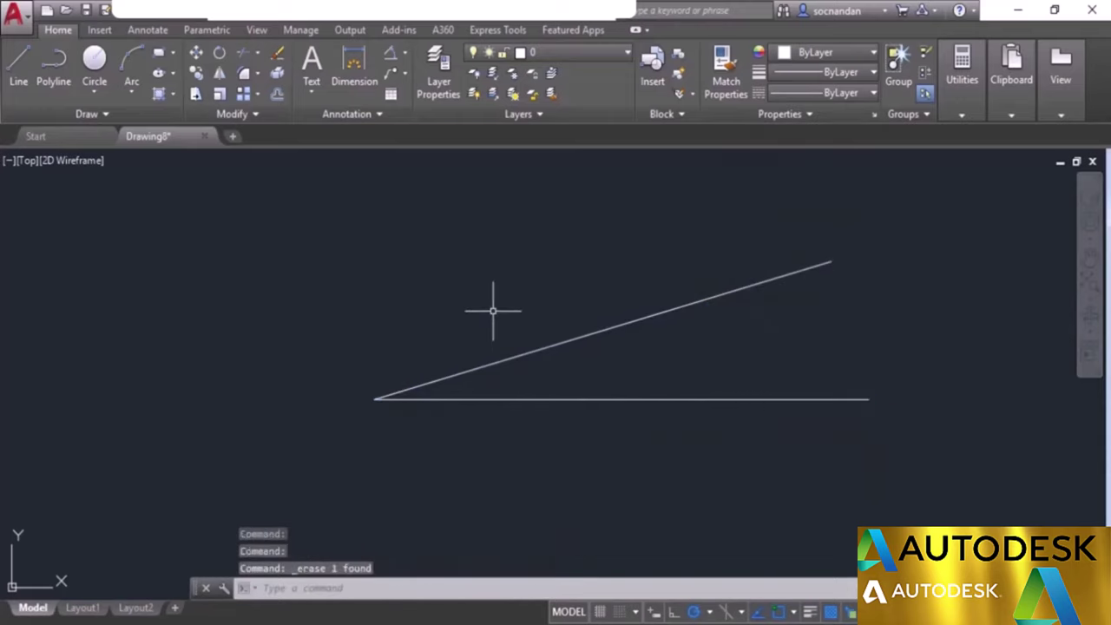
Step: Rotate the sloping line about the shared endpoint with Reference, picking its two endpoints as the reference angle and entering 30 as the new angle
middle_drag(530, 287, 526, 362)
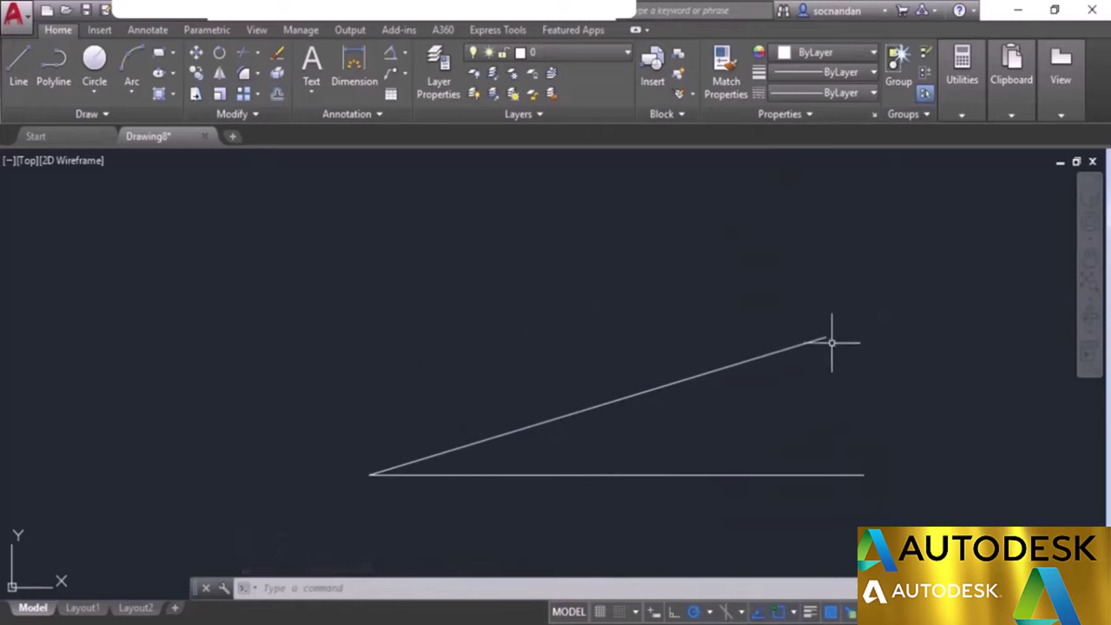
scroll(533, 433, down, 2)
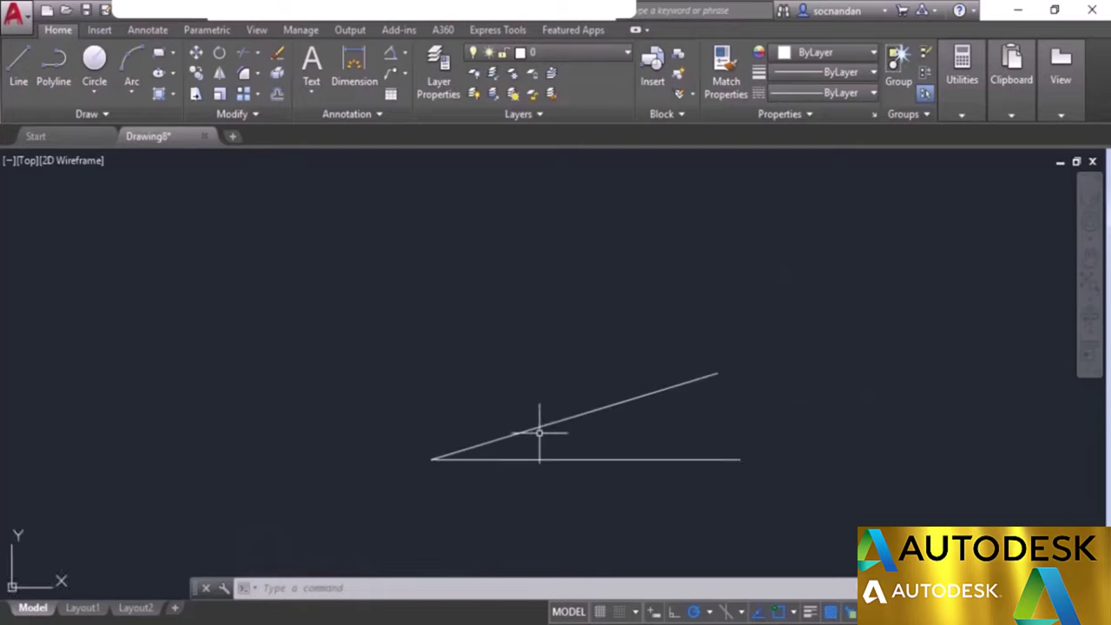
middle_drag(670, 454, 667, 431)
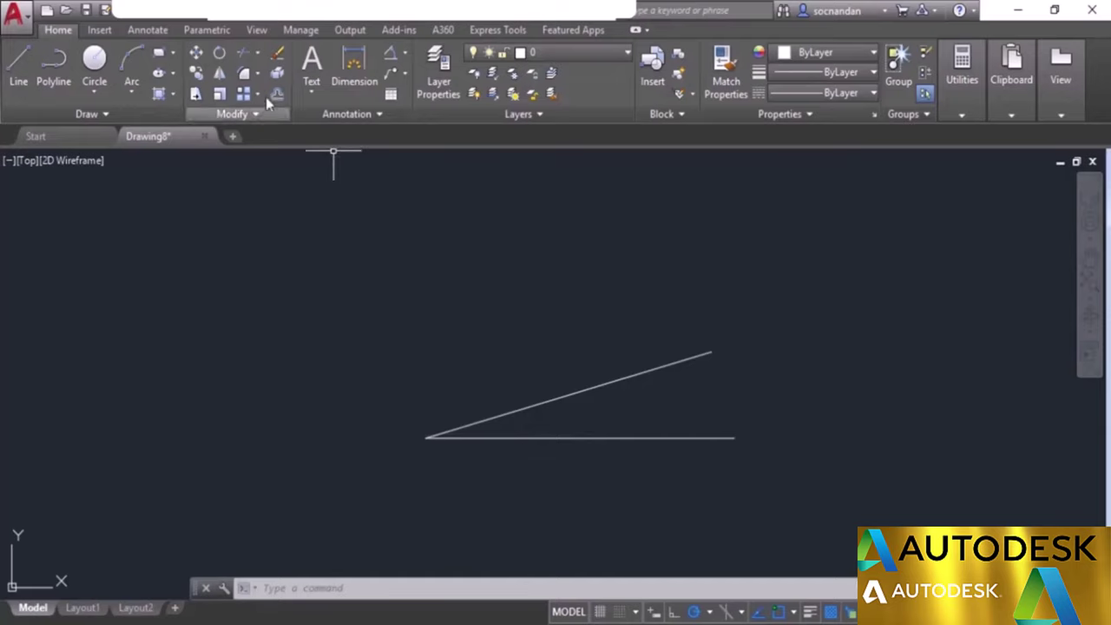
click(219, 54)
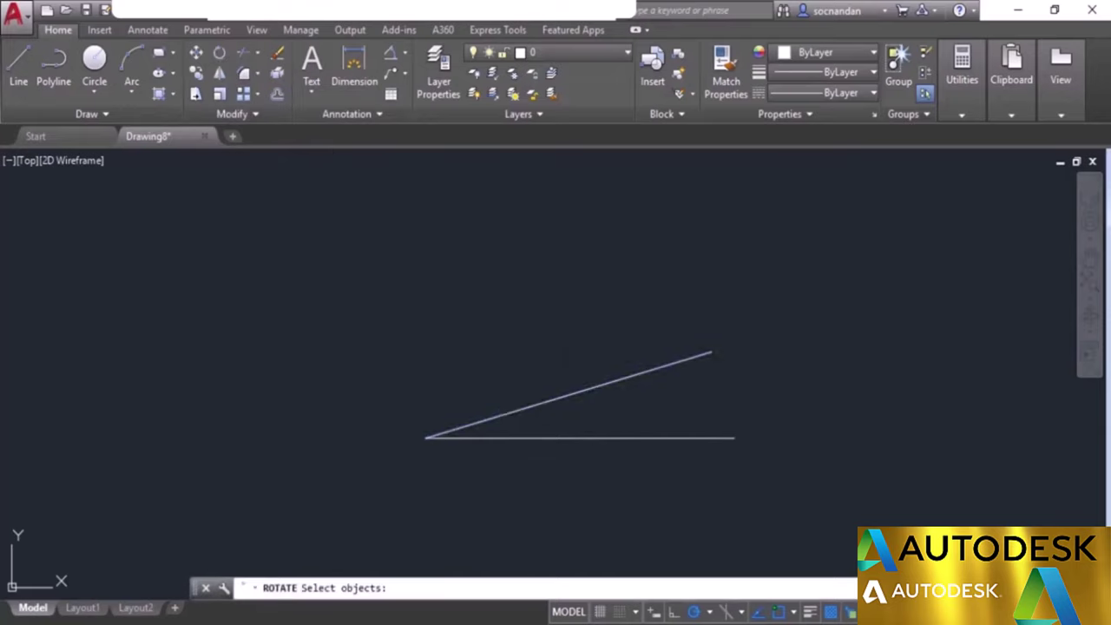
click(504, 413)
key(Return)
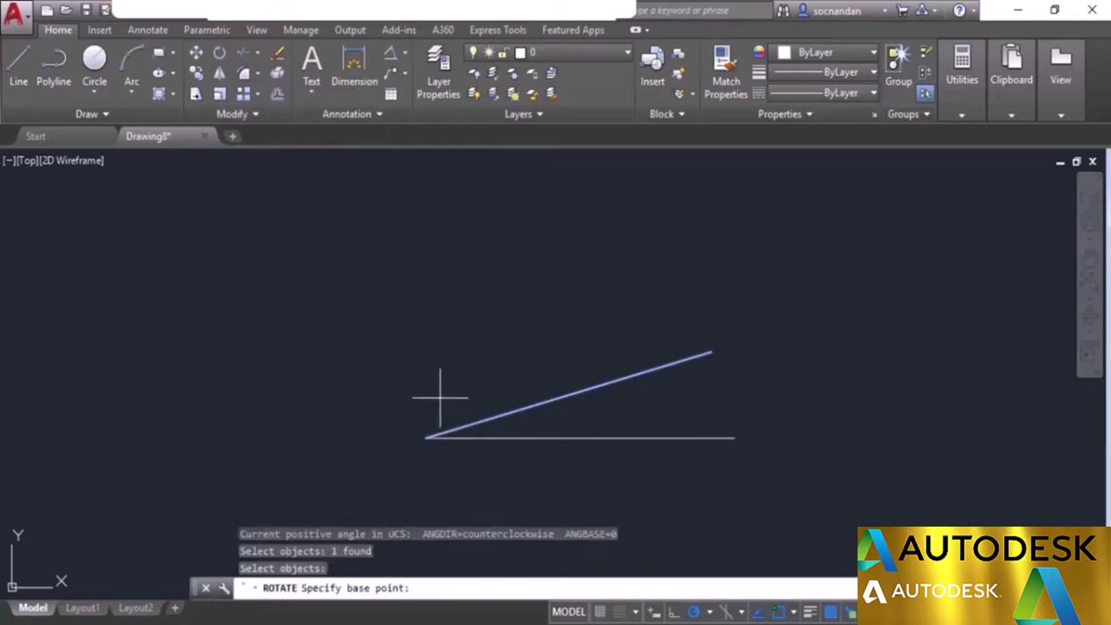
click(425, 438)
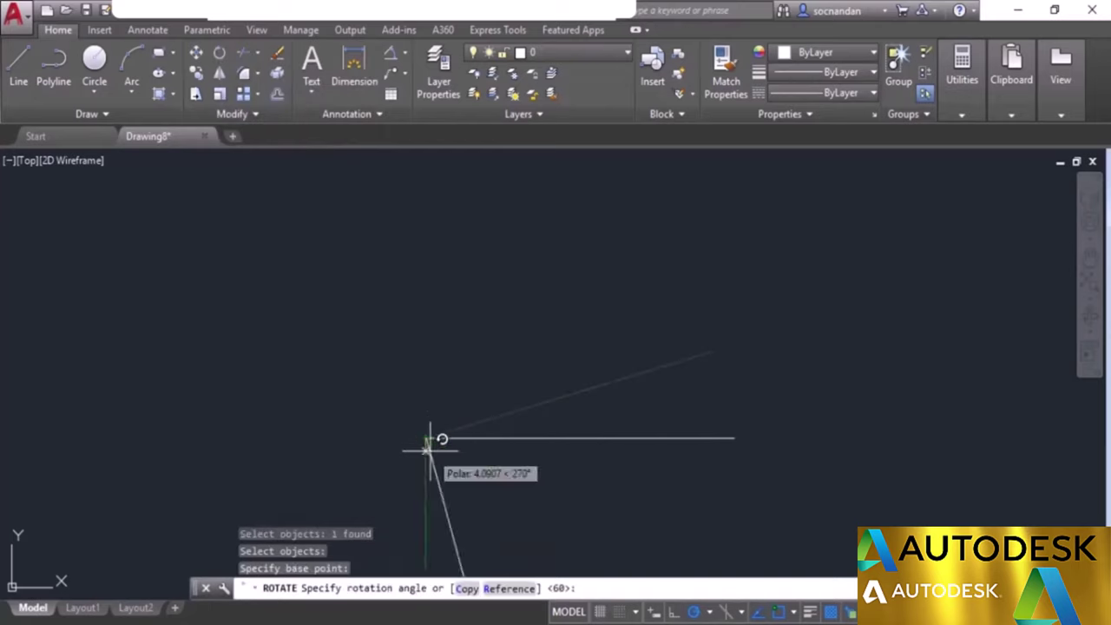
click(510, 590)
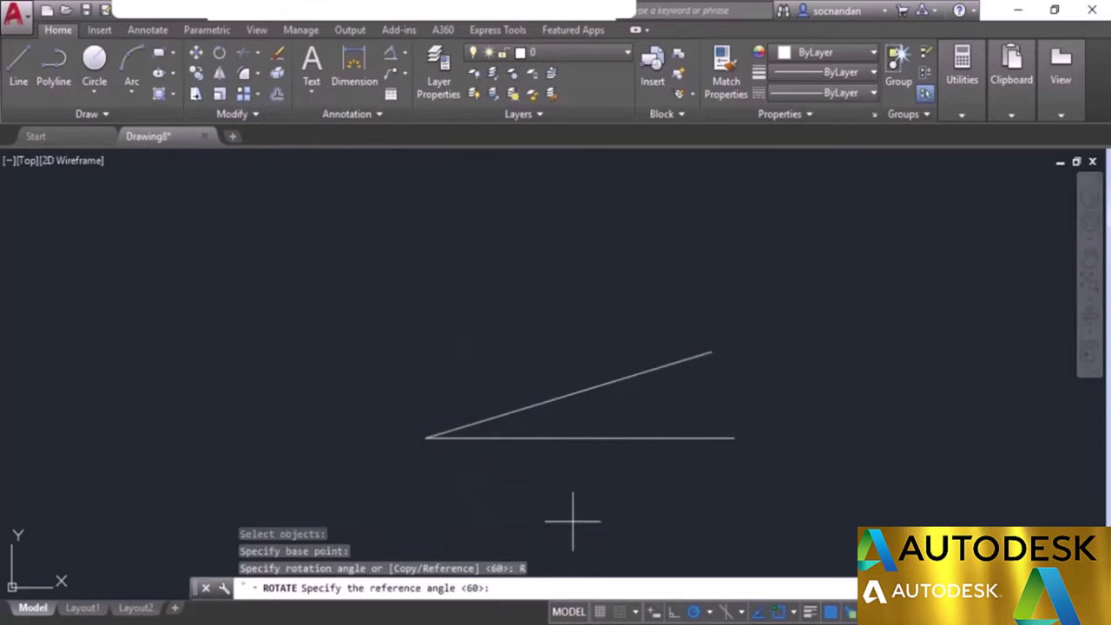
click(426, 439)
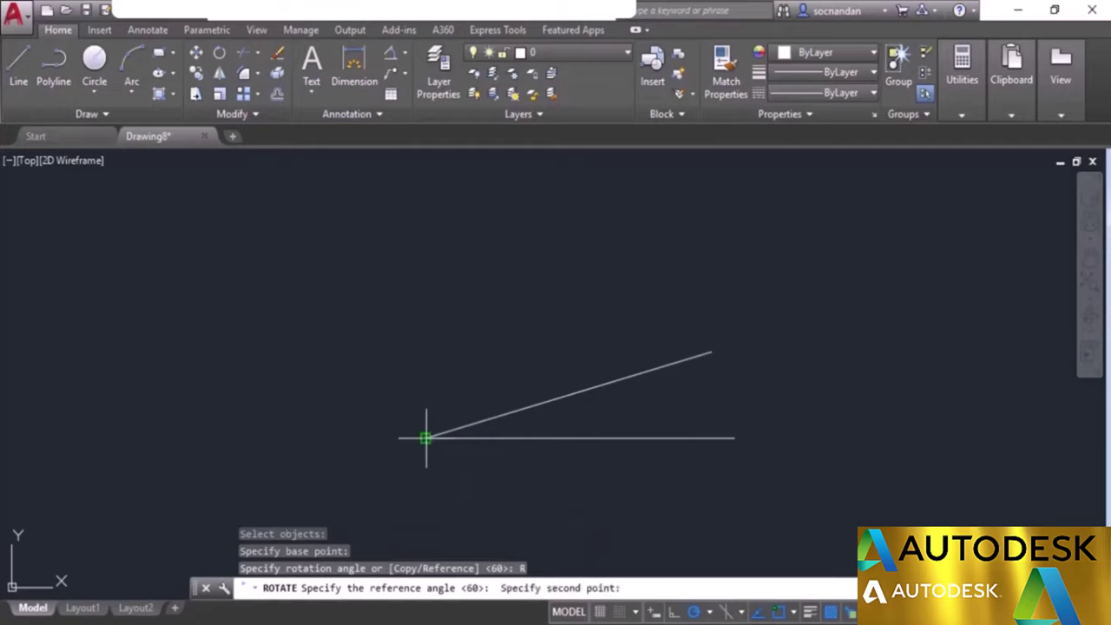
click(712, 352)
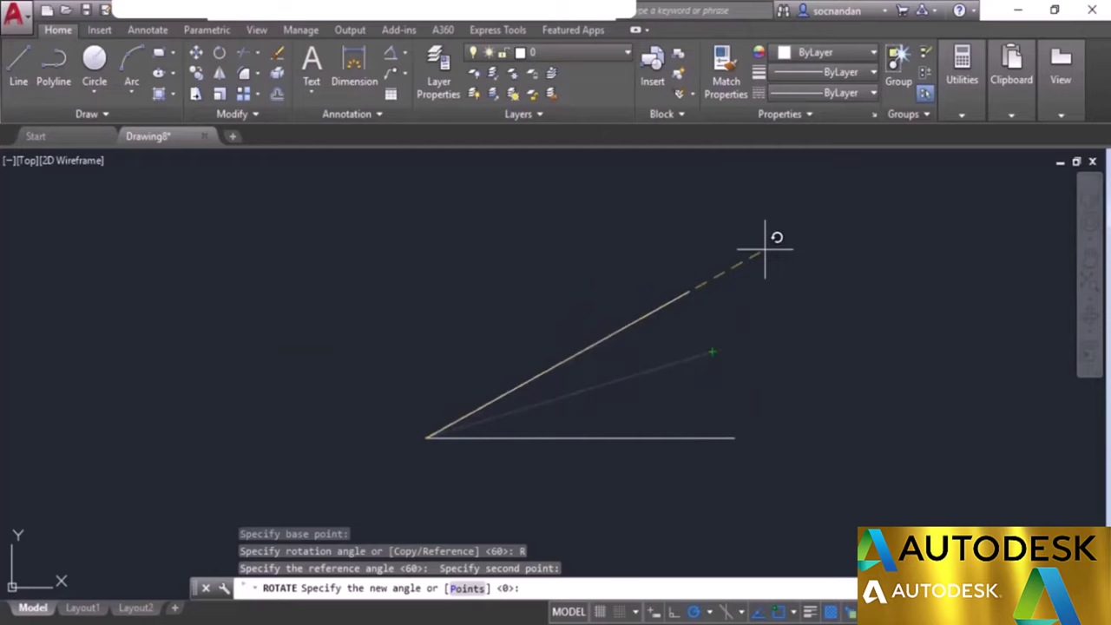
text(30)
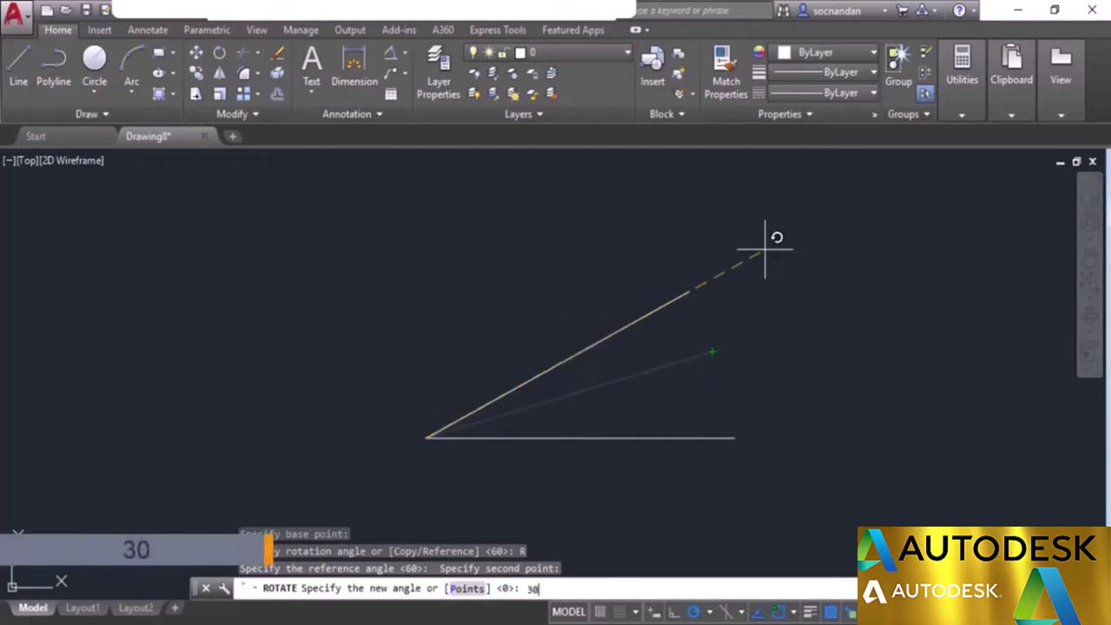
key(Return)
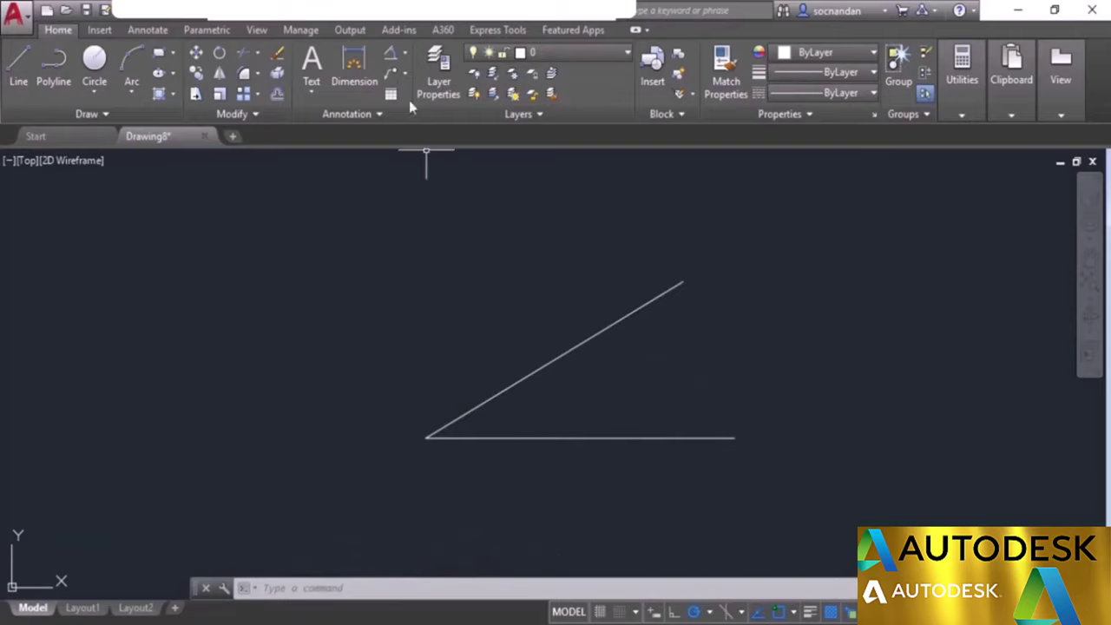
Step: Dimension the angle between the newly rotated line and the horizontal line, placing the arc inside the angle
click(392, 56)
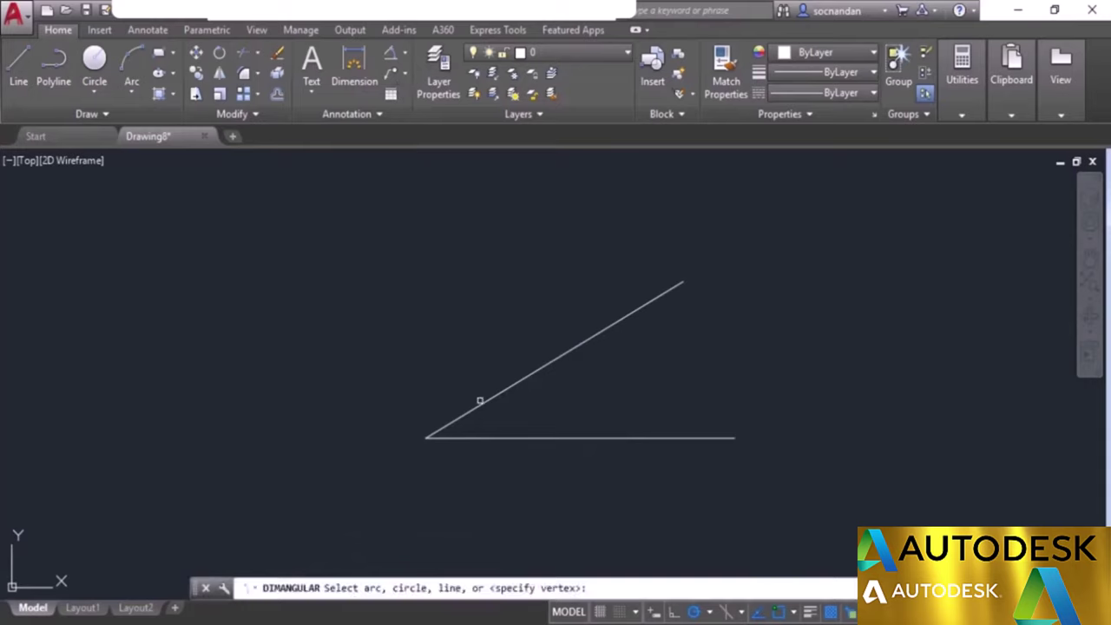
click(480, 401)
click(489, 437)
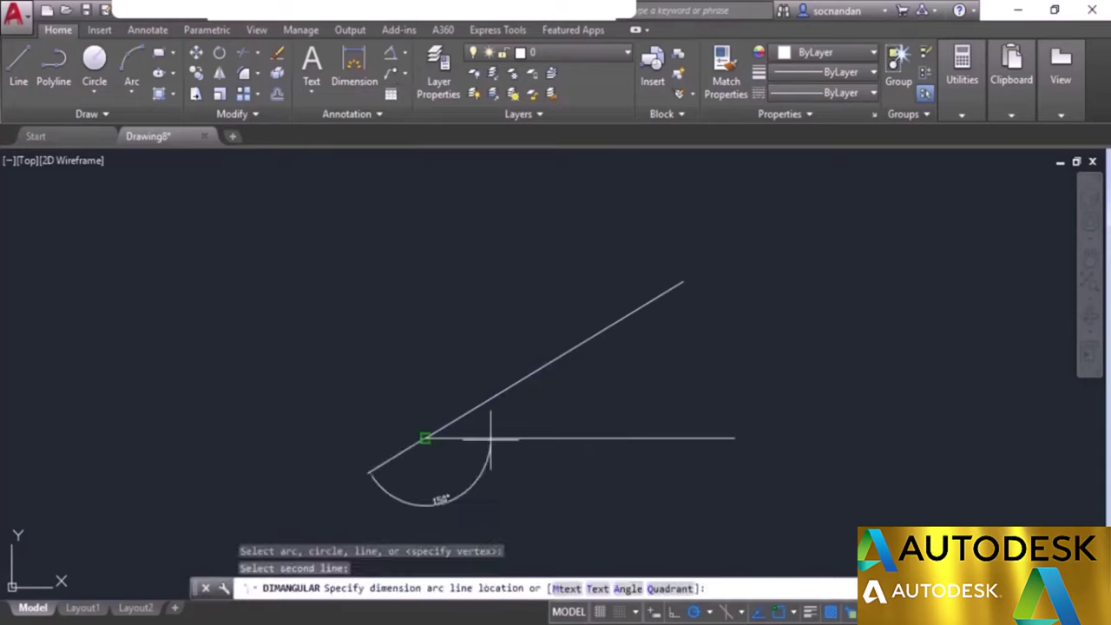
click(555, 401)
scroll(577, 399, up, 4)
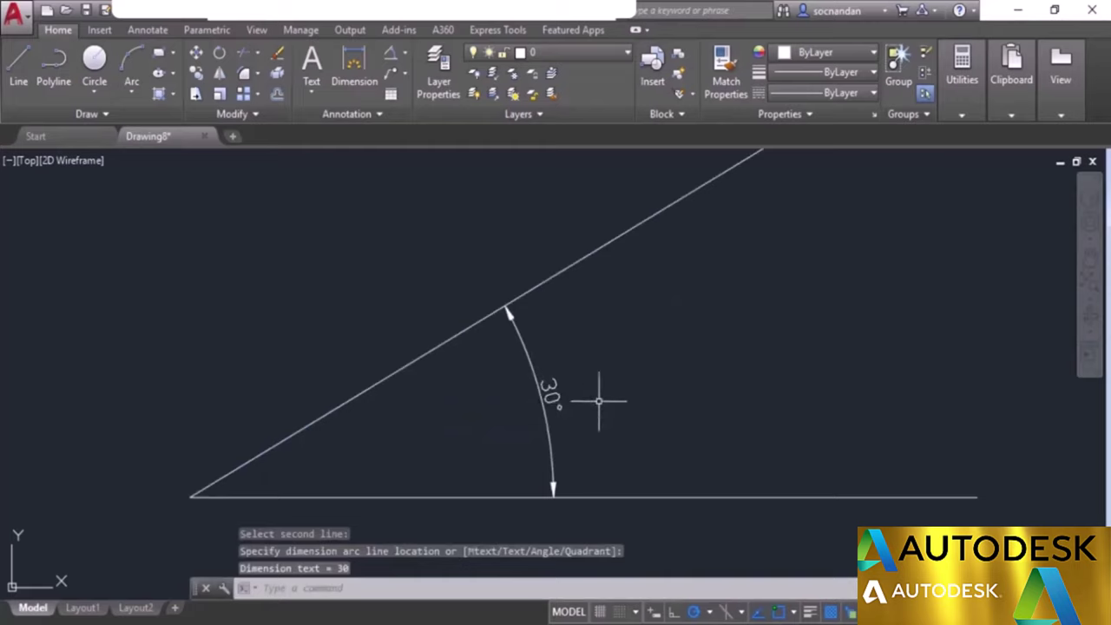
Step: Select the 30° angular dimension with a crossing window and erase it
scroll(627, 395, down, 4)
click(626, 405)
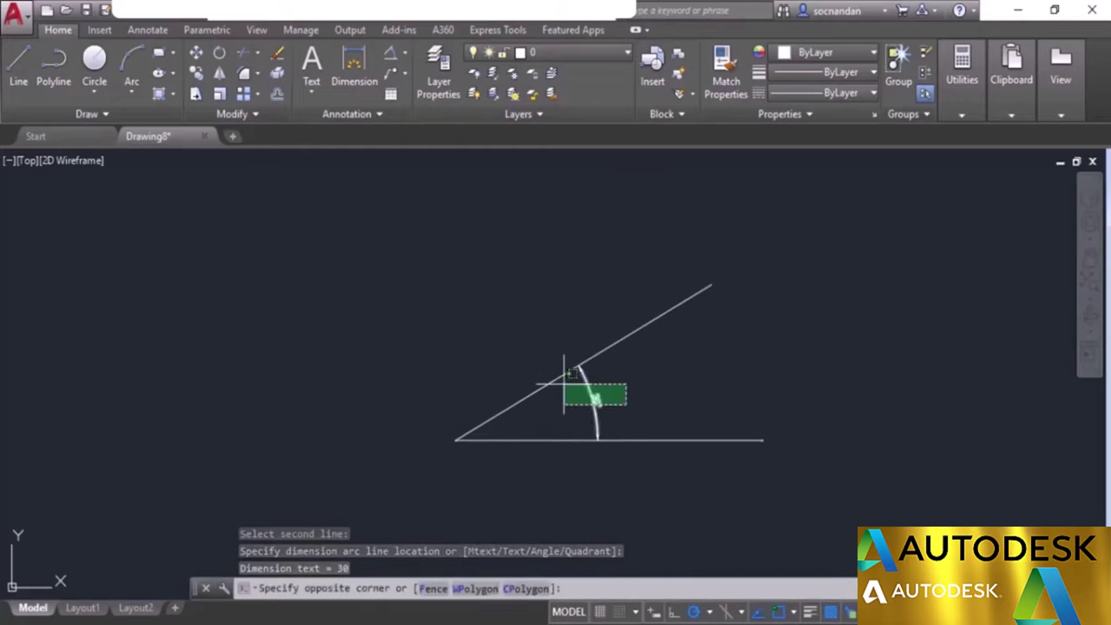
click(565, 384)
right_click(556, 307)
click(583, 308)
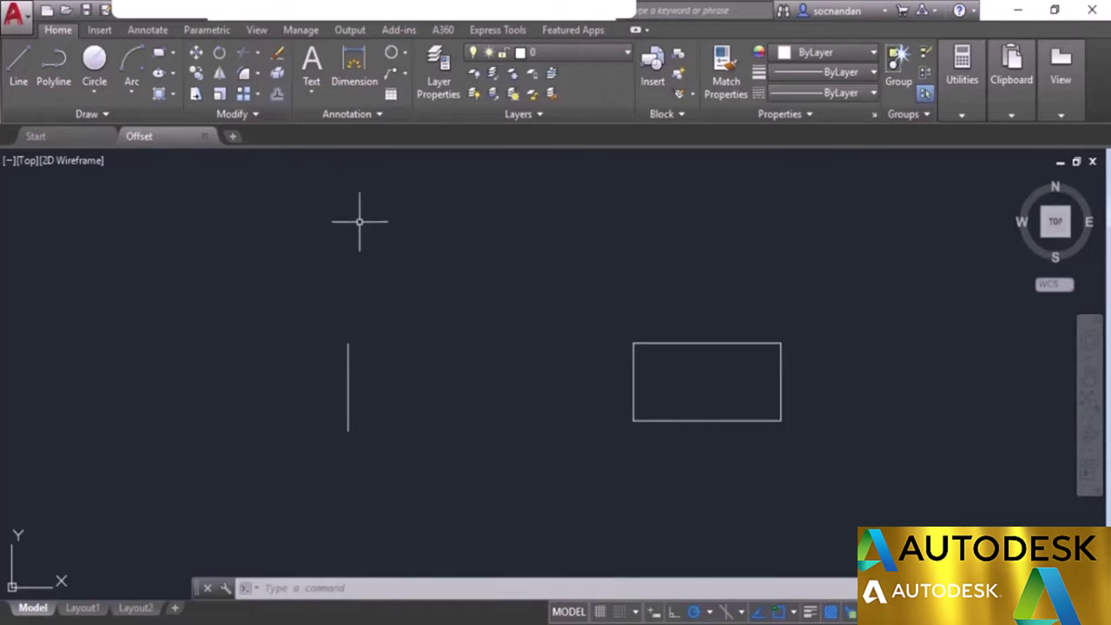
Step: Offset the vertical line by a distance of 2 to its right side
click(277, 95)
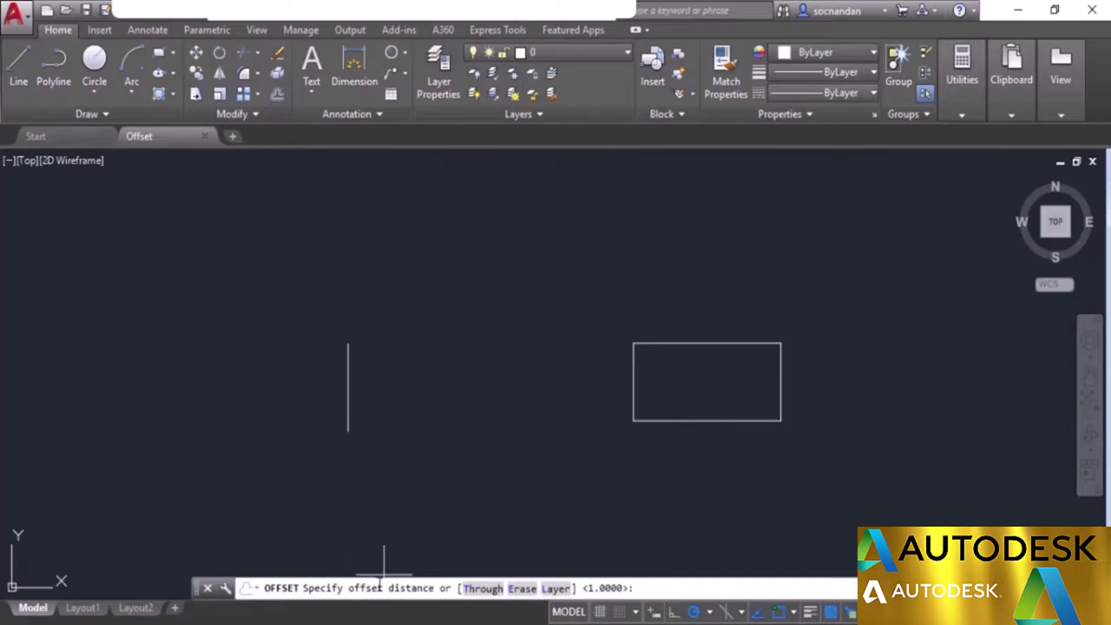
text(2)
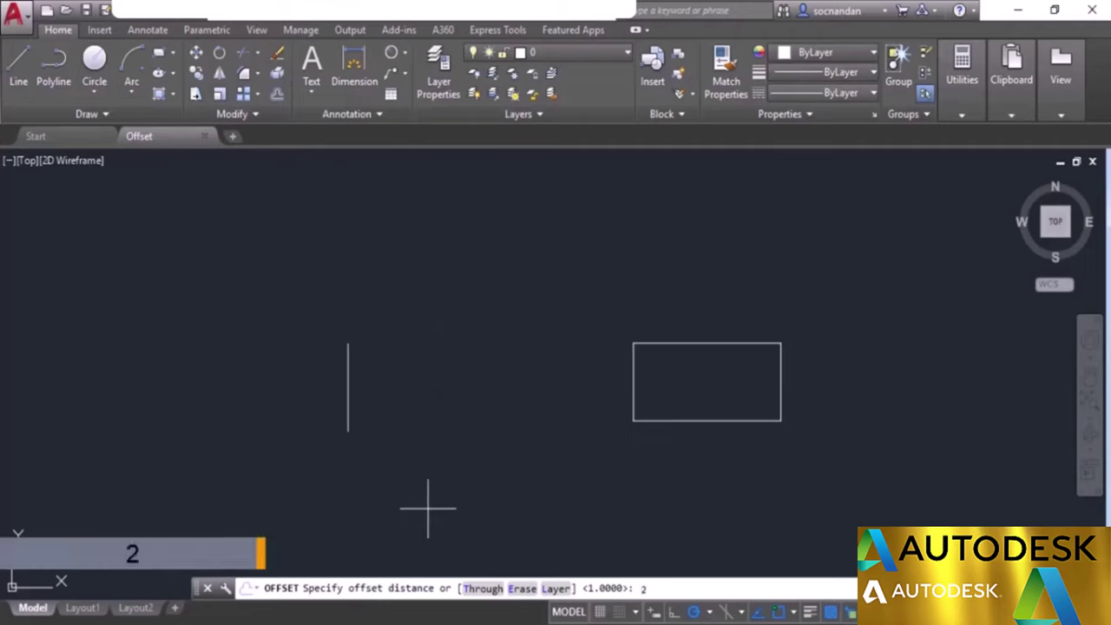
key(Return)
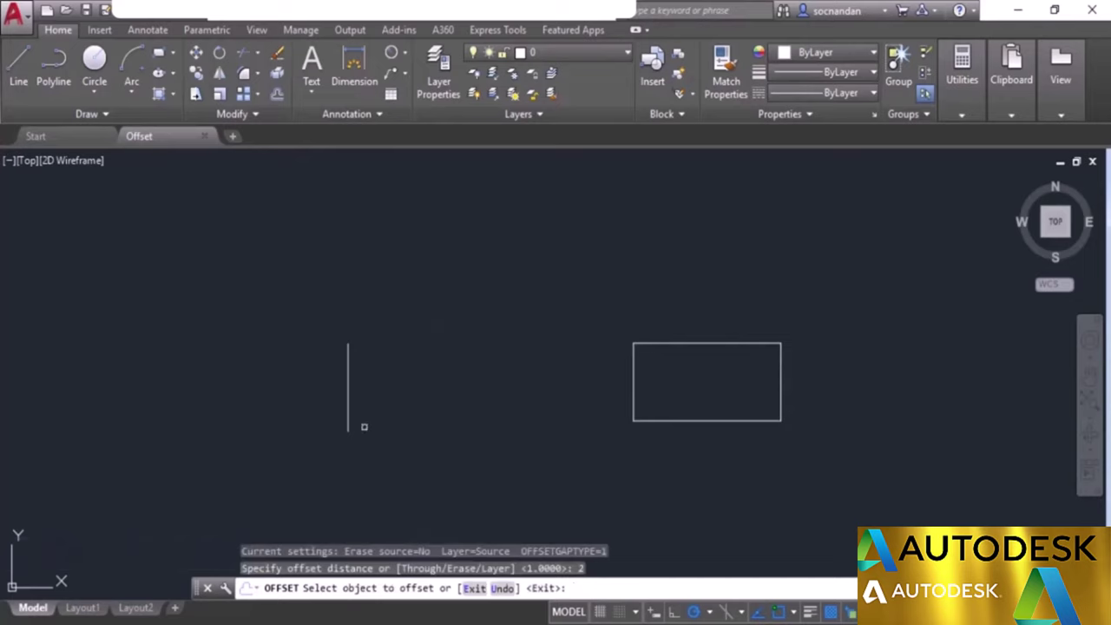
click(347, 375)
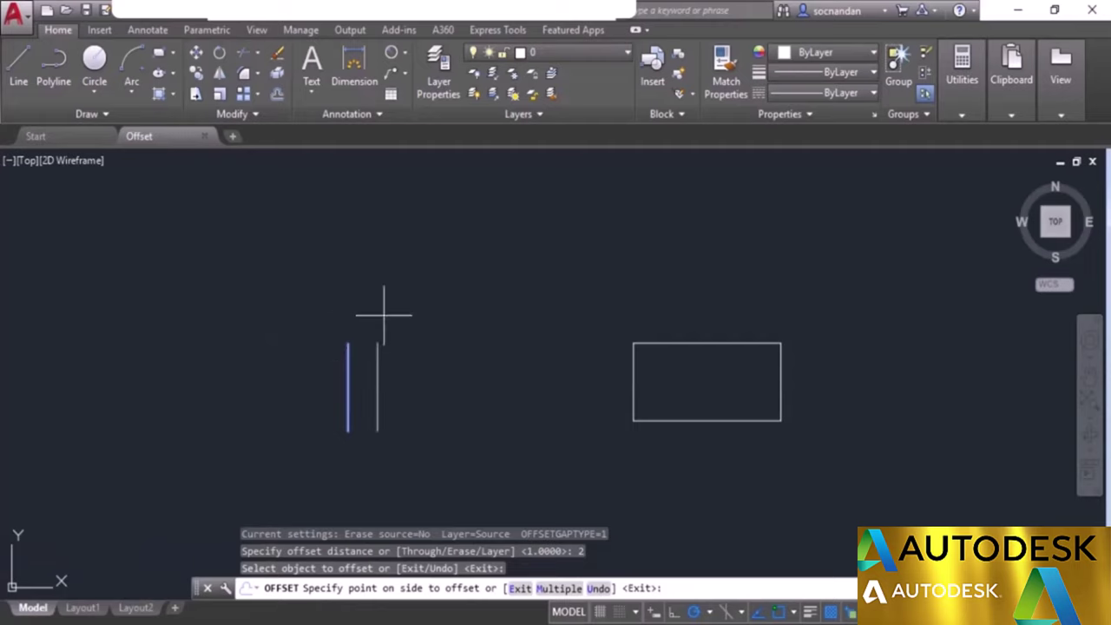
click(480, 386)
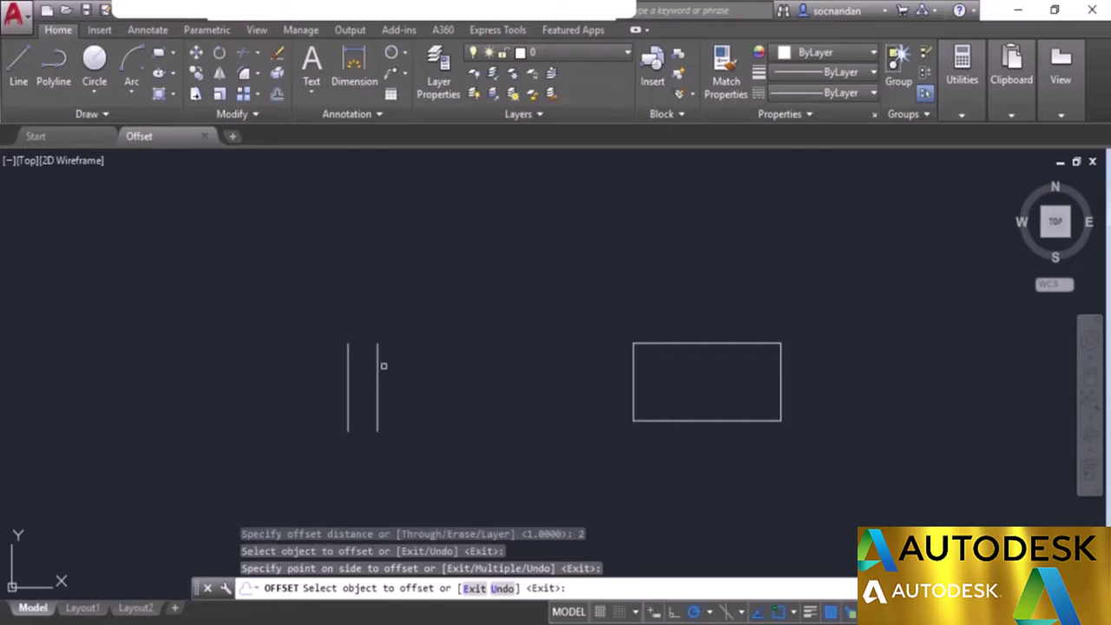
Step: Add three more parallel lines at the same offset distance, each offset rightward from the newest line
click(377, 374)
click(461, 367)
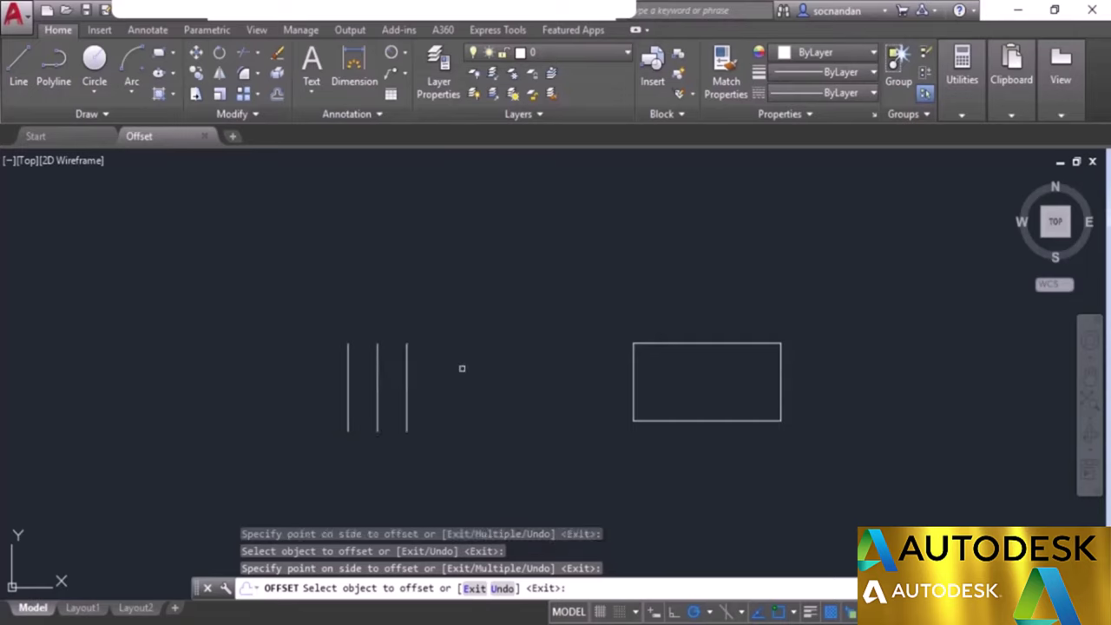
click(407, 372)
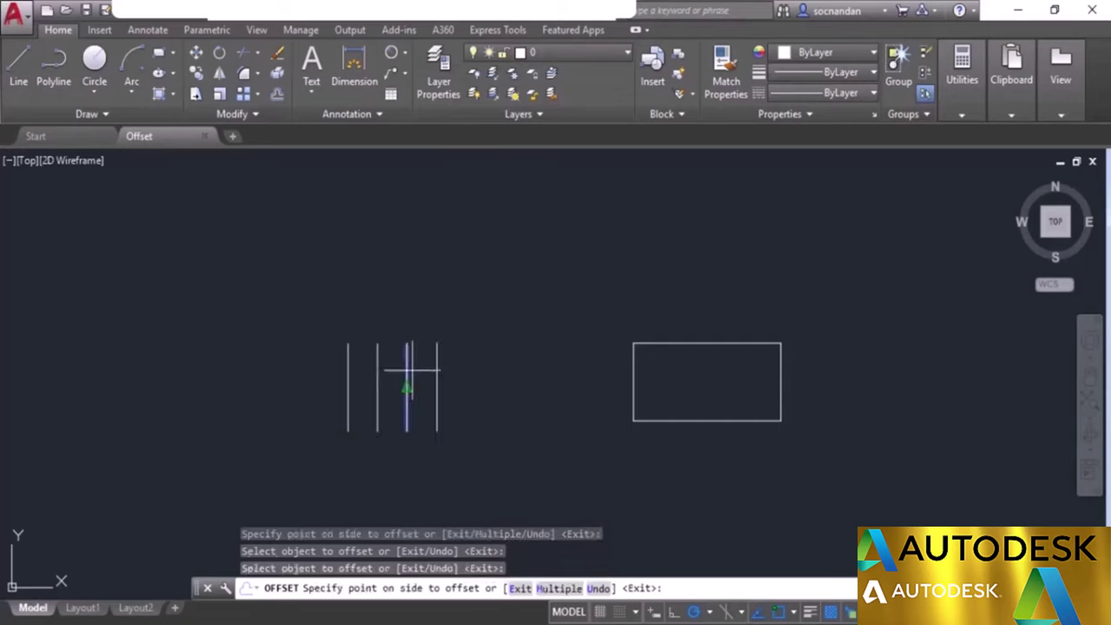
click(439, 370)
click(436, 372)
click(467, 356)
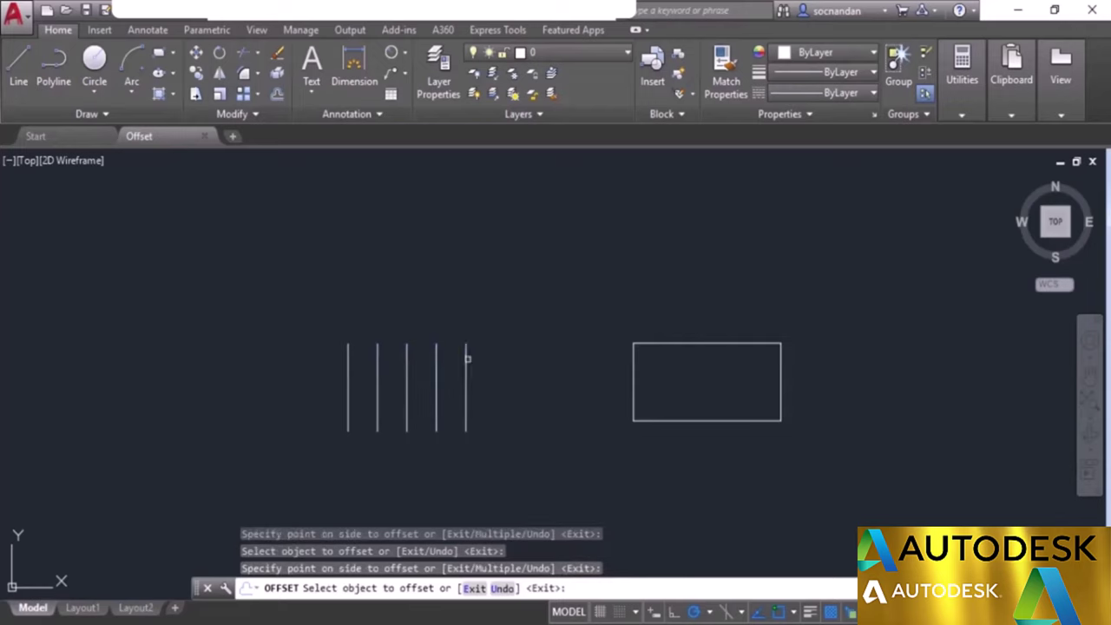
Step: Offset two lines successively to the left of the original line, end the command and undo the whole set of offsets
click(352, 354)
click(322, 373)
click(319, 373)
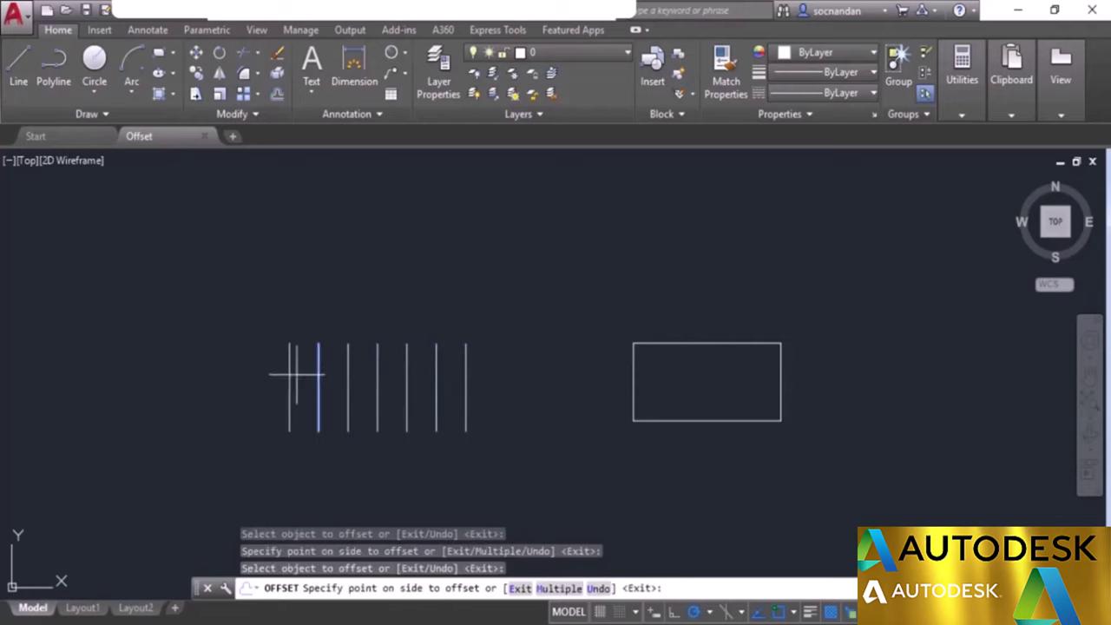
click(288, 378)
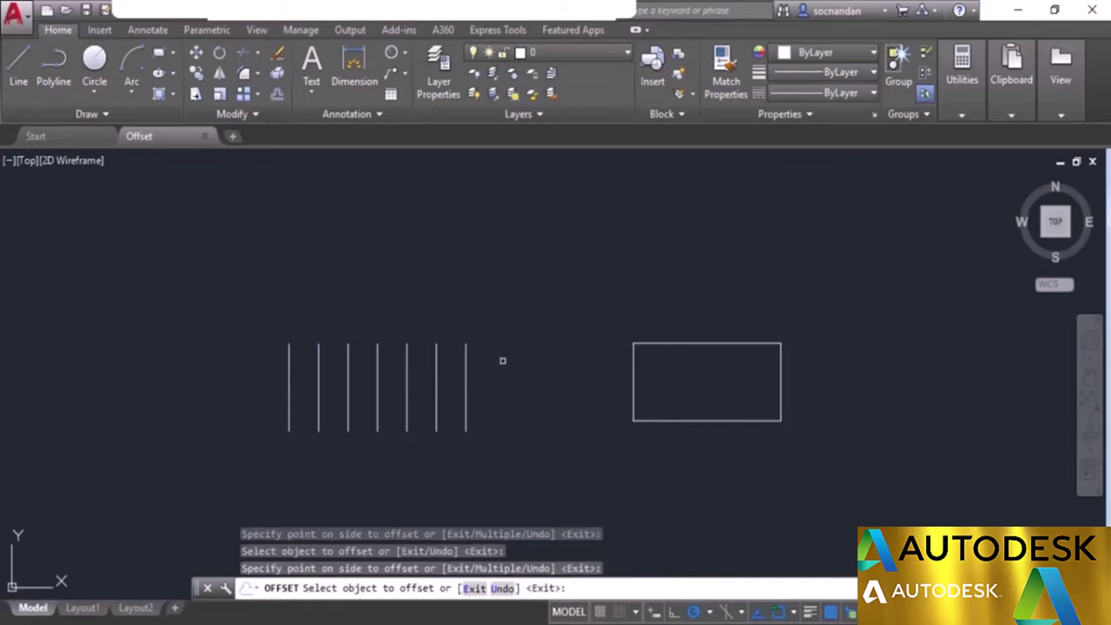
key(Escape)
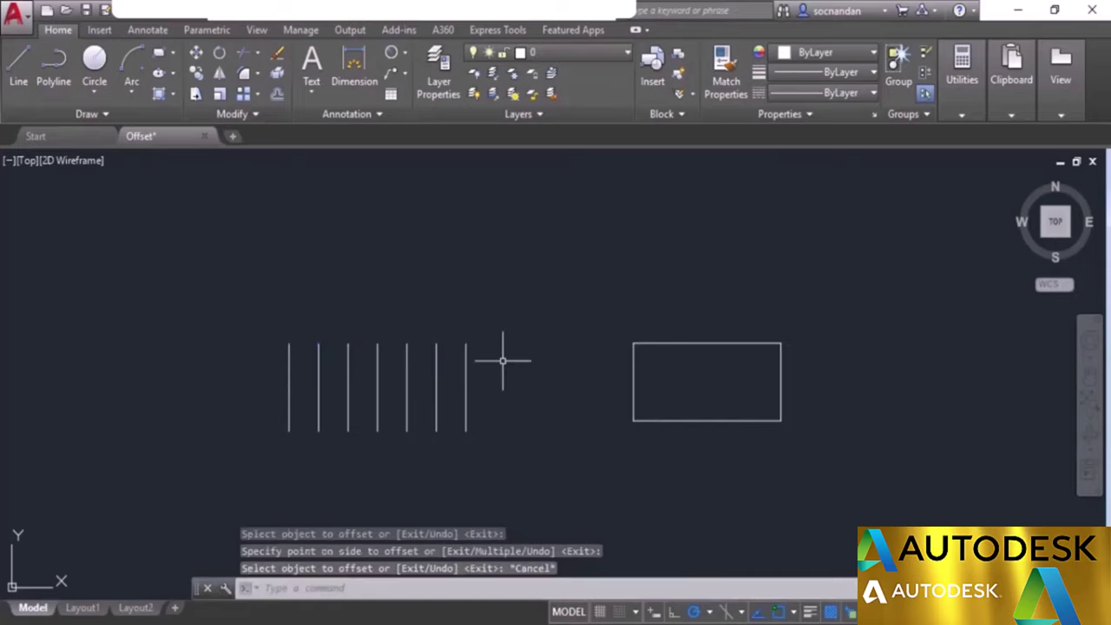
key(ctrl+z)
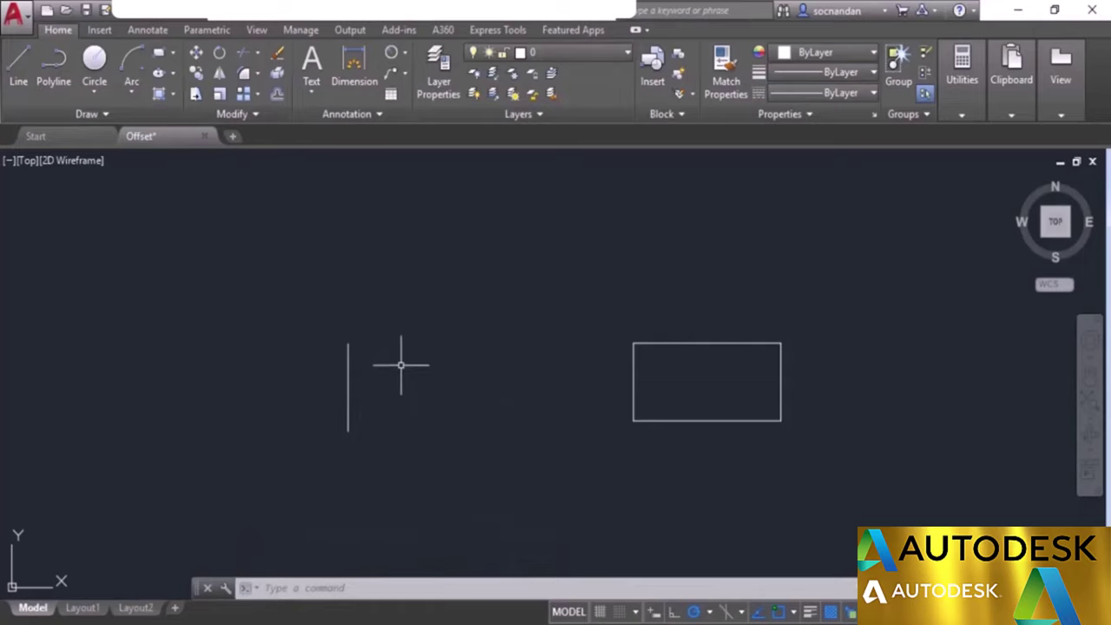
Step: Offset the vertical line by 2 with the Multiple option, placing six successive copies on its right side
click(277, 94)
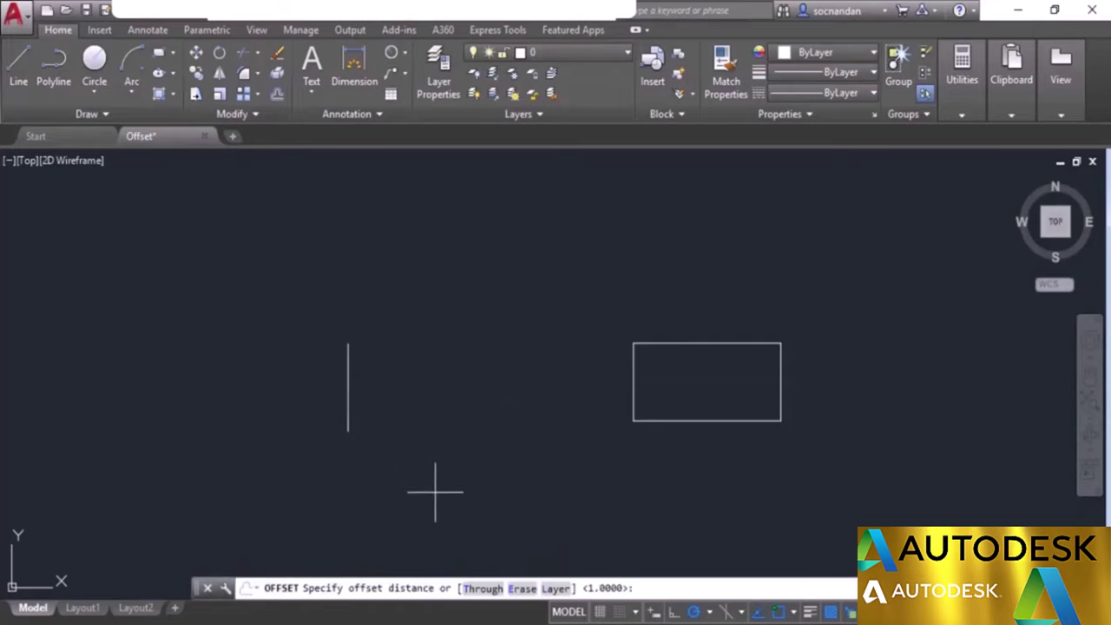
text(2)
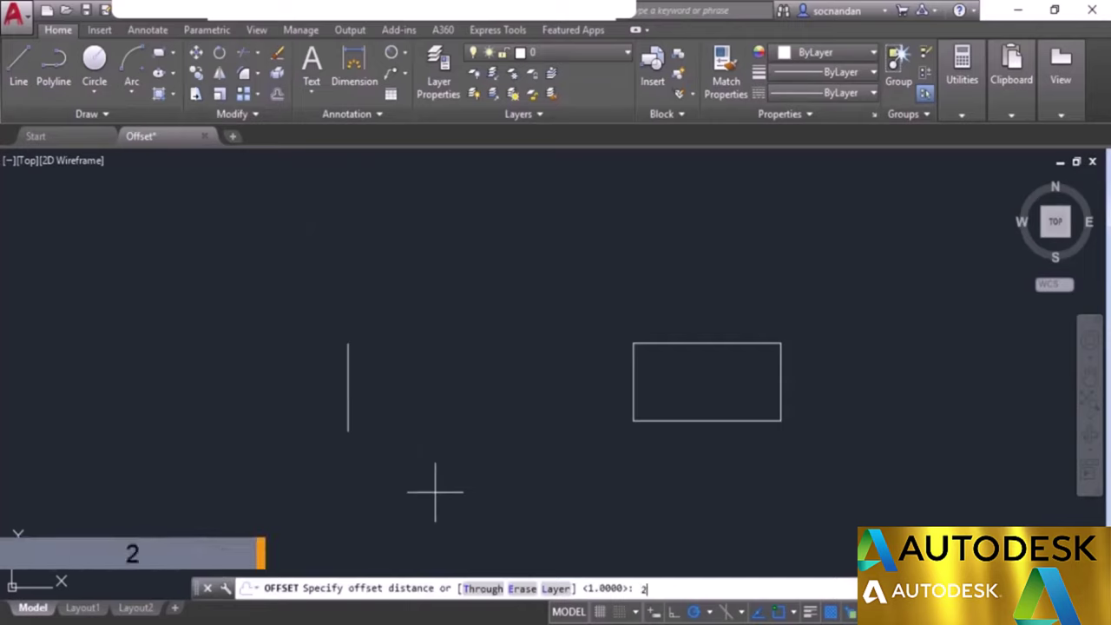
key(Return)
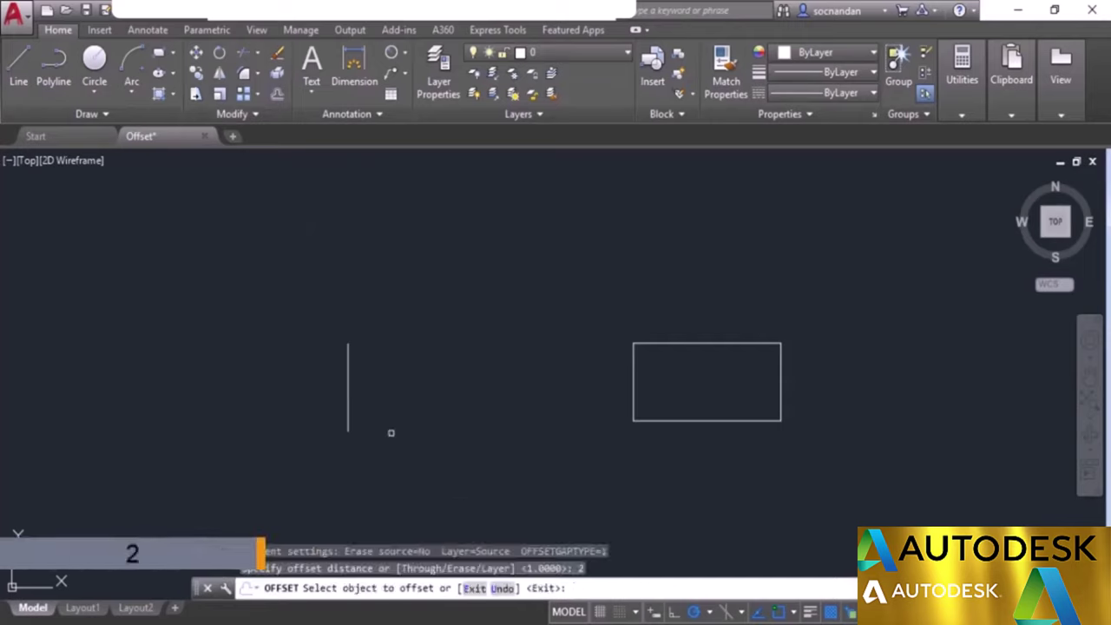
click(349, 392)
click(364, 390)
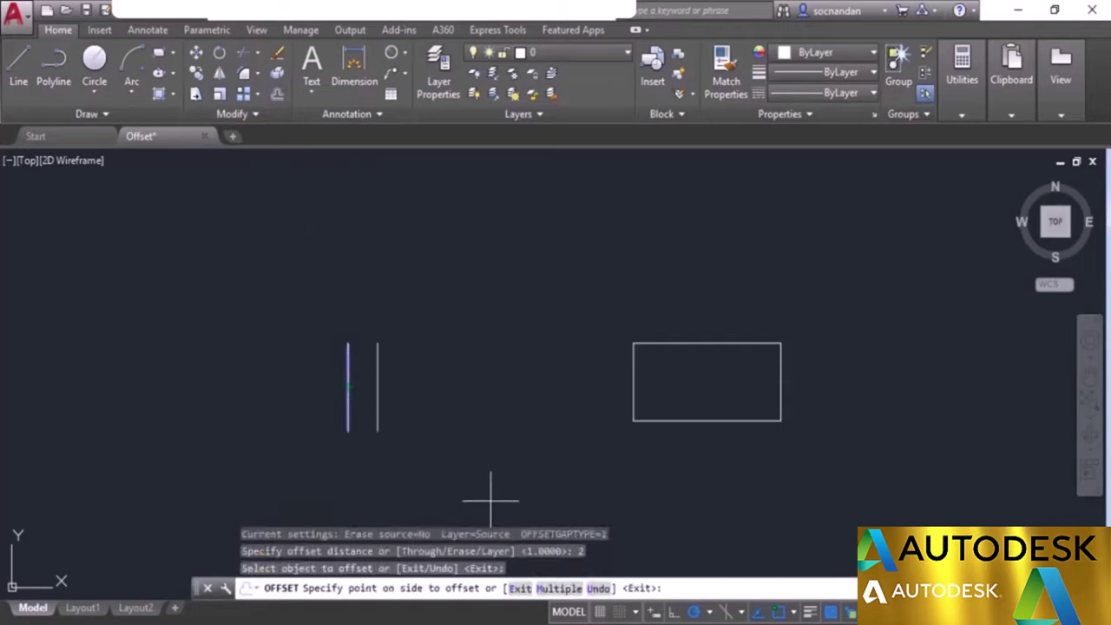
click(560, 590)
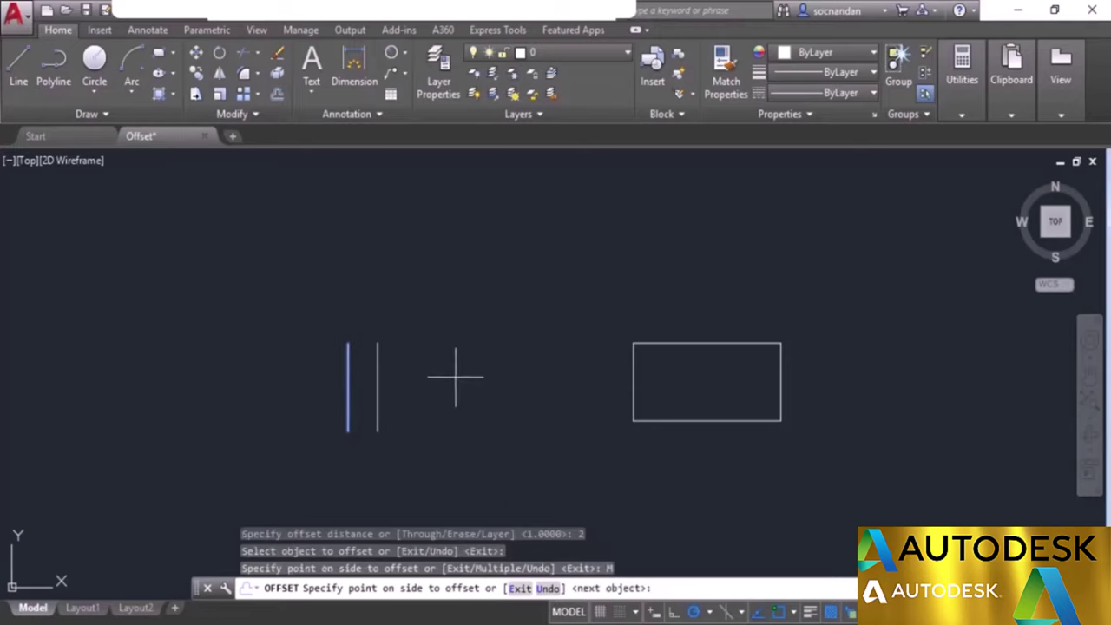
click(456, 377)
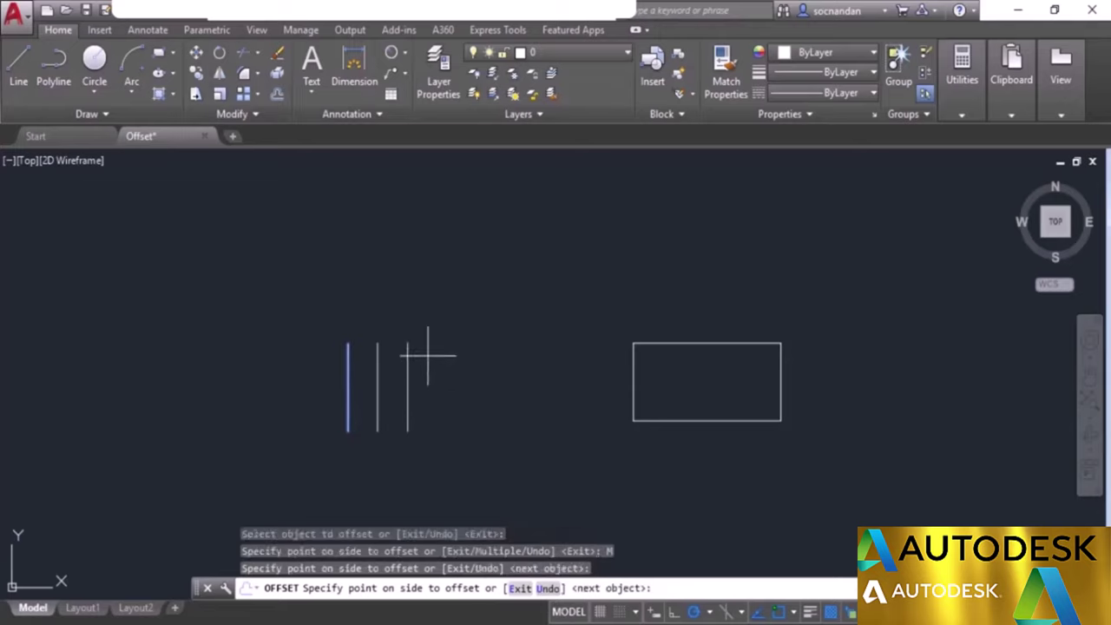
click(466, 389)
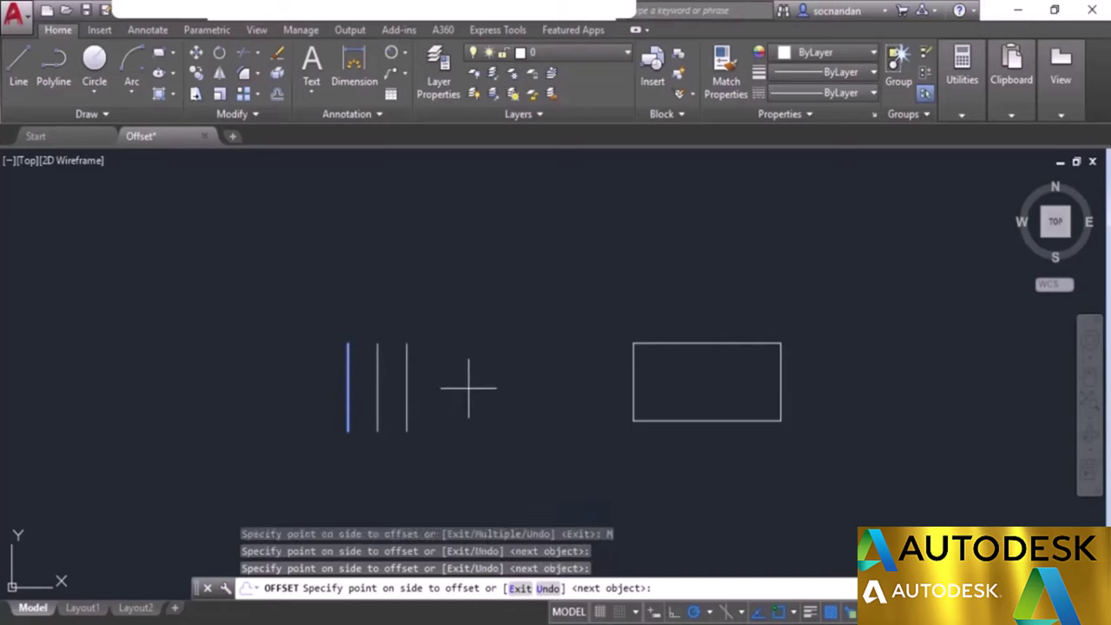
click(525, 387)
click(563, 383)
click(582, 380)
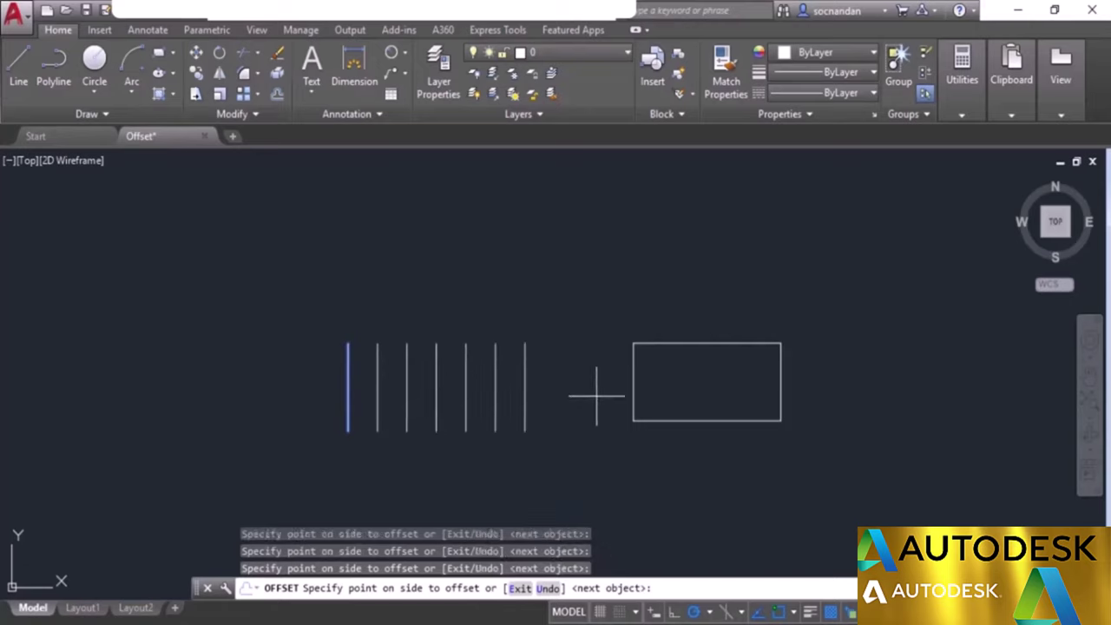
click(596, 393)
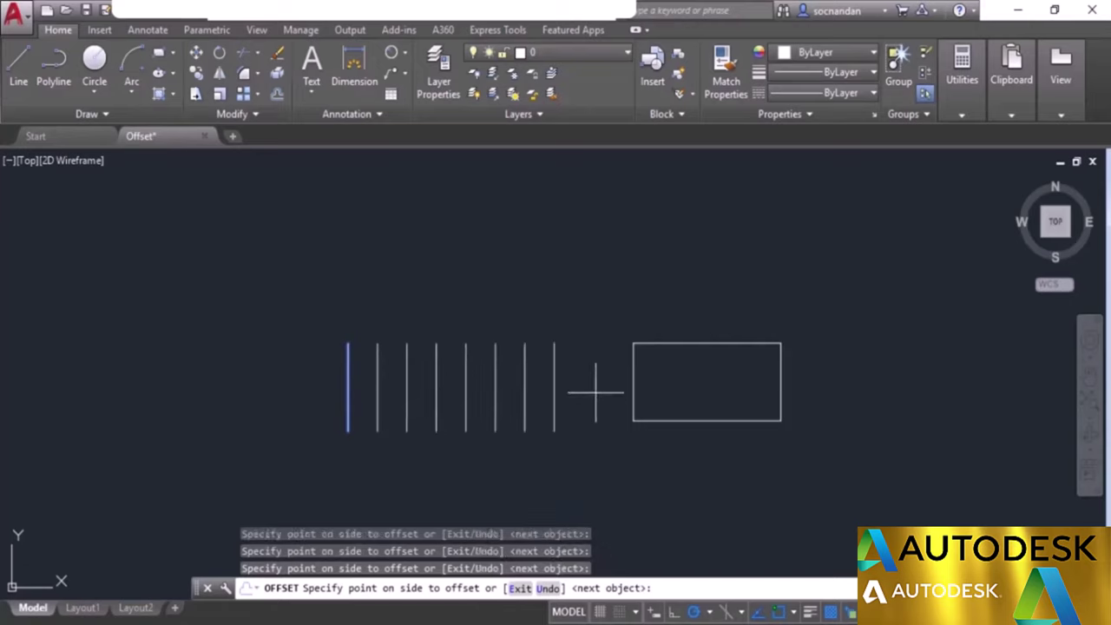
Step: Place four more multiple-offset copies on the line's left side, end Offset and undo all the copies
click(241, 392)
click(228, 395)
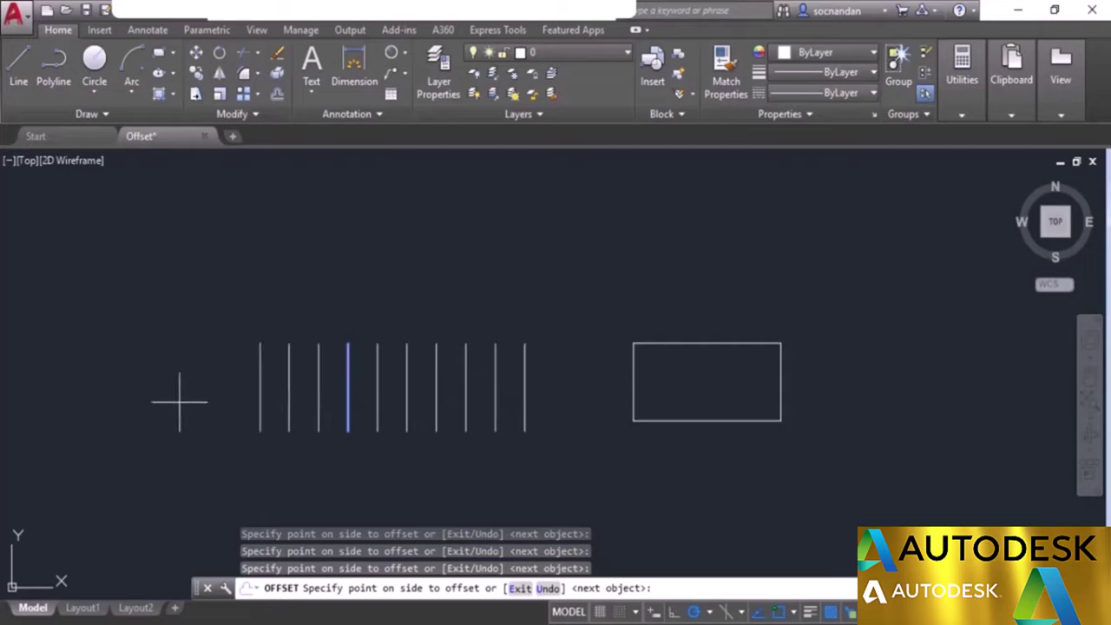
click(180, 401)
click(140, 397)
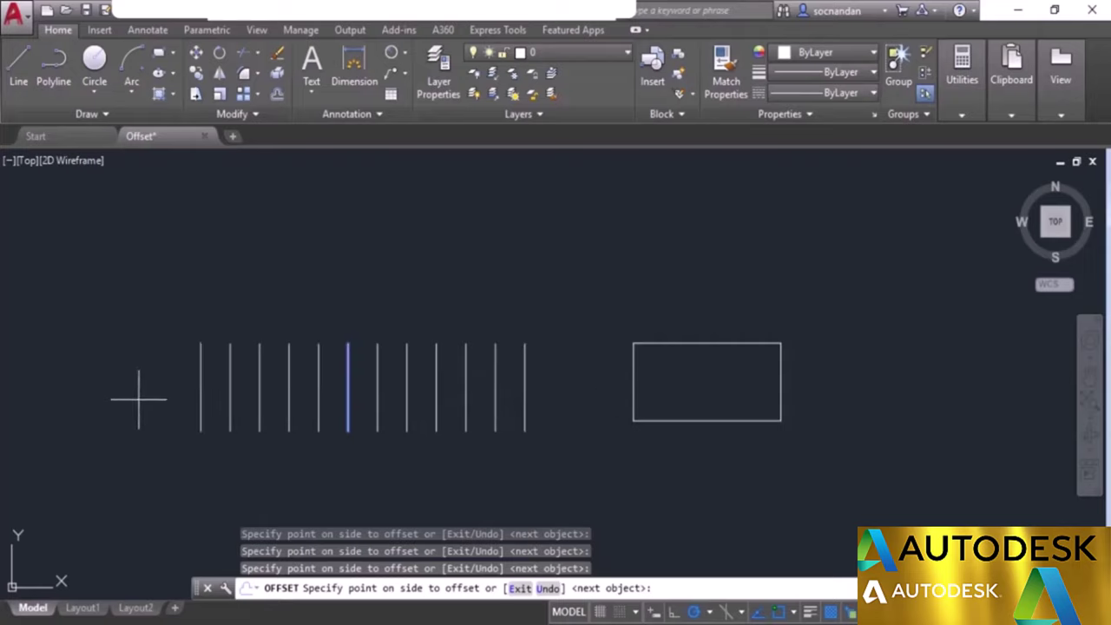
key(Escape)
key(ctrl+z)
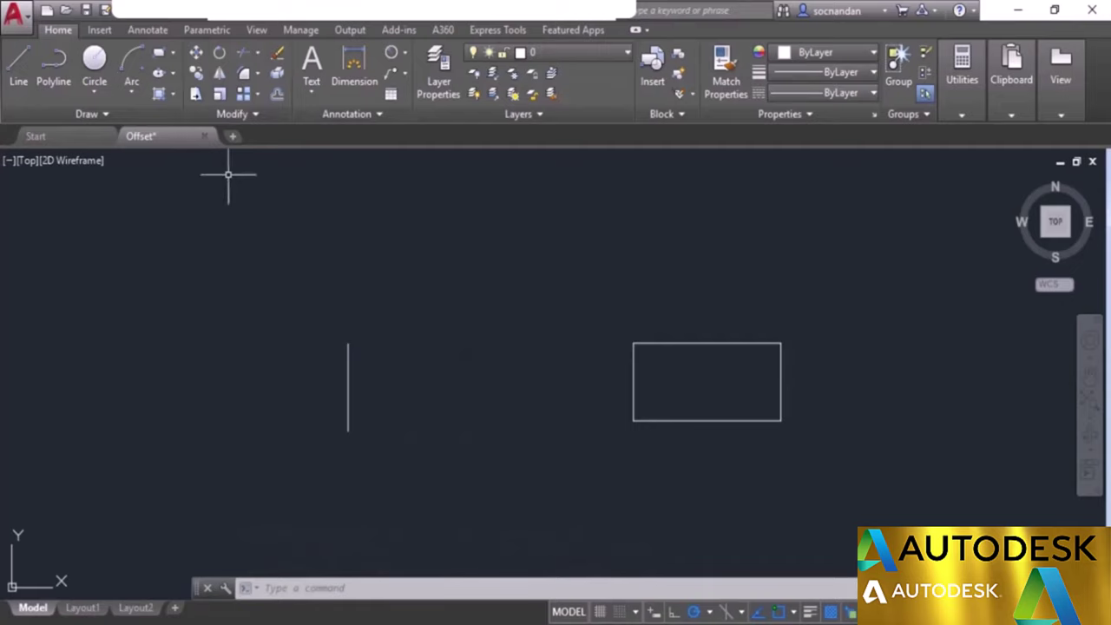
Step: Offset the vertical line with the Through option to a freely picked point on its right, and offset that copy farther right
click(277, 95)
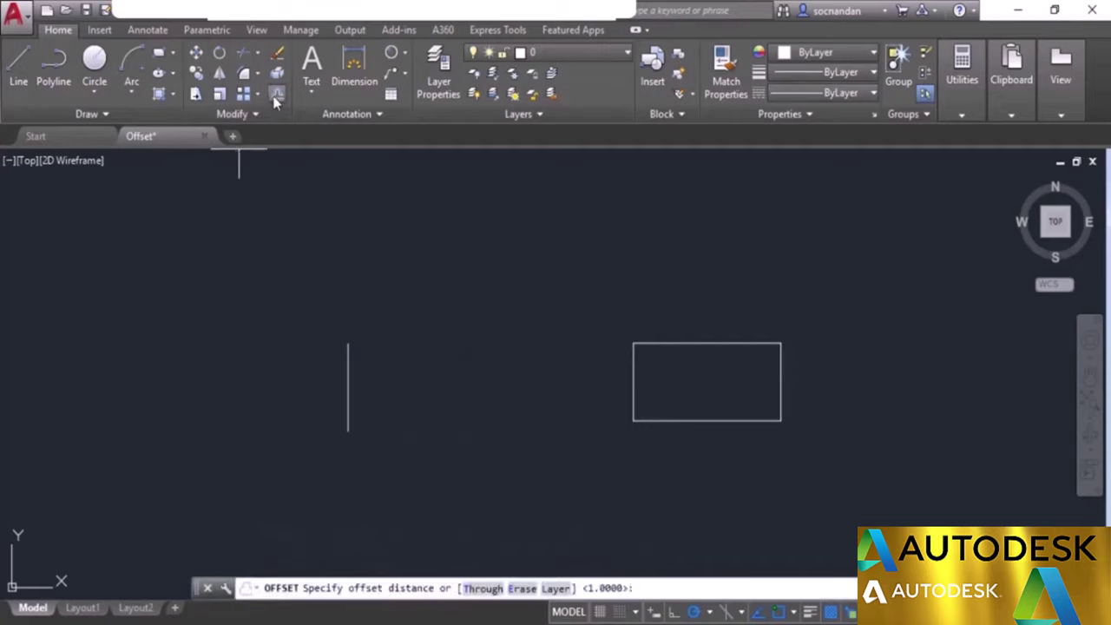
click(483, 590)
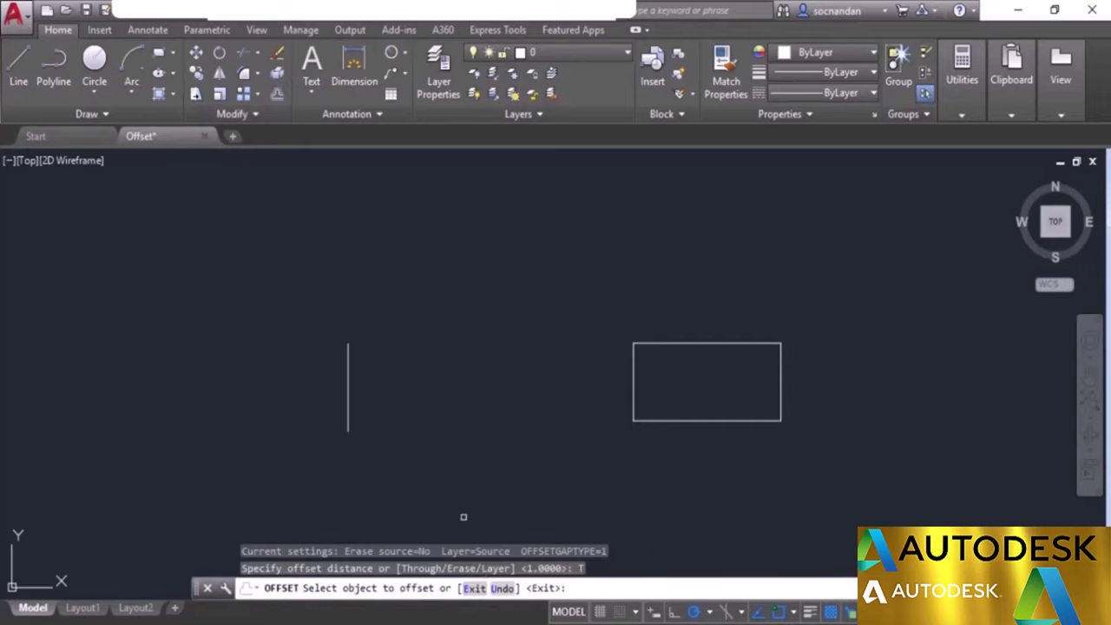
click(349, 386)
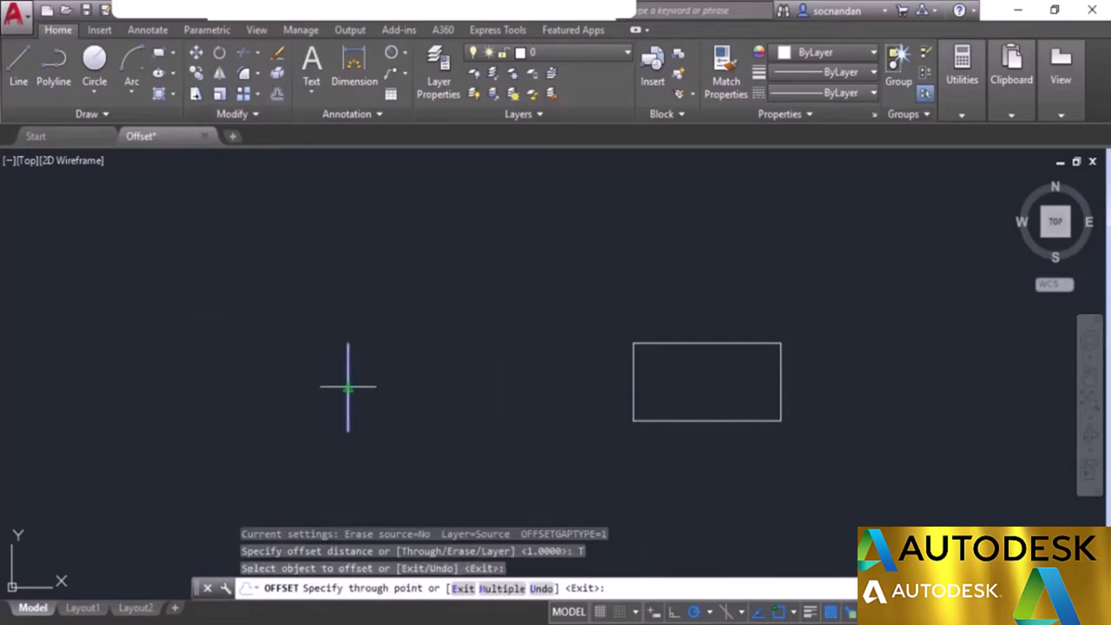
click(396, 387)
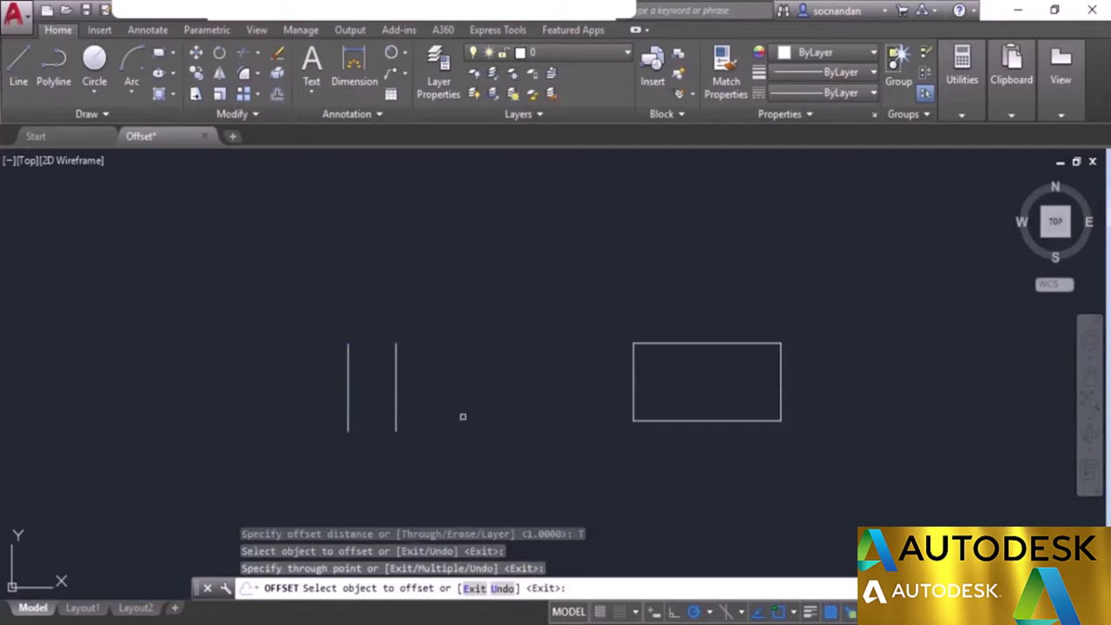
click(397, 371)
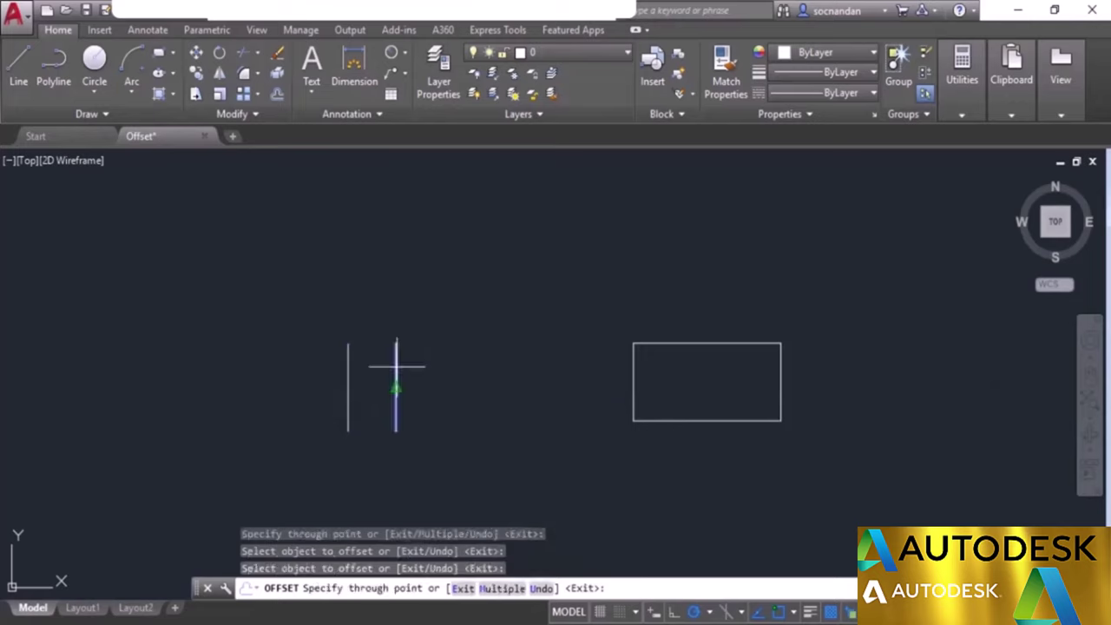
click(473, 375)
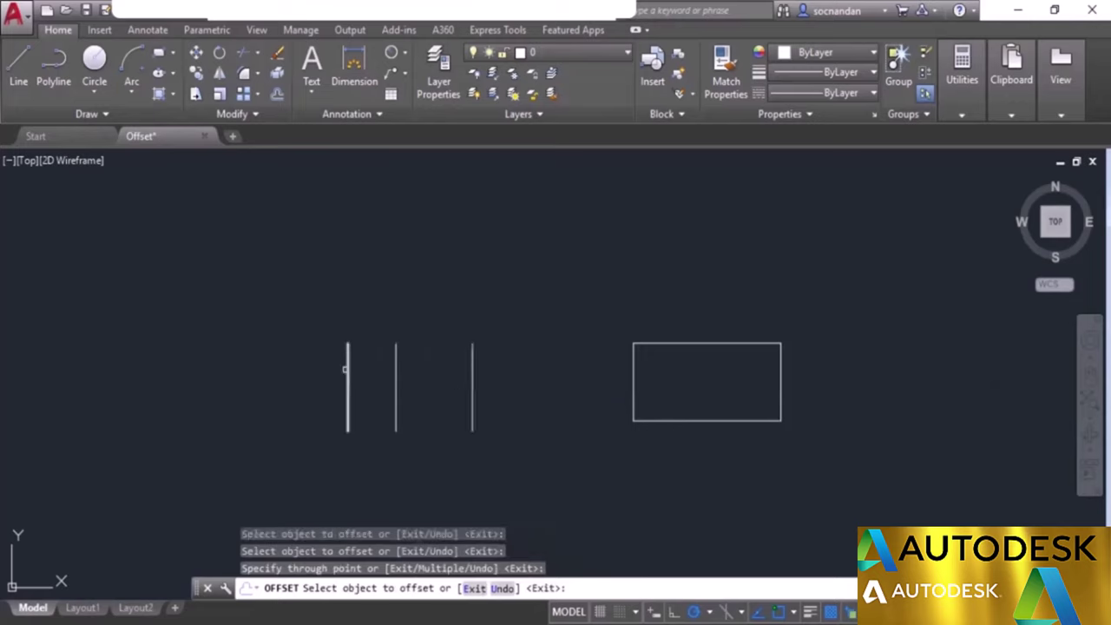
Step: Offset the original line through a point on its left, offset that copy back through a point between them, and undo all the offsets
click(348, 367)
click(240, 364)
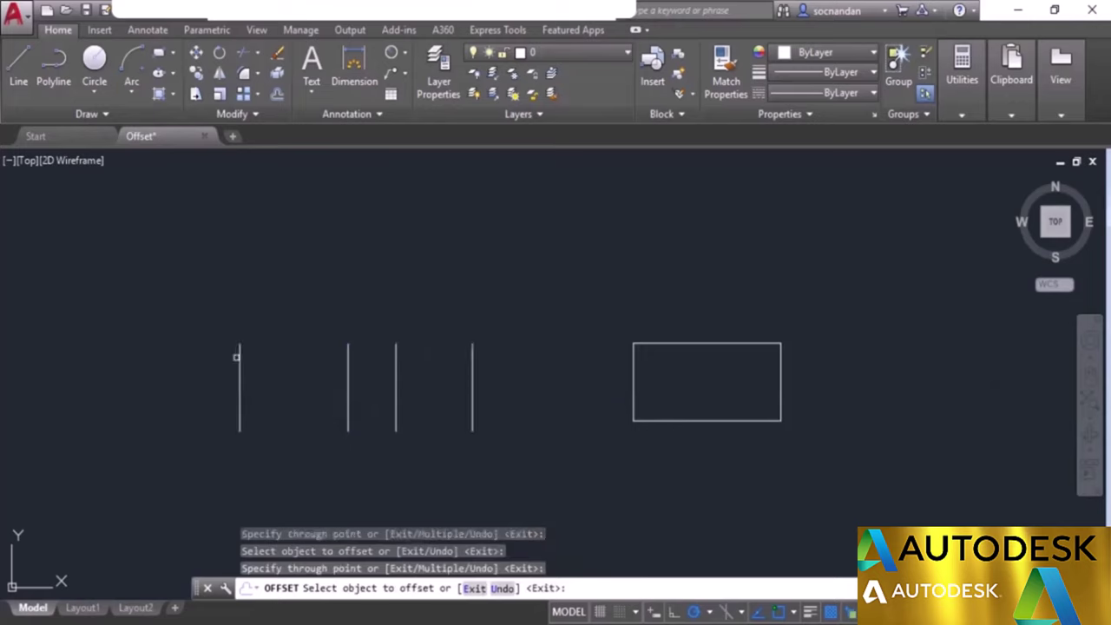
click(238, 356)
click(310, 356)
key(Escape)
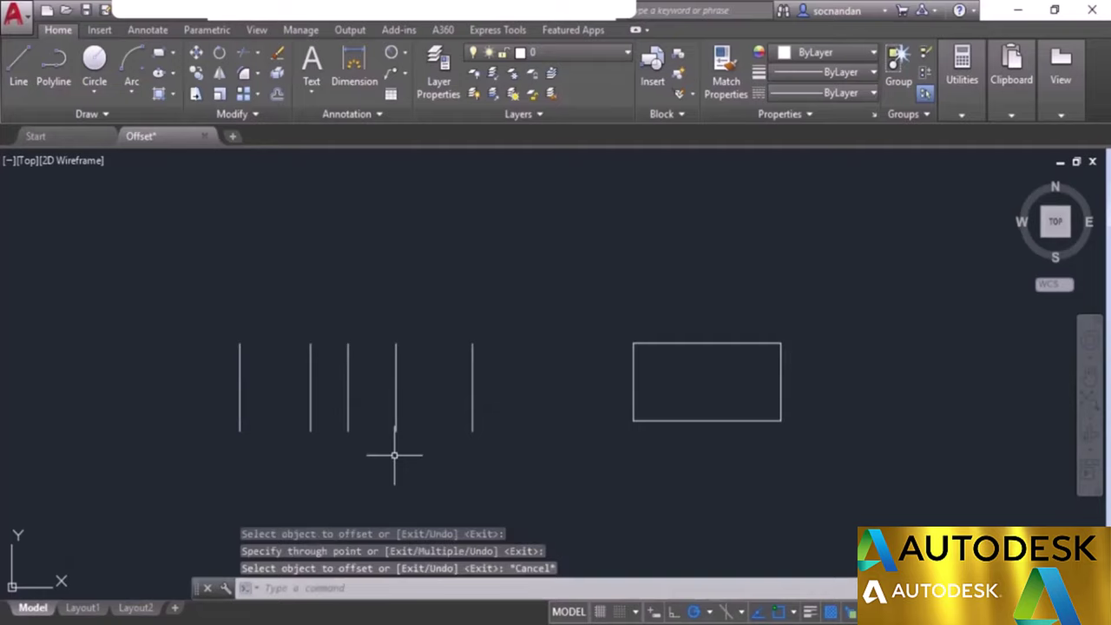
key(ctrl+z)
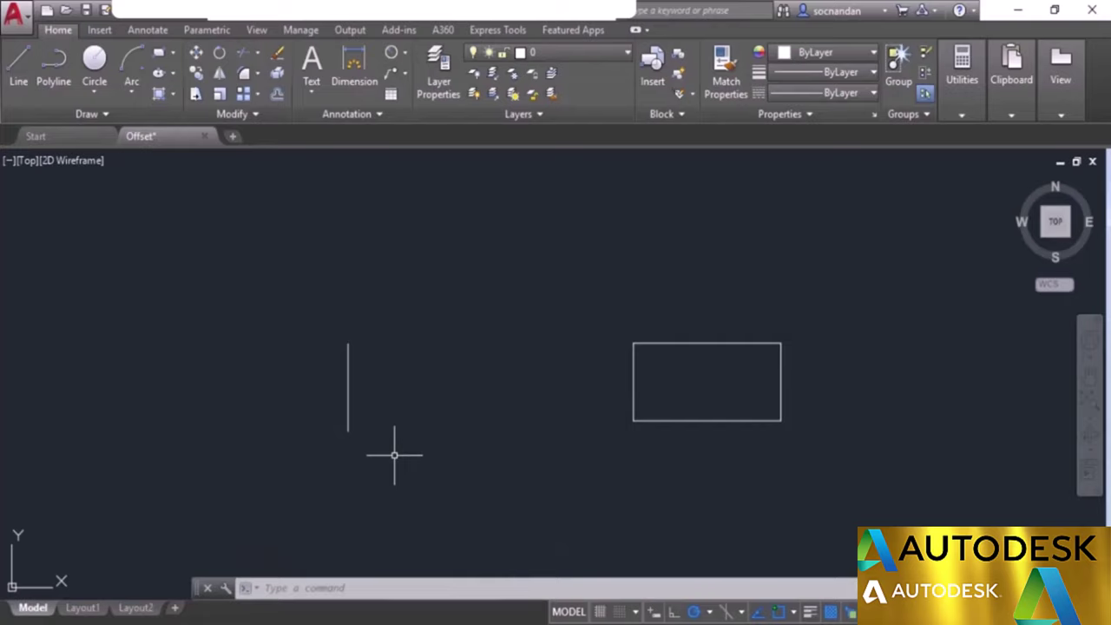
Step: Offset the vertical line by 2 to its right with Erase source set to Yes, and end Offset
click(277, 93)
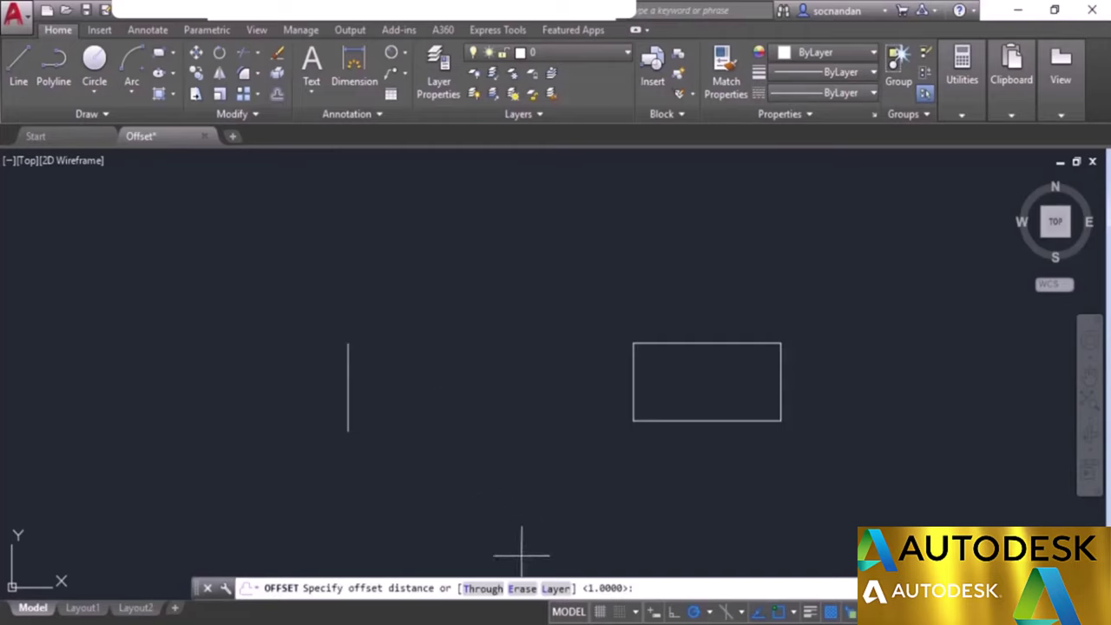
click(521, 588)
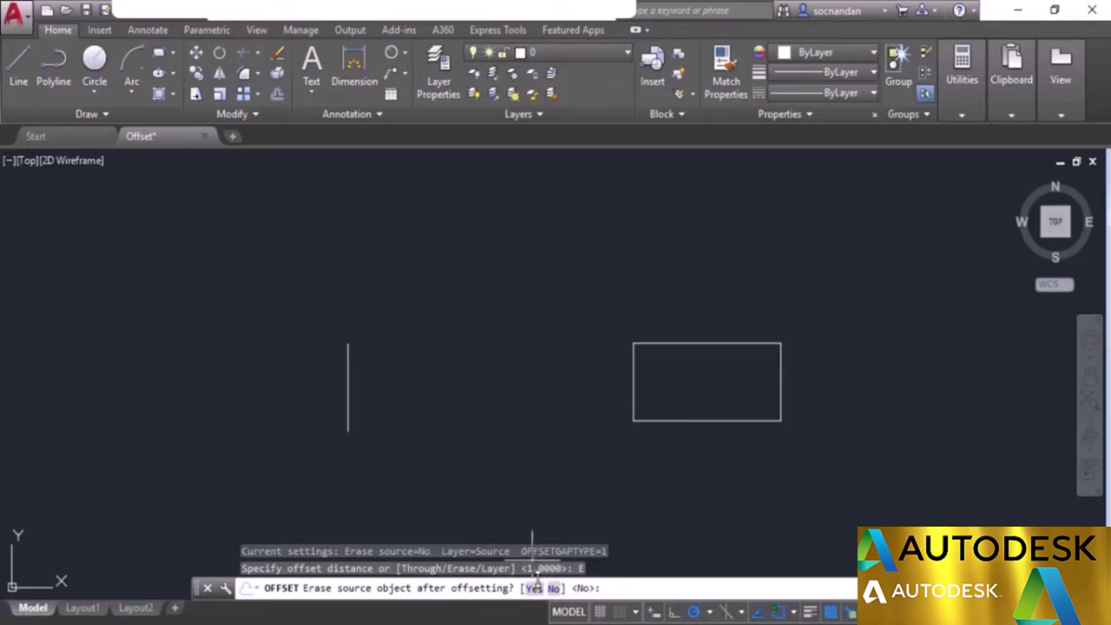
click(533, 589)
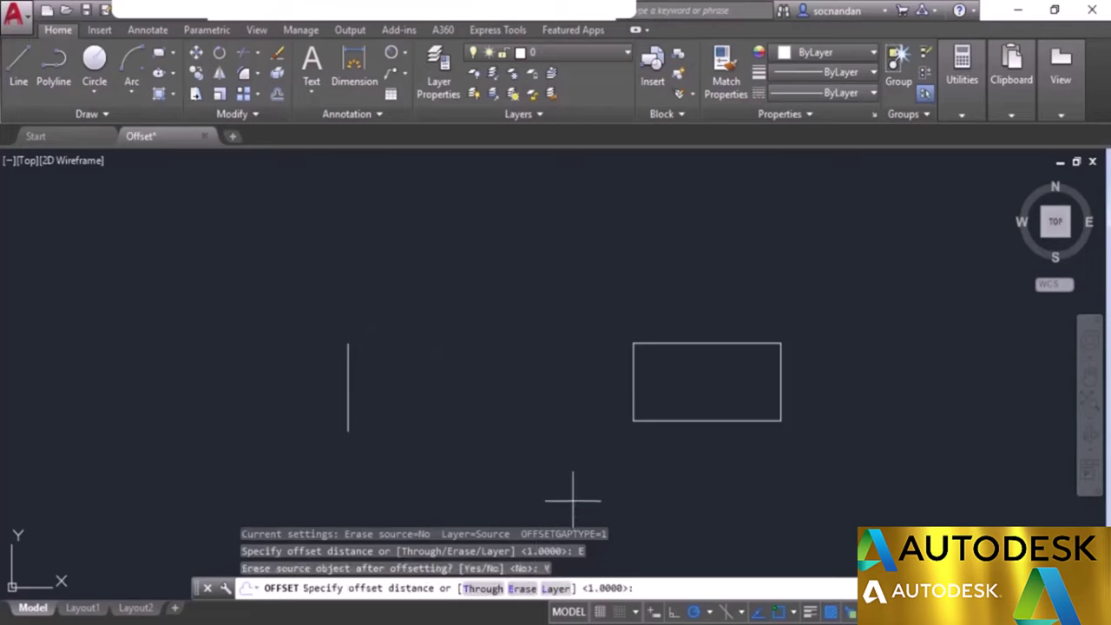
text(2)
key(Return)
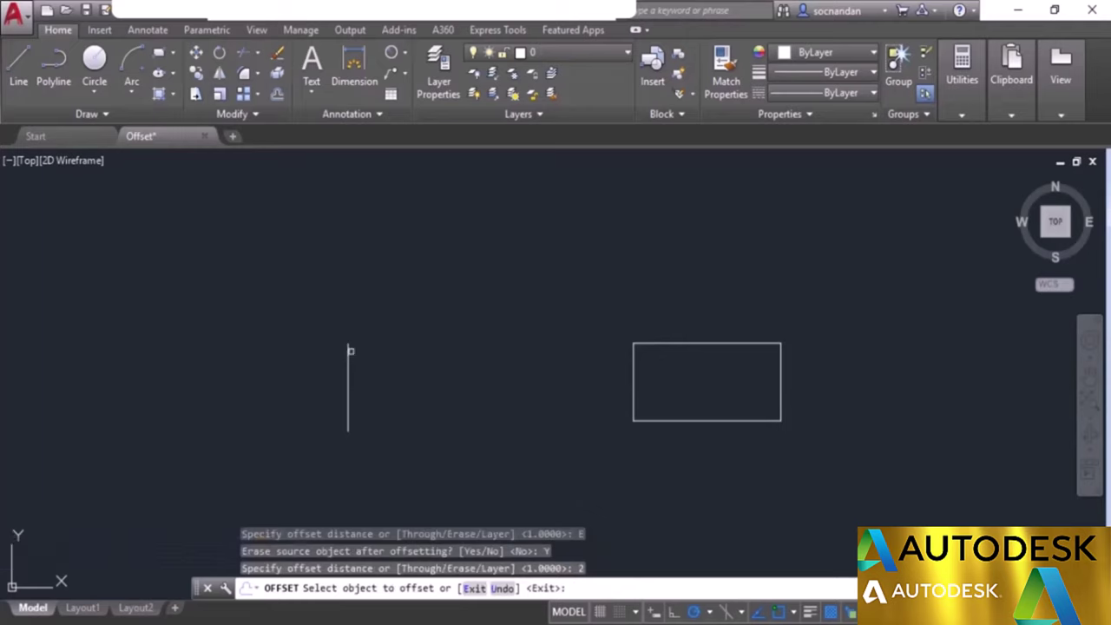
click(348, 352)
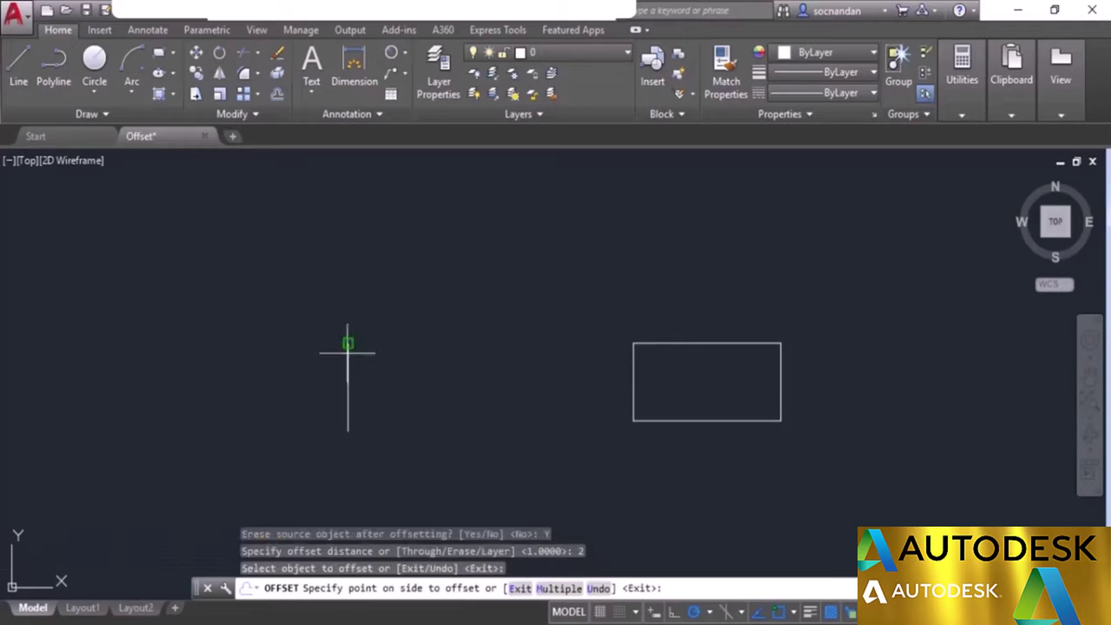
click(479, 364)
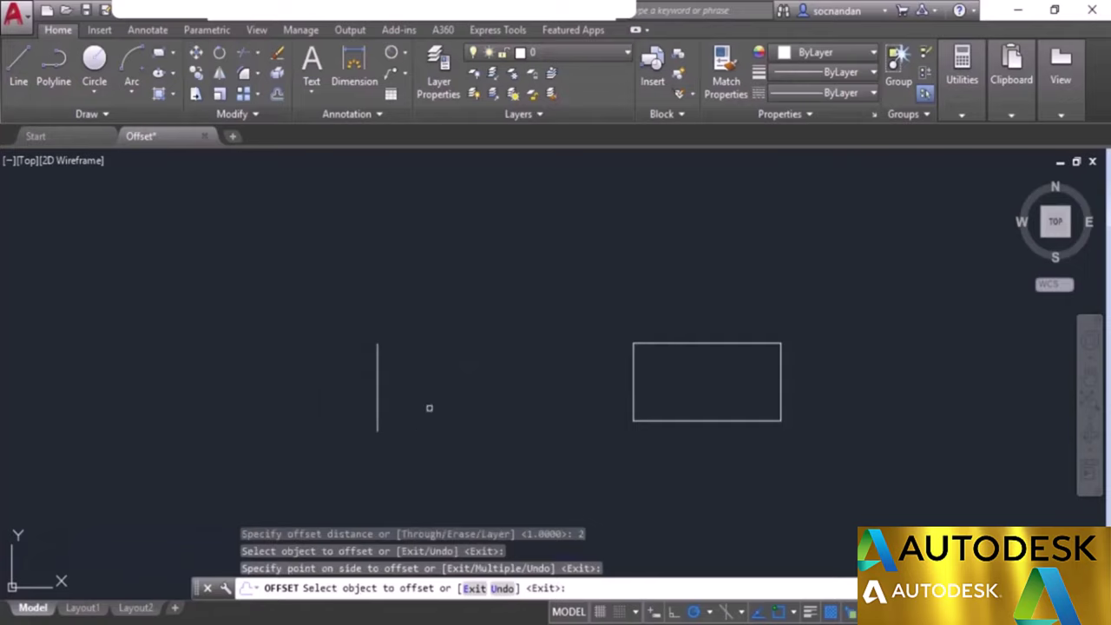
key(Escape)
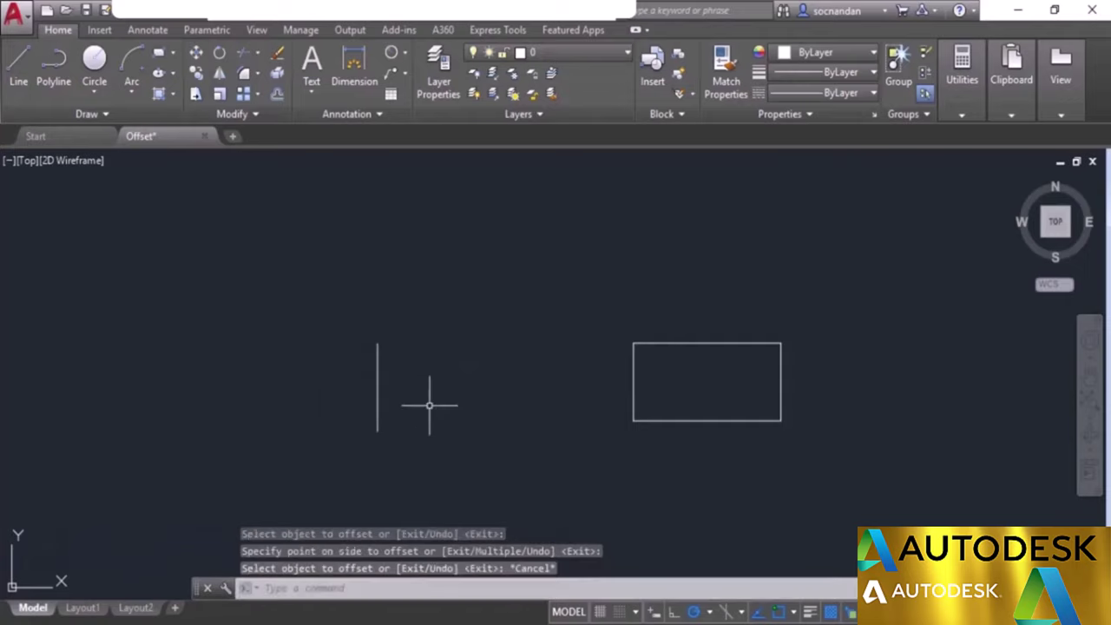
Step: Set Erase source to No and offset the remaining vertical line by 2 to its right, keeping the source
key(Return)
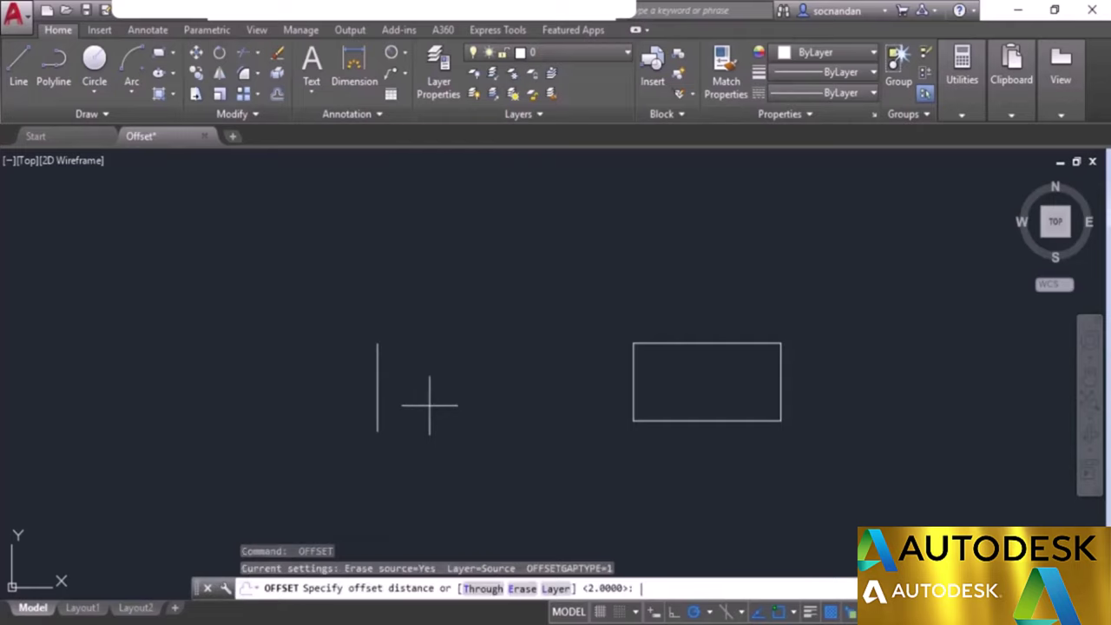
click(521, 588)
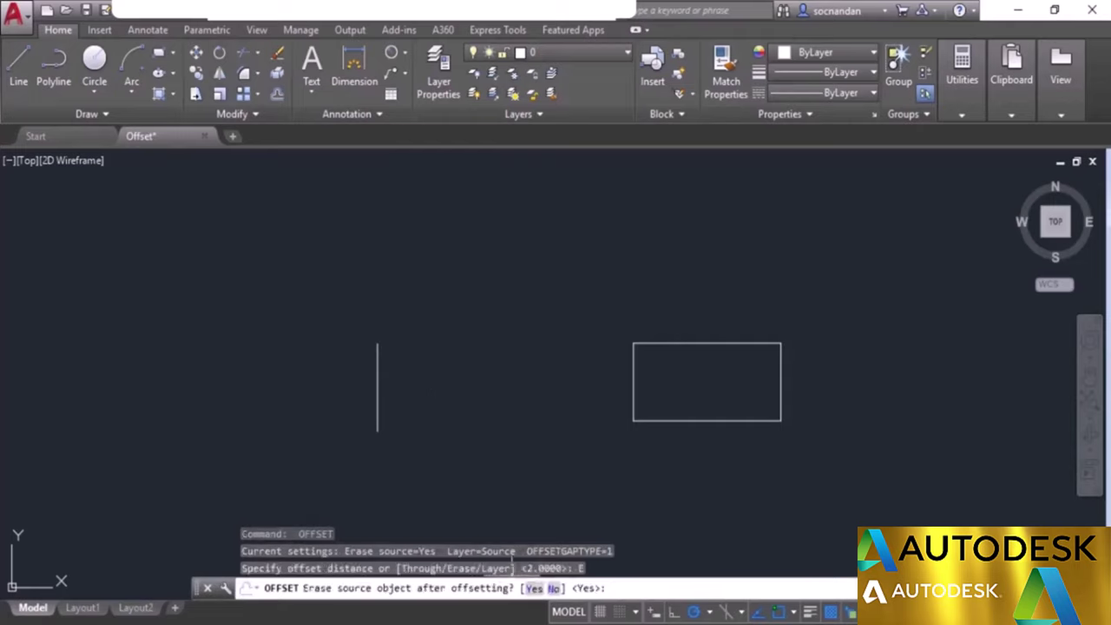
click(554, 589)
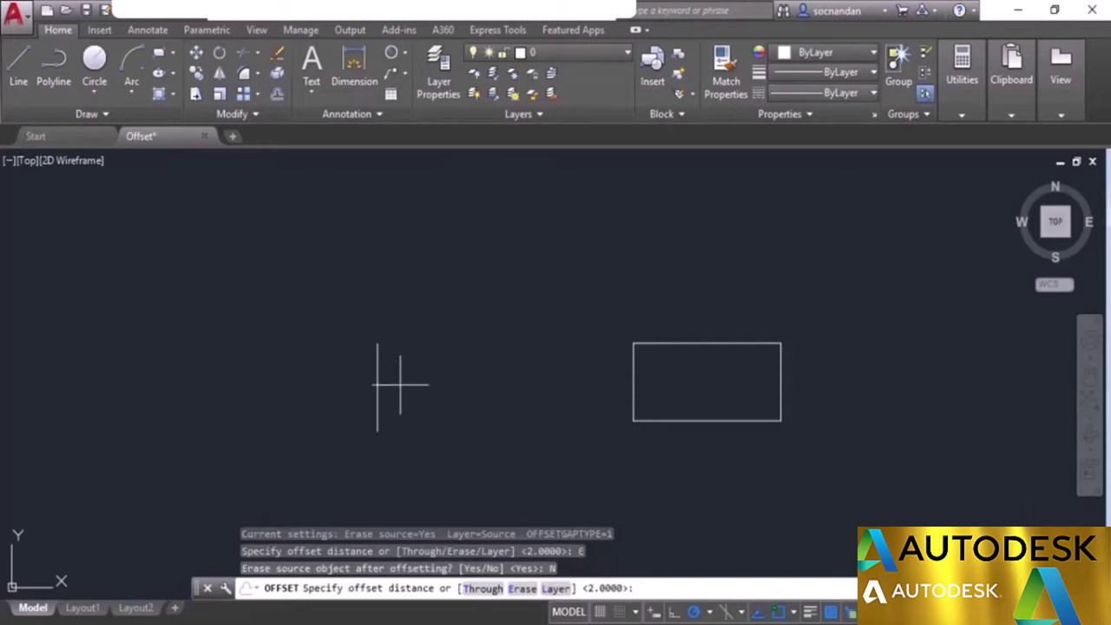
key(Return)
click(377, 382)
click(432, 382)
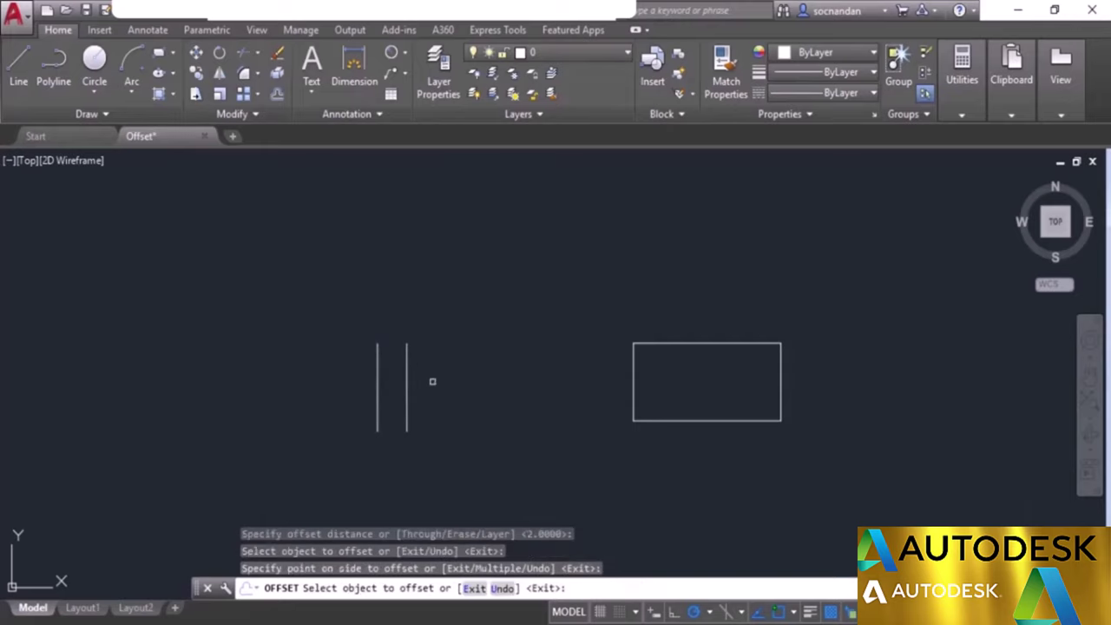
key(Escape)
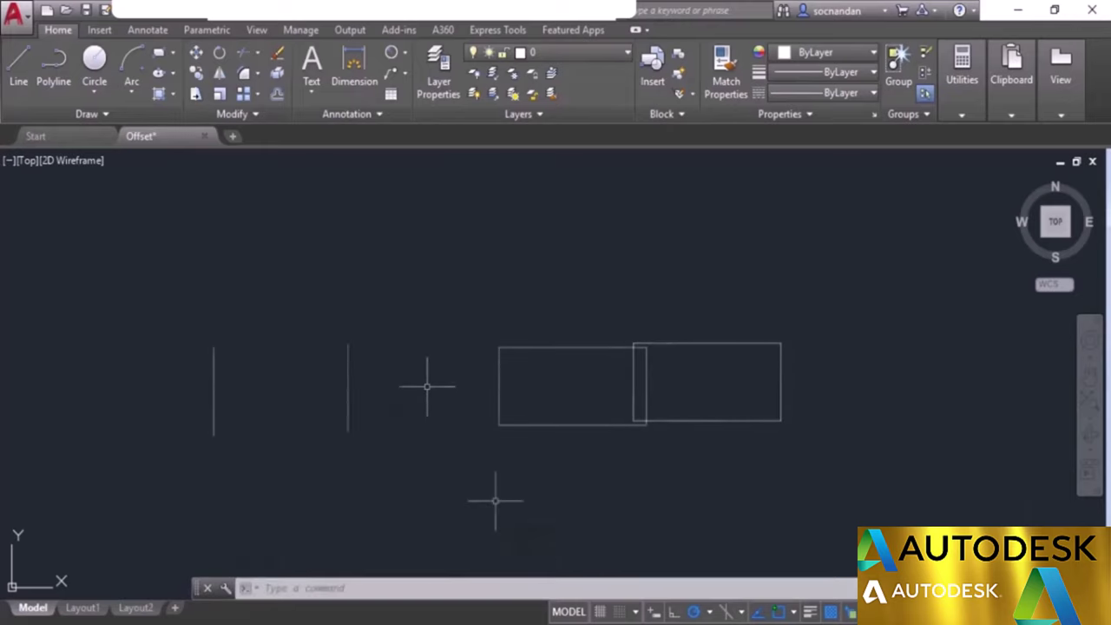
Step: Offset the rectangle by 1, once outward and once inward, and end Offset
click(278, 99)
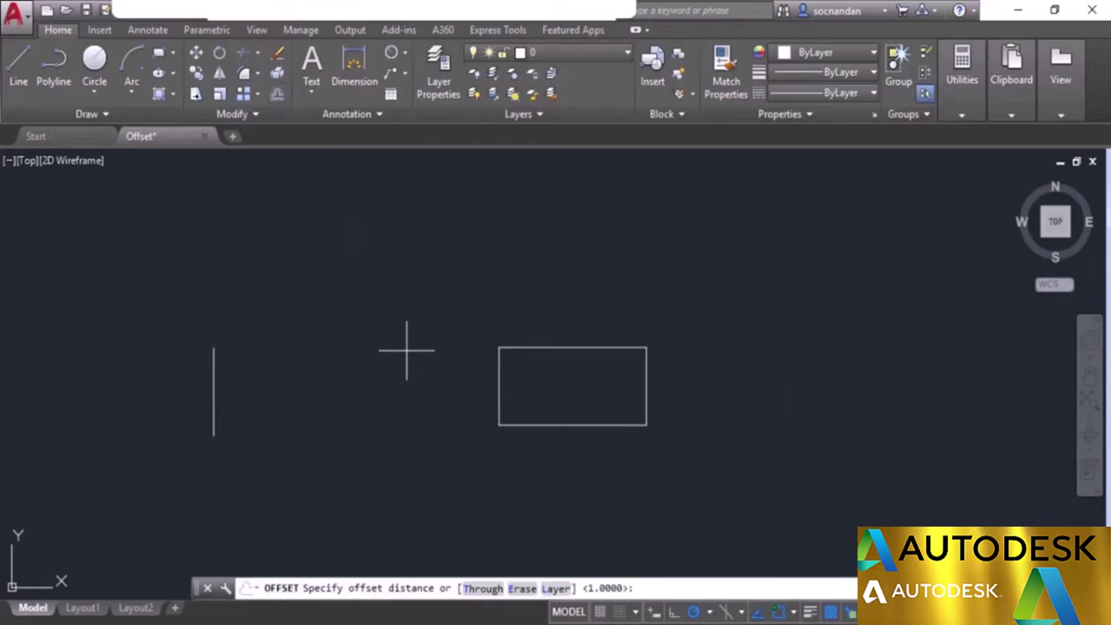
text(1)
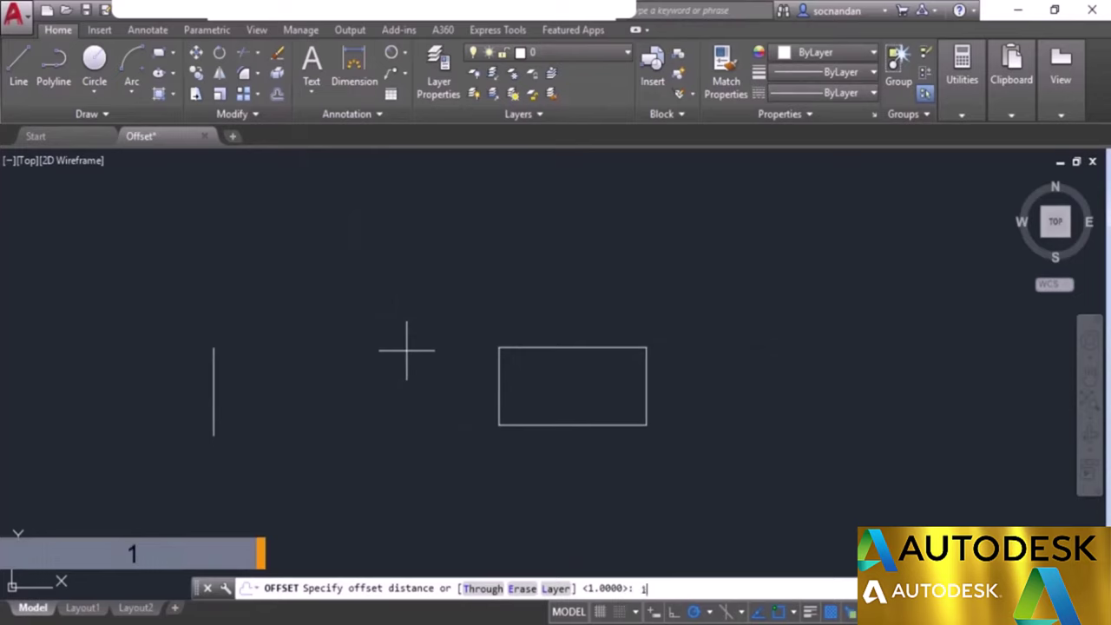
key(Return)
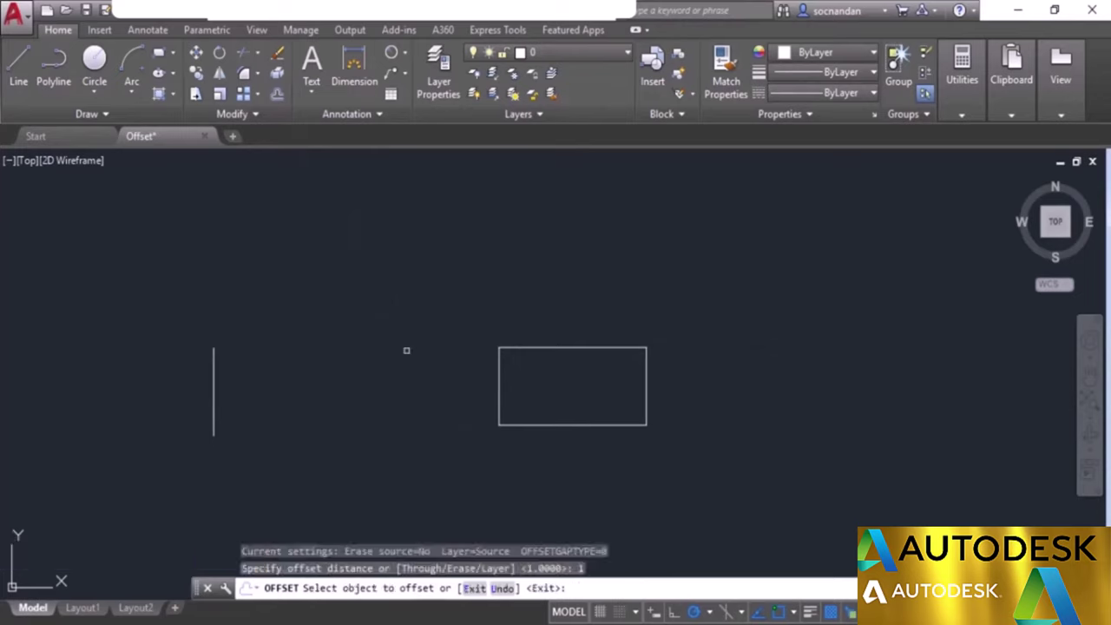
click(567, 350)
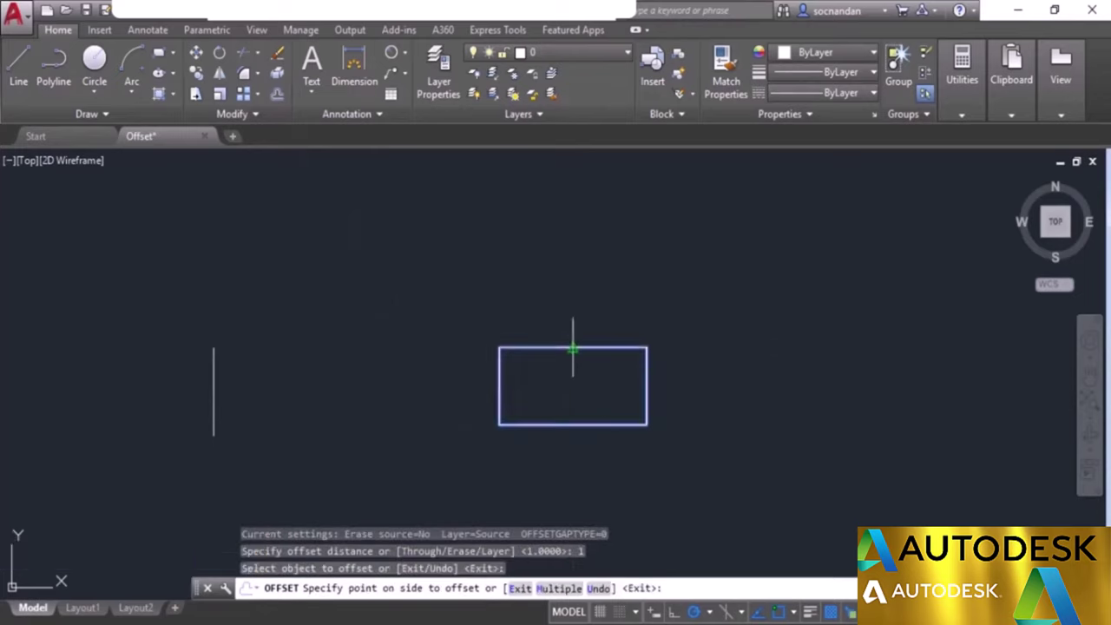
click(613, 263)
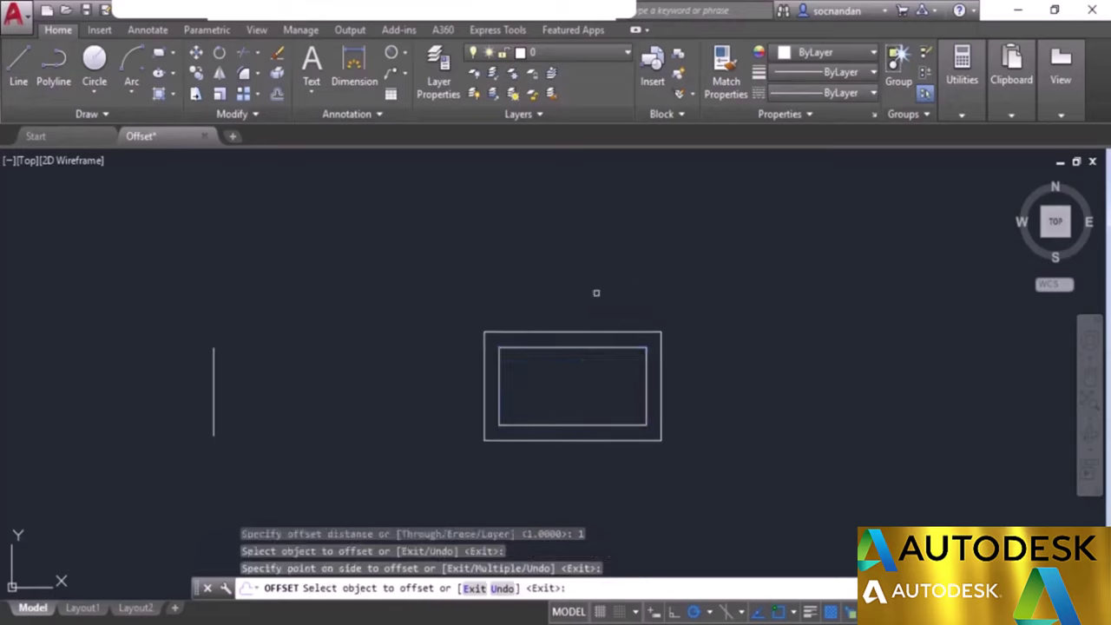
click(576, 348)
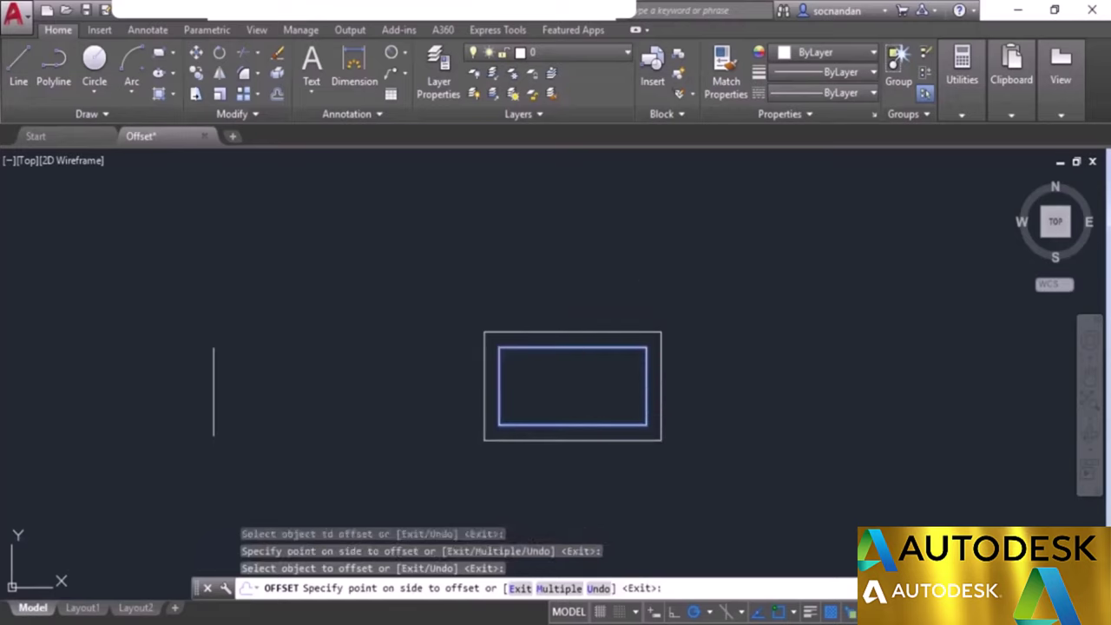
click(642, 386)
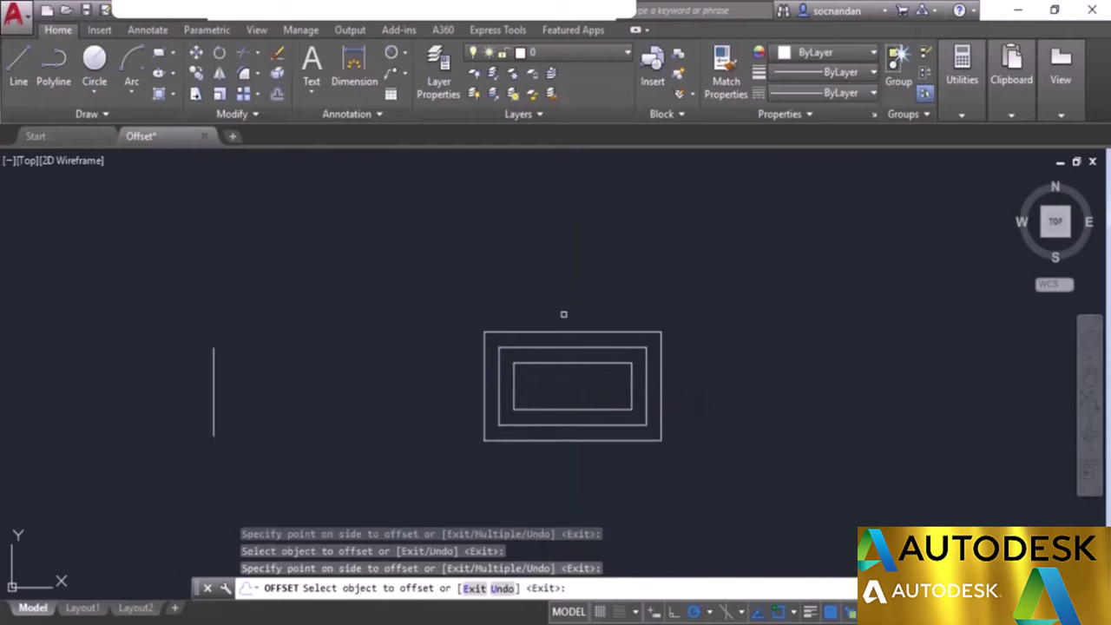
right_click(712, 344)
click(726, 356)
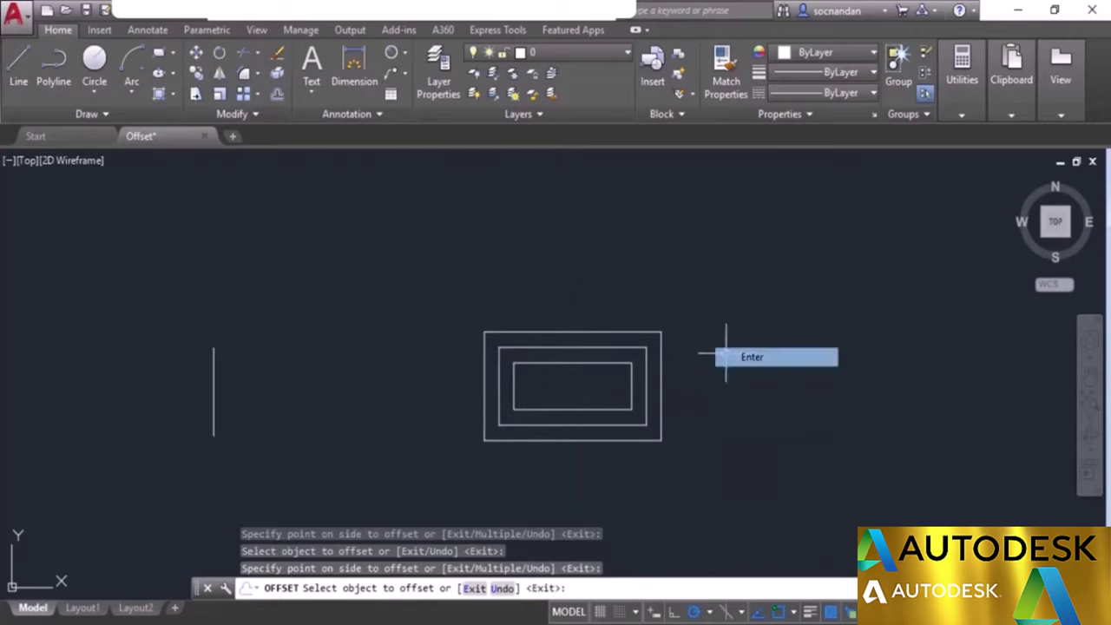
Step: Erase the inner and outer offset copies, leaving only the original rectangle
scroll(593, 349, up, 2)
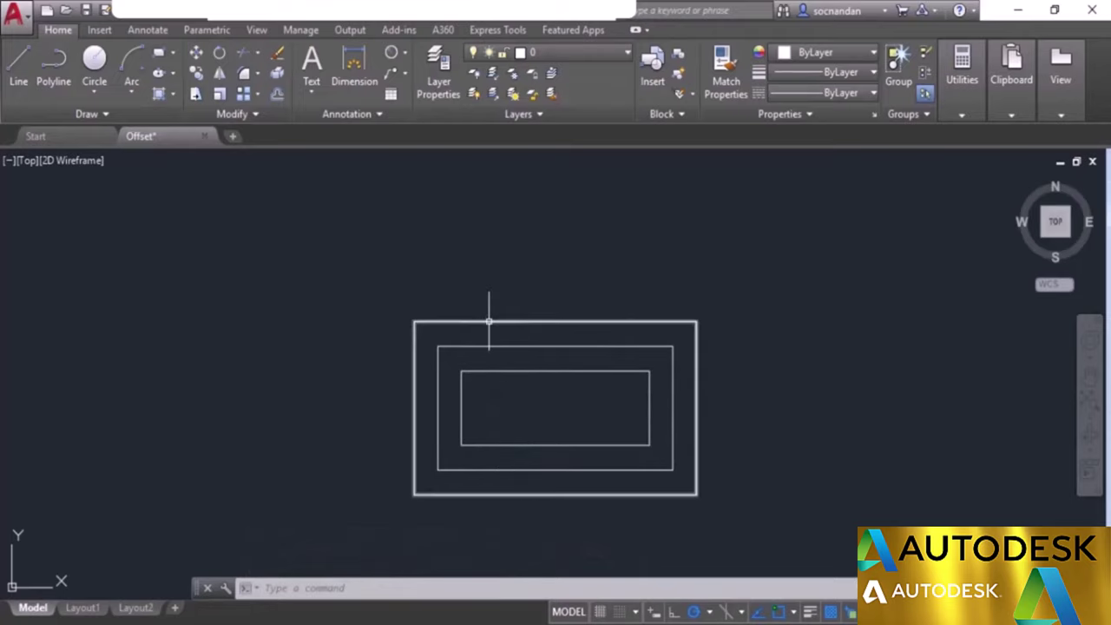
click(576, 372)
click(585, 321)
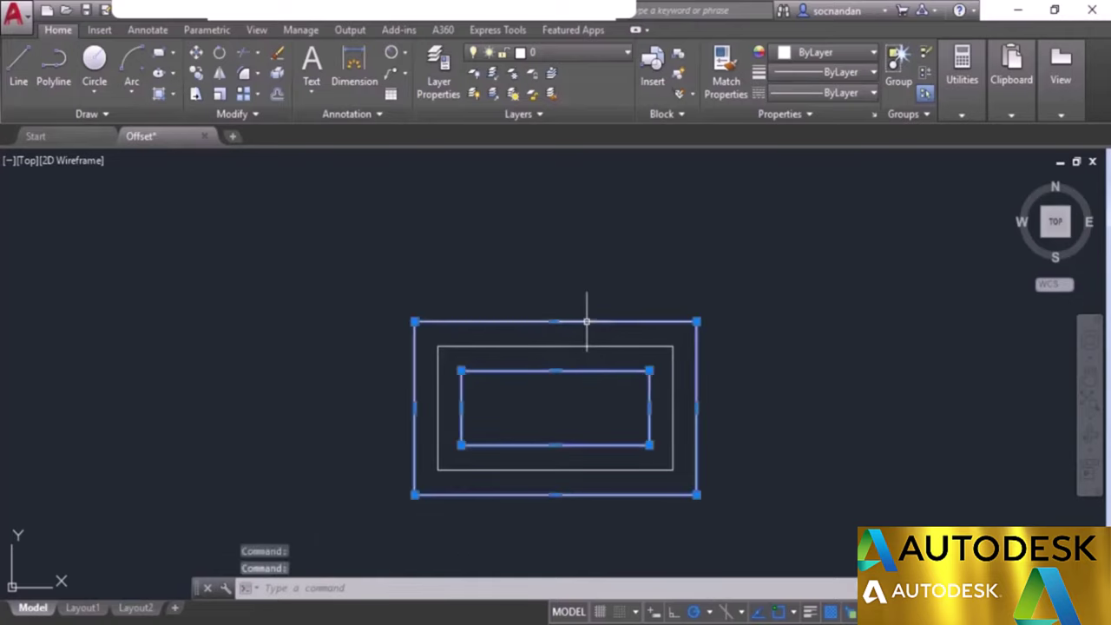
right_click(584, 310)
click(610, 336)
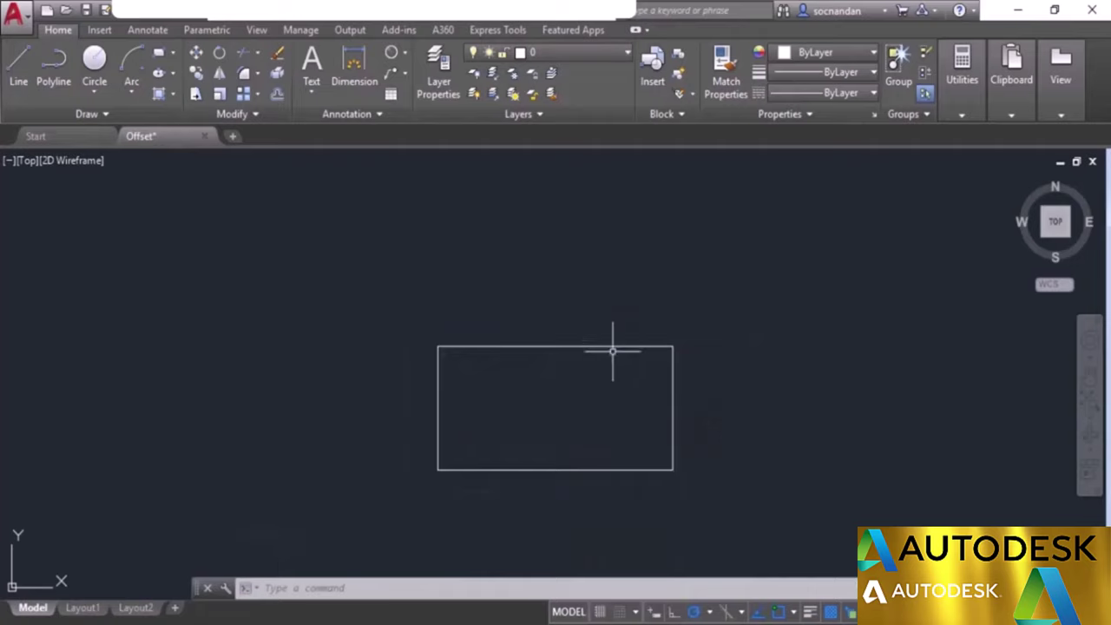
Step: Set the OFFSETGAPTYPE system variable to 1
middle_drag(627, 405, 579, 372)
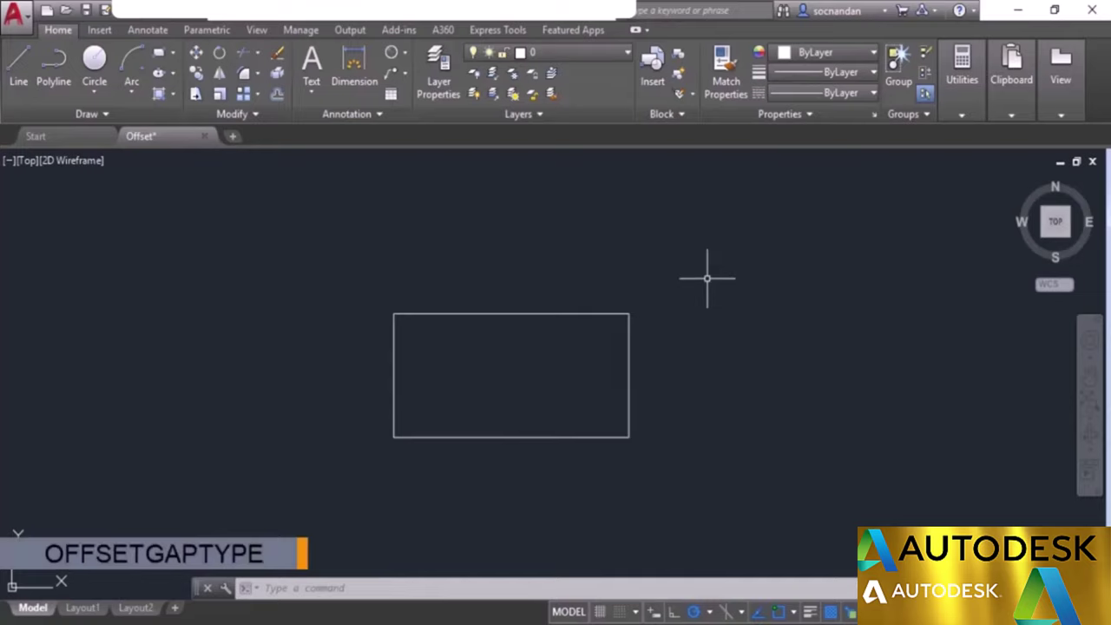
text(OFFSETGAPTYPE)
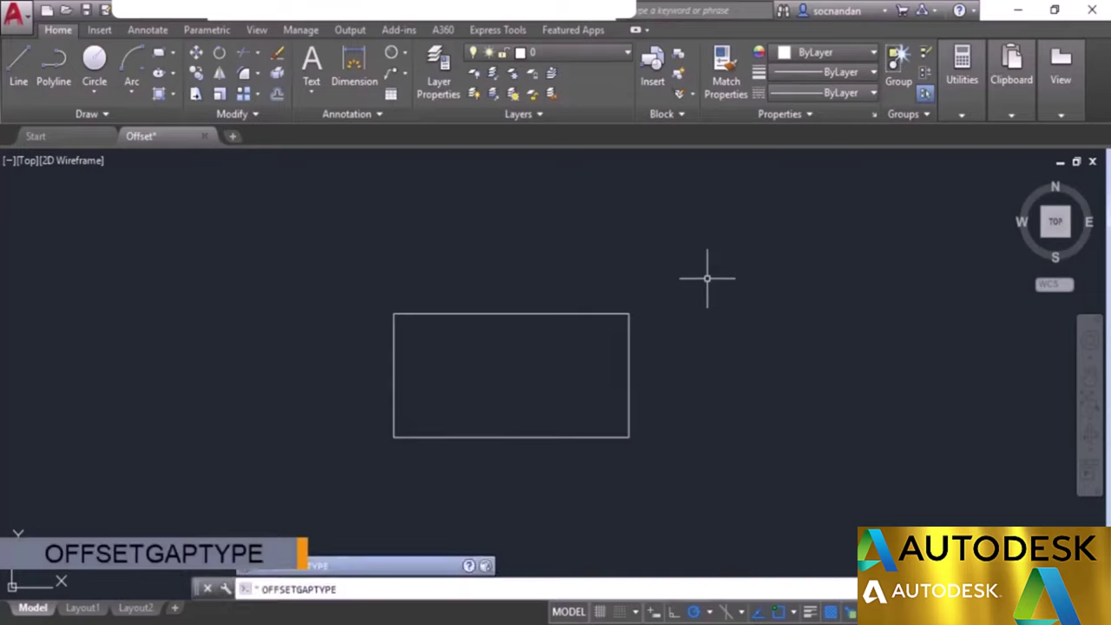
key(Return)
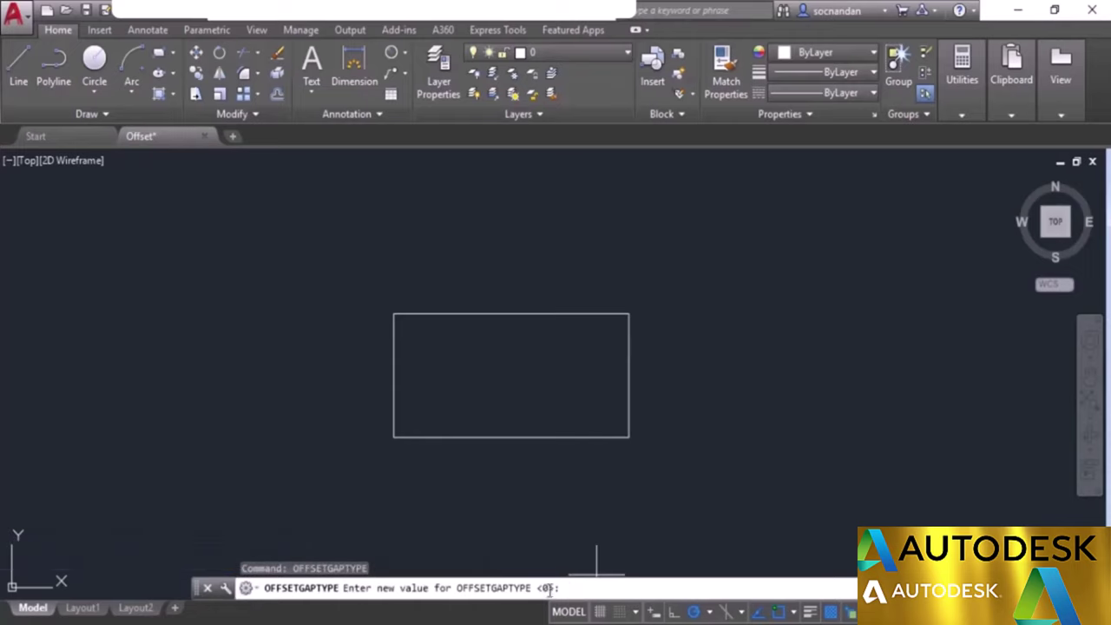
text(1)
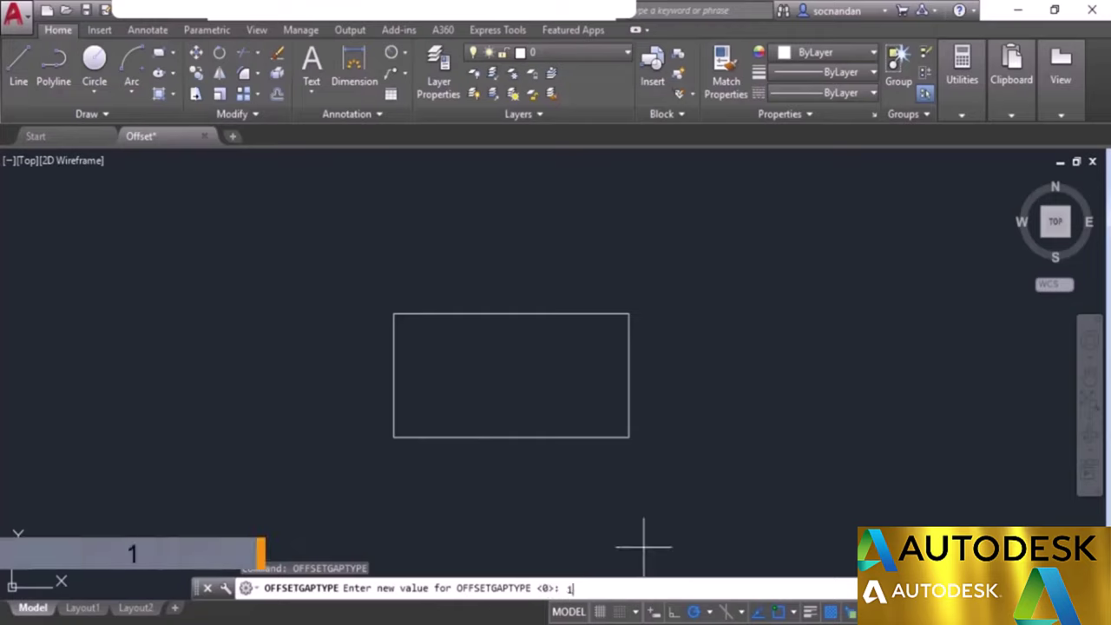
key(Return)
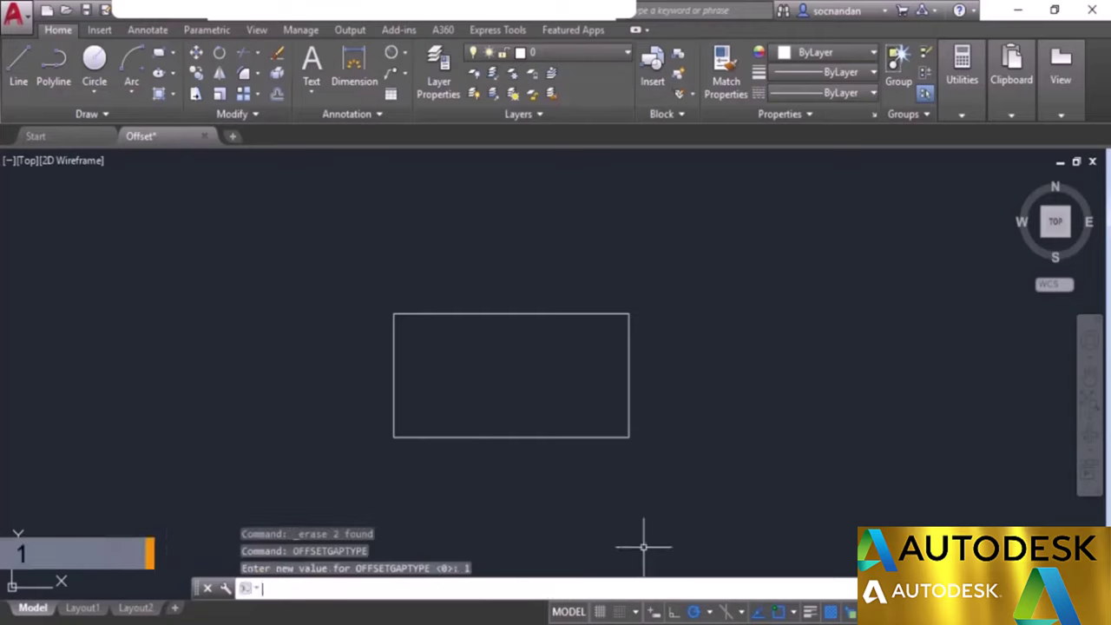
Step: Offset the rectangle outward by 1 using the new gap type, and end Offset
click(276, 95)
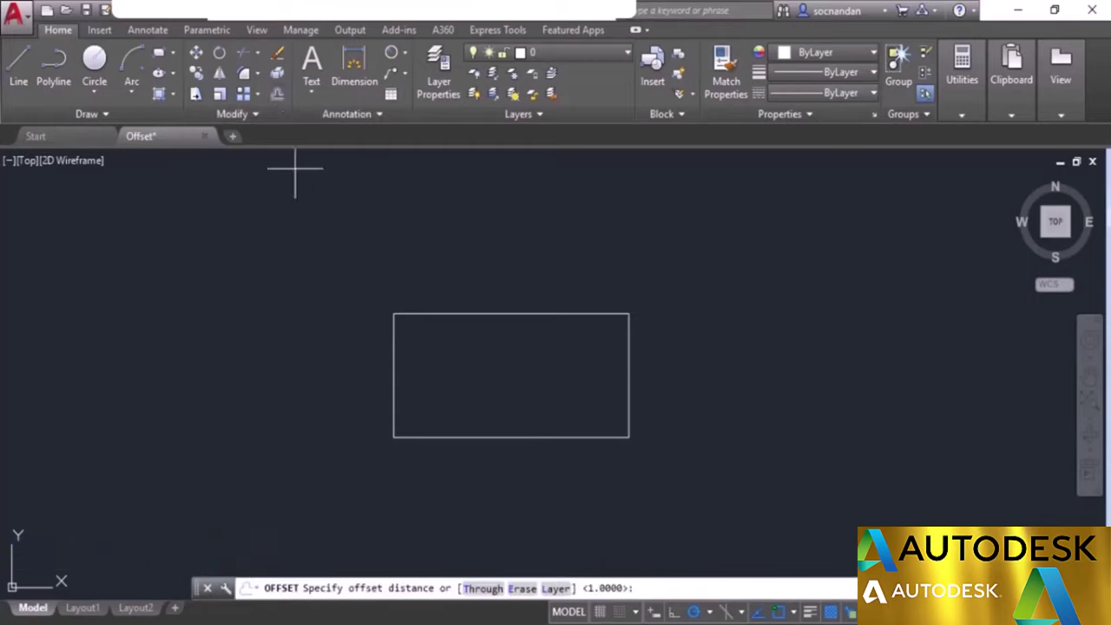
text(1)
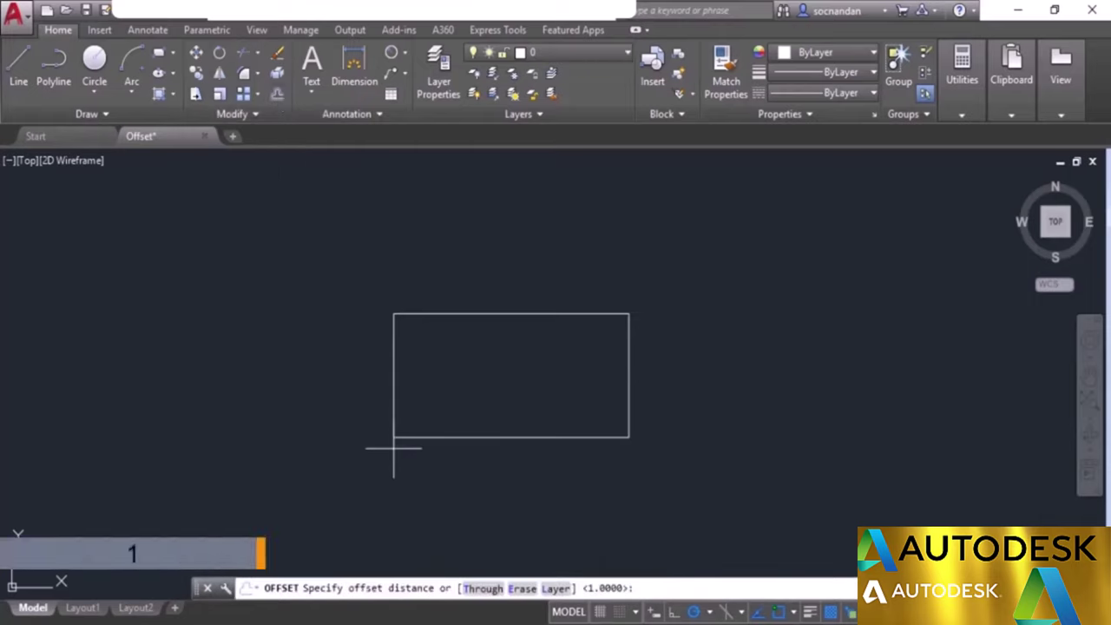
key(Return)
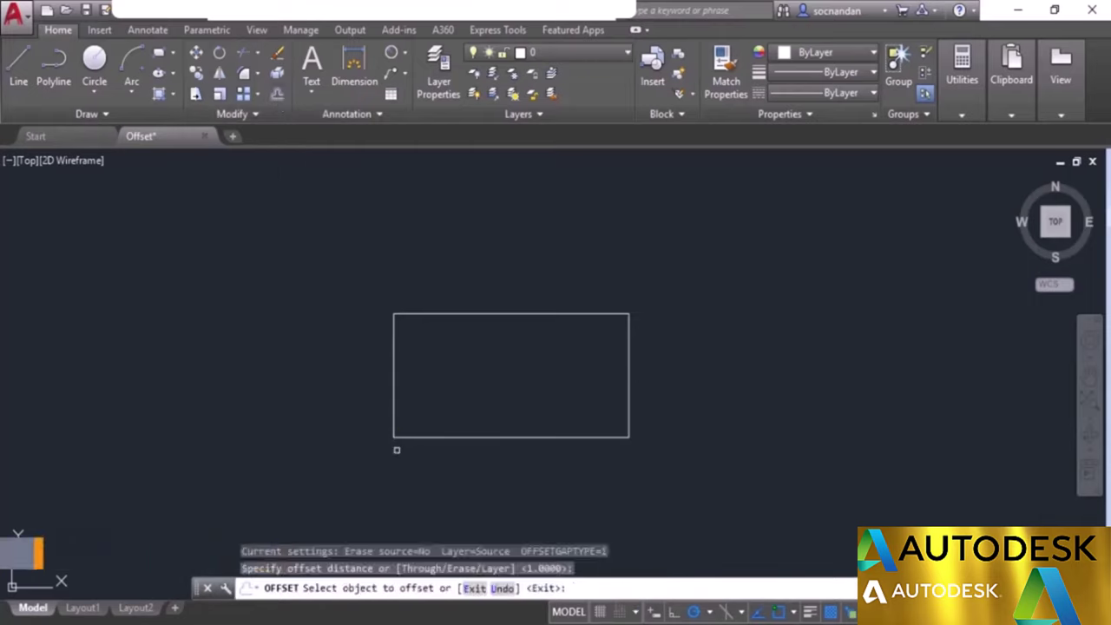
click(564, 313)
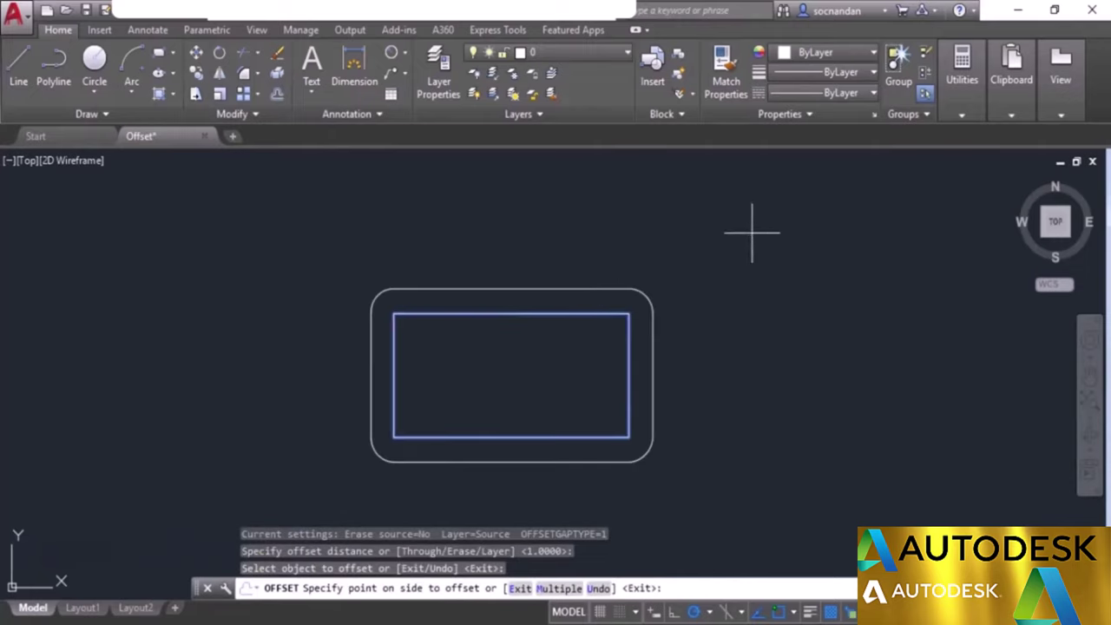
click(797, 327)
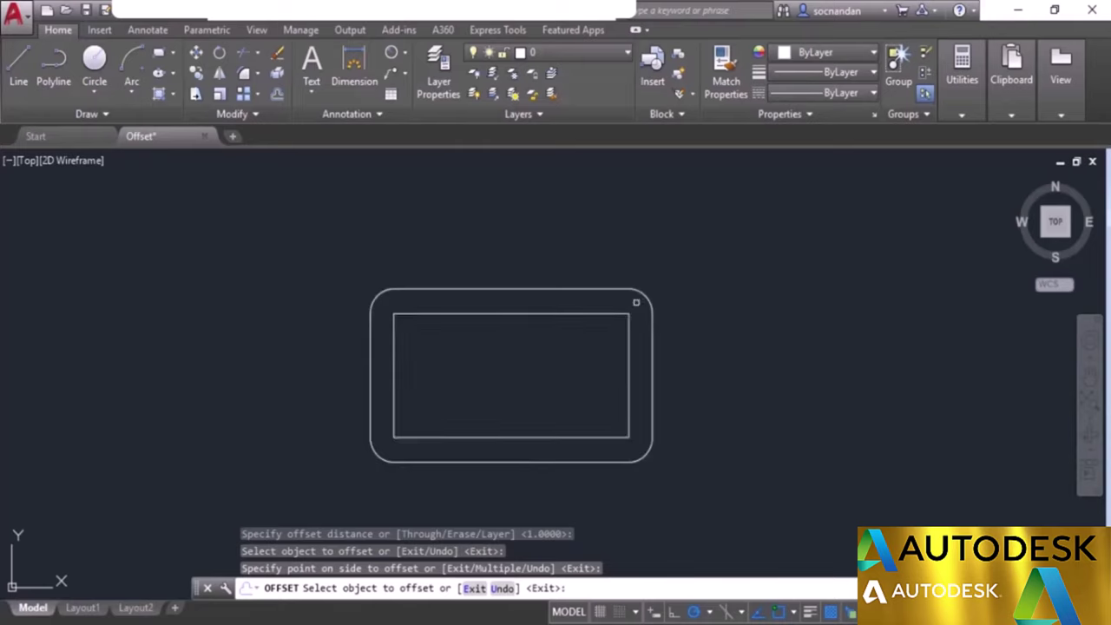
key(Escape)
Step: Erase the rounded-corner offset copy around the rectangle
click(595, 290)
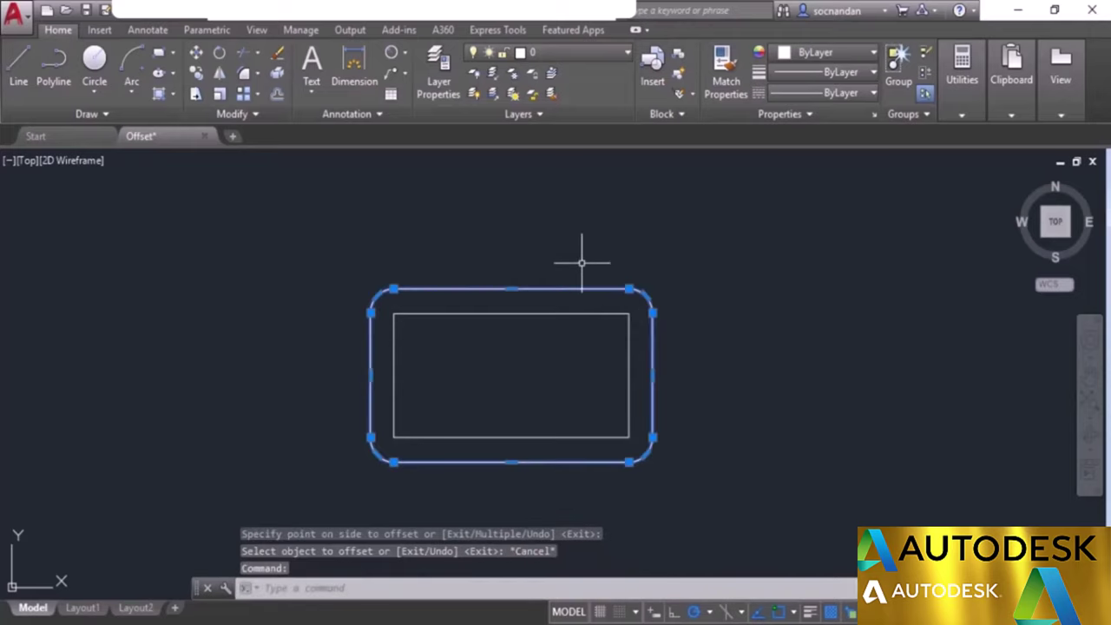
right_click(569, 257)
click(635, 314)
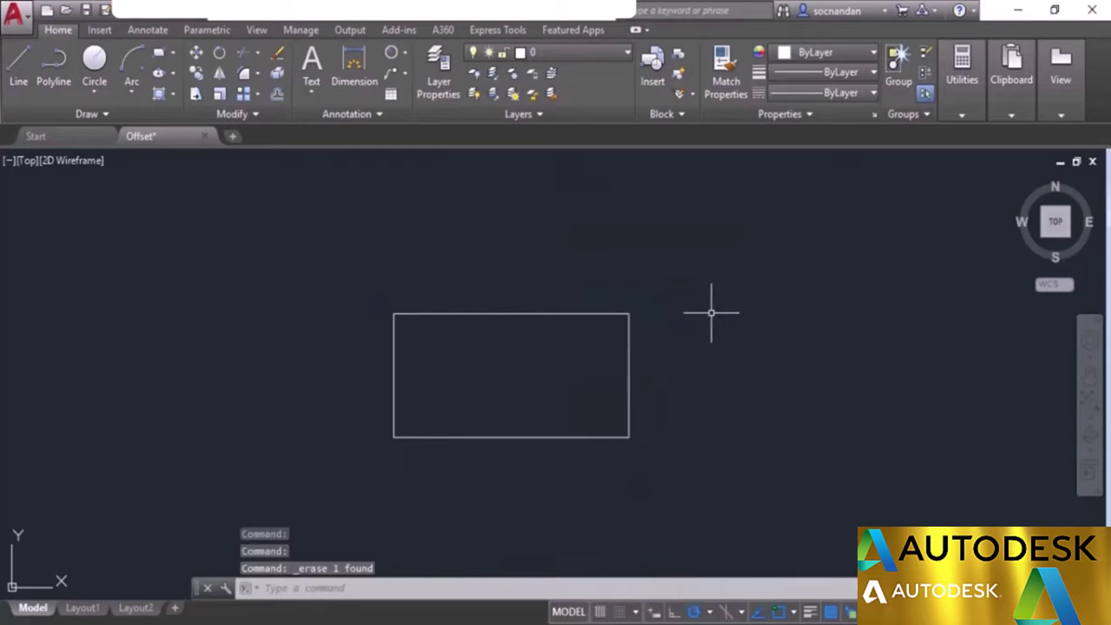
Step: Set the OFFSETGAPTYPE system variable to 2
text(OFFSET)
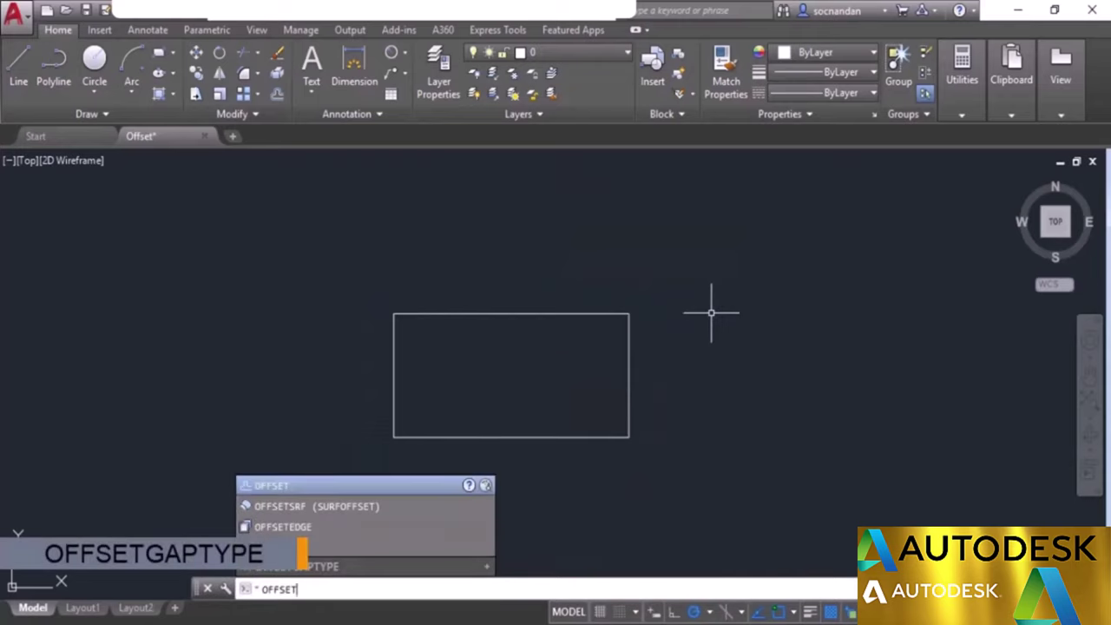
text(GAPTYPE)
key(Return)
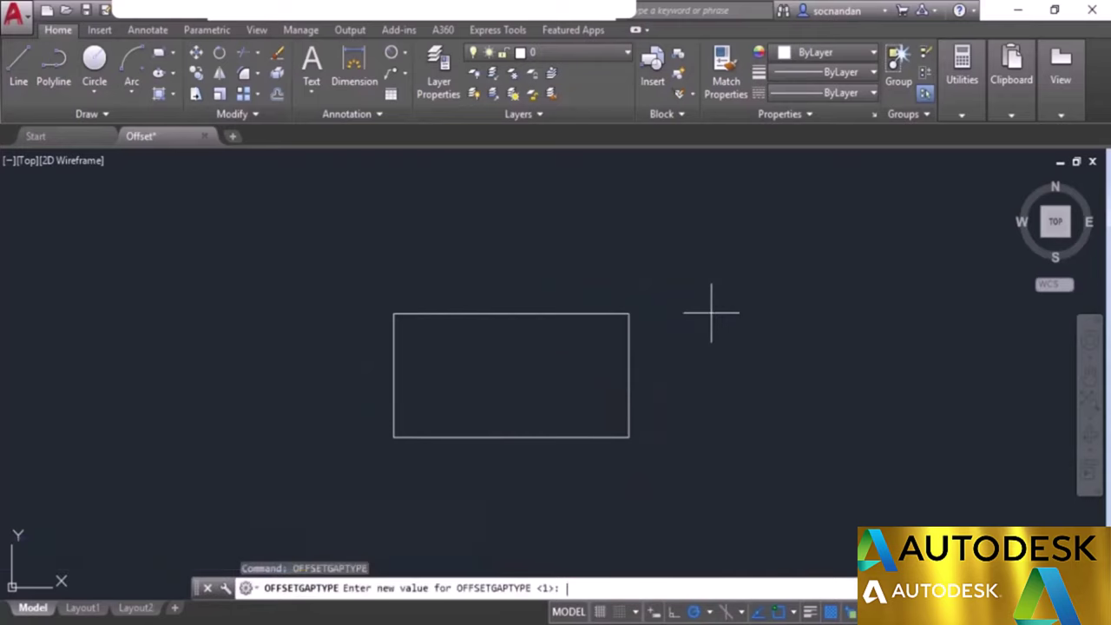
text(2)
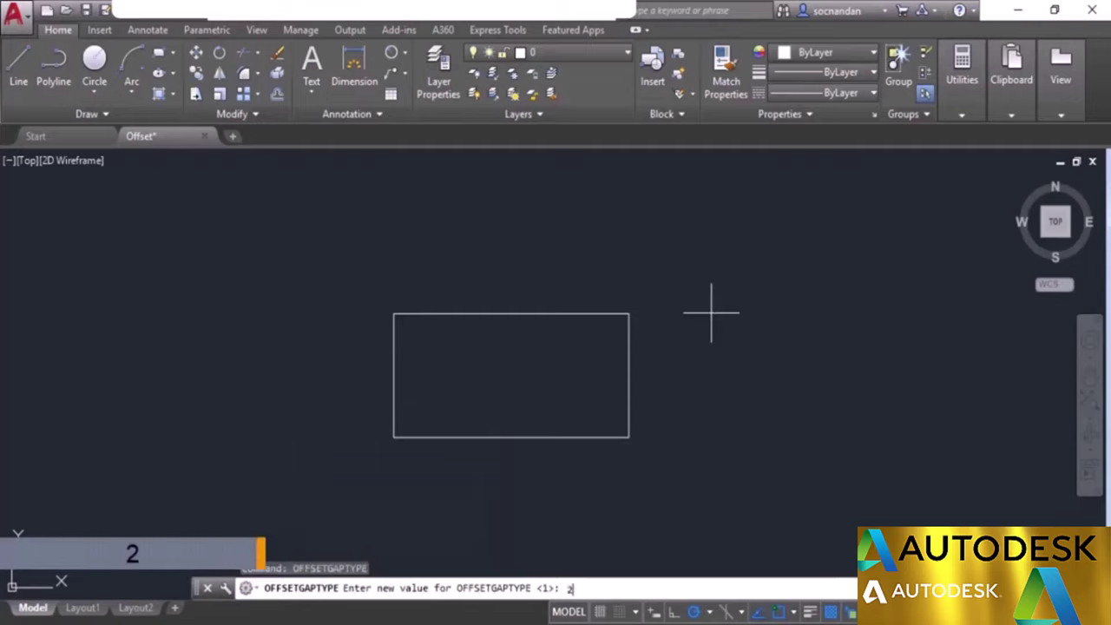
key(Return)
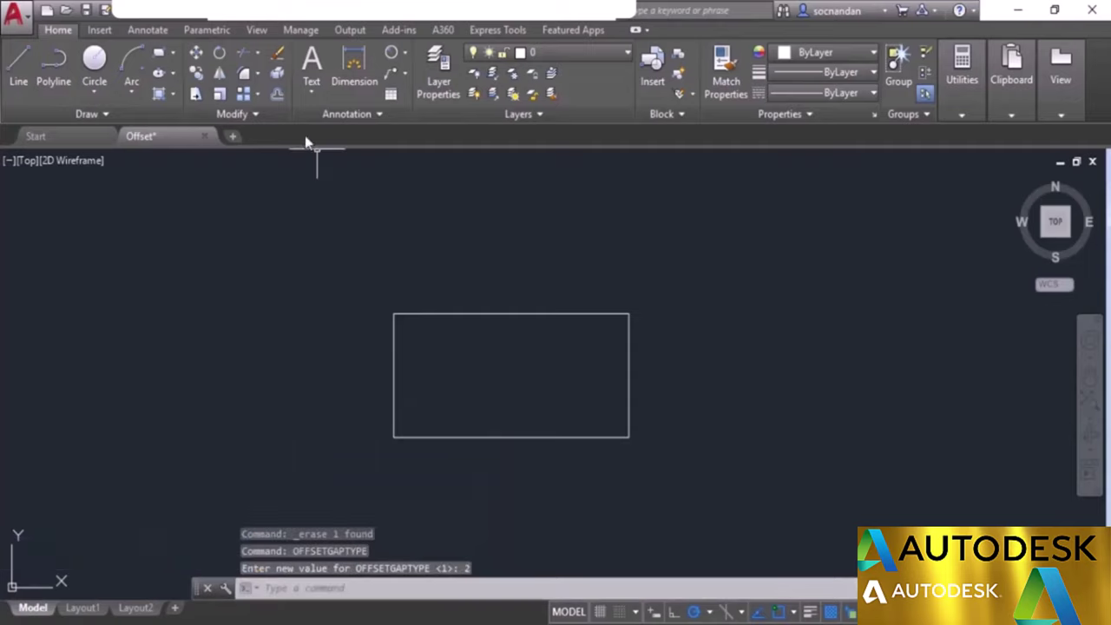
Step: Offset the rectangle outward by a distance of 1 with the chamfered gap type, and end Offset
click(277, 93)
text(1)
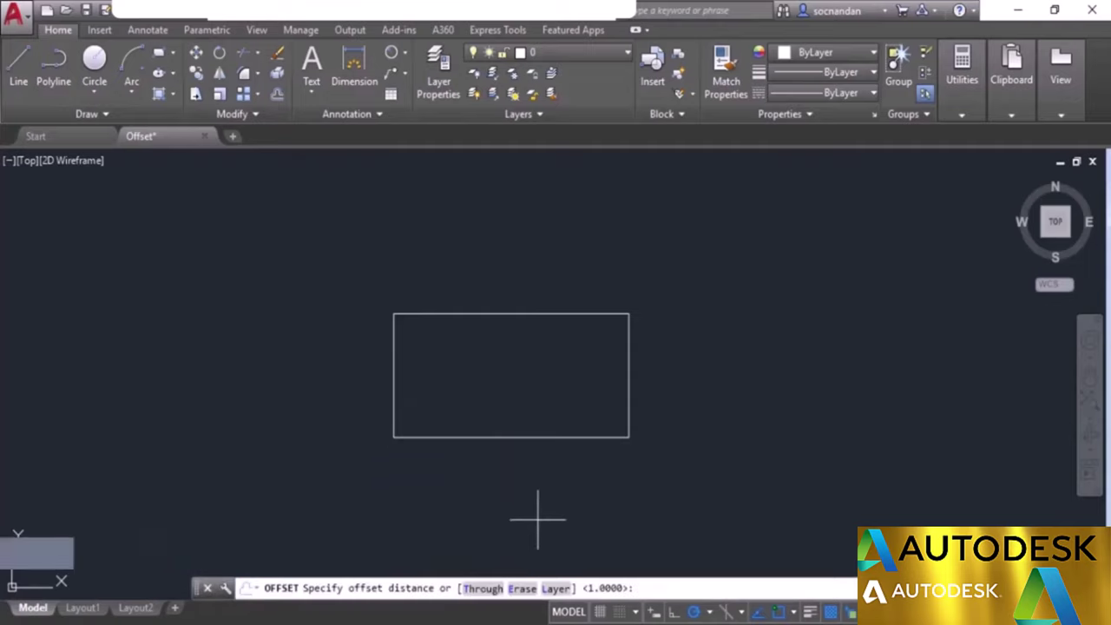
key(Return)
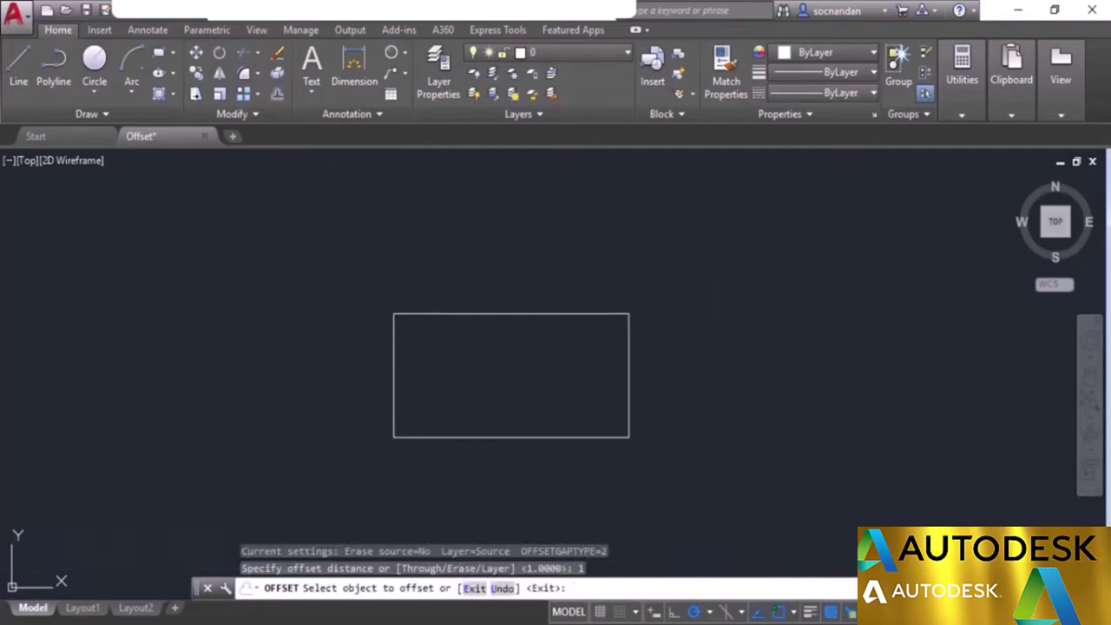
click(565, 315)
click(656, 261)
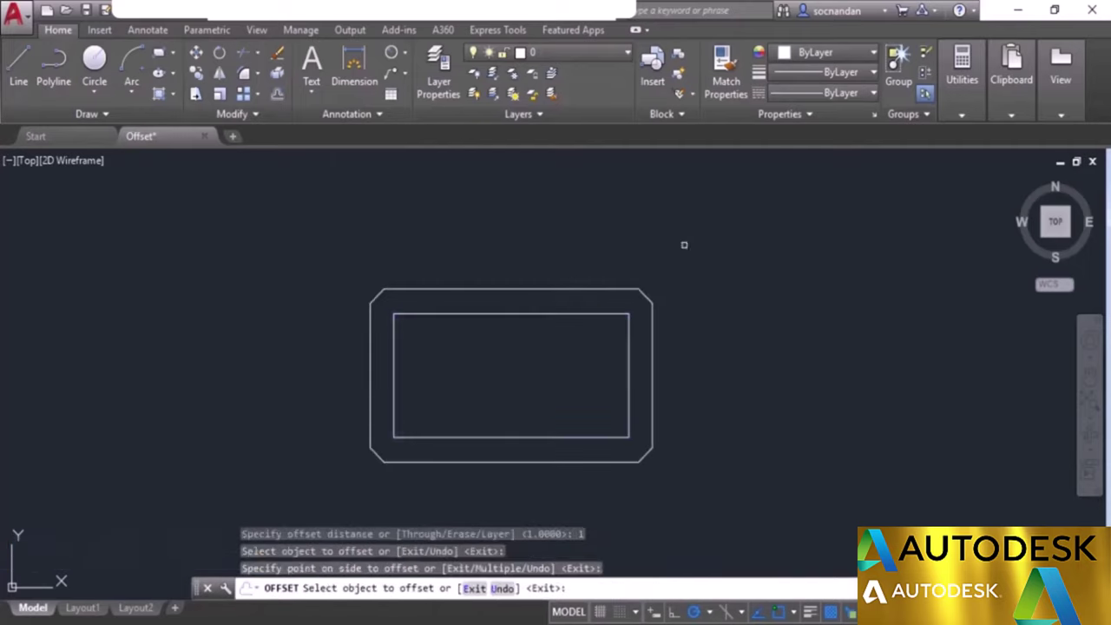
right_click(701, 303)
click(717, 316)
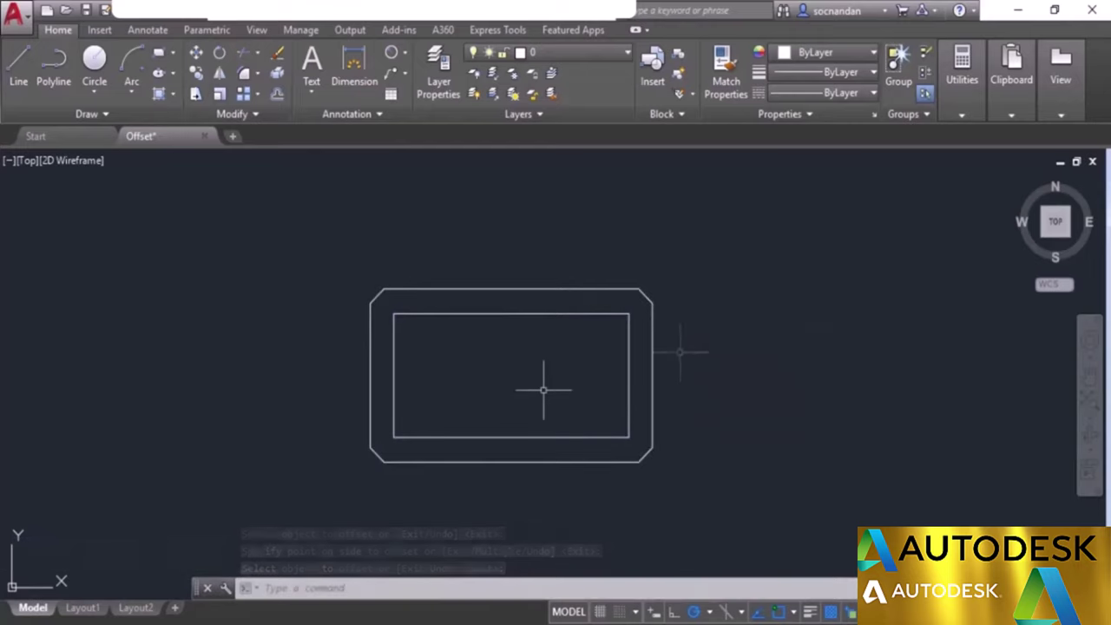
Step: Set the OFFSETGAPTYPE system variable to 0
text(o)
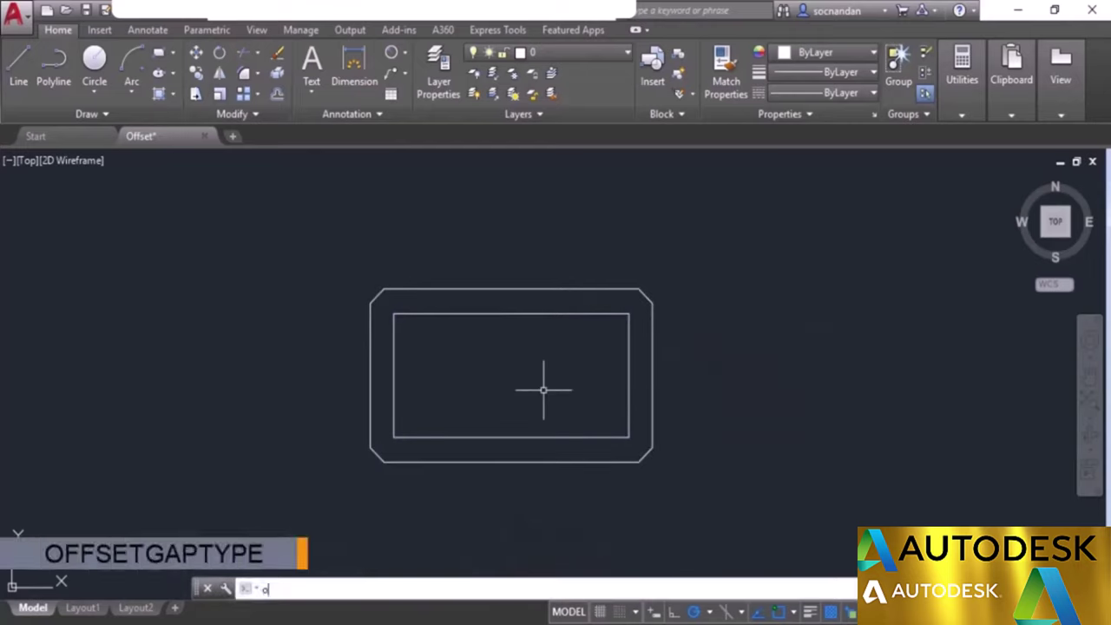
text(ffsetgap)
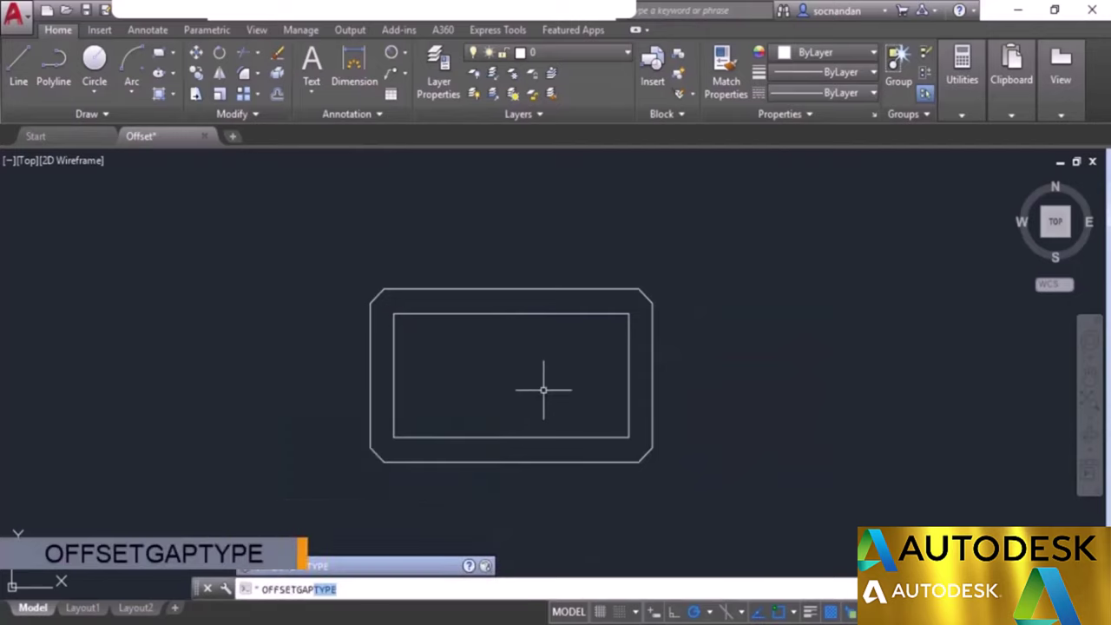
key(Return)
text(0)
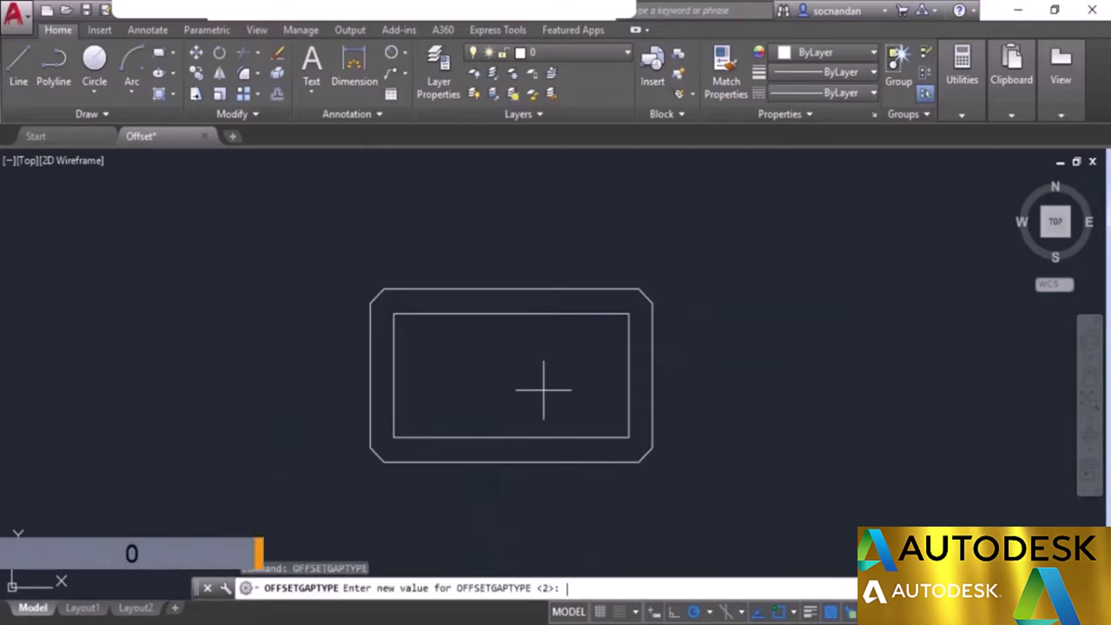
key(Return)
Step: Erase the chamfered-corner offset copy around the rectangle
click(548, 286)
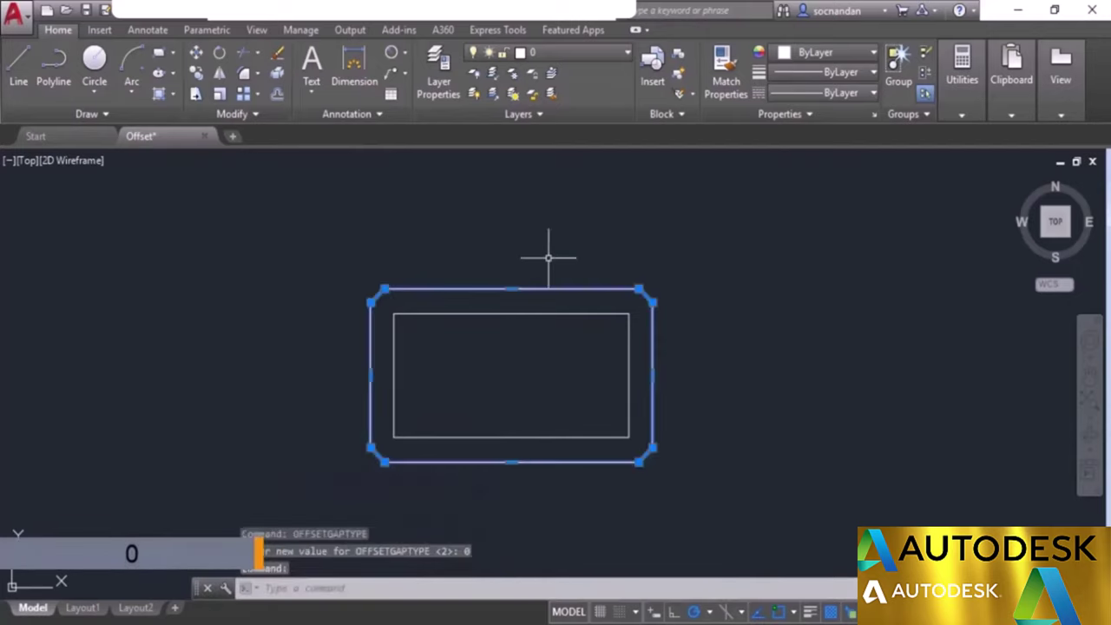
right_click(548, 255)
click(606, 311)
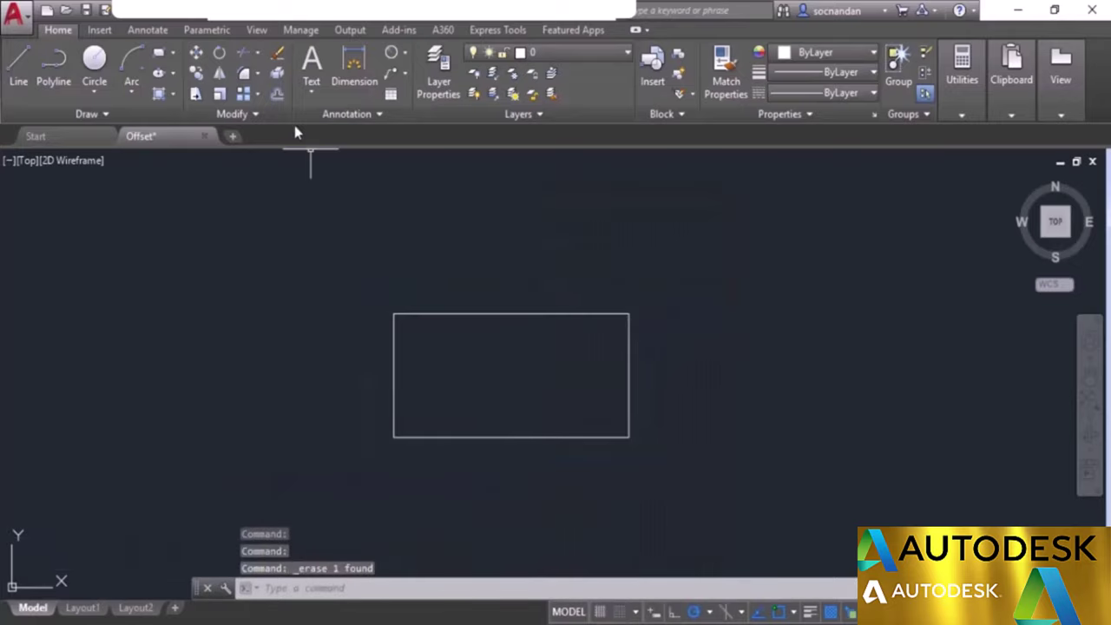
Step: Offset the rectangle outward with the Through option, passing through a point slightly outside the midpoint of its right edge
click(278, 97)
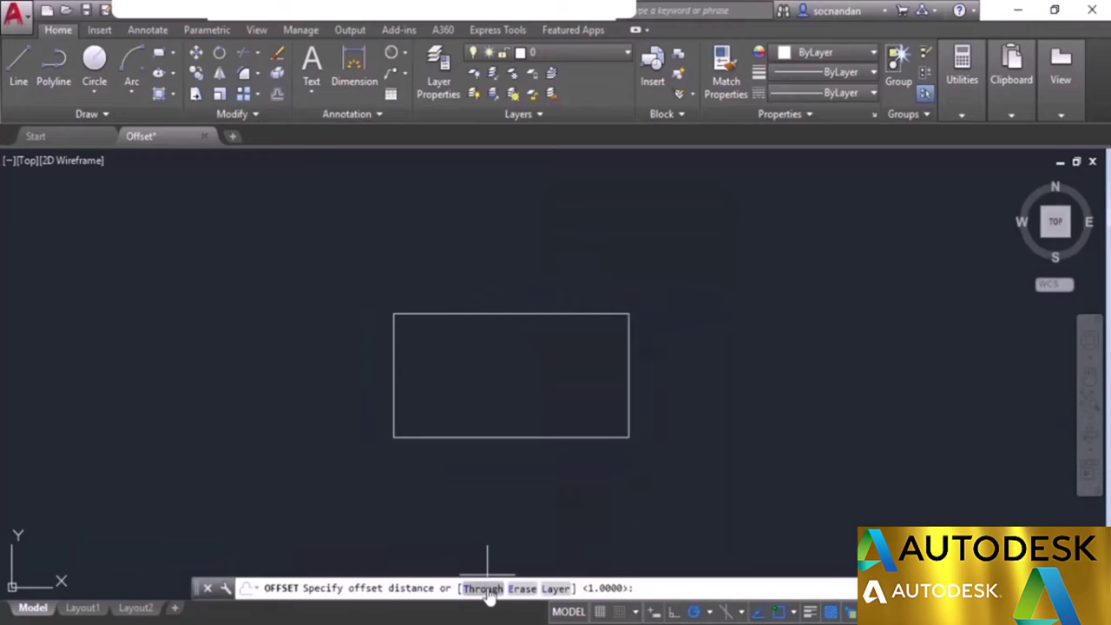
click(483, 589)
click(635, 383)
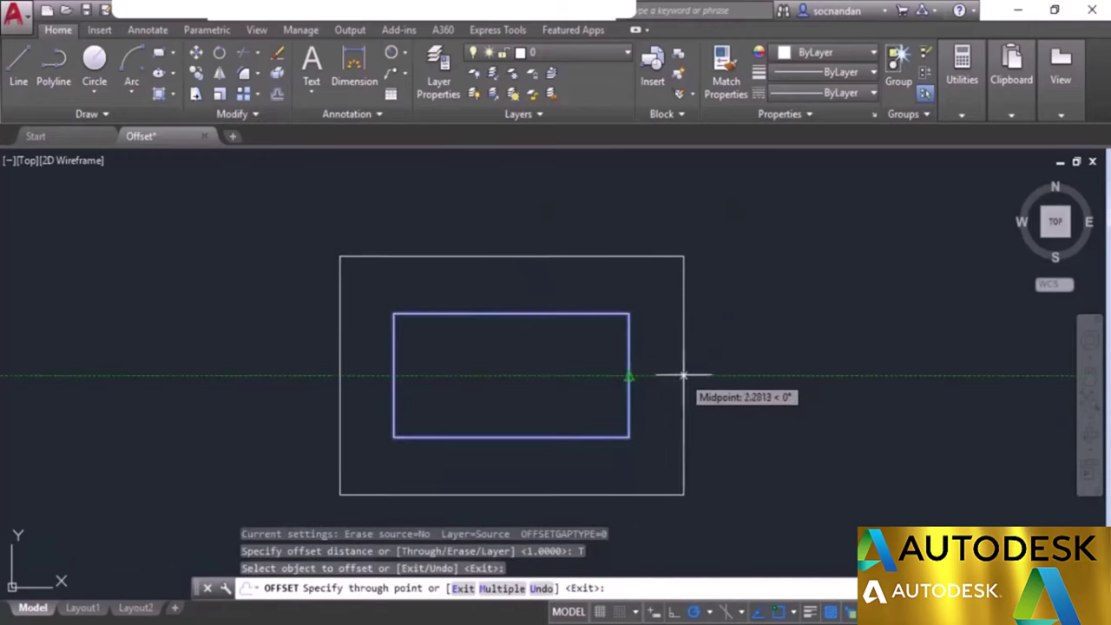
click(666, 378)
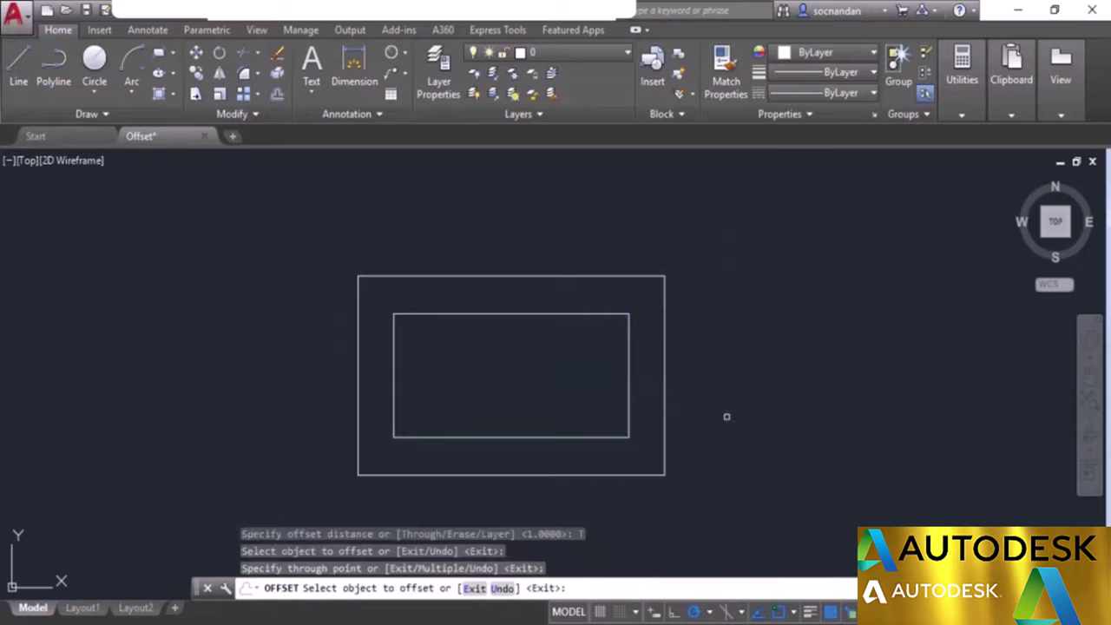